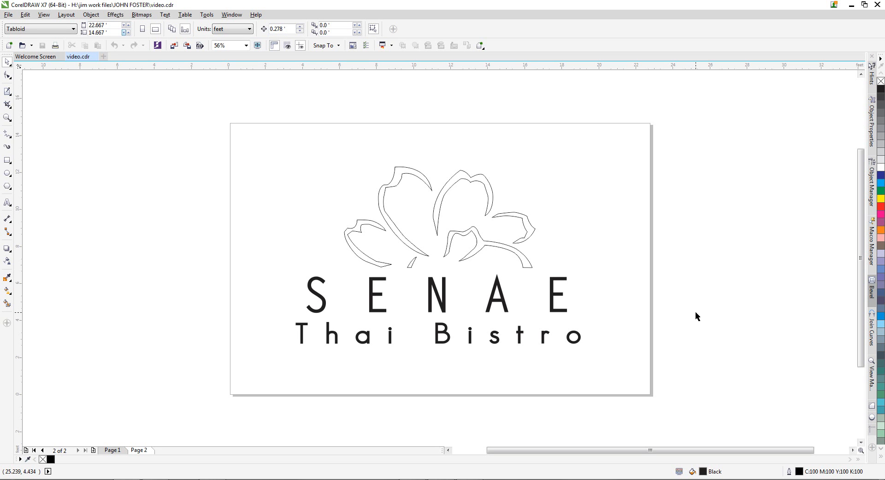
Examine the finished sign rendering on page 1, including its dimensions and material callouts
{"action": "left_click", "coordinate": [115, 449]}
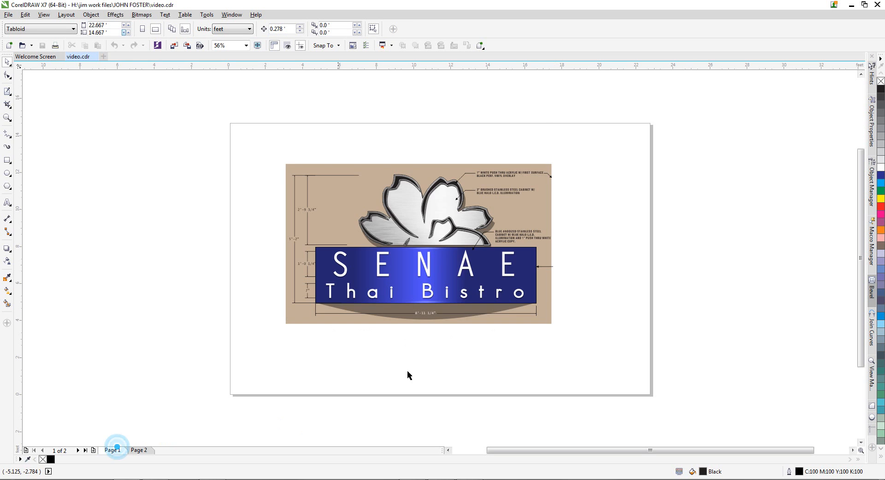
{"action": "left_click", "coordinate": [7, 118]}
{"action": "left_click_drag", "start_coordinate": [288, 162], "coordinate": [553, 327]}
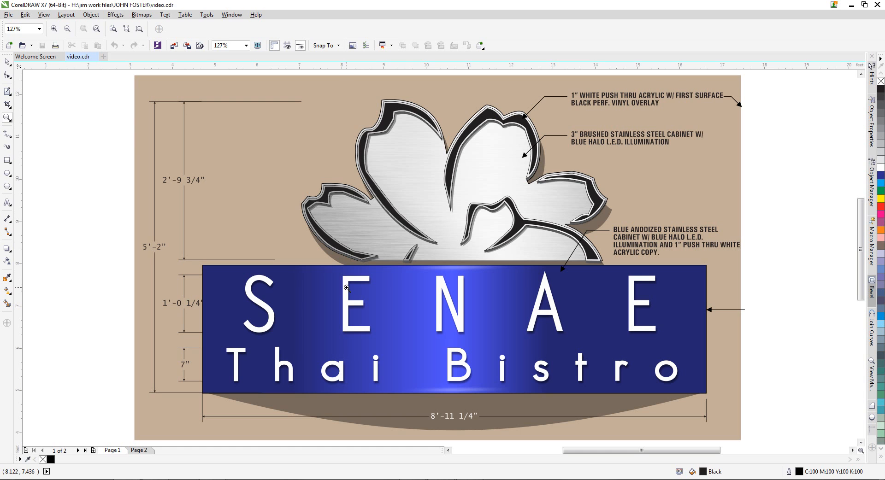
{"action": "left_click", "coordinate": [6, 61]}
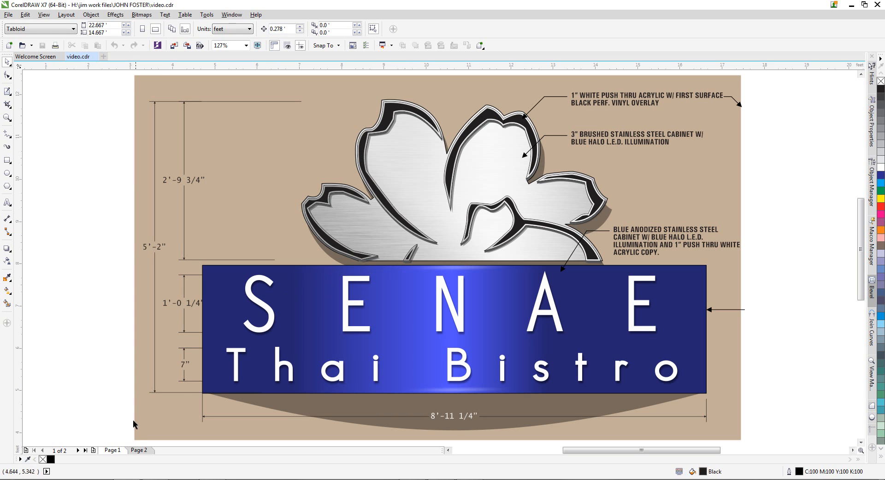
Examine the flower outline and the SENAE Thai Bistro lettering on page 2
{"action": "left_click", "coordinate": [138, 453]}
{"action": "scroll", "coordinate": [419, 250], "scroll_direction": "down", "scroll_amount": 2}
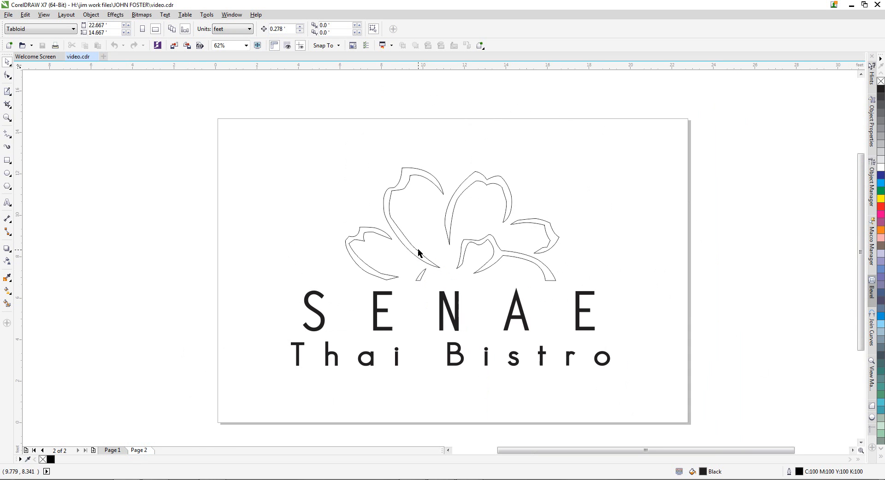
{"action": "left_click", "coordinate": [459, 265]}
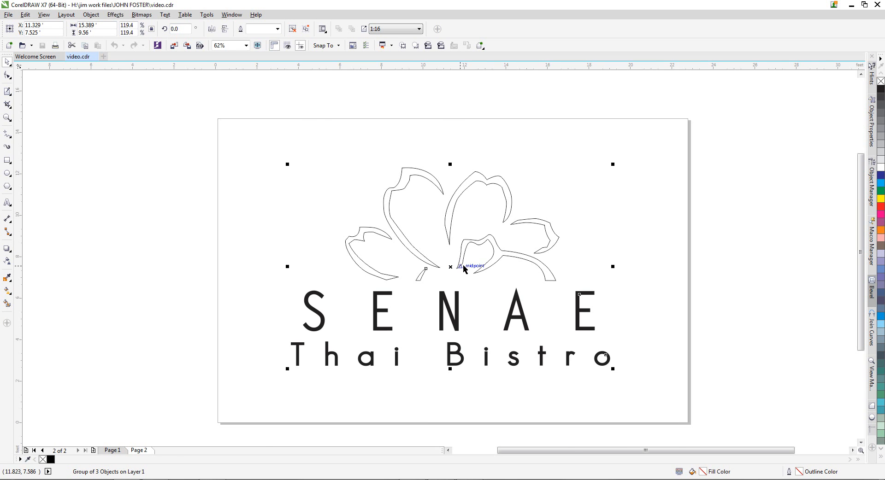
{"action": "scroll", "coordinate": [471, 261], "scroll_direction": "up", "scroll_amount": 2}
{"action": "scroll", "coordinate": [432, 232], "scroll_direction": "down", "scroll_amount": 2}
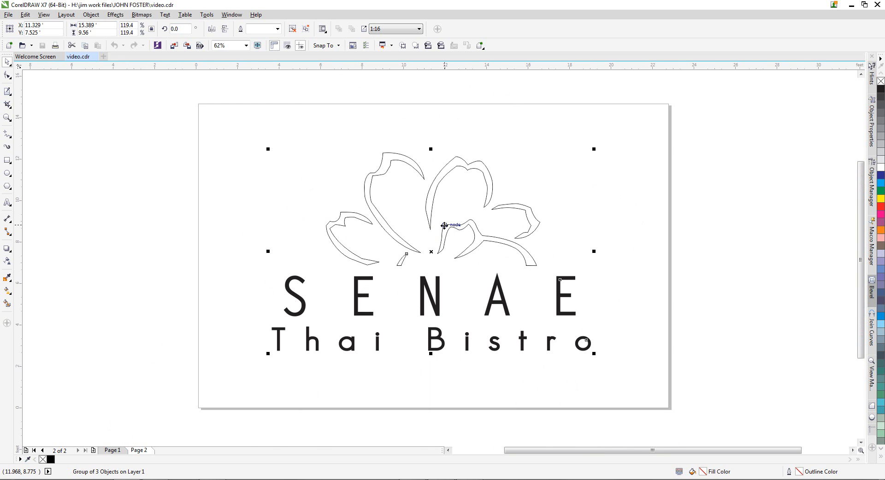
{"action": "scroll", "coordinate": [444, 225], "scroll_direction": "up", "scroll_amount": 2}
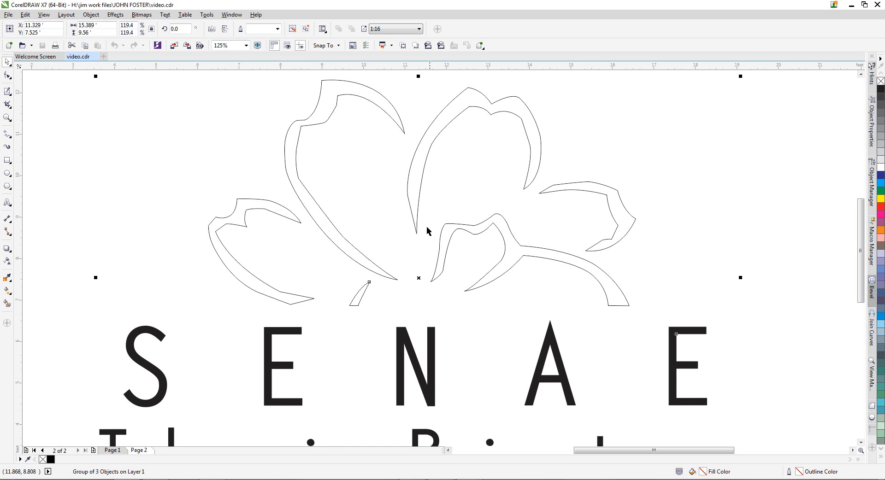
{"action": "scroll", "coordinate": [420, 242], "scroll_direction": "down", "scroll_amount": 2}
{"action": "scroll", "coordinate": [419, 245], "scroll_direction": "up", "scroll_amount": 2}
{"action": "scroll", "coordinate": [419, 244], "scroll_direction": "down", "scroll_amount": 2}
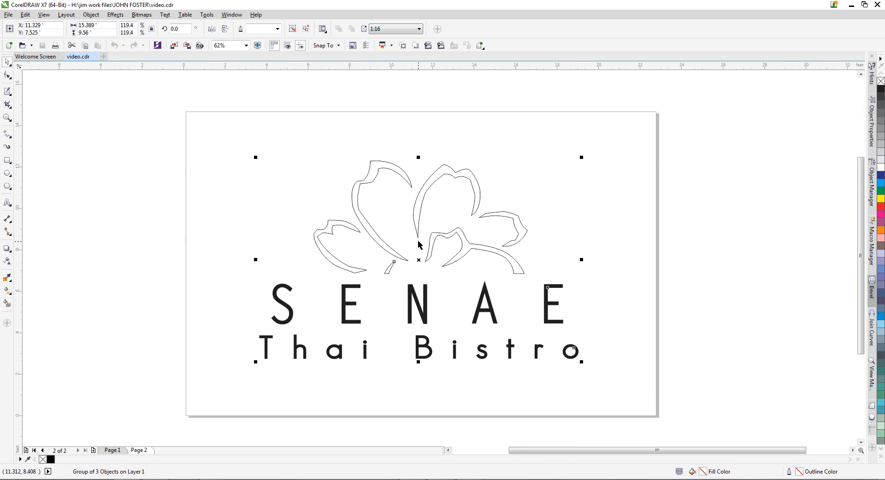
{"action": "left_click", "coordinate": [4, 118]}
{"action": "left_click_drag", "start_coordinate": [230, 154], "coordinate": [652, 407]}
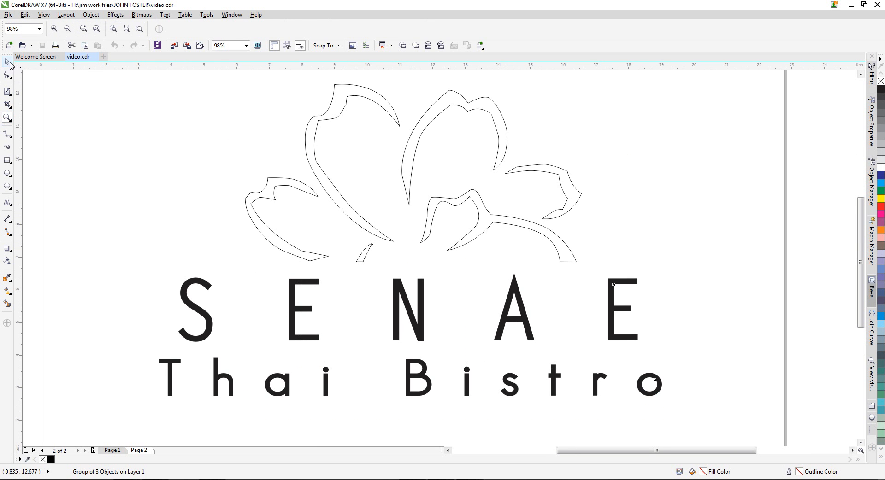
{"action": "left_click", "coordinate": [7, 62]}
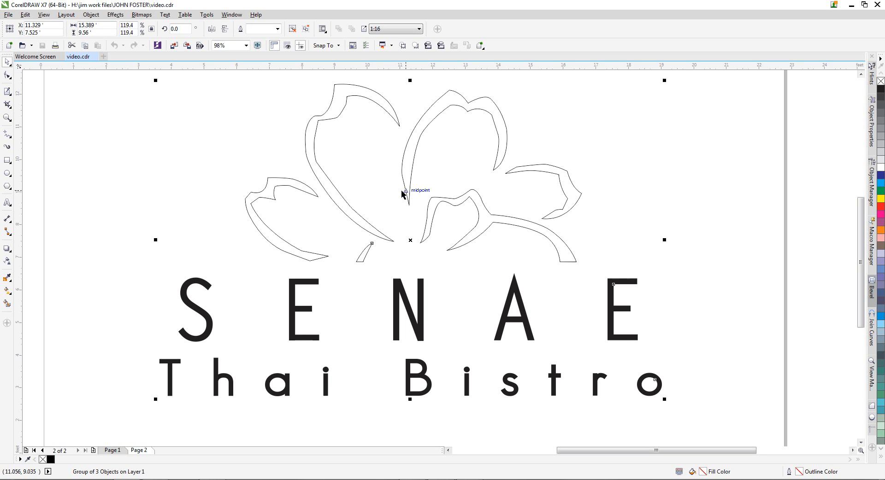
Add the text label "scale:" in Lucida Console below the start of the Thai Bistro line
{"action": "left_click", "coordinate": [660, 203]}
{"action": "left_click", "coordinate": [567, 210]}
{"action": "left_click", "coordinate": [8, 202]}
{"action": "left_click", "coordinate": [116, 426]}
{"action": "type", "text": "sd"}
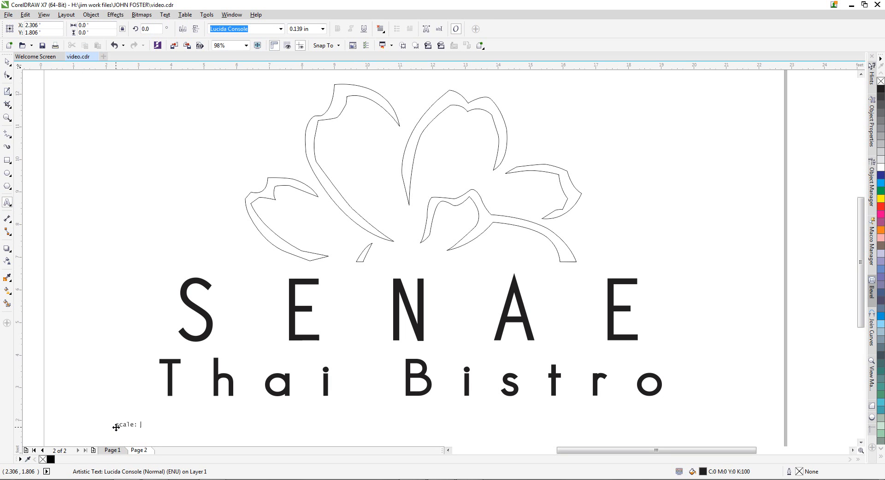
{"action": "key", "text": "ctrl+space"}
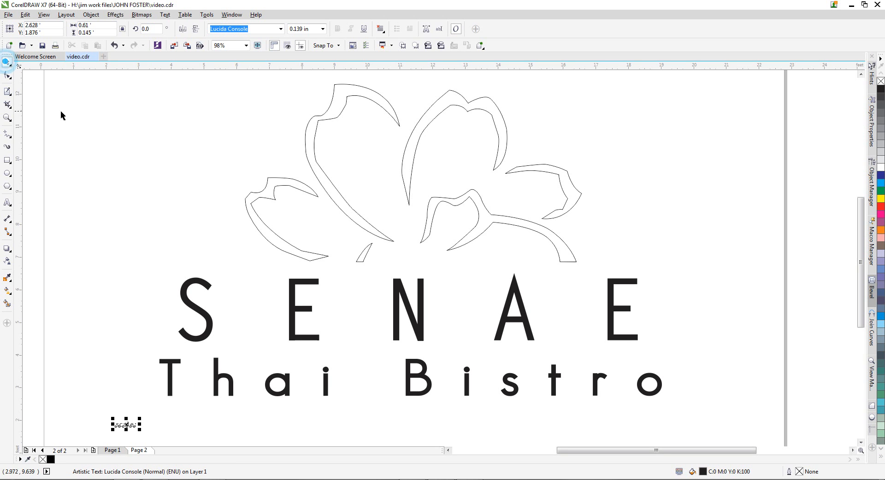
Set the drawing scale to 3/4" = 1'
{"action": "left_click", "coordinate": [8, 91]}
{"action": "left_click", "coordinate": [32, 92]}
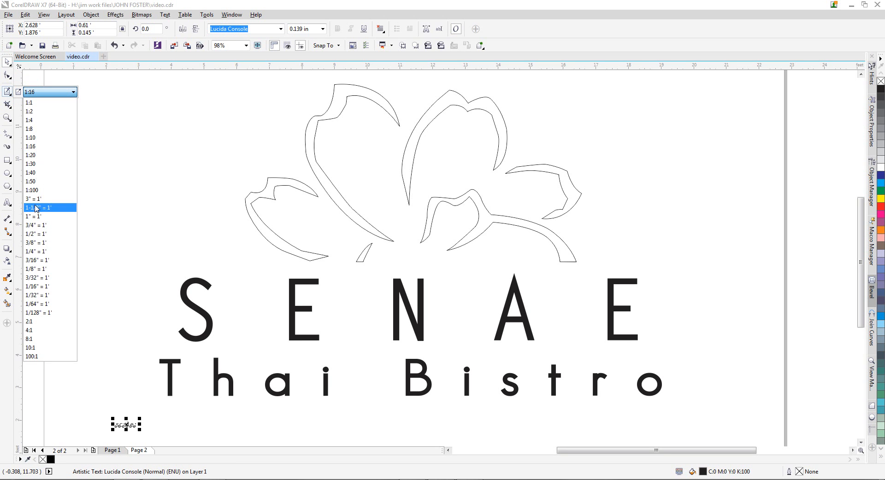
{"action": "left_click", "coordinate": [32, 225]}
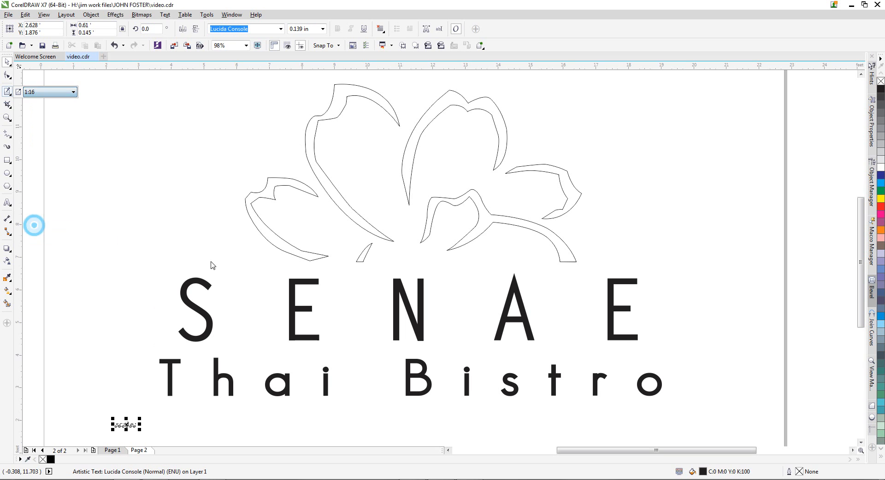
{"action": "left_click", "coordinate": [295, 298]}
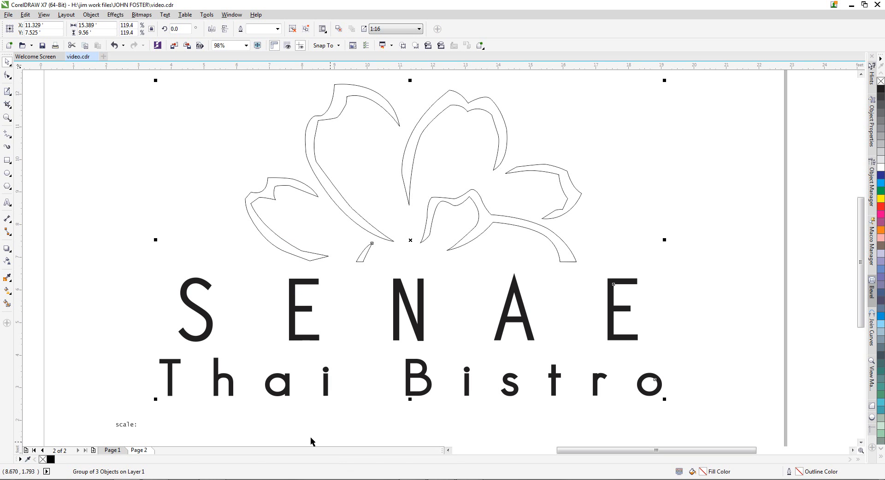
Complete the scale note by adding the text 3/4"=1'-0" just after the "scale:" label
{"action": "left_click", "coordinate": [7, 203]}
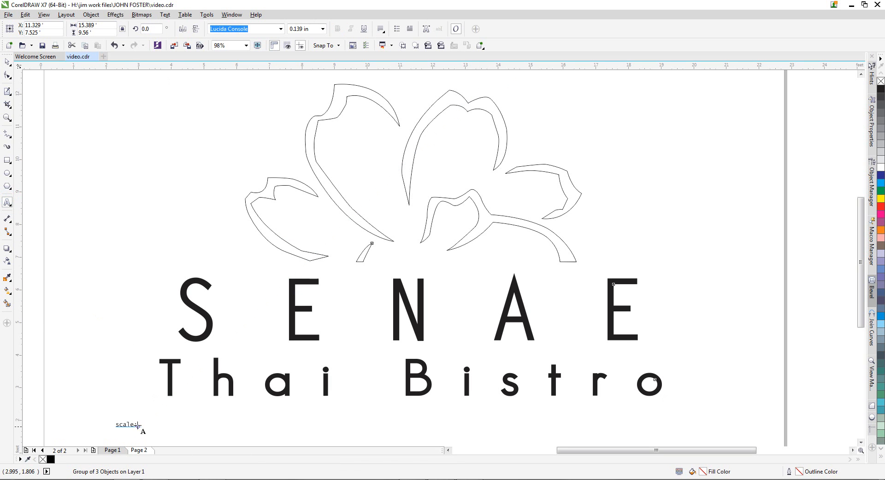
{"action": "left_click", "coordinate": [142, 429]}
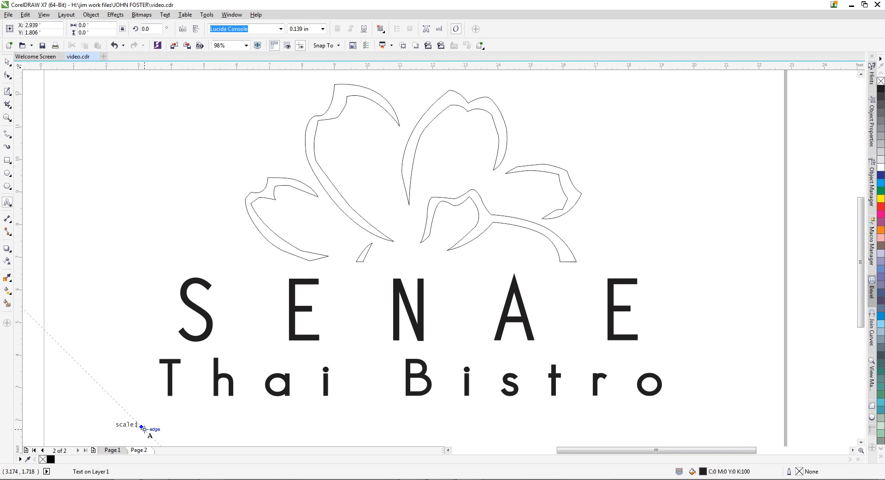
{"action": "scroll", "coordinate": [143, 428], "scroll_direction": "up", "scroll_amount": 5}
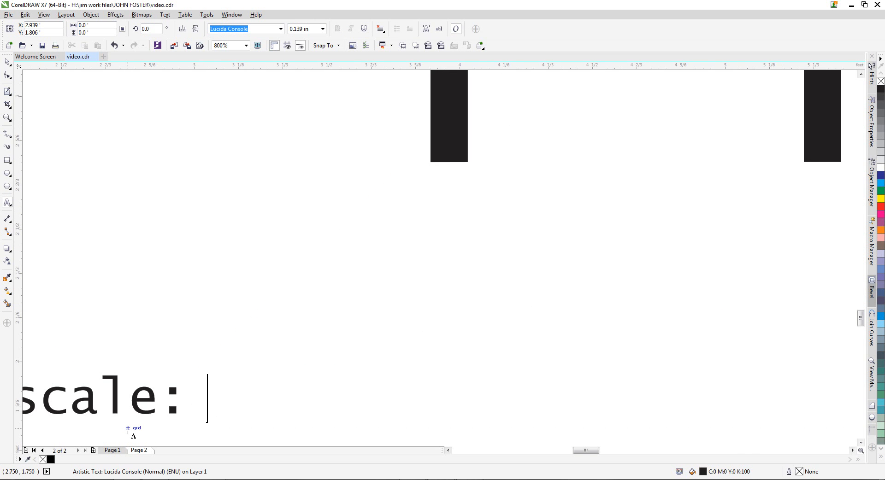
{"action": "type", "text": "3"}
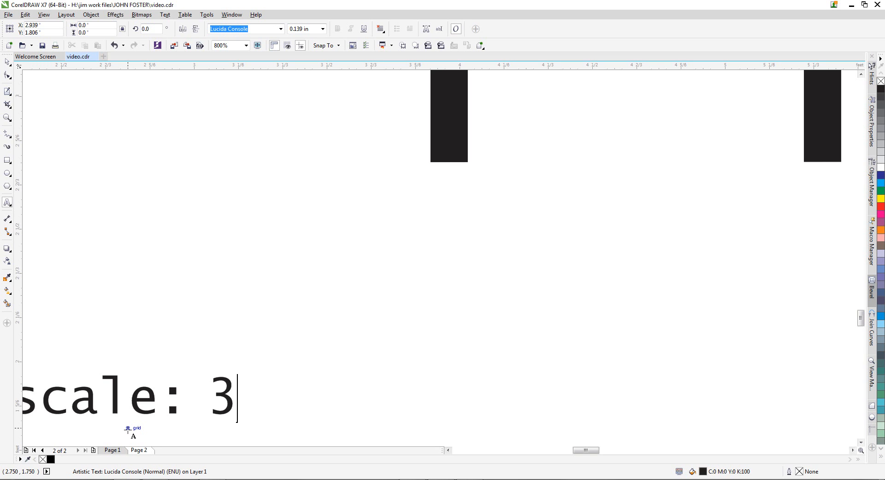
{"action": "type", "text": "/4"}
{"action": "type", "text": "\""}
{"action": "key", "text": "Escape"}
{"action": "type", "text": "="}
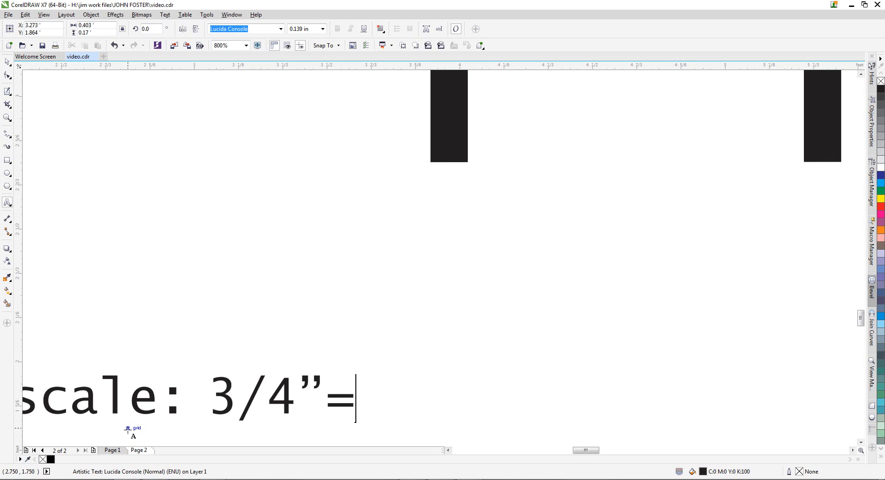
{"action": "type", "text": "1'-0\""}
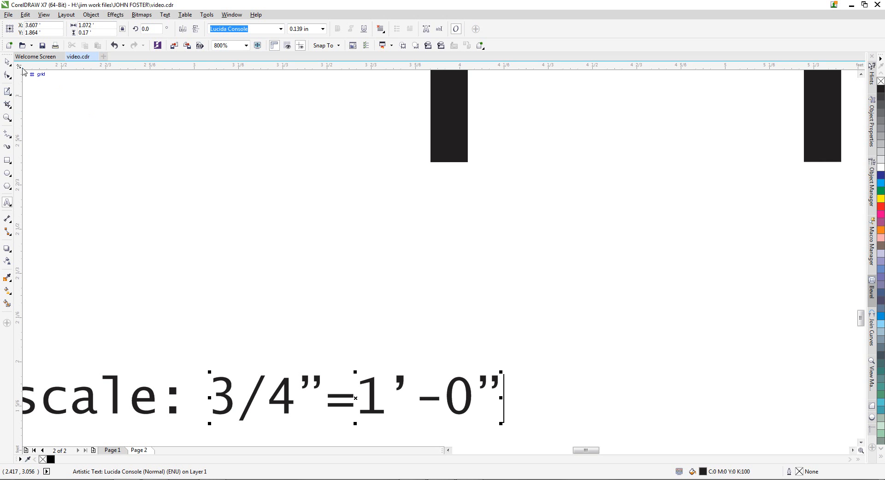
{"action": "left_click", "coordinate": [7, 62]}
Choose 3/4" = 1' as the drawing scale again with the logo group selected
{"action": "scroll", "coordinate": [218, 220], "scroll_direction": "down", "scroll_amount": 1}
{"action": "scroll", "coordinate": [322, 262], "scroll_direction": "down", "scroll_amount": 1}
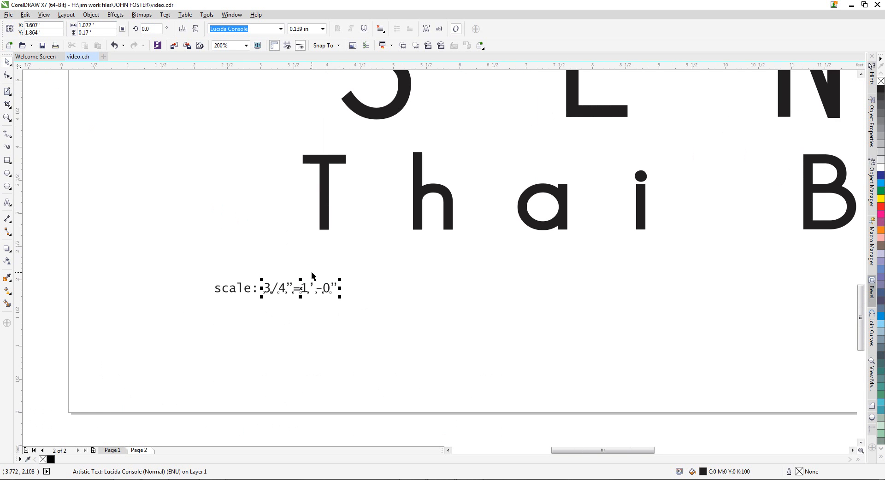
{"action": "scroll", "coordinate": [318, 240], "scroll_direction": "down", "scroll_amount": 2}
{"action": "scroll", "coordinate": [468, 108], "scroll_direction": "up", "scroll_amount": 1}
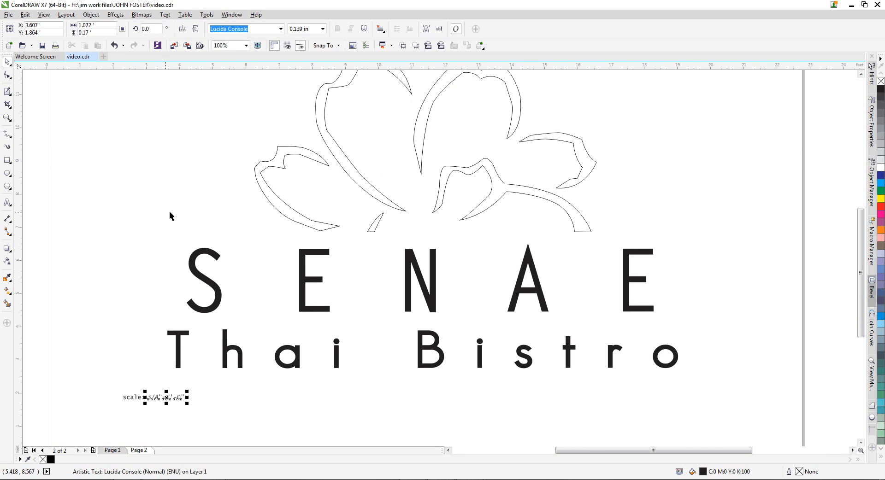
{"action": "left_click_drag", "start_coordinate": [858, 240], "coordinate": [858, 227]}
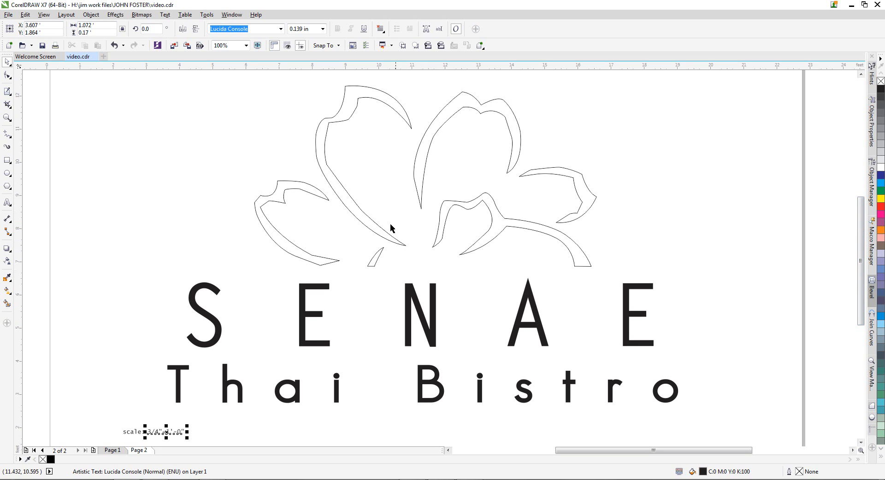
{"action": "left_click", "coordinate": [414, 297]}
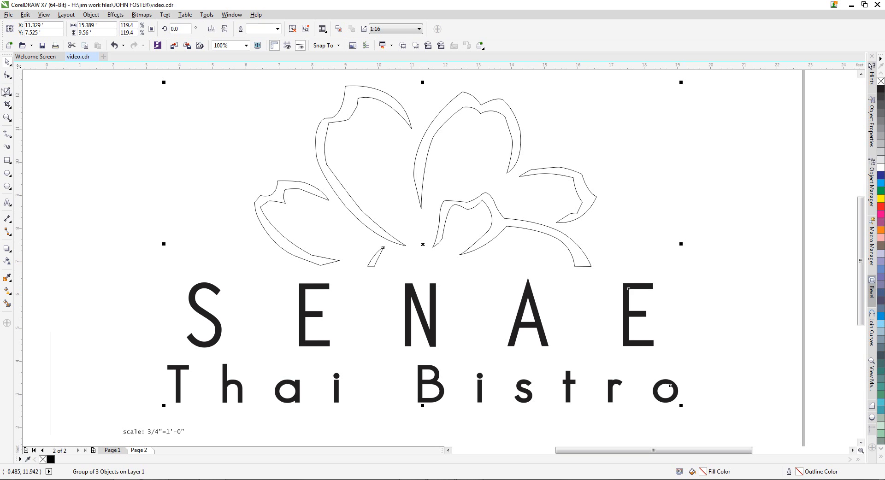
{"action": "left_click", "coordinate": [7, 92]}
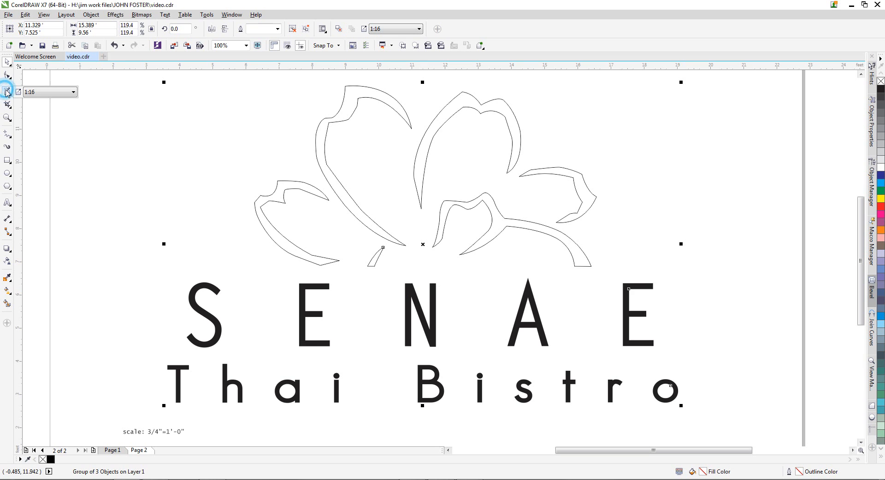
{"action": "left_click", "coordinate": [32, 94]}
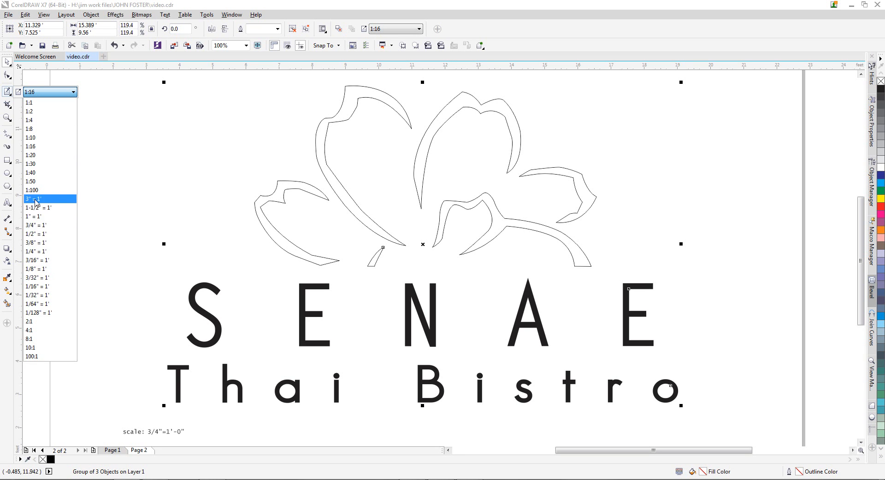
{"action": "left_click", "coordinate": [33, 225]}
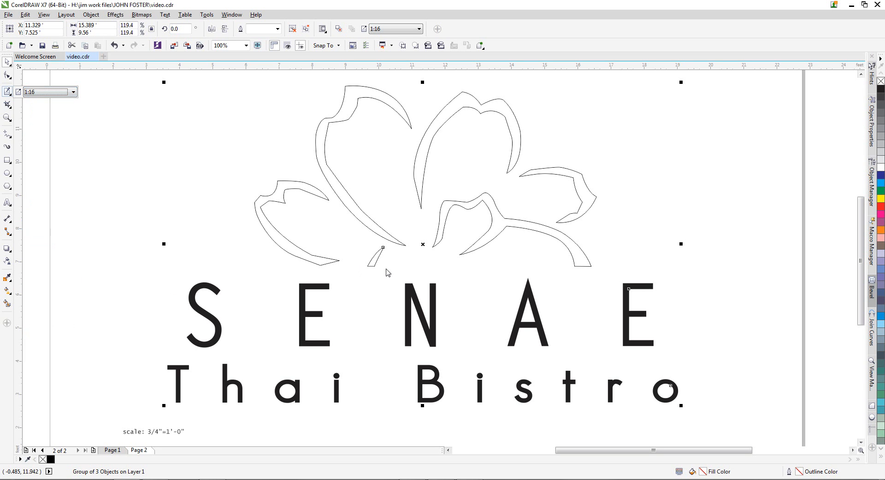
{"action": "left_click", "coordinate": [224, 210]}
{"action": "left_click", "coordinate": [133, 192]}
{"action": "left_click", "coordinate": [330, 259]}
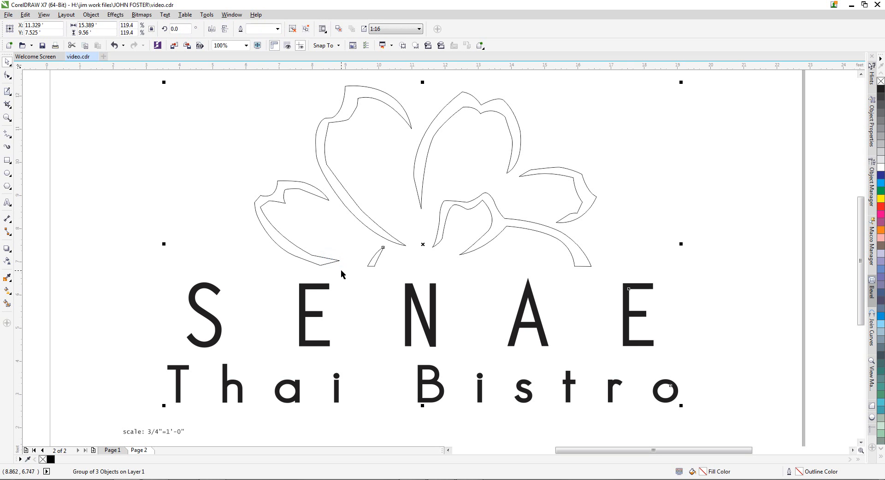
Ungroup the logo and group the SENAE and Thai Bistro lettering separately from the flower
{"action": "key", "text": "ctrl+u"}
{"action": "left_click", "coordinate": [190, 188]}
{"action": "left_click", "coordinate": [292, 253]}
{"action": "left_click", "coordinate": [300, 309]}
{"action": "left_click", "coordinate": [281, 384]}
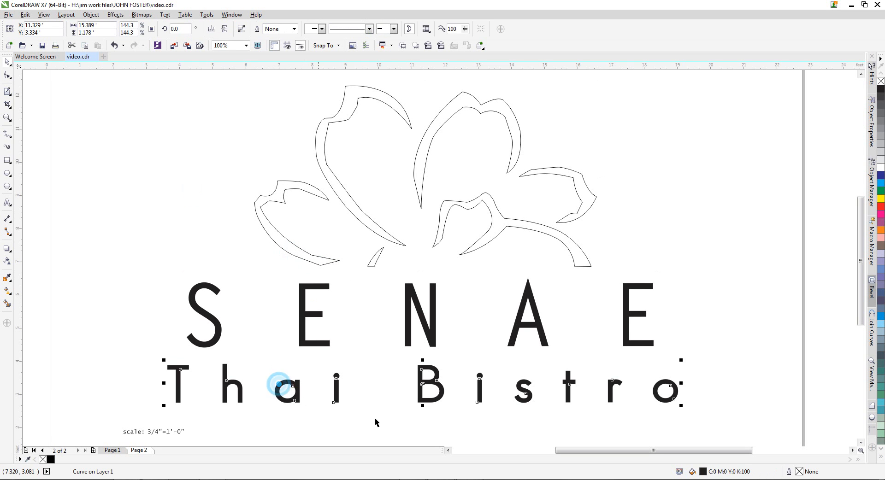
{"action": "left_click", "coordinate": [397, 428]}
{"action": "left_click", "coordinate": [421, 375]}
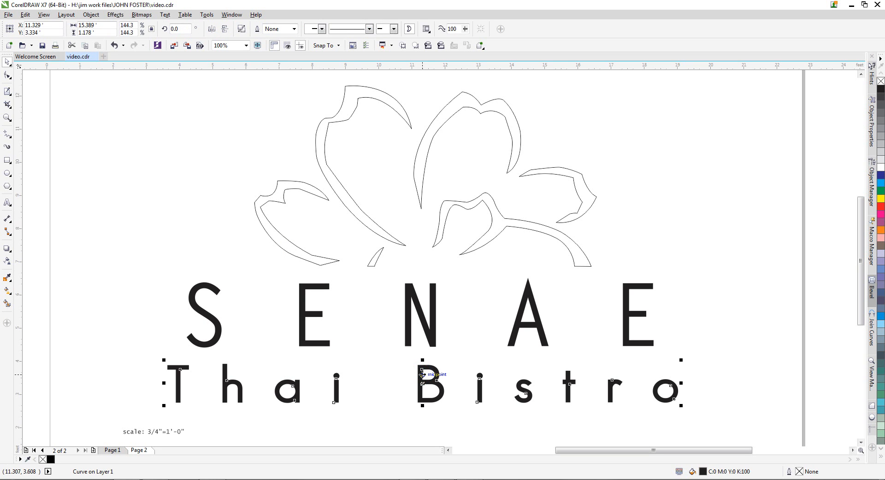
{"action": "left_click", "coordinate": [407, 342], "text": "shift"}
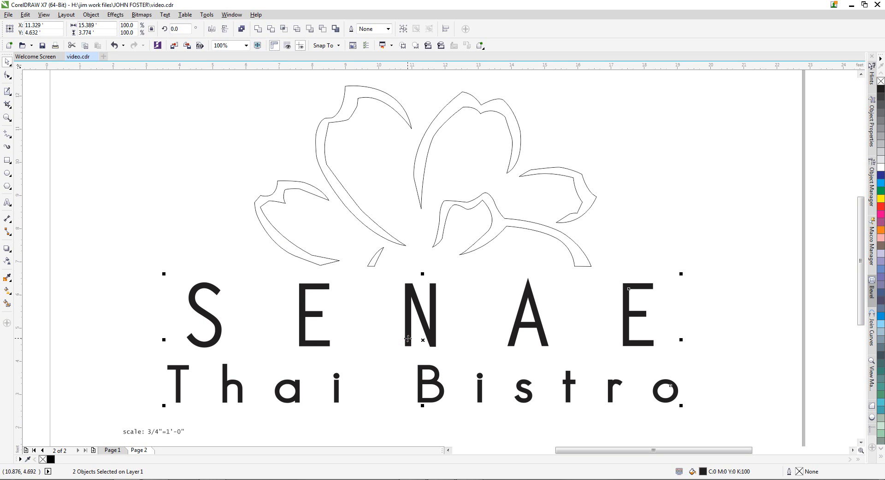
{"action": "left_click", "coordinate": [384, 368]}
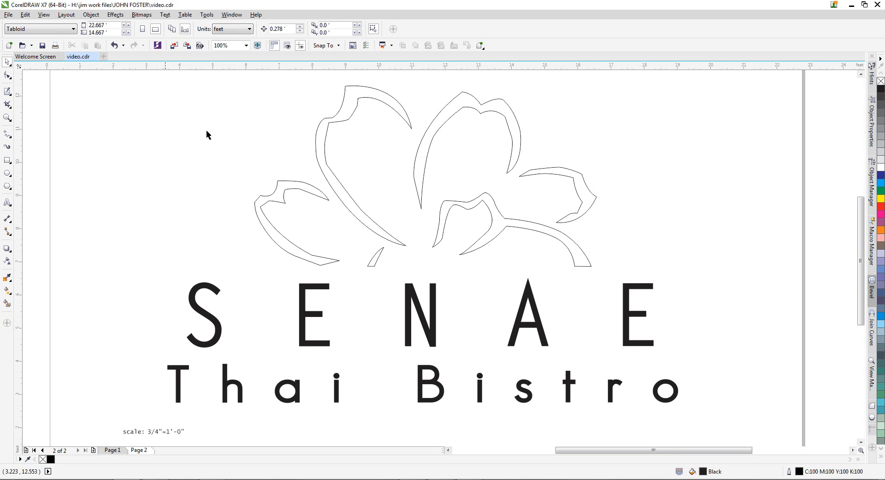
{"action": "scroll", "coordinate": [247, 183], "scroll_direction": "down", "scroll_amount": 2}
{"action": "scroll", "coordinate": [242, 175], "scroll_direction": "up", "scroll_amount": 2}
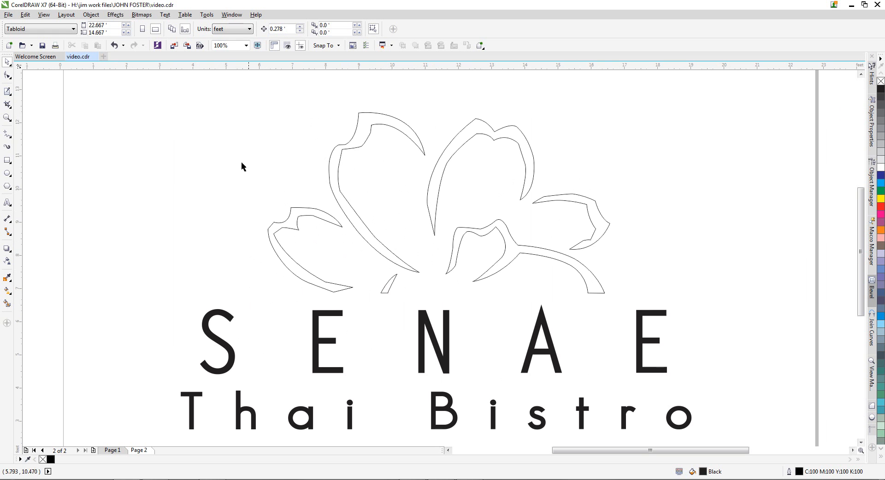
{"action": "left_click_drag", "start_coordinate": [143, 108], "coordinate": [717, 426]}
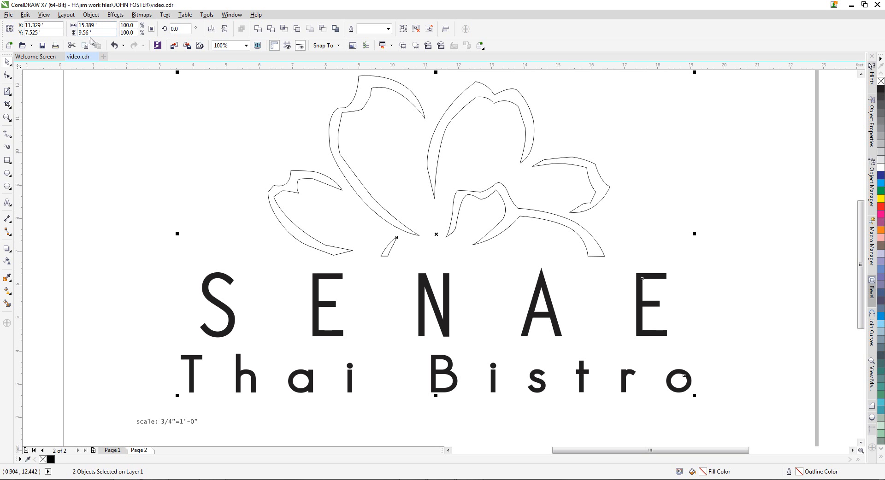
{"action": "left_click", "coordinate": [94, 139]}
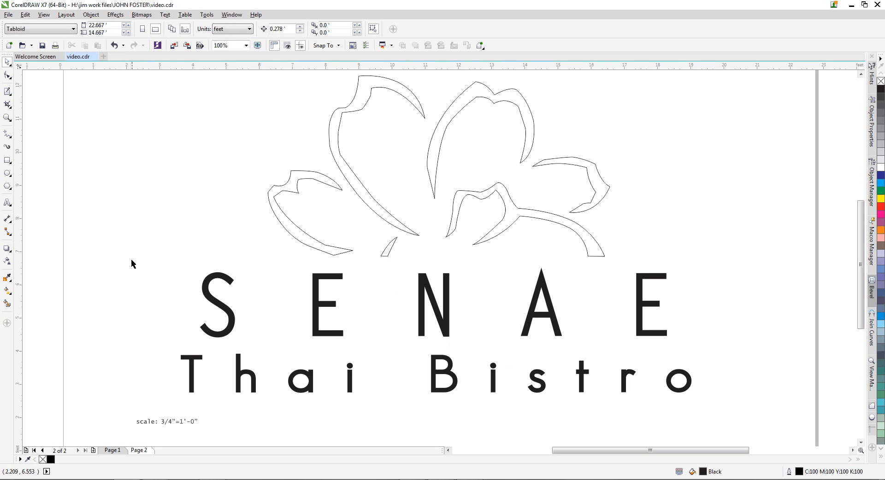
Draw a black rectangle about 4.3 ft high over the SENAE Thai Bistro lettering and set its width to 8.5 ft, keeping proportions
{"action": "left_click", "coordinate": [7, 160]}
{"action": "left_click_drag", "start_coordinate": [157, 263], "coordinate": [698, 407]}
{"action": "left_click", "coordinate": [8, 61]}
{"action": "left_click", "coordinate": [103, 26]}
{"action": "type", "text": "8"}
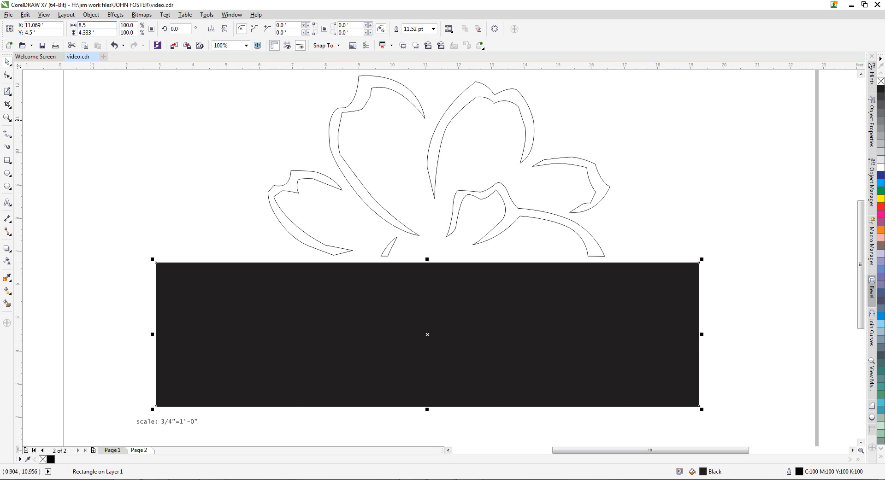
{"action": "type", "text": ".5"}
{"action": "key", "text": "Return"}
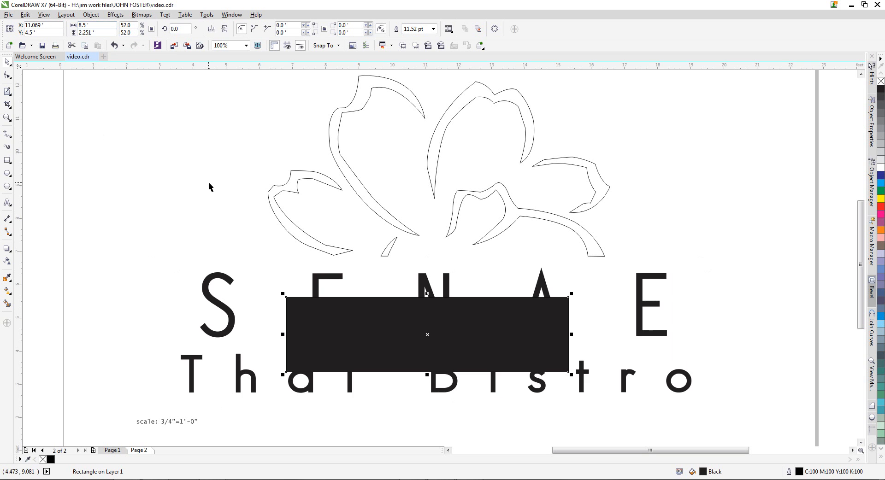
Set the drawing scale to 1-1/2" = 1'
{"action": "left_click", "coordinate": [447, 236]}
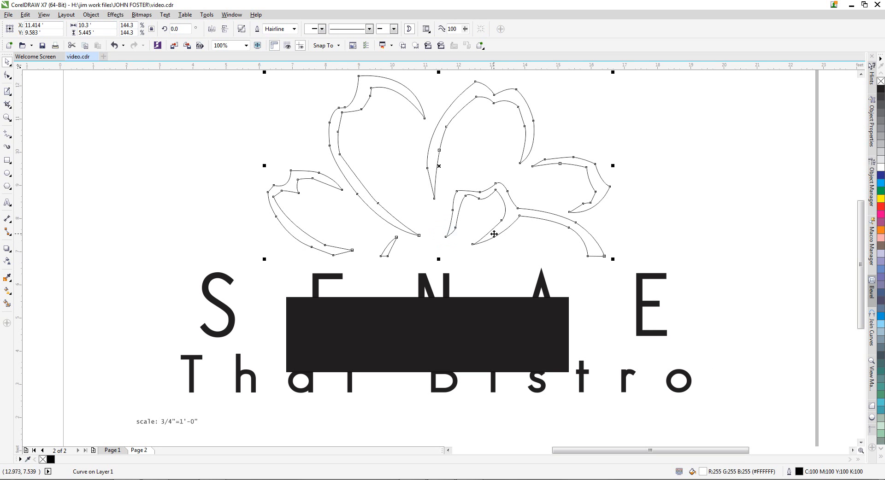
{"action": "left_click", "coordinate": [338, 275], "text": "shift"}
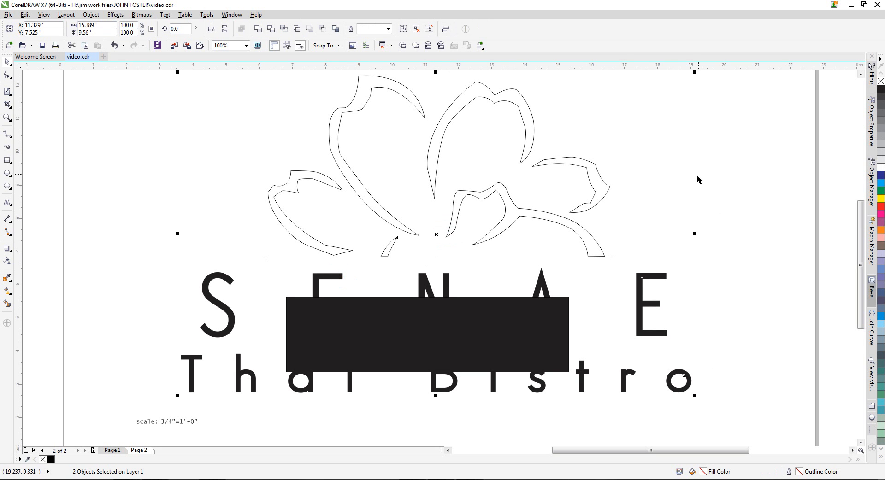
{"action": "left_click", "coordinate": [651, 162]}
{"action": "left_click", "coordinate": [470, 350]}
{"action": "left_click", "coordinate": [84, 227]}
{"action": "left_click", "coordinate": [7, 92]}
{"action": "left_click", "coordinate": [35, 94]}
{"action": "left_click", "coordinate": [37, 96]}
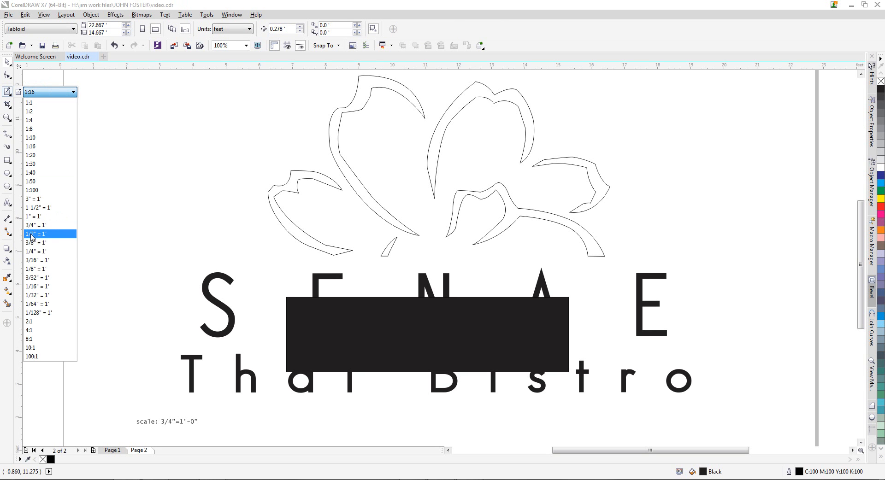
{"action": "left_click", "coordinate": [32, 209]}
{"action": "key", "text": "space"}
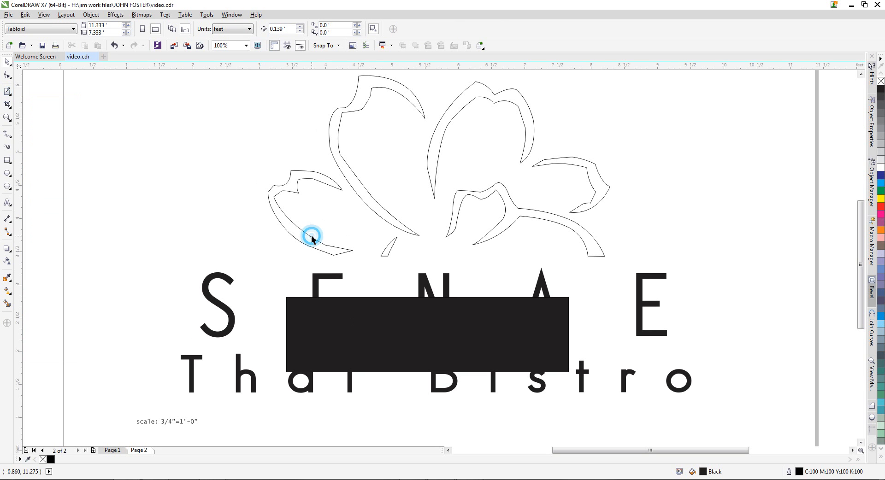
Stretch the black rectangle so it covers the whole lettering, and set its width to 8.5 ft
{"action": "left_click", "coordinate": [312, 237]}
{"action": "left_click", "coordinate": [208, 299]}
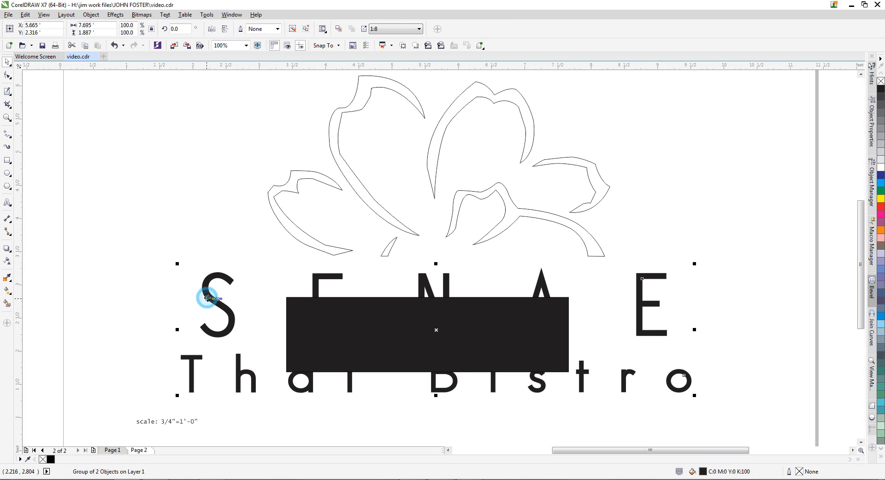
{"action": "left_click_drag", "start_coordinate": [374, 349], "coordinate": [221, 313]}
{"action": "left_click_drag", "start_coordinate": [274, 337], "coordinate": [278, 400]}
{"action": "left_click_drag", "start_coordinate": [417, 330], "coordinate": [716, 330]}
{"action": "left_click_drag", "start_coordinate": [95, 25], "coordinate": [89, 26]}
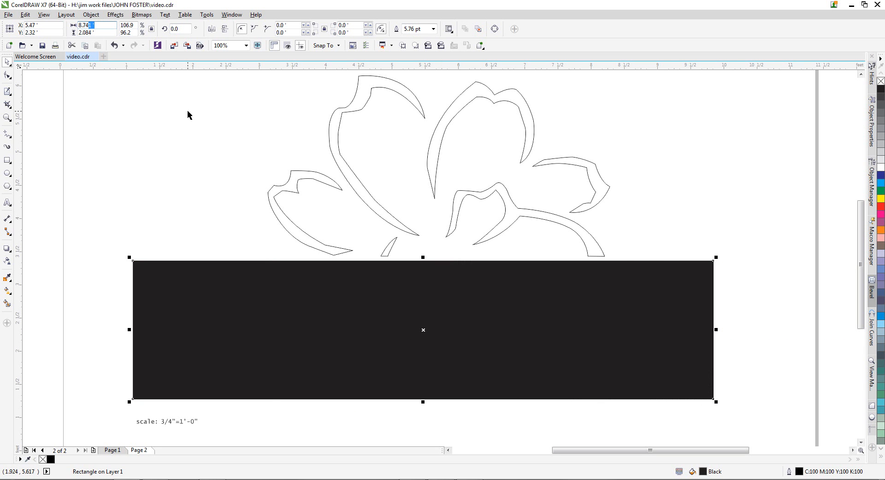
{"action": "triple_click", "coordinate": [107, 26]}
{"action": "type", "text": "8.5"}
{"action": "key", "text": "Return"}
Send the black rectangle behind the lettering and fill the lettering group with blue
{"action": "left_click", "coordinate": [751, 249]}
{"action": "left_click", "coordinate": [648, 304]}
{"action": "key", "text": "shift+Page_Down"}
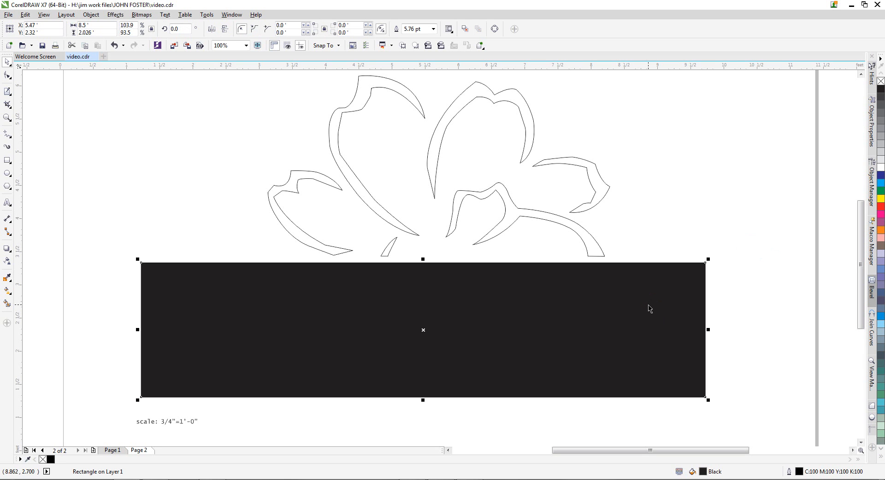
{"action": "left_click", "coordinate": [750, 245]}
{"action": "left_click", "coordinate": [645, 280]}
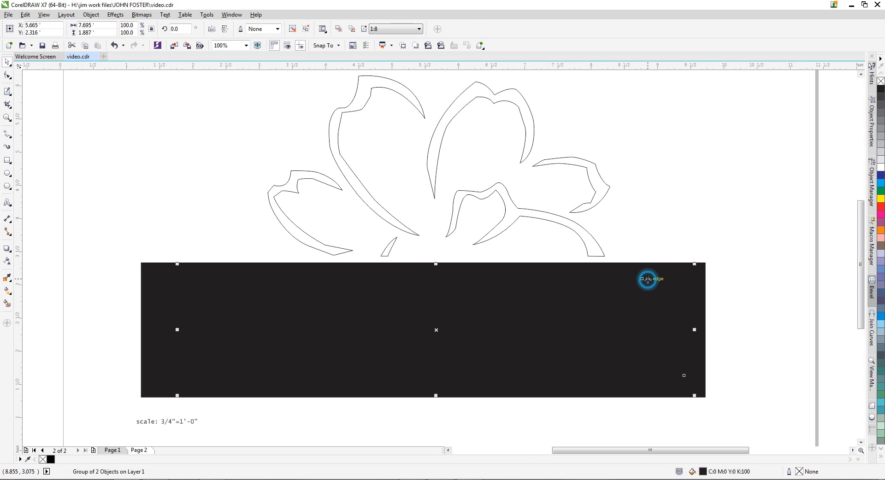
{"action": "left_click", "coordinate": [881, 177]}
{"action": "left_click", "coordinate": [748, 234]}
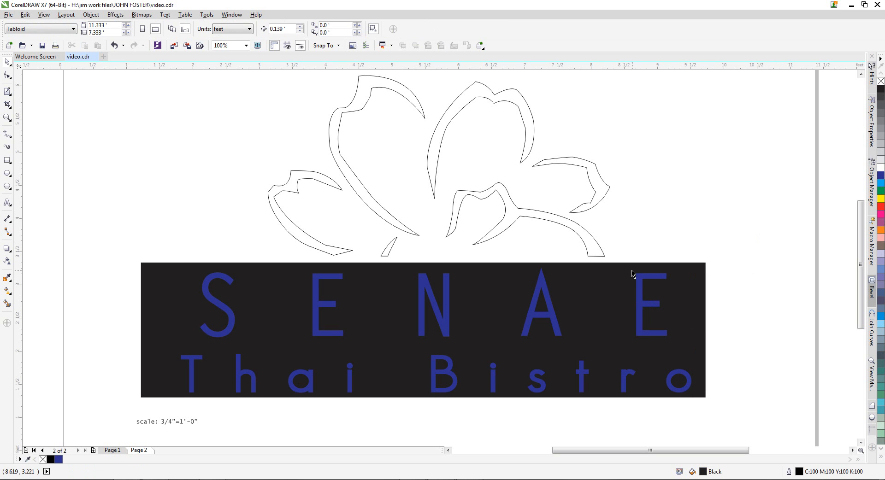
Centre the black rectangle on the lettering horizontally and vertically, and nudge it down slightly to clear the flower
{"action": "left_click", "coordinate": [569, 266]}
{"action": "left_click", "coordinate": [542, 282], "text": "shift"}
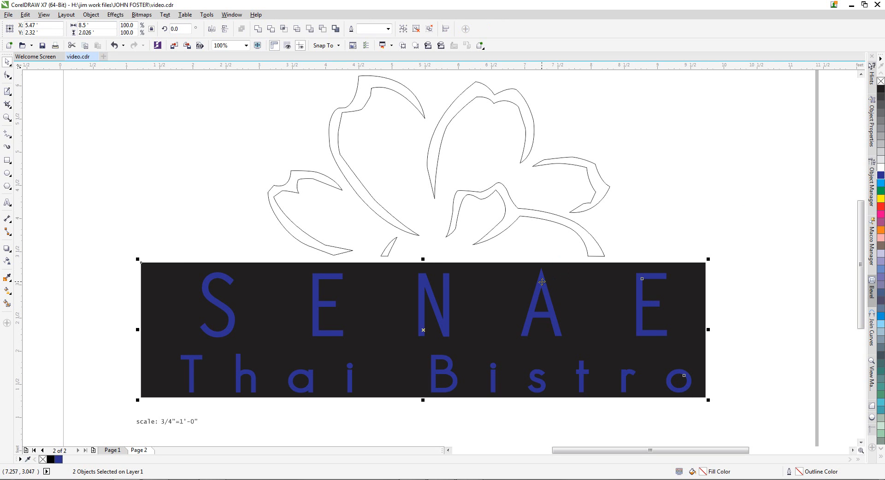
{"action": "key", "text": "c"}
{"action": "left_click", "coordinate": [714, 227]}
{"action": "left_click", "coordinate": [471, 277]}
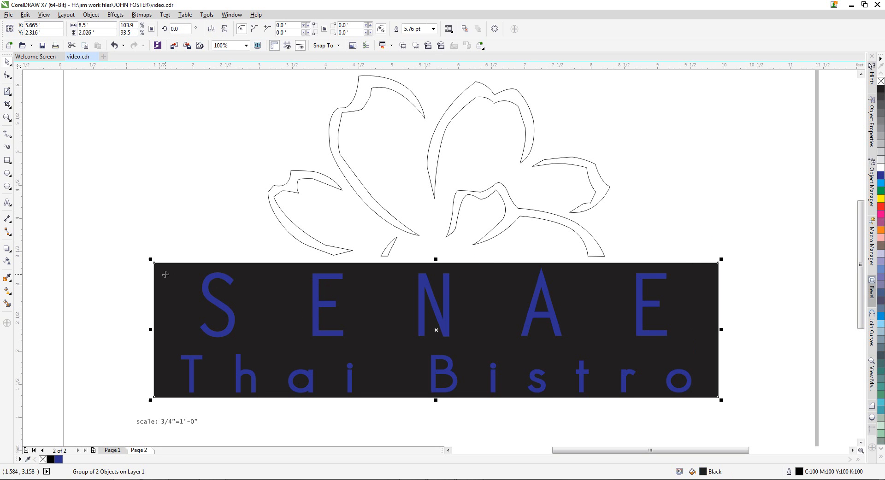
{"action": "left_click", "coordinate": [205, 286], "text": "shift"}
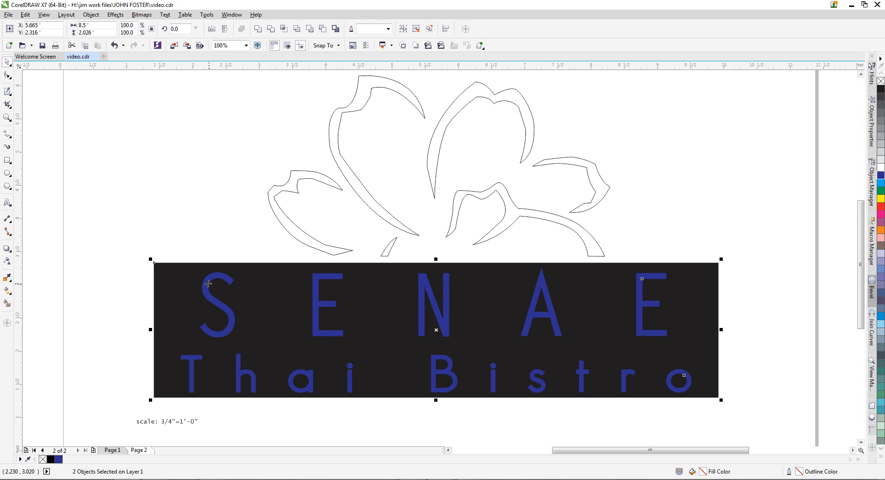
{"action": "left_click", "coordinate": [206, 239]}
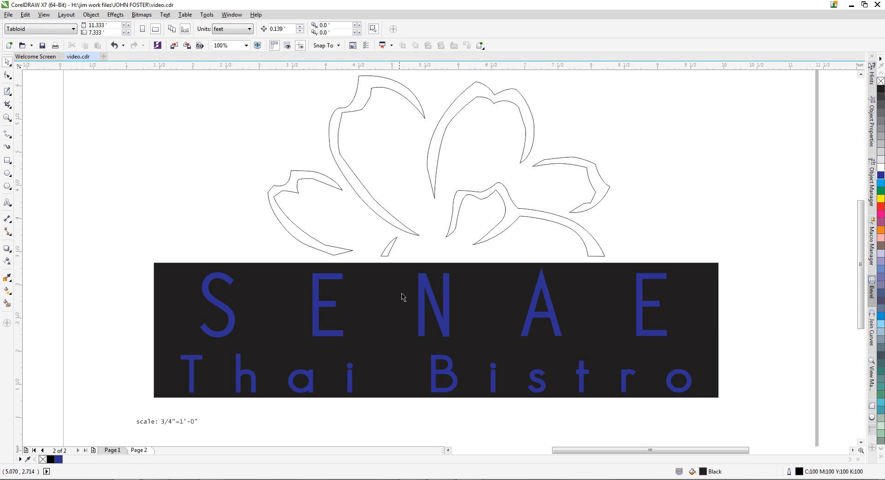
{"action": "left_click", "coordinate": [408, 277]}
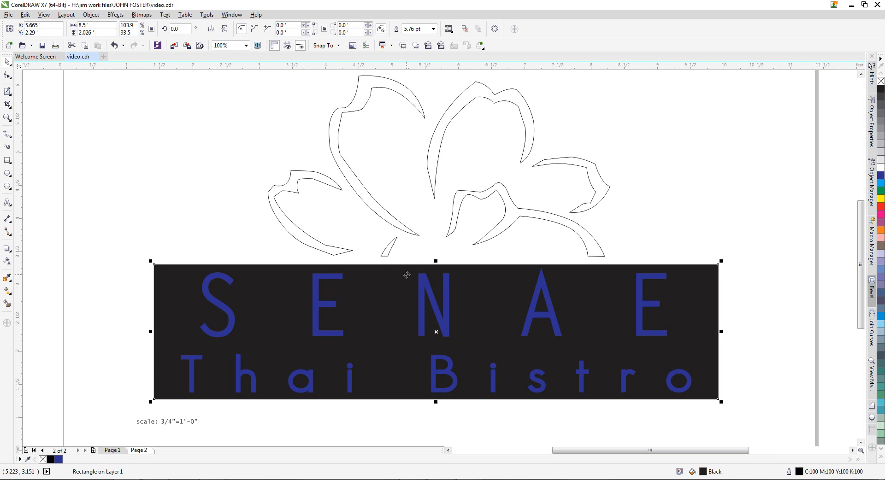
{"action": "left_click", "coordinate": [708, 241]}
Fill the SENAE Thai Bistro lettering group with white
{"action": "left_click", "coordinate": [640, 281]}
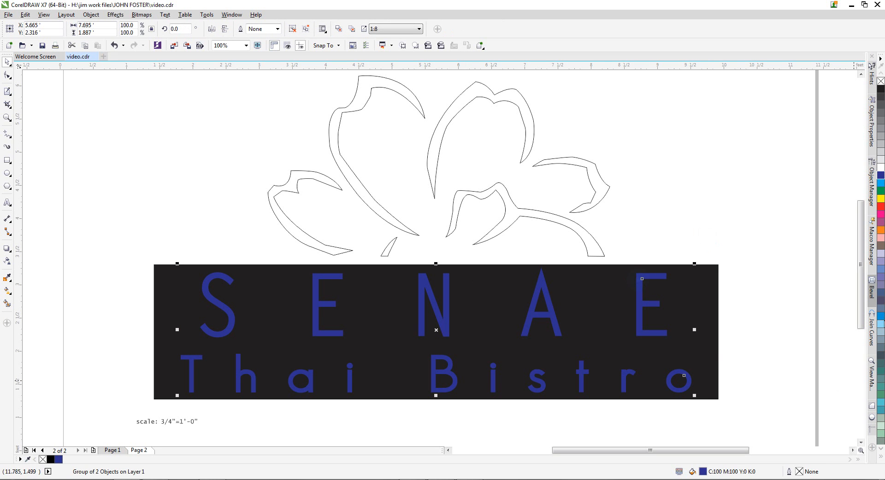
{"action": "left_click", "coordinate": [881, 169]}
{"action": "left_click", "coordinate": [710, 229]}
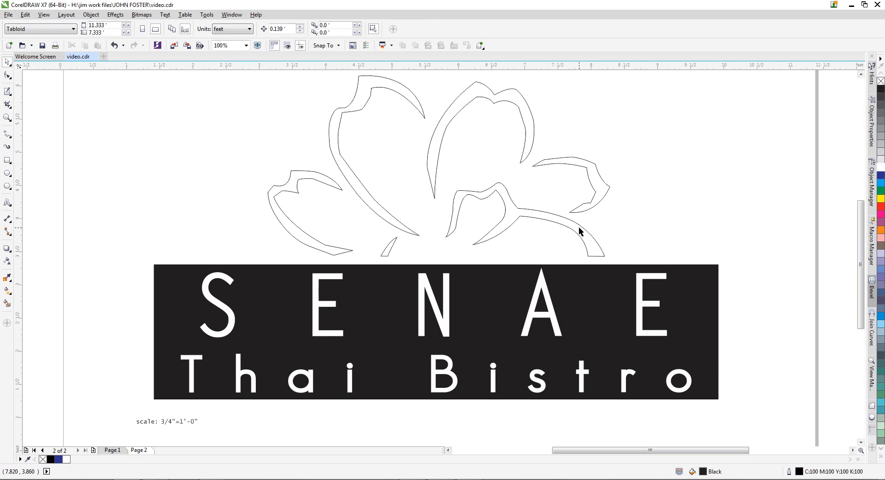
{"action": "left_click", "coordinate": [576, 232]}
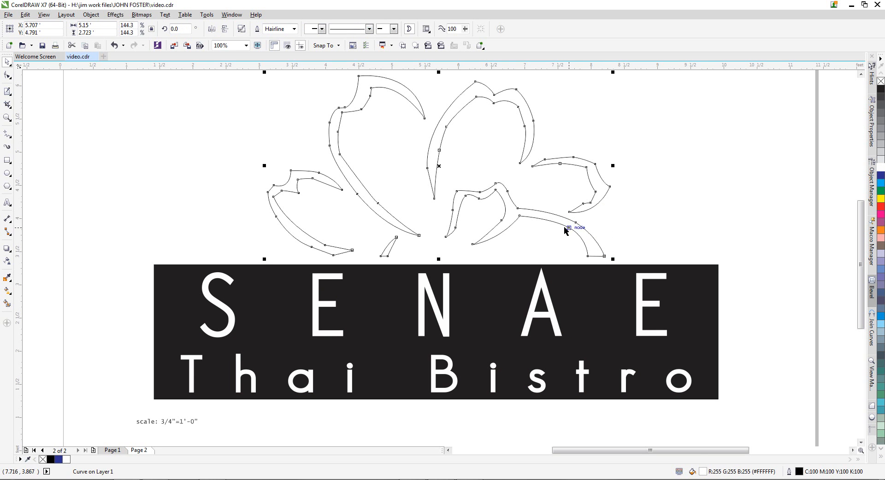
{"action": "left_click", "coordinate": [621, 208]}
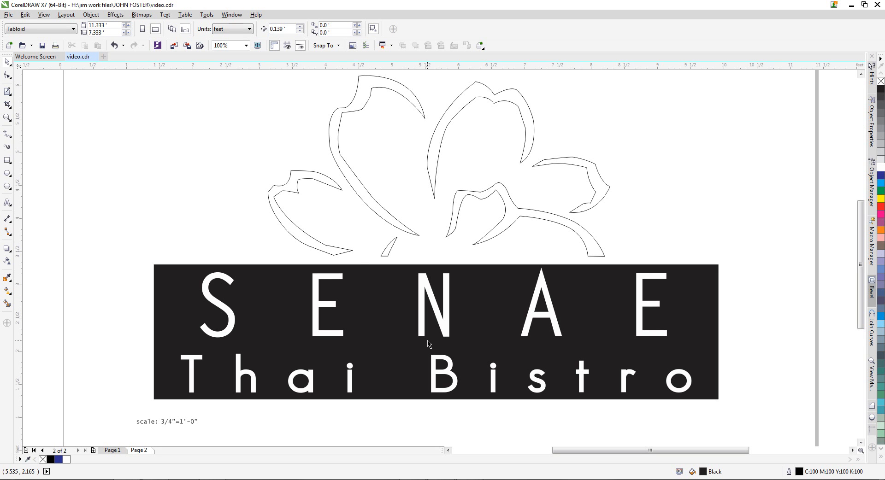
Import metallic_silver from the scrap book tools folder and place it in the empty area beside the flower
{"action": "left_click", "coordinate": [9, 15]}
{"action": "left_click", "coordinate": [27, 157]}
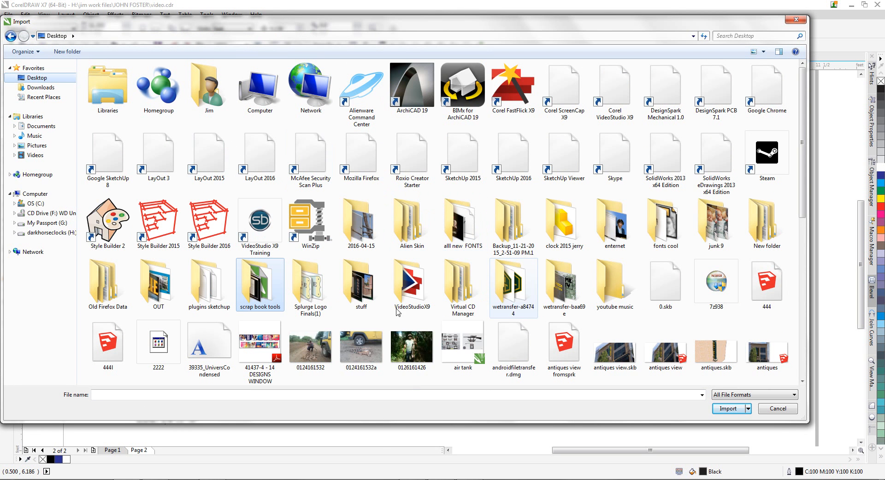
{"action": "double_click", "coordinate": [259, 283]}
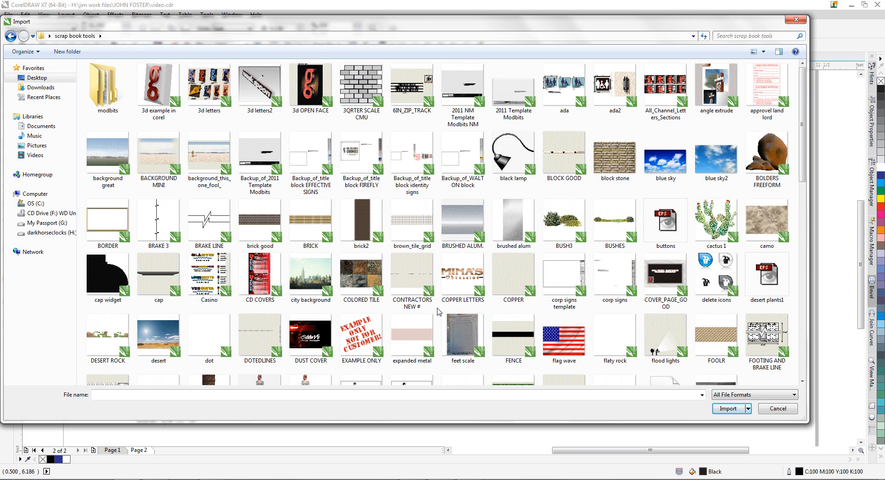
{"action": "type", "text": "me"}
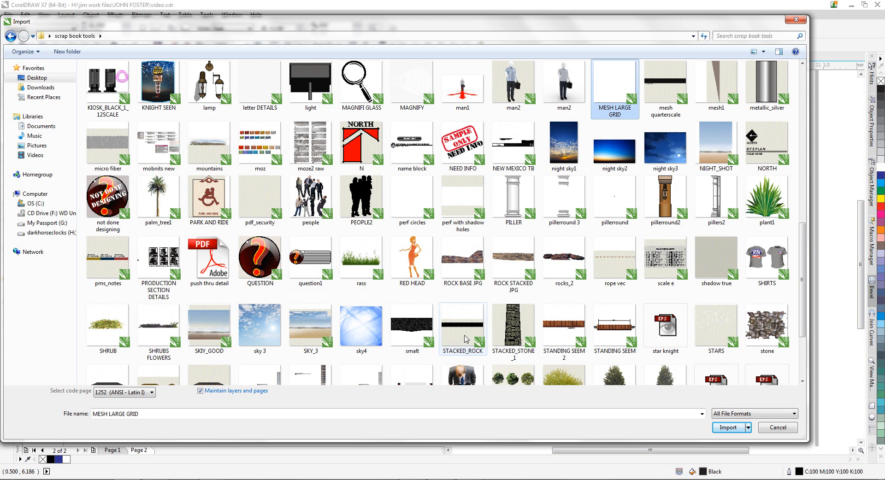
{"action": "left_click", "coordinate": [766, 88]}
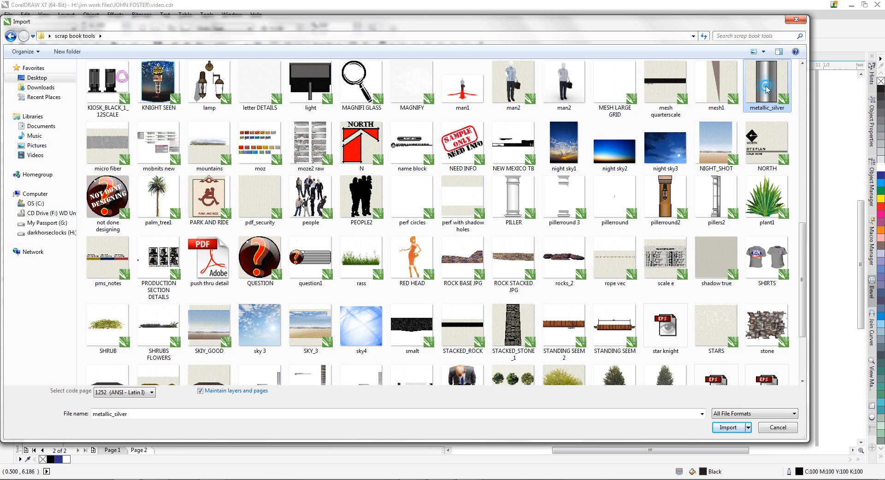
{"action": "left_click", "coordinate": [728, 427]}
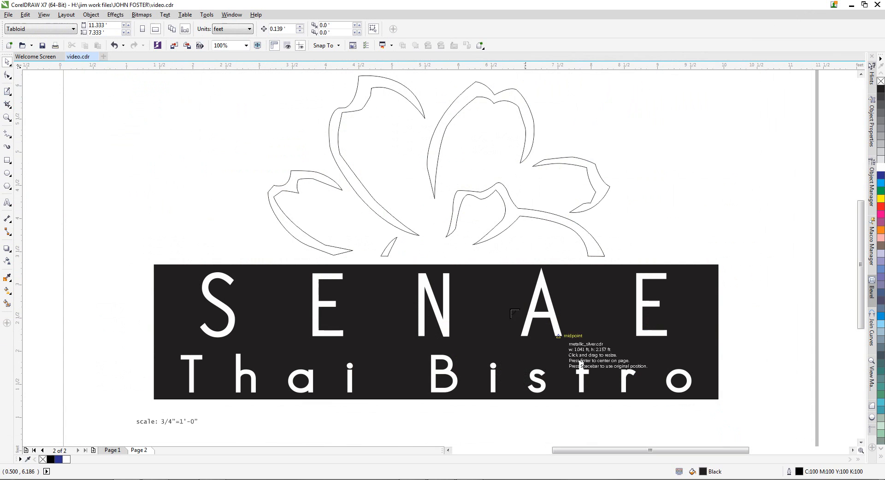
{"action": "left_click", "coordinate": [122, 144]}
Copy the metallic silver swatch's gradient fill onto the rectangle behind the lettering
{"action": "left_click", "coordinate": [207, 189]}
{"action": "left_click", "coordinate": [129, 202]}
{"action": "left_click_drag", "start_coordinate": [139, 192], "coordinate": [244, 289]}
{"action": "left_click", "coordinate": [222, 202]}
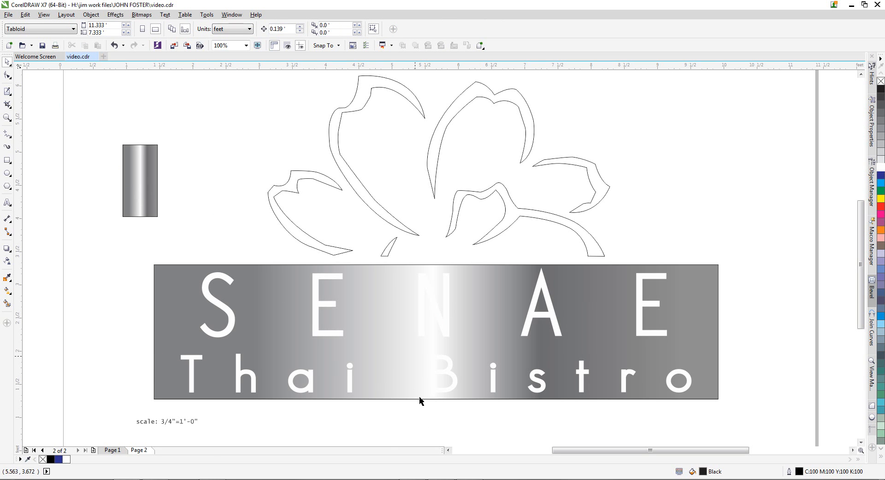
{"action": "left_click", "coordinate": [477, 380]}
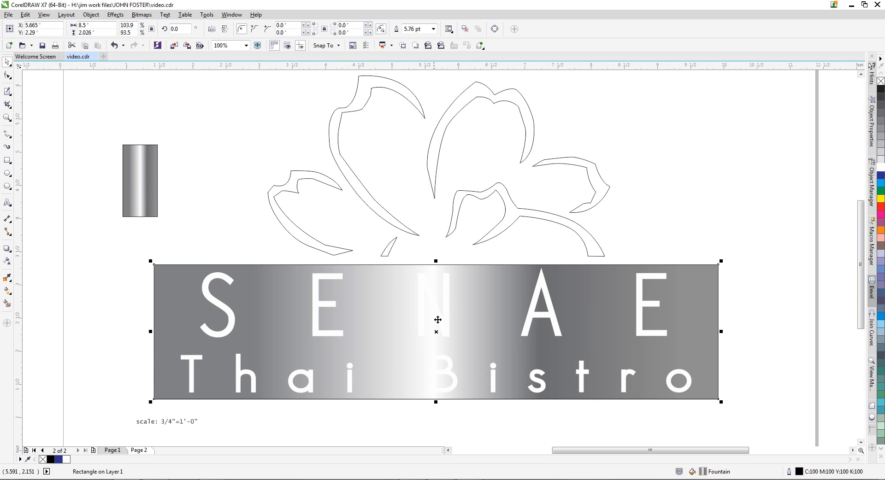
{"action": "left_click_drag", "start_coordinate": [420, 377], "coordinate": [425, 334]}
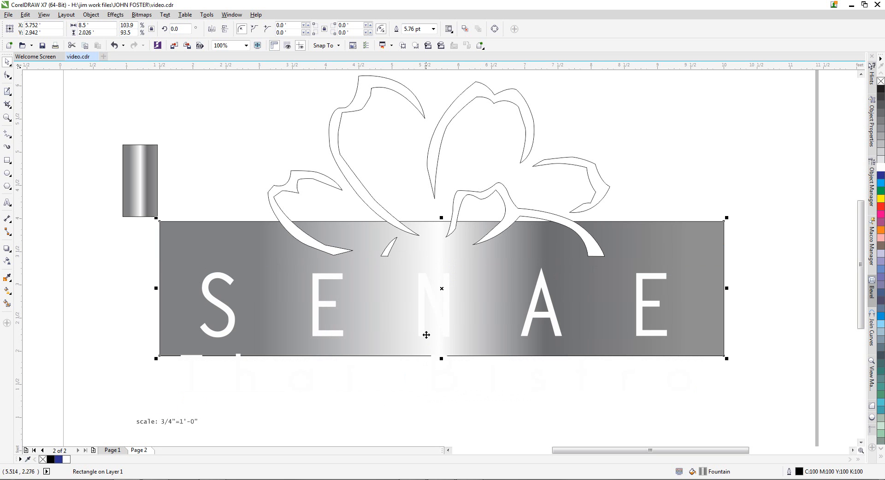
{"action": "key", "text": "ctrl+z"}
{"action": "left_click", "coordinate": [438, 413]}
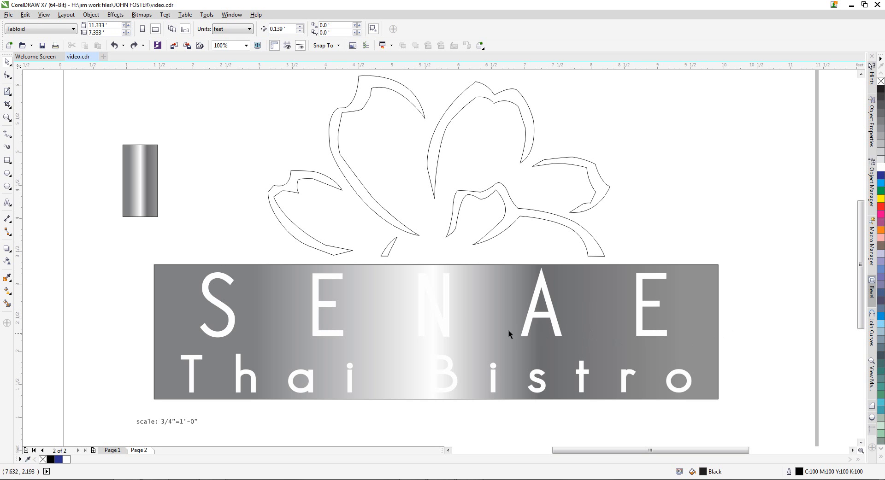
Set the right end stop of the silver panel's gradient to dark grey
{"action": "left_click", "coordinate": [439, 305]}
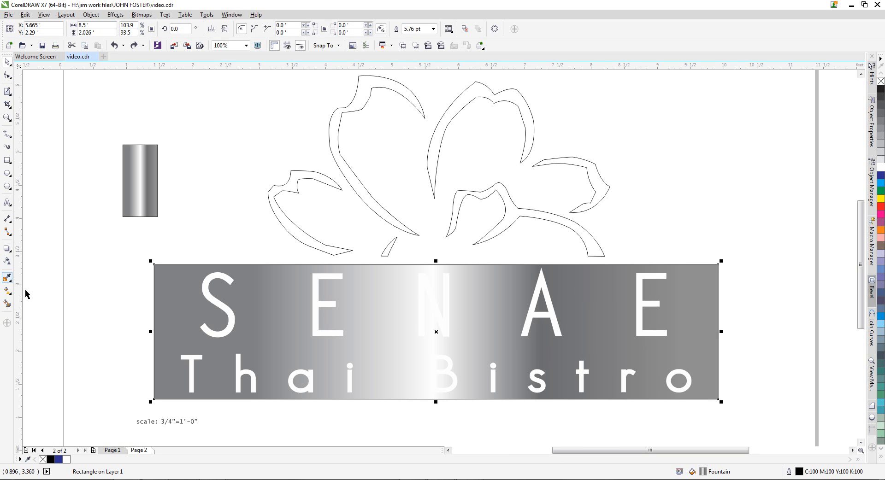
{"action": "left_click", "coordinate": [8, 291]}
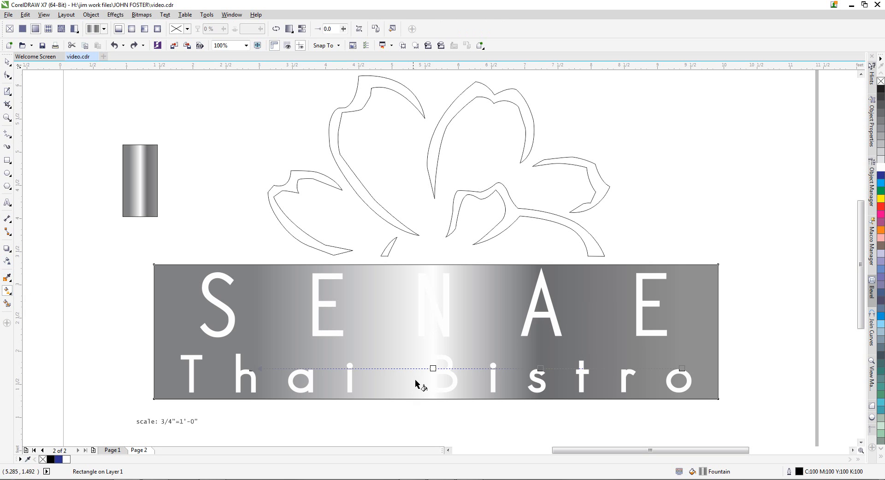
{"action": "left_click", "coordinate": [681, 368]}
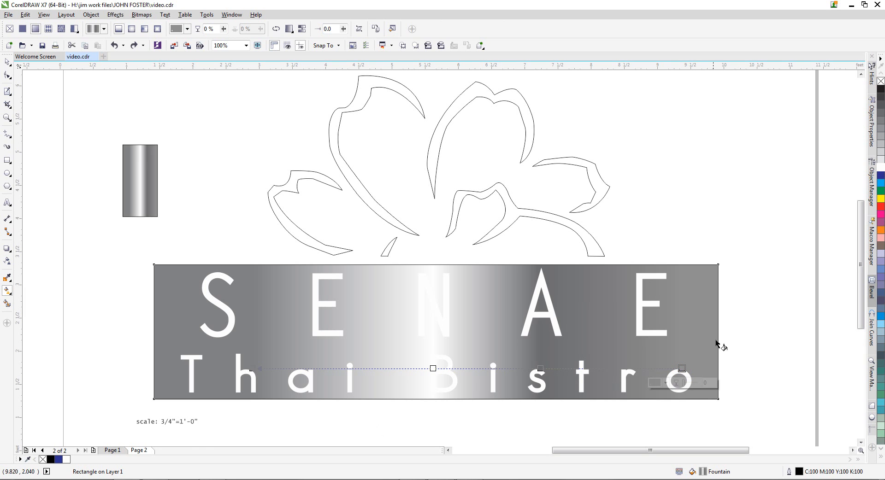
{"action": "left_click", "coordinate": [881, 457]}
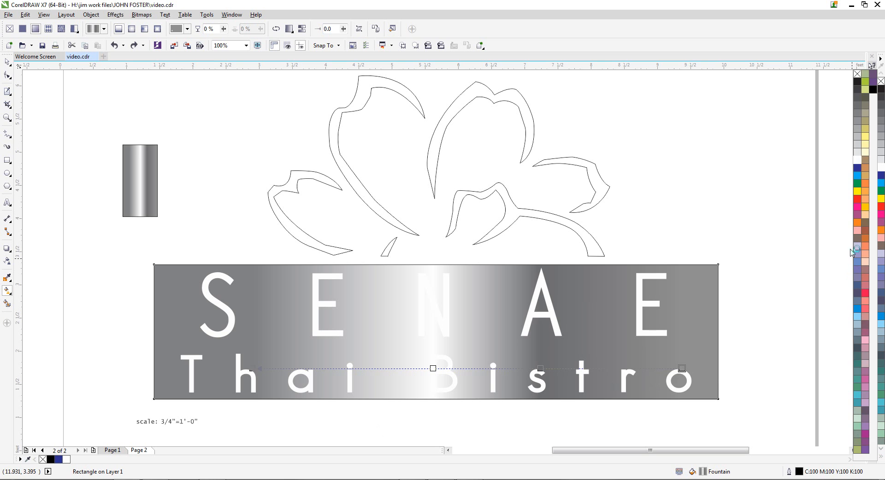
{"action": "left_click", "coordinate": [856, 89]}
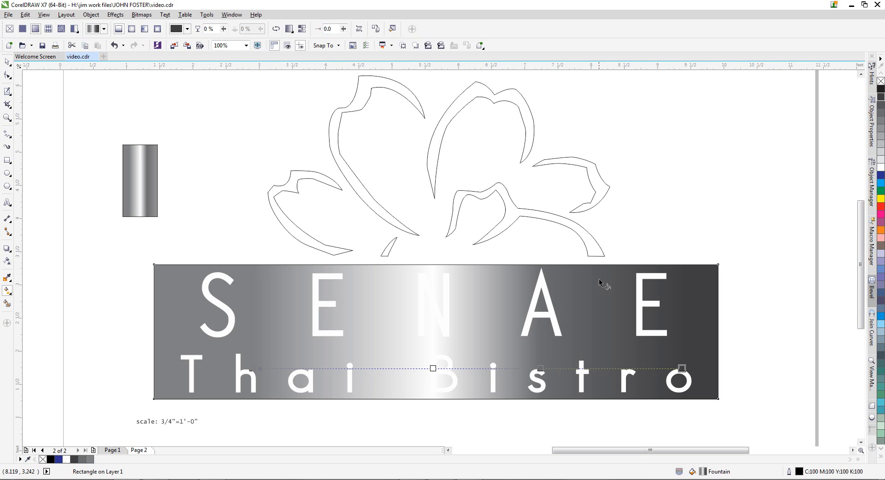
Colour the gradient's left end stop black, stretch it to the panel's left edge, and spread the inner stops with an added grey stop at 77%
{"action": "left_click", "coordinate": [252, 368]}
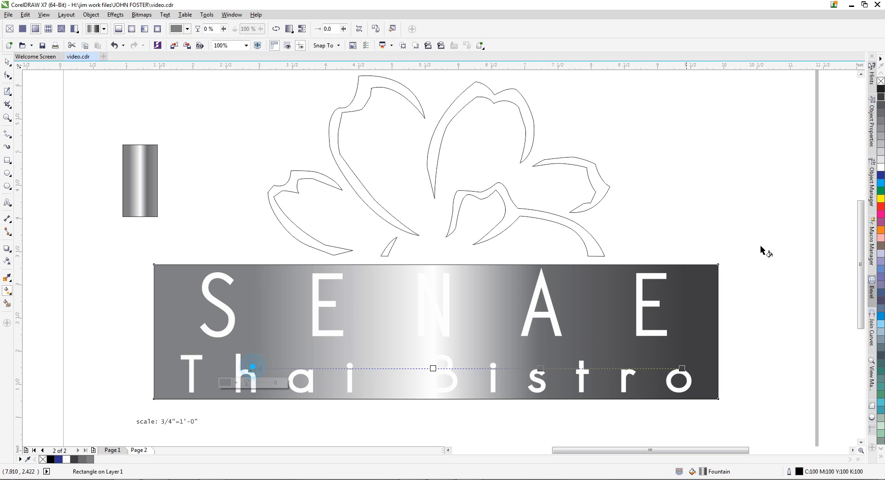
{"action": "left_click", "coordinate": [51, 460]}
{"action": "left_click_drag", "start_coordinate": [251, 368], "coordinate": [159, 368]}
{"action": "left_click_drag", "start_coordinate": [510, 368], "coordinate": [593, 369]}
{"action": "double_click", "coordinate": [295, 368]}
{"action": "left_click_drag", "start_coordinate": [295, 368], "coordinate": [279, 368]}
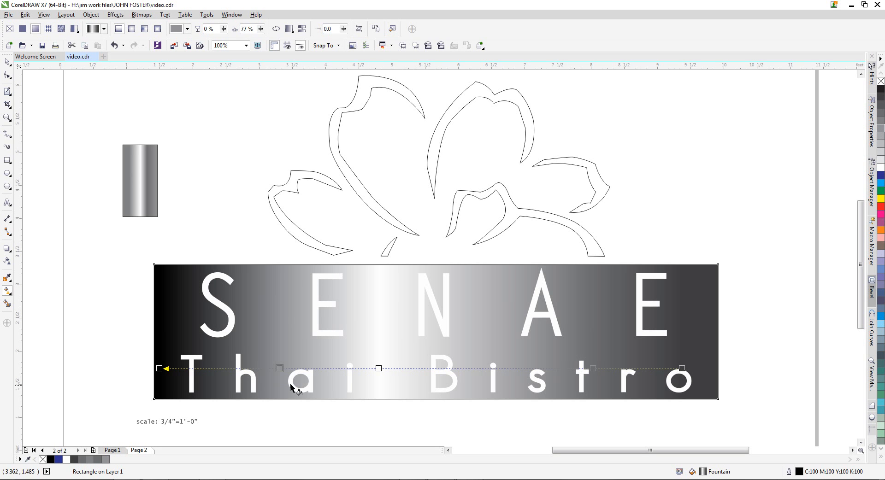
Recolour the gradient's left end stop to the same dark grey as the right end
{"action": "left_click", "coordinate": [160, 369]}
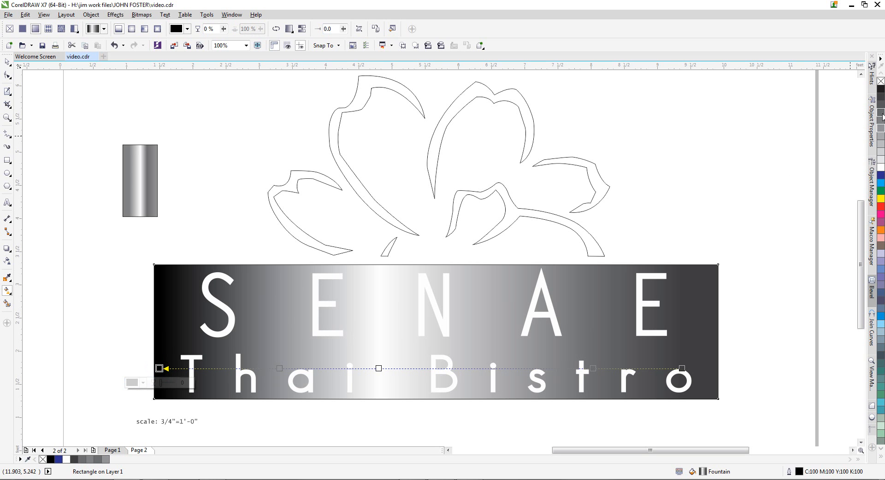
{"action": "left_click", "coordinate": [879, 105]}
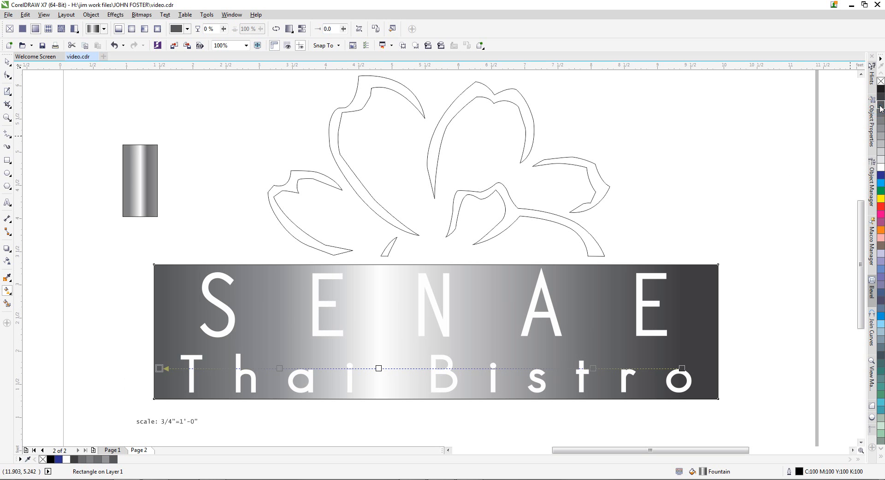
{"action": "left_click", "coordinate": [879, 96]}
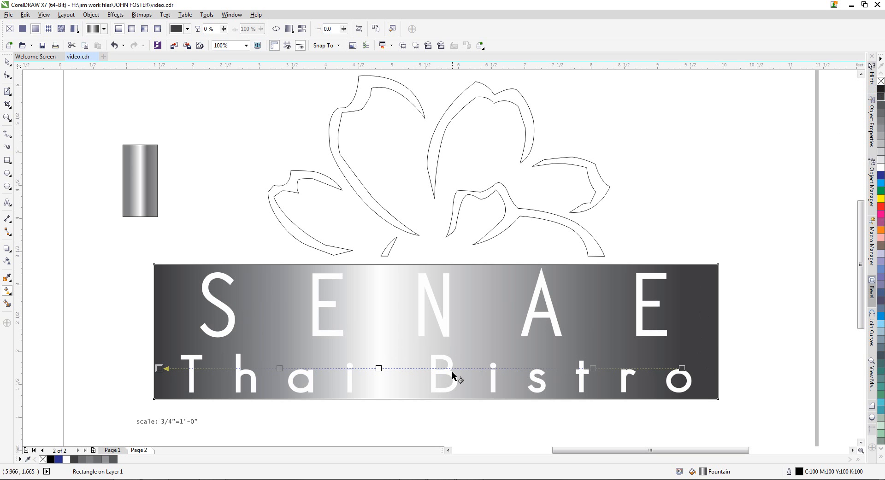
Add a white stop near the gradient's middle and position the two white stops around the centre, one at 44%
{"action": "double_click", "coordinate": [432, 369]}
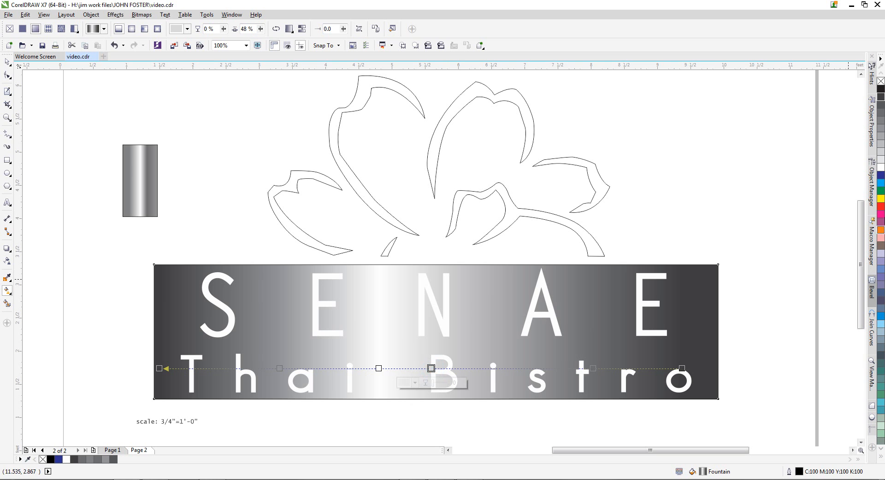
{"action": "left_click", "coordinate": [880, 167]}
{"action": "left_click_drag", "start_coordinate": [379, 368], "coordinate": [457, 369]}
{"action": "left_click", "coordinate": [405, 369]}
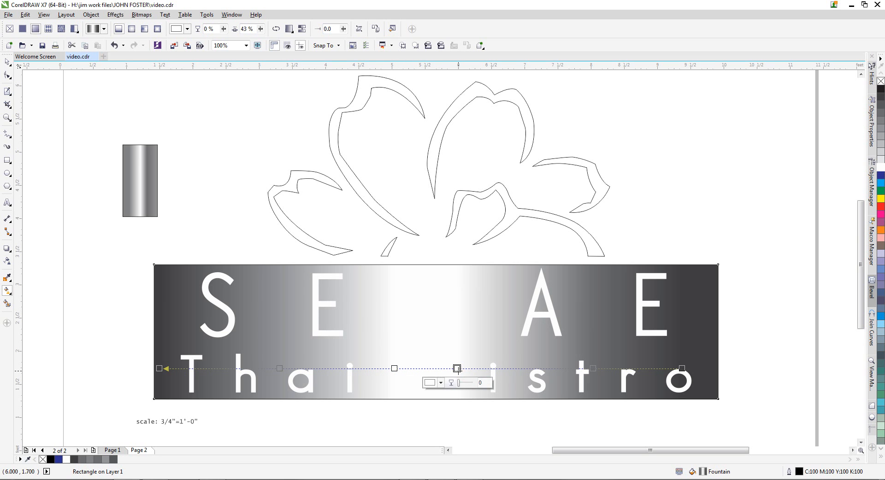
{"action": "left_click_drag", "start_coordinate": [394, 369], "coordinate": [452, 368]}
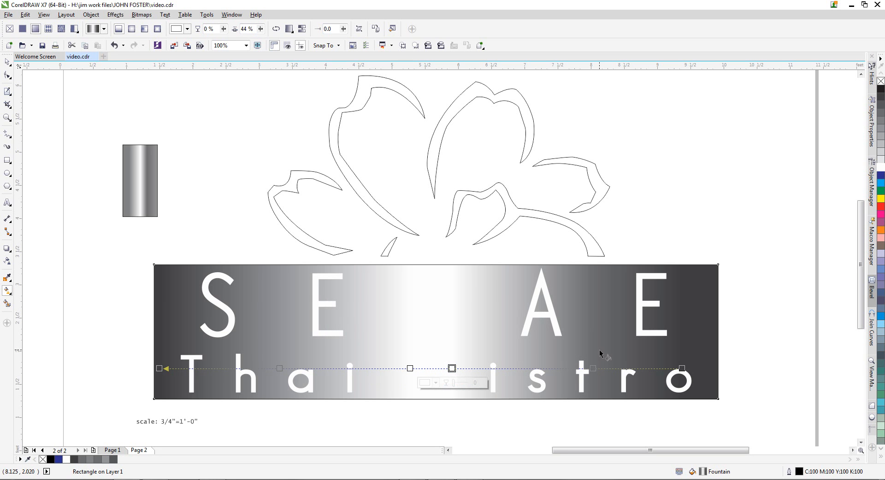
Try to offset the white lettering group slightly down and to the right, and undo the move
{"action": "left_click", "coordinate": [7, 61]}
{"action": "left_click", "coordinate": [251, 211]}
{"action": "left_click", "coordinate": [223, 239]}
{"action": "left_click", "coordinate": [252, 265]}
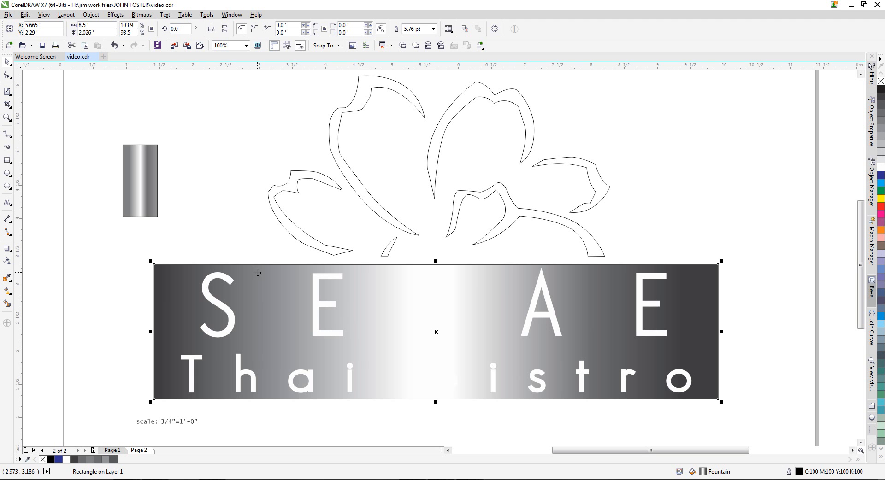
{"action": "left_click", "coordinate": [233, 278]}
{"action": "left_click_drag", "start_coordinate": [235, 276], "coordinate": [239, 287]}
{"action": "key", "text": "ctrl+z"}
Place a copy of the white lettering group slightly down and right, centred at X 5.701', Y 2.279', and fill it black
{"action": "left_click", "coordinate": [222, 241]}
{"action": "left_click", "coordinate": [231, 283]}
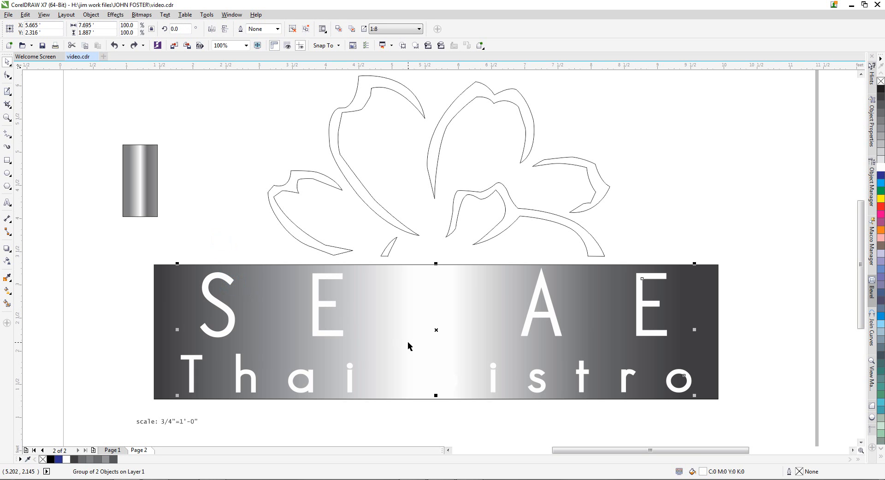
{"action": "left_click", "coordinate": [230, 229]}
{"action": "left_click", "coordinate": [229, 278]}
{"action": "left_click", "coordinate": [310, 411]}
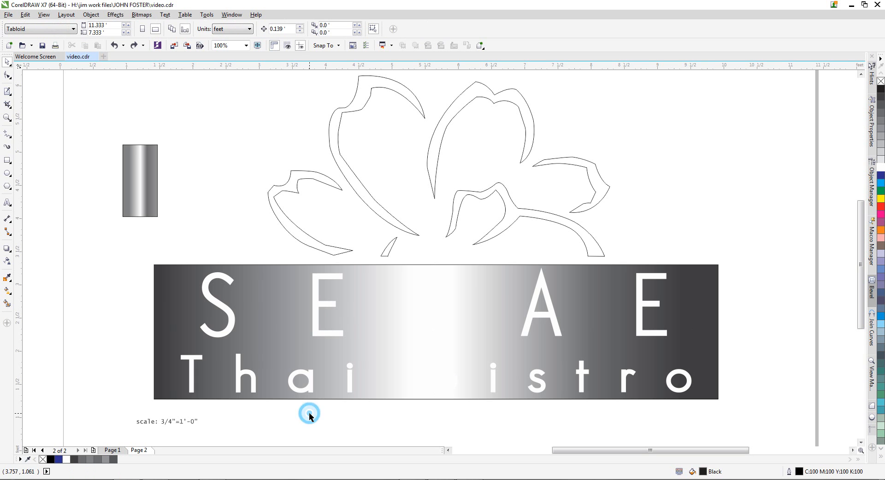
{"action": "left_click", "coordinate": [323, 339]}
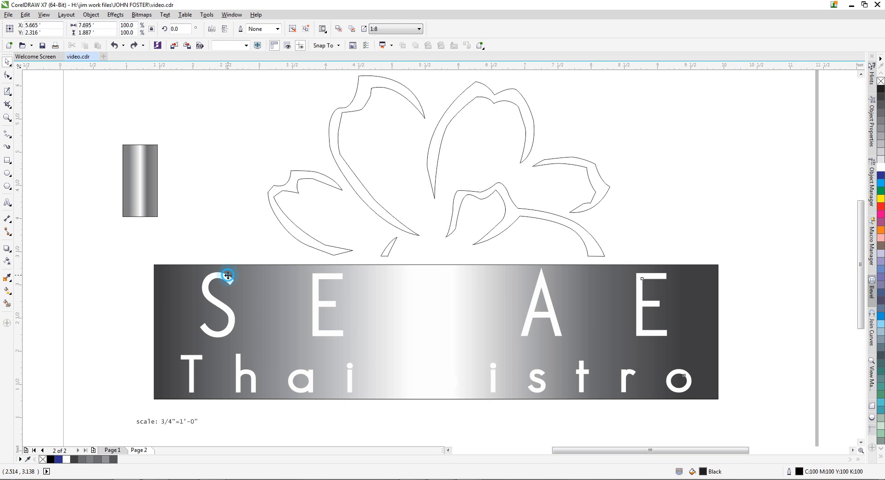
{"action": "left_click_drag", "start_coordinate": [230, 279], "coordinate": [235, 286]}
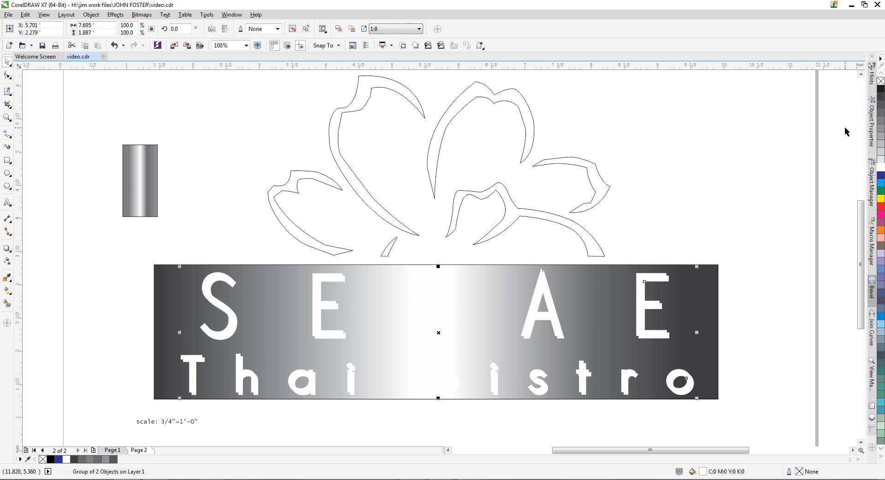
{"action": "left_click", "coordinate": [50, 460]}
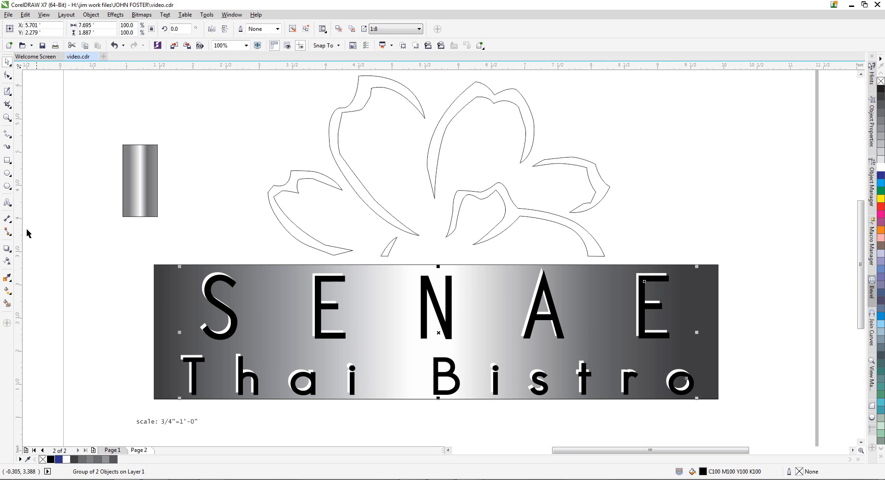
Give the black lettering copy a uniform transparency of 50 and place it behind the white lettering as a shadow
{"action": "left_click", "coordinate": [7, 261]}
{"action": "left_click", "coordinate": [22, 29]}
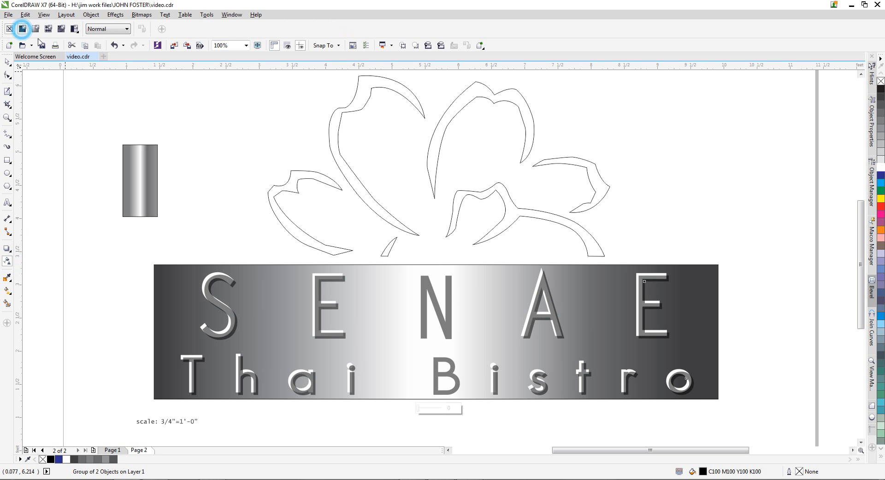
{"action": "left_click", "coordinate": [402, 45]}
{"action": "left_click", "coordinate": [387, 336]}
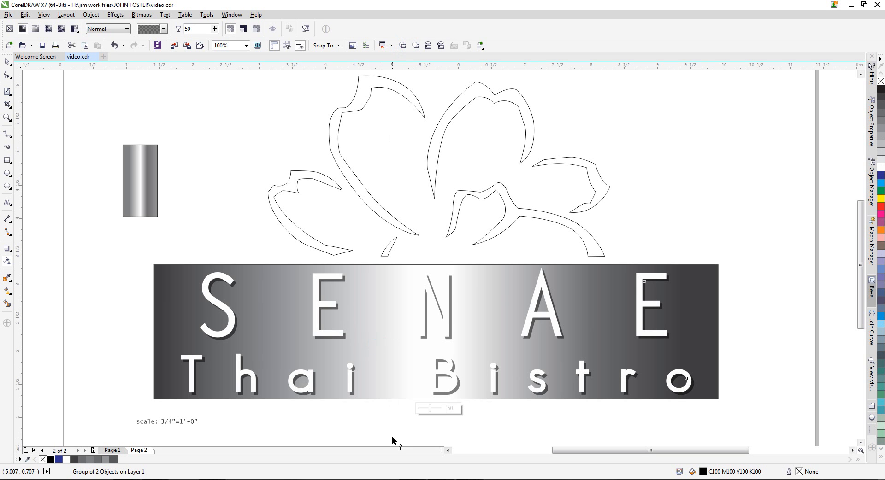
{"action": "left_click", "coordinate": [8, 62]}
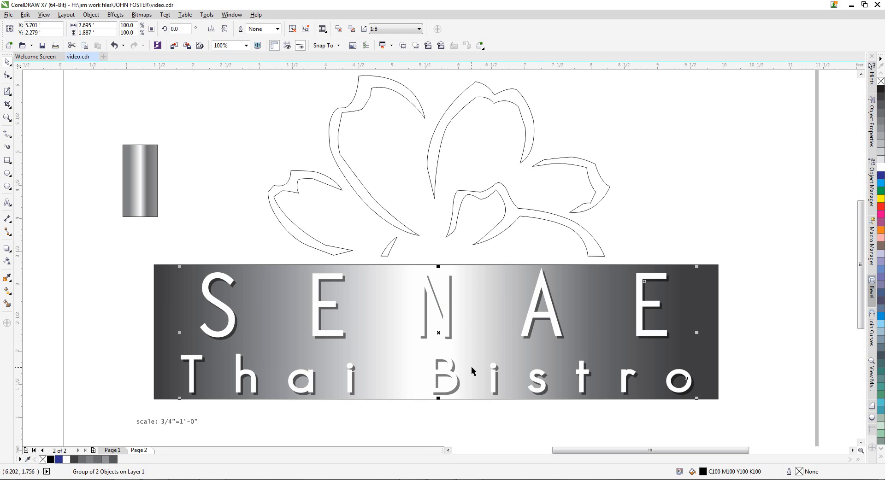
{"action": "left_click", "coordinate": [371, 402]}
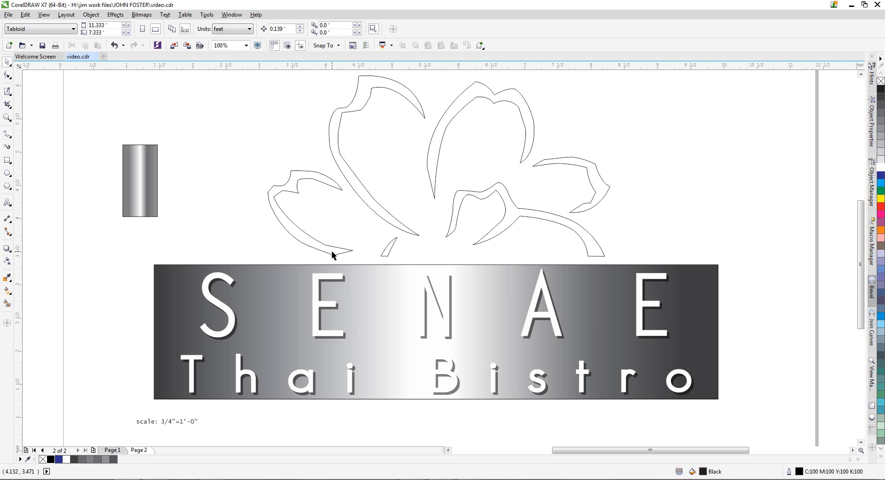
Try to move the silver panel up behind the base of the flower, and undo the move
{"action": "left_click", "coordinate": [354, 266]}
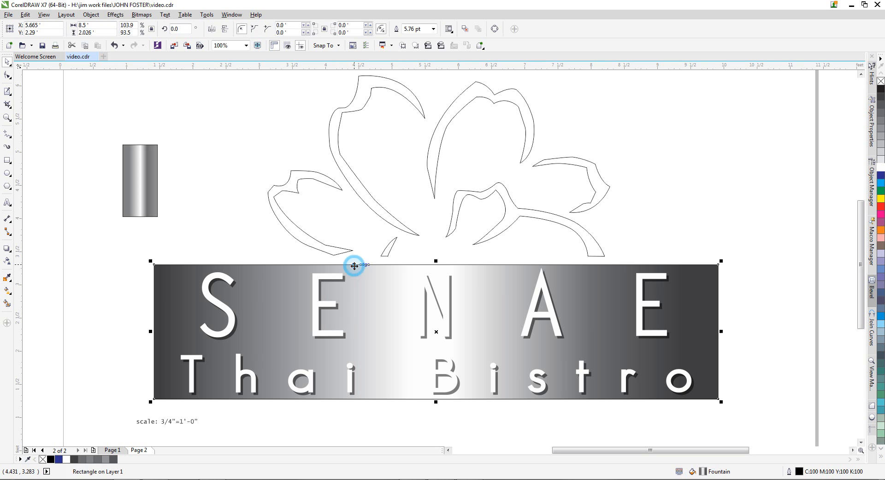
{"action": "left_click_drag", "start_coordinate": [353, 265], "coordinate": [354, 240]}
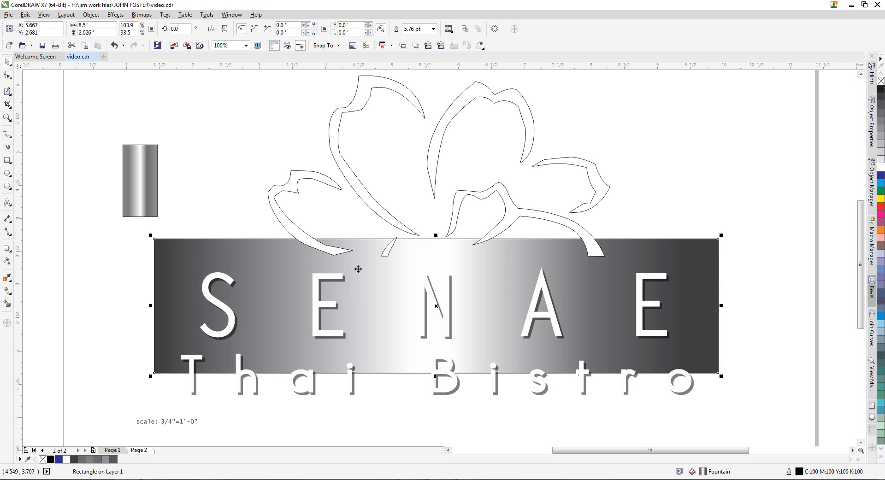
{"action": "key", "text": "ctrl+z"}
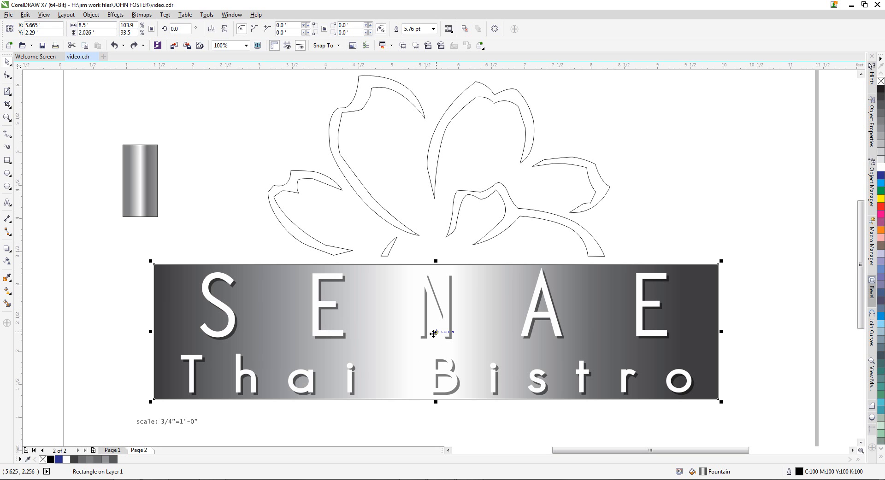
{"action": "left_click", "coordinate": [401, 416]}
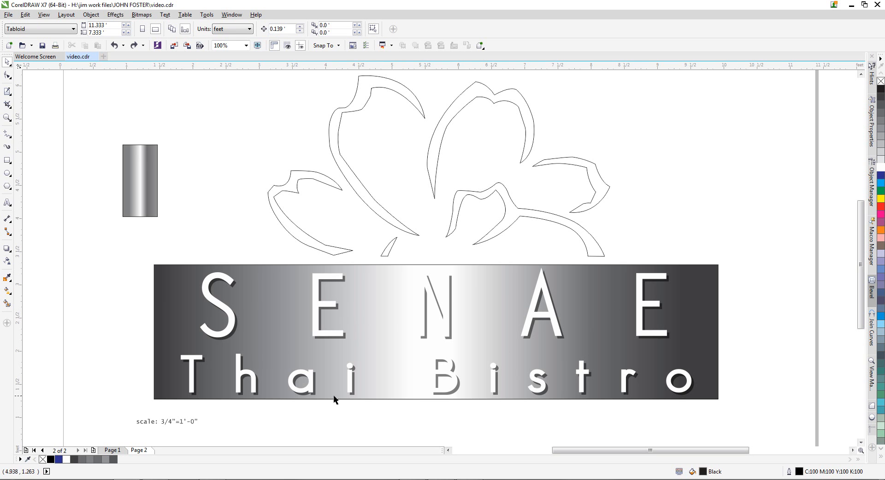
{"action": "left_click", "coordinate": [327, 412]}
{"action": "left_click", "coordinate": [231, 282]}
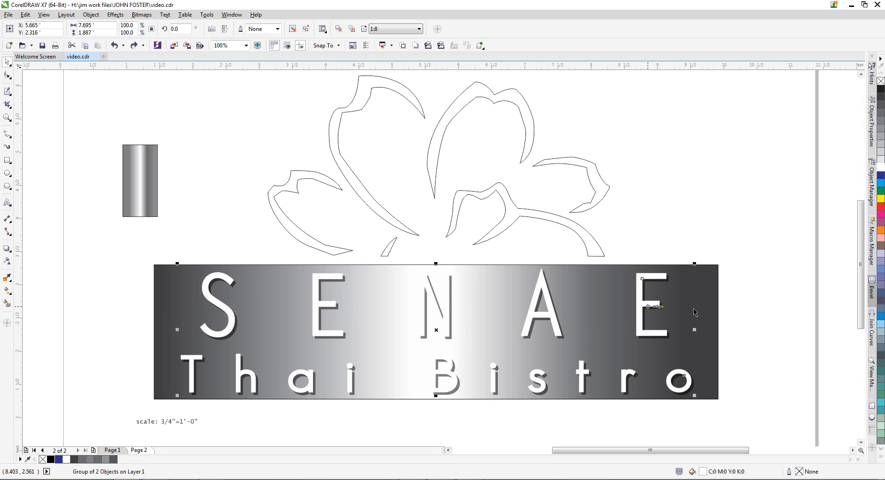
{"action": "left_click", "coordinate": [646, 252]}
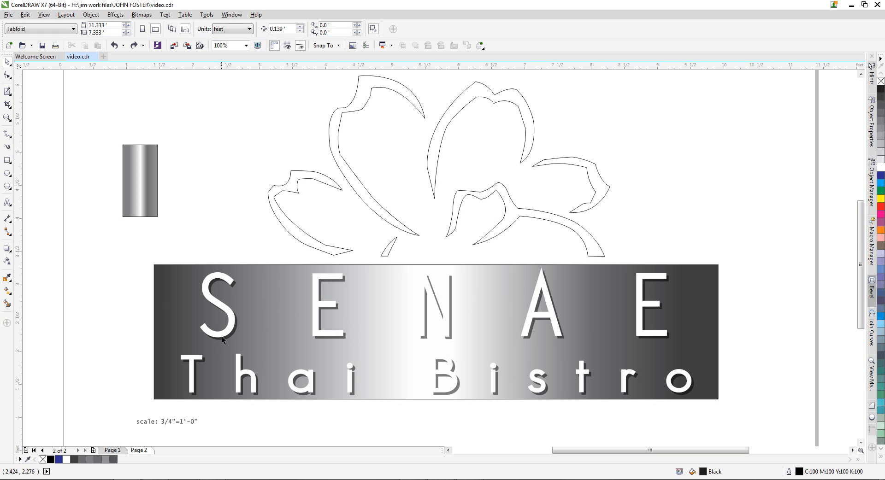
Extrude the white lettering group with a depth of 1 and its vanishing point slightly below and left of the centre
{"action": "scroll", "coordinate": [220, 331], "scroll_direction": "up", "scroll_amount": 2}
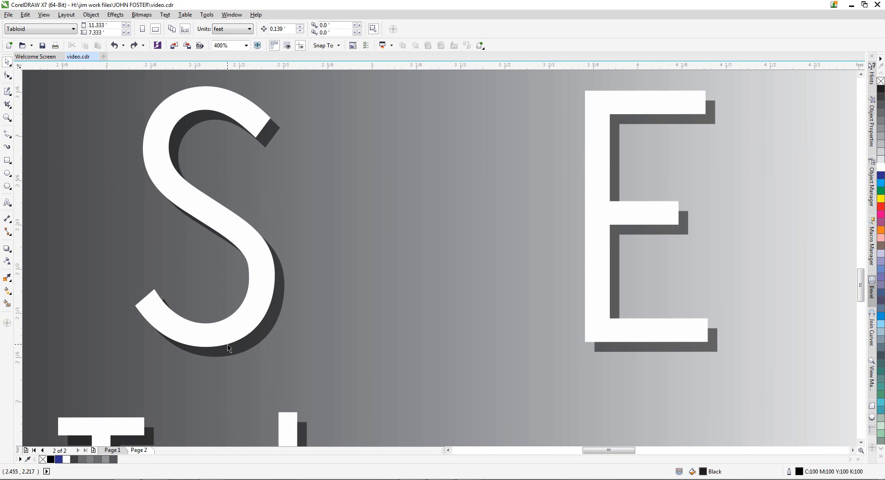
{"action": "left_click", "coordinate": [229, 345]}
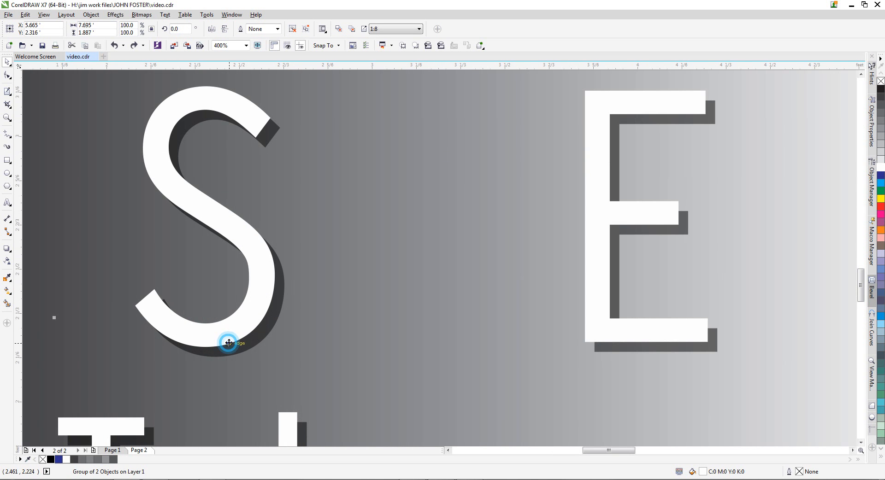
{"action": "left_click", "coordinate": [7, 251]}
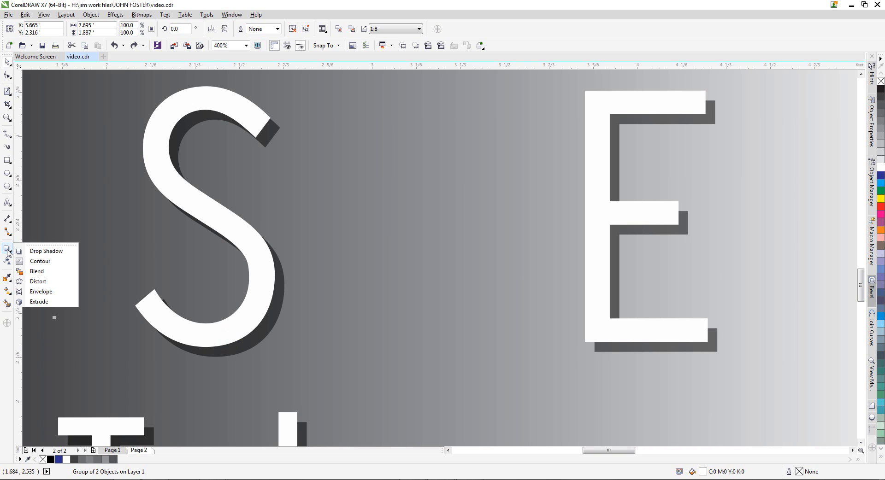
{"action": "left_click", "coordinate": [39, 302]}
{"action": "scroll", "coordinate": [178, 212], "scroll_direction": "down", "scroll_amount": 1}
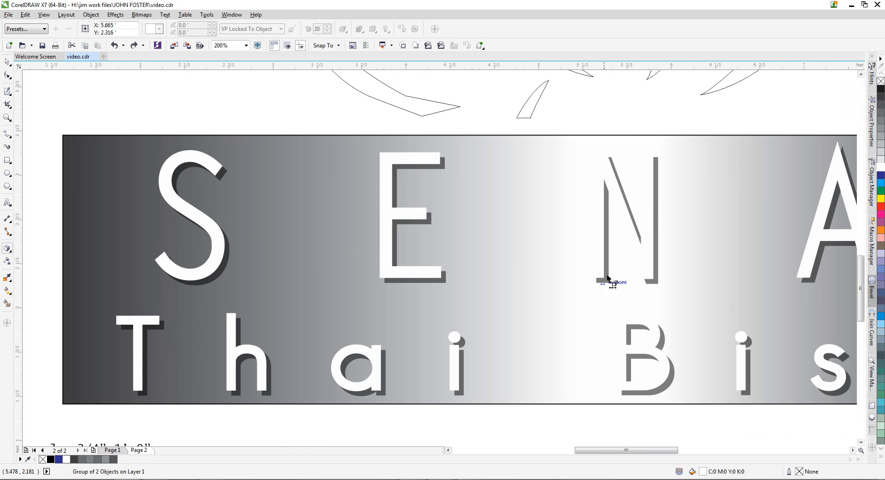
{"action": "left_click_drag", "start_coordinate": [600, 274], "coordinate": [603, 291]}
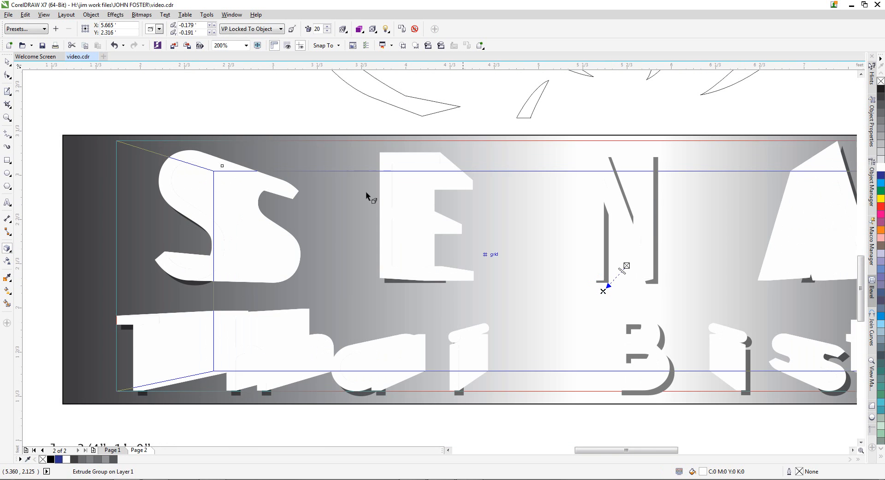
{"action": "double_click", "coordinate": [326, 29]}
{"action": "type", "text": "1"}
{"action": "key", "text": "Return"}
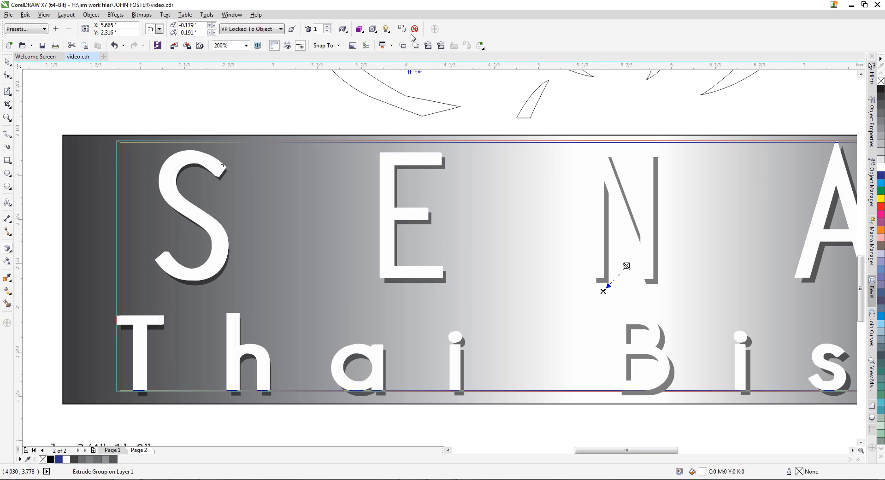
Turn on light 1 at intensity 100 for the extruded lettering and inspect the shading on the letter sides
{"action": "left_click", "coordinate": [386, 29]}
{"action": "left_click", "coordinate": [390, 52]}
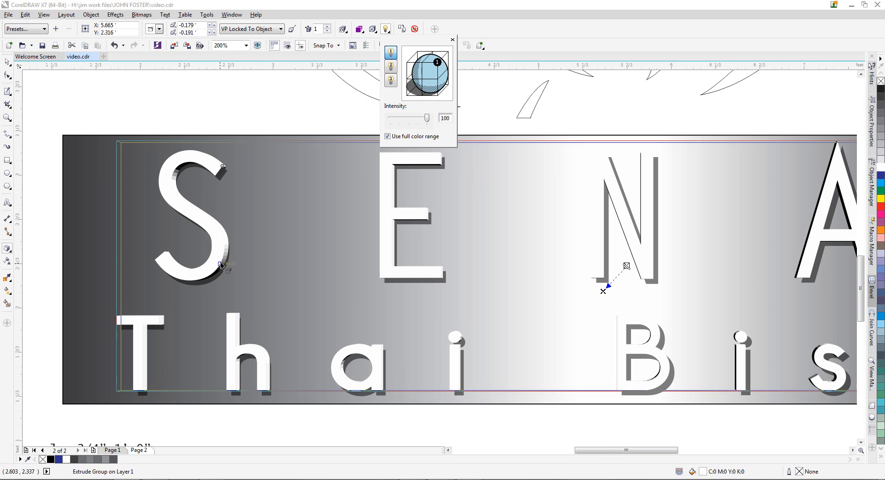
{"action": "scroll", "coordinate": [220, 263], "scroll_direction": "up", "scroll_amount": 4}
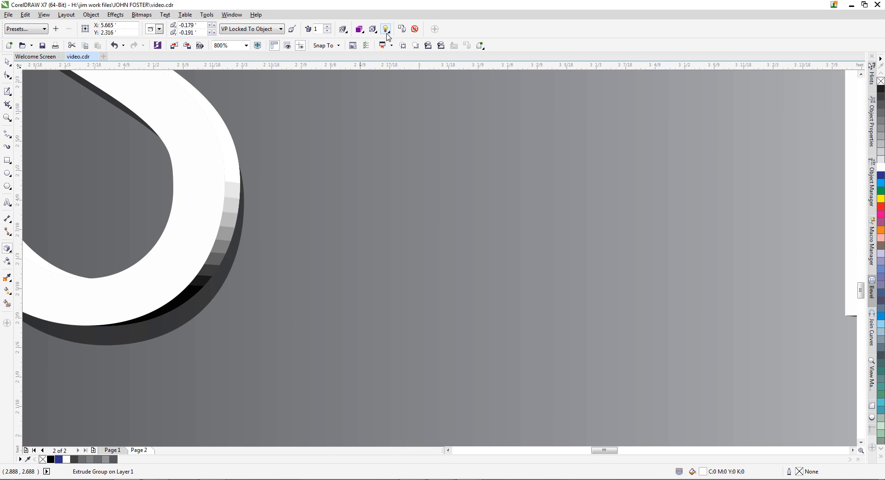
{"action": "scroll", "coordinate": [387, 167], "scroll_direction": "down", "scroll_amount": 2}
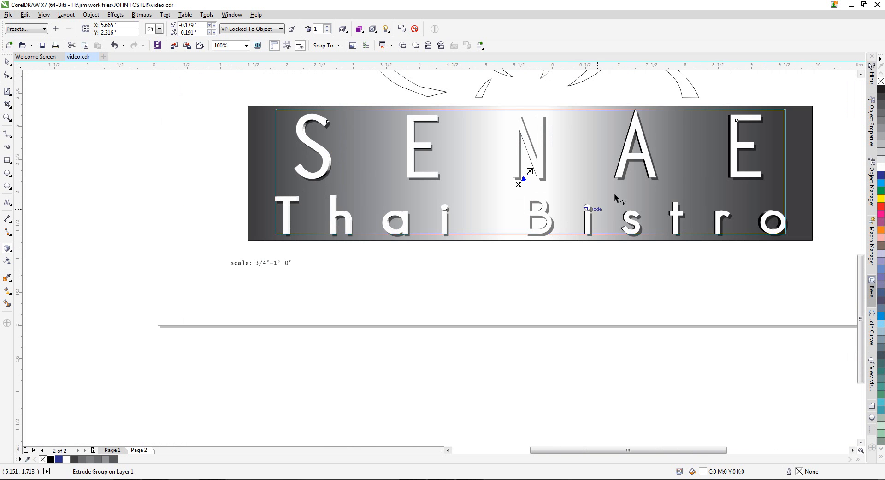
{"action": "scroll", "coordinate": [592, 159], "scroll_direction": "up", "scroll_amount": 2}
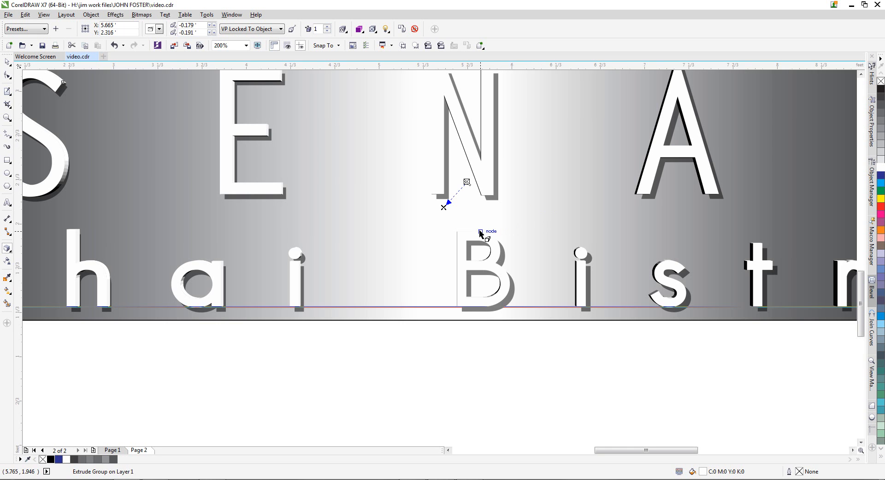
{"action": "scroll", "coordinate": [481, 233], "scroll_direction": "down", "scroll_amount": 1}
{"action": "scroll", "coordinate": [512, 208], "scroll_direction": "up", "scroll_amount": 1}
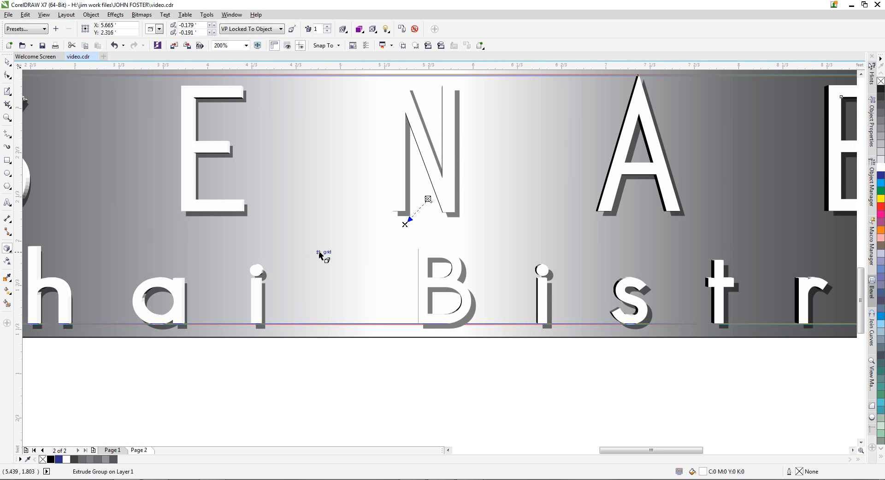
{"action": "scroll", "coordinate": [372, 221], "scroll_direction": "down", "scroll_amount": 1}
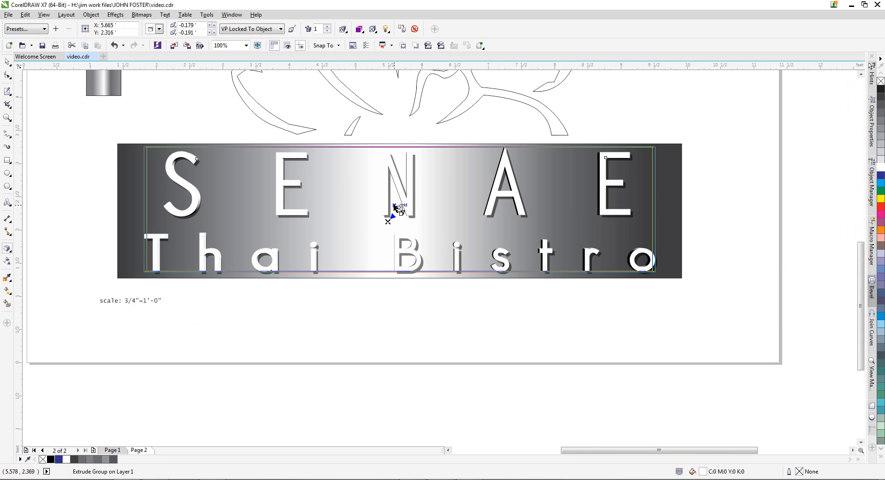
{"action": "scroll", "coordinate": [397, 203], "scroll_direction": "up", "scroll_amount": 1}
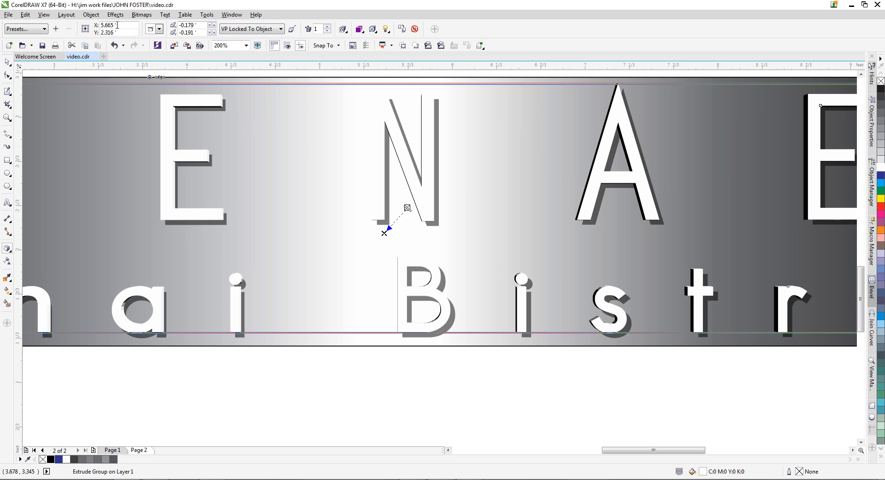
Reposition light 1 of the extrusion to the upper left of the lighting sphere
{"action": "left_click", "coordinate": [386, 28]}
{"action": "left_click", "coordinate": [439, 63]}
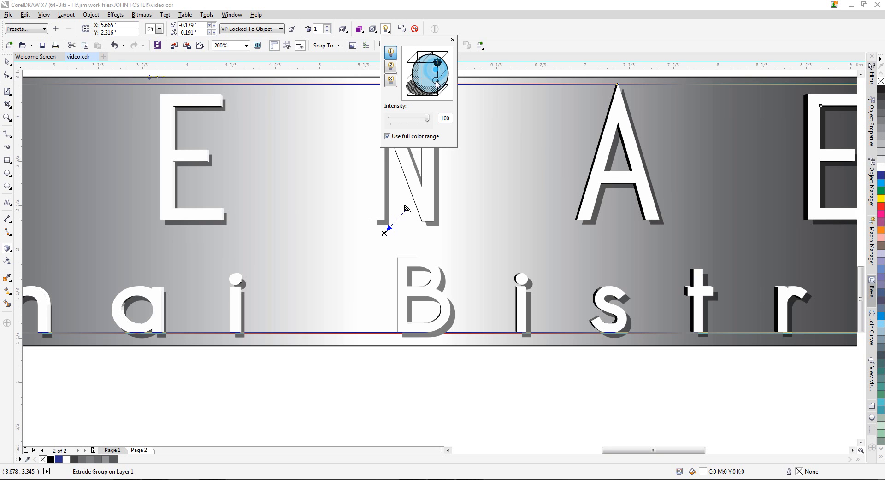
{"action": "left_click_drag", "start_coordinate": [439, 63], "coordinate": [438, 83]}
{"action": "left_click_drag", "start_coordinate": [438, 82], "coordinate": [423, 65]}
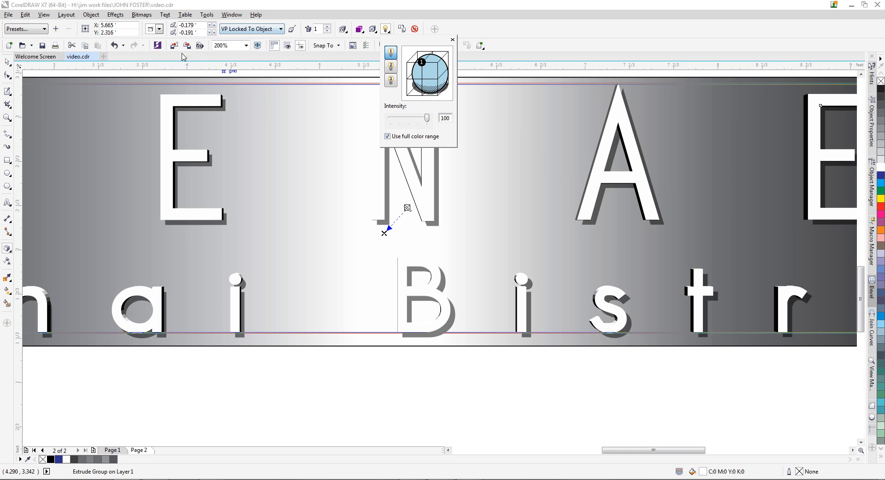
Break the extrusion apart from the white lettering and check that the extruded sides can be selected separately
{"action": "left_click", "coordinate": [91, 14]}
{"action": "left_click", "coordinate": [122, 153]}
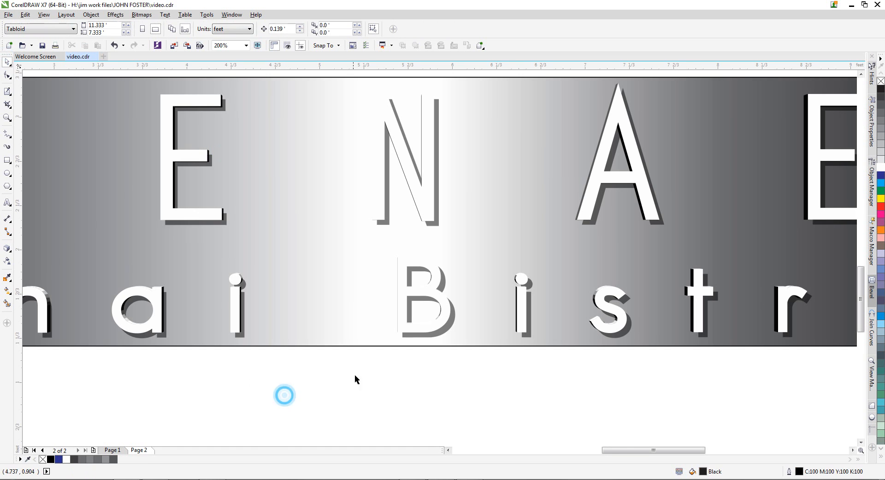
{"action": "scroll", "coordinate": [165, 327], "scroll_direction": "up", "scroll_amount": 3}
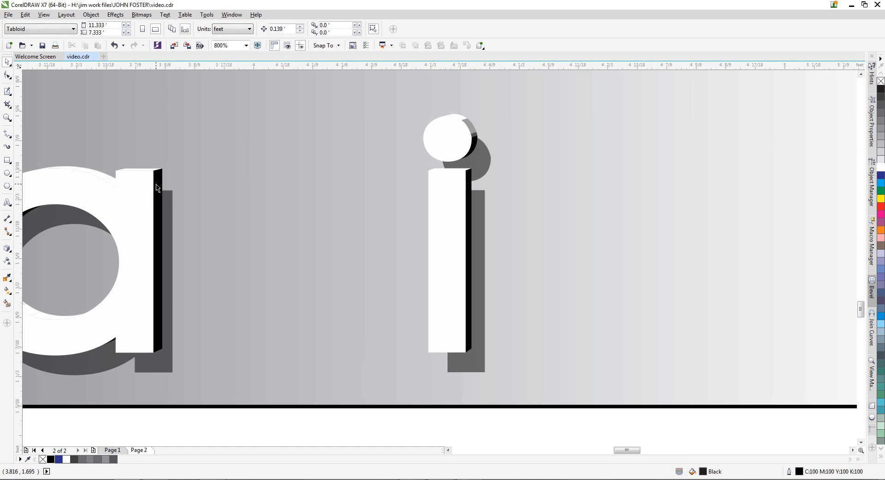
{"action": "scroll", "coordinate": [264, 216], "scroll_direction": "down", "scroll_amount": 2}
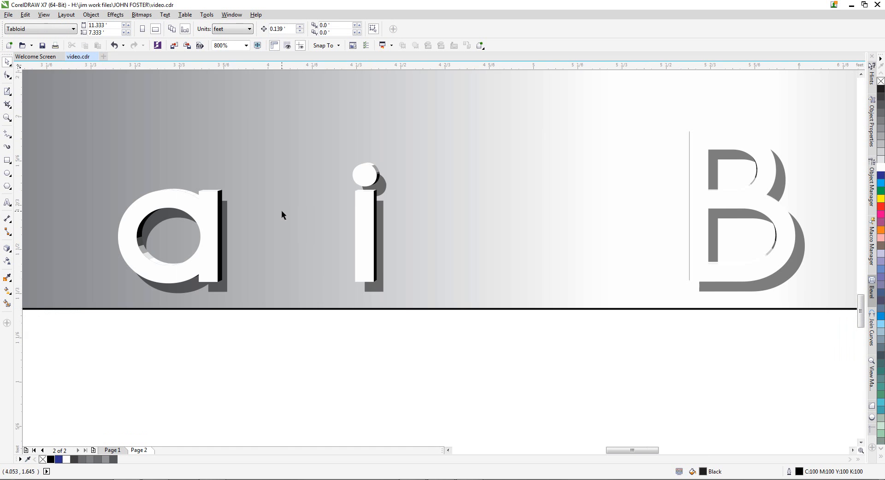
{"action": "left_click", "coordinate": [220, 201]}
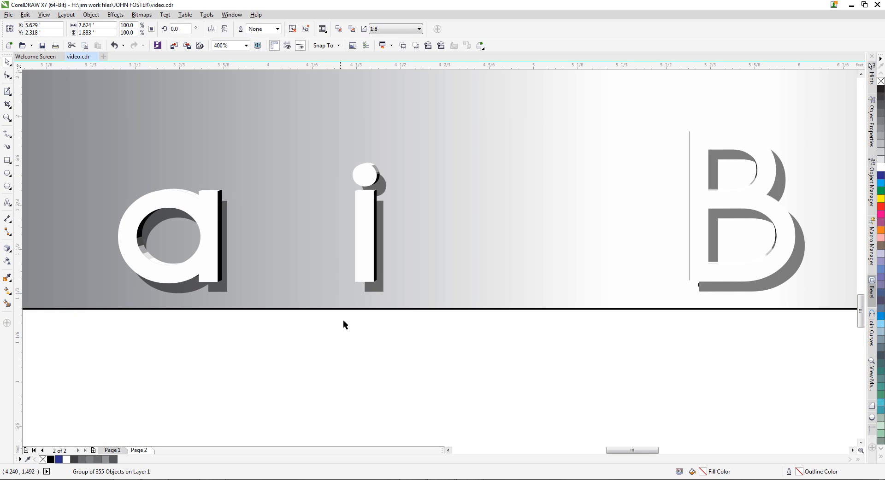
{"action": "left_click", "coordinate": [347, 331]}
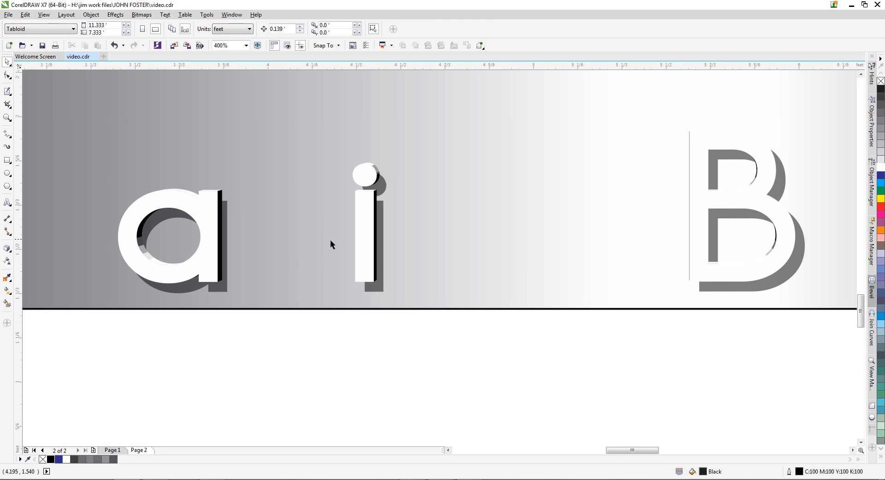
{"action": "scroll", "coordinate": [424, 237], "scroll_direction": "down", "scroll_amount": 1}
{"action": "scroll", "coordinate": [433, 248], "scroll_direction": "down", "scroll_amount": 1}
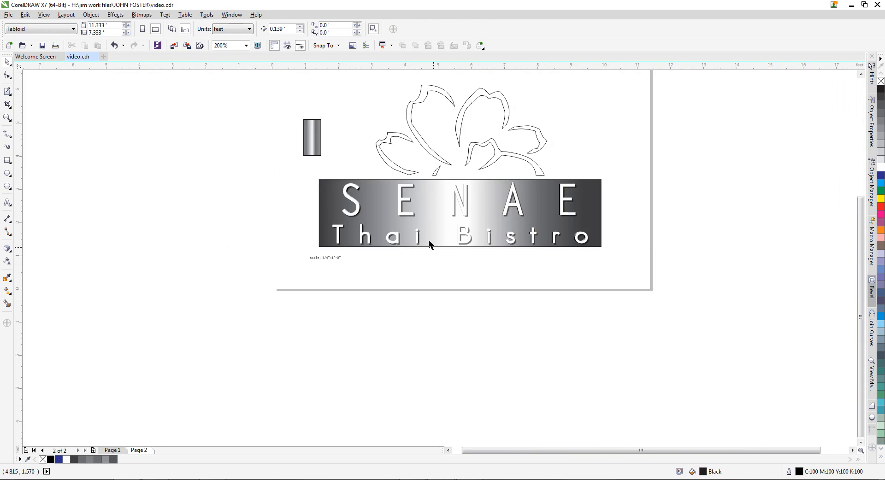
Draw a circle about 0.54' wide, fill it yellow and place it at the page's upper left, centred at X 0.729', Y 5.674'
{"action": "scroll", "coordinate": [388, 186], "scroll_direction": "up", "scroll_amount": 3}
{"action": "left_click", "coordinate": [8, 172]}
{"action": "left_click_drag", "start_coordinate": [135, 85], "coordinate": [208, 158]}
{"action": "left_click", "coordinate": [7, 61]}
{"action": "scroll", "coordinate": [264, 233], "scroll_direction": "down", "scroll_amount": 2}
{"action": "left_click_drag", "start_coordinate": [245, 201], "coordinate": [191, 133]}
{"action": "left_click", "coordinate": [881, 199]}
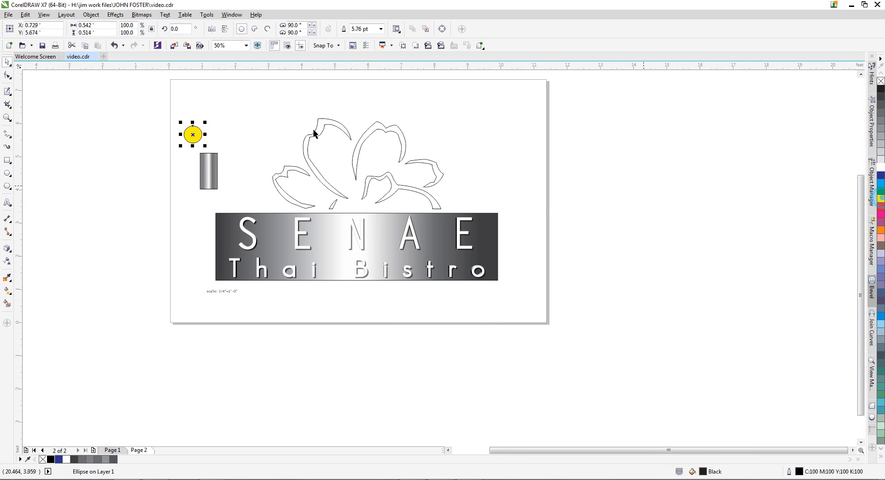
Move the metallic silver swatch off the right side of the page, centred at X 12.275', Y 4.447'
{"action": "left_click_drag", "start_coordinate": [208, 171], "coordinate": [576, 175]}
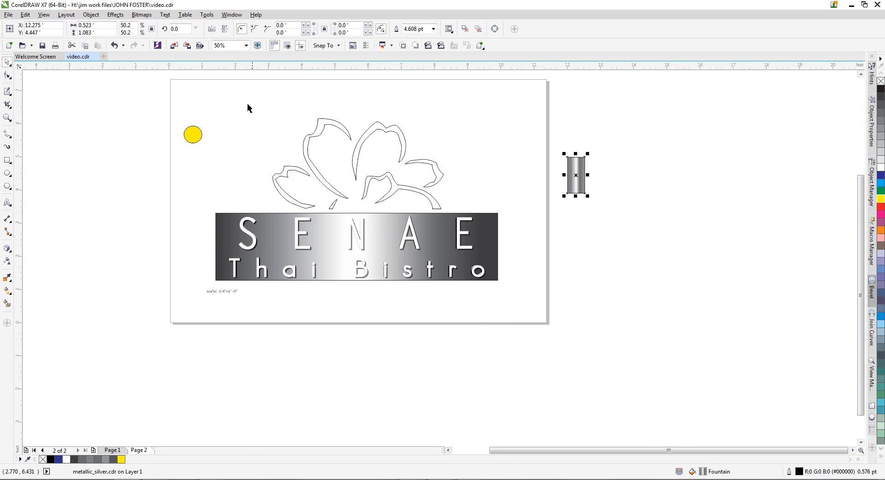
{"action": "scroll", "coordinate": [247, 103], "scroll_direction": "up", "scroll_amount": 2}
{"action": "scroll", "coordinate": [247, 103], "scroll_direction": "down", "scroll_amount": 1}
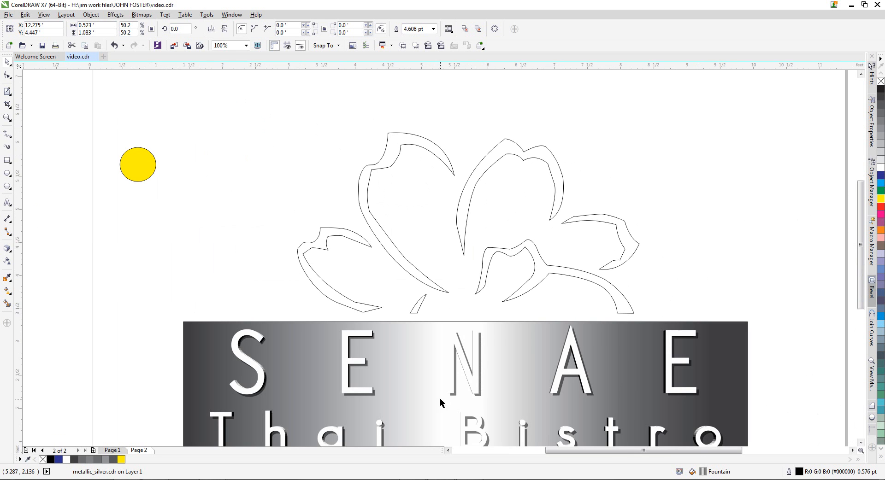
{"action": "scroll", "coordinate": [345, 316], "scroll_direction": "down", "scroll_amount": 1}
{"action": "scroll", "coordinate": [349, 346], "scroll_direction": "up", "scroll_amount": 1}
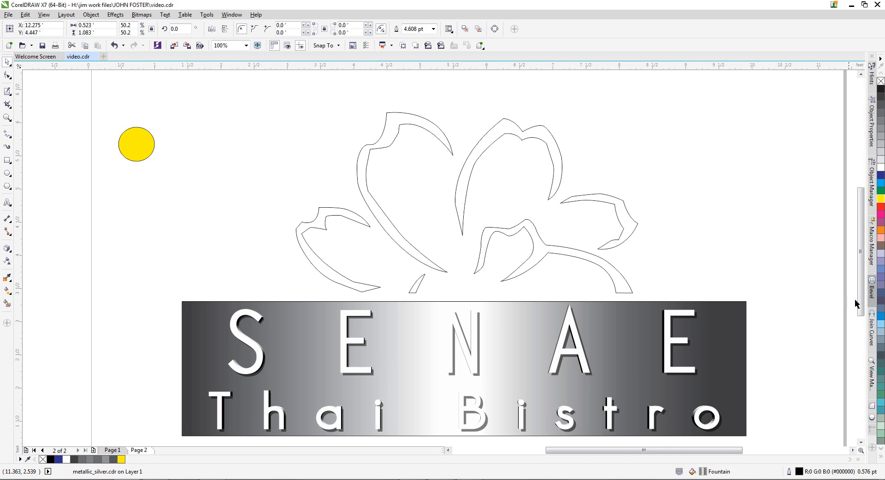
{"action": "scroll", "coordinate": [862, 276], "scroll_direction": "down", "scroll_amount": 1}
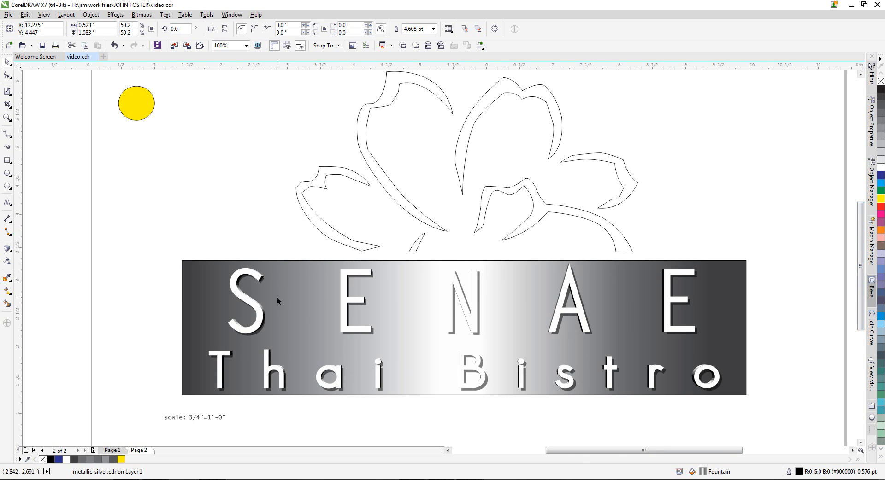
Ungroup the detached extrusion sides of the lettering and weld all the pieces into a single curve
{"action": "scroll", "coordinate": [277, 304], "scroll_direction": "up", "scroll_amount": 4}
{"action": "left_click_drag", "start_coordinate": [280, 253], "coordinate": [286, 238]}
{"action": "left_click", "coordinate": [91, 14]}
{"action": "left_click", "coordinate": [300, 206]}
{"action": "left_click", "coordinate": [289, 247]}
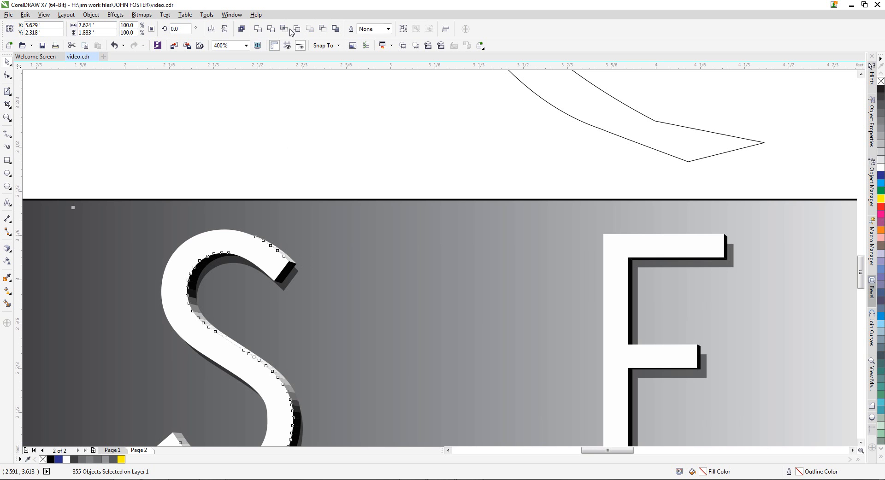
{"action": "left_click", "coordinate": [258, 28]}
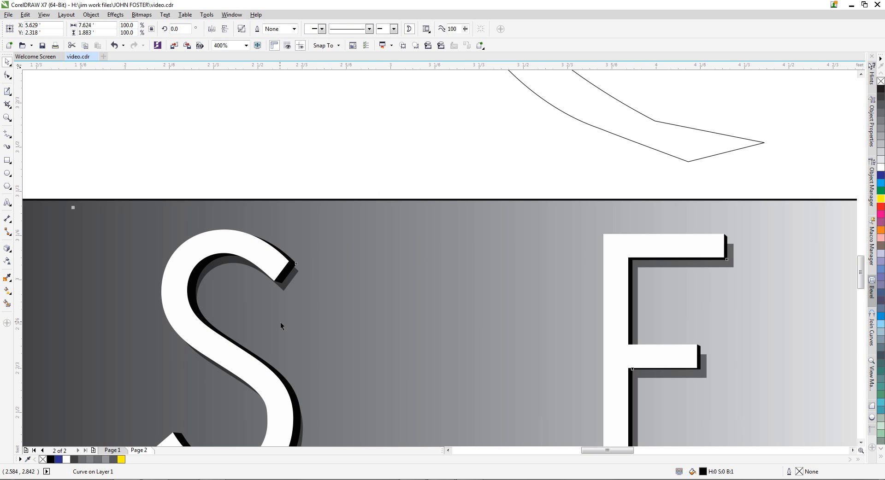
Fill the welded extrusion curve with 60% black
{"action": "scroll", "coordinate": [264, 264], "scroll_direction": "down", "scroll_amount": 2}
{"action": "scroll", "coordinate": [532, 304], "scroll_direction": "up", "scroll_amount": 2}
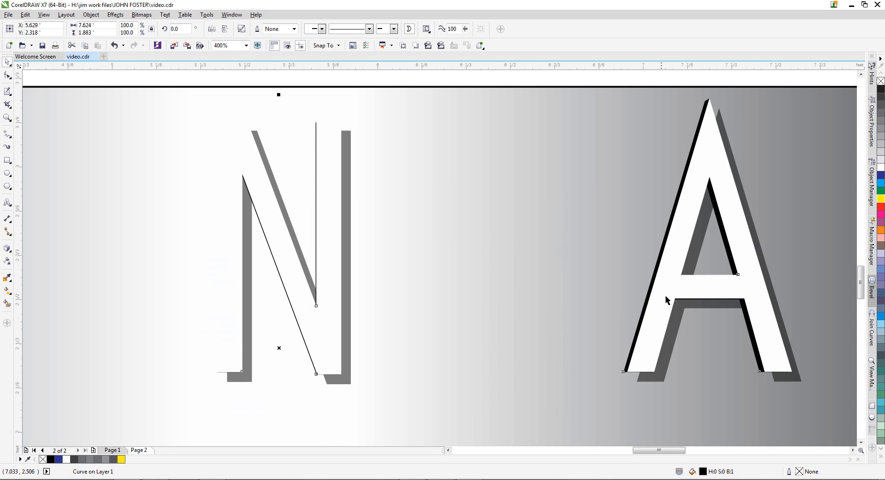
{"action": "scroll", "coordinate": [659, 223], "scroll_direction": "down", "scroll_amount": 2}
{"action": "scroll", "coordinate": [663, 230], "scroll_direction": "up", "scroll_amount": 1}
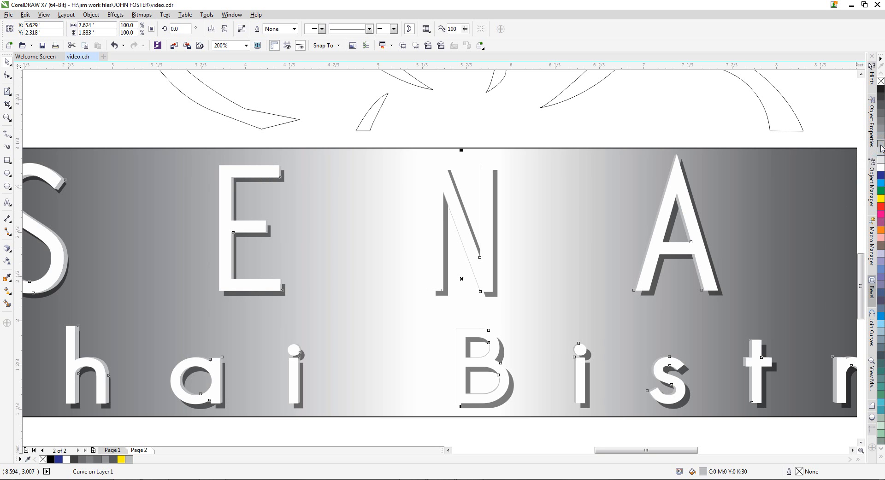
{"action": "left_click", "coordinate": [881, 125]}
{"action": "left_click", "coordinate": [881, 125]}
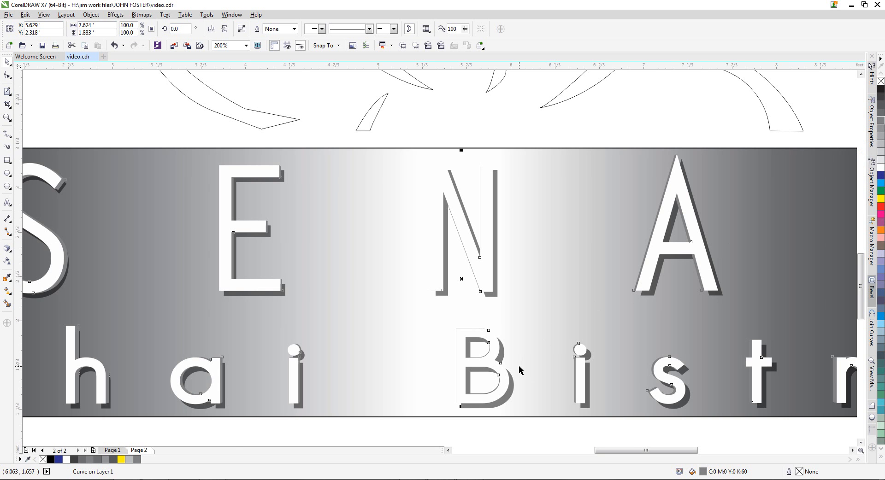
Delete the semi-transparent black shadow group behind the white lettering
{"action": "scroll", "coordinate": [490, 422], "scroll_direction": "down", "scroll_amount": 1}
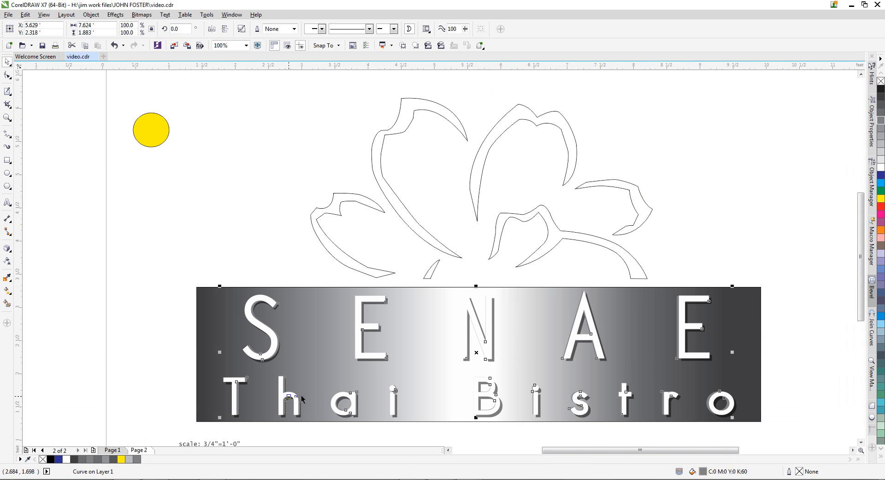
{"action": "scroll", "coordinate": [509, 312], "scroll_direction": "up", "scroll_amount": 2}
{"action": "scroll", "coordinate": [468, 275], "scroll_direction": "down", "scroll_amount": 1}
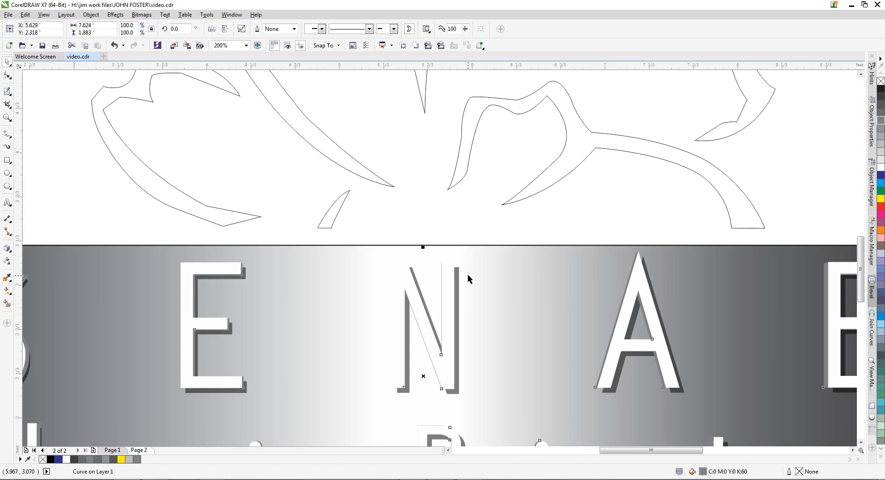
{"action": "left_click_drag", "start_coordinate": [862, 244], "coordinate": [861, 260]}
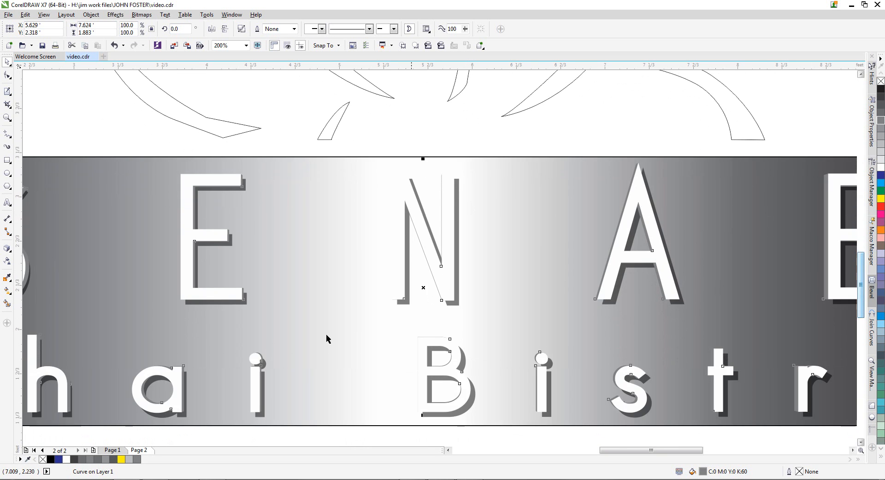
{"action": "scroll", "coordinate": [298, 333], "scroll_direction": "down", "scroll_amount": 1}
{"action": "scroll", "coordinate": [298, 333], "scroll_direction": "up", "scroll_amount": 1}
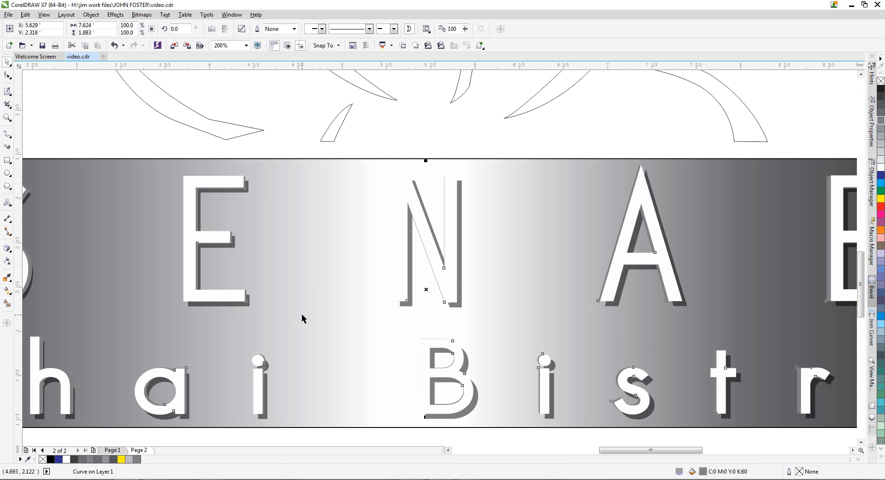
{"action": "left_click", "coordinate": [306, 140]}
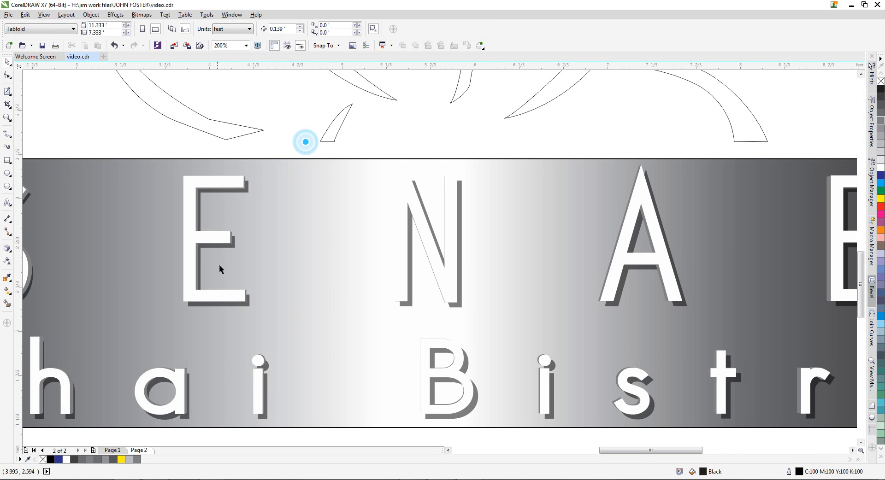
{"action": "left_click", "coordinate": [248, 305]}
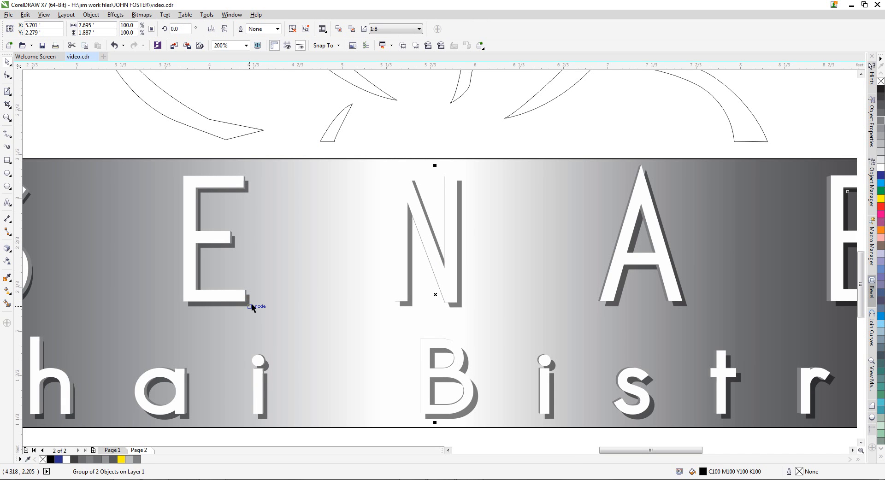
{"action": "key", "text": "Delete"}
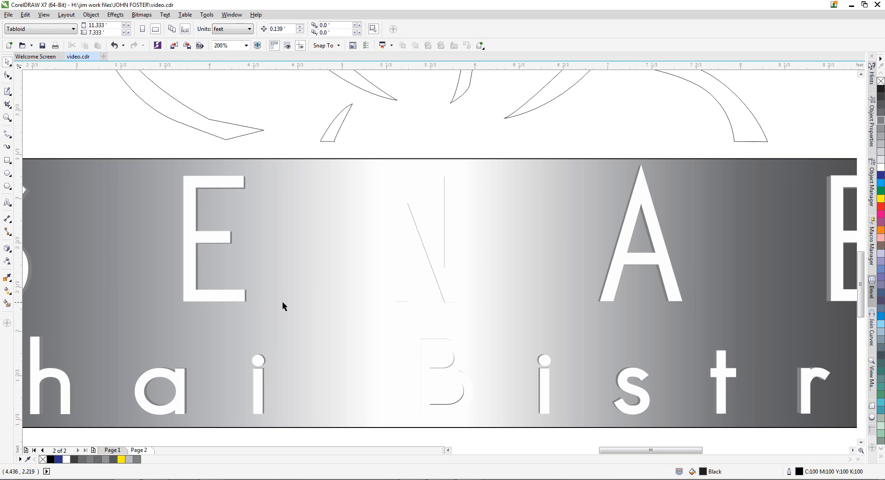
Extrude the white lettering group with a depth of 20 and its vanishing point just below the centre
{"action": "left_click", "coordinate": [230, 296]}
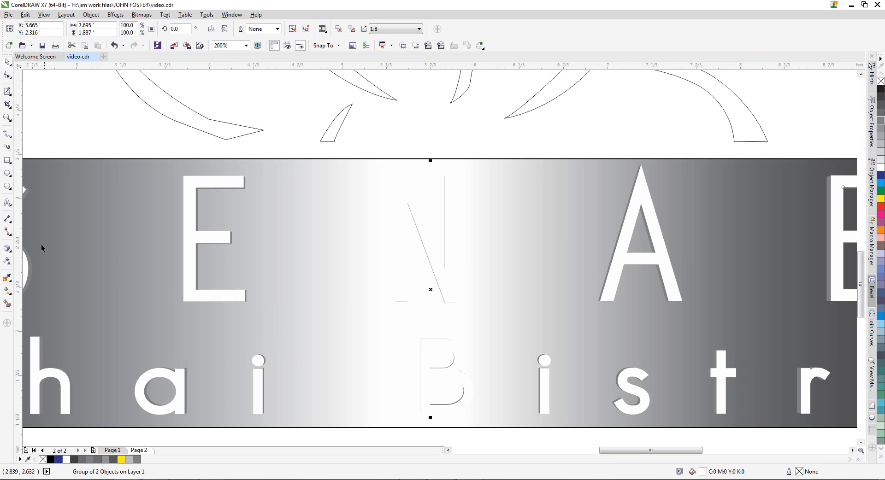
{"action": "left_click", "coordinate": [7, 249]}
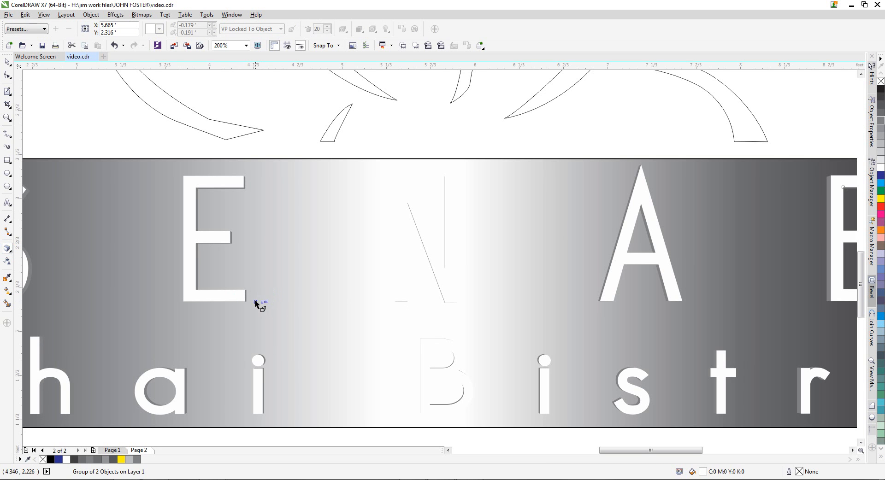
{"action": "left_click_drag", "start_coordinate": [240, 300], "coordinate": [431, 303]}
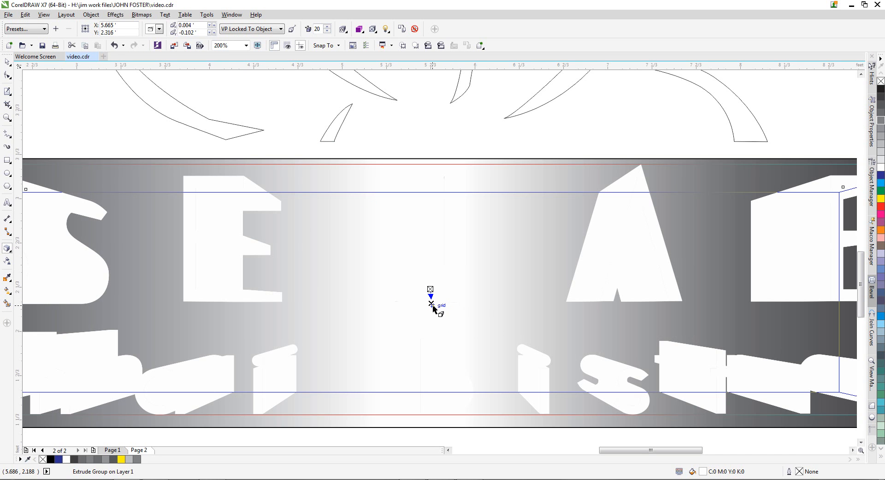
Change the lettering's extrusion type to Back Parallel and shorten its offset to about 0.016 ft across and 0.024 ft down
{"action": "left_click", "coordinate": [159, 29]}
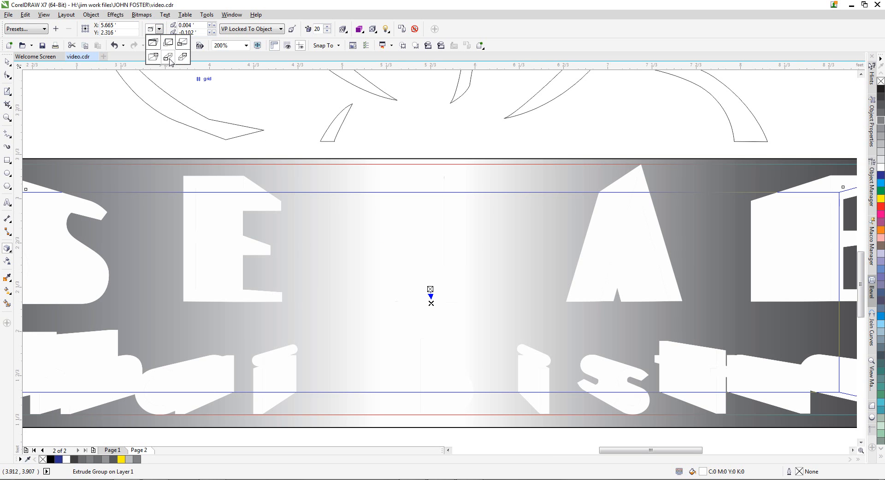
{"action": "left_click", "coordinate": [167, 57]}
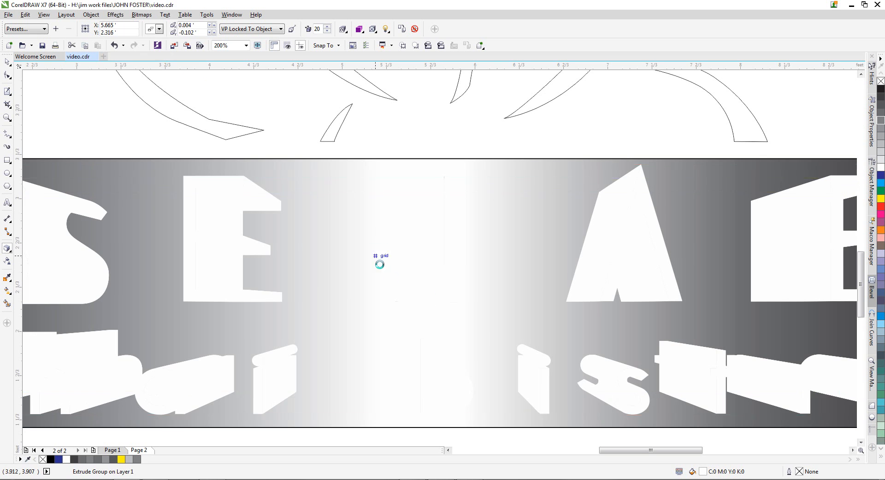
{"action": "left_click_drag", "start_coordinate": [433, 304], "coordinate": [432, 298]}
{"action": "scroll", "coordinate": [433, 299], "scroll_direction": "up", "scroll_amount": 3}
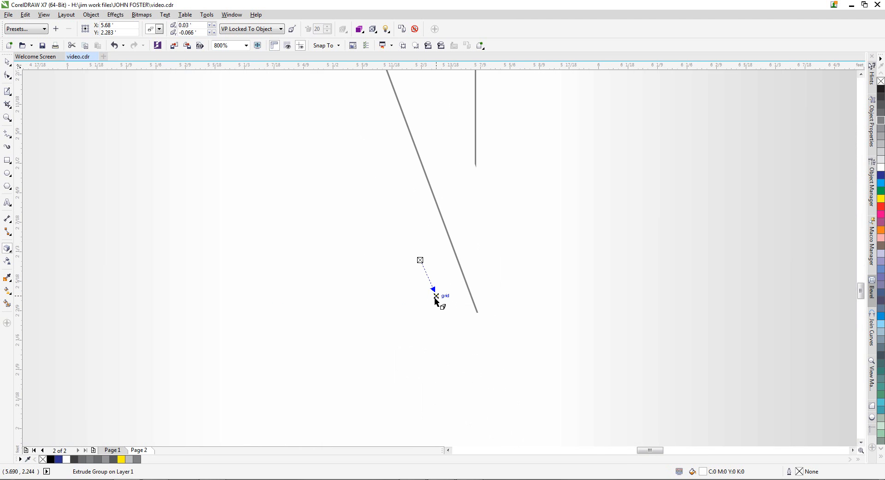
{"action": "left_click_drag", "start_coordinate": [437, 296], "coordinate": [429, 276]}
{"action": "scroll", "coordinate": [428, 273], "scroll_direction": "down", "scroll_amount": 2}
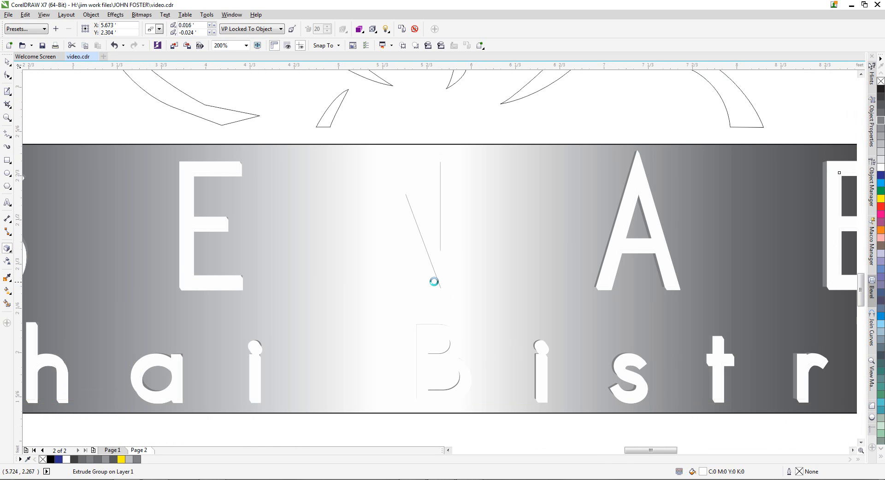
Readjust the parallel extrusion's offset to about 0.03 ft across and 0.038 ft down
{"action": "scroll", "coordinate": [433, 280], "scroll_direction": "up", "scroll_amount": 1}
{"action": "scroll", "coordinate": [431, 276], "scroll_direction": "down", "scroll_amount": 1}
{"action": "left_click_drag", "start_coordinate": [424, 272], "coordinate": [437, 282]}
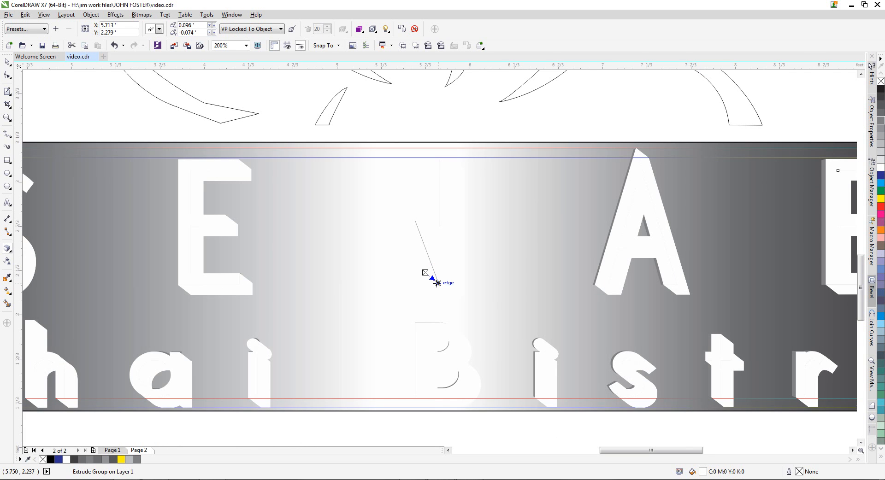
{"action": "scroll", "coordinate": [437, 282], "scroll_direction": "up", "scroll_amount": 2}
{"action": "left_click", "coordinate": [445, 283]}
{"action": "left_click_drag", "start_coordinate": [445, 284], "coordinate": [408, 264]}
{"action": "scroll", "coordinate": [415, 265], "scroll_direction": "down", "scroll_amount": 2}
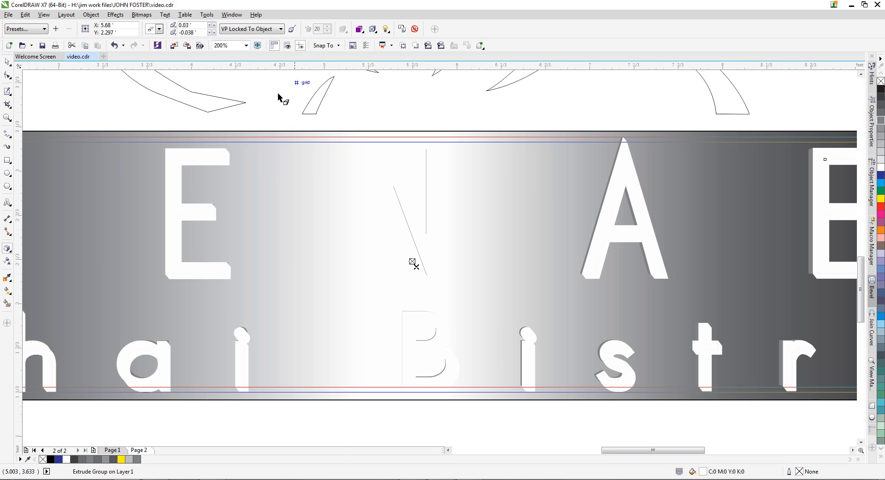
Break the extrude group apart, ungroup the detached extrusion pieces and weld them into a single curve
{"action": "left_click", "coordinate": [93, 16]}
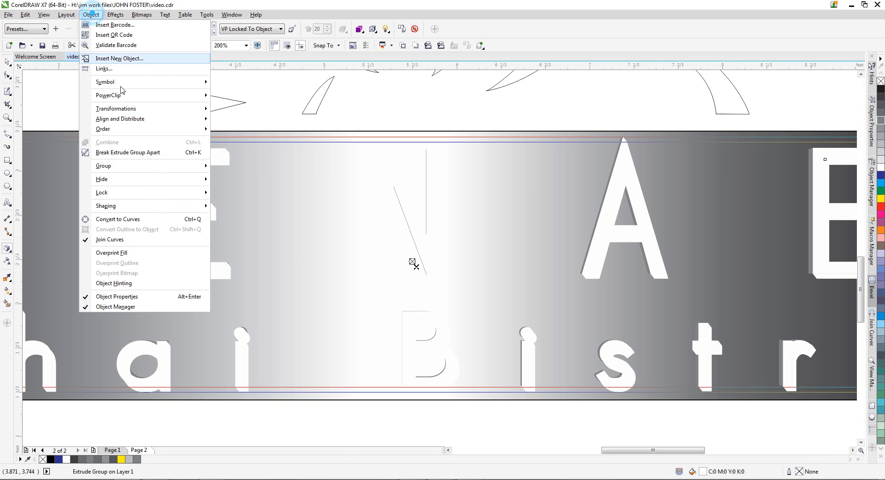
{"action": "left_click", "coordinate": [119, 152]}
{"action": "left_click", "coordinate": [9, 62]}
{"action": "left_click", "coordinate": [293, 99]}
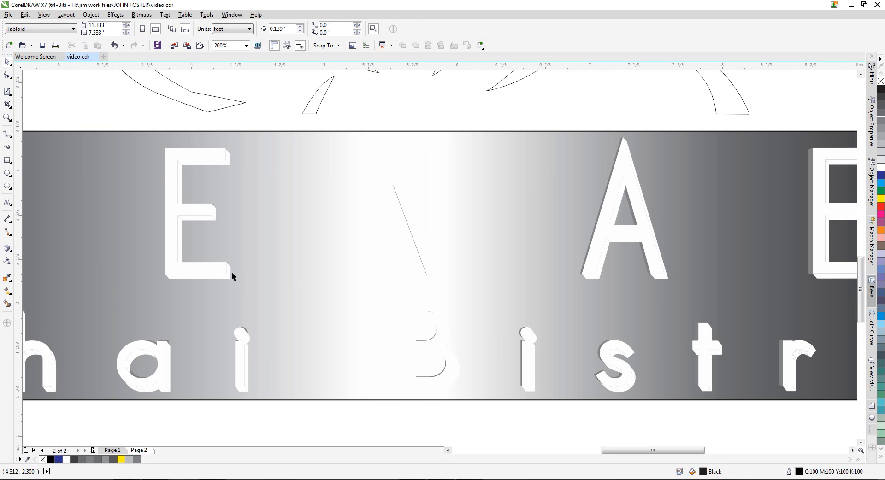
{"action": "left_click", "coordinate": [228, 275]}
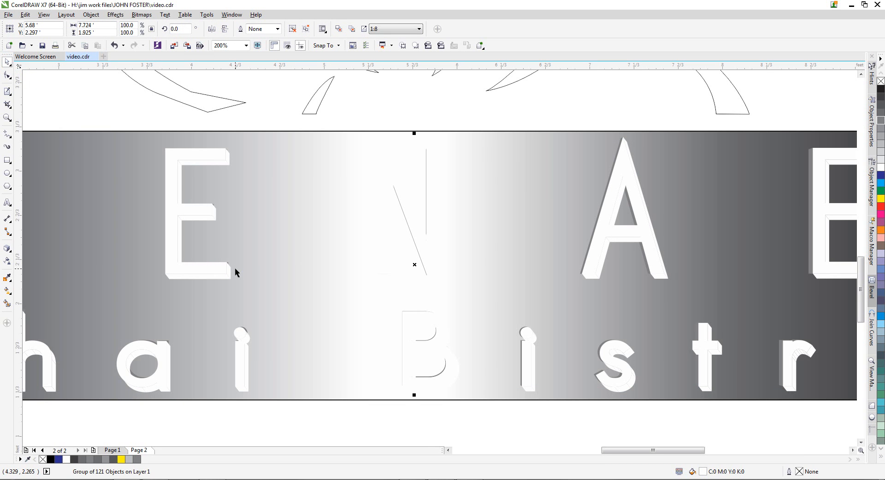
{"action": "key", "text": "ctrl+u"}
{"action": "left_click", "coordinate": [242, 29]}
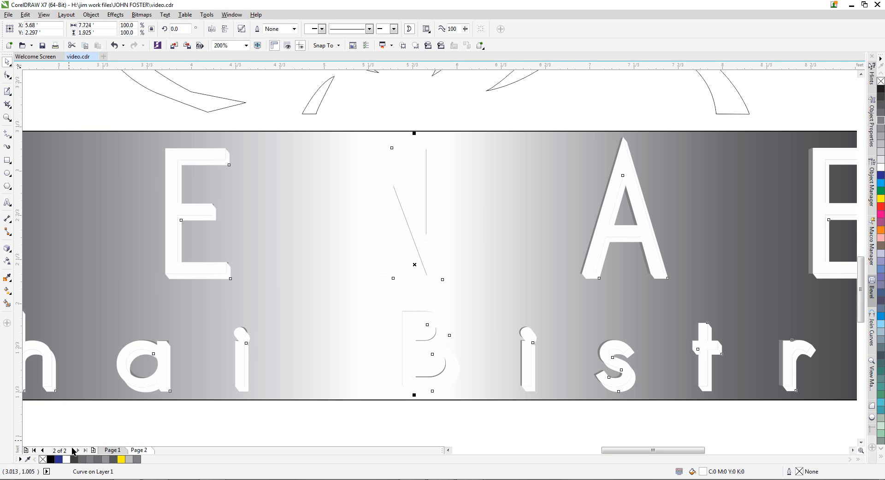
Fill the welded shadow curve with black, give it a uniform transparency of 50 and deselect it
{"action": "left_click", "coordinate": [50, 459]}
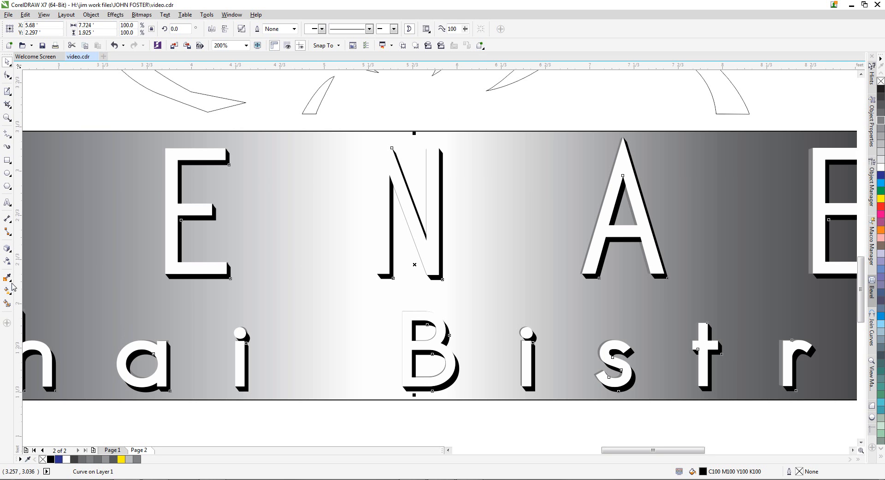
{"action": "left_click", "coordinate": [8, 261]}
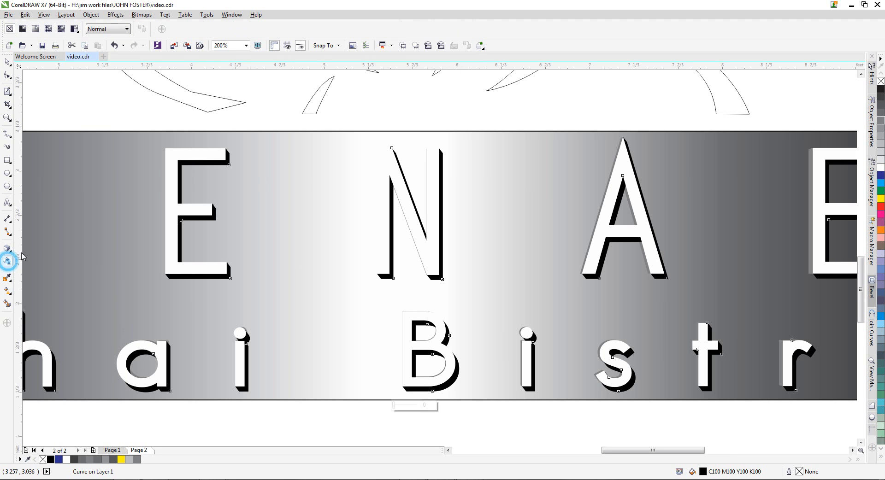
{"action": "left_click", "coordinate": [22, 29]}
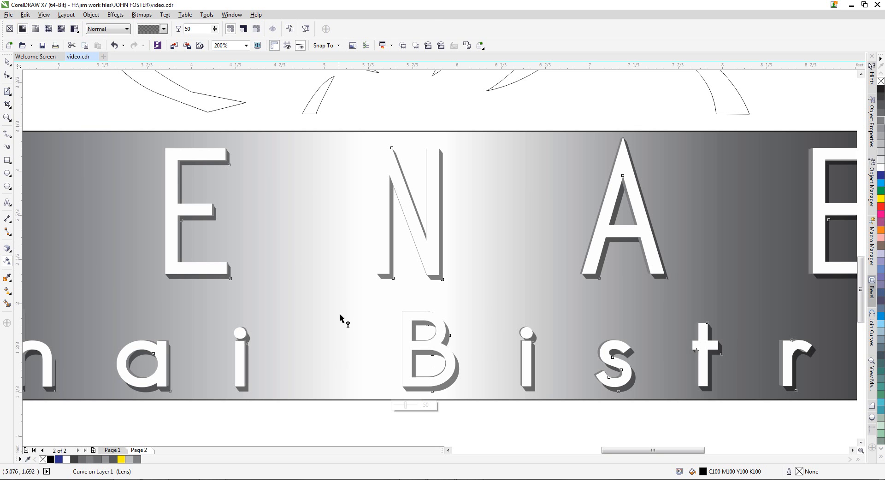
{"action": "left_click", "coordinate": [7, 61]}
{"action": "scroll", "coordinate": [439, 228], "scroll_direction": "down", "scroll_amount": 2}
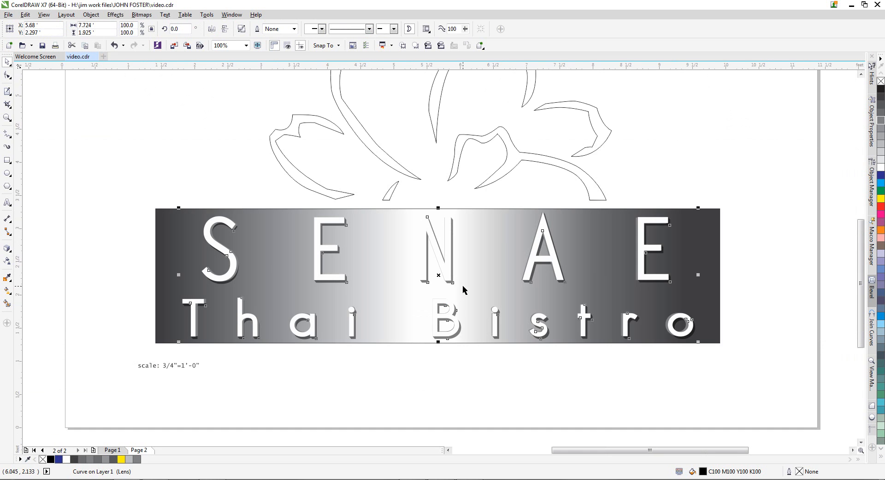
{"action": "scroll", "coordinate": [244, 270], "scroll_direction": "up", "scroll_amount": 2}
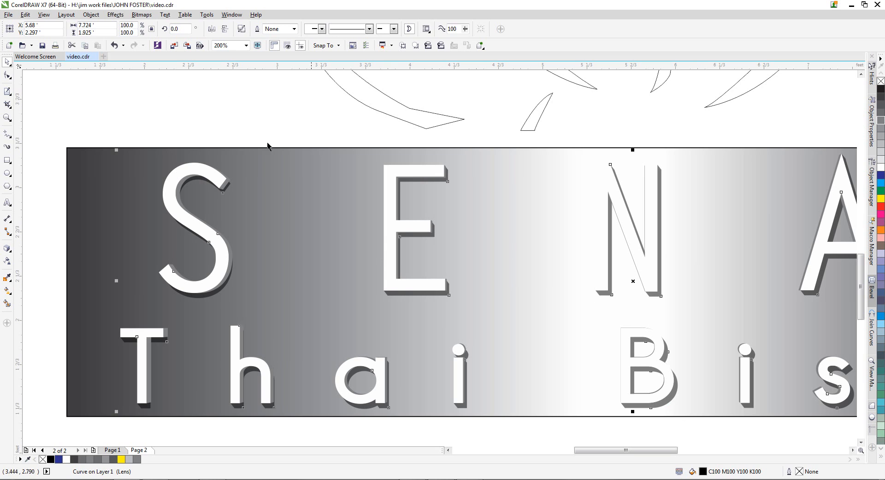
{"action": "left_click", "coordinate": [134, 120]}
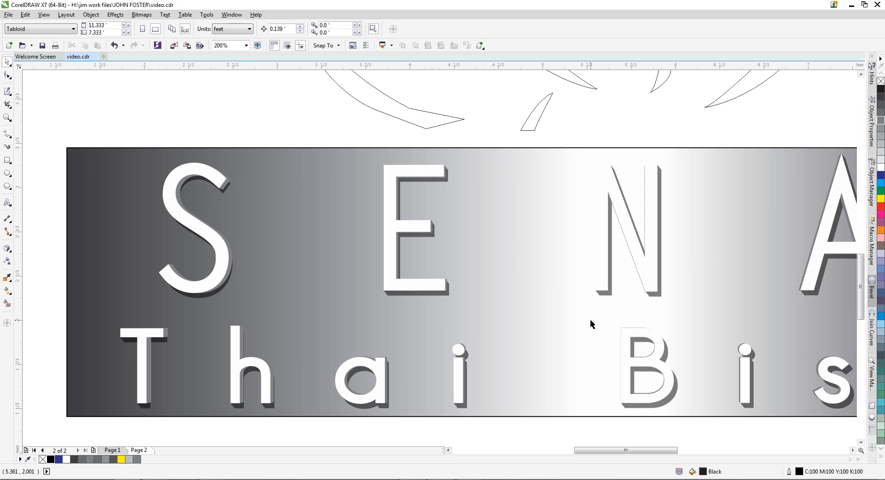
Duplicate the silver gradient panel in place and fill the copy with blue, C100 M100 Y0 K0
{"action": "scroll", "coordinate": [248, 310], "scroll_direction": "down", "scroll_amount": 2}
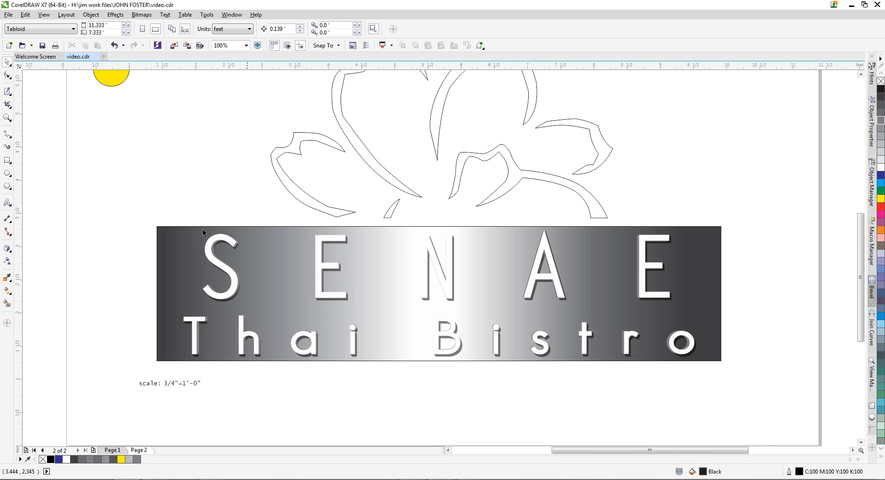
{"action": "left_click", "coordinate": [4, 116]}
{"action": "left_click_drag", "start_coordinate": [136, 222], "coordinate": [697, 387]}
{"action": "left_click", "coordinate": [7, 61]}
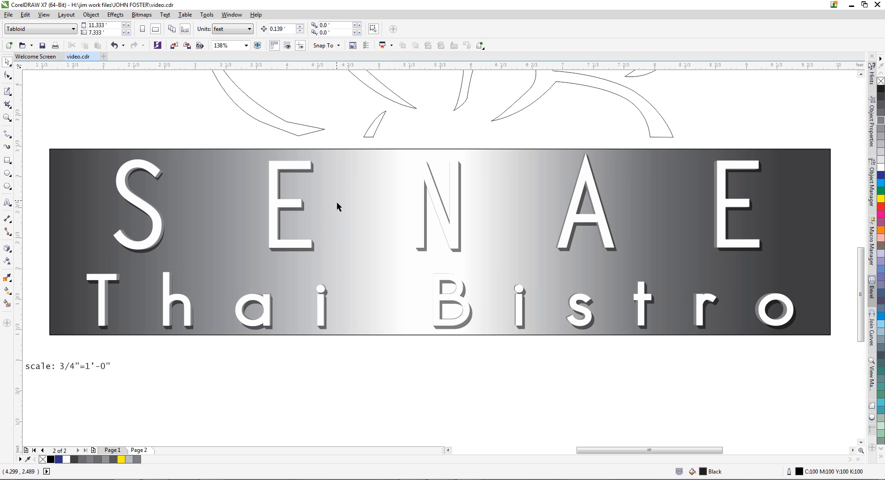
{"action": "left_click", "coordinate": [379, 198]}
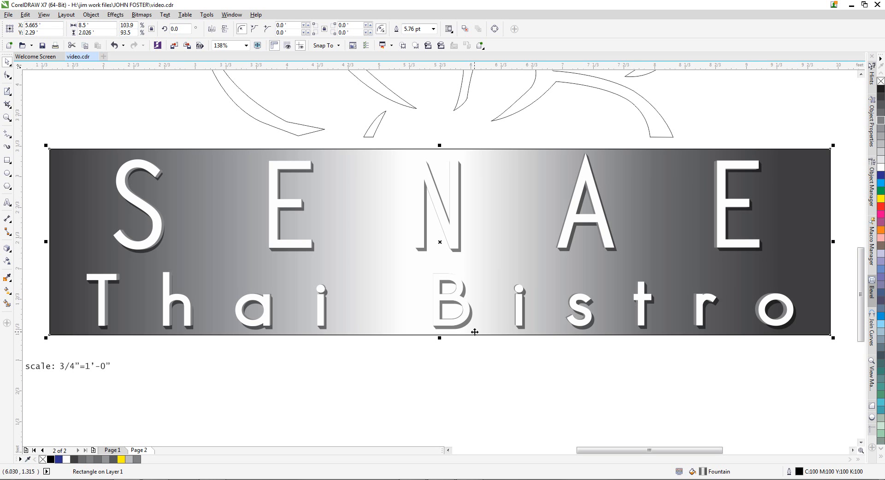
{"action": "left_click", "coordinate": [89, 94]}
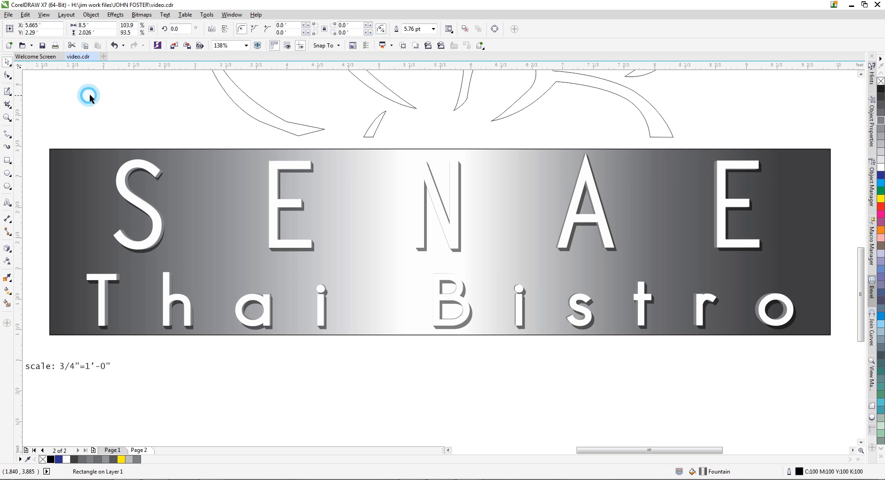
{"action": "left_click", "coordinate": [93, 148]}
{"action": "left_click_drag", "start_coordinate": [93, 148], "coordinate": [98, 171]}
{"action": "key", "text": "ctrl+z"}
{"action": "key", "text": "KP_Add"}
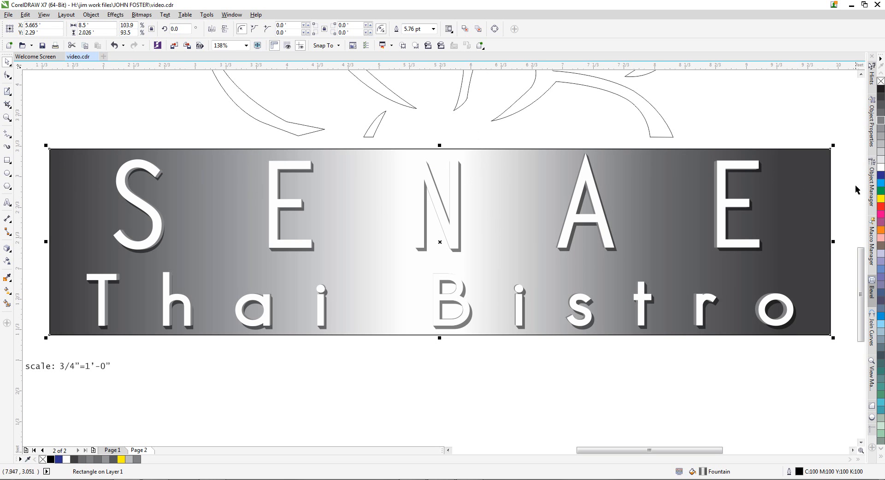
{"action": "left_click", "coordinate": [880, 175]}
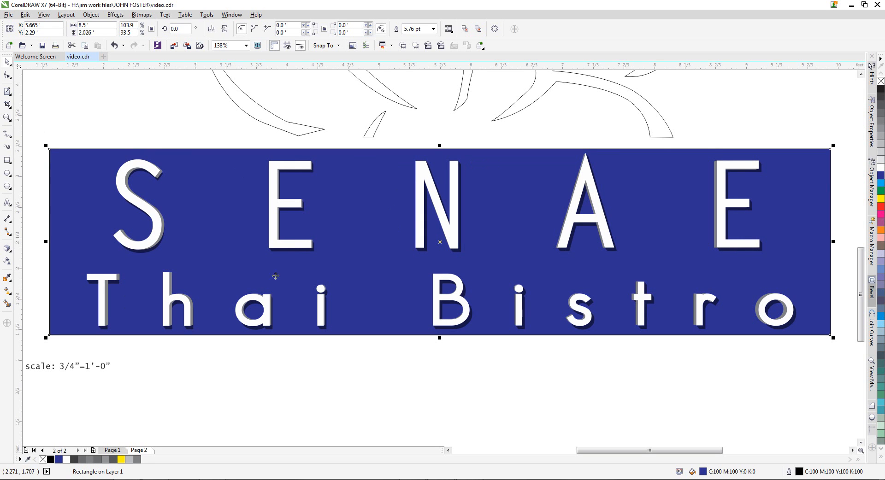
{"action": "left_click", "coordinate": [205, 115]}
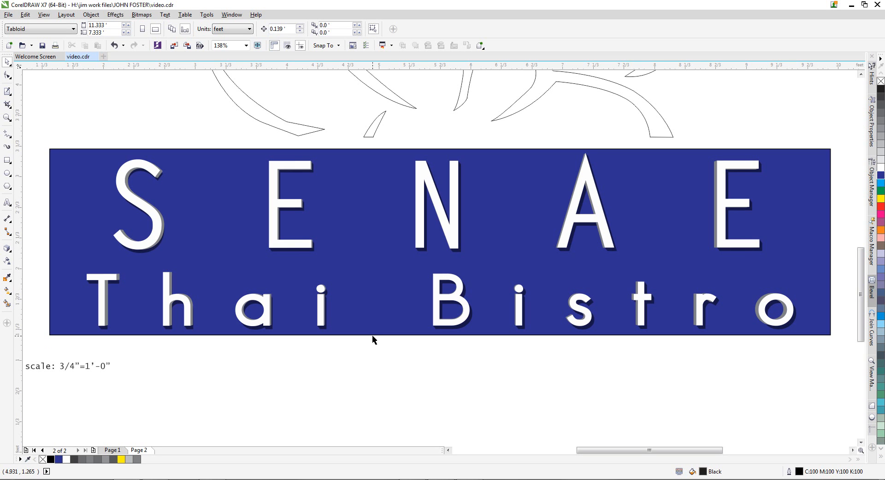
Give the blue panel copy a uniform transparency of 50 with the Subtract merge mode
{"action": "left_click", "coordinate": [361, 296]}
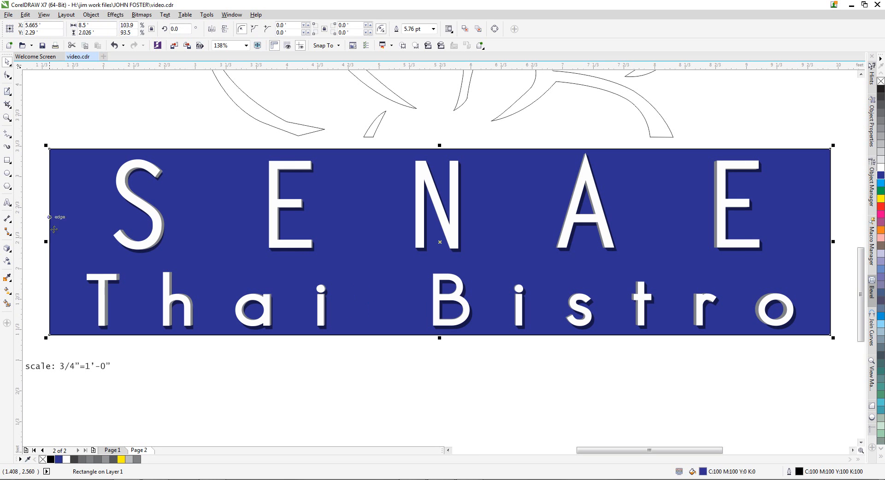
{"action": "left_click", "coordinate": [12, 259]}
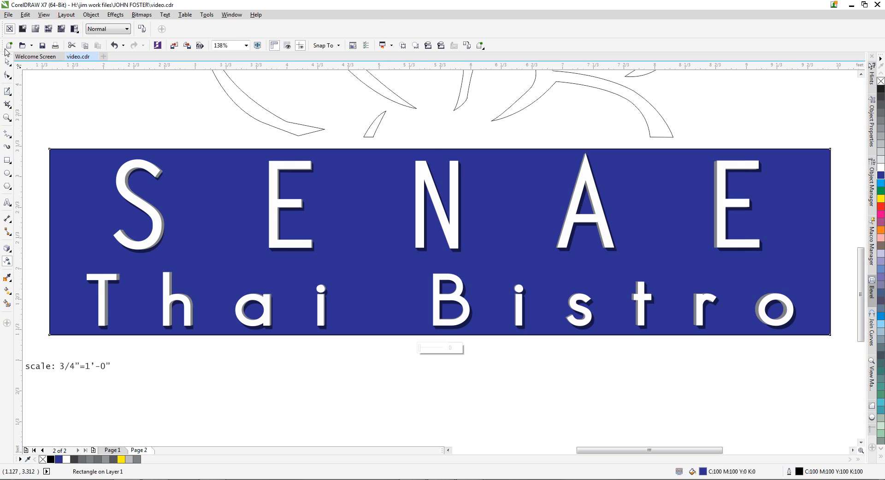
{"action": "left_click", "coordinate": [22, 28]}
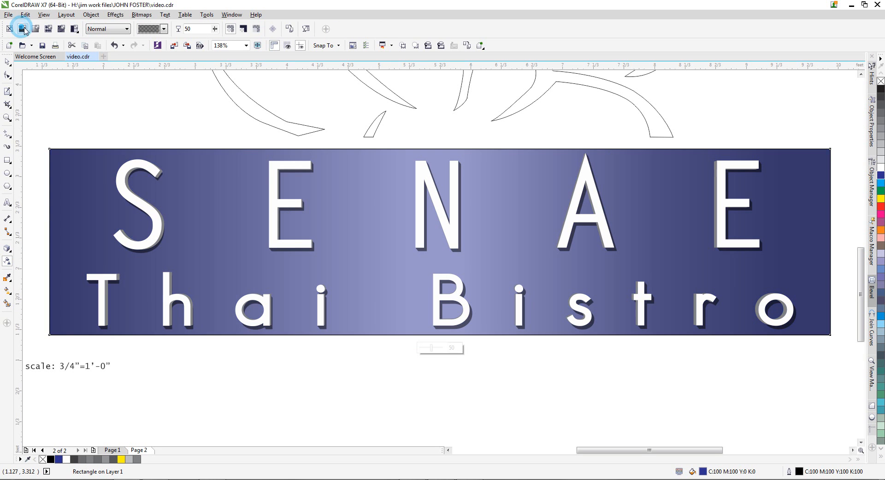
{"action": "left_click", "coordinate": [127, 29]}
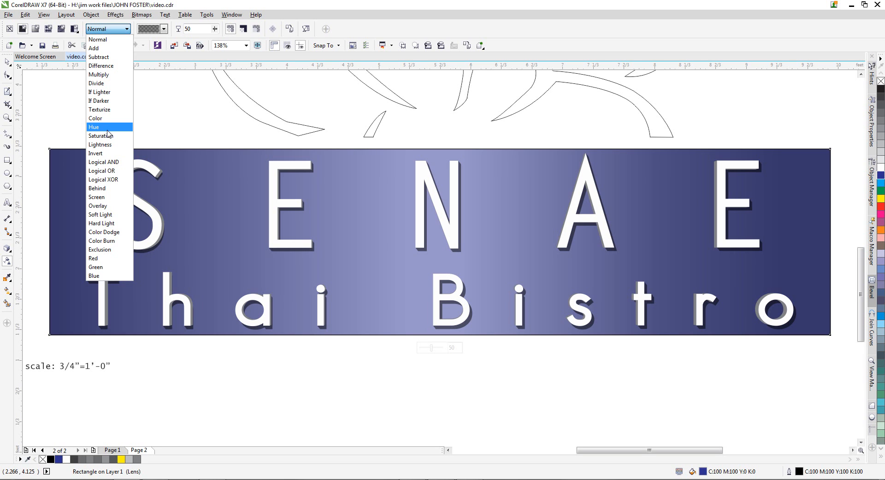
{"action": "left_click", "coordinate": [99, 56]}
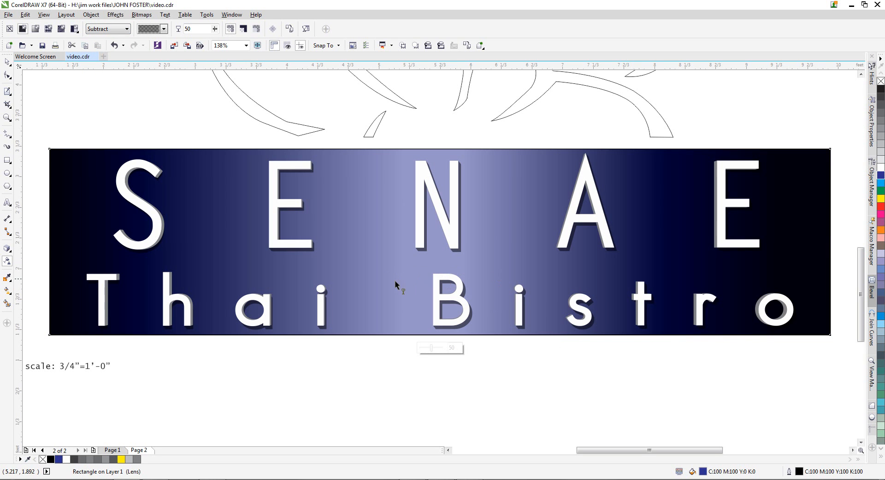
{"action": "left_click", "coordinate": [7, 61]}
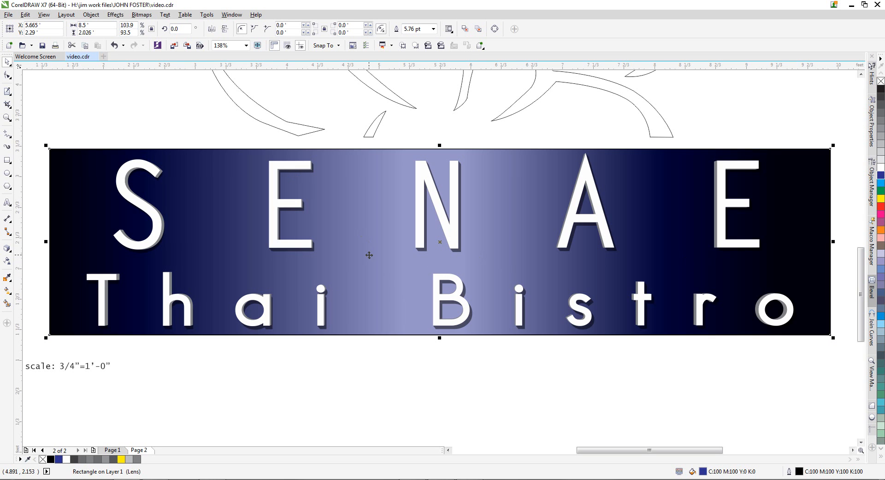
Move the blue overlay down about 0.79 ft and recolour the left end stop of the silver panel's gradient a lighter mid grey
{"action": "left_click_drag", "start_coordinate": [369, 255], "coordinate": [366, 327]}
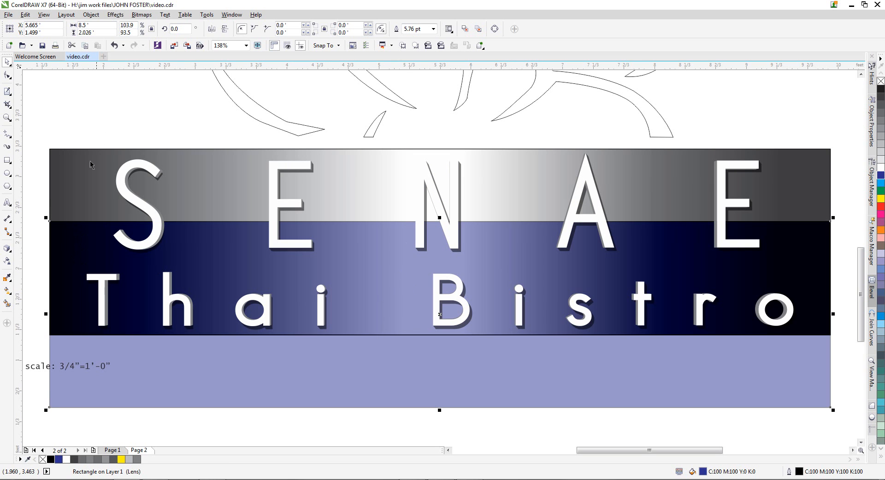
{"action": "left_click", "coordinate": [213, 176]}
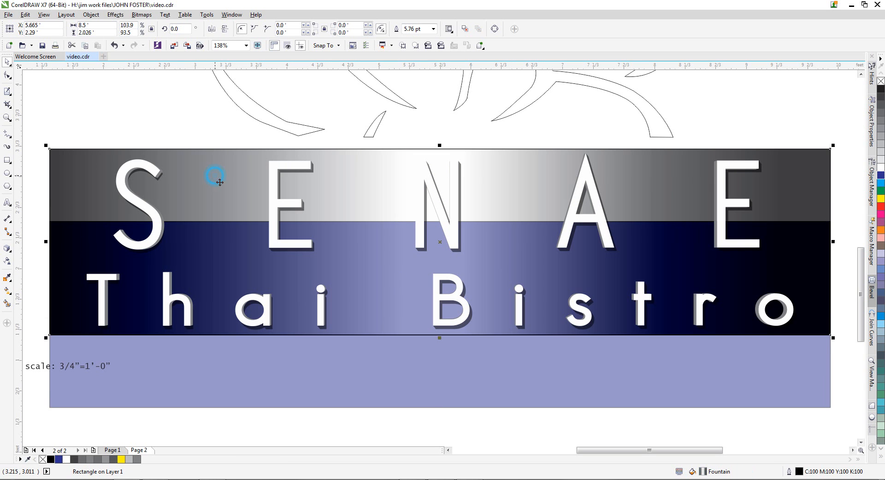
{"action": "left_click", "coordinate": [7, 291]}
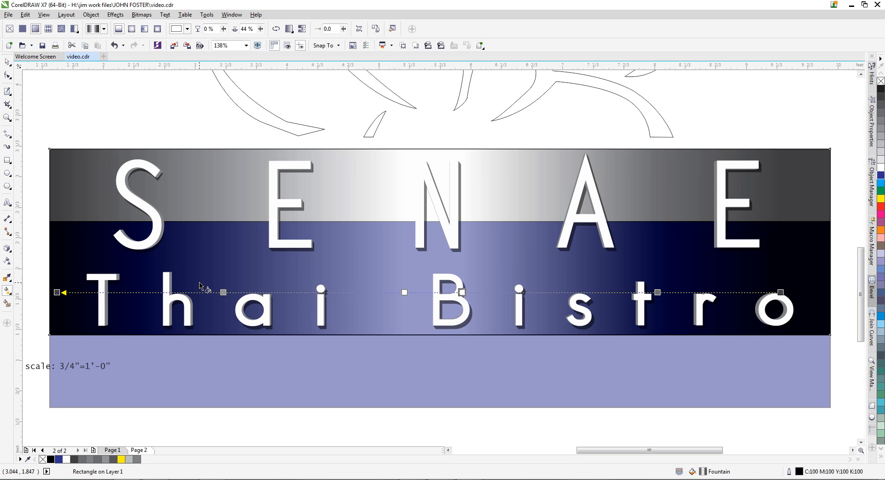
{"action": "left_click", "coordinate": [58, 292]}
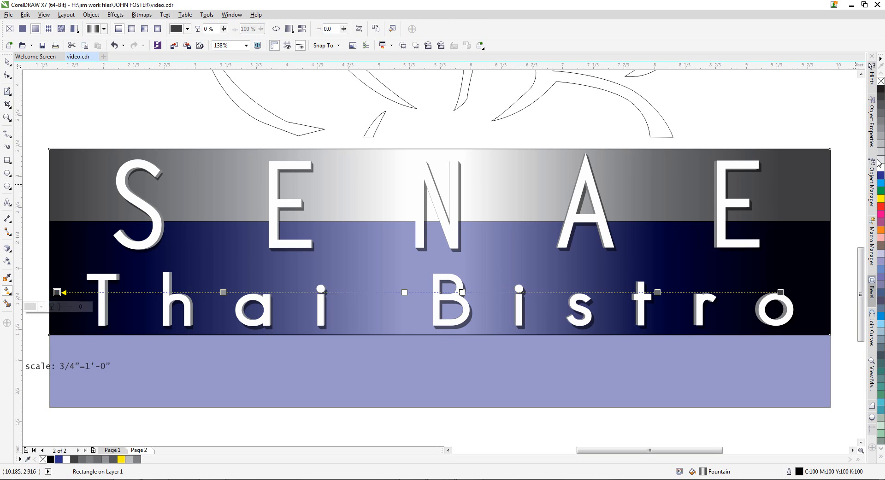
{"action": "left_click", "coordinate": [881, 123]}
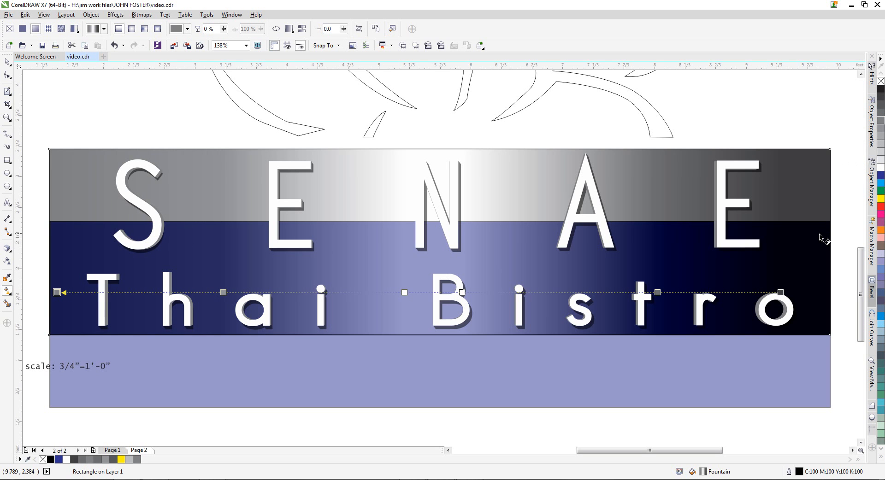
{"action": "left_click", "coordinate": [8, 62]}
{"action": "left_click", "coordinate": [444, 398]}
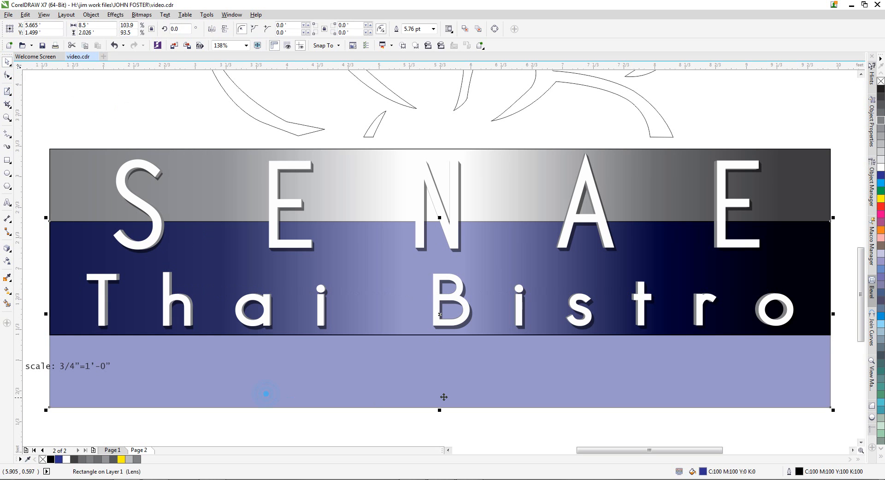
Fill the blue overlay with cyan, C100 M0 Y0 K0, and replace that with a blue shade of C87 M74 Y0 K0
{"action": "left_click", "coordinate": [881, 183]}
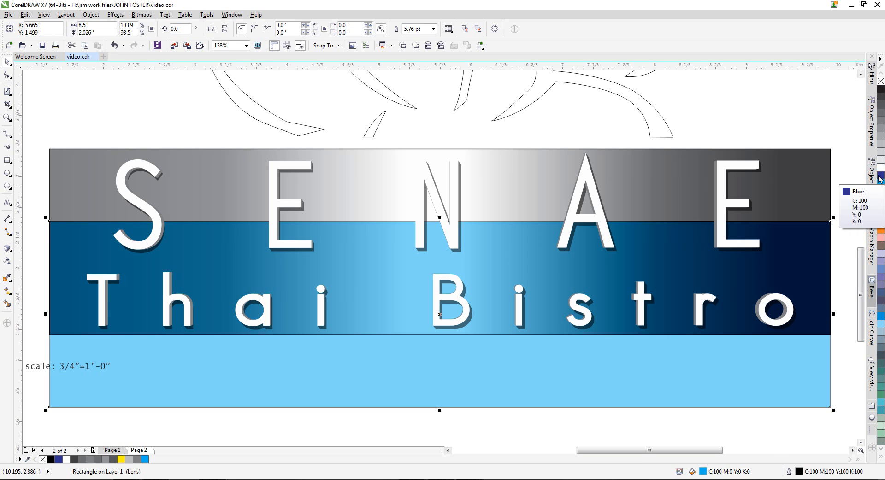
{"action": "left_click", "coordinate": [881, 456]}
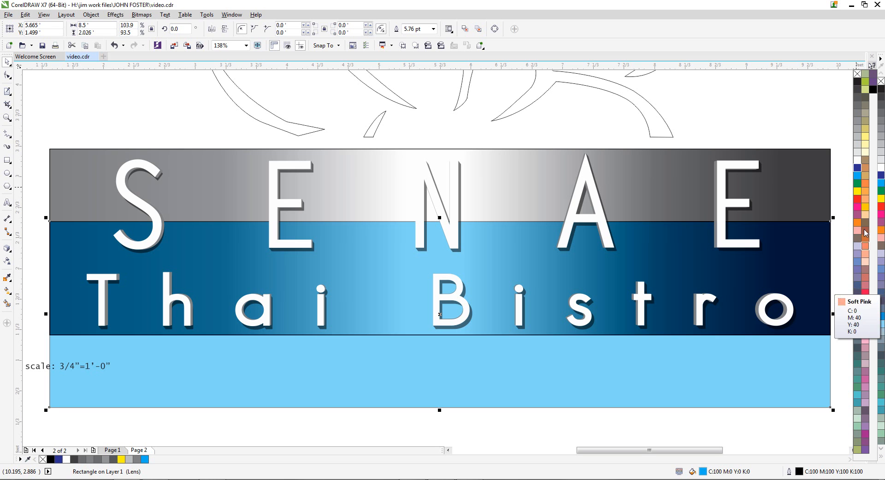
{"action": "left_click", "coordinate": [856, 169]}
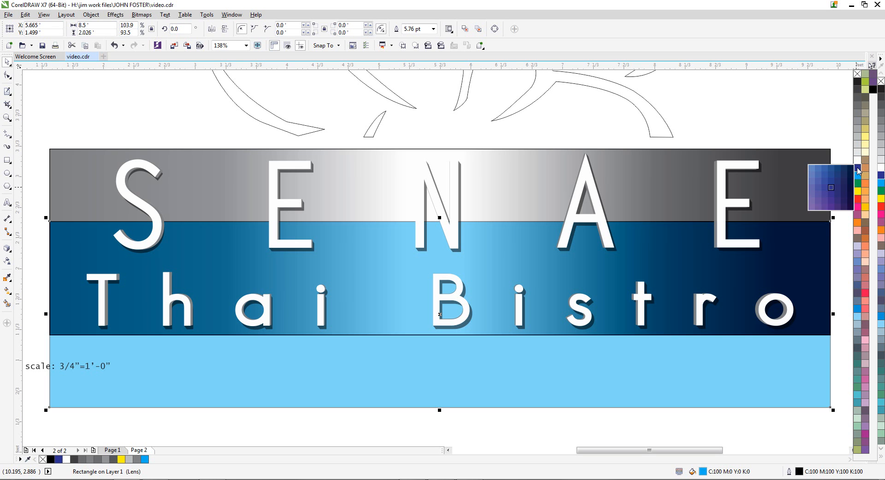
{"action": "left_click", "coordinate": [825, 177]}
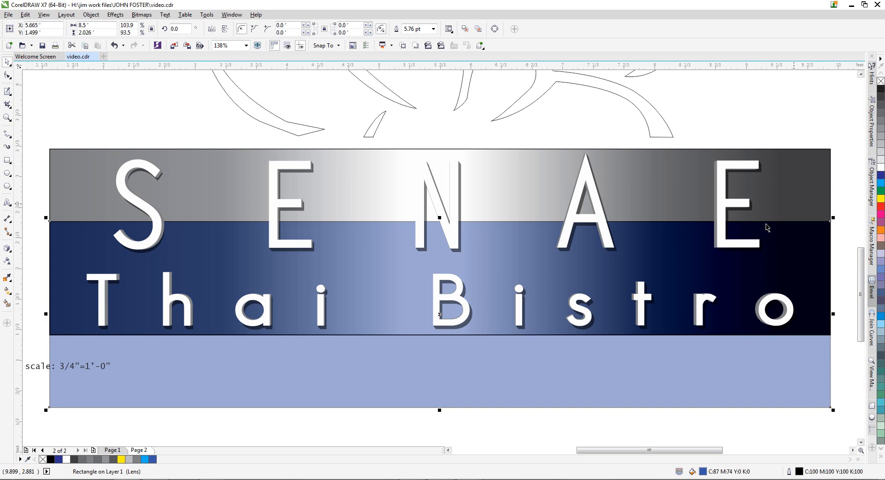
{"action": "left_click", "coordinate": [596, 112]}
Try the Add merge mode on the overlay's transparency and undo it
{"action": "left_click", "coordinate": [533, 383]}
{"action": "left_click", "coordinate": [6, 261]}
{"action": "left_click", "coordinate": [127, 29]}
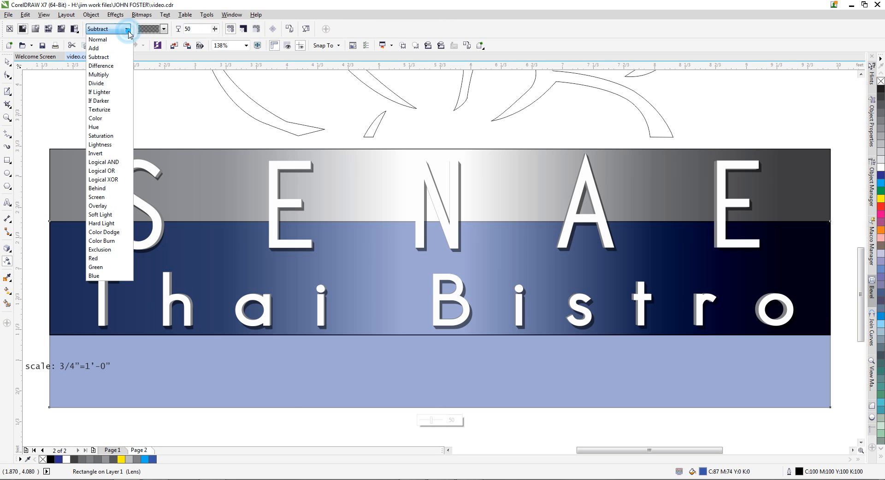
{"action": "left_click", "coordinate": [99, 48]}
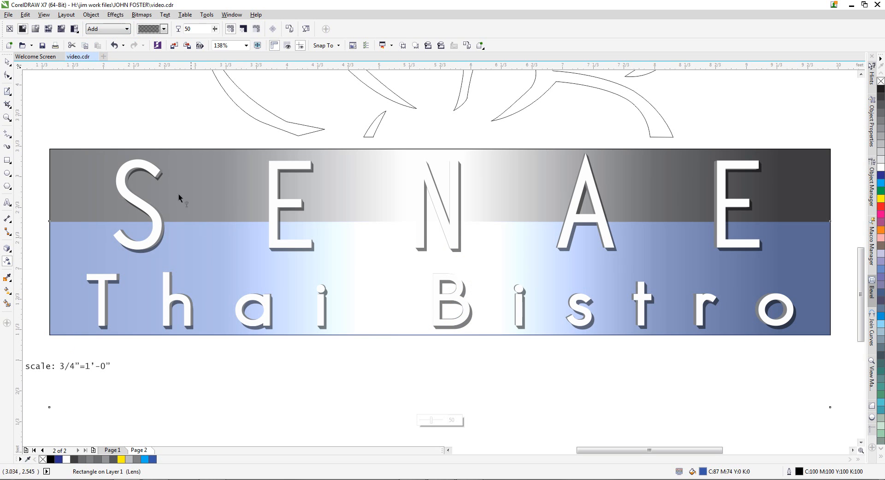
{"action": "left_click", "coordinate": [7, 61]}
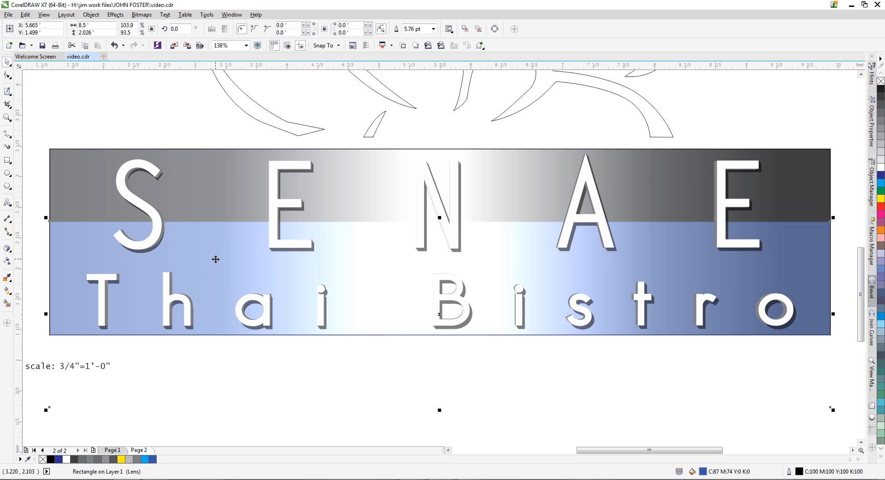
{"action": "key", "text": "ctrl+z"}
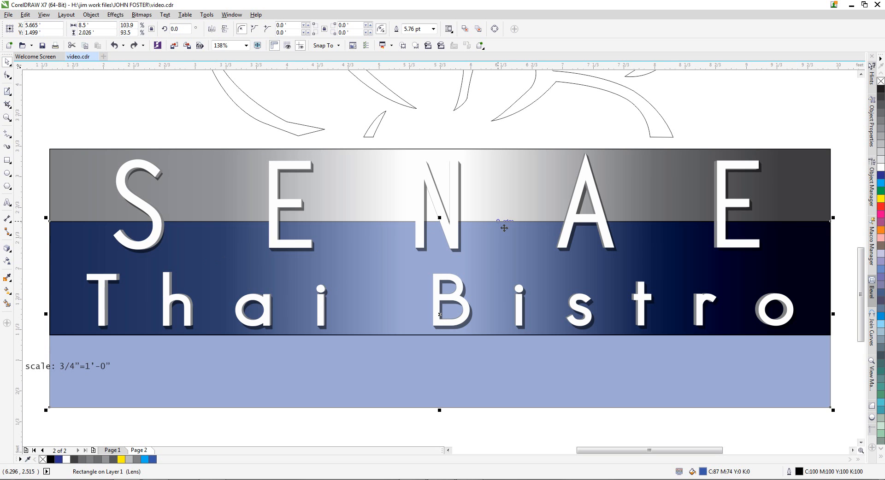
Align the blue overlay with the top edge of the silver gradient panel
{"action": "left_click", "coordinate": [502, 195], "text": "shift"}
{"action": "key", "text": "t"}
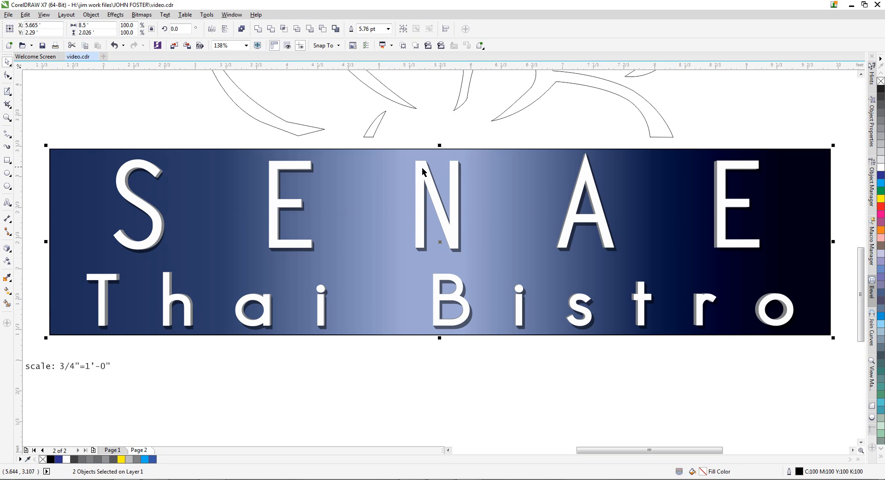
On Page 1, try moving the finished blue sign panel down away from its lettering and undo each move
{"action": "left_click", "coordinate": [114, 450]}
{"action": "left_click", "coordinate": [363, 195]}
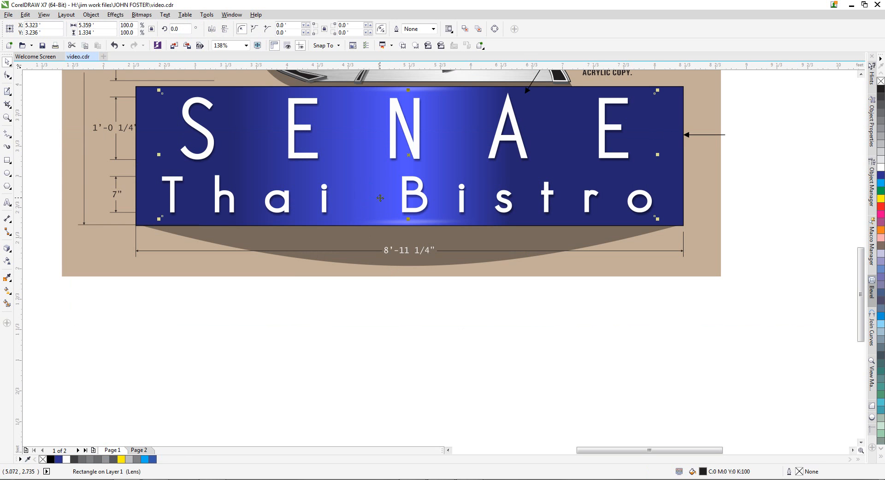
{"action": "left_click", "coordinate": [718, 259]}
{"action": "left_click_drag", "start_coordinate": [675, 182], "coordinate": [676, 239]}
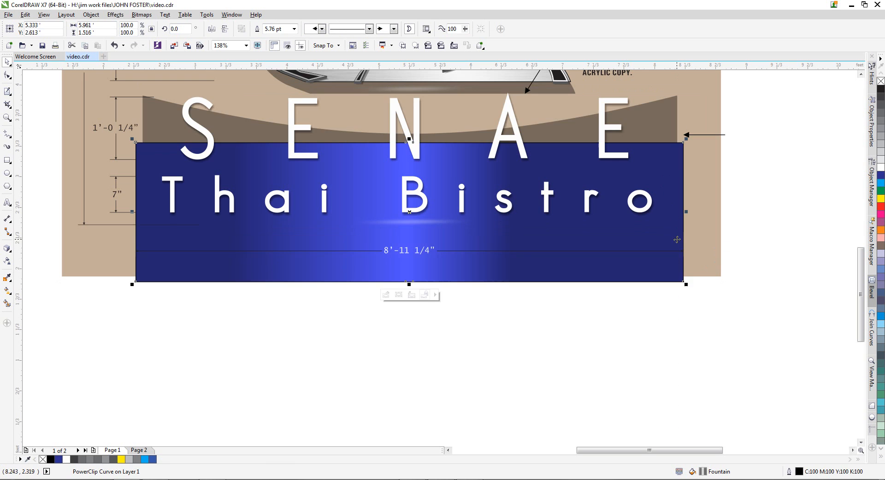
{"action": "key", "text": "ctrl+z"}
{"action": "left_click", "coordinate": [770, 244]}
{"action": "left_click_drag", "start_coordinate": [678, 189], "coordinate": [677, 236]}
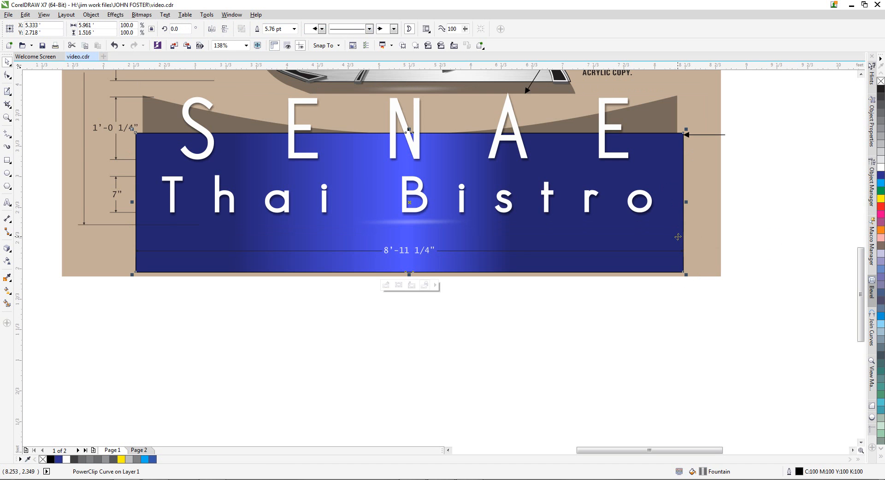
{"action": "key", "text": "ctrl+z"}
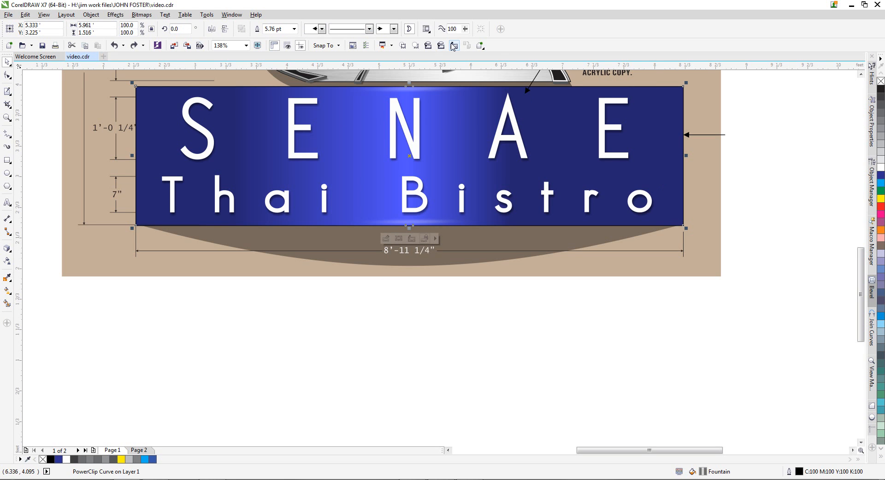
Copy the transparent blue rectangle from inside the Page 1 panel's PowerClip and finish editing the contents
{"action": "left_click", "coordinate": [444, 130]}
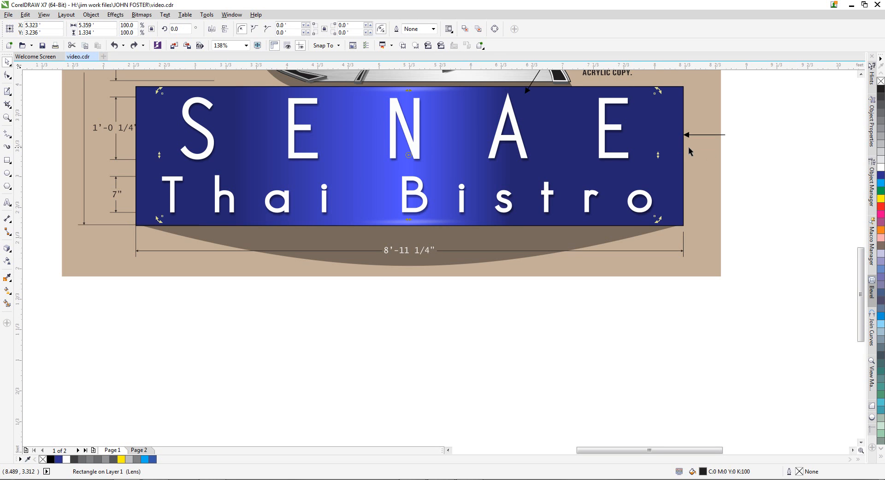
{"action": "double_click", "coordinate": [672, 153]}
{"action": "left_click", "coordinate": [647, 192]}
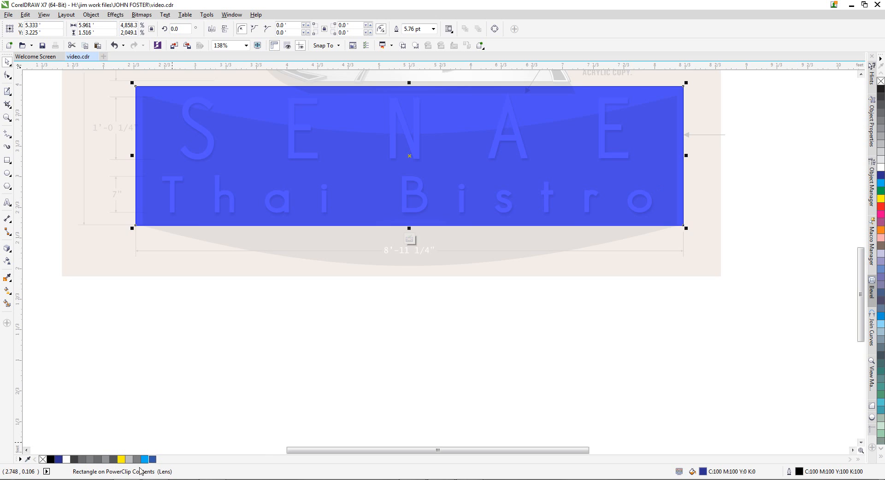
{"action": "left_click", "coordinate": [101, 331]}
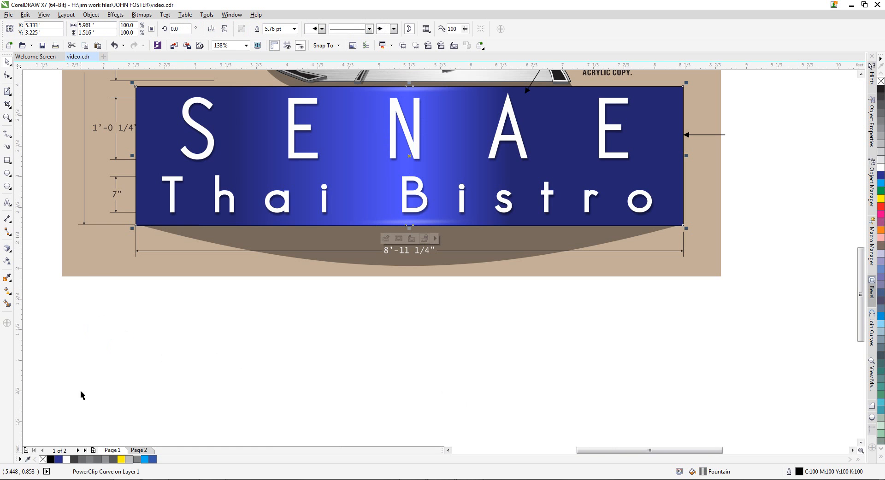
Paste the copied blue rectangle on Page 2 and place it over the flower outline, centred at about X 5.76 ft, Y 3.70 ft
{"action": "left_click", "coordinate": [138, 451]}
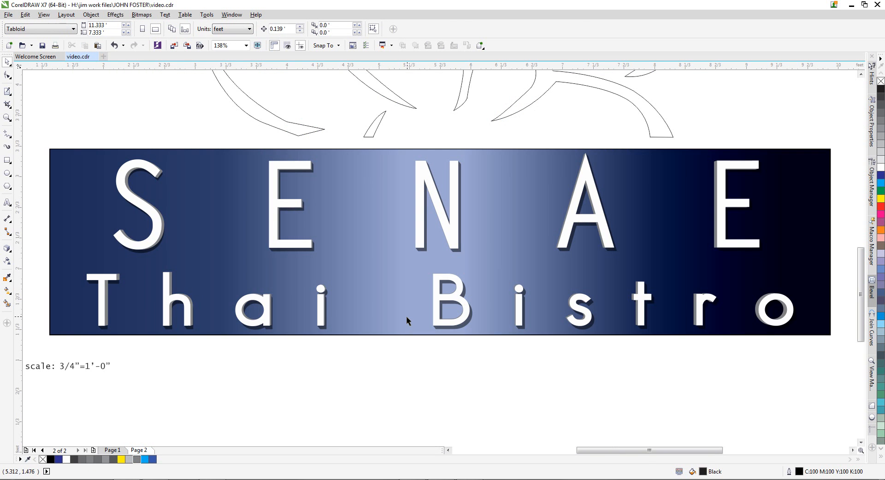
{"action": "left_click", "coordinate": [368, 133]}
{"action": "left_click_drag", "start_coordinate": [345, 117], "coordinate": [339, 98]}
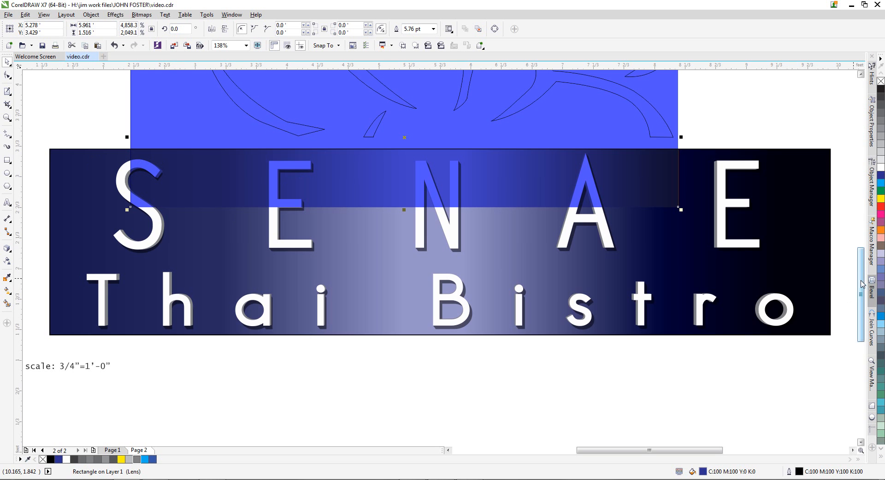
{"action": "scroll", "coordinate": [860, 279], "scroll_direction": "up", "scroll_amount": 3}
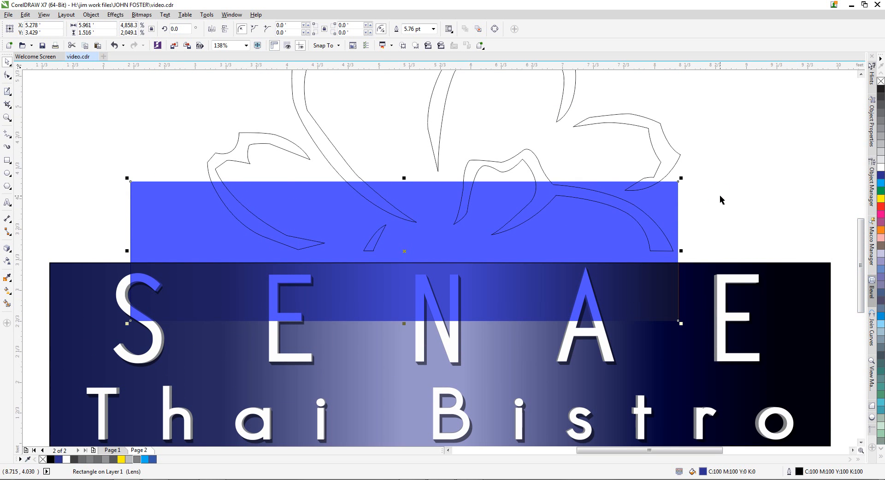
{"action": "left_click", "coordinate": [721, 199]}
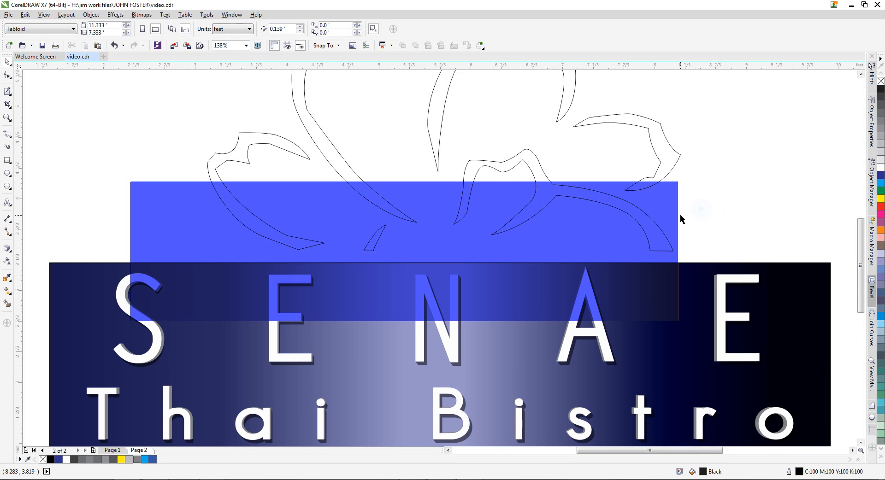
{"action": "left_click_drag", "start_coordinate": [680, 219], "coordinate": [694, 198]}
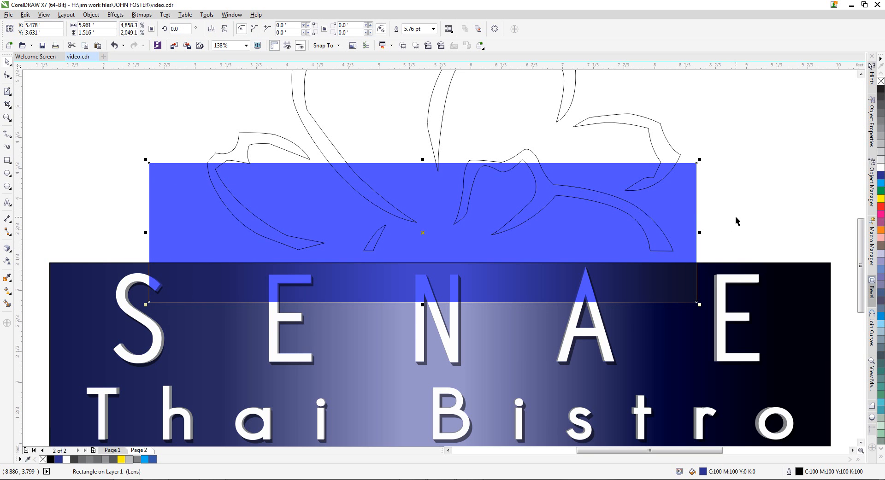
{"action": "left_click_drag", "start_coordinate": [687, 205], "coordinate": [712, 199]}
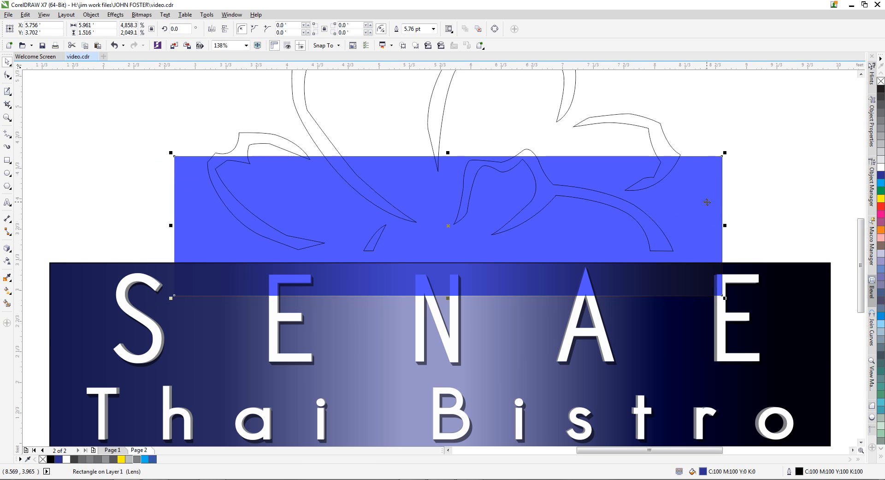
{"action": "left_click", "coordinate": [755, 213]}
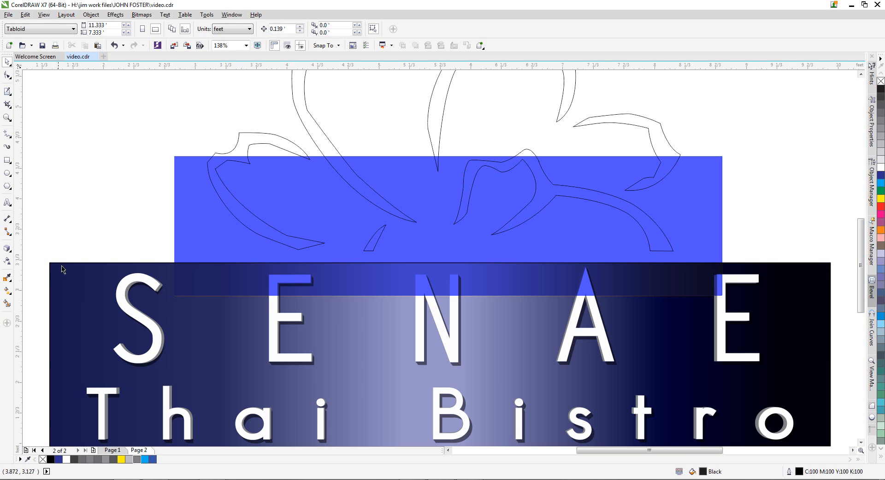
Copy the lens effect from the pasted blue rectangle to the overlay on the sign panel and delete the pasted rectangle
{"action": "left_click", "coordinate": [73, 280]}
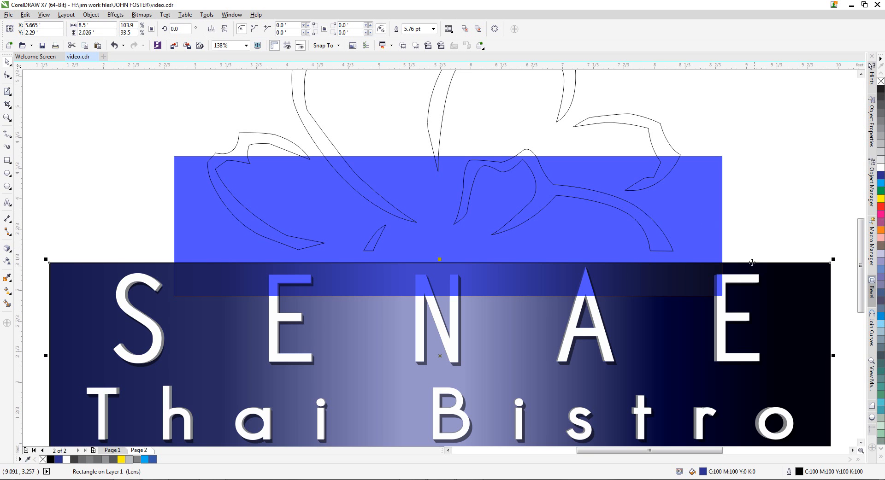
{"action": "left_click", "coordinate": [480, 45]}
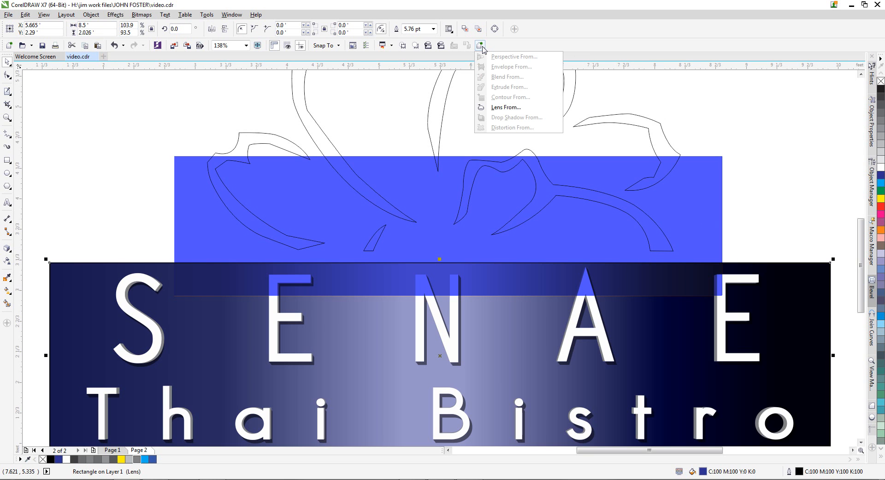
{"action": "left_click", "coordinate": [511, 109]}
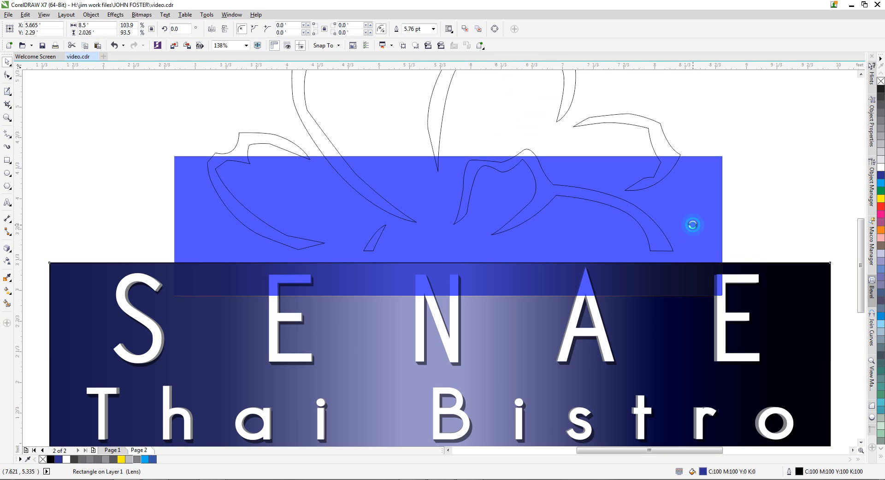
{"action": "left_click", "coordinate": [691, 228]}
{"action": "left_click", "coordinate": [704, 231]}
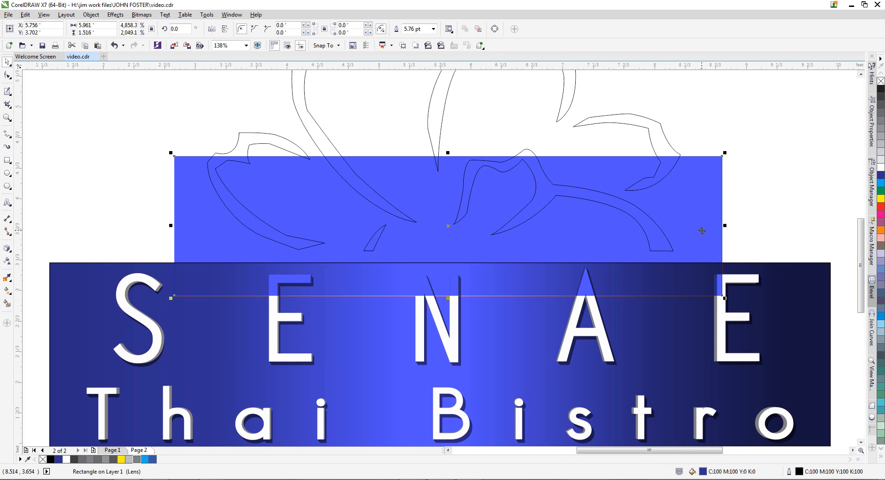
{"action": "key", "text": "Delete"}
Move the blue overlay down about 1.03 ft to uncover the upper half of the silver gradient panel
{"action": "scroll", "coordinate": [599, 267], "scroll_direction": "down", "scroll_amount": 3}
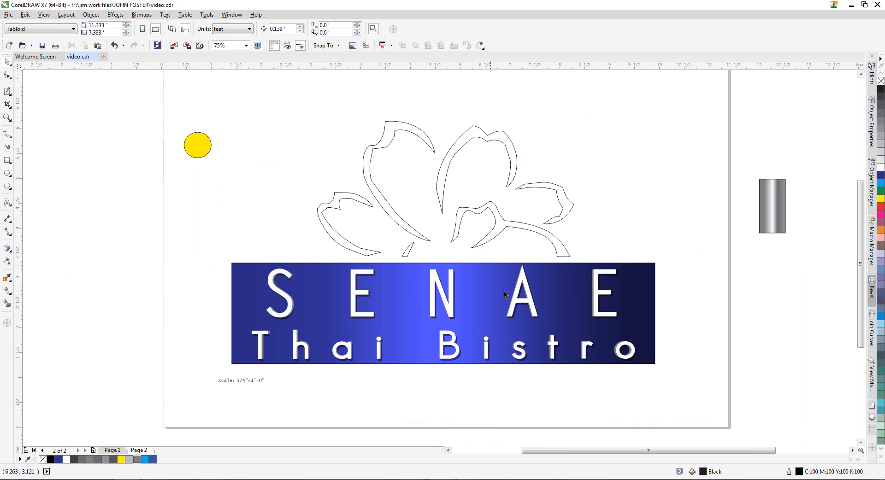
{"action": "scroll", "coordinate": [645, 308], "scroll_direction": "up", "scroll_amount": 5}
{"action": "scroll", "coordinate": [652, 307], "scroll_direction": "down", "scroll_amount": 1}
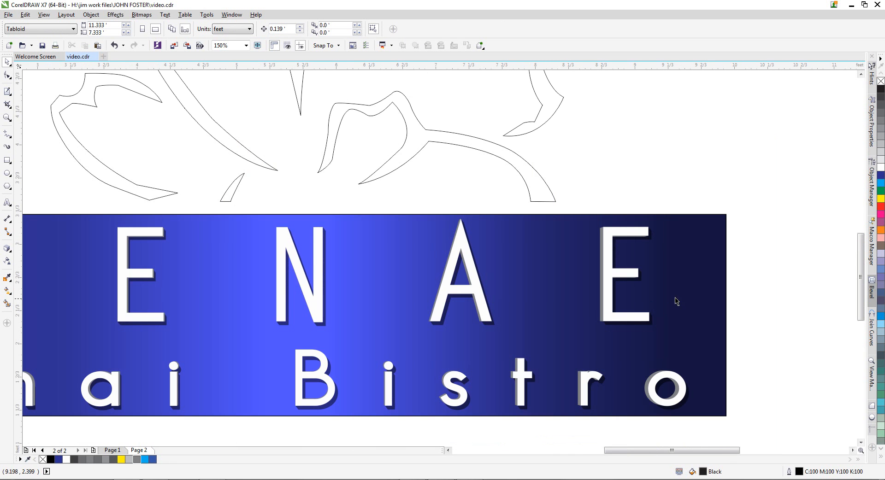
{"action": "scroll", "coordinate": [682, 300], "scroll_direction": "down", "scroll_amount": 2}
{"action": "scroll", "coordinate": [677, 302], "scroll_direction": "up", "scroll_amount": 2}
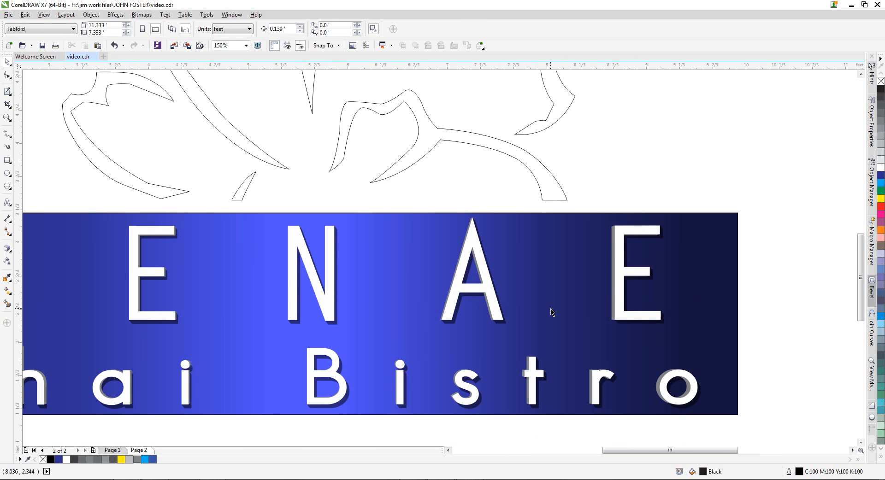
{"action": "scroll", "coordinate": [552, 312], "scroll_direction": "down", "scroll_amount": 1}
{"action": "left_click", "coordinate": [618, 304]}
{"action": "left_click_drag", "start_coordinate": [618, 305], "coordinate": [617, 356]}
Recolour both end stops of the silver panel's gradient the same dark grey and select the blue overlay
{"action": "left_click", "coordinate": [457, 320]}
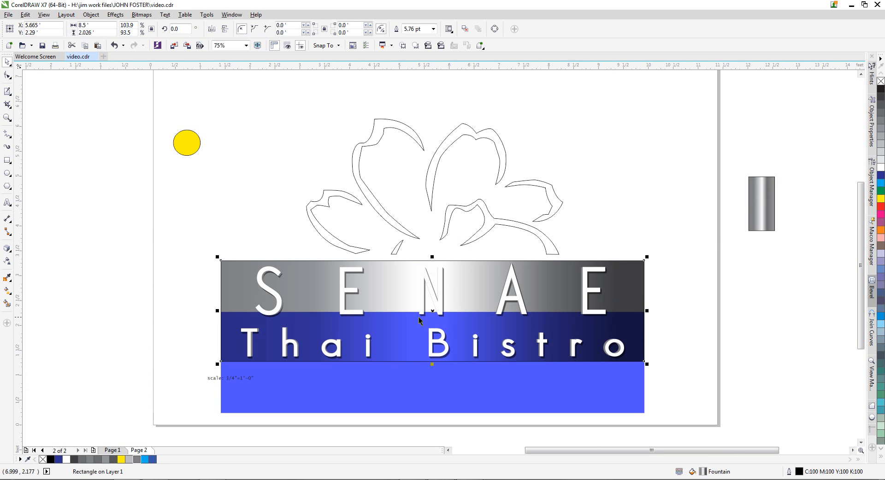
{"action": "left_click", "coordinate": [7, 290]}
{"action": "left_click", "coordinate": [616, 338]}
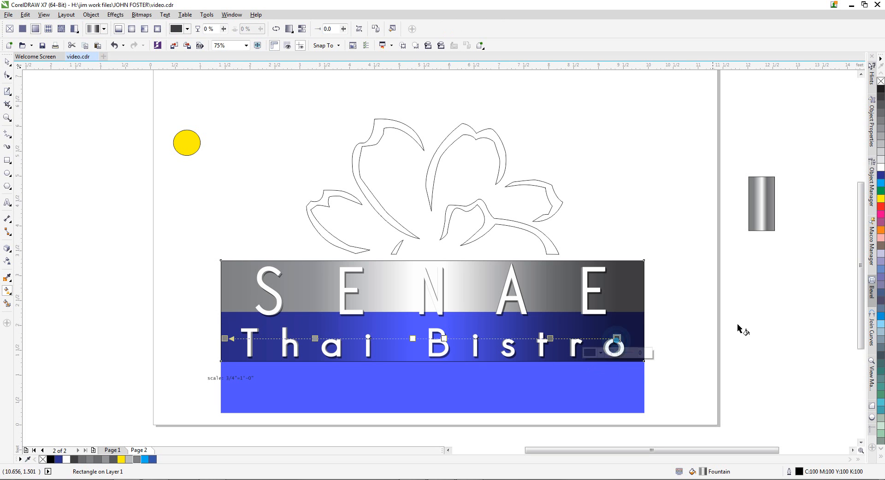
{"action": "left_click", "coordinate": [880, 107]}
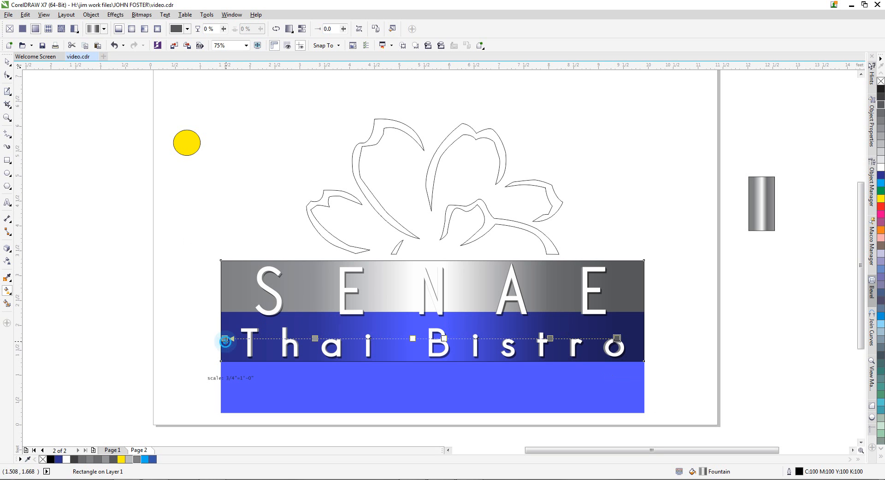
{"action": "left_click", "coordinate": [225, 338]}
{"action": "left_click", "coordinate": [881, 105]}
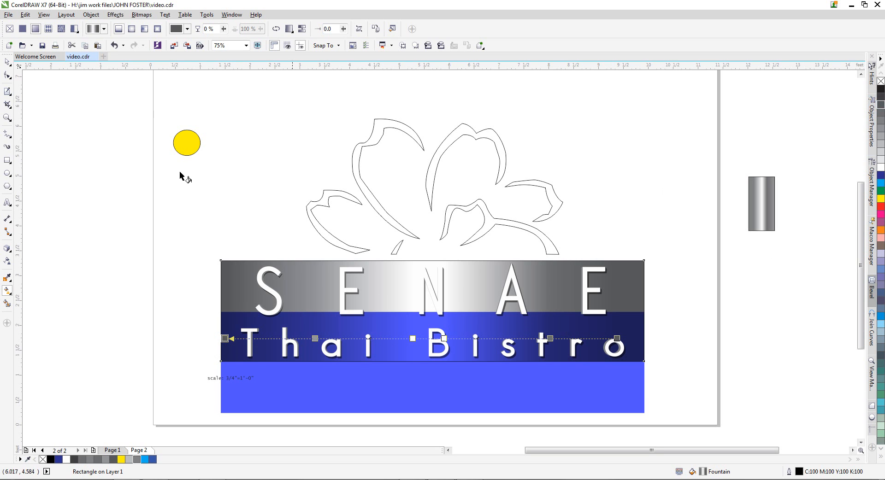
{"action": "left_click", "coordinate": [8, 63]}
{"action": "left_click", "coordinate": [398, 382]}
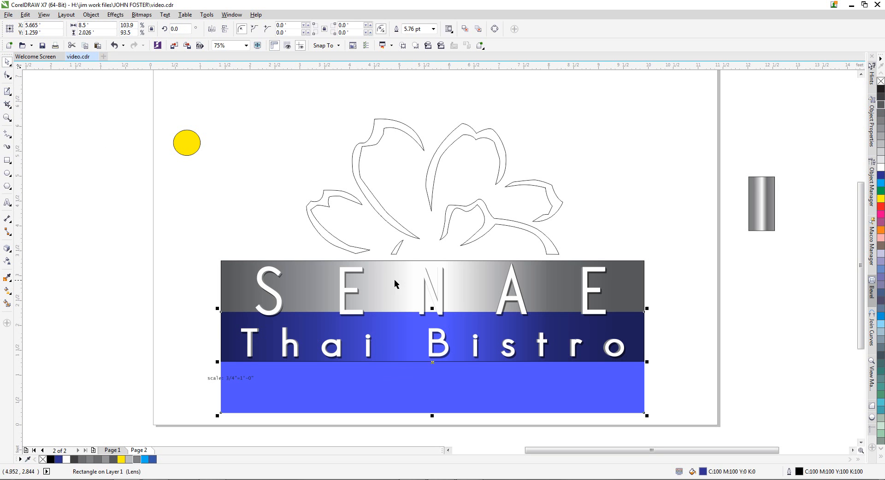
Align the blue overlay's top edge with the silver gradient panel's top edge so it covers the whole panel
{"action": "left_click", "coordinate": [395, 280], "text": "shift"}
{"action": "key", "text": "t"}
{"action": "left_click", "coordinate": [676, 306]}
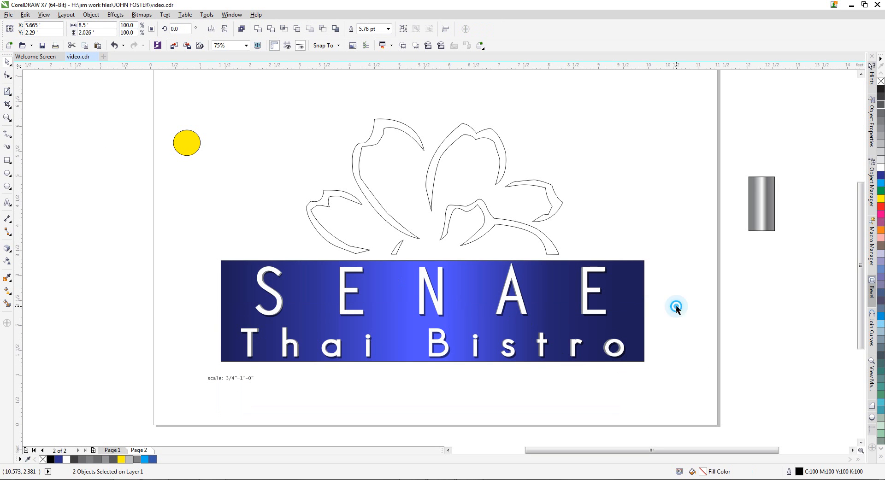
{"action": "left_click", "coordinate": [8, 117]}
{"action": "left_click_drag", "start_coordinate": [189, 252], "coordinate": [665, 386]}
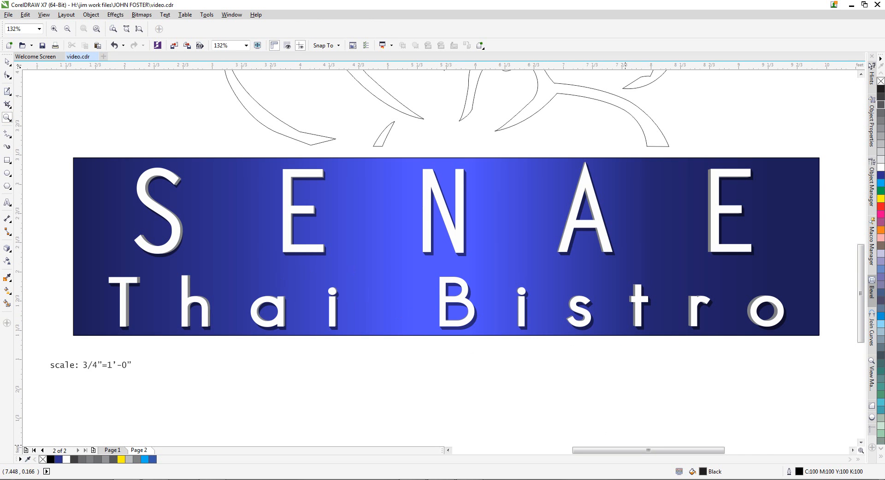
{"action": "left_click", "coordinate": [7, 61]}
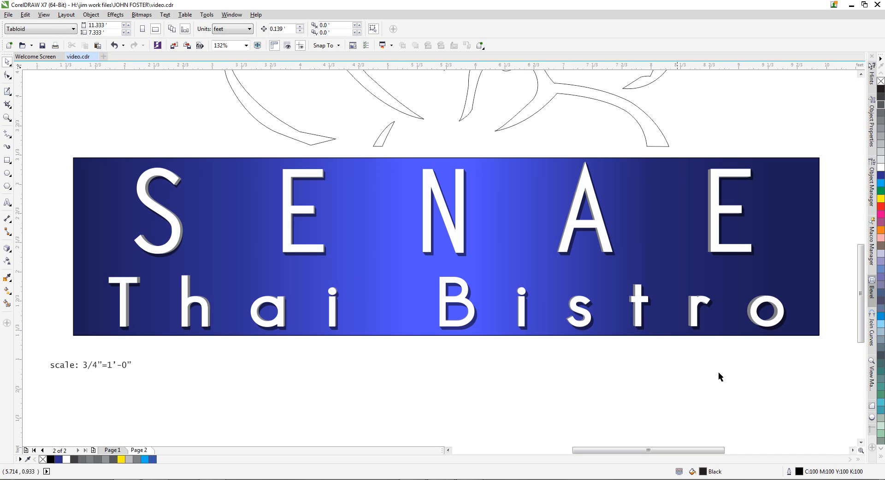
{"action": "mouse_move", "coordinate": [860, 278]}
{"action": "left_mouse_down"}
{"action": "mouse_move", "coordinate": [860, 255]}
{"action": "mouse_move", "coordinate": [859, 262]}
{"action": "left_mouse_up"}
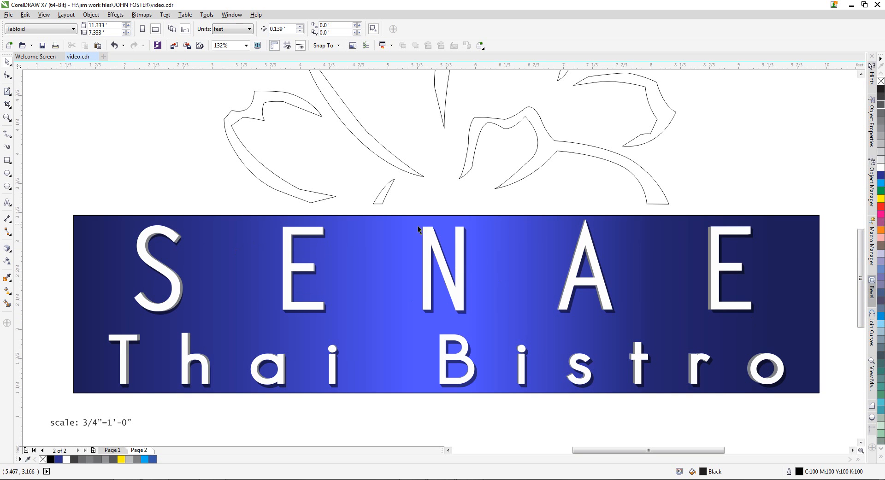
Move the blue overlay down about 0.69 ft and bring the two white stops of the silver panel's gradient closer together
{"action": "left_click", "coordinate": [503, 225]}
{"action": "left_click_drag", "start_coordinate": [499, 242], "coordinate": [500, 302]}
{"action": "left_click", "coordinate": [475, 236]}
{"action": "left_click", "coordinate": [7, 291]}
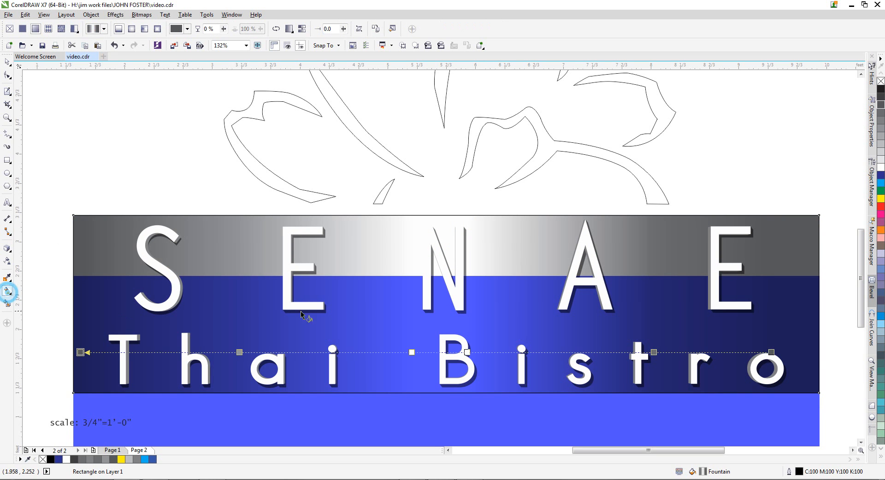
{"action": "left_click", "coordinate": [412, 352]}
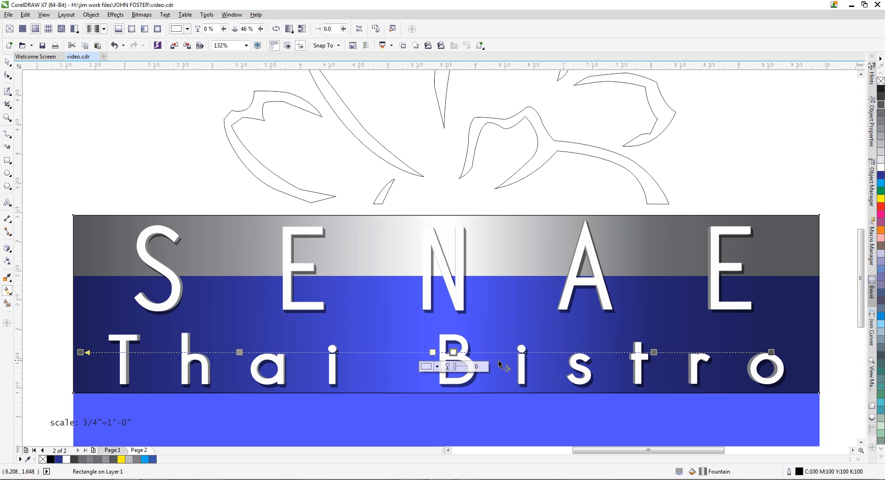
Delete the two intermediate grey stops from the silver panel's gradient
{"action": "left_click", "coordinate": [239, 352]}
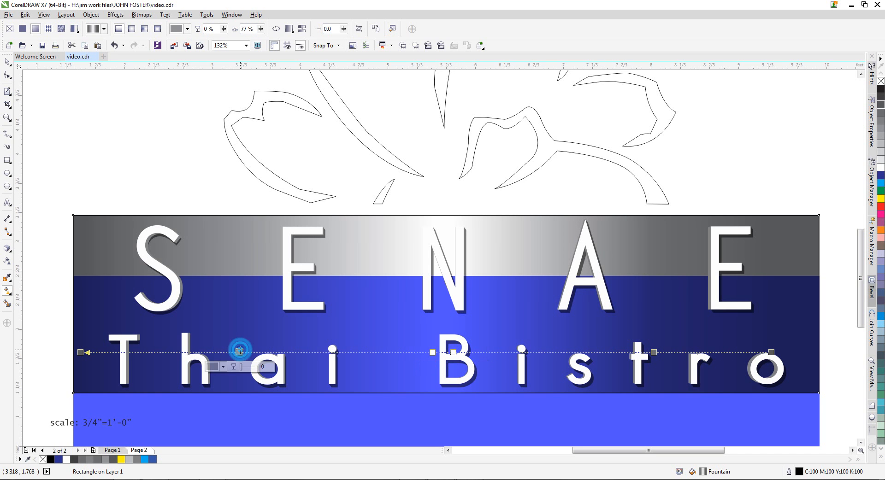
{"action": "key", "text": "Delete"}
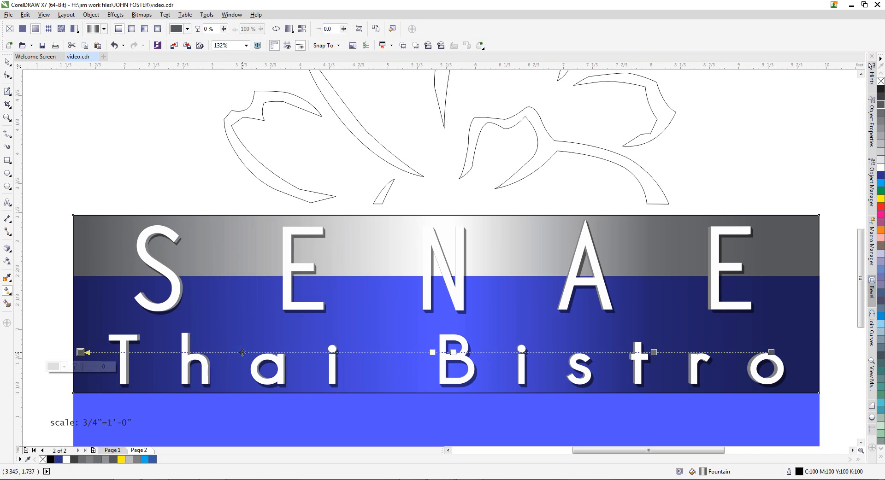
{"action": "left_click", "coordinate": [654, 352]}
{"action": "key", "text": "Delete"}
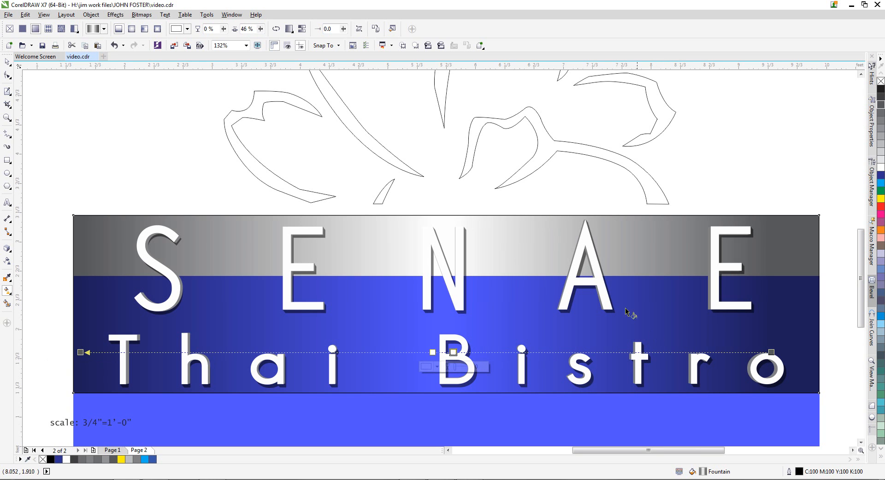
Align the blue overlay's top edge with the silver panel and inspect the tinted gradient
{"action": "left_click", "coordinate": [7, 62]}
{"action": "left_click", "coordinate": [391, 276]}
{"action": "left_click", "coordinate": [379, 238]}
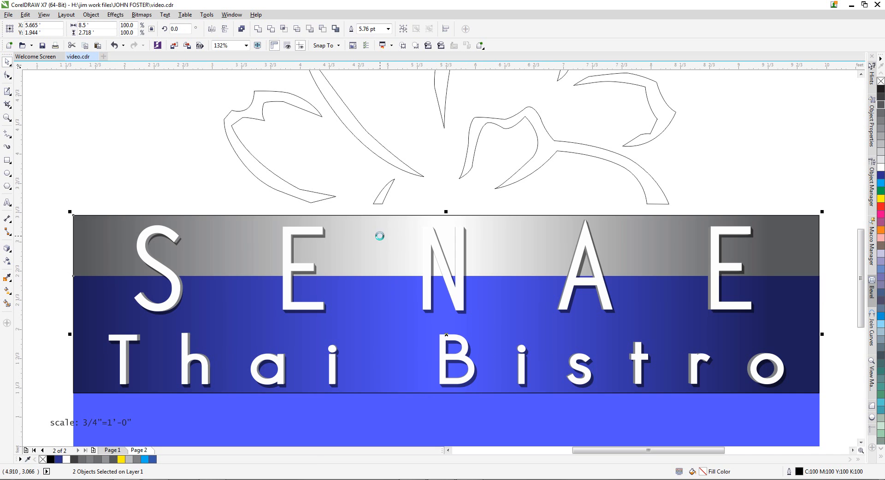
{"action": "key", "text": "t"}
{"action": "scroll", "coordinate": [555, 197], "scroll_direction": "down", "scroll_amount": 4}
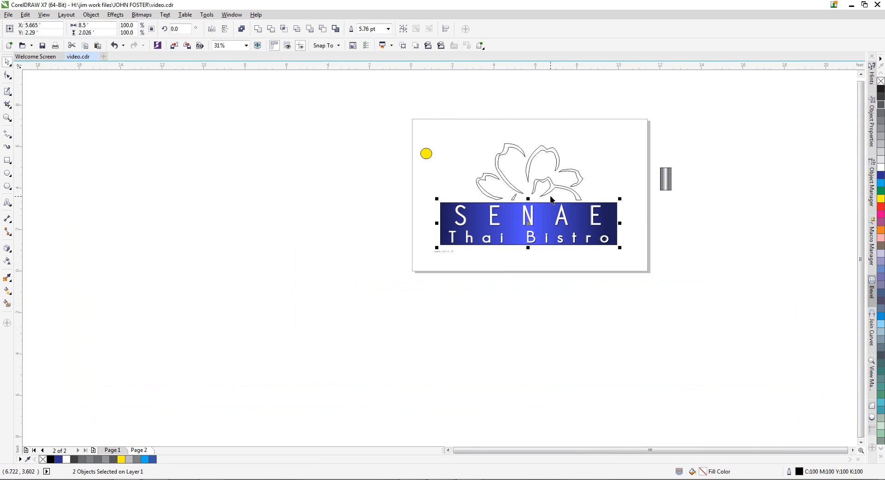
{"action": "scroll", "coordinate": [551, 196], "scroll_direction": "up", "scroll_amount": 2}
{"action": "scroll", "coordinate": [556, 208], "scroll_direction": "up", "scroll_amount": 2}
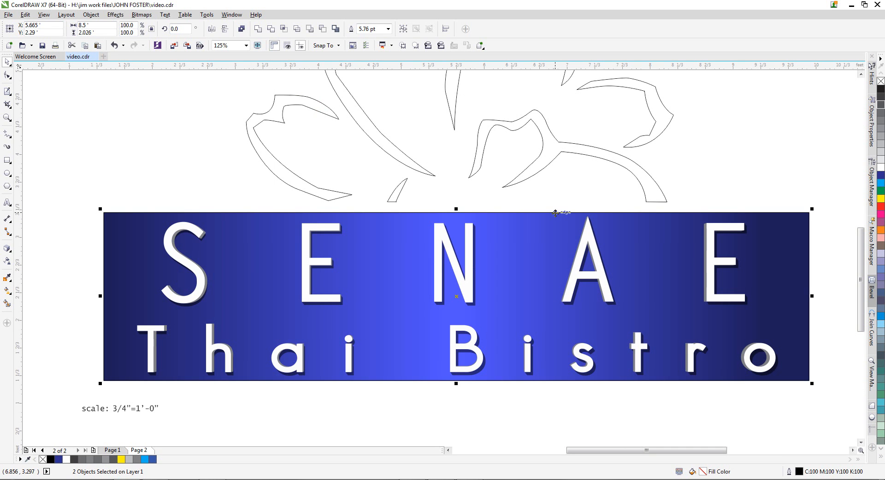
Undo the last overlay alignment and the latest gradient stop changes on the silver panel
{"action": "key", "text": "ctrl+z"}
{"action": "key", "text": "ctrl+z"}
{"action": "key", "text": "ctrl+z"}
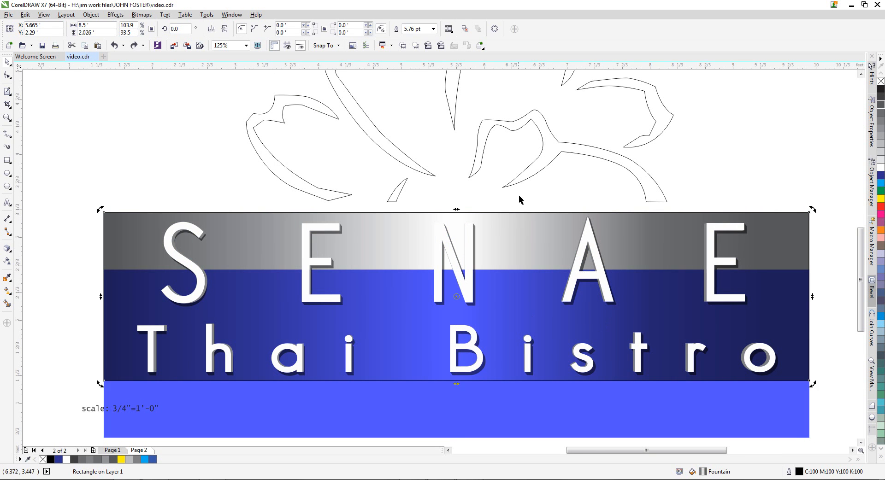
Realign the blue overlay with the silver gradient panel so that it covers the full panel
{"action": "left_click", "coordinate": [510, 310], "text": "shift"}
{"action": "key", "text": "e"}
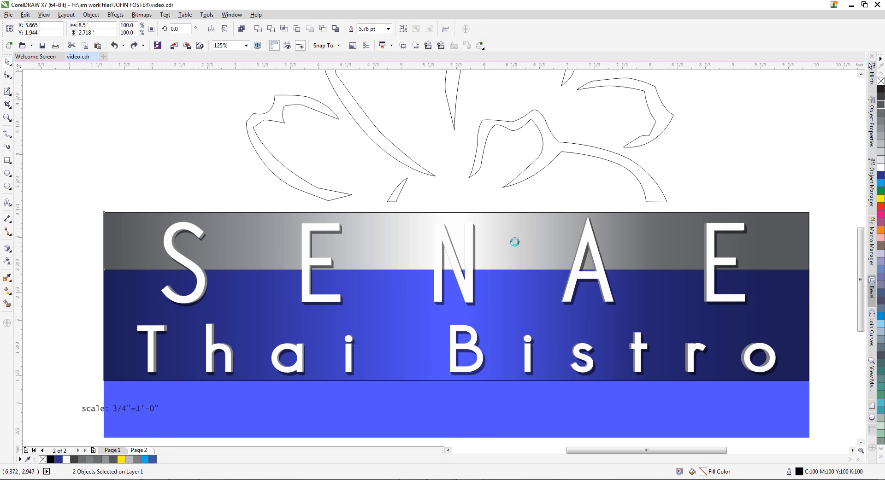
{"action": "left_click", "coordinate": [708, 157]}
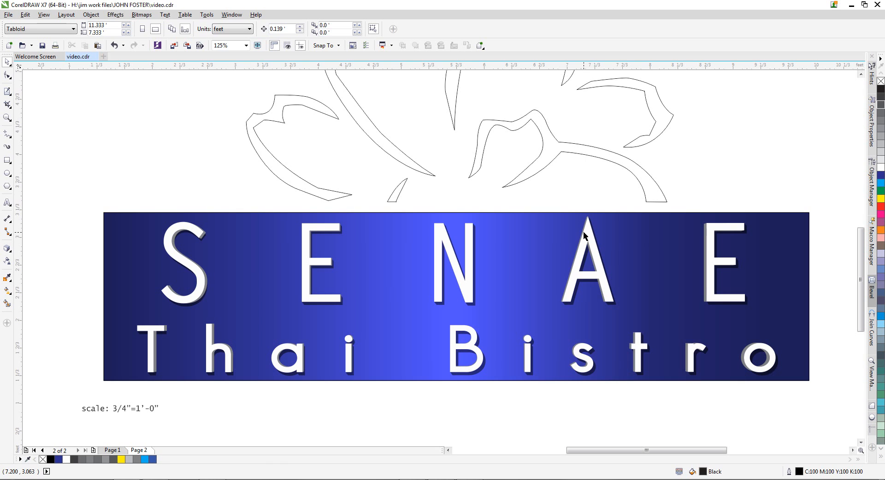
{"action": "left_click", "coordinate": [494, 244]}
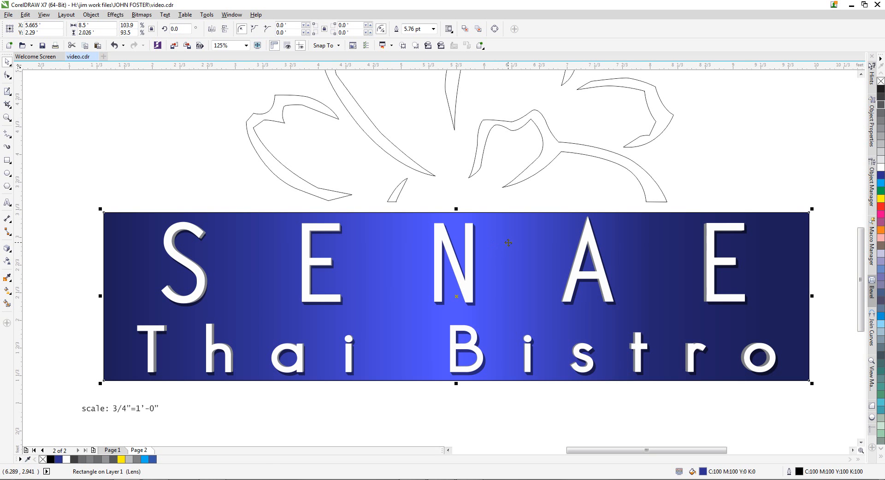
{"action": "left_click", "coordinate": [742, 177]}
{"action": "scroll", "coordinate": [409, 134], "scroll_direction": "down", "scroll_amount": 2}
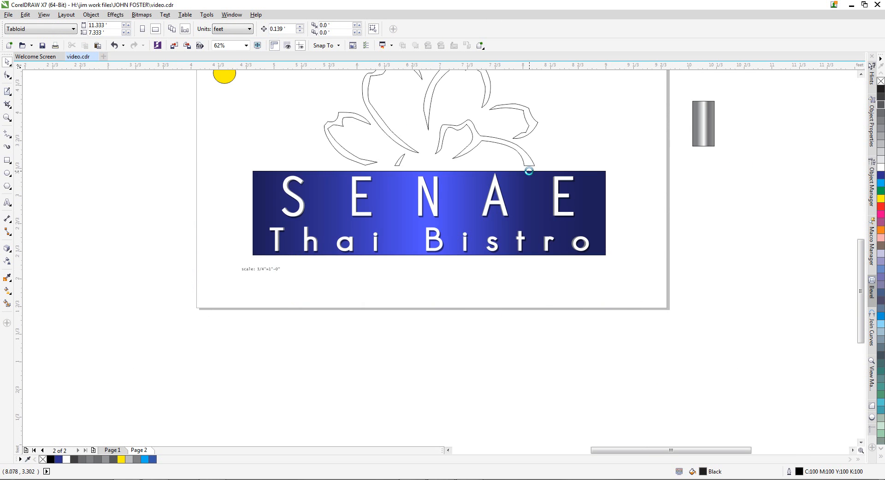
{"action": "scroll", "coordinate": [527, 171], "scroll_direction": "up", "scroll_amount": 2}
{"action": "scroll", "coordinate": [587, 286], "scroll_direction": "down", "scroll_amount": 2}
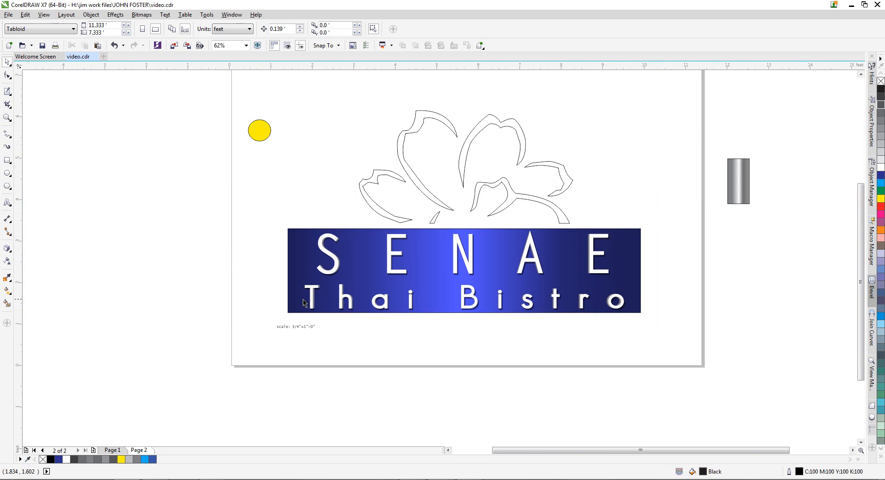
{"action": "scroll", "coordinate": [304, 302], "scroll_direction": "up", "scroll_amount": 2}
{"action": "left_click", "coordinate": [852, 451]}
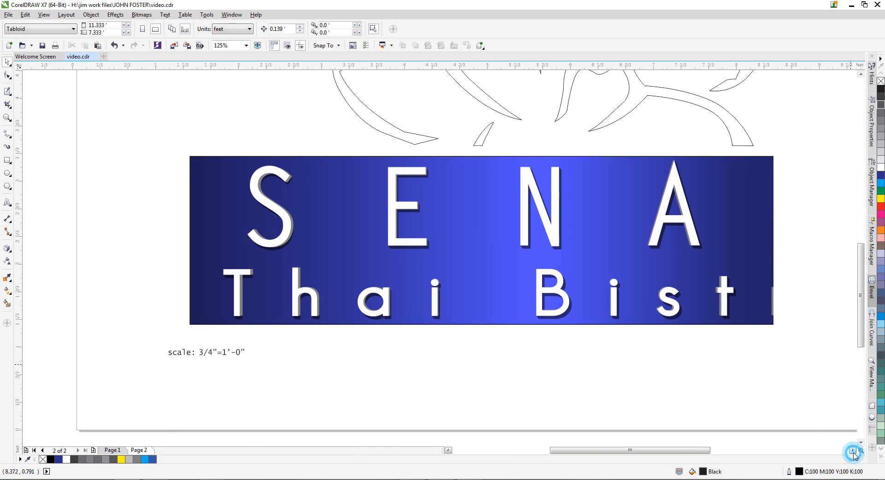
{"action": "left_click", "coordinate": [855, 451]}
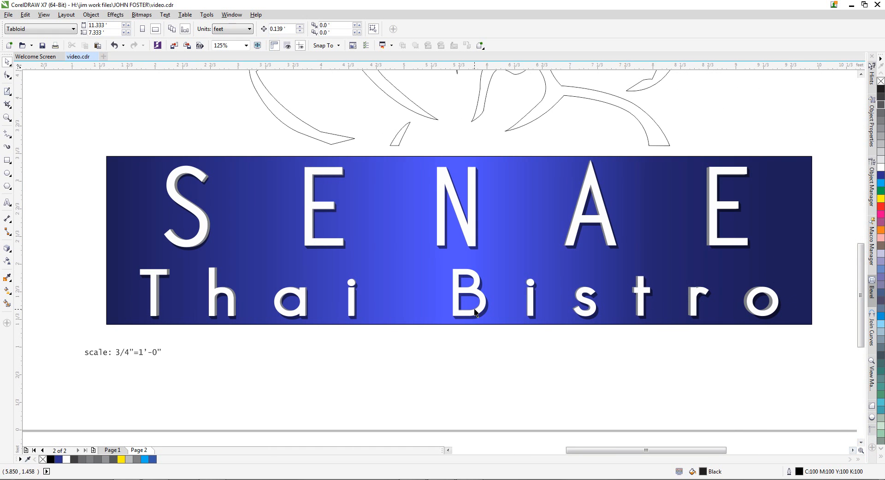
Try clearing the 3/4"=1'-0" value in the scale note below the sign, and undo the deletion
{"action": "left_click", "coordinate": [145, 354]}
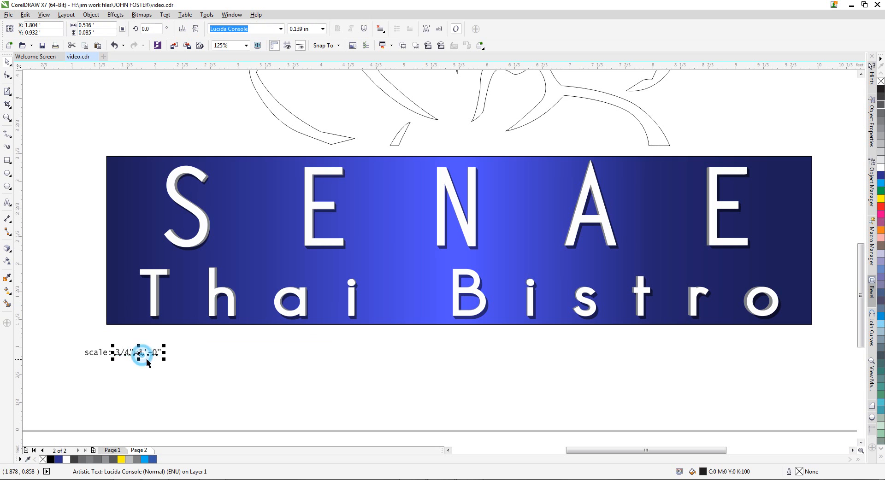
{"action": "left_click", "coordinate": [106, 353], "text": "shift"}
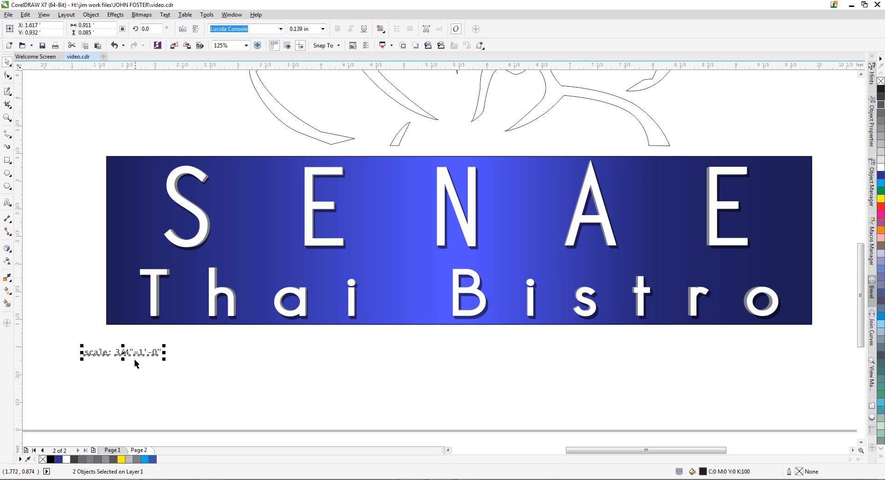
{"action": "key", "text": "ctrl+x"}
{"action": "left_click", "coordinate": [125, 355]}
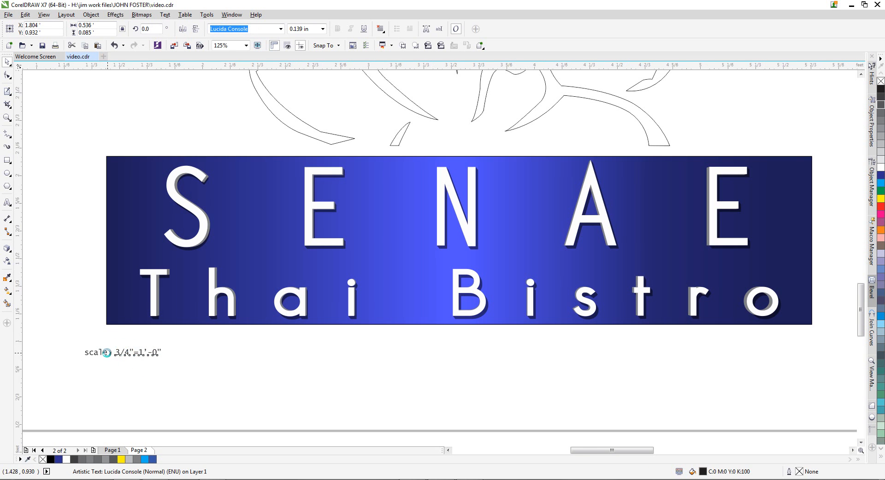
{"action": "scroll", "coordinate": [118, 356], "scroll_direction": "up", "scroll_amount": 2}
{"action": "left_click", "coordinate": [117, 358]}
{"action": "left_click", "coordinate": [149, 352]}
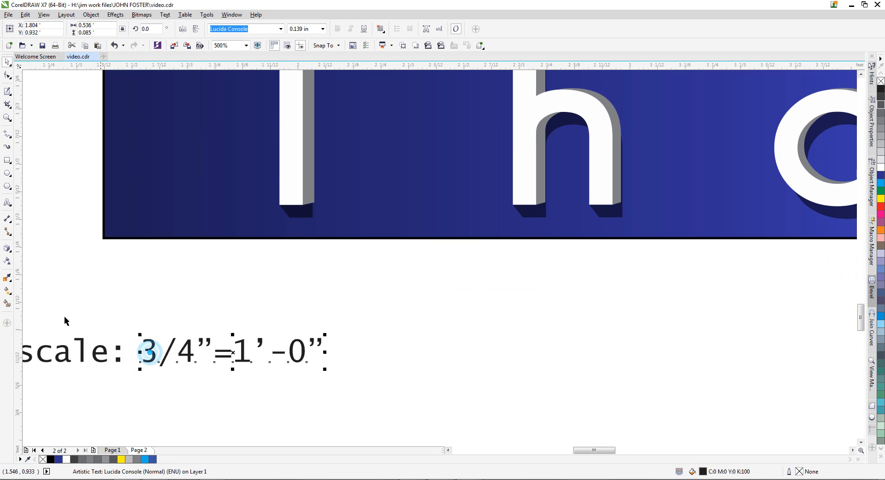
{"action": "left_click", "coordinate": [7, 203]}
{"action": "left_click_drag", "start_coordinate": [138, 351], "coordinate": [361, 362]}
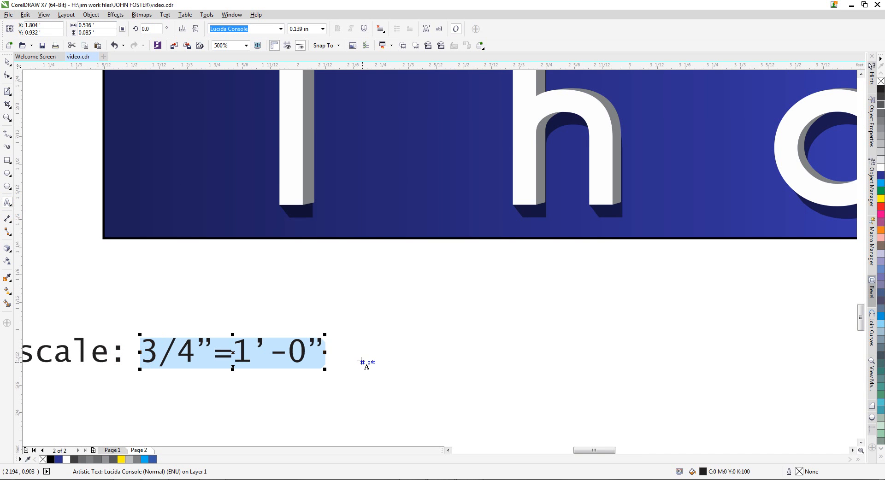
{"action": "key", "text": "BackSpace"}
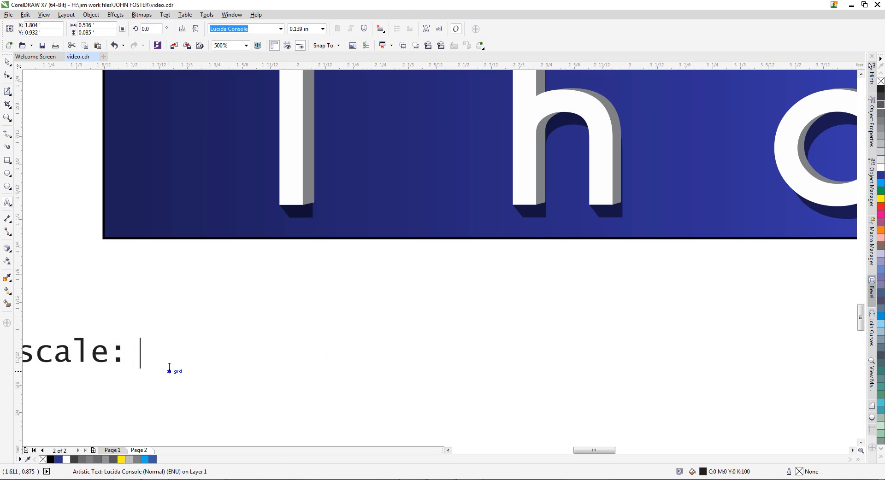
{"action": "key", "text": "ctrl+z"}
Set the drawing scale to 1-1/2" = 1'
{"action": "left_click", "coordinate": [7, 62]}
{"action": "left_click", "coordinate": [8, 91]}
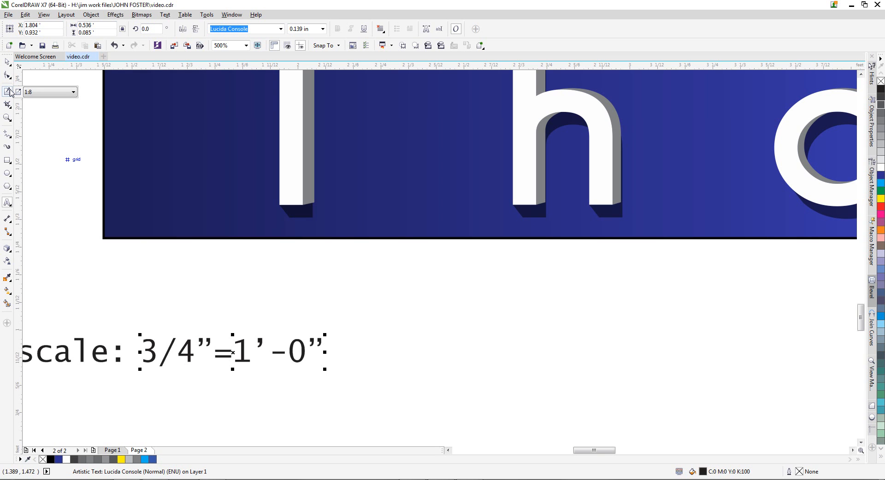
{"action": "left_click", "coordinate": [9, 92]}
{"action": "left_click", "coordinate": [9, 92]}
{"action": "left_click", "coordinate": [8, 92]}
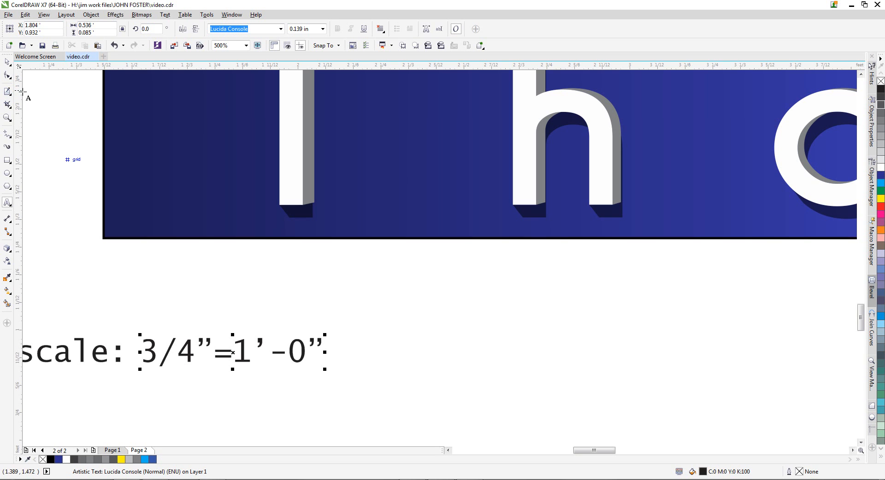
{"action": "left_click", "coordinate": [8, 91]}
{"action": "left_click", "coordinate": [40, 92]}
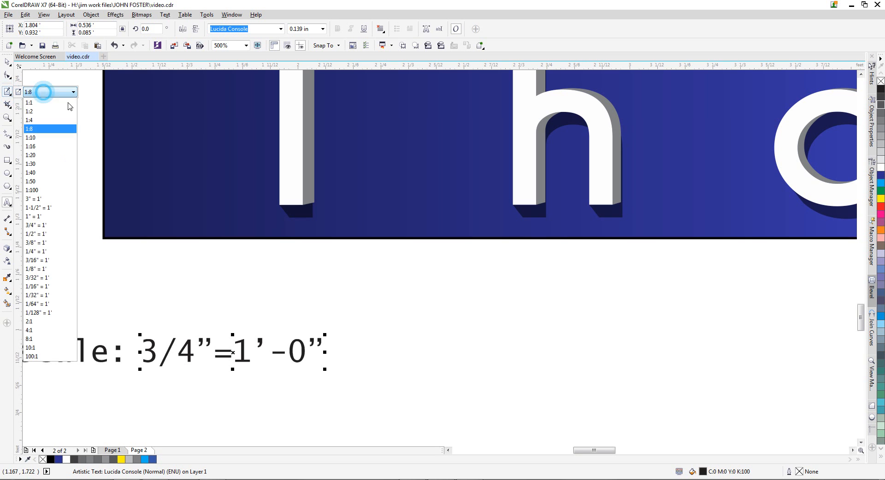
{"action": "left_click", "coordinate": [41, 206]}
Change the value in the scale note below the sign to 1-1/2"=1'-0"
{"action": "left_click", "coordinate": [7, 203]}
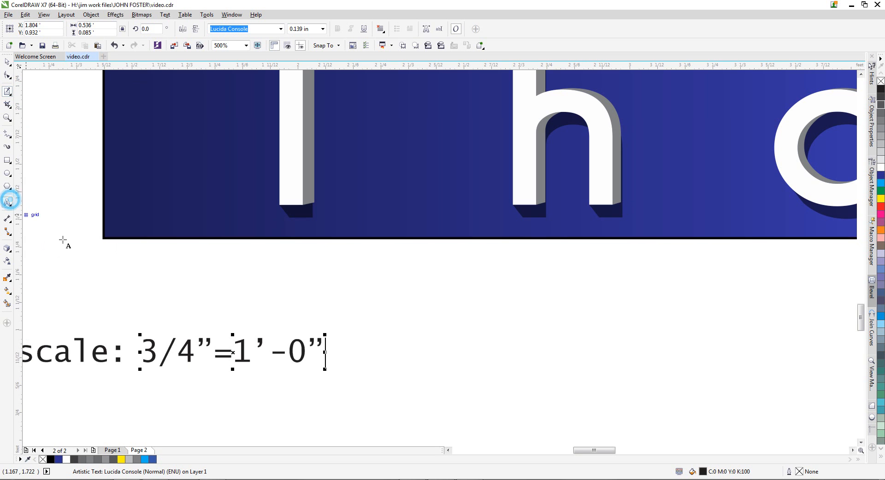
{"action": "left_click", "coordinate": [144, 347]}
{"action": "type", "text": "1"}
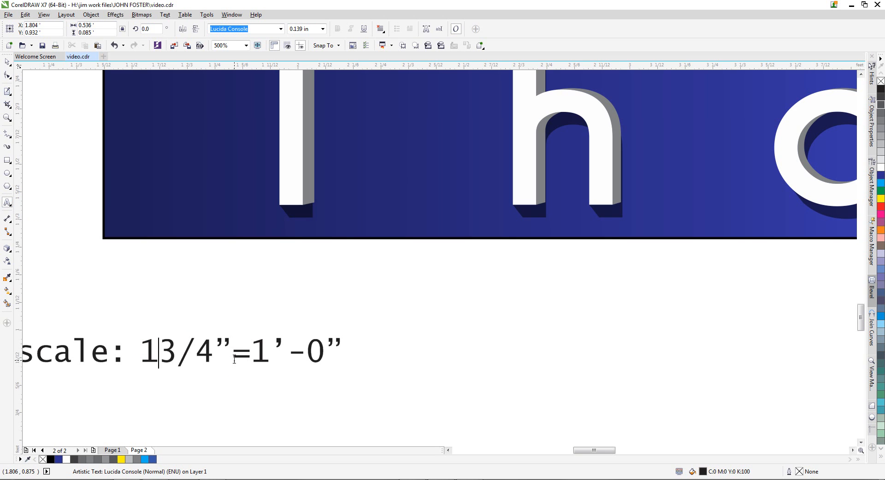
{"action": "left_click_drag", "start_coordinate": [218, 343], "coordinate": [162, 344]}
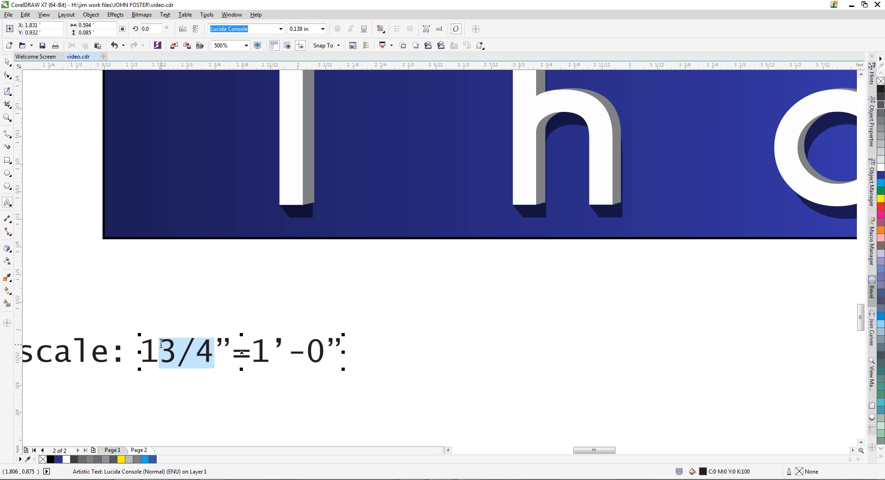
{"action": "type", "text": "-"}
{"action": "type", "text": "1/2"}
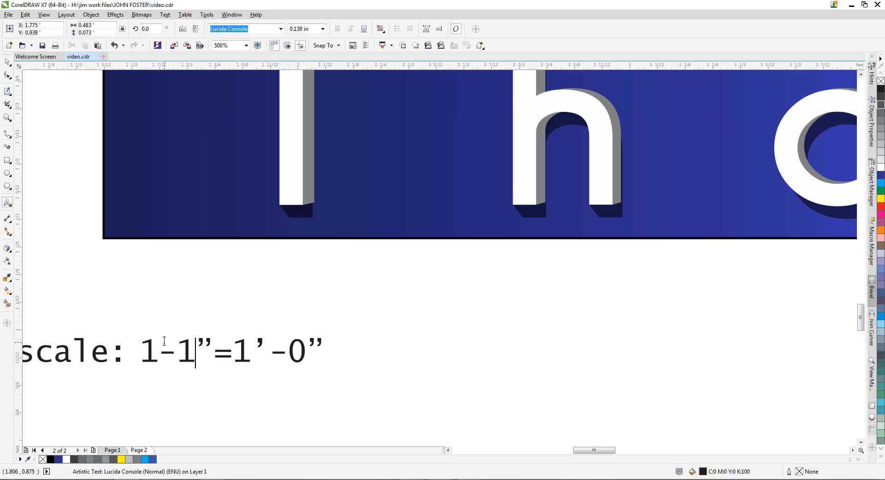
{"action": "left_click", "coordinate": [8, 62]}
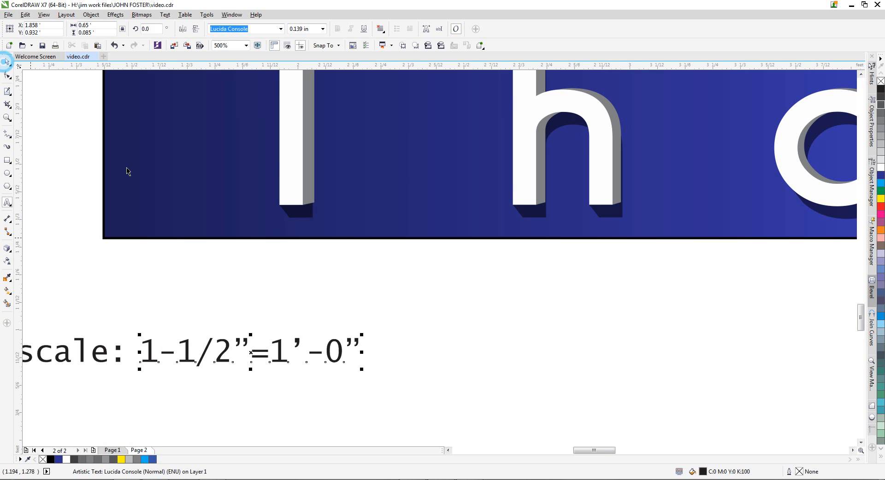
Cut the separate 1-1/2"=1'-0" value text from below the sign
{"action": "scroll", "coordinate": [253, 306], "scroll_direction": "down", "scroll_amount": 2}
{"action": "left_click_drag", "start_coordinate": [255, 324], "coordinate": [351, 330]}
{"action": "key", "text": "Escape"}
{"action": "key", "text": "Escape"}
{"action": "left_click", "coordinate": [7, 202]}
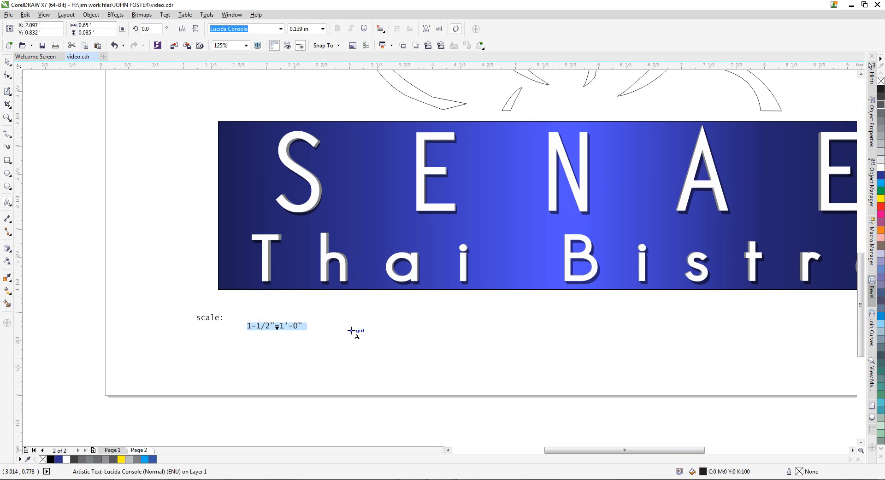
{"action": "key", "text": "Delete"}
Append 1-1/2"=1'-0" to the "scale:" text and move the combined note to the page's lower-left corner
{"action": "left_click", "coordinate": [214, 318]}
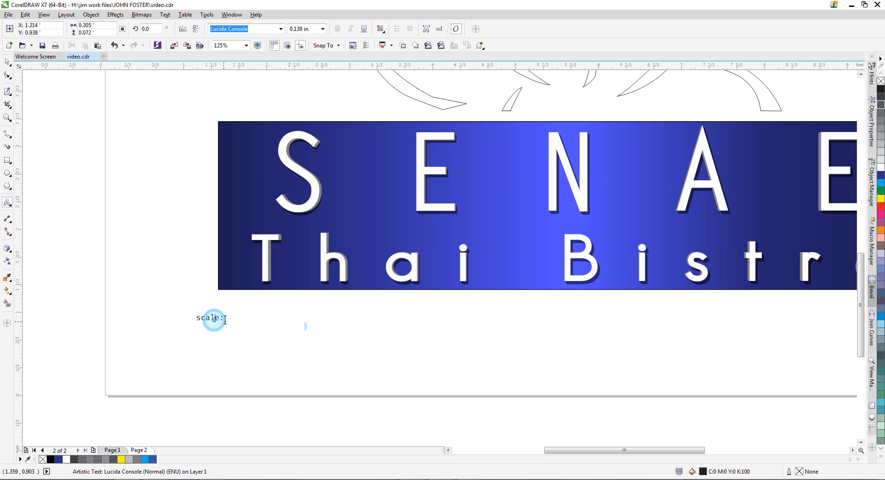
{"action": "left_click", "coordinate": [223, 318]}
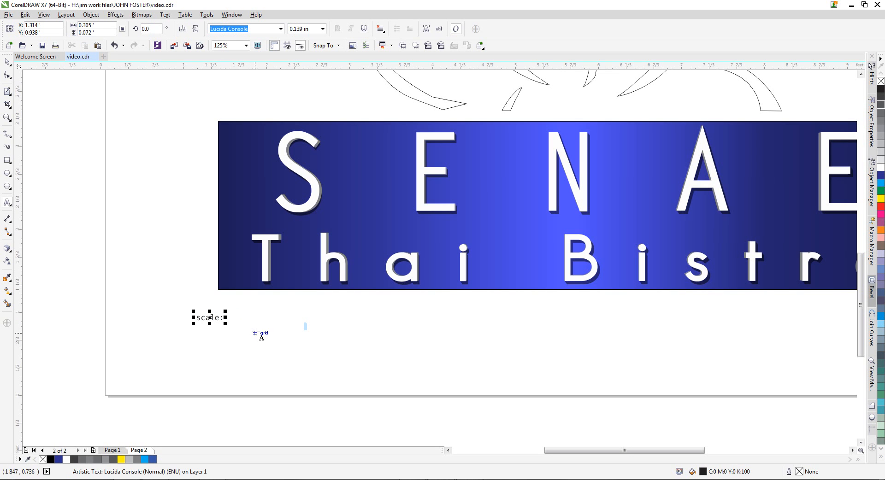
{"action": "left_click", "coordinate": [8, 61]}
{"action": "left_click", "coordinate": [202, 315]}
{"action": "left_click", "coordinate": [243, 321]}
{"action": "left_click_drag", "start_coordinate": [242, 319], "coordinate": [177, 358]}
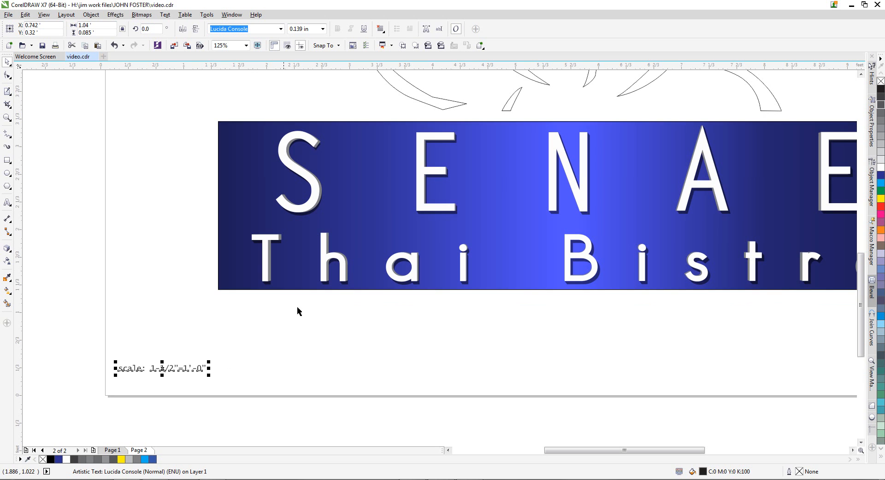
{"action": "left_click", "coordinate": [852, 450]}
{"action": "scroll", "coordinate": [863, 275], "scroll_direction": "up", "scroll_amount": 3}
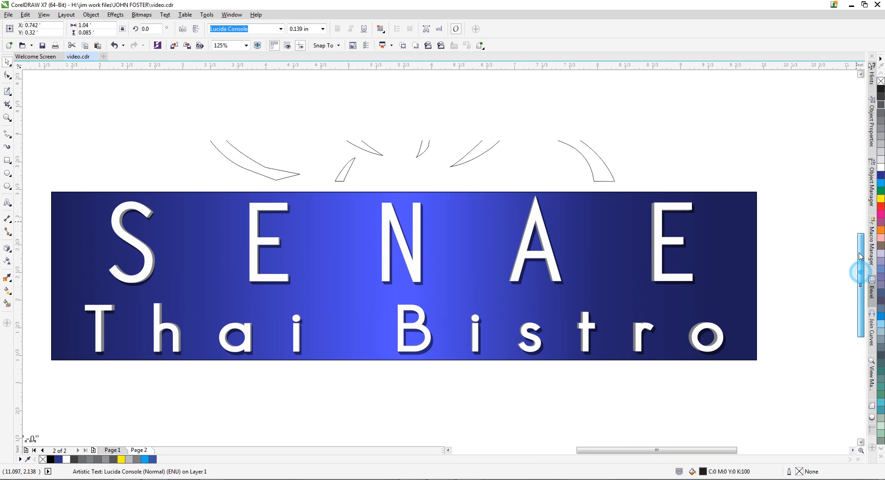
{"action": "left_click", "coordinate": [448, 450]}
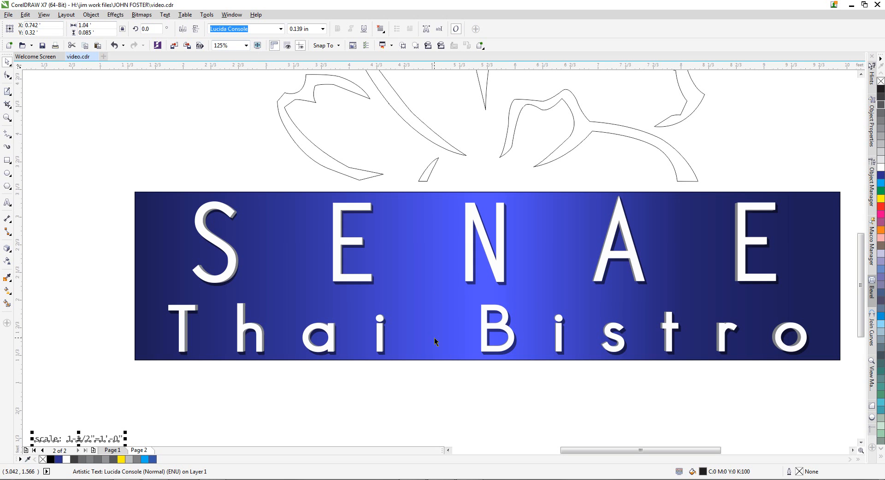
{"action": "left_click", "coordinate": [852, 450]}
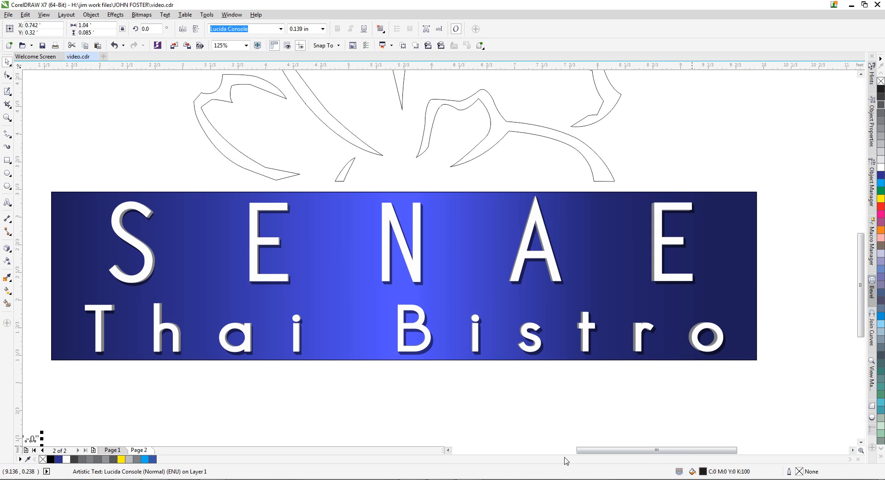
{"action": "left_click", "coordinate": [448, 450]}
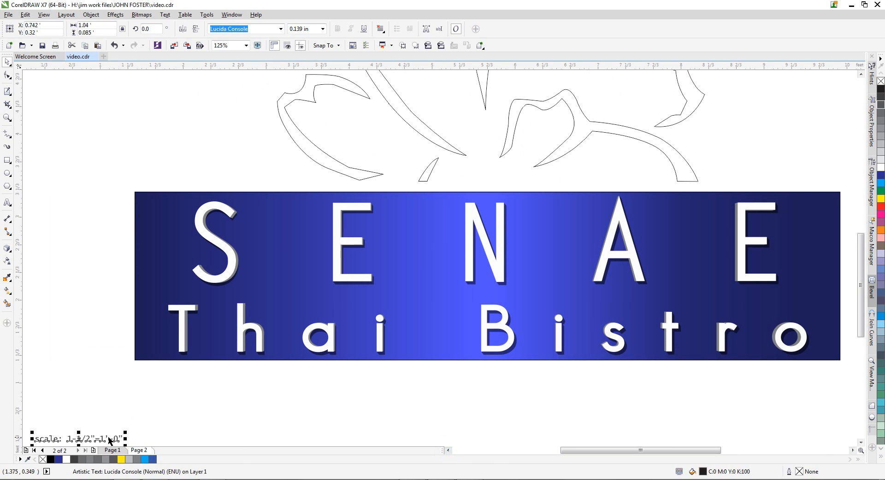
{"action": "left_click", "coordinate": [165, 384]}
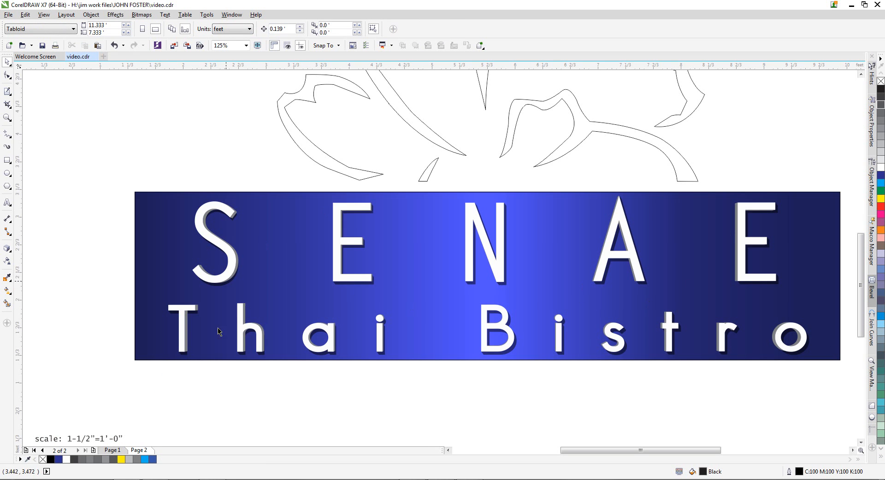
Move the yellow circle off the page, beside its right edge above the silver gradient swatch
{"action": "scroll", "coordinate": [219, 346], "scroll_direction": "down", "scroll_amount": 2}
{"action": "left_click_drag", "start_coordinate": [144, 171], "coordinate": [603, 148]}
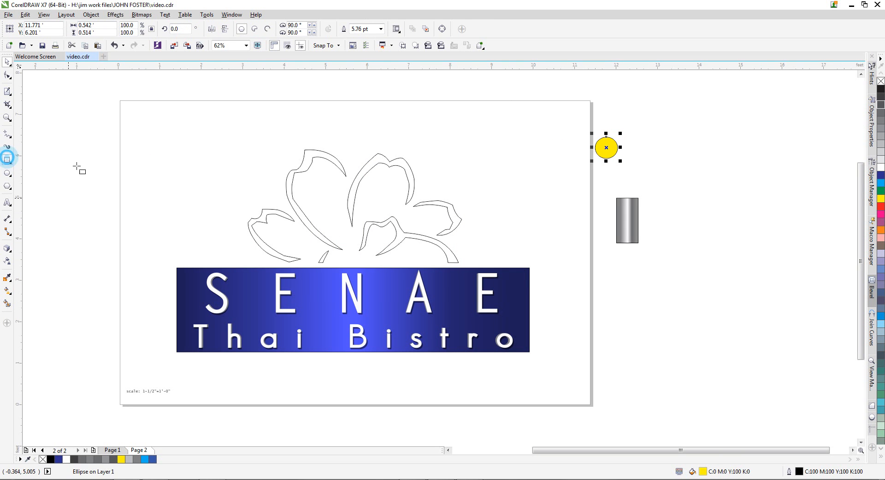
Draw a background rectangle about 10.53 by 6.4 feet around the sign, send it behind everything and shift it slightly down
{"action": "left_click", "coordinate": [7, 159]}
{"action": "left_click_drag", "start_coordinate": [137, 118], "coordinate": [574, 383]}
{"action": "left_click", "coordinate": [7, 61]}
{"action": "key", "text": "shift+Page_Down"}
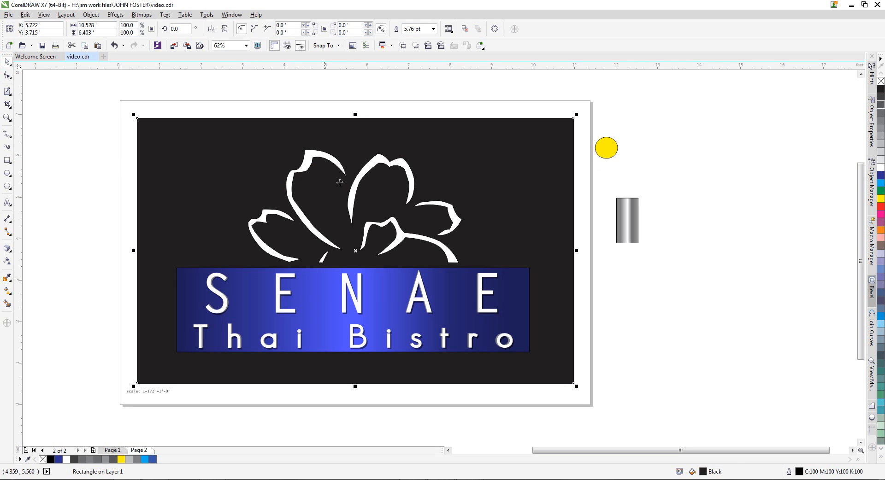
{"action": "left_click_drag", "start_coordinate": [340, 182], "coordinate": [341, 184]}
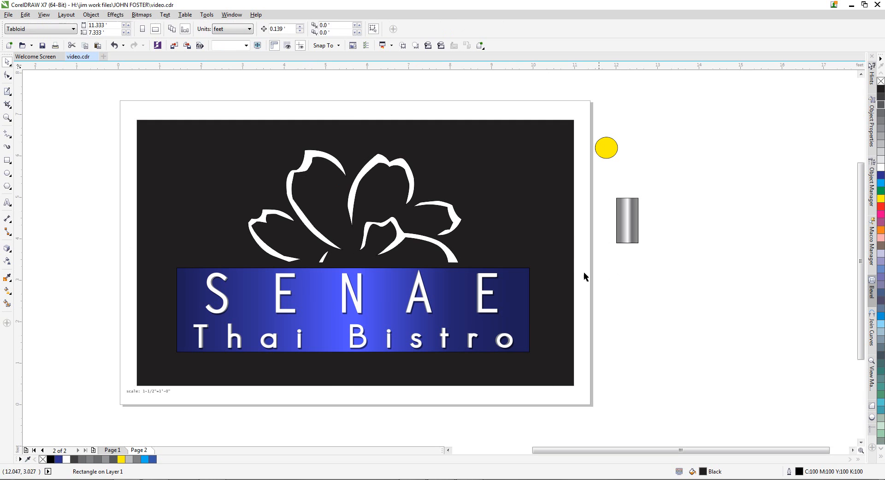
Fill the background rectangle with Brown
{"action": "left_click", "coordinate": [880, 456]}
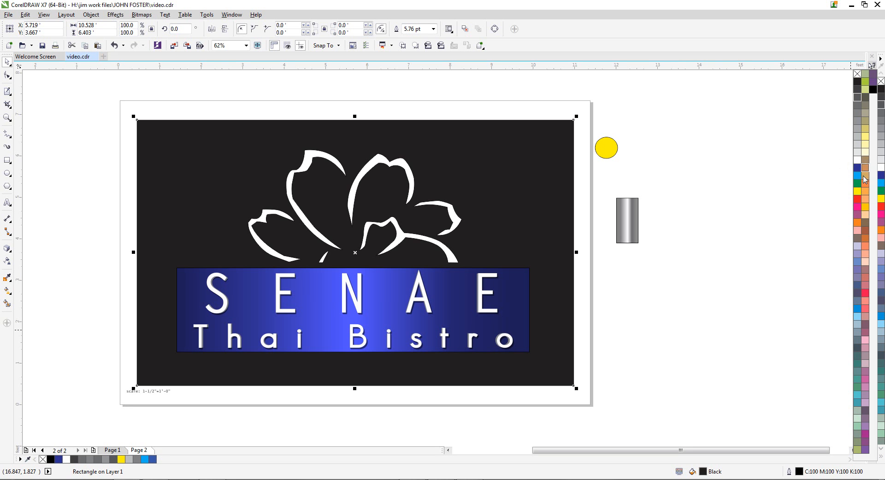
{"action": "left_click", "coordinate": [864, 160]}
Try to mix white into the background rectangle's brown fill
{"action": "left_click", "coordinate": [63, 459]}
{"action": "left_click", "coordinate": [65, 459]}
{"action": "left_click", "coordinate": [65, 460]}
{"action": "left_click", "coordinate": [67, 459]}
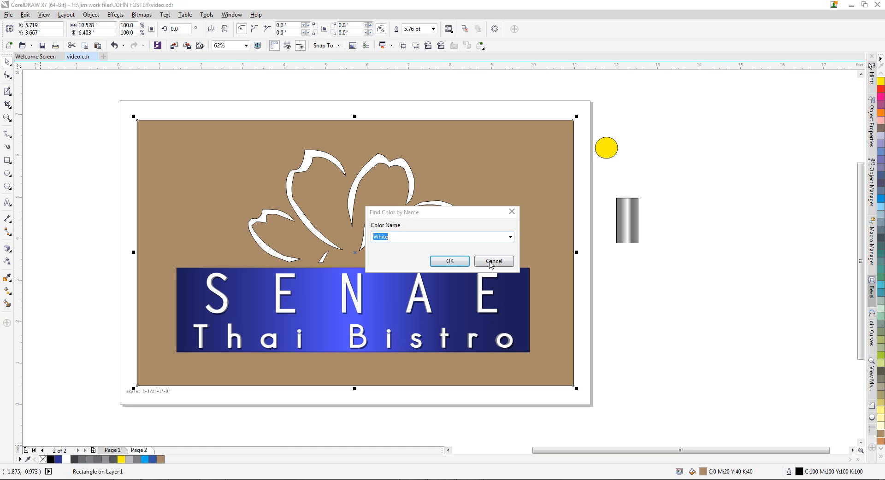
{"action": "left_click", "coordinate": [490, 261]}
{"action": "double_click", "coordinate": [67, 459]}
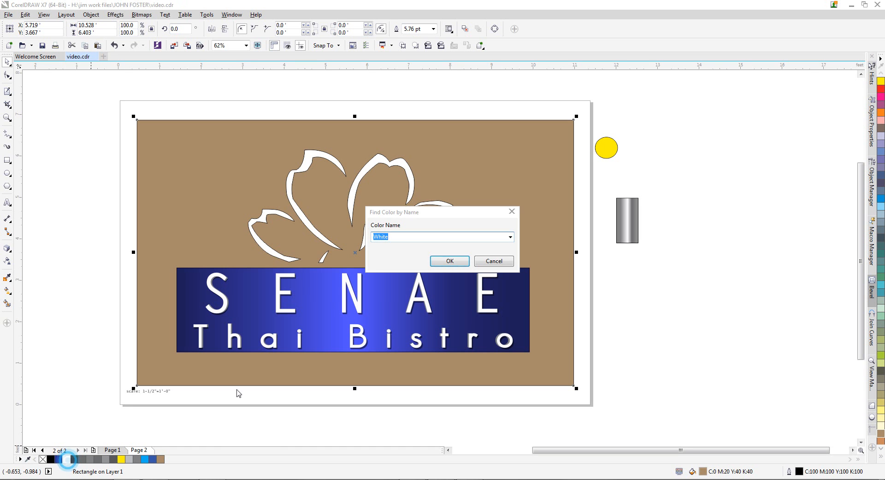
{"action": "left_click", "coordinate": [480, 262]}
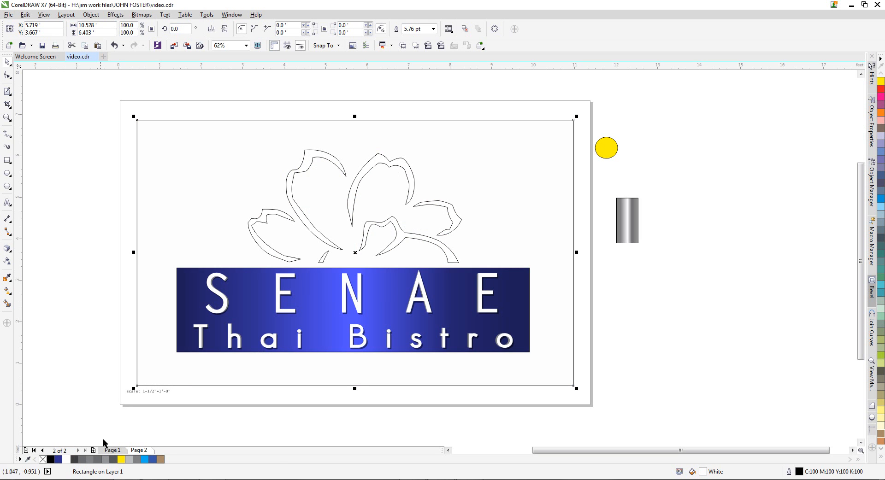
Refill the background rectangle with Brown and blend in white to reach C0 M12 Y24 K24
{"action": "left_click", "coordinate": [160, 459]}
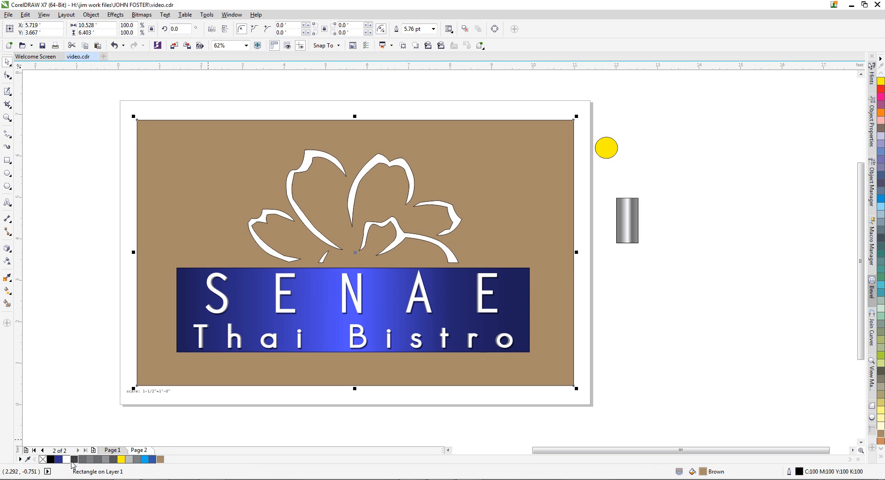
{"action": "left_click", "coordinate": [67, 459], "text": "ctrl"}
{"action": "left_click", "coordinate": [66, 459], "text": "ctrl"}
{"action": "left_click", "coordinate": [66, 459], "text": "ctrl"}
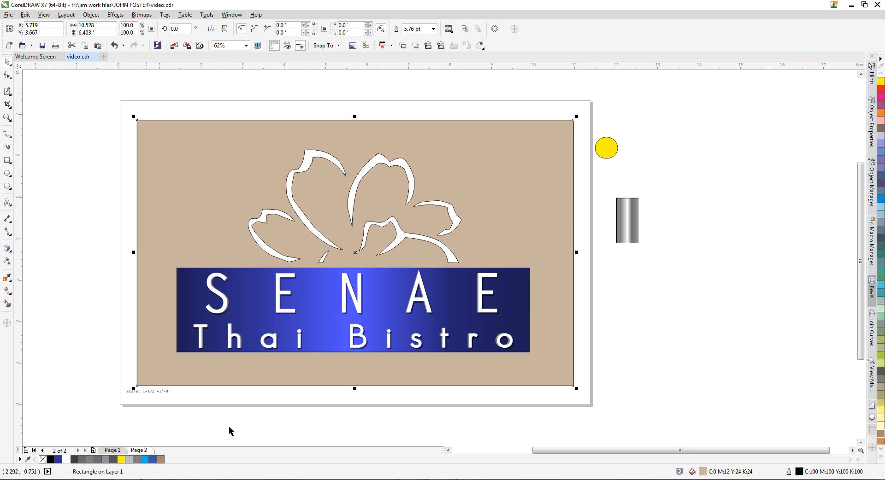
Blend a little C0 M20 Y20 K60 brown into the rectangle's tan fill to reach C0 M13 Y23 K31, and remove its outline
{"action": "left_click", "coordinate": [881, 128]}
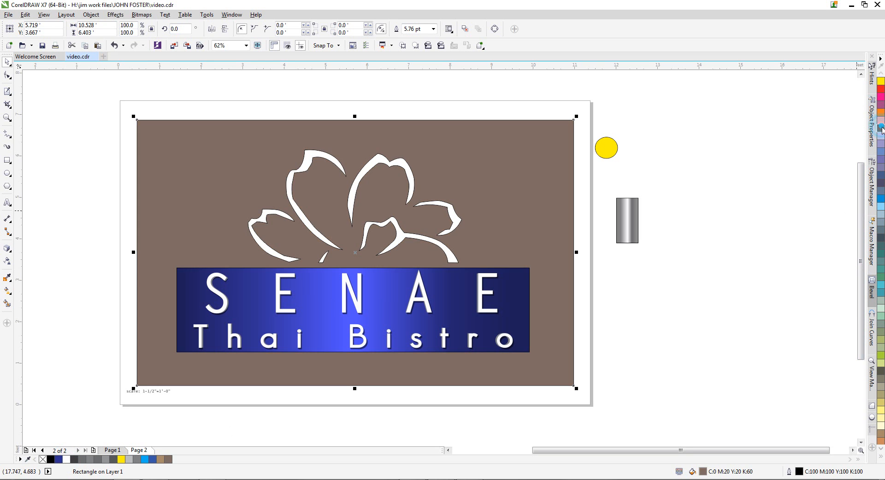
{"action": "key", "text": "ctrl+z"}
{"action": "left_click", "coordinate": [879, 128], "text": "ctrl"}
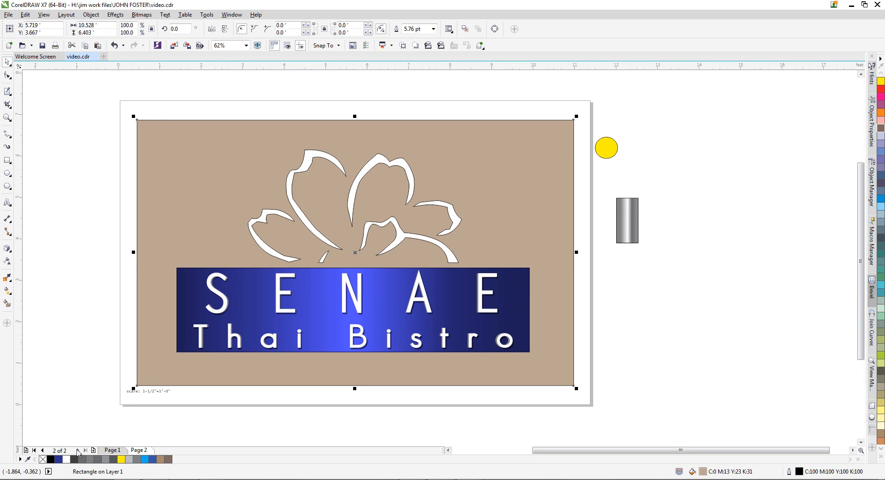
{"action": "right_click", "coordinate": [43, 460]}
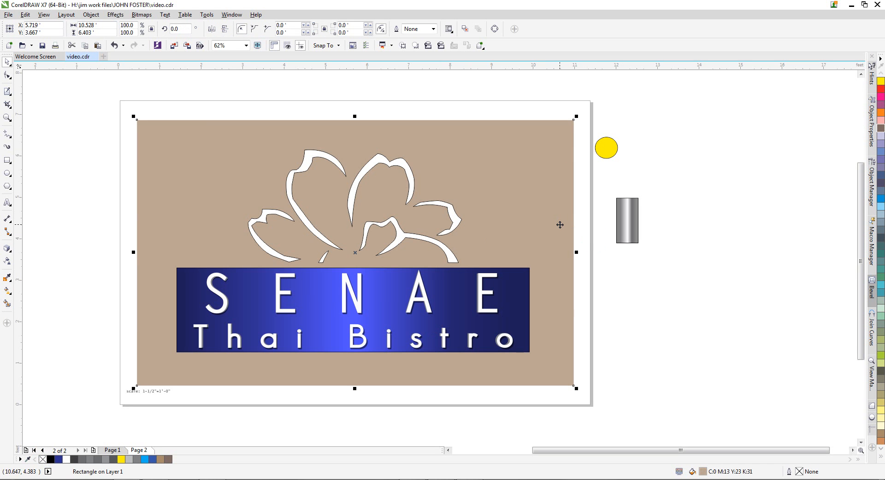
Convert the tan background rectangle to a 150 dpi RGB bitmap with anti-aliasing and a transparent background
{"action": "left_click", "coordinate": [141, 14]}
{"action": "left_click", "coordinate": [152, 26]}
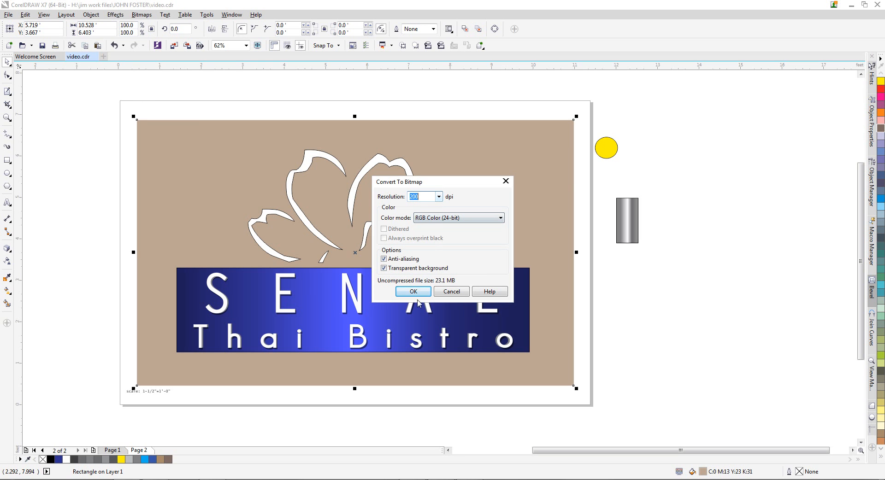
{"action": "left_click", "coordinate": [438, 196]}
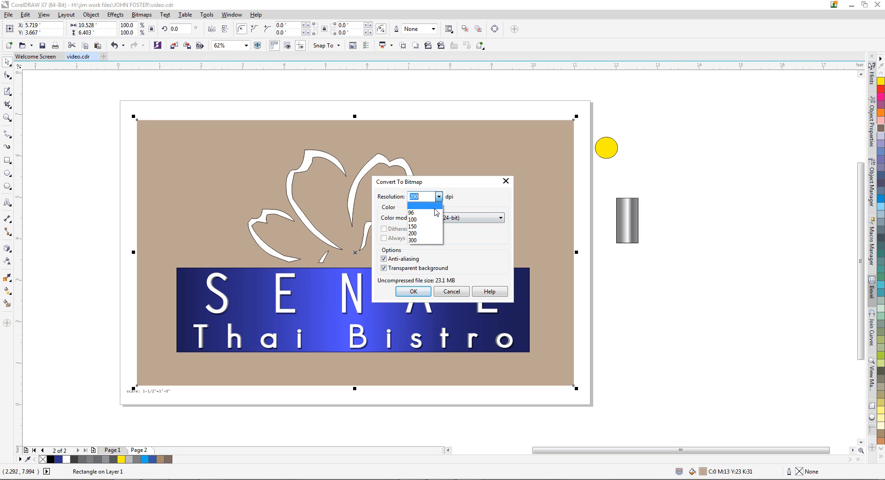
{"action": "left_click", "coordinate": [417, 225]}
{"action": "left_click", "coordinate": [413, 291]}
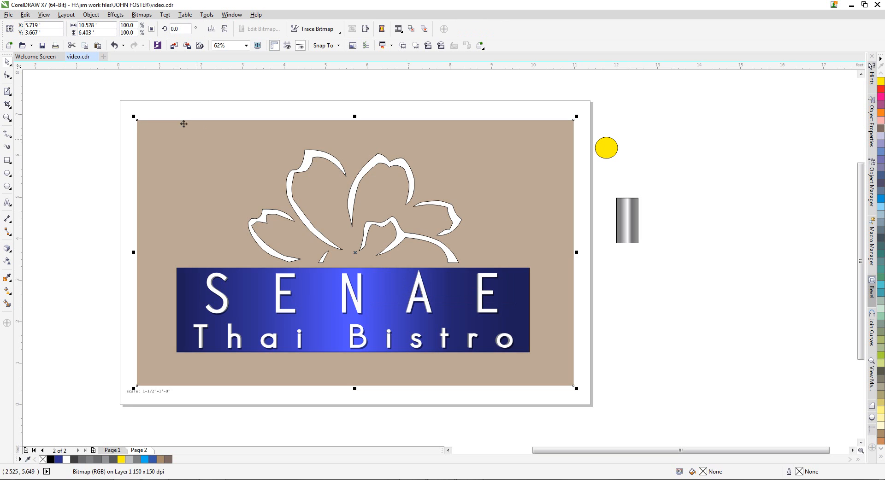
Apply the Stone texture to the background bitmap with roughness 66, detail 70 and light direction 315
{"action": "scroll", "coordinate": [156, 152], "scroll_direction": "up", "scroll_amount": 3}
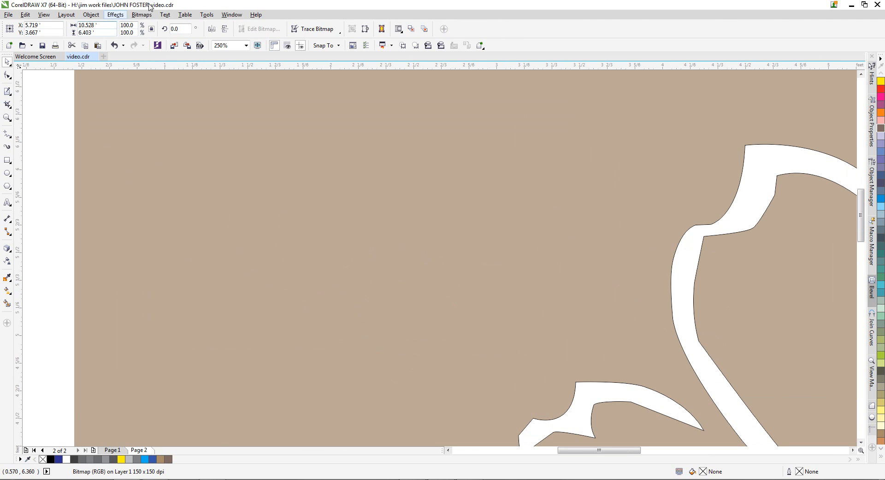
{"action": "left_click", "coordinate": [139, 14]}
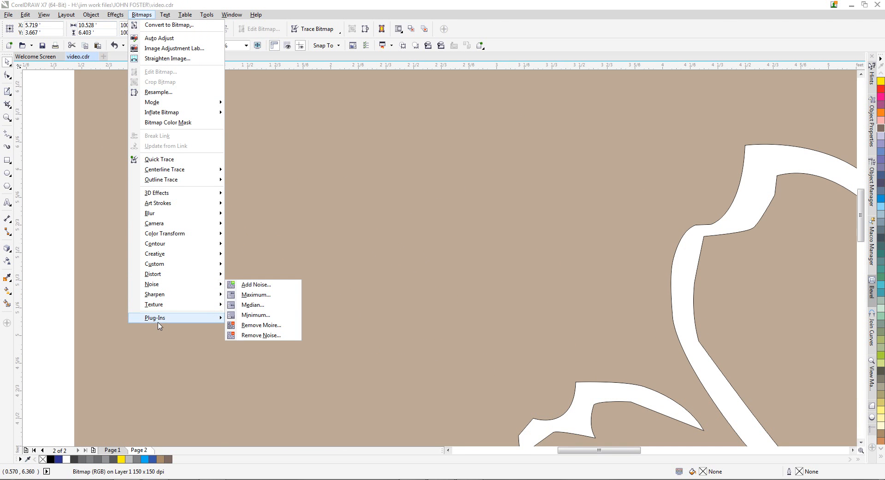
{"action": "mouse_move", "coordinate": [190, 305]}
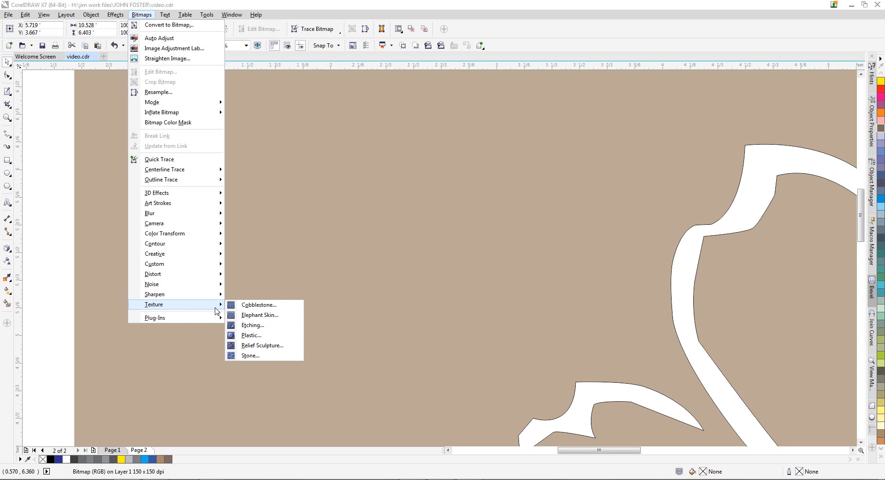
{"action": "left_click", "coordinate": [249, 355]}
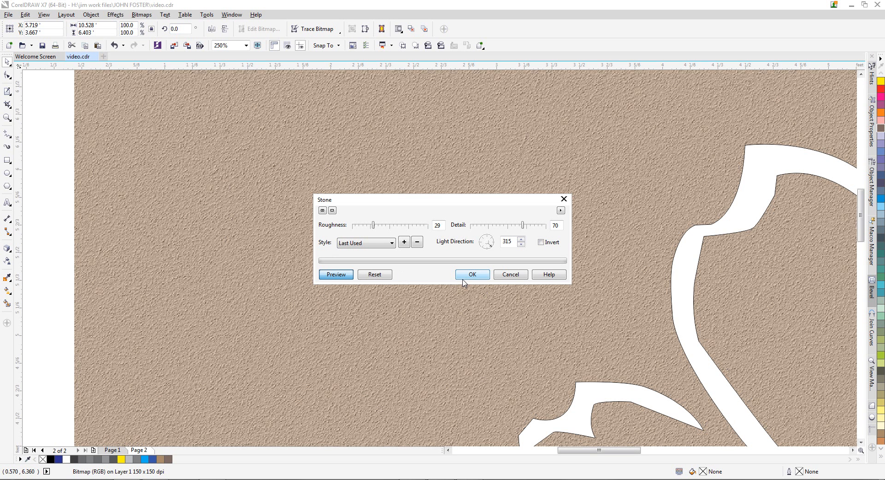
{"action": "left_click_drag", "start_coordinate": [371, 228], "coordinate": [402, 226]}
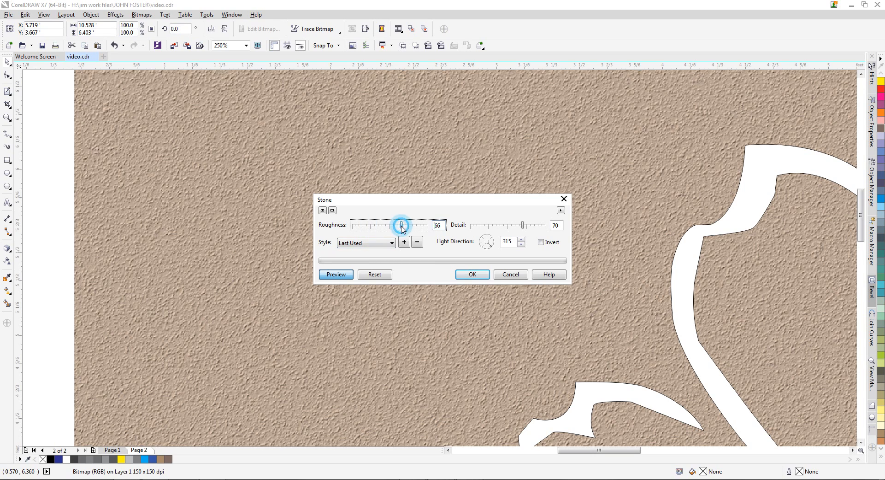
{"action": "left_click", "coordinate": [470, 276]}
{"action": "left_click", "coordinate": [34, 123]}
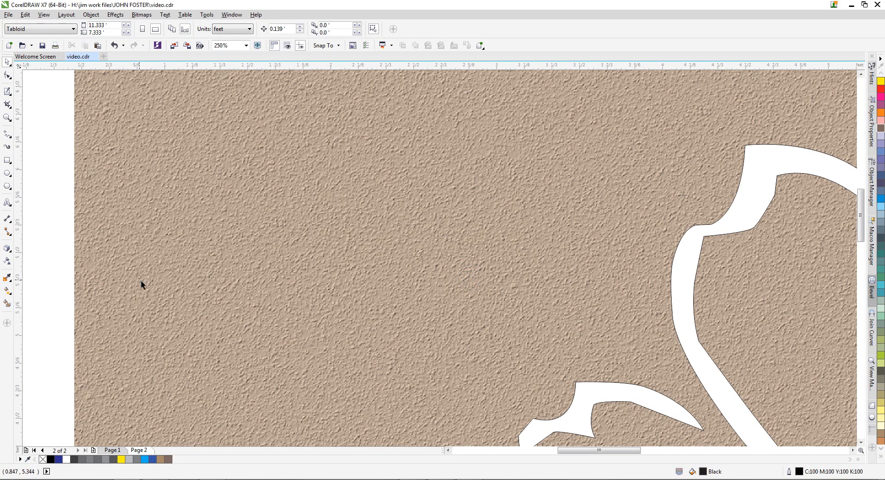
Select the object beneath the stone-textured background, pull it upward and delete it
{"action": "scroll", "coordinate": [247, 282], "scroll_direction": "down", "scroll_amount": 4}
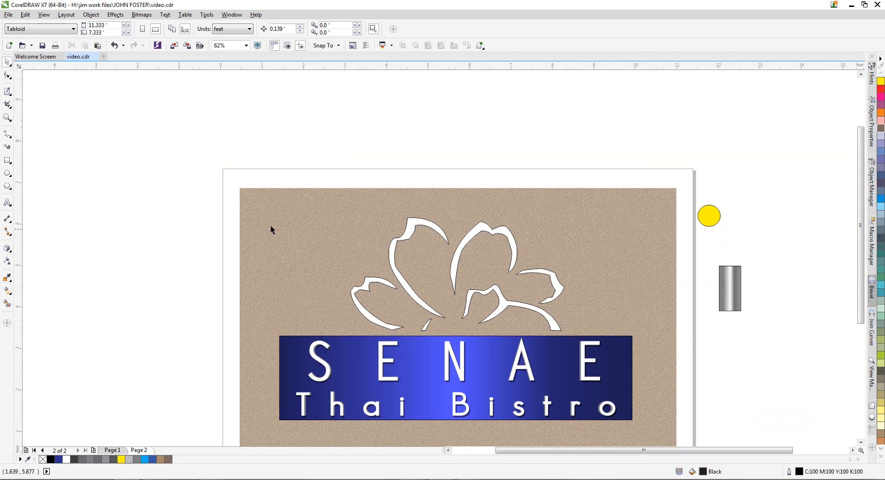
{"action": "left_click", "coordinate": [255, 210]}
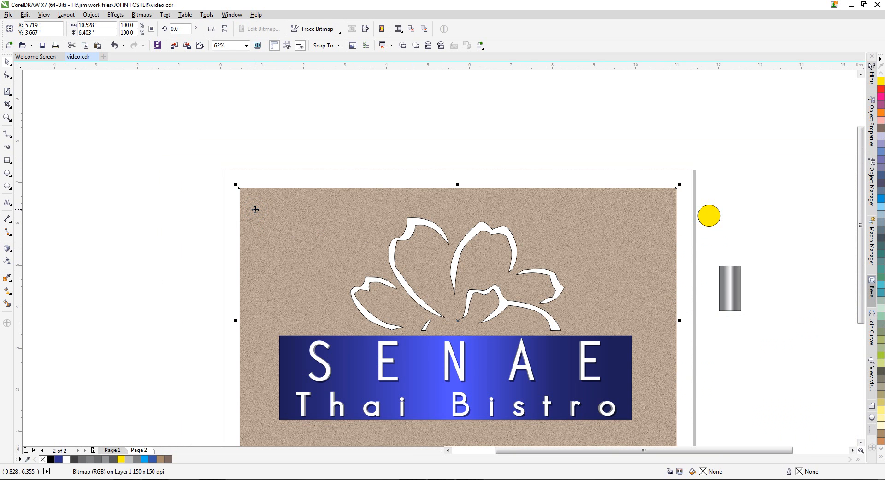
{"action": "left_click", "coordinate": [256, 153]}
{"action": "left_click", "coordinate": [267, 216]}
{"action": "left_click", "coordinate": [266, 215], "text": "alt"}
{"action": "left_click_drag", "start_coordinate": [457, 322], "coordinate": [451, 205]}
{"action": "key", "text": "Delete"}
Lock the stone-textured background bitmap in place
{"action": "left_click", "coordinate": [277, 243]}
{"action": "right_click", "coordinate": [340, 221]}
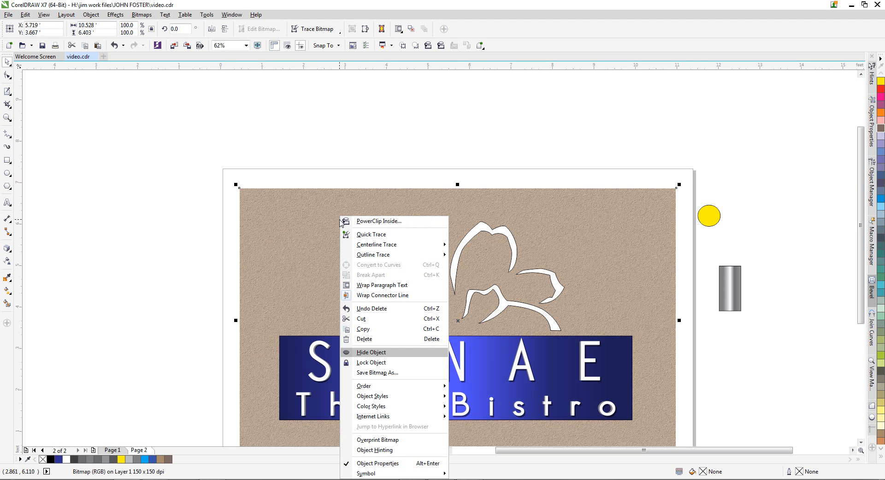
{"action": "left_click", "coordinate": [375, 363]}
{"action": "left_click", "coordinate": [531, 155]}
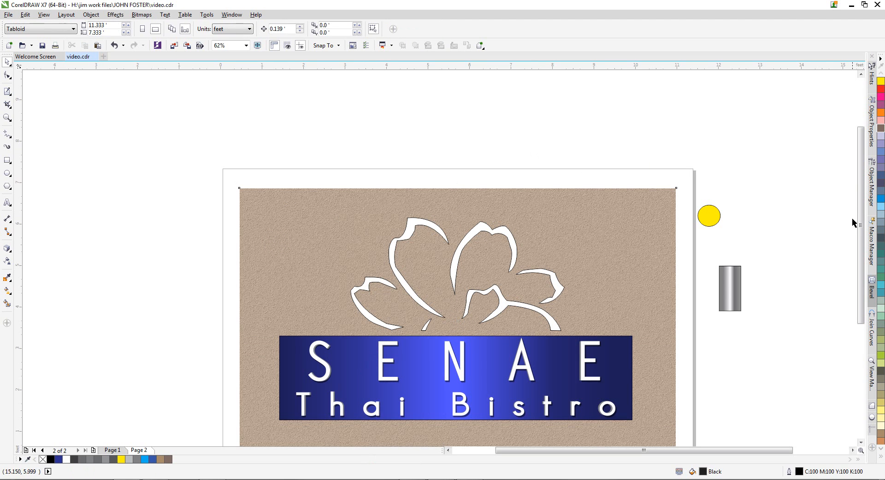
{"action": "scroll", "coordinate": [859, 202], "scroll_direction": "down", "scroll_amount": 3}
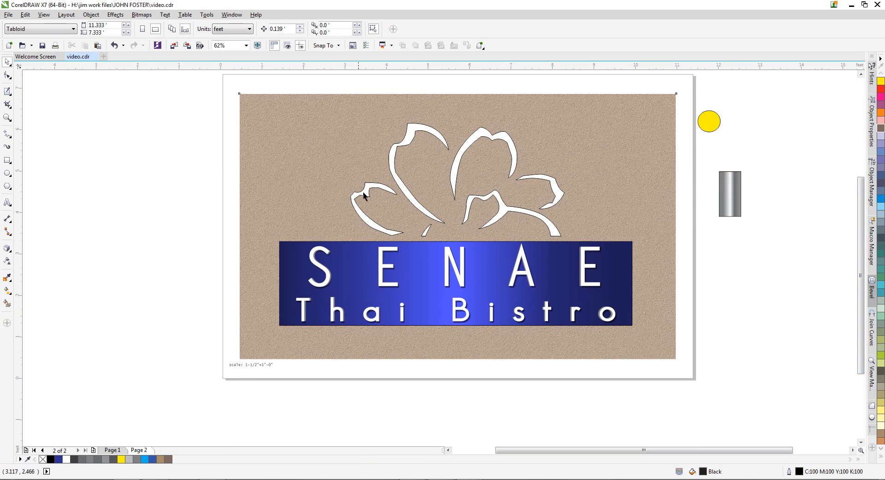
Move the flower artwork and the blue sign panel with its lettering straight up about 0.32 ft together
{"action": "left_click_drag", "start_coordinate": [200, 98], "coordinate": [645, 339]}
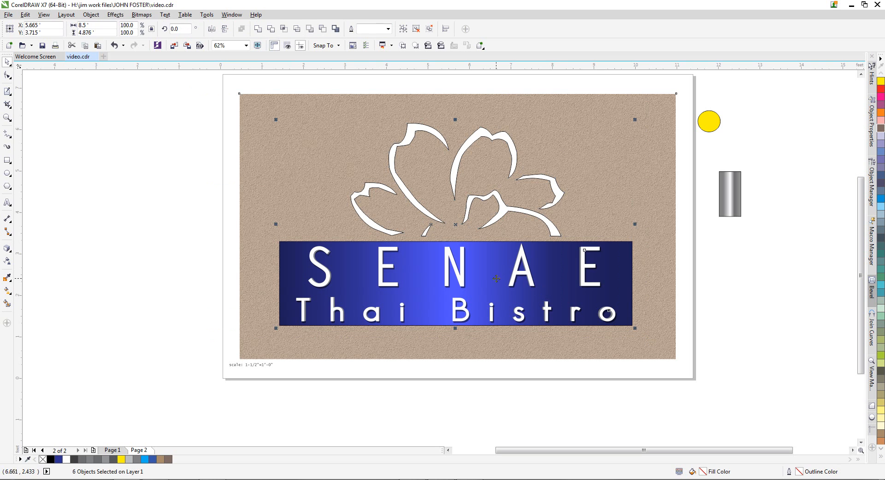
{"action": "left_click_drag", "start_coordinate": [496, 271], "coordinate": [492, 271]}
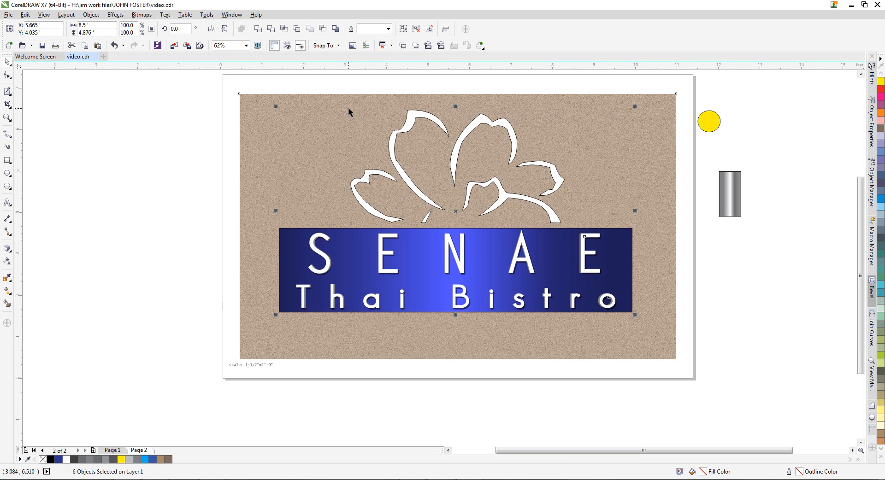
Unlock the stone-textured background and stretch it evenly about its centre to about 6.89 ft tall
{"action": "right_click", "coordinate": [242, 105]}
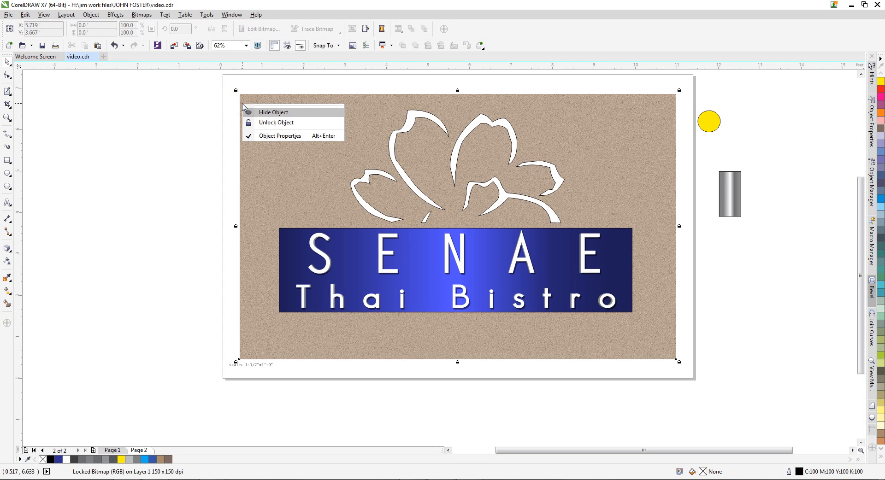
{"action": "left_click", "coordinate": [272, 123]}
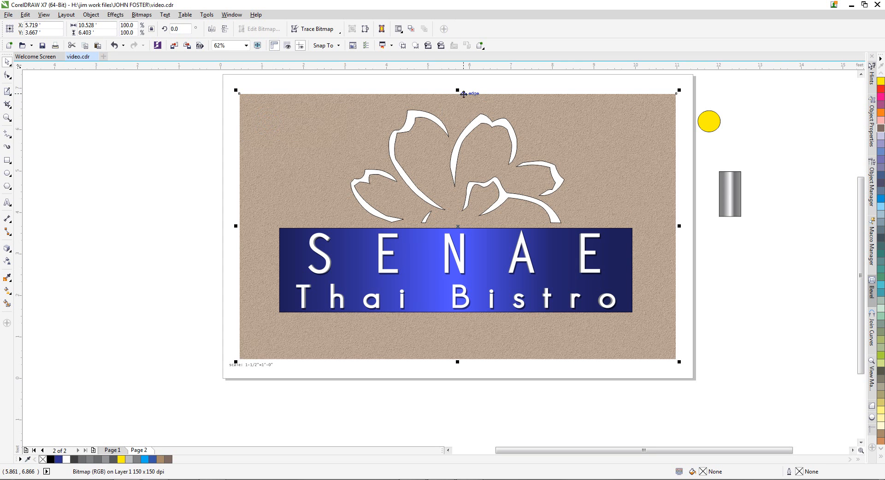
{"action": "left_click_drag", "start_coordinate": [458, 90], "coordinate": [457, 81]}
{"action": "left_click", "coordinate": [231, 223]}
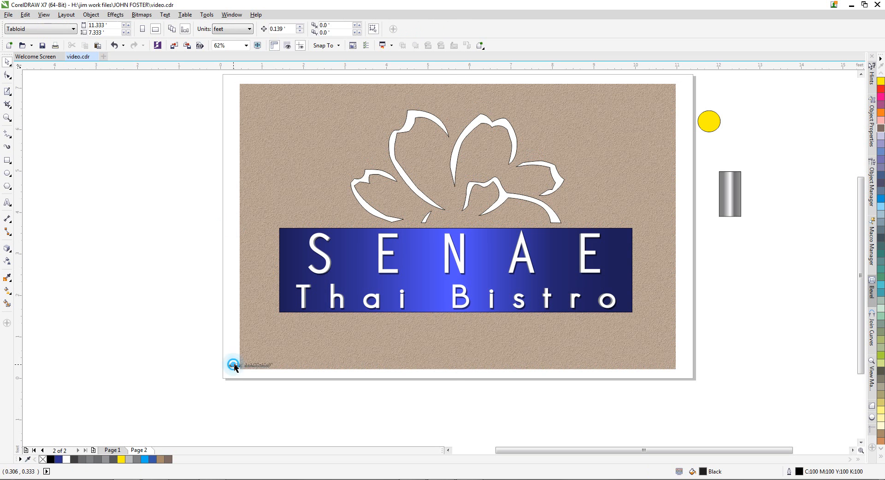
Move the scale note into the background's lower-left corner and lock the stone-textured background in place
{"action": "left_click", "coordinate": [258, 361]}
{"action": "left_click_drag", "start_coordinate": [258, 362], "coordinate": [257, 363]}
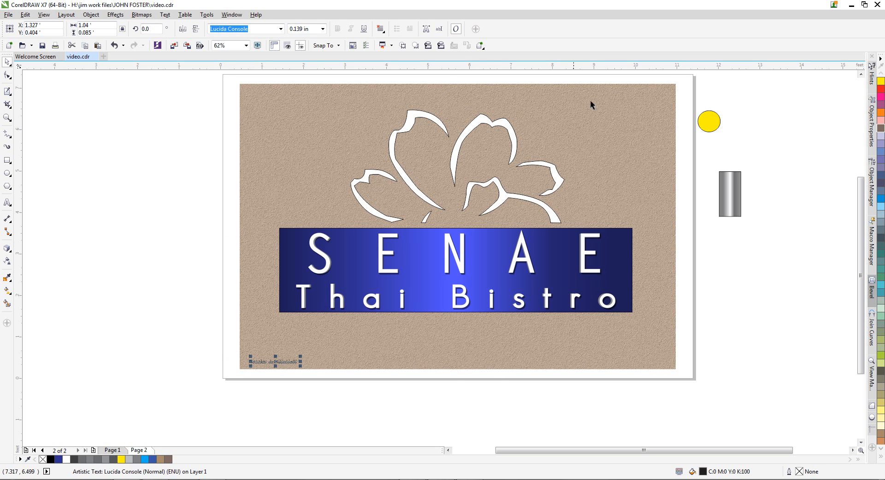
{"action": "left_click", "coordinate": [612, 103]}
{"action": "right_click", "coordinate": [616, 105]}
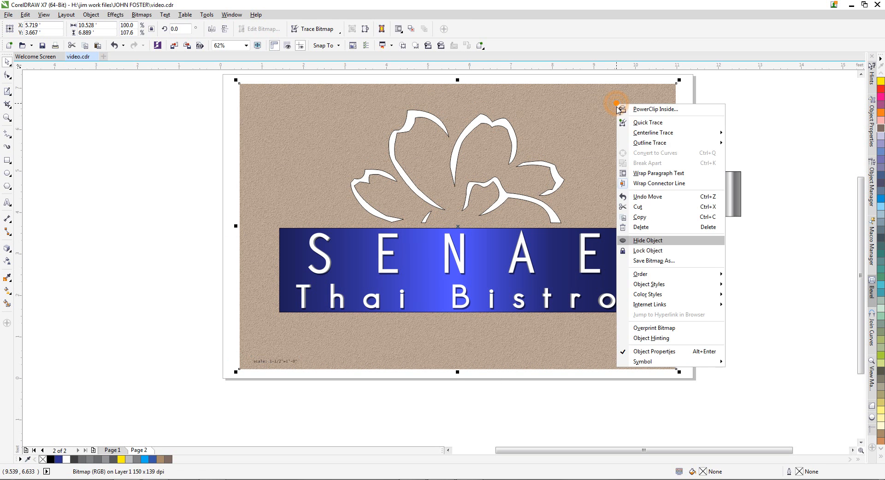
{"action": "left_click", "coordinate": [639, 252]}
{"action": "left_click", "coordinate": [678, 195]}
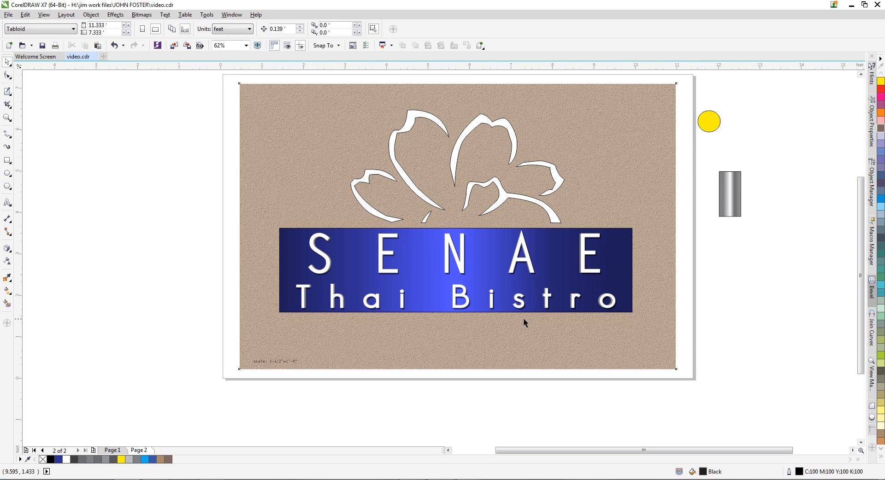
Draw a rectangle about 8.49 ft wide and 0.35 ft high directly beneath the blue panel, matching its width
{"action": "left_click", "coordinate": [7, 161]}
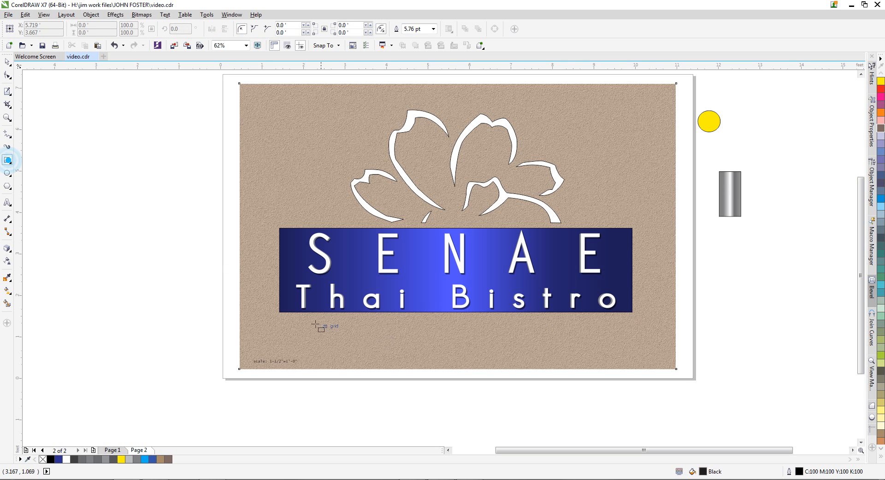
{"action": "left_click_drag", "start_coordinate": [280, 313], "coordinate": [631, 327]}
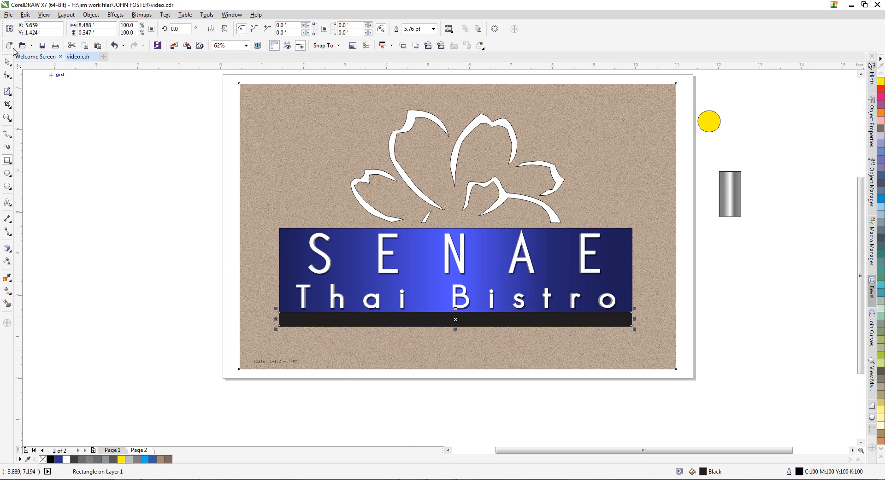
{"action": "left_click", "coordinate": [7, 62]}
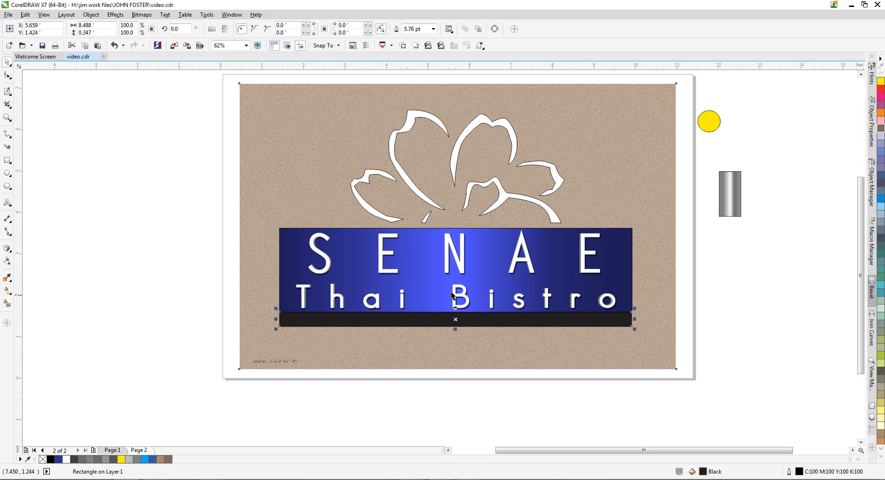
Apply a single-arc envelope to the new rectangle, bowing its lower edge down to an overall height of about 0.99 ft
{"action": "left_click", "coordinate": [8, 118]}
{"action": "left_click_drag", "start_coordinate": [252, 226], "coordinate": [766, 402]}
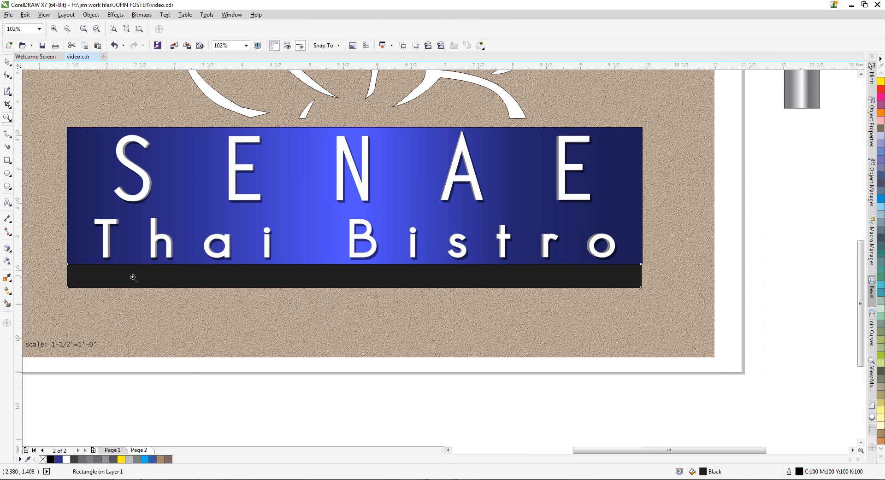
{"action": "left_click", "coordinate": [10, 248]}
{"action": "left_click", "coordinate": [20, 292]}
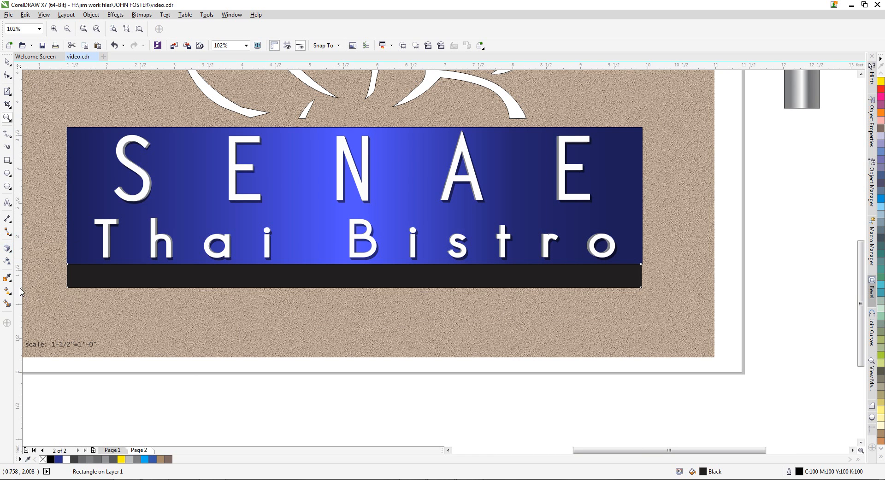
{"action": "left_click", "coordinate": [10, 255]}
{"action": "left_click", "coordinate": [20, 292]}
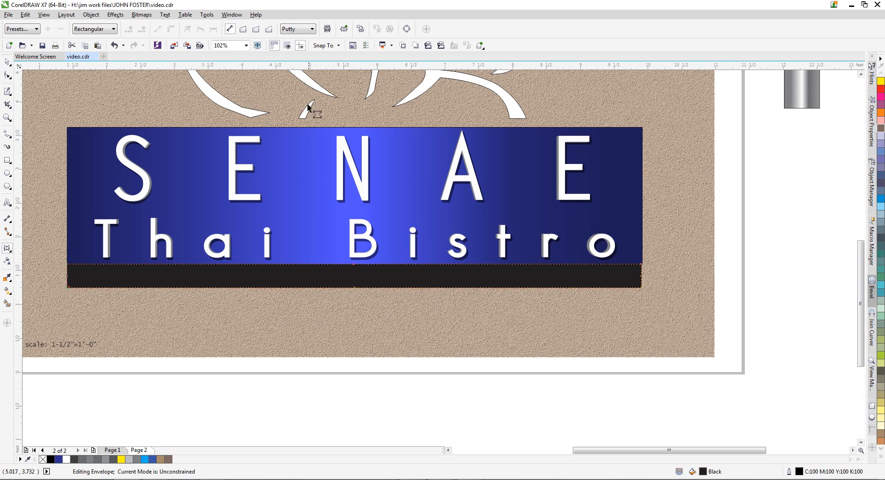
{"action": "left_click", "coordinate": [256, 29]}
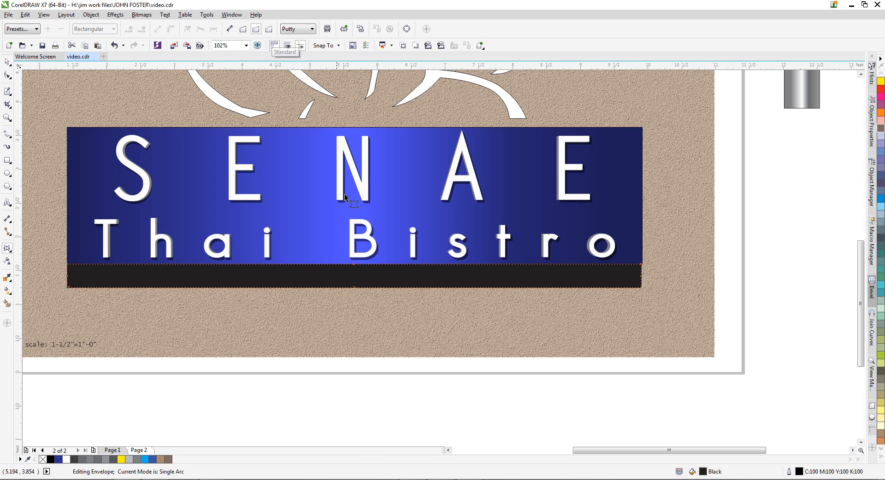
{"action": "left_click_drag", "start_coordinate": [354, 287], "coordinate": [355, 328]}
{"action": "left_click_drag", "start_coordinate": [357, 331], "coordinate": [353, 328]}
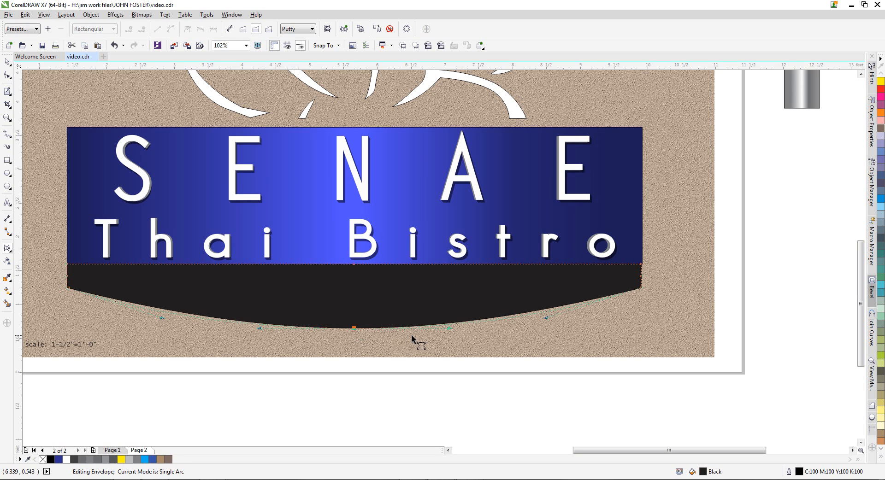
{"action": "left_click", "coordinate": [354, 328]}
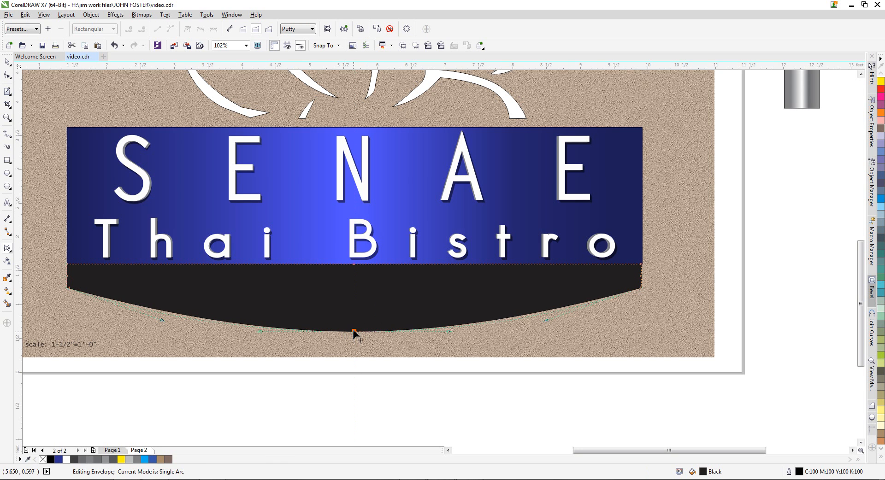
{"action": "left_click", "coordinate": [7, 62]}
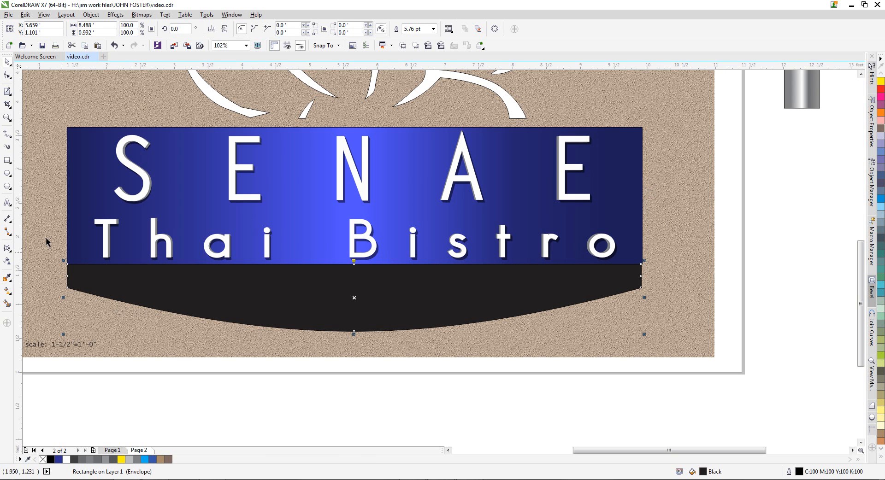
Draw a small rectangle about 0.43 ft by 0.65 ft on the wall beside the blue panel's right edge
{"action": "left_click", "coordinate": [7, 160]}
{"action": "left_click_drag", "start_coordinate": [657, 137], "coordinate": [687, 183]}
{"action": "left_click", "coordinate": [8, 62]}
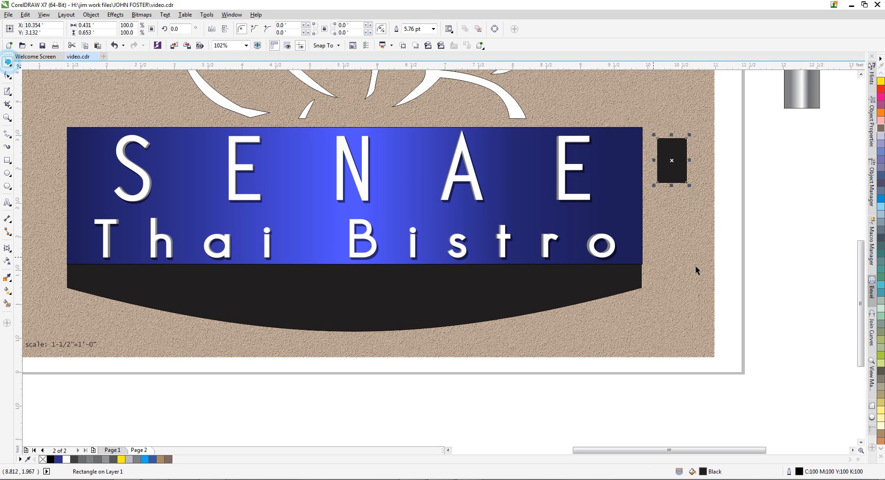
{"action": "left_click", "coordinate": [701, 262]}
{"action": "left_click", "coordinate": [667, 160]}
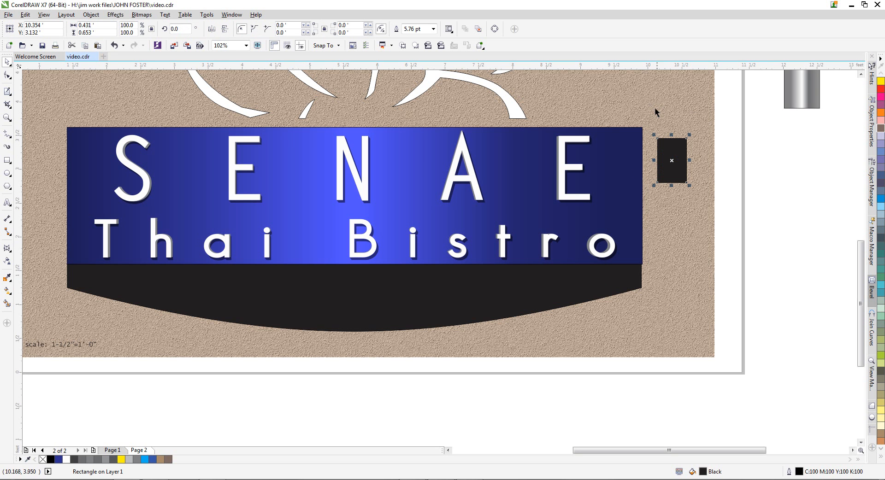
Fill the small rectangle with C100 M100 Y100 K100 black and copy the lens effect to it from the Bistro lettering's shadow
{"action": "scroll", "coordinate": [468, 253], "scroll_direction": "down", "scroll_amount": 1}
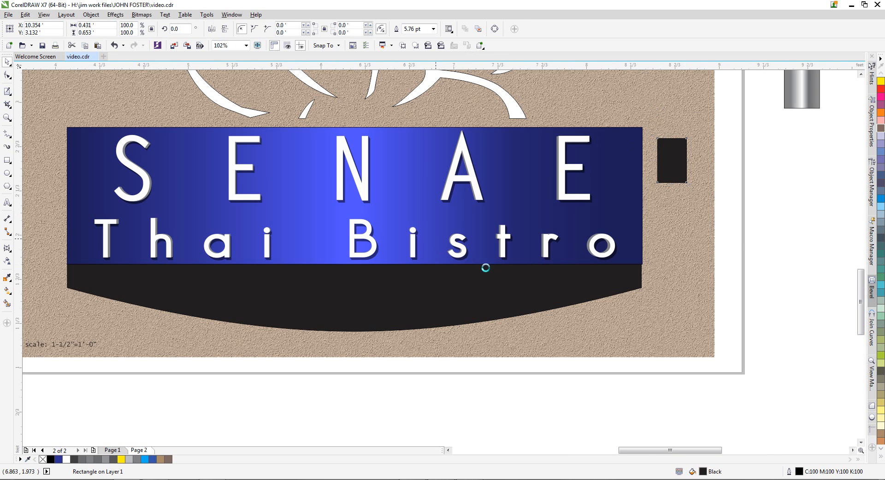
{"action": "scroll", "coordinate": [430, 247], "scroll_direction": "up", "scroll_amount": 3}
{"action": "scroll", "coordinate": [395, 233], "scroll_direction": "down", "scroll_amount": 3}
{"action": "scroll", "coordinate": [597, 202], "scroll_direction": "up", "scroll_amount": 2}
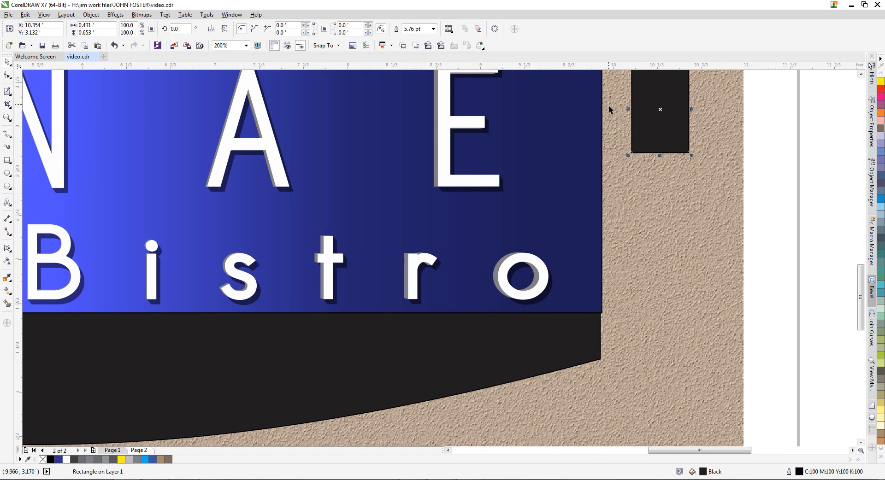
{"action": "left_click", "coordinate": [50, 459]}
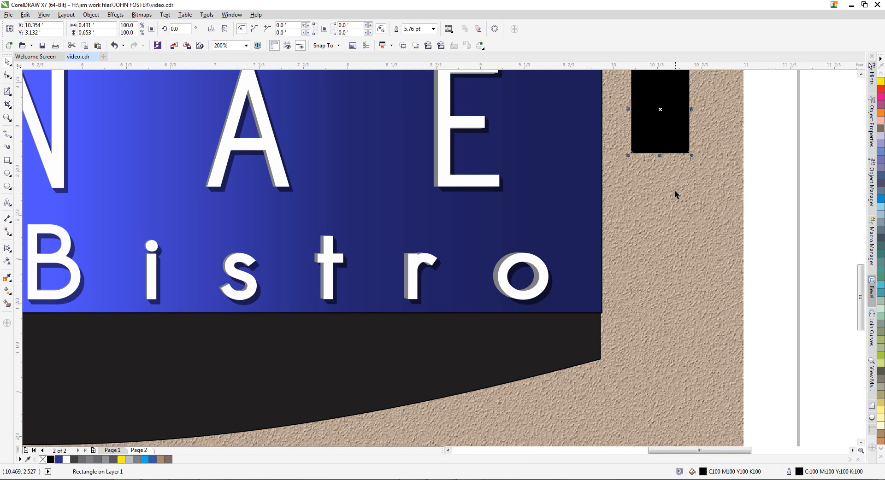
{"action": "left_click", "coordinate": [480, 45]}
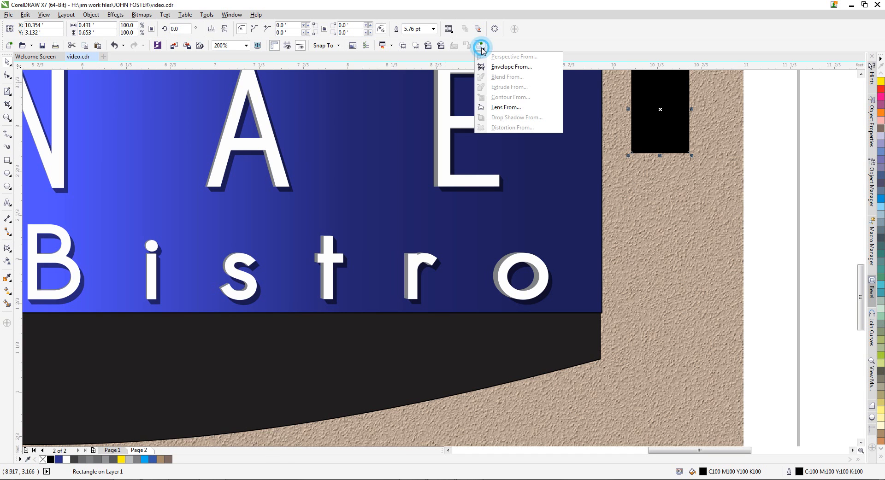
{"action": "left_click", "coordinate": [507, 111]}
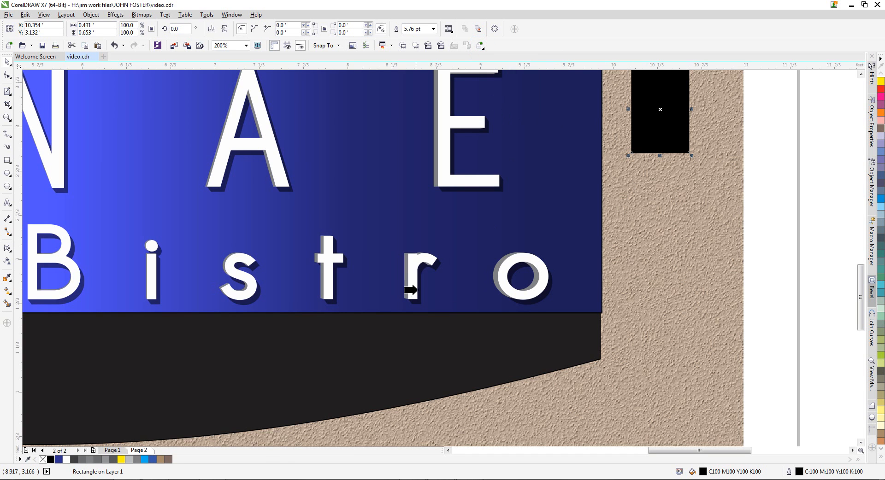
{"action": "left_click", "coordinate": [531, 301]}
{"action": "left_click", "coordinate": [750, 175]}
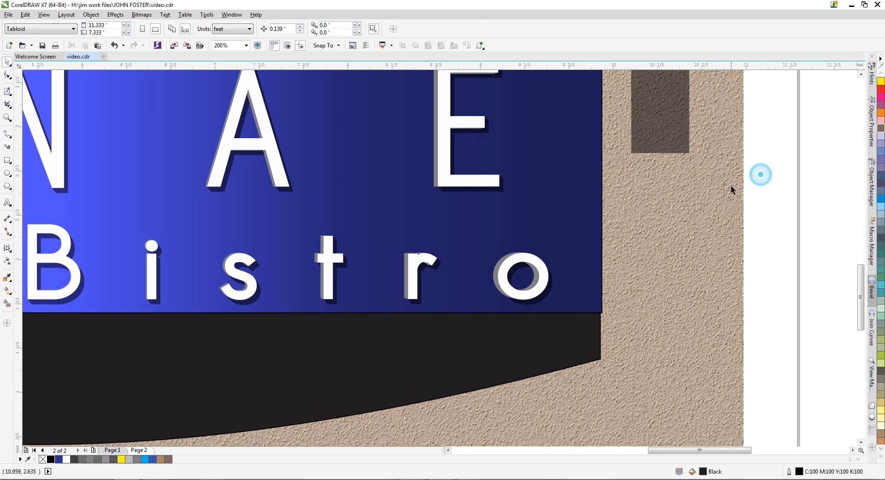
Move the small shaded rectangle down and right so it overlaps the wall background's right edge
{"action": "left_click_drag", "start_coordinate": [648, 133], "coordinate": [708, 182]}
{"action": "scroll", "coordinate": [607, 236], "scroll_direction": "down", "scroll_amount": 4}
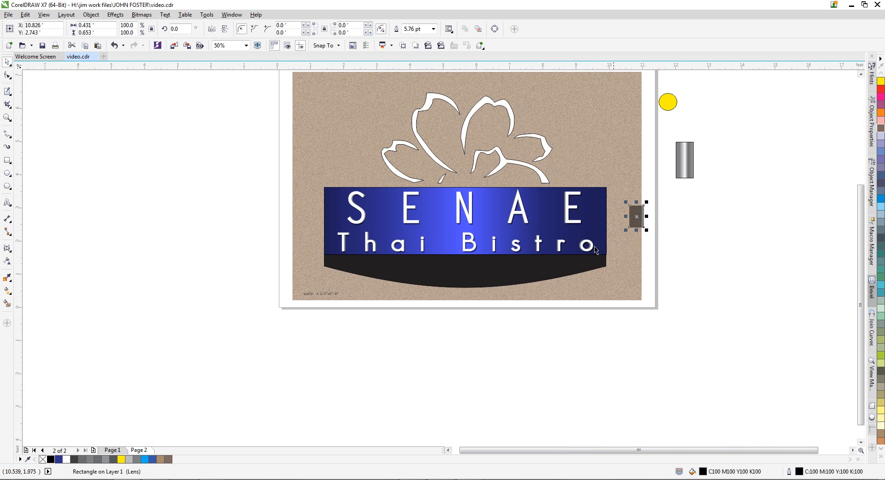
{"action": "scroll", "coordinate": [566, 244], "scroll_direction": "up", "scroll_amount": 2}
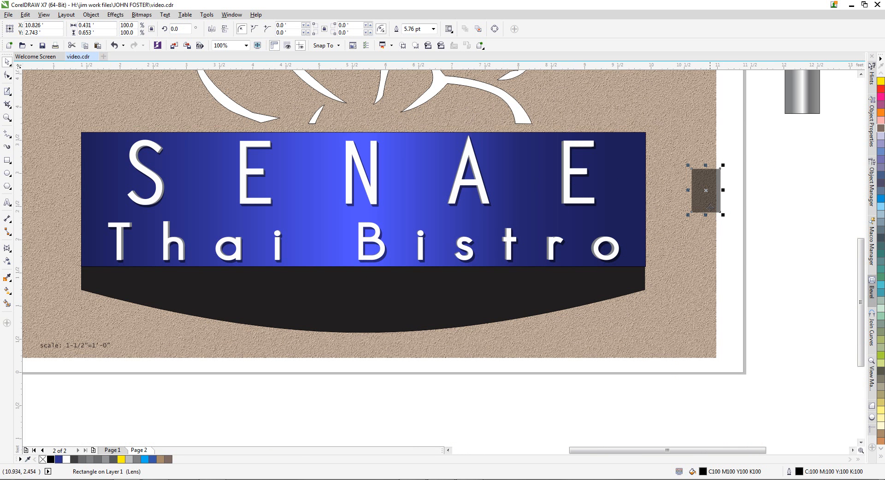
Copy the lens effect from the small shaded rectangle to the curved shape beneath the blue panel
{"action": "left_click", "coordinate": [625, 282]}
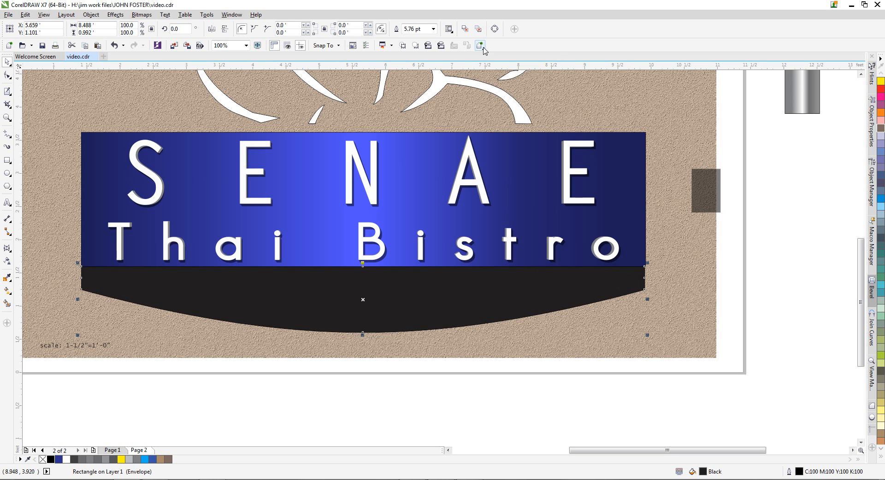
{"action": "left_click", "coordinate": [493, 28]}
{"action": "left_click", "coordinate": [507, 111]}
{"action": "left_click", "coordinate": [706, 184]}
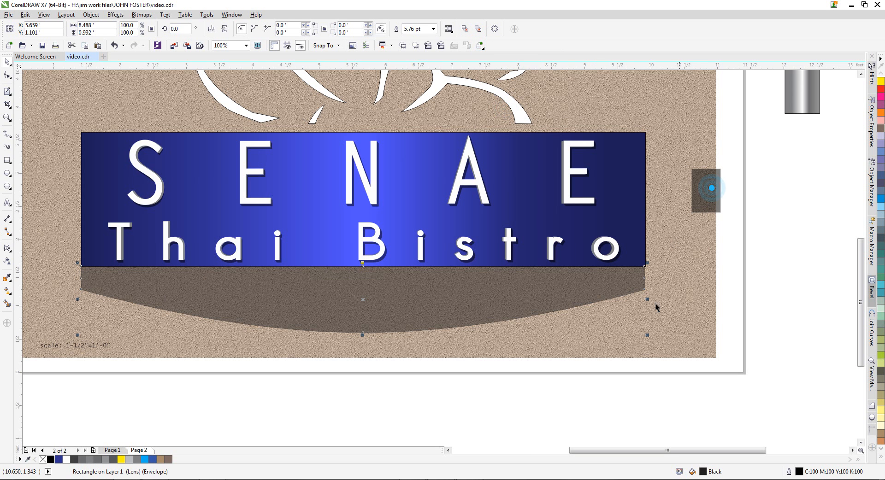
Move the curved shadow shape straight up about 0.32 ft so it overlaps the lower part of the blue panel
{"action": "left_click", "coordinate": [591, 292]}
{"action": "left_click_drag", "start_coordinate": [591, 293], "coordinate": [593, 273]}
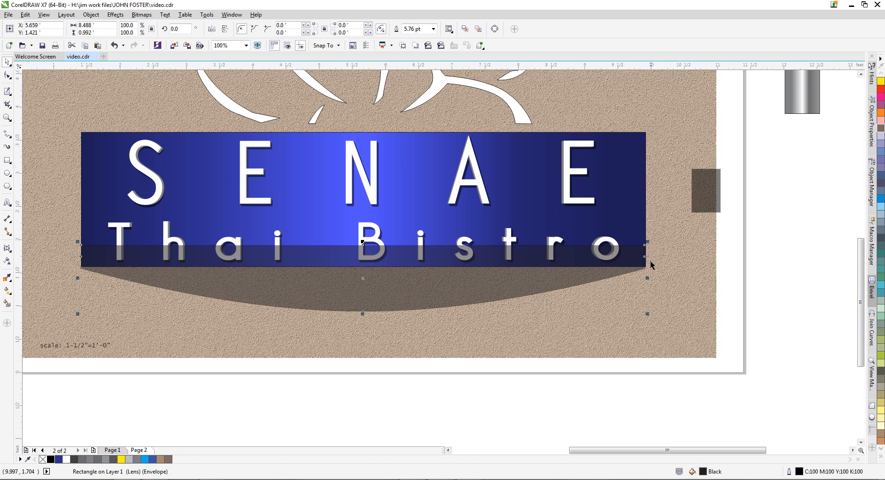
Remove the curved shadow's outline and narrow it about its centre to about 8.46 ft wide
{"action": "scroll", "coordinate": [650, 273], "scroll_direction": "up", "scroll_amount": 4}
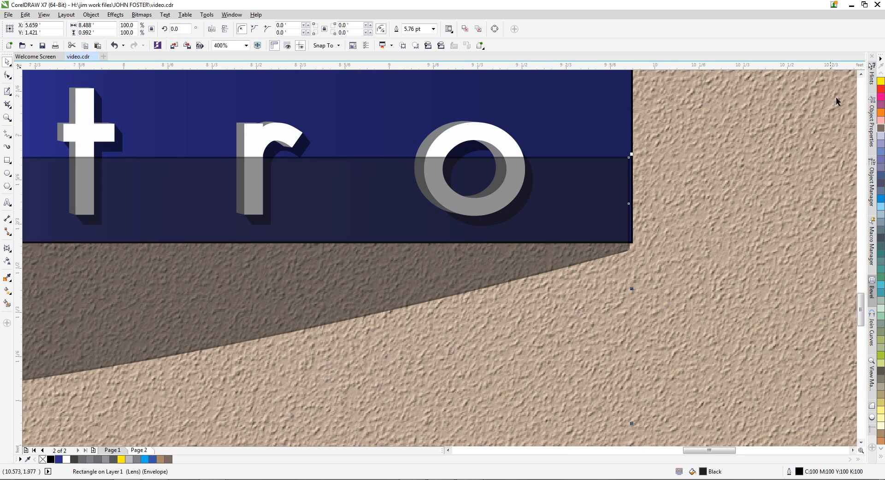
{"action": "scroll", "coordinate": [590, 269], "scroll_direction": "up", "scroll_amount": 2}
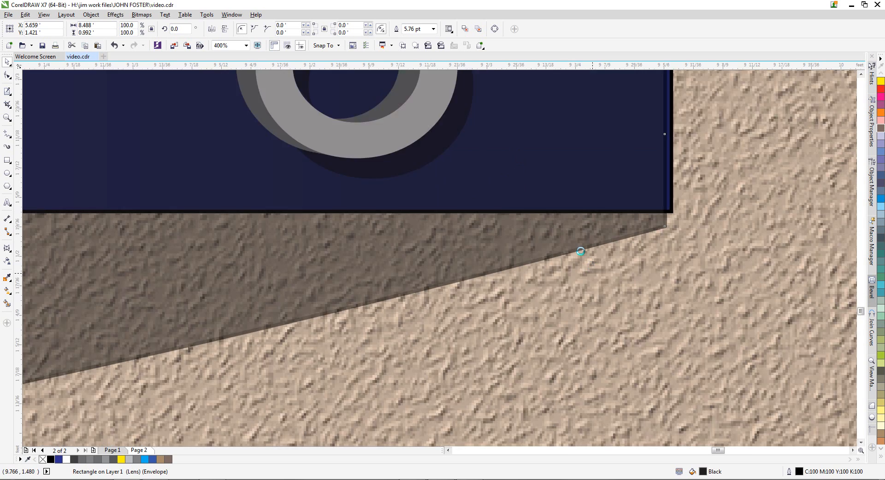
{"action": "scroll", "coordinate": [589, 265], "scroll_direction": "up", "scroll_amount": 2}
{"action": "scroll", "coordinate": [544, 248], "scroll_direction": "down", "scroll_amount": 2}
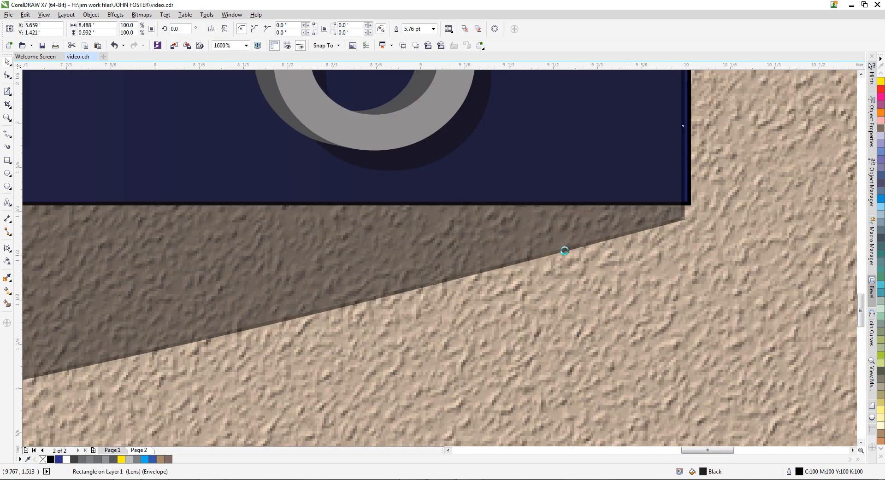
{"action": "right_click", "coordinate": [43, 460]}
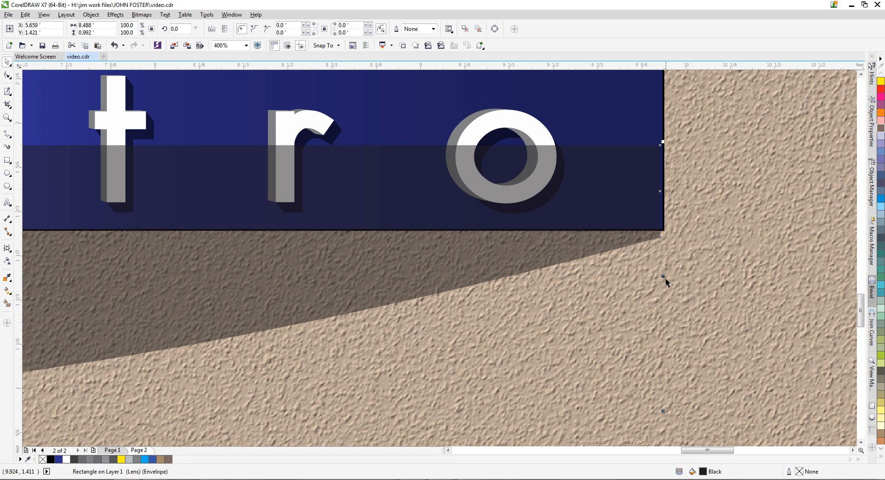
{"action": "left_click_drag", "start_coordinate": [662, 277], "coordinate": [662, 276]}
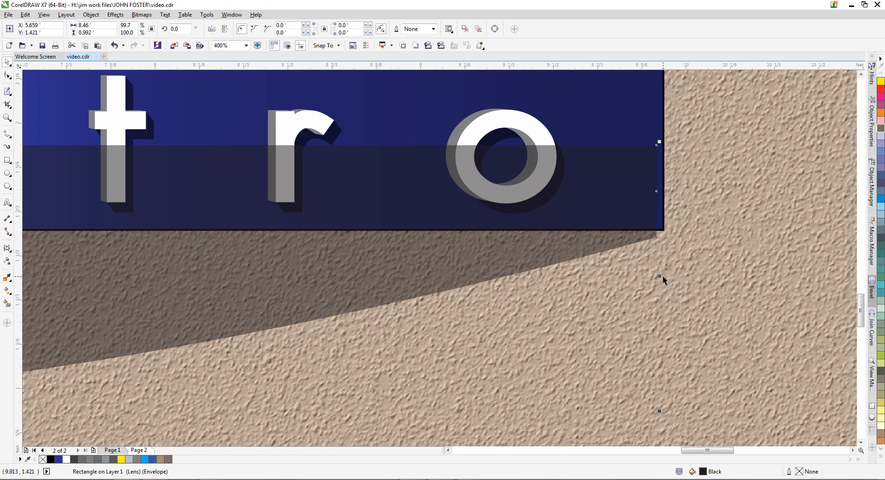
Place the curved shadow behind the blue sign panel in the stacking order
{"action": "scroll", "coordinate": [662, 275], "scroll_direction": "down", "scroll_amount": 4}
{"action": "left_click", "coordinate": [344, 273]}
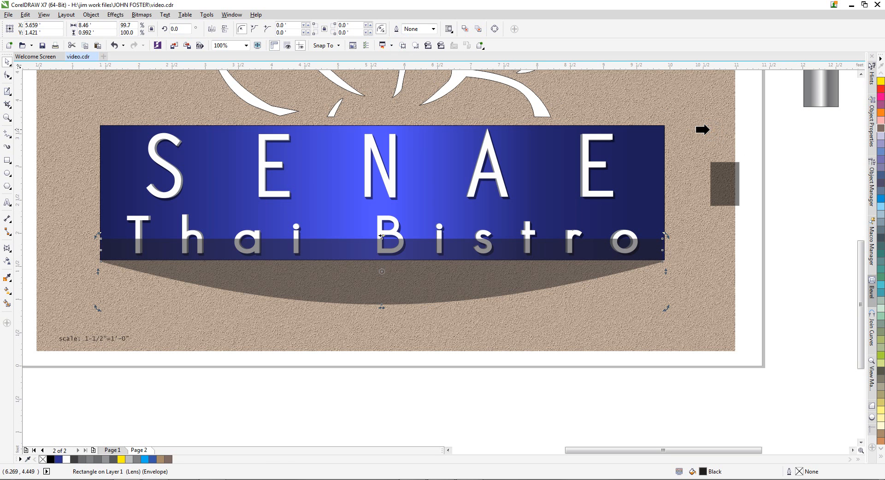
{"action": "left_click", "coordinate": [412, 364]}
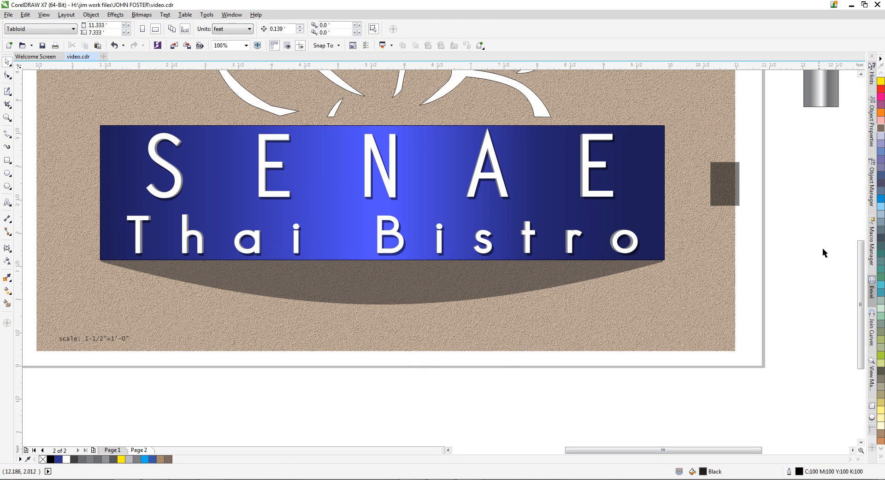
Move the small transparent grey rectangle off the page to just below the metallic gradient swatch
{"action": "scroll", "coordinate": [859, 281], "scroll_direction": "up", "scroll_amount": 3}
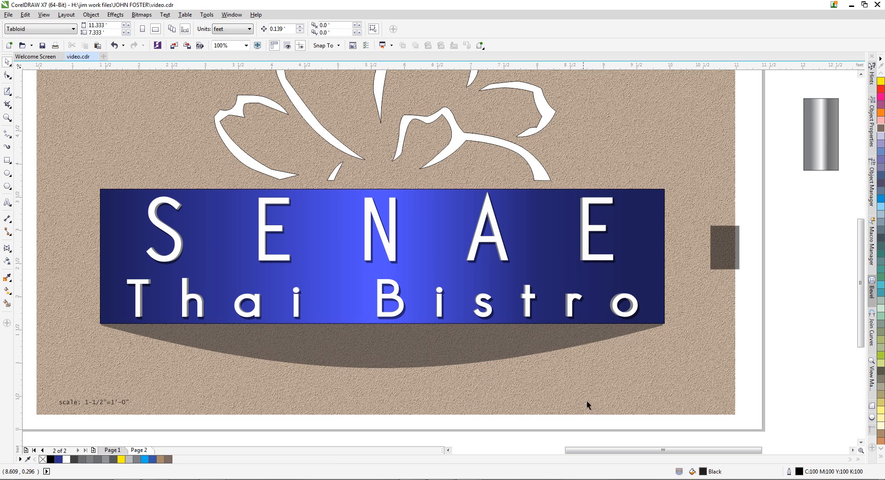
{"action": "scroll", "coordinate": [860, 266], "scroll_direction": "down", "scroll_amount": 1}
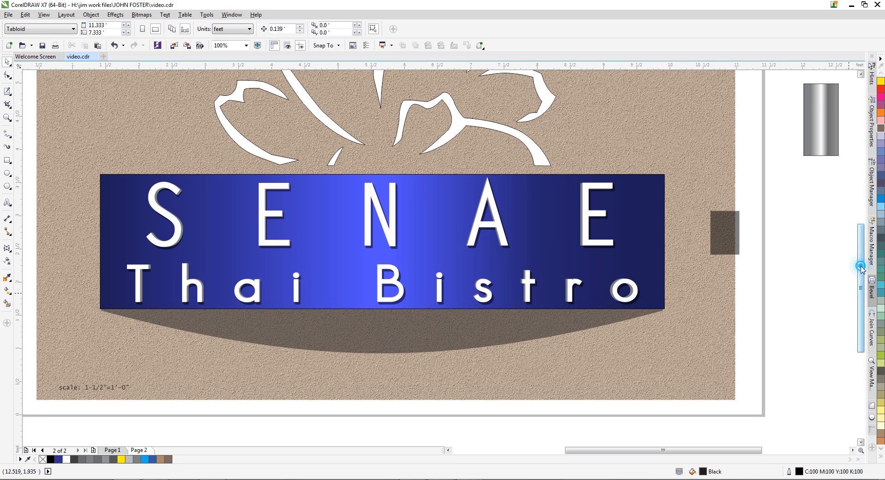
{"action": "scroll", "coordinate": [728, 264], "scroll_direction": "up", "scroll_amount": 1}
{"action": "left_click_drag", "start_coordinate": [726, 265], "coordinate": [823, 214]}
{"action": "scroll", "coordinate": [784, 240], "scroll_direction": "up", "scroll_amount": 2}
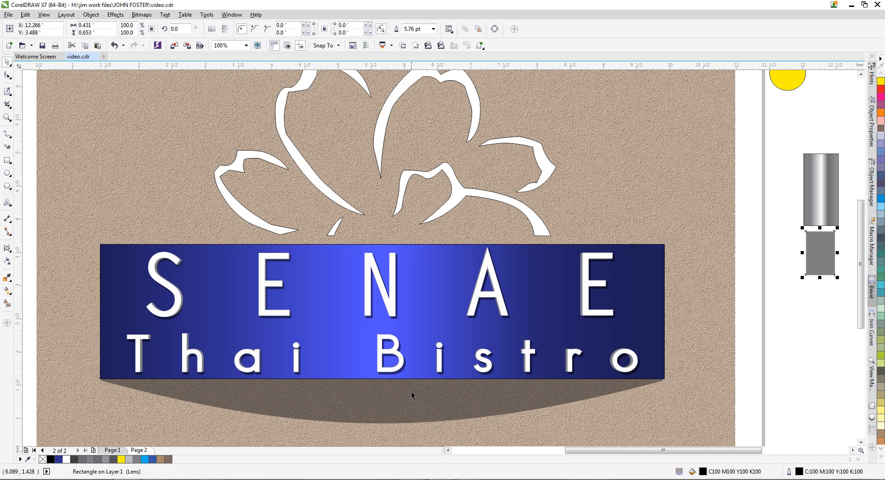
{"action": "left_click", "coordinate": [123, 251]}
{"action": "left_click_drag", "start_coordinate": [123, 251], "coordinate": [167, 263]}
{"action": "key", "text": "ctrl+z"}
Stretch the blue gradient panel symmetrically about its centre to a height of about 2.14 ft
{"action": "left_click", "coordinate": [123, 253]}
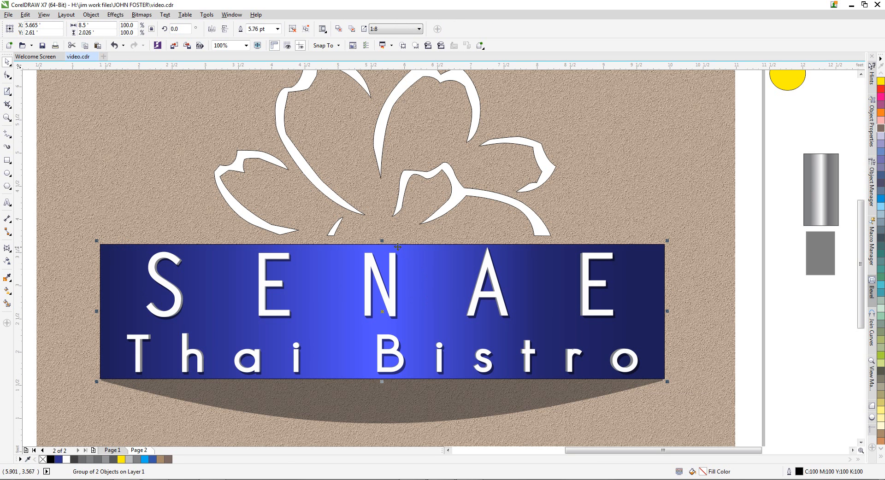
{"action": "left_click_drag", "start_coordinate": [382, 241], "coordinate": [387, 235]}
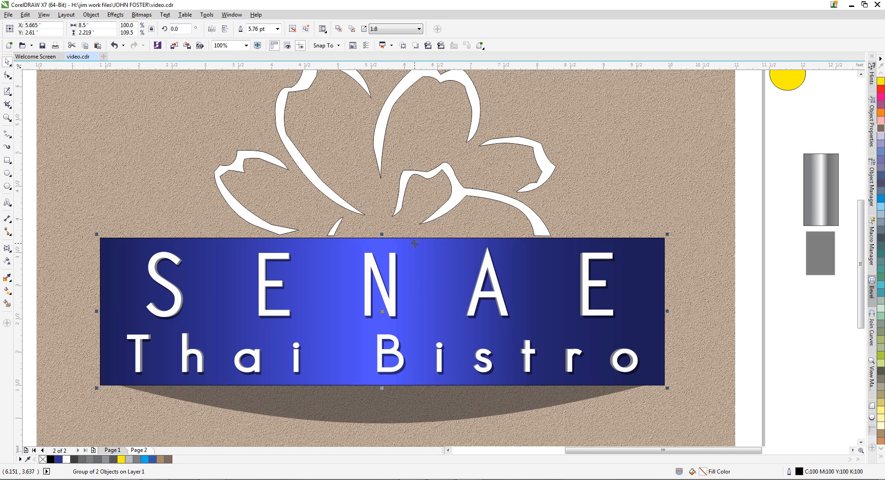
{"action": "scroll", "coordinate": [380, 236], "scroll_direction": "up", "scroll_amount": 1}
{"action": "scroll", "coordinate": [380, 236], "scroll_direction": "up", "scroll_amount": 1}
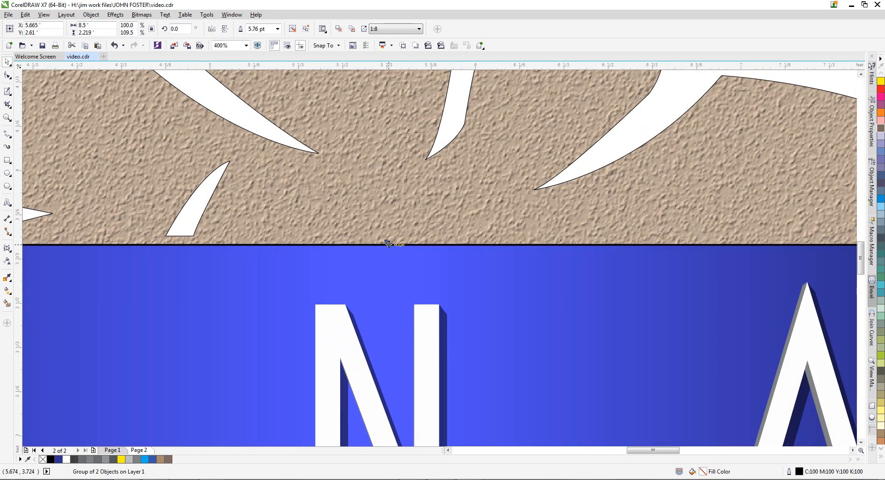
{"action": "left_click_drag", "start_coordinate": [387, 240], "coordinate": [387, 254]}
{"action": "scroll", "coordinate": [380, 255], "scroll_direction": "down", "scroll_amount": 2}
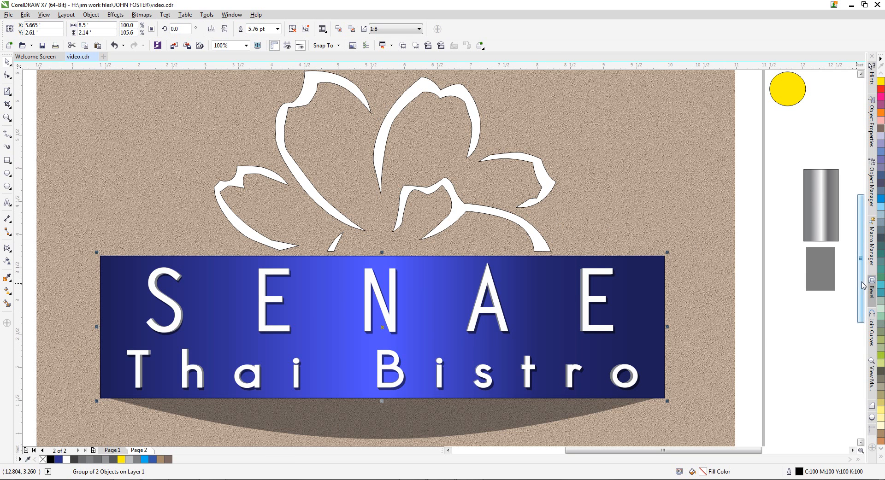
{"action": "scroll", "coordinate": [853, 282], "scroll_direction": "up", "scroll_amount": 3}
{"action": "left_click", "coordinate": [505, 297]}
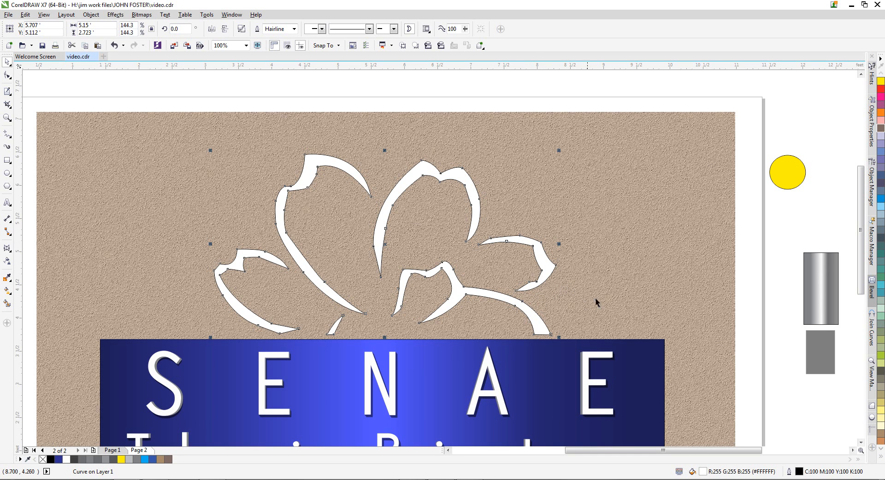
{"action": "left_click", "coordinate": [740, 267]}
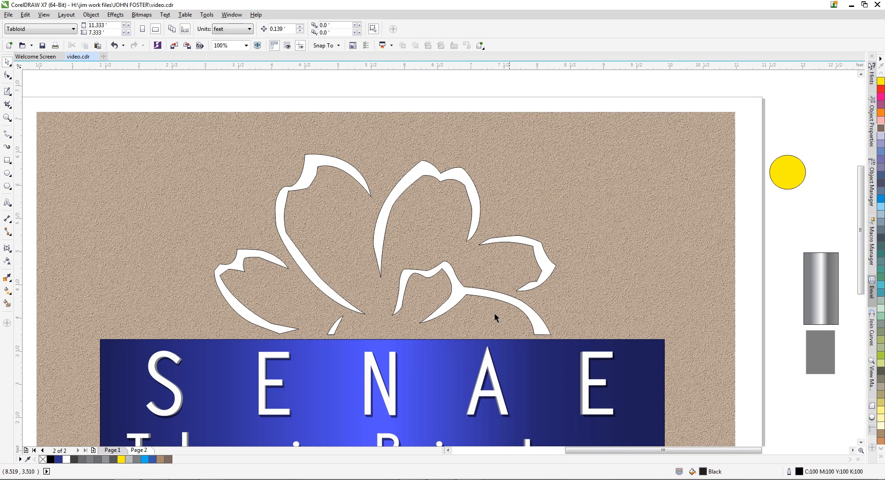
{"action": "scroll", "coordinate": [475, 244], "scroll_direction": "down", "scroll_amount": 2}
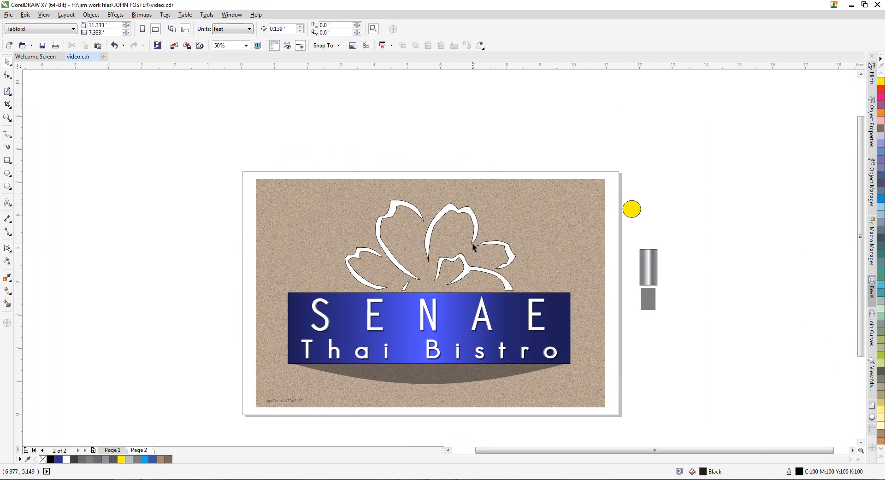
{"action": "scroll", "coordinate": [475, 250], "scroll_direction": "up", "scroll_amount": 2}
{"action": "scroll", "coordinate": [475, 255], "scroll_direction": "down", "scroll_amount": 2}
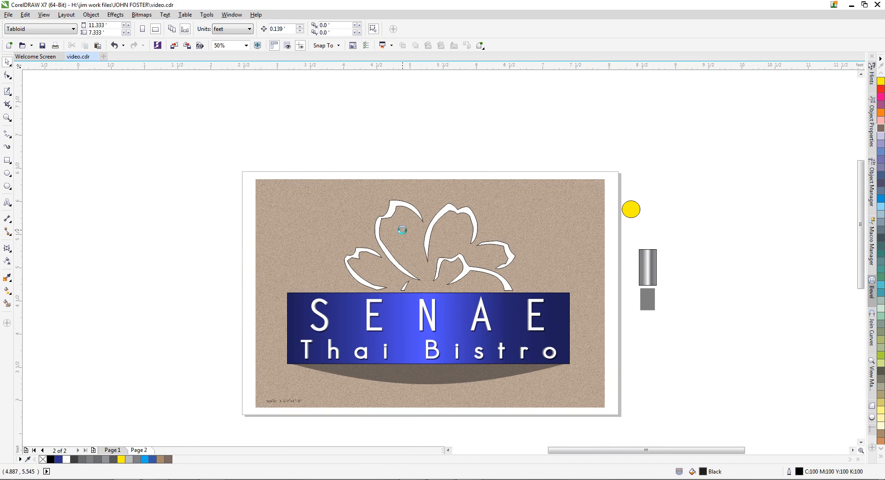
{"action": "scroll", "coordinate": [403, 231], "scroll_direction": "up", "scroll_amount": 2}
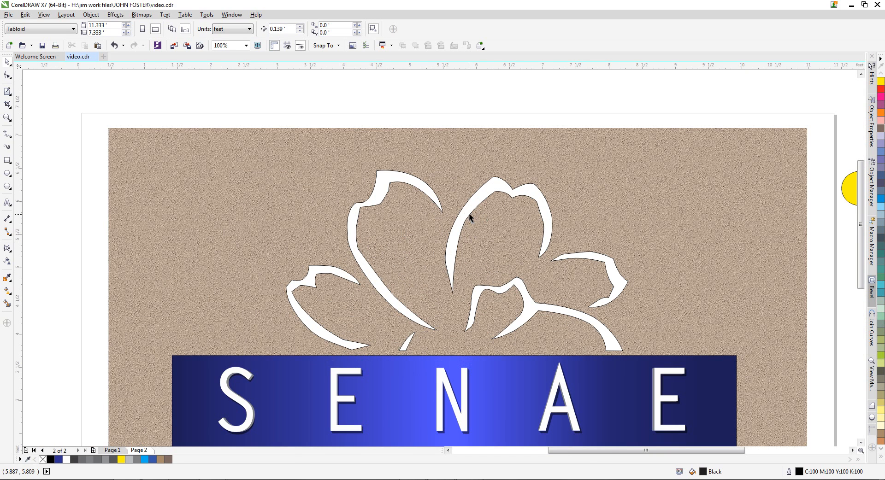
Apply a one-step outside contour with a 0.067 ft offset to the white flower outline
{"action": "left_click", "coordinate": [468, 207]}
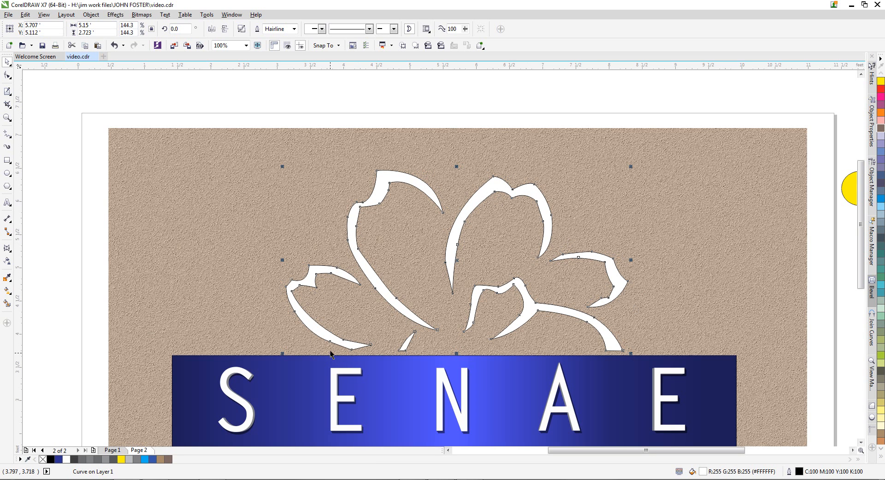
{"action": "left_click", "coordinate": [8, 249]}
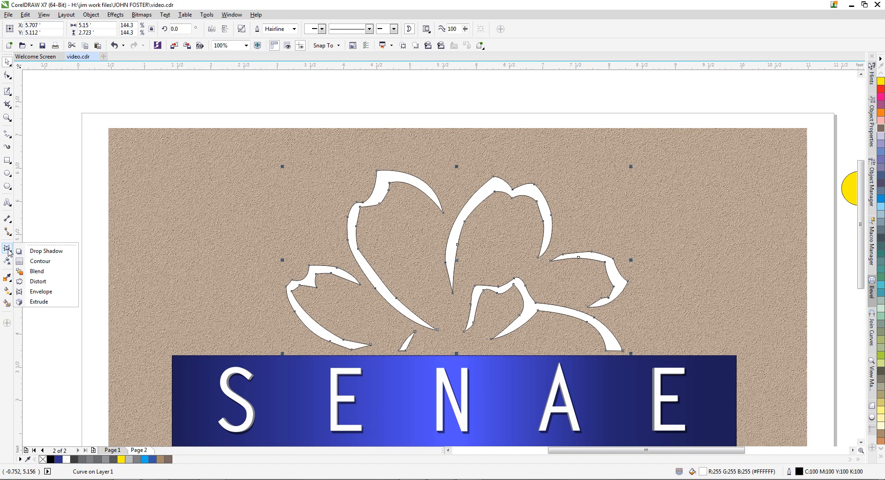
{"action": "left_click", "coordinate": [40, 261]}
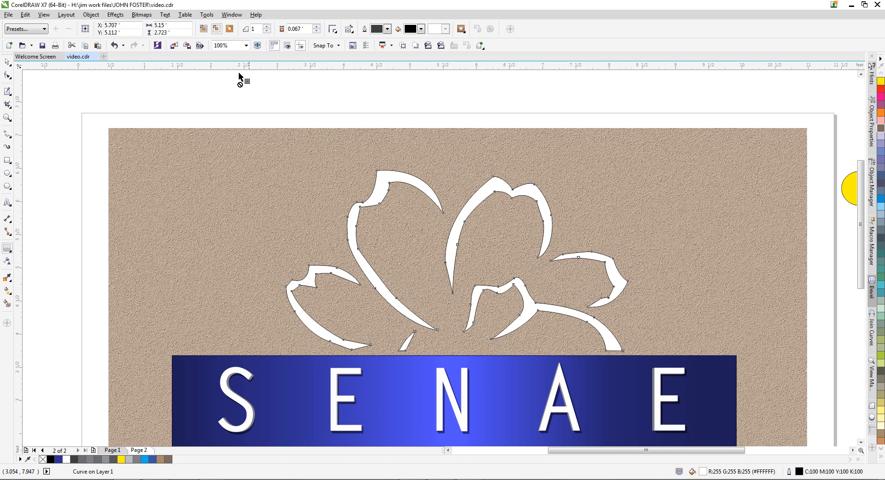
{"action": "left_click", "coordinate": [230, 28]}
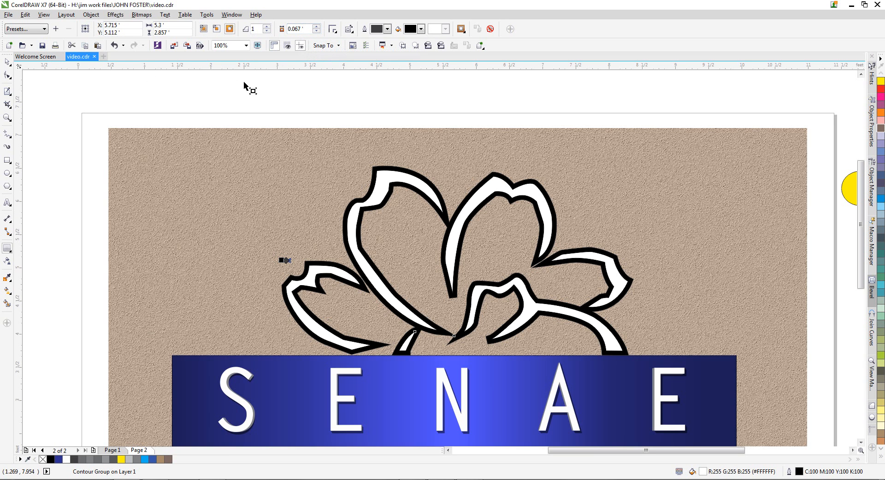
{"action": "left_click", "coordinate": [7, 62]}
{"action": "left_click", "coordinate": [183, 96]}
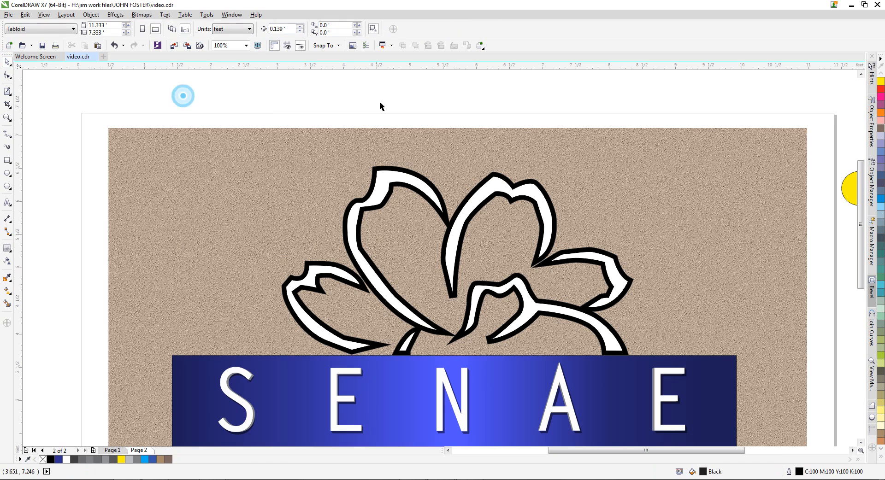
Hide the rulers and set the drawing units to inches
{"action": "left_click", "coordinate": [403, 171]}
{"action": "left_click", "coordinate": [273, 45]}
{"action": "left_click", "coordinate": [274, 97]}
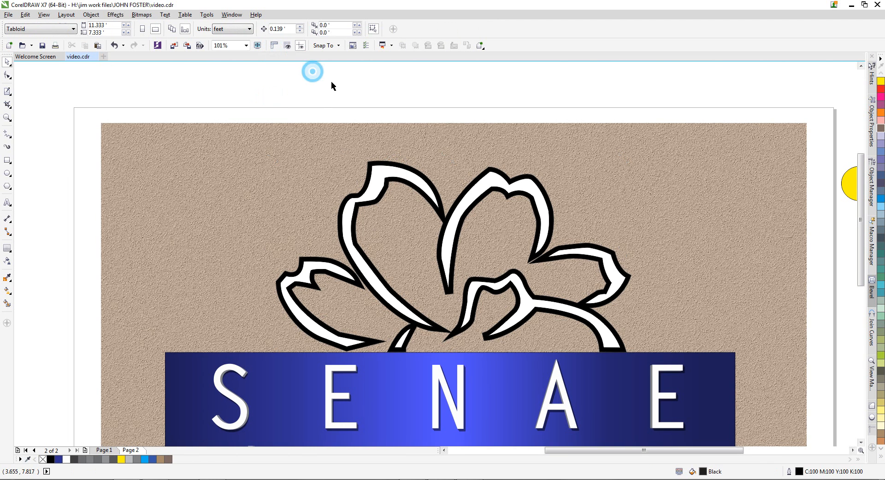
{"action": "left_click", "coordinate": [292, 107]}
{"action": "left_click", "coordinate": [241, 30]}
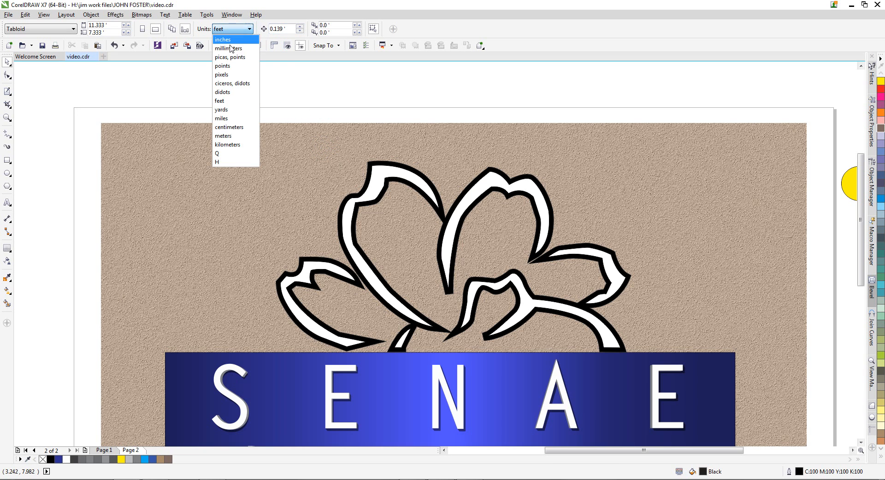
{"action": "left_click", "coordinate": [228, 38]}
Set the contour offset around the flower to 1 inch
{"action": "left_click", "coordinate": [370, 165]}
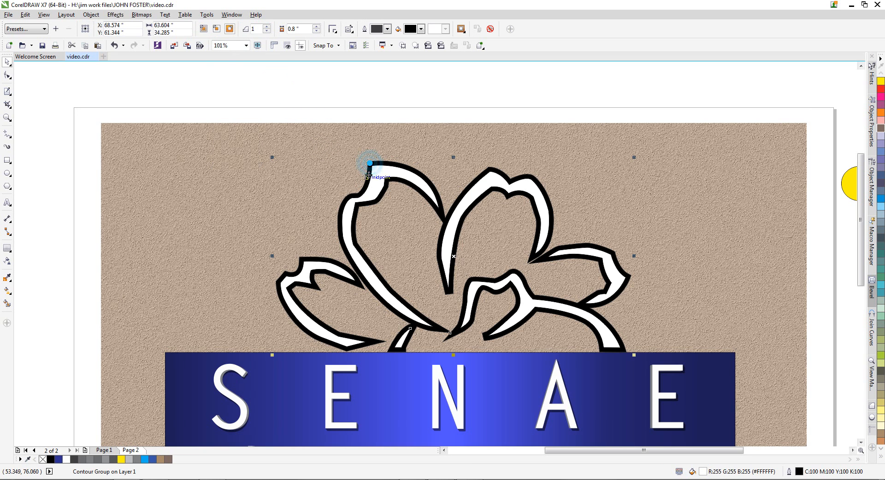
{"action": "left_click_drag", "start_coordinate": [295, 29], "coordinate": [287, 29]}
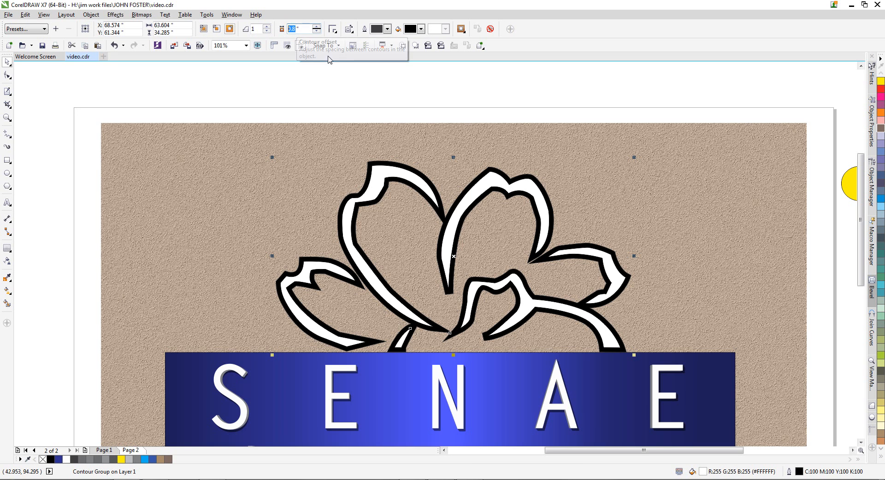
{"action": "type", "text": "1"}
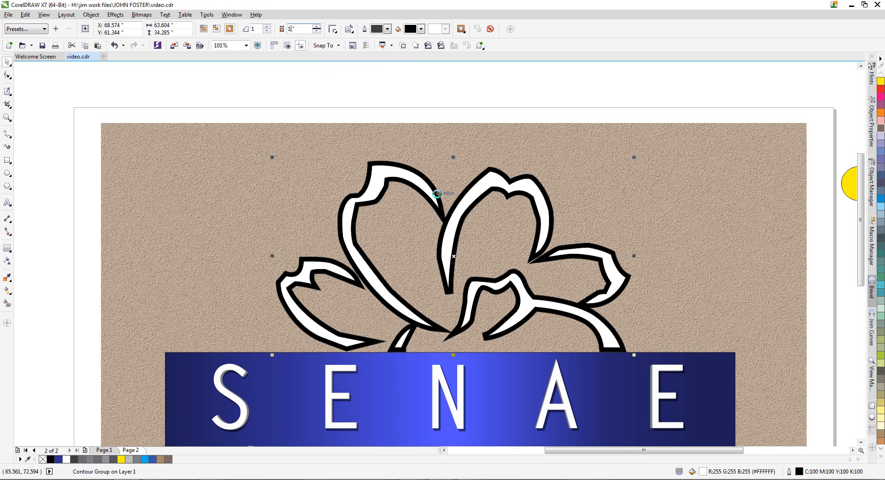
{"action": "key", "text": "Return"}
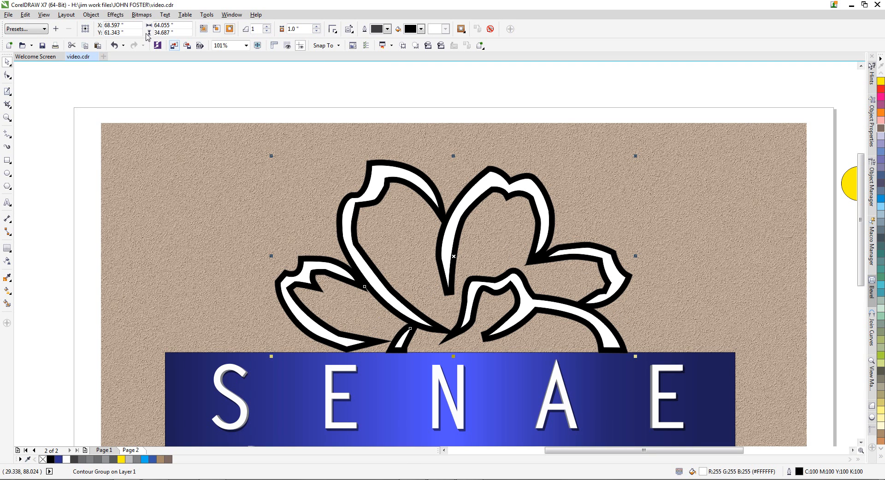
Break the flower's contour group apart into separate objects and clear the selection
{"action": "left_click", "coordinate": [91, 14]}
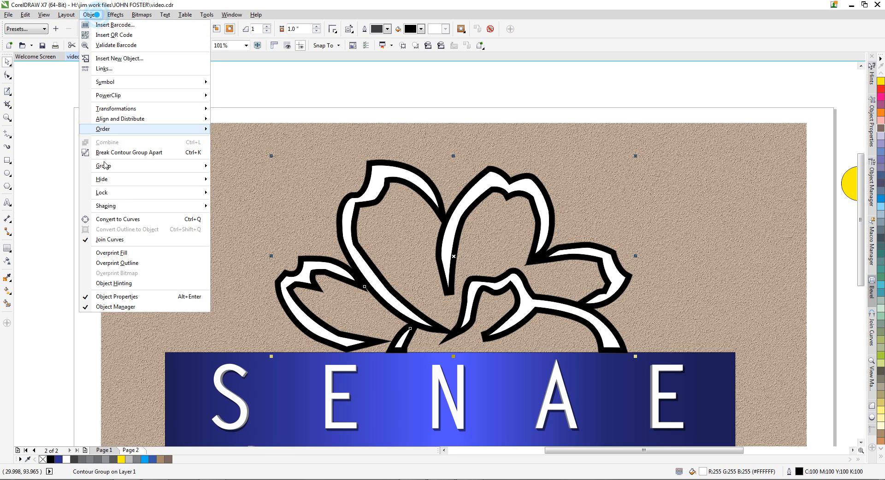
{"action": "left_click", "coordinate": [124, 152]}
{"action": "scroll", "coordinate": [473, 159], "scroll_direction": "up", "scroll_amount": 2}
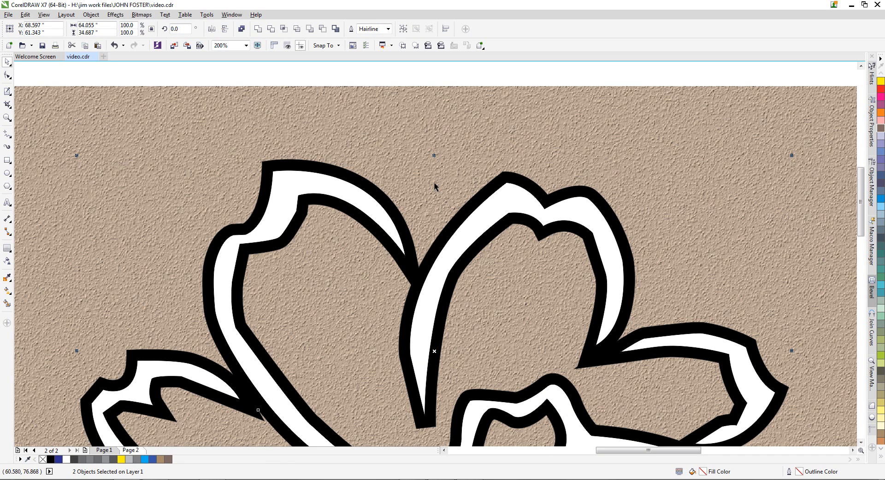
{"action": "left_click", "coordinate": [433, 137]}
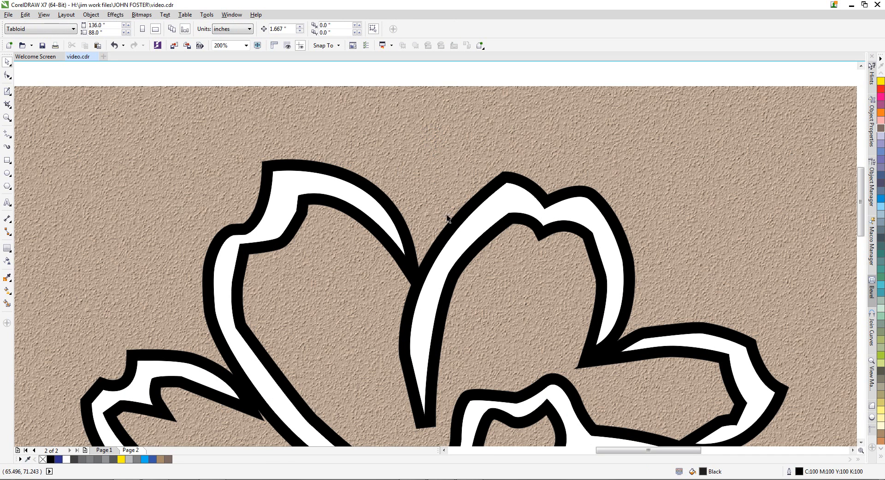
Move the black contour shape away from the white flower to check their separation, and undo the move
{"action": "scroll", "coordinate": [464, 265], "scroll_direction": "down", "scroll_amount": 3}
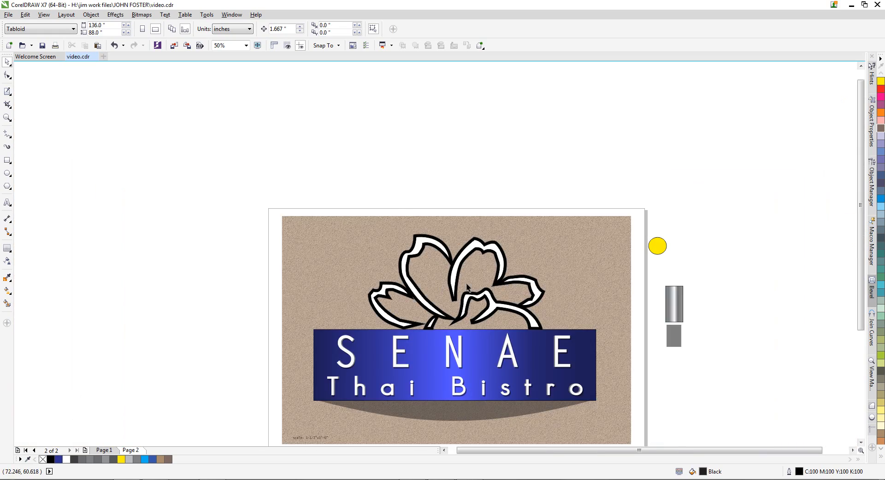
{"action": "scroll", "coordinate": [468, 288], "scroll_direction": "up", "scroll_amount": 3}
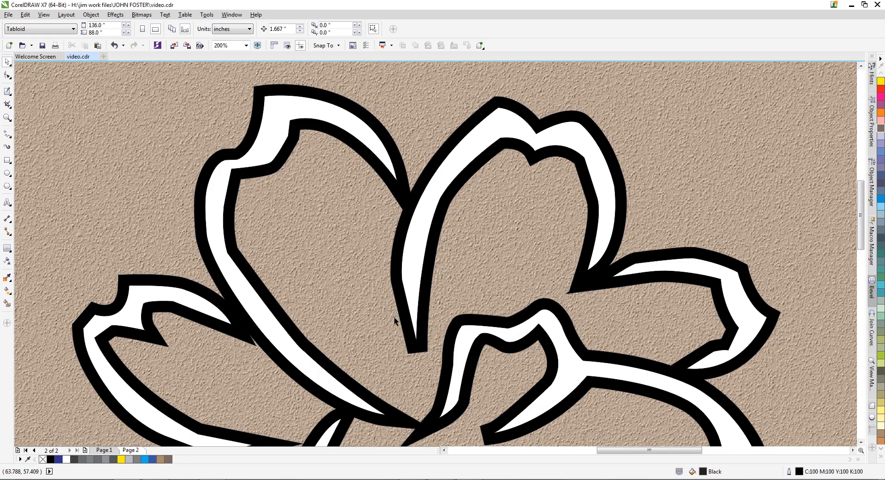
{"action": "scroll", "coordinate": [395, 257], "scroll_direction": "down", "scroll_amount": 2}
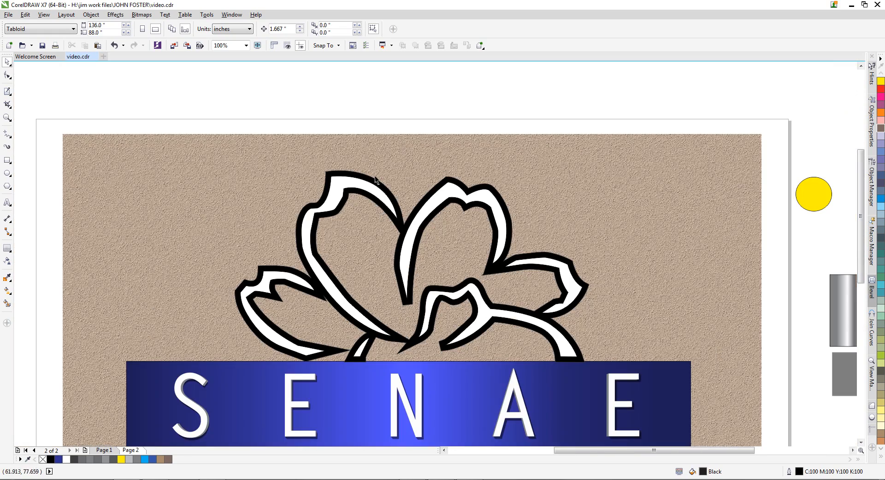
{"action": "left_click_drag", "start_coordinate": [373, 181], "coordinate": [384, 164]}
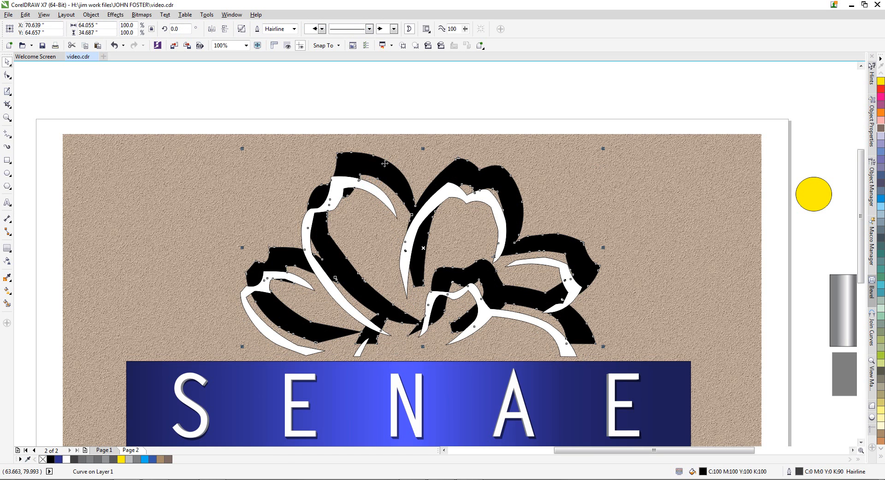
{"action": "key", "text": "ctrl+z"}
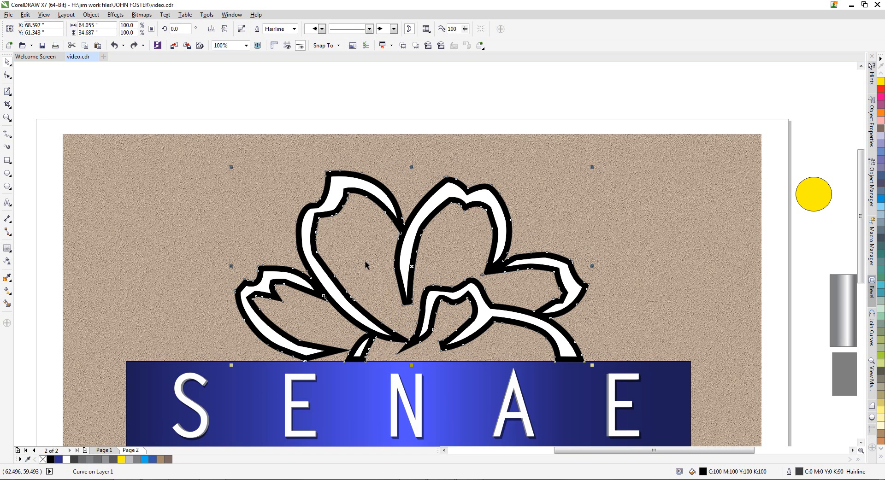
Break the black contour curve behind the flower apart into its individual paths
{"action": "left_click", "coordinate": [90, 15]}
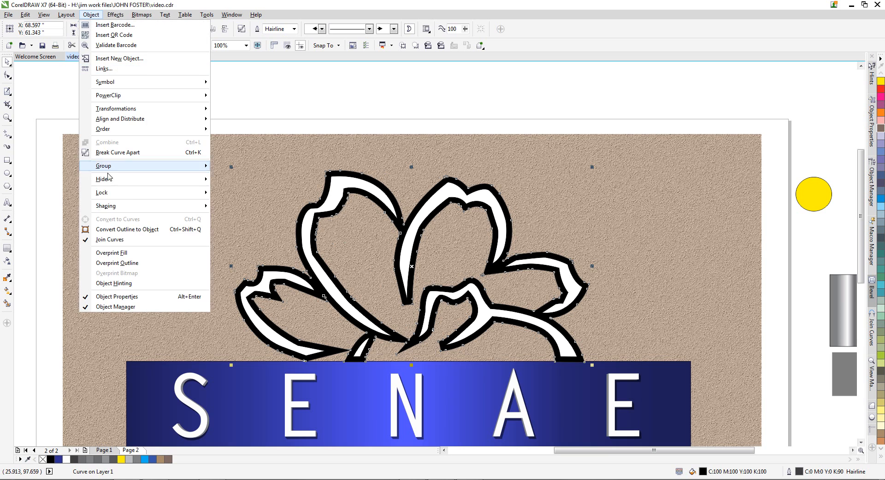
{"action": "left_click", "coordinate": [128, 153]}
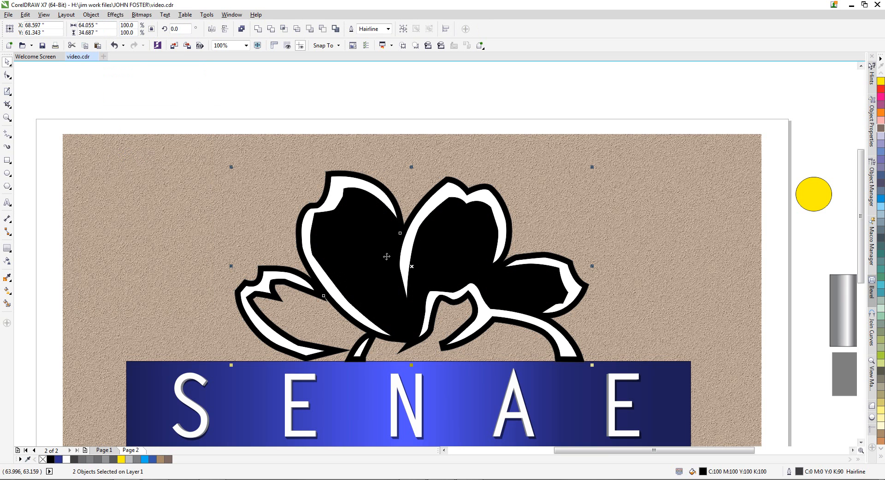
{"action": "scroll", "coordinate": [346, 340], "scroll_direction": "up", "scroll_amount": 3}
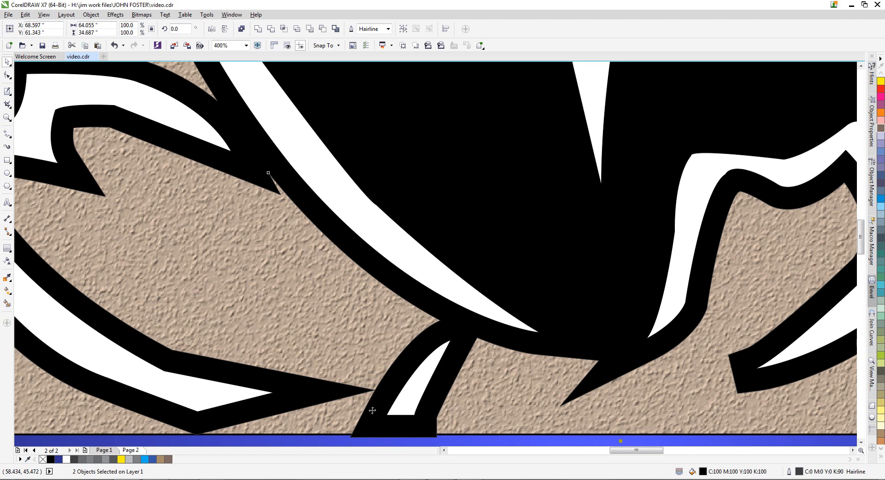
{"action": "scroll", "coordinate": [400, 389], "scroll_direction": "down", "scroll_amount": 2}
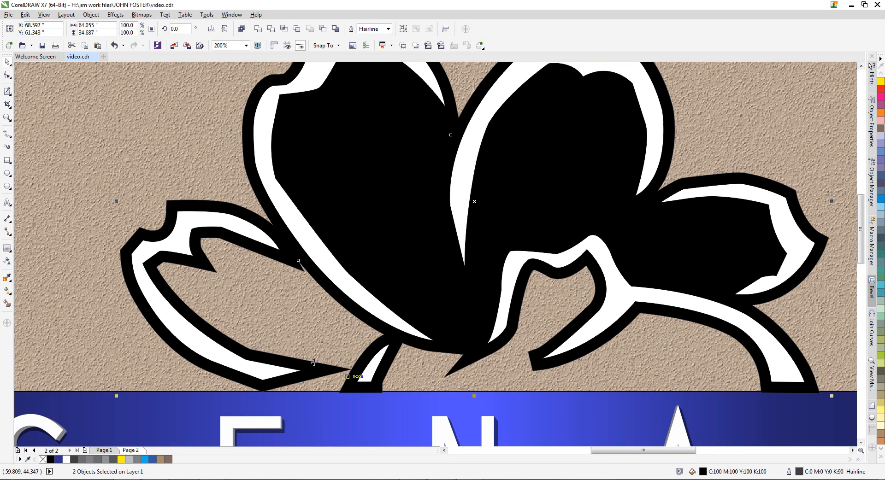
Draw a black-filled rectangle about 45.4 by 3.1 inches across the flower's base, just above the blue panel
{"action": "left_click", "coordinate": [136, 138]}
{"action": "scroll", "coordinate": [270, 245], "scroll_direction": "down", "scroll_amount": 2}
{"action": "key", "text": "F6"}
{"action": "left_click_drag", "start_coordinate": [268, 321], "coordinate": [521, 303]}
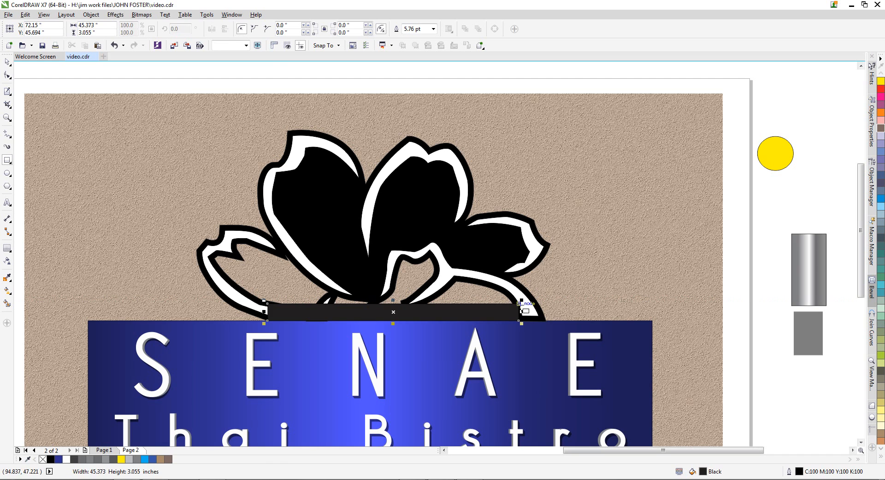
Weld the base rectangle to the flower's black contour, test-move the welded shape and undo the move
{"action": "left_click", "coordinate": [7, 61]}
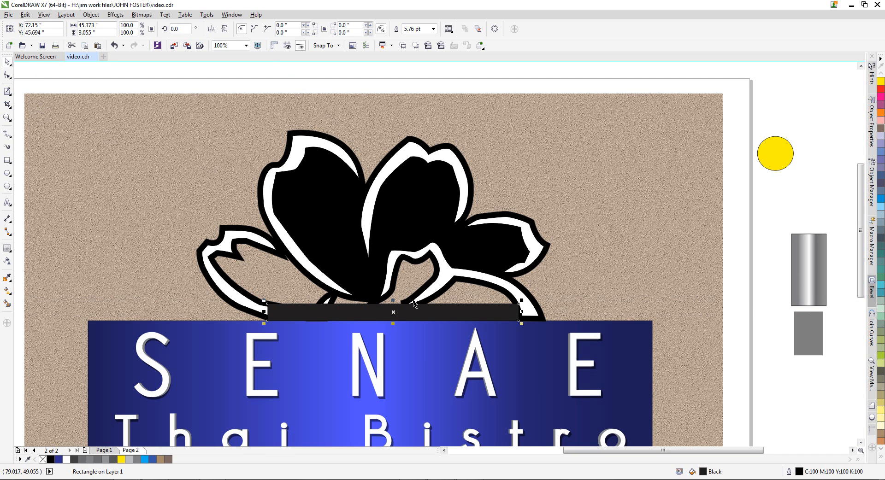
{"action": "left_click", "coordinate": [247, 297], "text": "shift"}
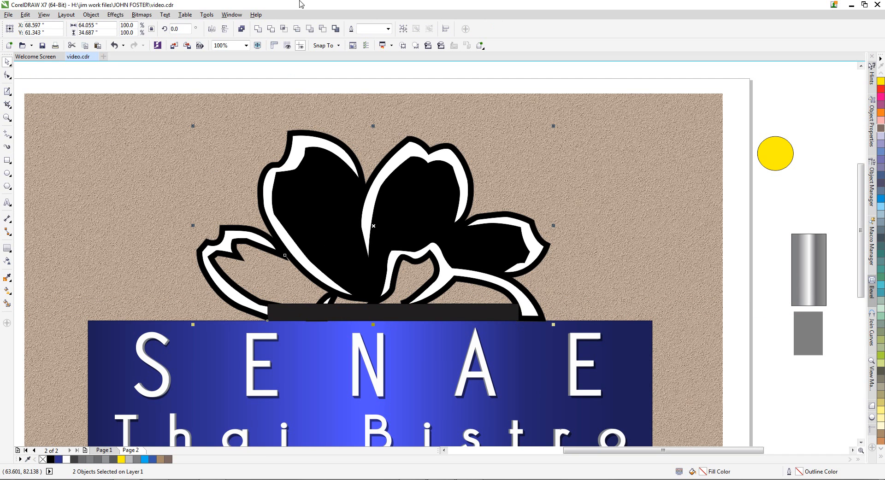
{"action": "left_click", "coordinate": [258, 28]}
{"action": "left_click_drag", "start_coordinate": [367, 315], "coordinate": [479, 243]}
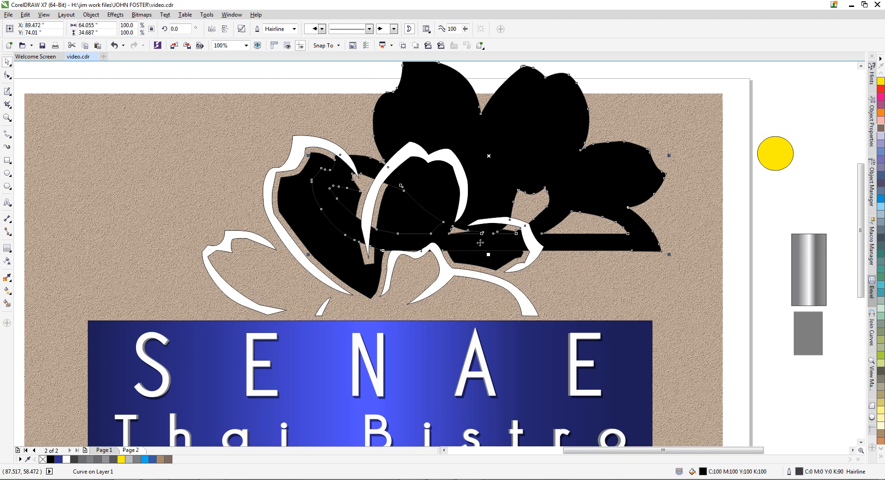
{"action": "key", "text": "ctrl+z"}
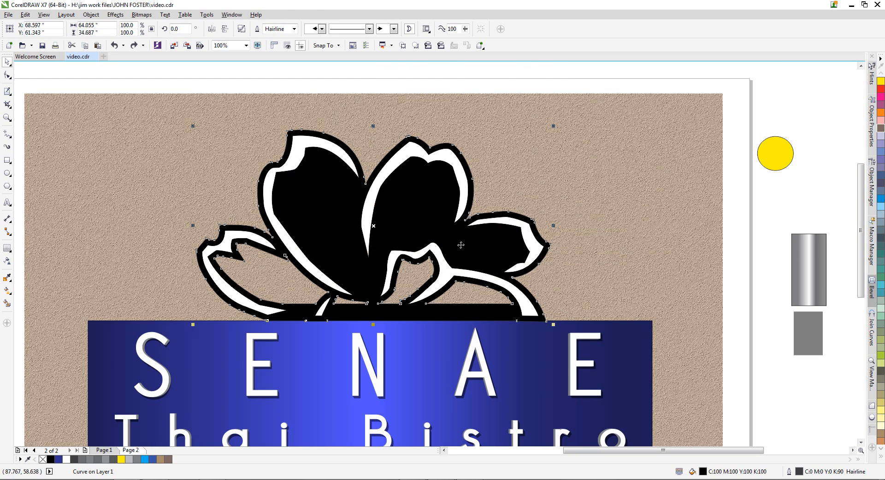
Break the welded contour apart into its individual paths and clear the selection
{"action": "scroll", "coordinate": [291, 253], "scroll_direction": "up", "scroll_amount": 1}
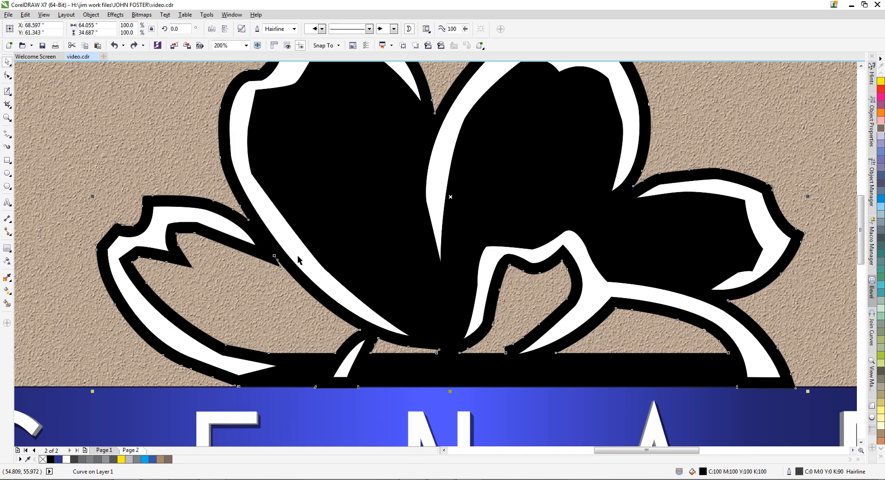
{"action": "left_click", "coordinate": [91, 14]}
{"action": "left_click", "coordinate": [116, 152]}
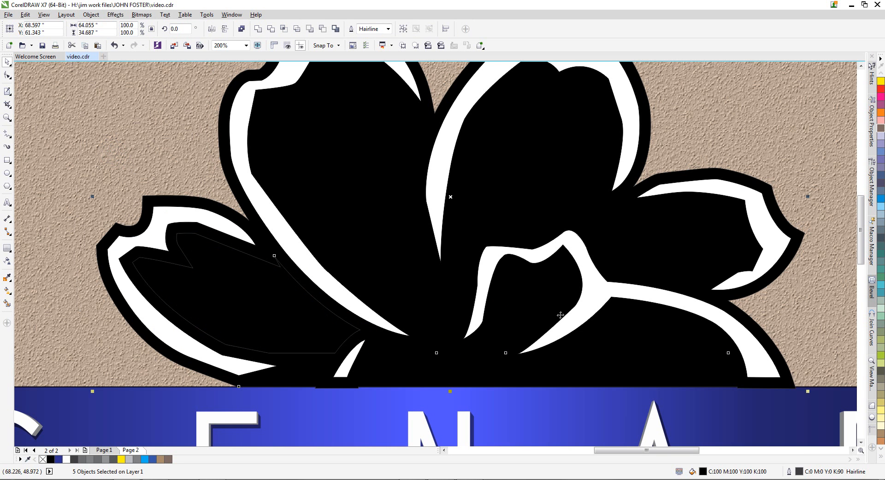
{"action": "scroll", "coordinate": [181, 175], "scroll_direction": "down", "scroll_amount": 2}
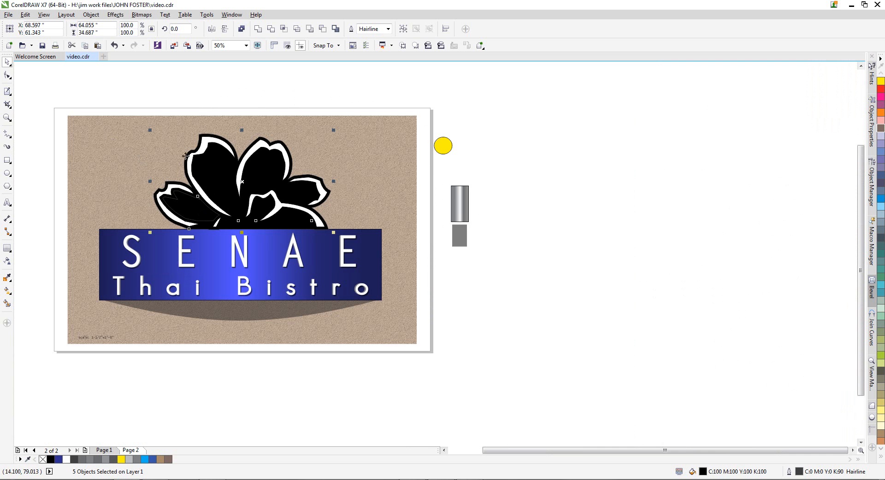
{"action": "scroll", "coordinate": [196, 151], "scroll_direction": "up", "scroll_amount": 1}
{"action": "left_click", "coordinate": [523, 193]}
{"action": "scroll", "coordinate": [168, 245], "scroll_direction": "up", "scroll_amount": 1}
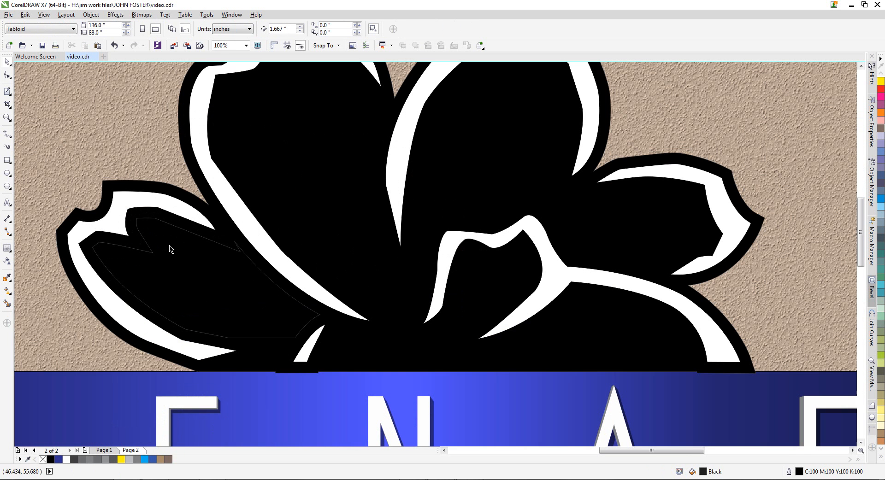
Remove the left petal's inner contour curve, test-move the outer black contour and undo that move
{"action": "left_click_drag", "start_coordinate": [230, 297], "coordinate": [264, 246]}
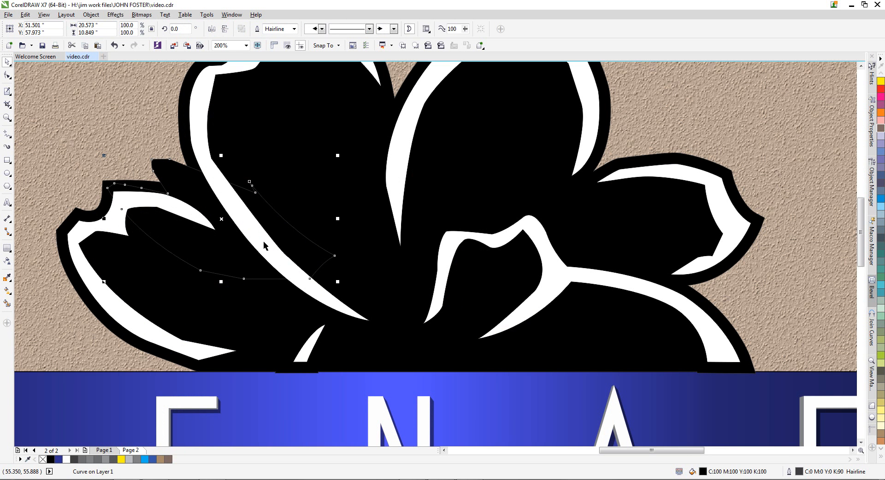
{"action": "left_click_drag", "start_coordinate": [327, 211], "coordinate": [422, 170]}
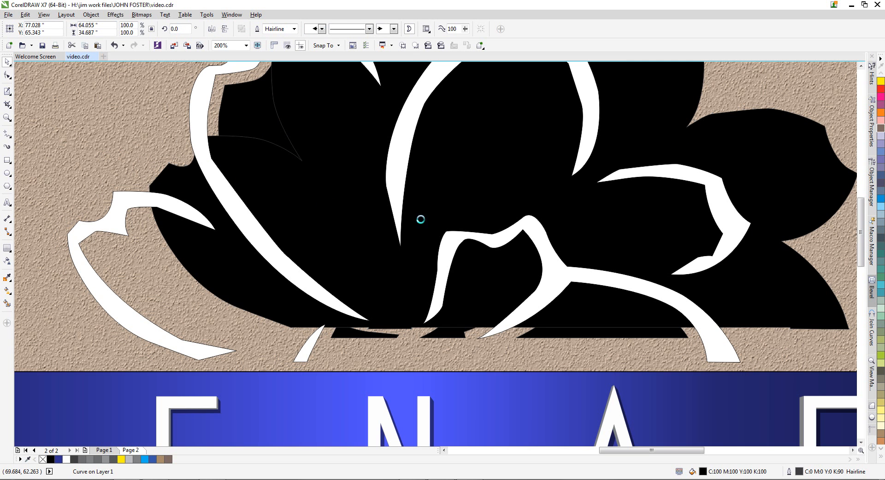
{"action": "key", "text": "ctrl+z"}
In Simple Wireframe view, delete the three leftover inner contour curves along the base of the flower
{"action": "left_click", "coordinate": [44, 14]}
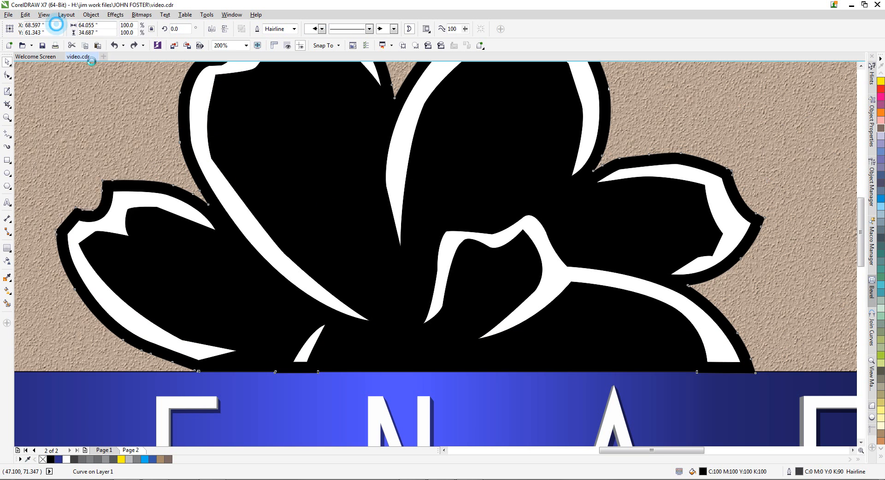
{"action": "left_click", "coordinate": [51, 25]}
{"action": "left_click", "coordinate": [372, 335]}
{"action": "left_click", "coordinate": [371, 335]}
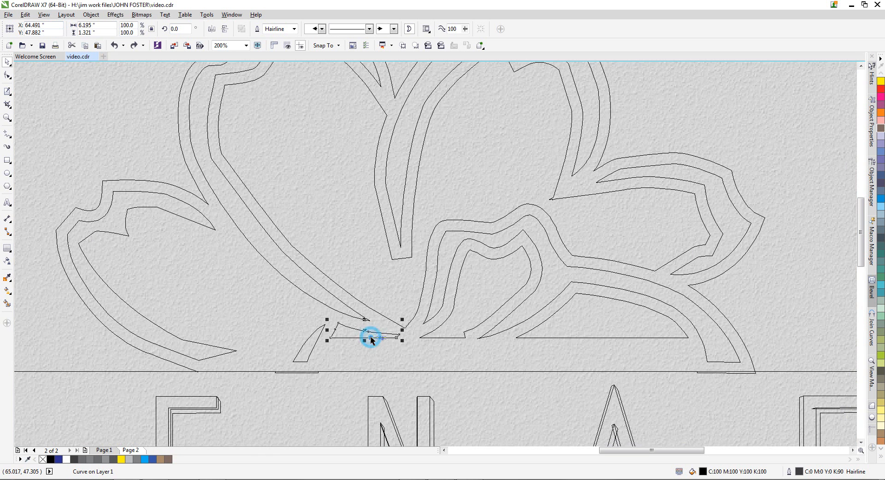
{"action": "key", "text": "Delete"}
{"action": "left_click", "coordinate": [561, 338]}
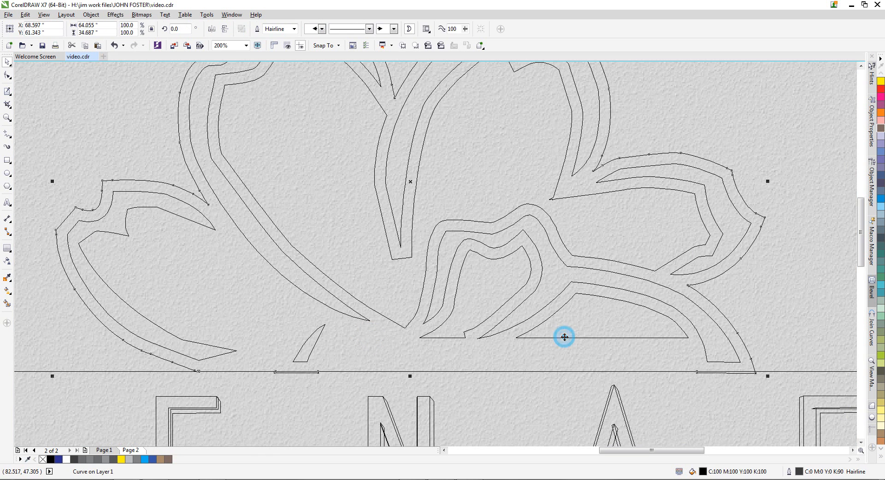
{"action": "key", "text": "Delete"}
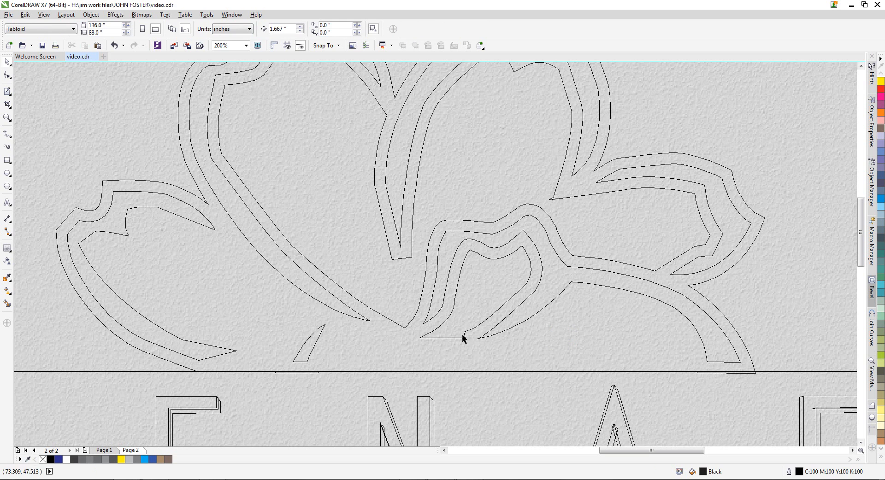
{"action": "left_click", "coordinate": [479, 334]}
{"action": "key", "text": "Delete"}
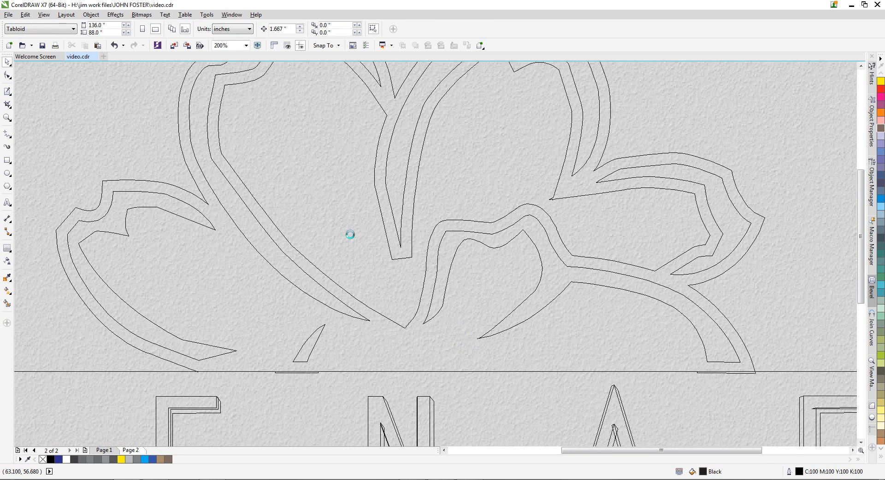
Delete the two stray nodes at the sharp corner of the inner contour between the two right-hand petals
{"action": "scroll", "coordinate": [349, 233], "scroll_direction": "down", "scroll_amount": 1}
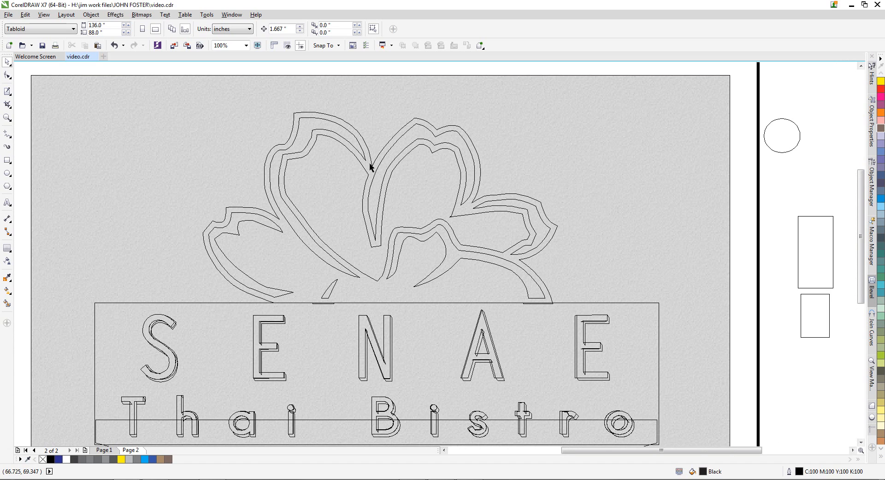
{"action": "scroll", "coordinate": [369, 154], "scroll_direction": "up", "scroll_amount": 1}
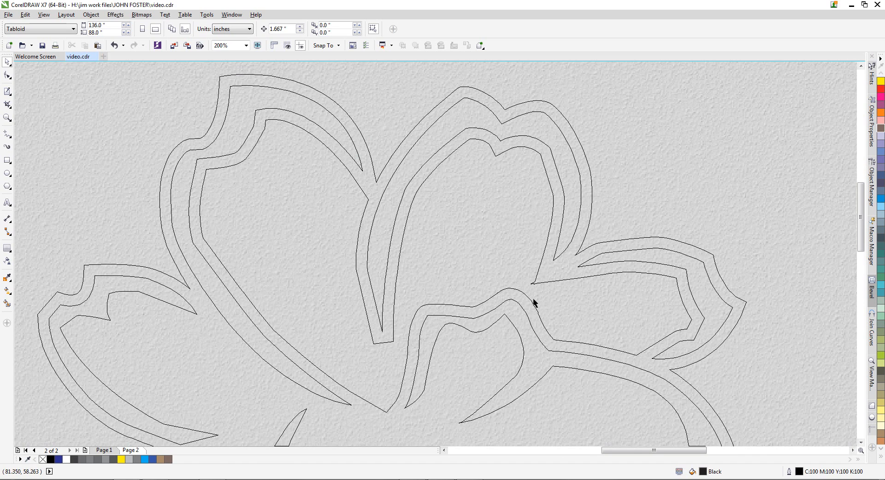
{"action": "scroll", "coordinate": [529, 287], "scroll_direction": "up", "scroll_amount": 2}
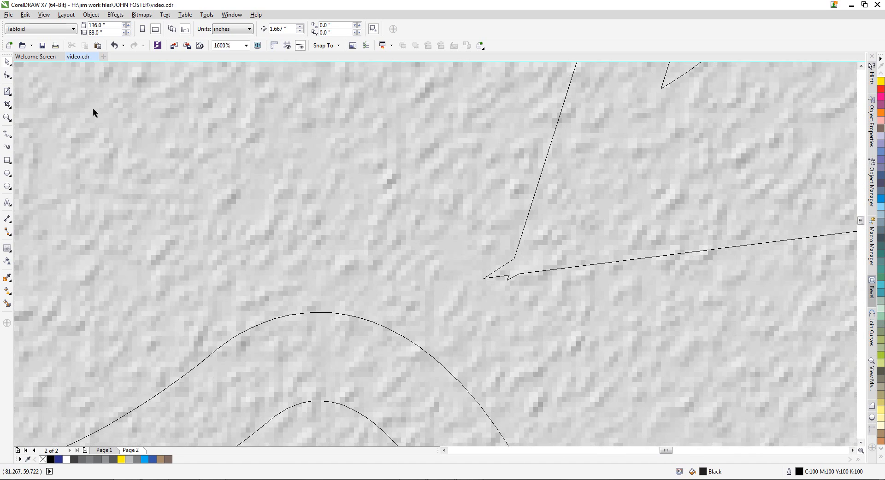
{"action": "left_click", "coordinate": [7, 75]}
{"action": "left_click", "coordinate": [507, 280]}
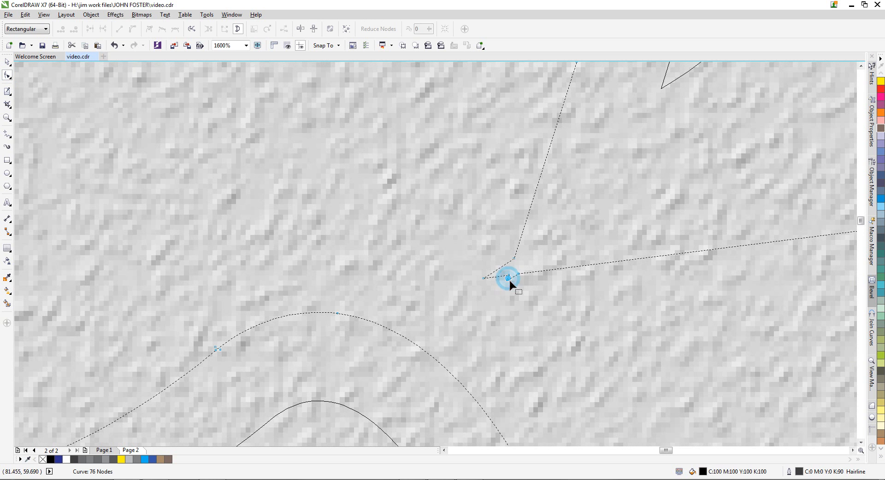
{"action": "left_click", "coordinate": [507, 280]}
{"action": "left_click", "coordinate": [483, 278]}
{"action": "key", "text": "Delete"}
{"action": "scroll", "coordinate": [644, 288], "scroll_direction": "down", "scroll_amount": 3}
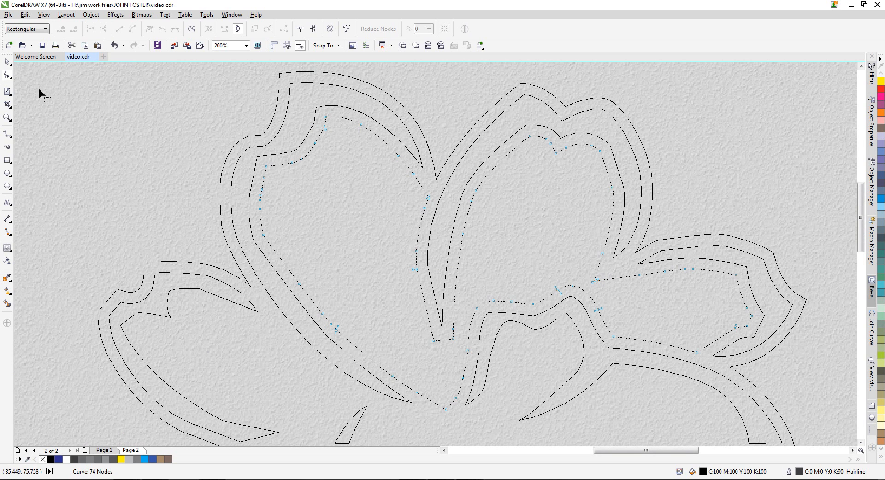
{"action": "left_click", "coordinate": [8, 62]}
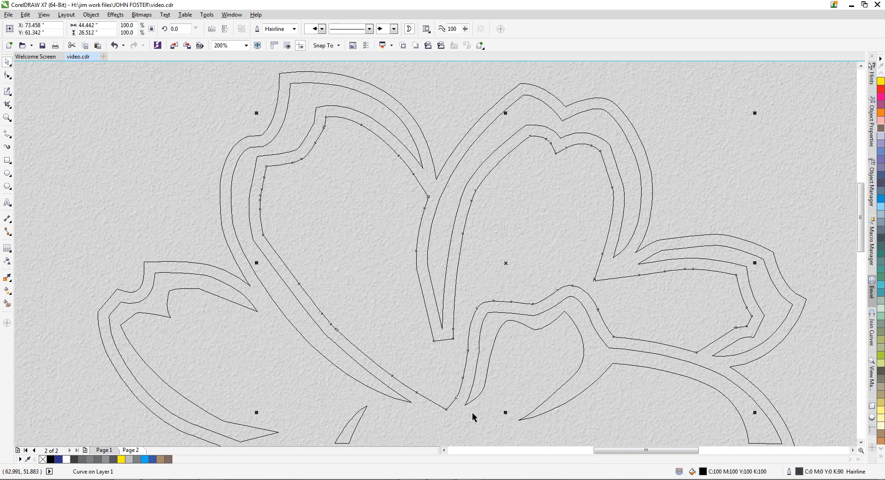
Delete the nodes forming the small tab below the short stem on the outer contour's bottom edge
{"action": "left_click_drag", "start_coordinate": [860, 224], "coordinate": [861, 235]}
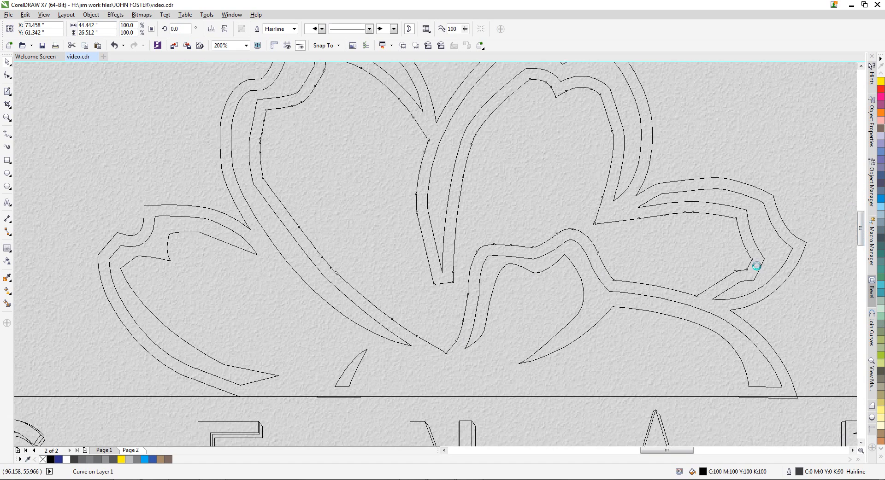
{"action": "scroll", "coordinate": [754, 262], "scroll_direction": "up", "scroll_amount": 3}
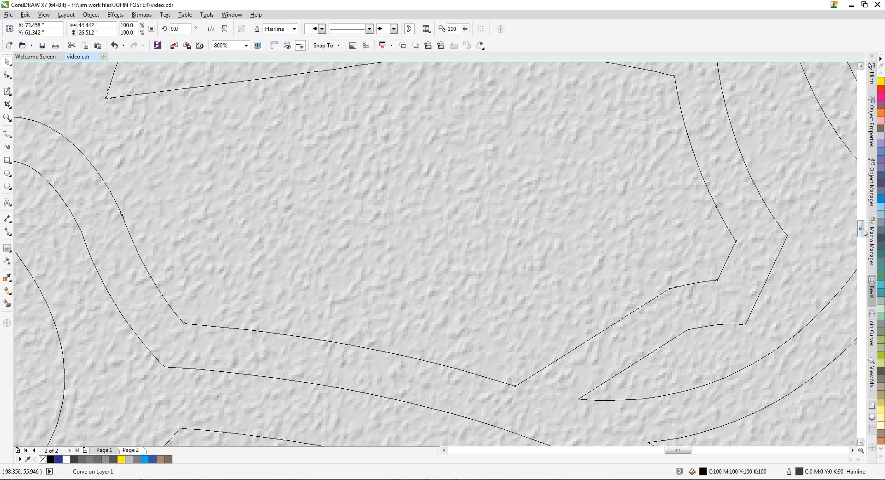
{"action": "left_click_drag", "start_coordinate": [860, 231], "coordinate": [861, 246]}
{"action": "scroll", "coordinate": [775, 272], "scroll_direction": "down", "scroll_amount": 4}
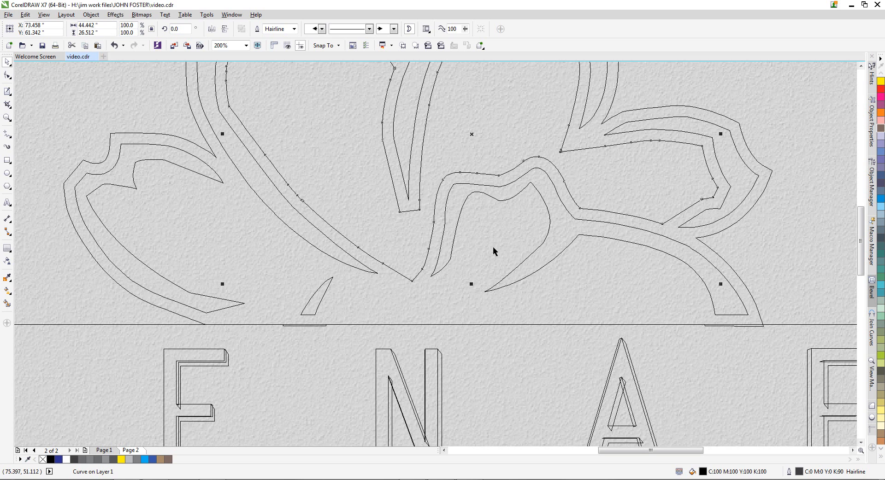
{"action": "left_click", "coordinate": [307, 325]}
{"action": "key", "text": "F10"}
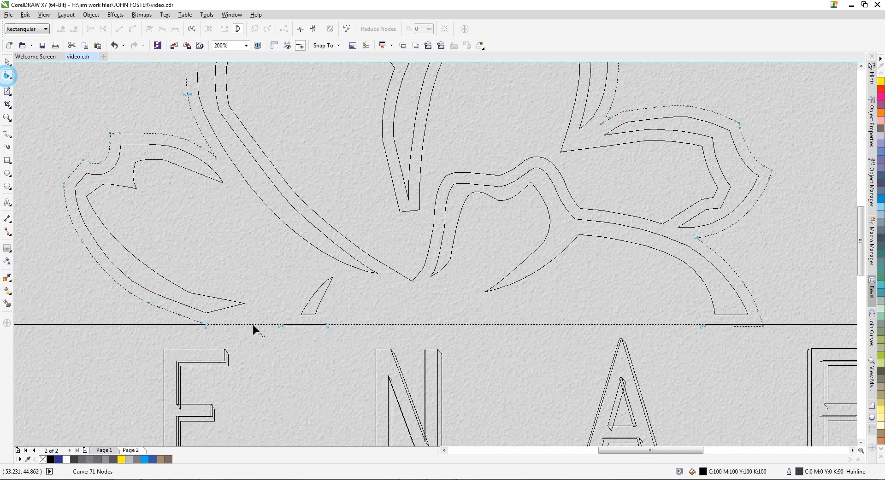
{"action": "left_click_drag", "start_coordinate": [269, 330], "coordinate": [343, 323]}
{"action": "key", "text": "Delete"}
{"action": "left_click", "coordinate": [8, 61]}
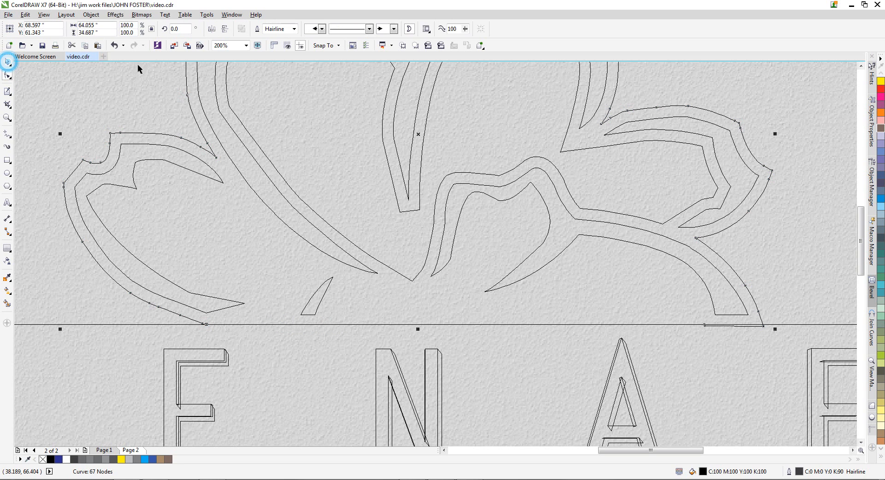
Switch the display back to Enhanced view and clear the selection
{"action": "left_click", "coordinate": [44, 15]}
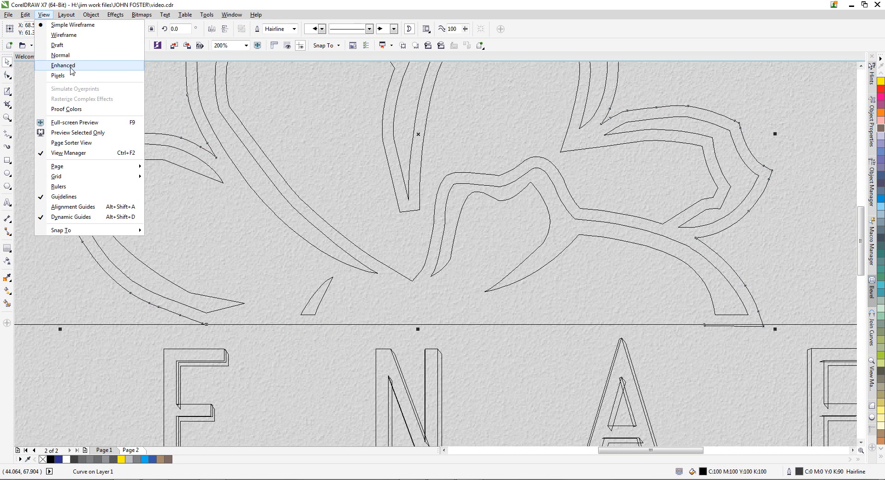
{"action": "left_click", "coordinate": [69, 68]}
{"action": "left_click", "coordinate": [806, 282]}
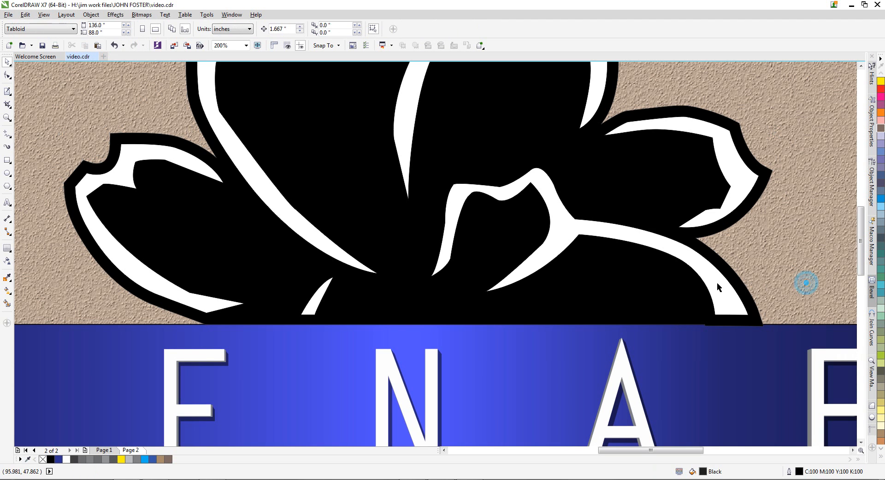
Draw a rectangle 55.5 by 6.333 inches over the contour's bottom edge, with its top level with the white flower's base
{"action": "left_click", "coordinate": [723, 322]}
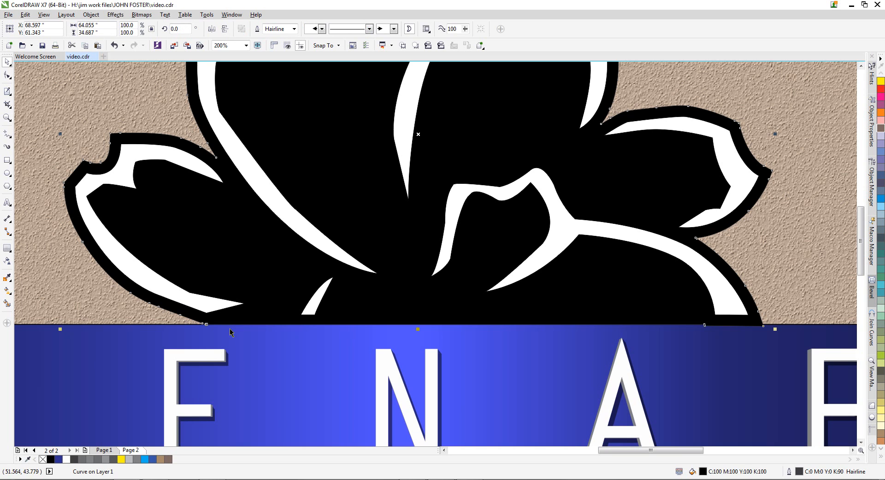
{"action": "left_click", "coordinate": [7, 160]}
{"action": "left_click_drag", "start_coordinate": [157, 385], "coordinate": [770, 315]}
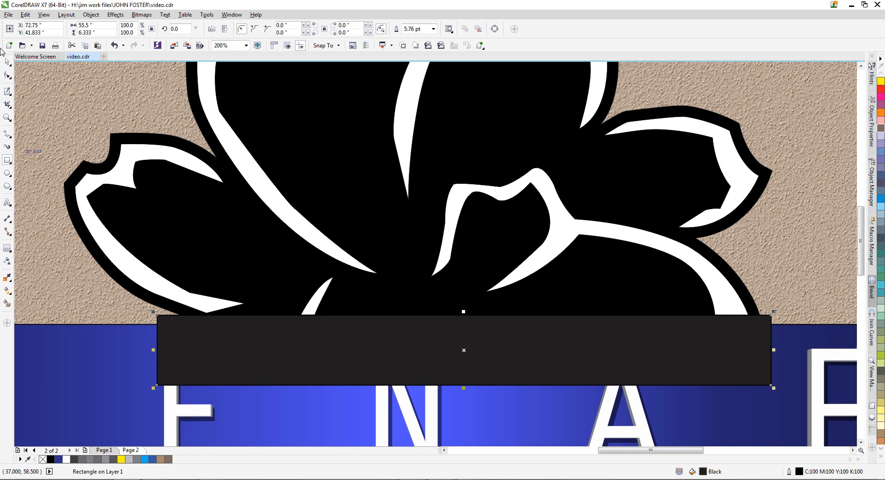
Trim the outer black contour with the rectangle, delete the rectangle and inspect the trimmed bottom edge
{"action": "left_click", "coordinate": [7, 62]}
{"action": "left_click", "coordinate": [233, 250]}
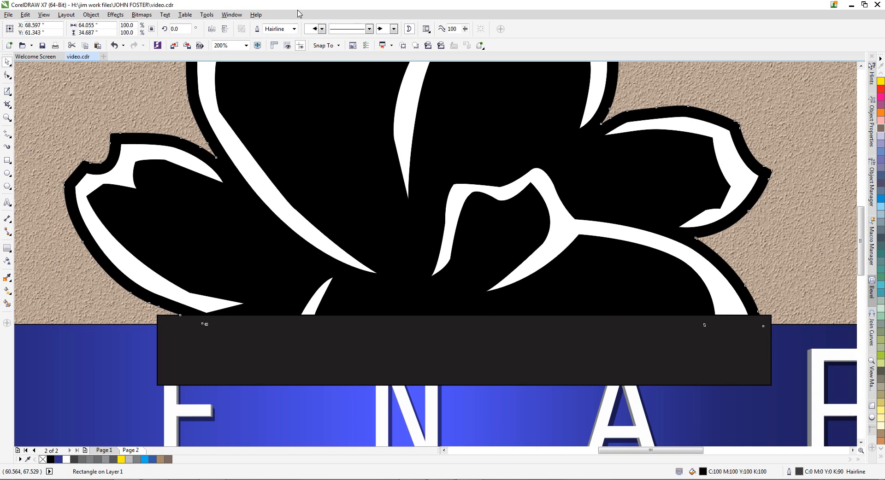
{"action": "left_click", "coordinate": [187, 339], "text": "shift"}
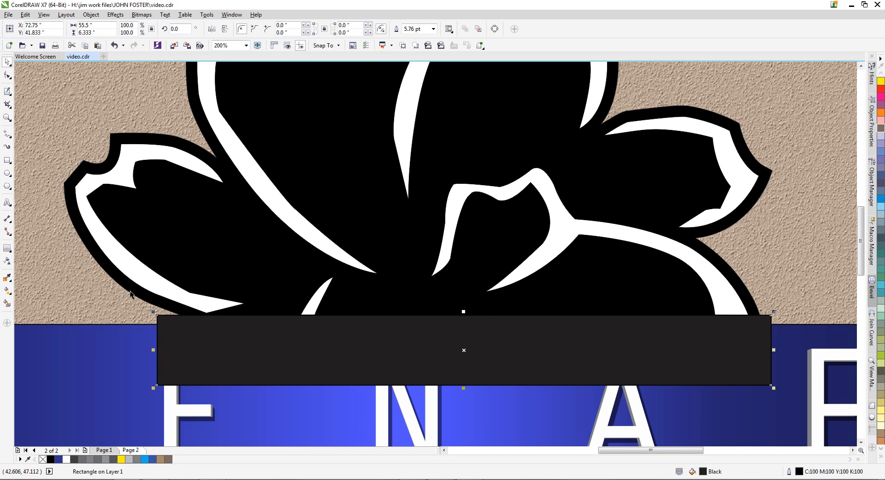
{"action": "left_click", "coordinate": [272, 29]}
{"action": "left_click", "coordinate": [208, 340]}
{"action": "key", "text": "Delete"}
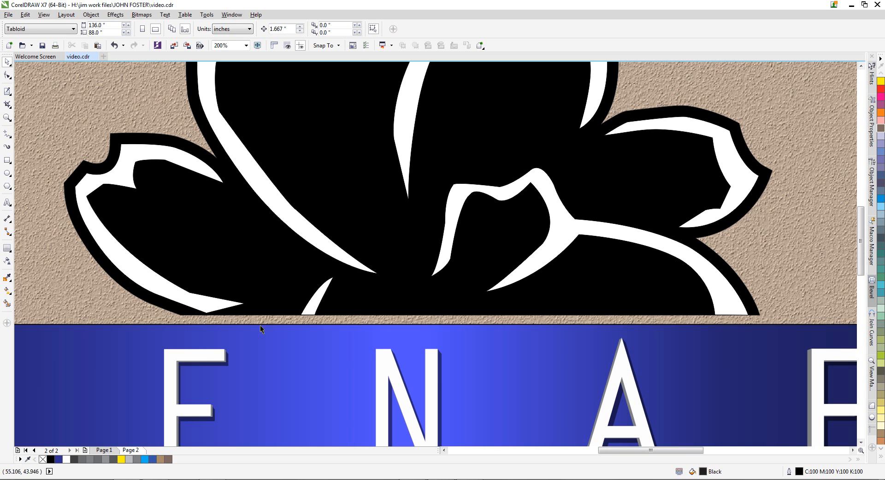
{"action": "scroll", "coordinate": [200, 319], "scroll_direction": "up", "scroll_amount": 4}
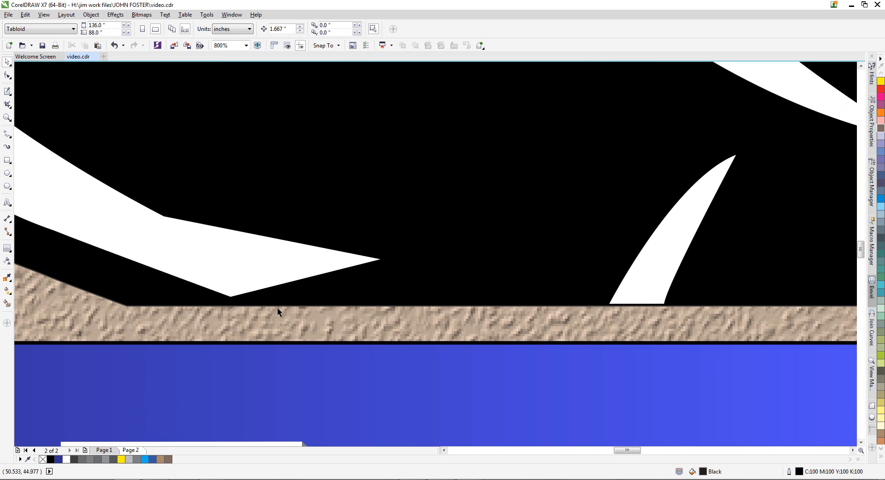
Remove the outline from the trimmed black contour behind the flower and clear the selection
{"action": "scroll", "coordinate": [291, 322], "scroll_direction": "down", "scroll_amount": 2}
{"action": "scroll", "coordinate": [303, 329], "scroll_direction": "down", "scroll_amount": 2}
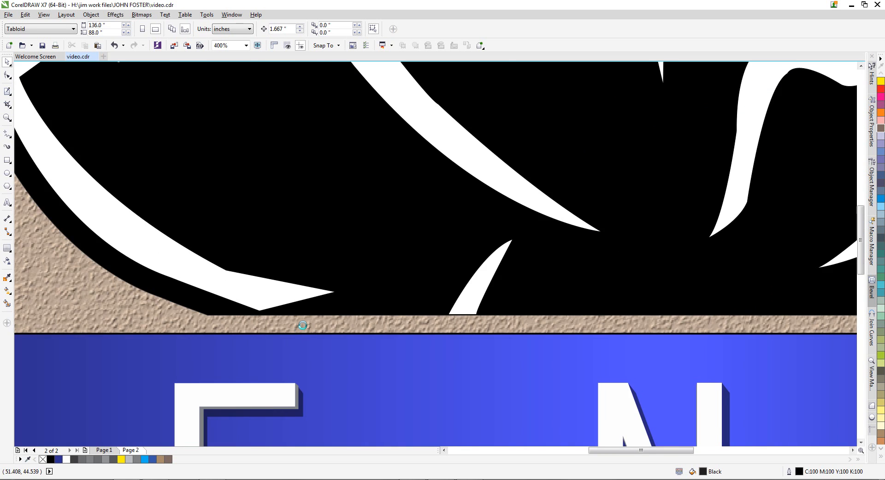
{"action": "left_click", "coordinate": [299, 272]}
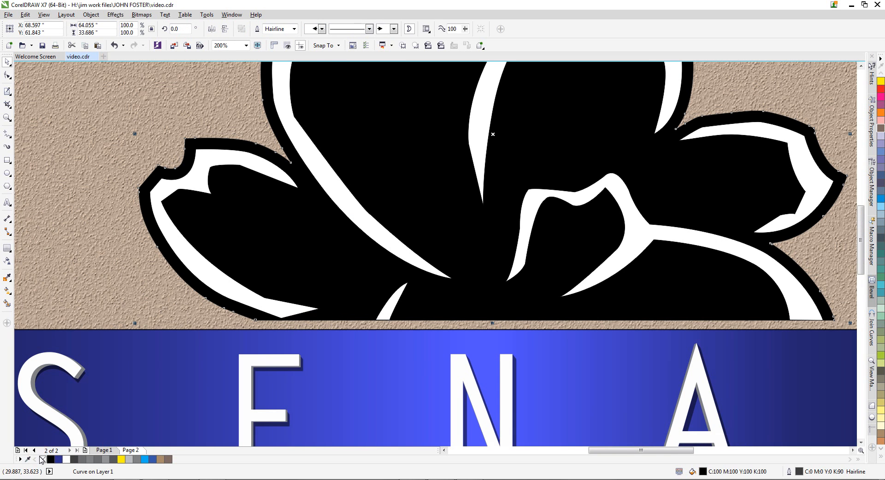
{"action": "scroll", "coordinate": [312, 317], "scroll_direction": "down", "scroll_amount": 4}
{"action": "scroll", "coordinate": [347, 260], "scroll_direction": "up", "scroll_amount": 2}
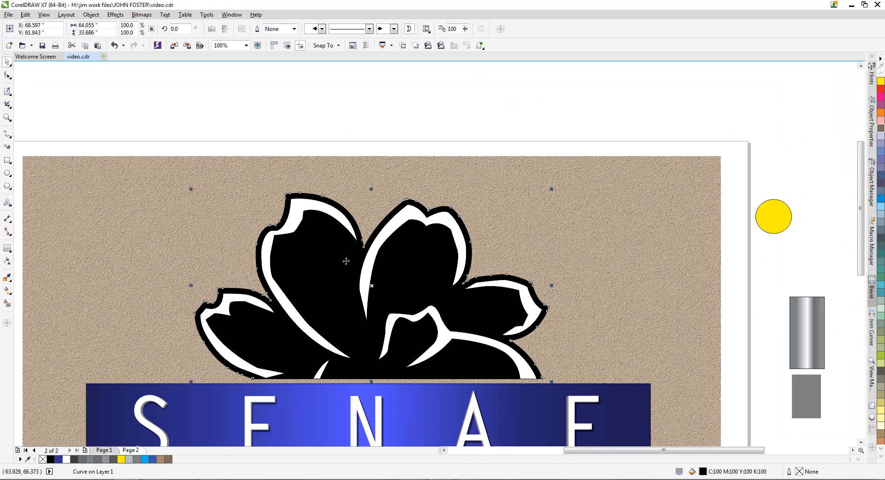
{"action": "left_click", "coordinate": [519, 251]}
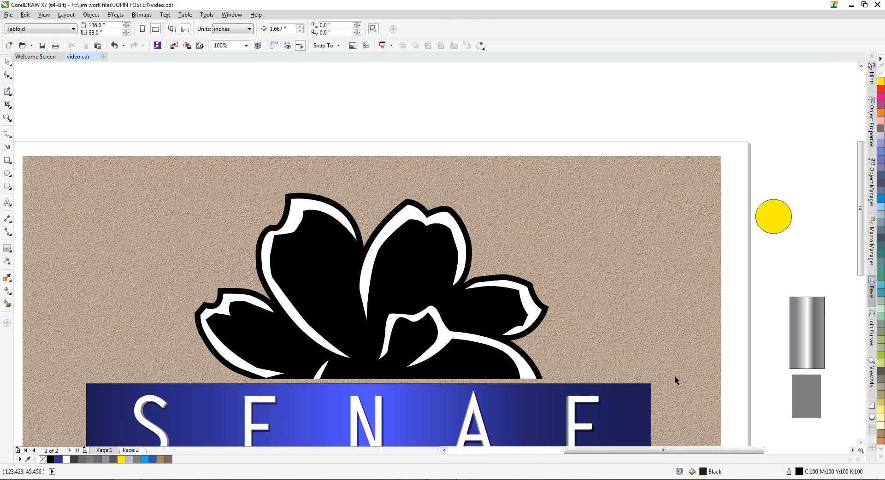
Fill the flower's black backer with the metallic silver gradient from the swatch beside the page and give it a black hairline outline
{"action": "left_click_drag", "start_coordinate": [812, 312], "coordinate": [494, 302]}
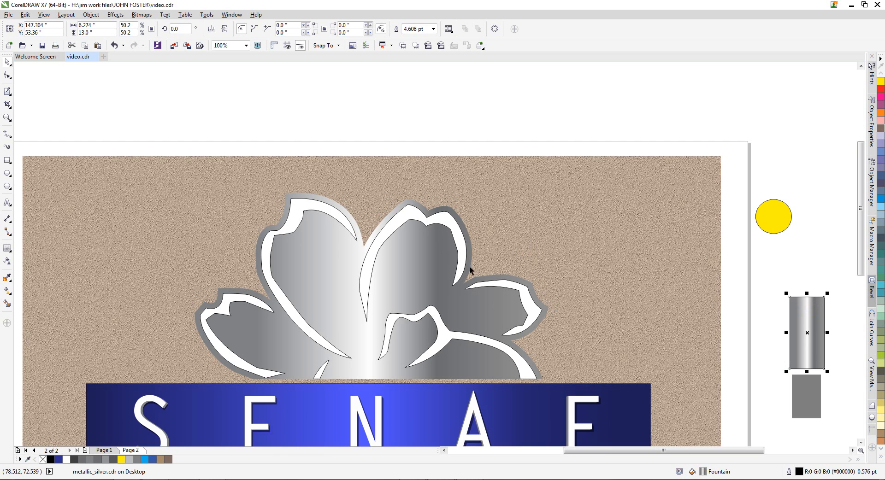
{"action": "scroll", "coordinate": [379, 349], "scroll_direction": "up", "scroll_amount": 2}
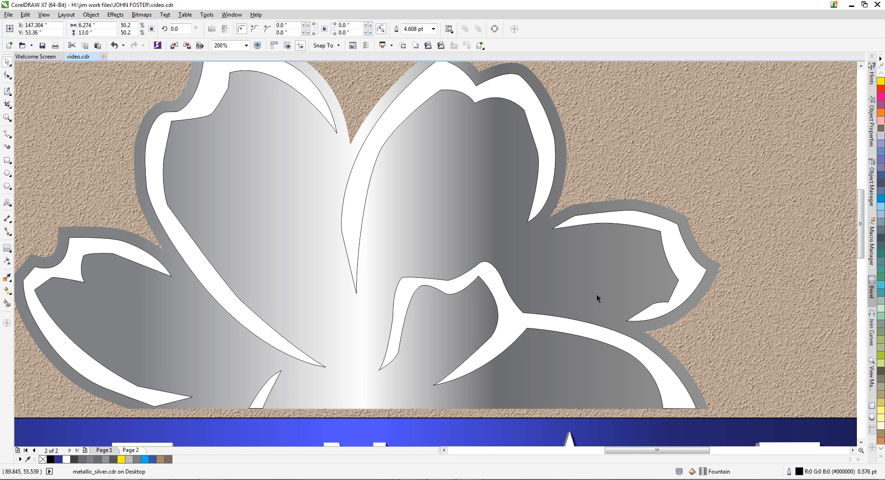
{"action": "scroll", "coordinate": [600, 293], "scroll_direction": "down", "scroll_amount": 2}
{"action": "scroll", "coordinate": [606, 289], "scroll_direction": "up", "scroll_amount": 2}
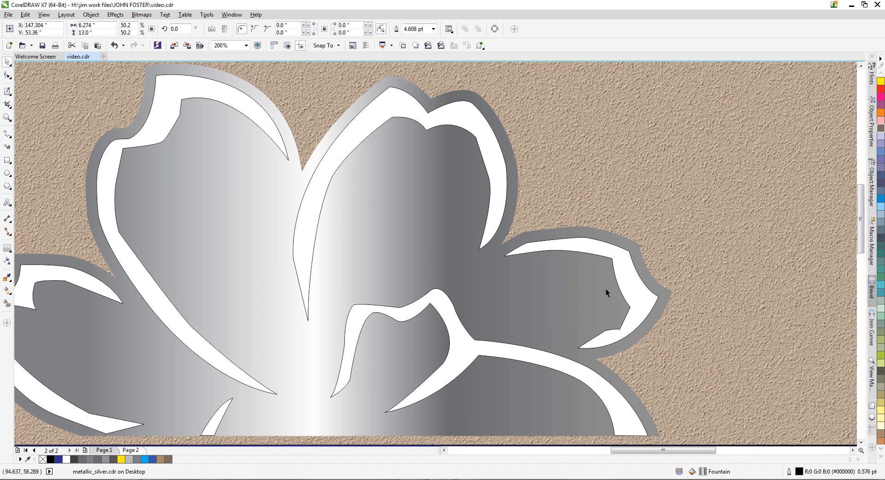
{"action": "left_click", "coordinate": [634, 272]}
{"action": "right_click", "coordinate": [51, 458]}
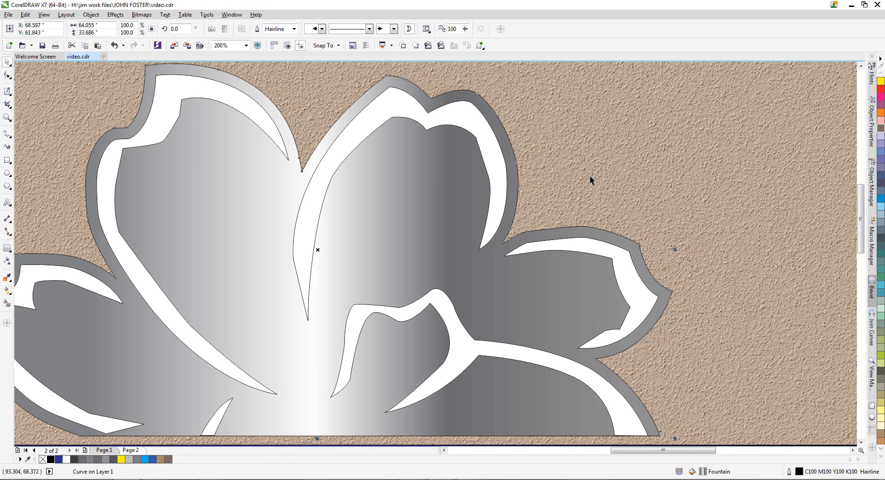
{"action": "key", "text": "Escape"}
{"action": "scroll", "coordinate": [264, 224], "scroll_direction": "down", "scroll_amount": 1}
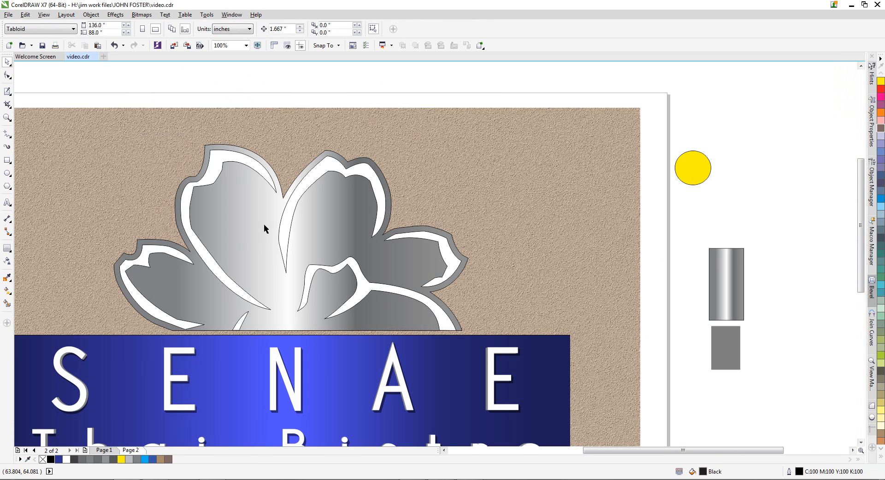
Extrude the white flower artwork downward with the vanishing point locked to the object and set the extrusion depth to 1
{"action": "left_click", "coordinate": [213, 268]}
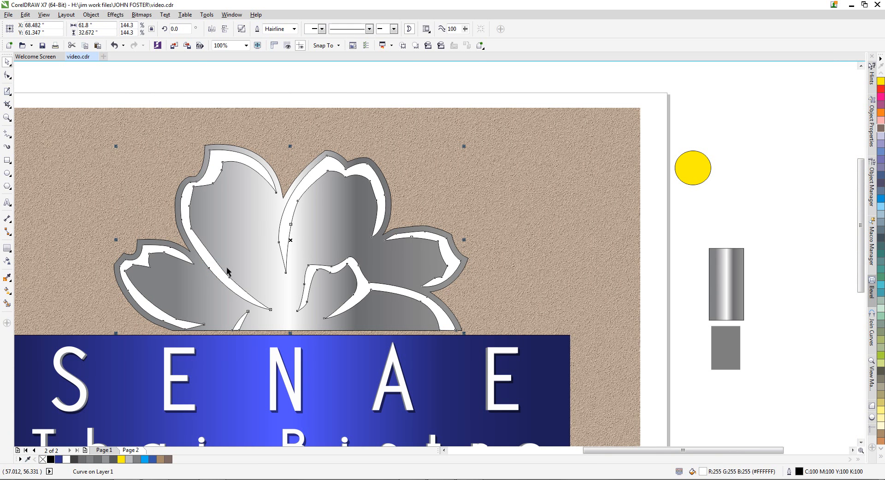
{"action": "scroll", "coordinate": [213, 264], "scroll_direction": "up", "scroll_amount": 1}
{"action": "left_click", "coordinate": [210, 270]}
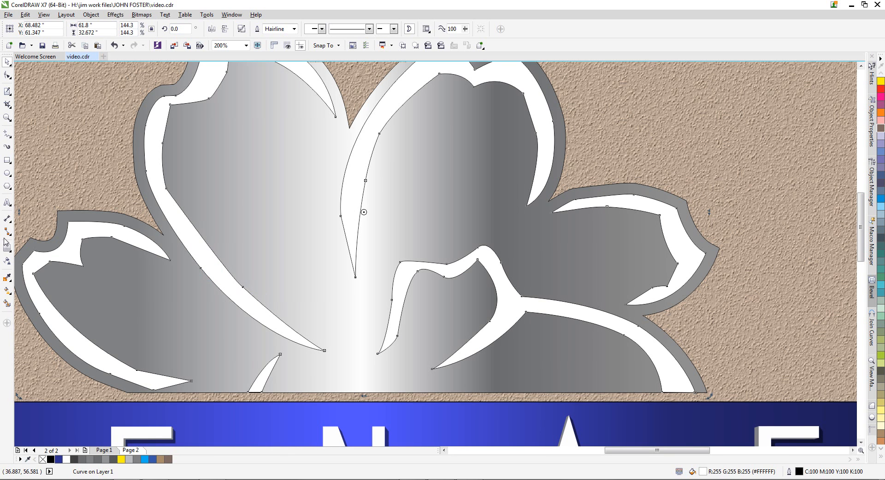
{"action": "left_click", "coordinate": [8, 249]}
{"action": "mouse_move", "coordinate": [9, 248]}
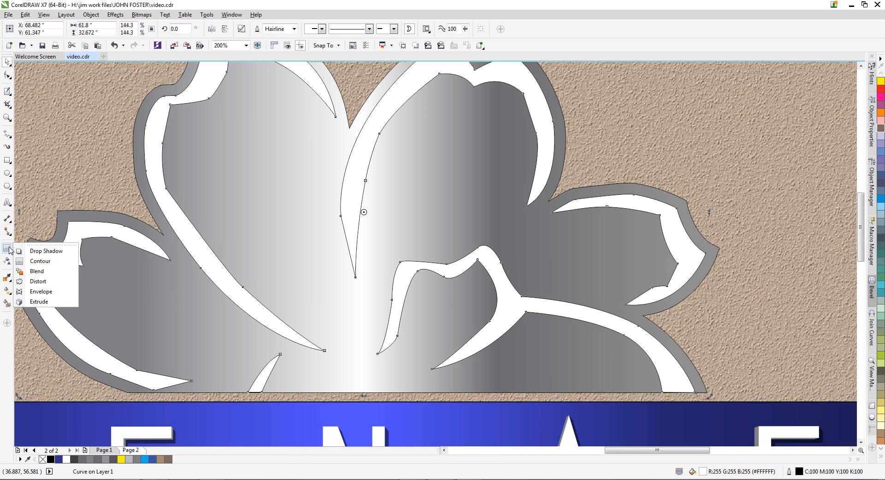
{"action": "left_click", "coordinate": [38, 301]}
{"action": "left_click_drag", "start_coordinate": [361, 251], "coordinate": [362, 285]}
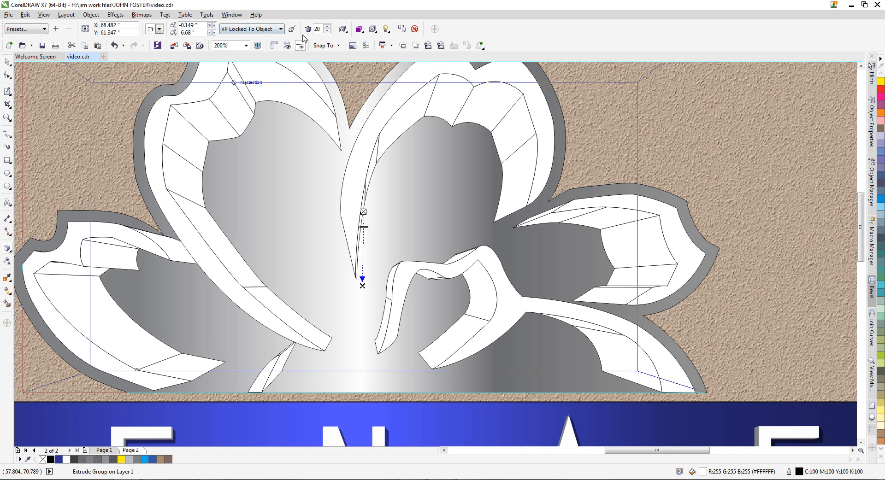
{"action": "left_click", "coordinate": [320, 29]}
{"action": "type", "text": "1"}
{"action": "key", "text": "Return"}
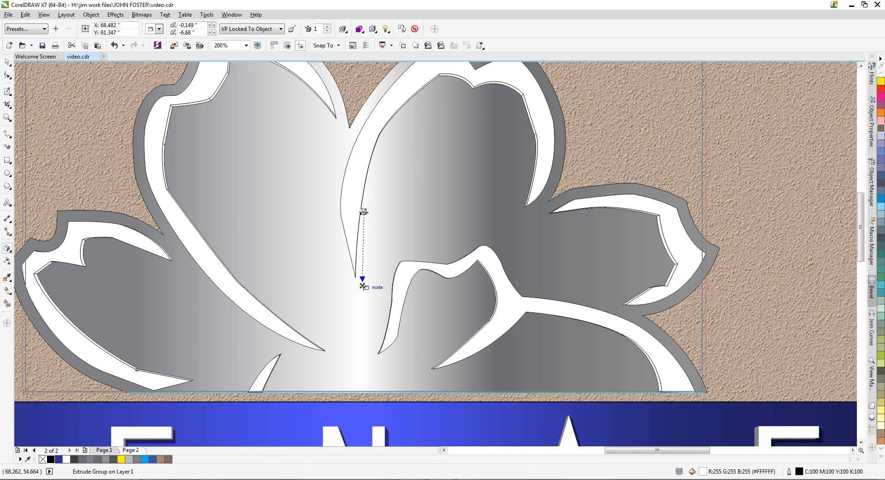
Move the extrusion's vanishing point to about 1.397, -8.841 inches and break the extrude group apart
{"action": "left_click_drag", "start_coordinate": [362, 288], "coordinate": [387, 312]}
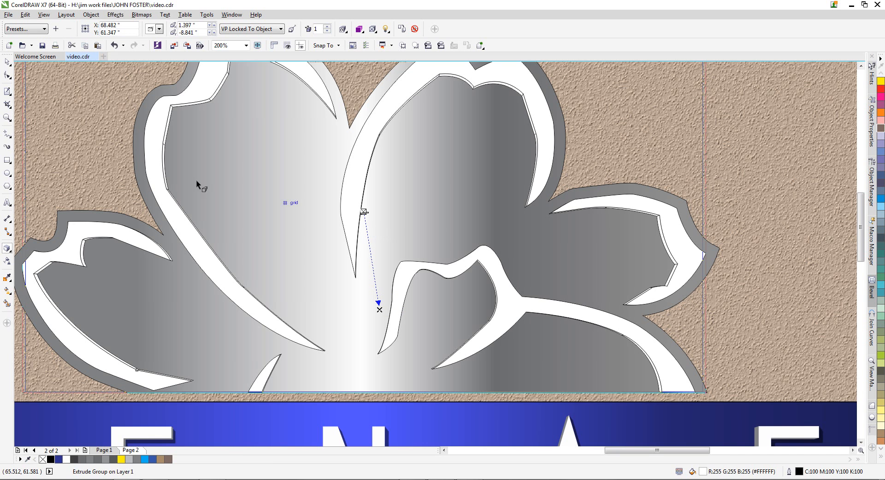
{"action": "key", "text": "space"}
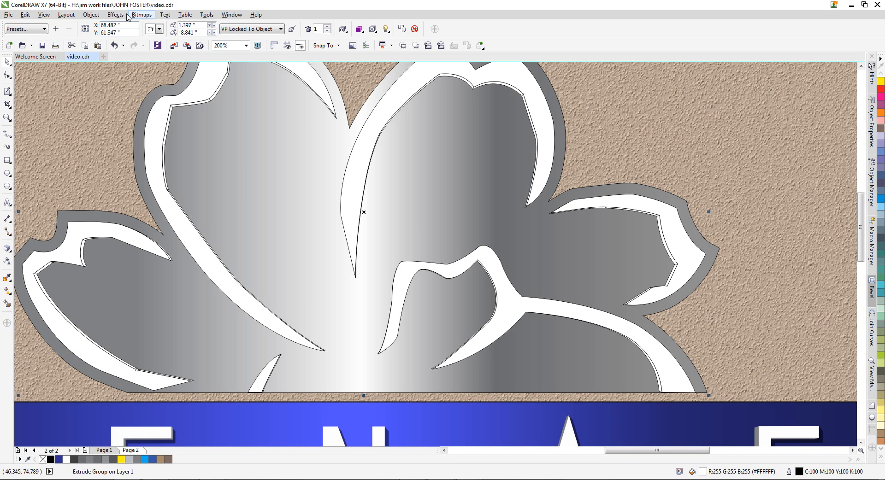
{"action": "left_click", "coordinate": [91, 14]}
{"action": "left_click", "coordinate": [115, 152]}
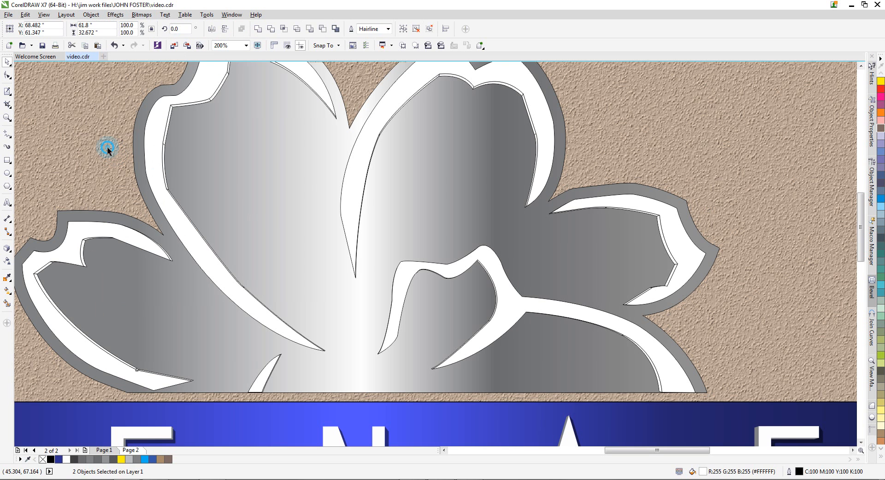
Ungroup the flower's separated extrusion faces and weld all of the pieces into a single curve
{"action": "left_click", "coordinate": [84, 245]}
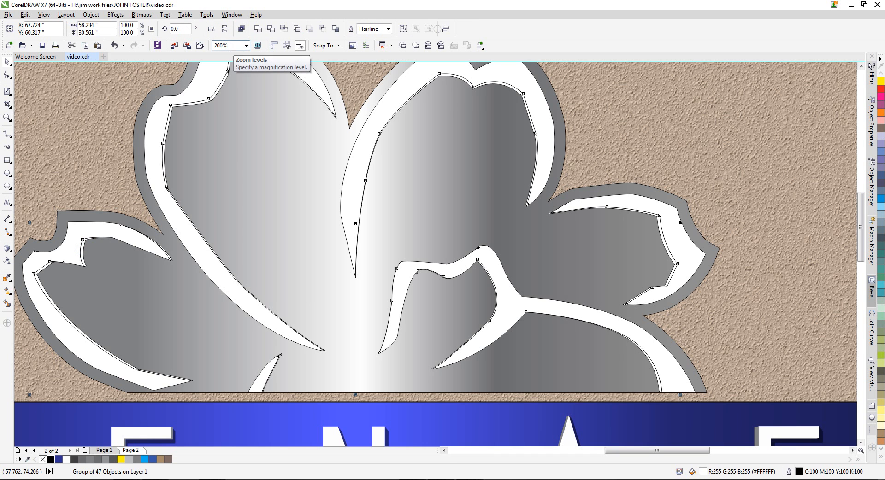
{"action": "left_click", "coordinate": [270, 374]}
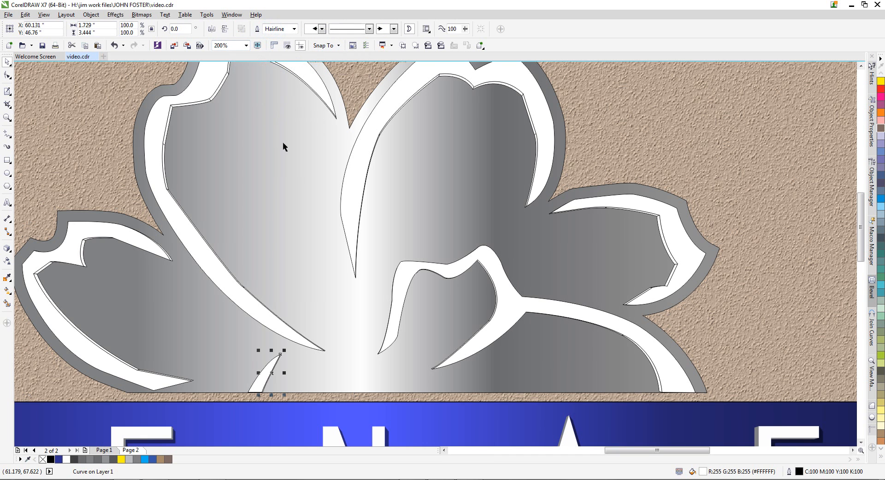
{"action": "key", "text": "ctrl+z"}
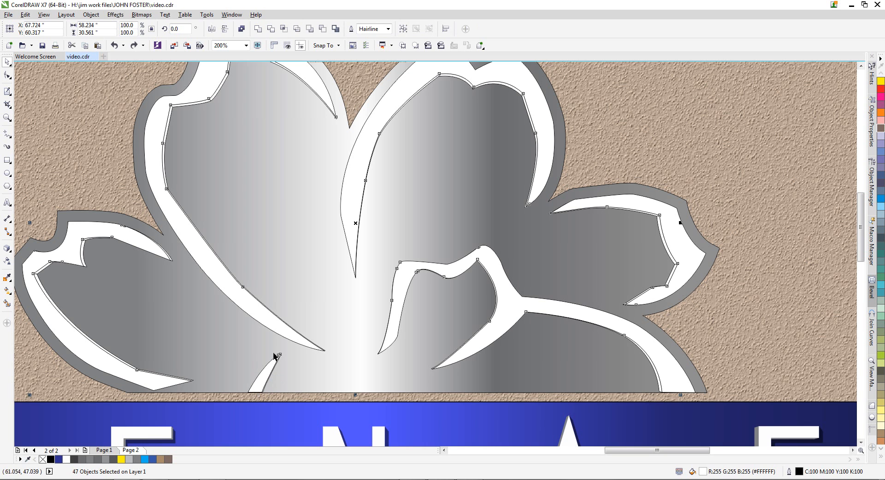
{"action": "left_click_drag", "start_coordinate": [355, 223], "coordinate": [386, 266]}
{"action": "key", "text": "ctrl+z"}
{"action": "left_click", "coordinate": [270, 29]}
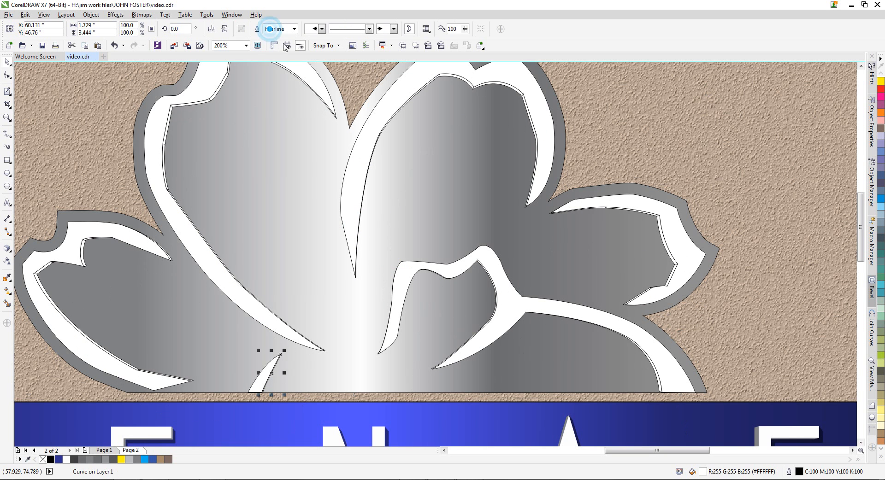
{"action": "left_click", "coordinate": [84, 247]}
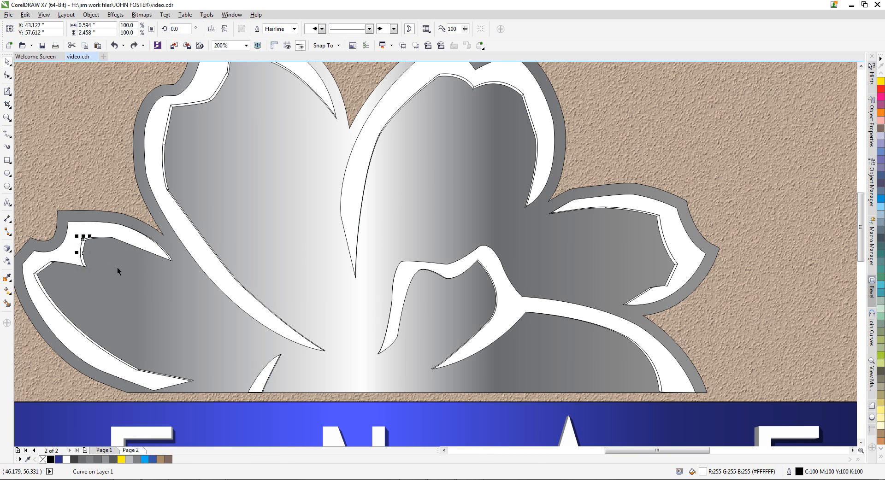
{"action": "key", "text": "ctrl+a"}
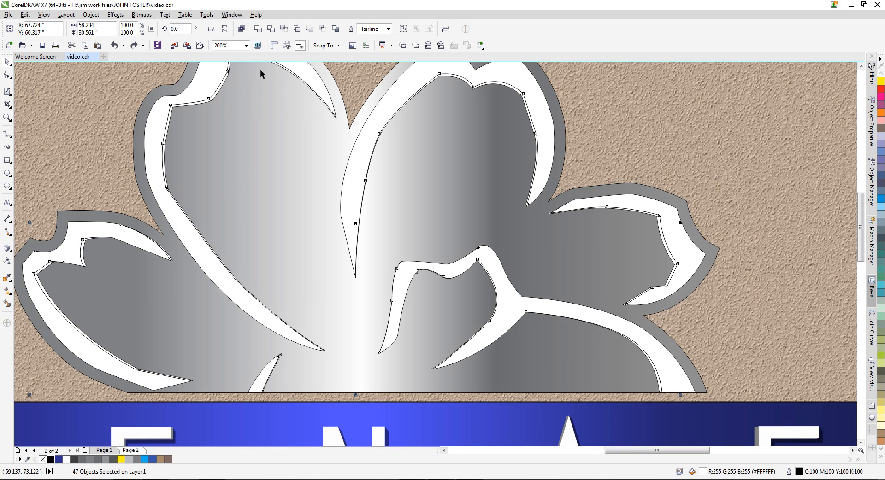
{"action": "left_click", "coordinate": [355, 173]}
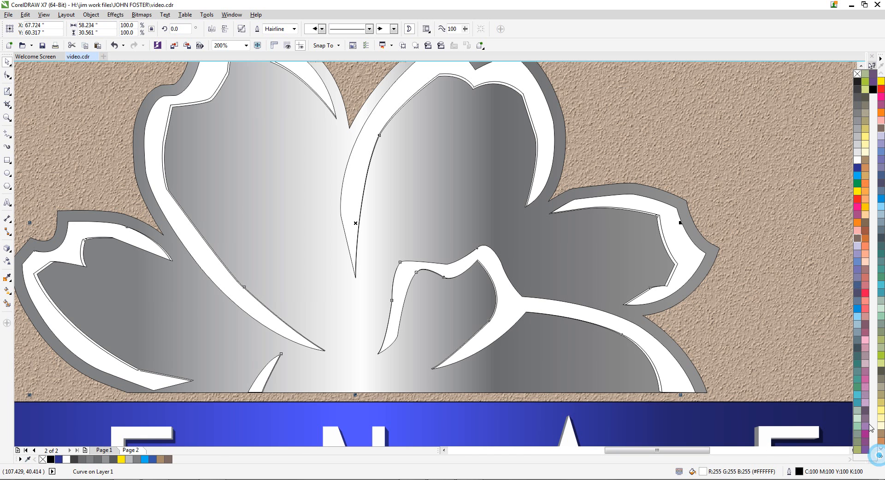
Fill the welded extrusion sides with 40% black and clear the selection
{"action": "left_click", "coordinate": [856, 137]}
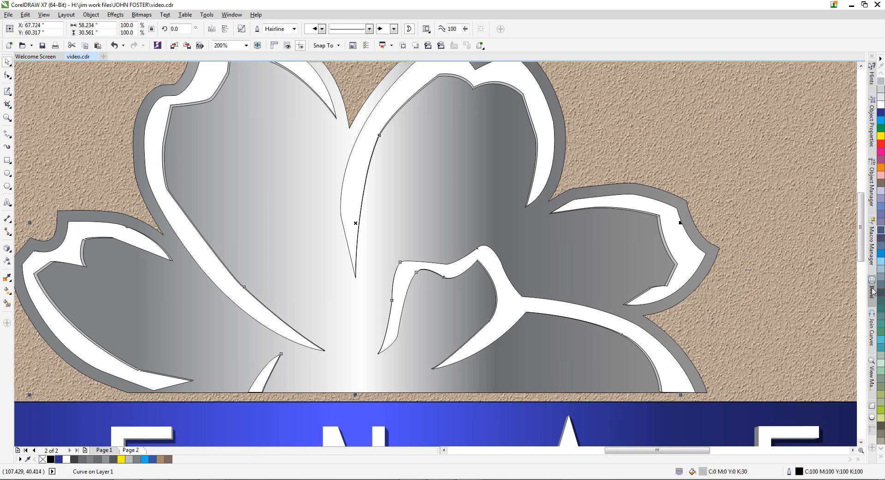
{"action": "left_click", "coordinate": [872, 450]}
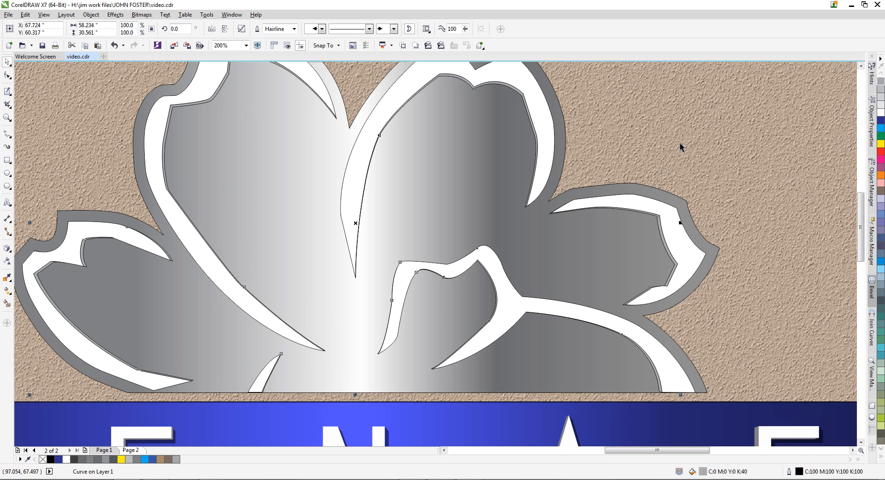
{"action": "key", "text": "Escape"}
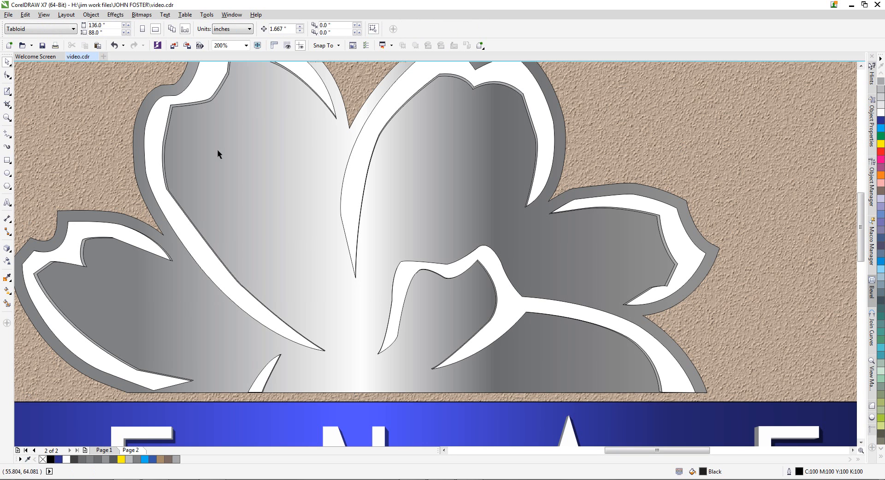
Extrude the white flower artwork again, using a parallel extrusion type with the vanishing point at about 0.553, -0.925 inches
{"action": "left_click", "coordinate": [197, 100]}
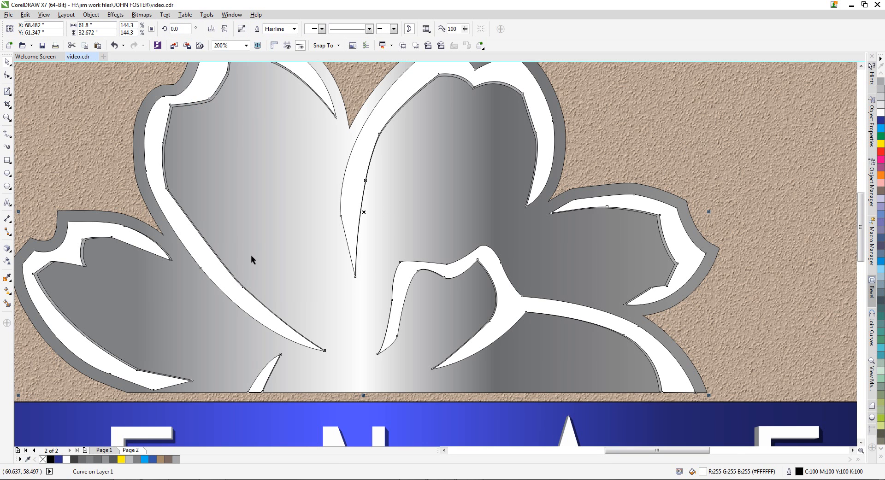
{"action": "left_click", "coordinate": [7, 248]}
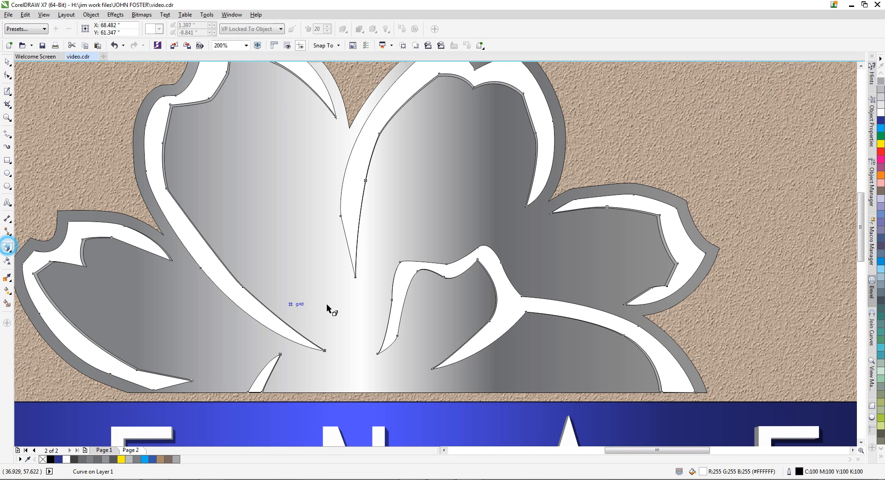
{"action": "left_click_drag", "start_coordinate": [355, 264], "coordinate": [366, 287]}
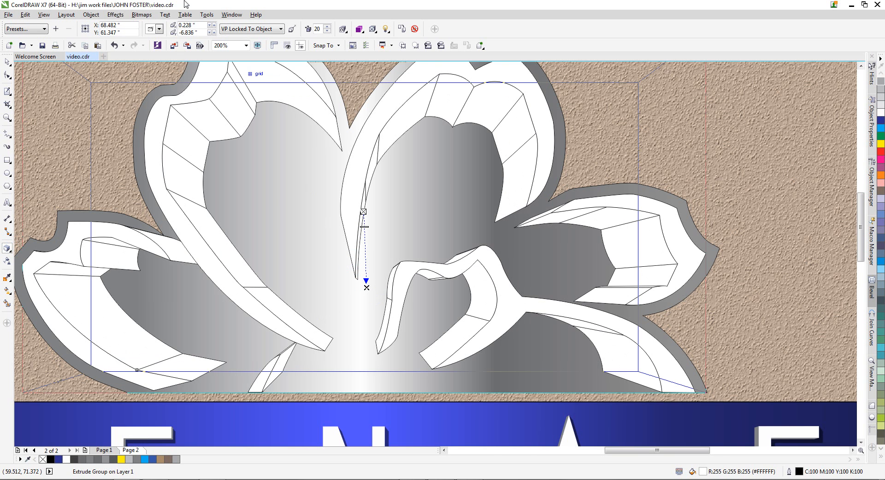
{"action": "left_click", "coordinate": [159, 29]}
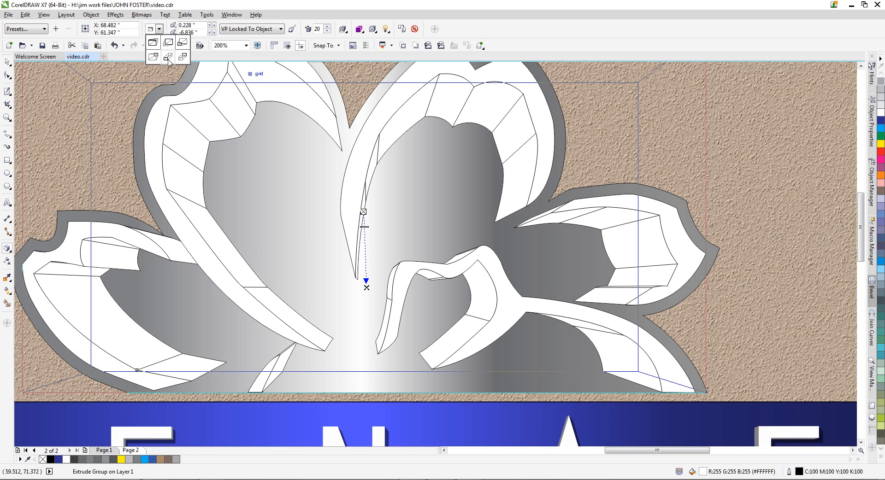
{"action": "left_click", "coordinate": [166, 45]}
{"action": "mouse_move", "coordinate": [367, 295]}
{"action": "left_mouse_down"}
{"action": "mouse_move", "coordinate": [365, 218]}
{"action": "mouse_move", "coordinate": [371, 222]}
{"action": "left_mouse_up"}
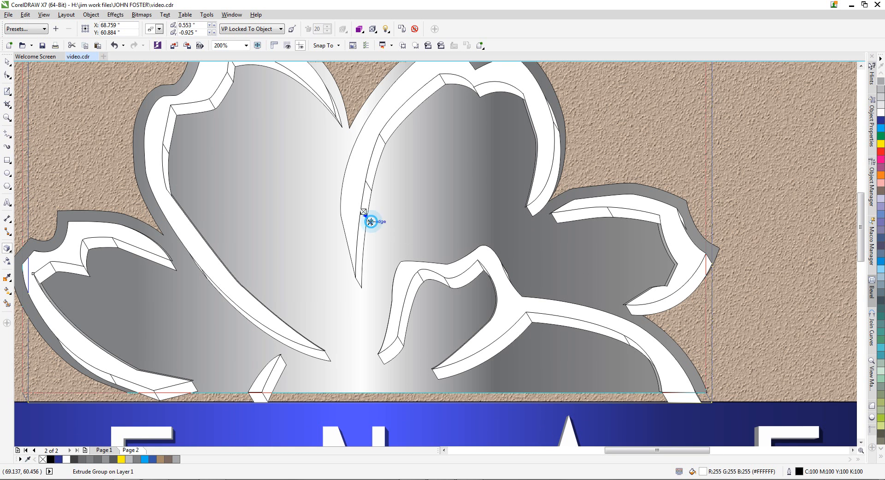
{"action": "scroll", "coordinate": [410, 249], "scroll_direction": "down", "scroll_amount": 1}
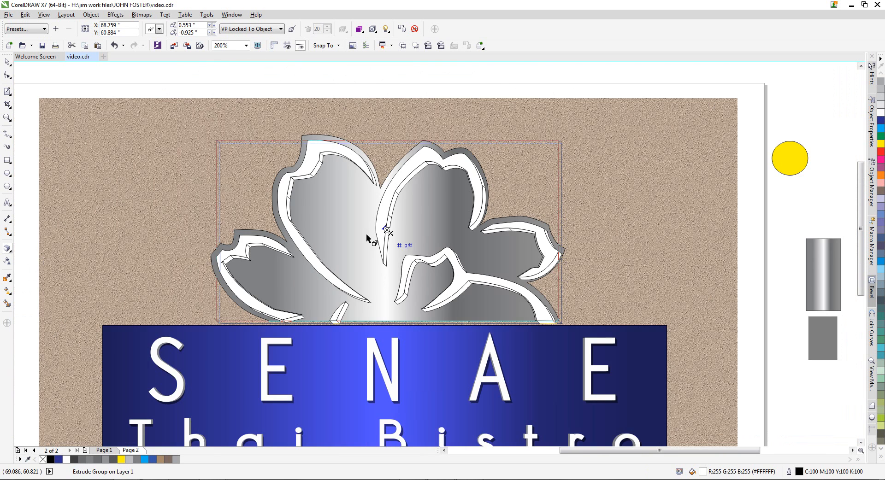
Move the yellow circle from beside the page onto the textured wall near the flower, centred at about X 19.75, Y 70.667 inches
{"action": "scroll", "coordinate": [322, 218], "scroll_direction": "down", "scroll_amount": 1}
{"action": "left_click", "coordinate": [7, 62]}
{"action": "left_click_drag", "start_coordinate": [548, 190], "coordinate": [212, 200]}
{"action": "scroll", "coordinate": [322, 209], "scroll_direction": "up", "scroll_amount": 1}
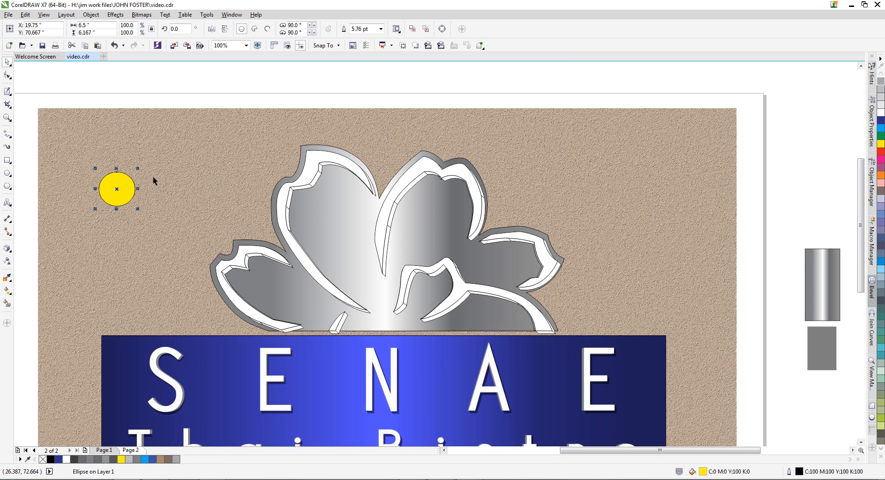
{"action": "scroll", "coordinate": [364, 285], "scroll_direction": "up", "scroll_amount": 2}
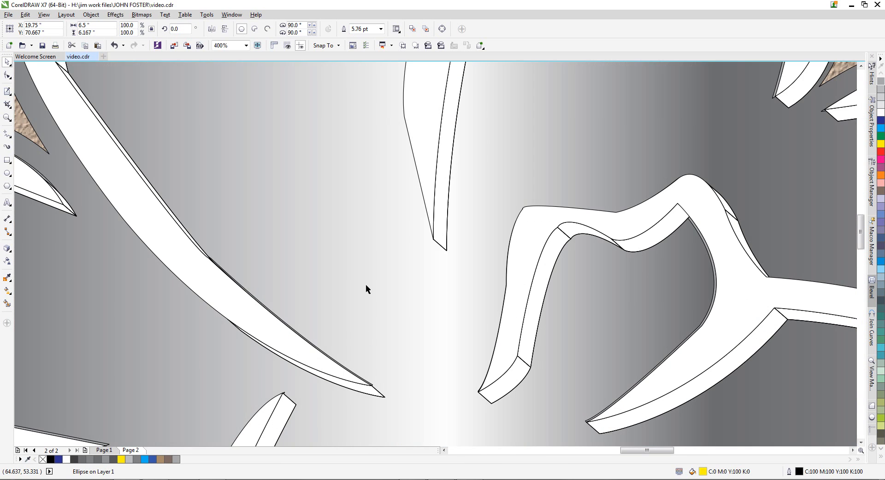
Reshape the white flower's extrusion so that its vanishing point sits at about 0.851, -0.68 inches
{"action": "scroll", "coordinate": [408, 295], "scroll_direction": "down", "scroll_amount": 1}
{"action": "left_click", "coordinate": [428, 234]}
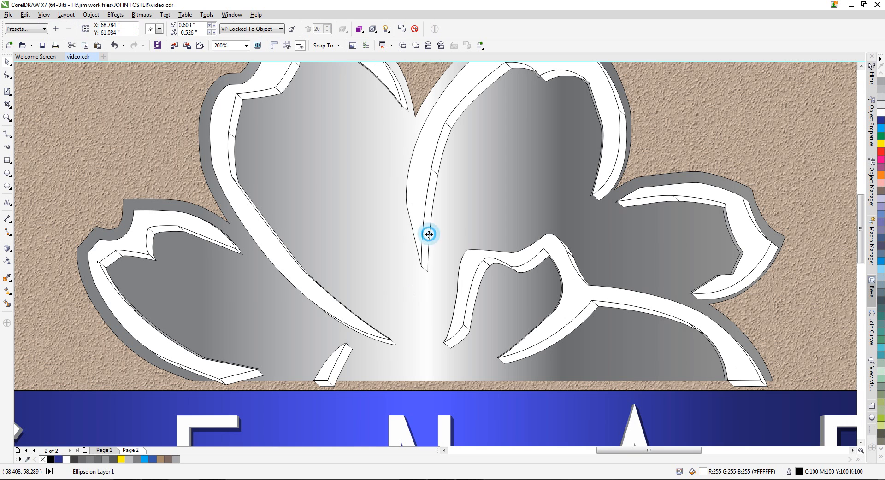
{"action": "left_click", "coordinate": [7, 262]}
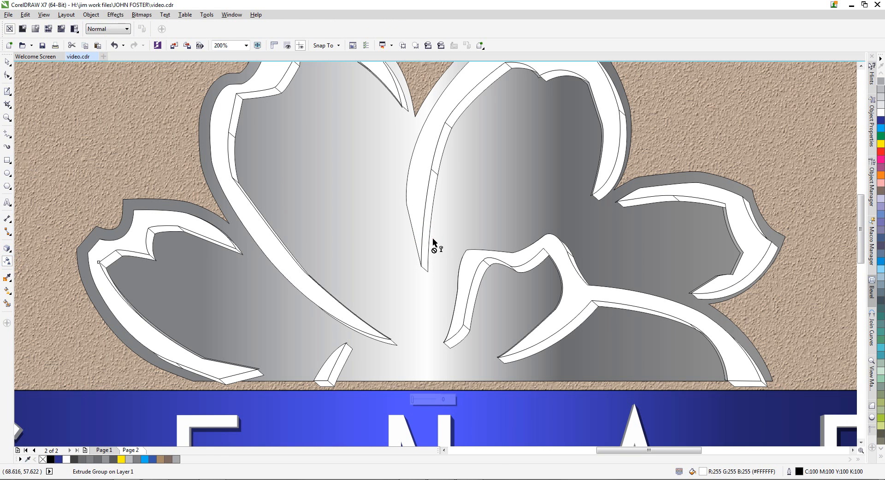
{"action": "left_click", "coordinate": [7, 62]}
{"action": "left_click", "coordinate": [7, 250]}
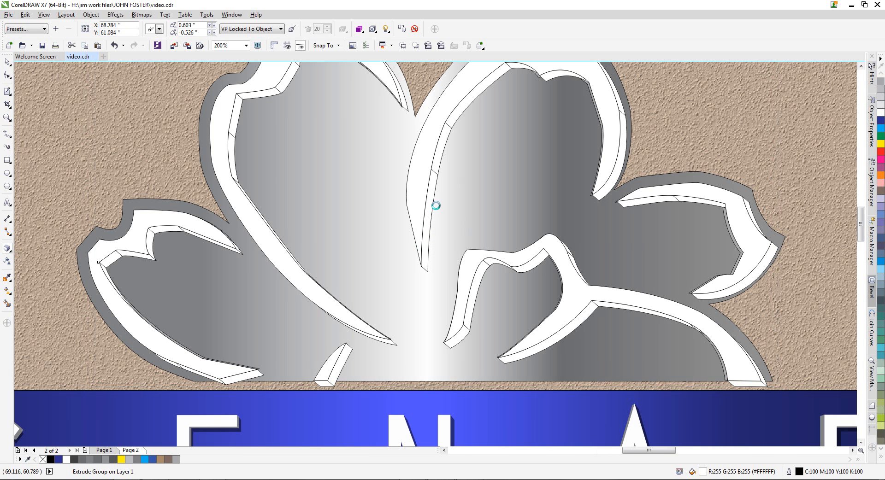
{"action": "scroll", "coordinate": [433, 205], "scroll_direction": "up", "scroll_amount": 2}
{"action": "mouse_move", "coordinate": [430, 203]}
{"action": "left_mouse_down"}
{"action": "mouse_move", "coordinate": [422, 203]}
{"action": "mouse_move", "coordinate": [431, 207]}
{"action": "left_mouse_up"}
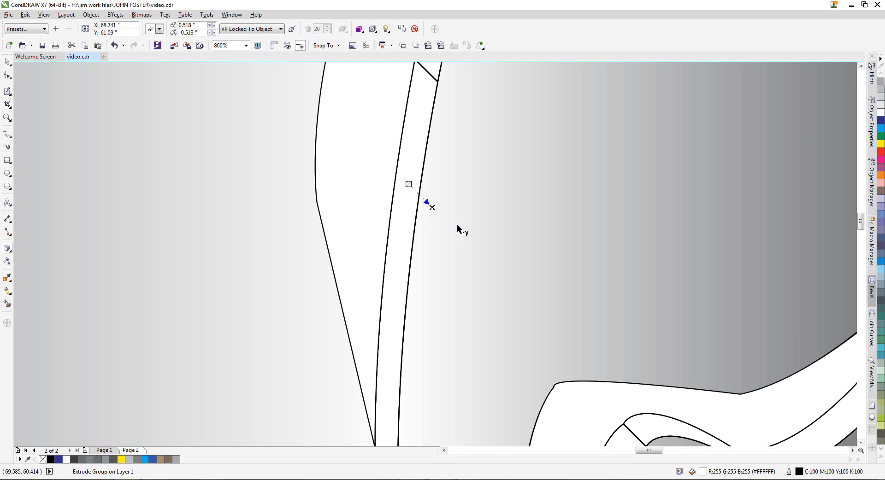
{"action": "scroll", "coordinate": [457, 224], "scroll_direction": "down", "scroll_amount": 1}
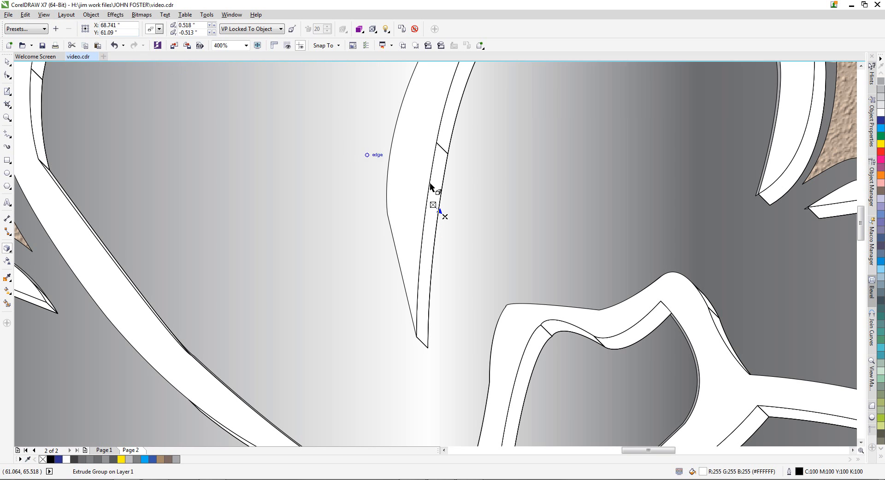
{"action": "left_click_drag", "start_coordinate": [444, 217], "coordinate": [453, 224]}
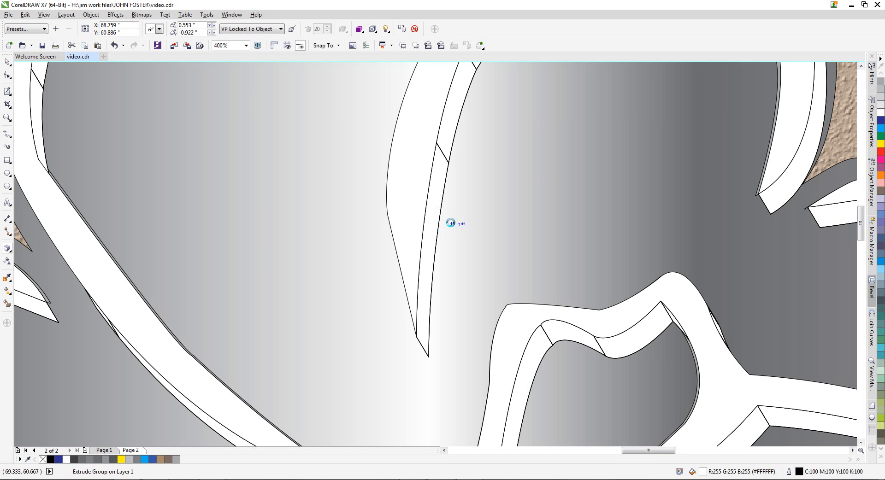
Break the flower's extrusion group apart and weld the ungrouped side faces into a single curve
{"action": "left_click", "coordinate": [91, 15]}
{"action": "left_click", "coordinate": [120, 152]}
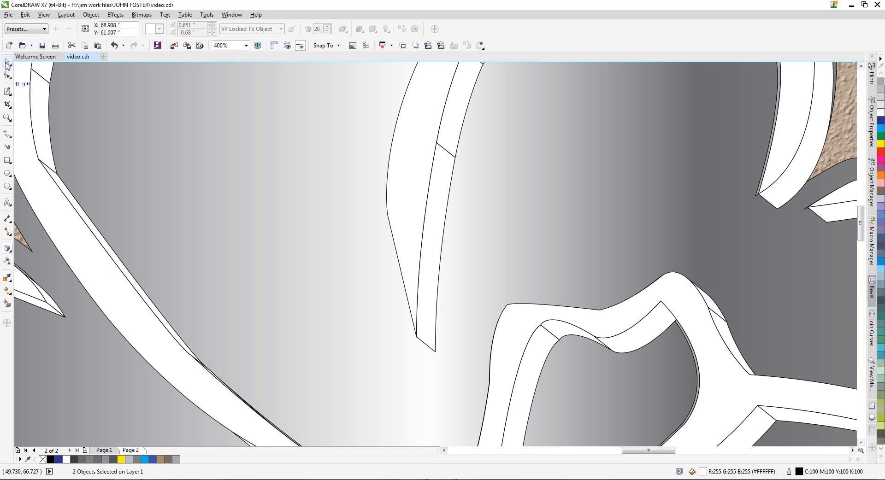
{"action": "left_click", "coordinate": [265, 170]}
{"action": "scroll", "coordinate": [450, 235], "scroll_direction": "down", "scroll_amount": 1}
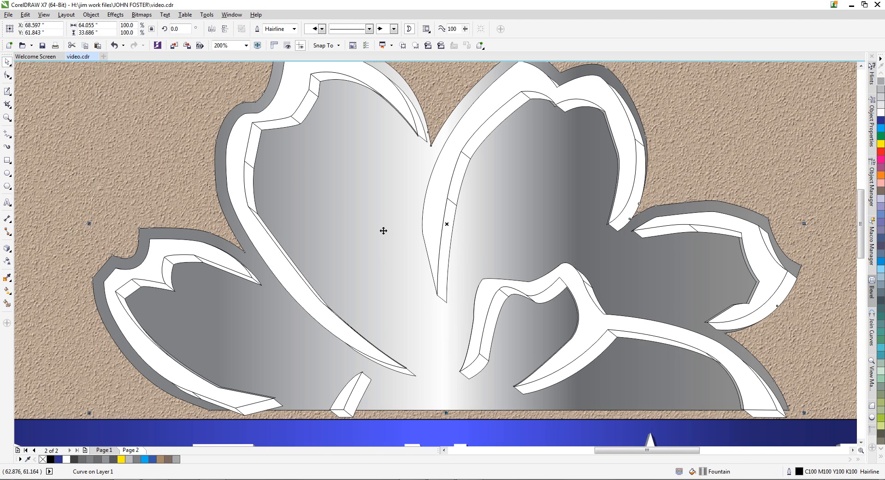
{"action": "left_click", "coordinate": [286, 122]}
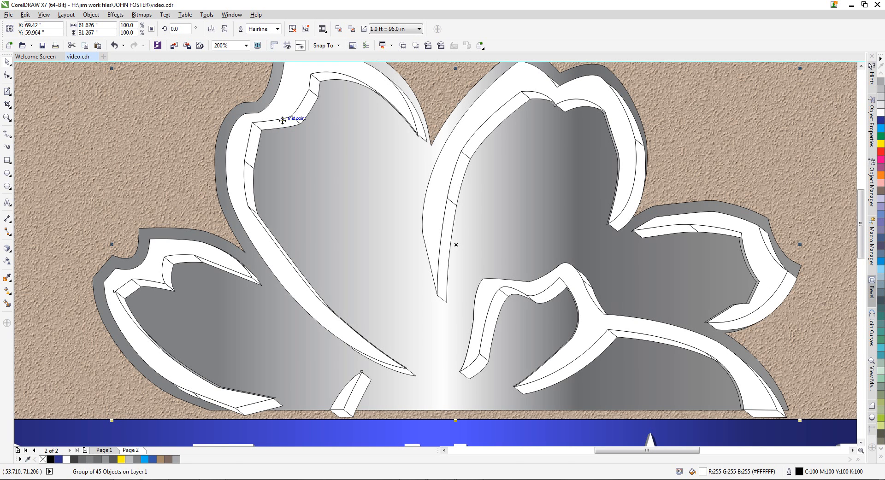
{"action": "key", "text": "ctrl+u"}
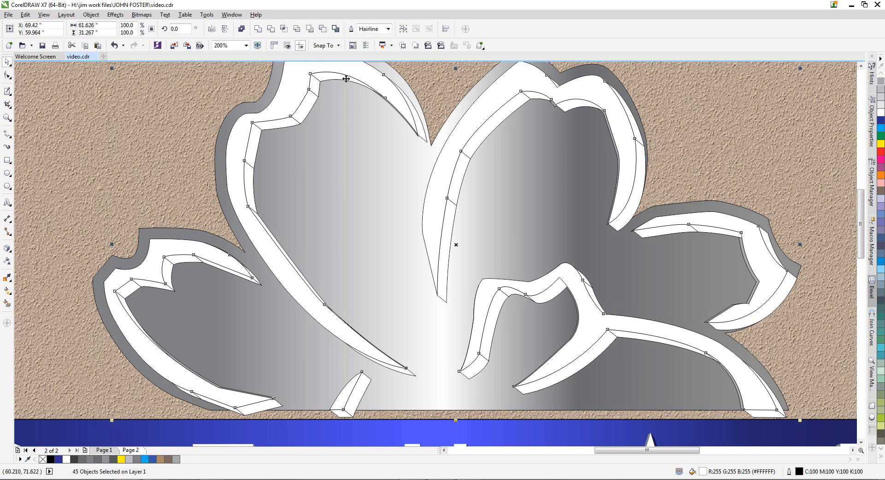
{"action": "left_click", "coordinate": [271, 29]}
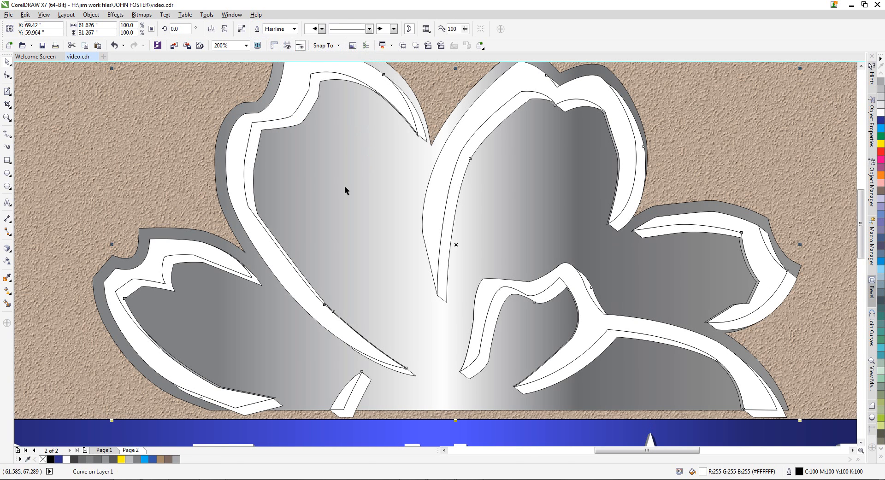
Move the dark transparent sample rectangle onto the wall at about X 95.75, Y 76.083 inches and fill the welded extrusion curve with black
{"action": "scroll", "coordinate": [166, 331], "scroll_direction": "down", "scroll_amount": 2}
{"action": "left_click_drag", "start_coordinate": [747, 380], "coordinate": [435, 182]}
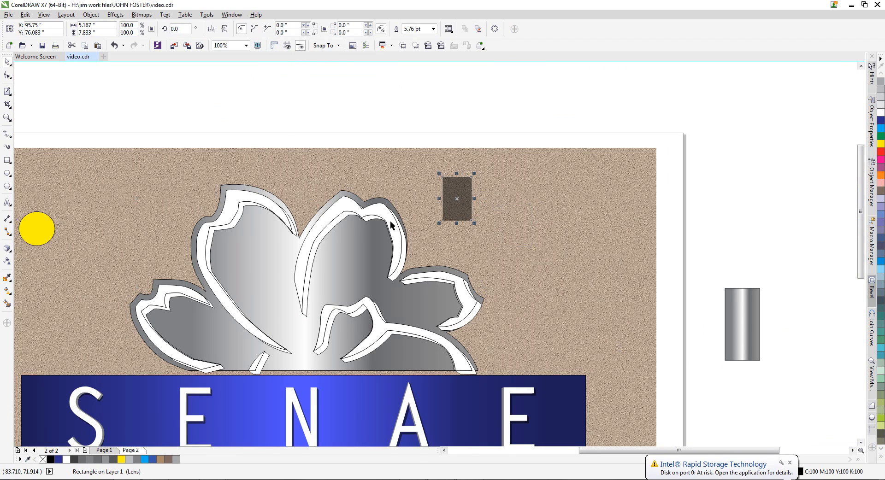
{"action": "scroll", "coordinate": [392, 221], "scroll_direction": "up", "scroll_amount": 2}
{"action": "left_click", "coordinate": [357, 214]}
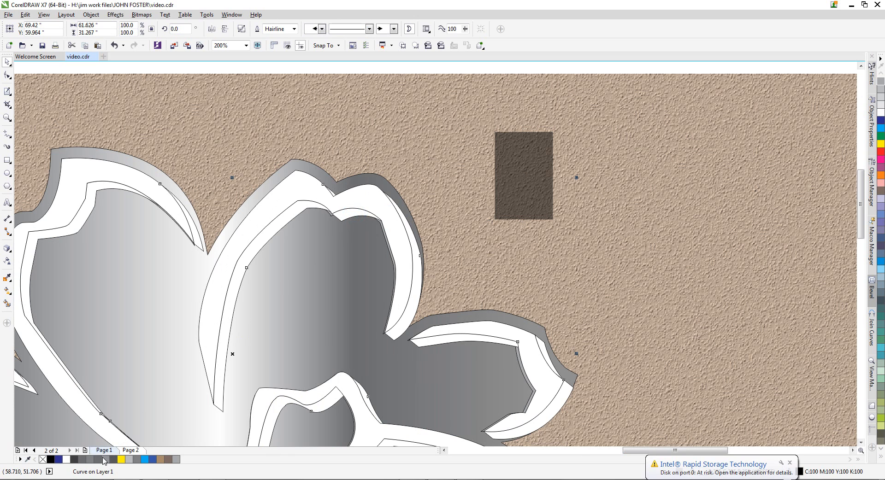
{"action": "left_click", "coordinate": [51, 459]}
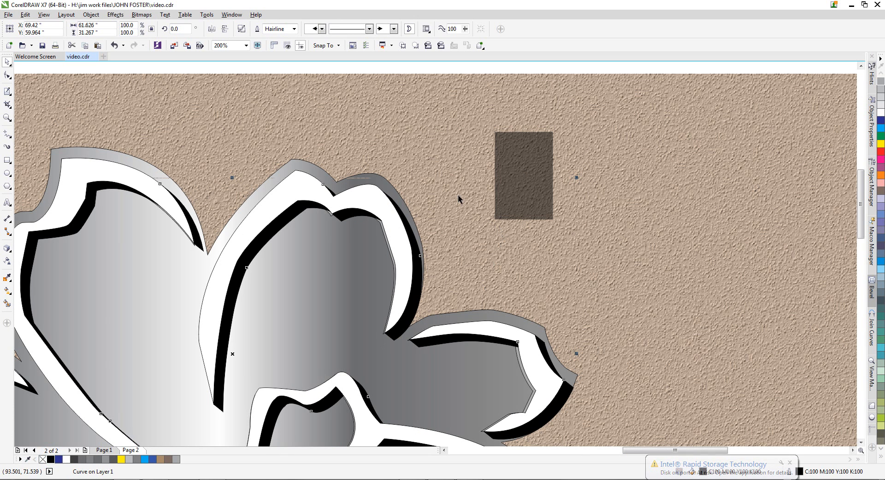
Give the black extrusion curve the same see-through lens effect as the sample rectangle so it works as a shadow
{"action": "left_click", "coordinate": [357, 177]}
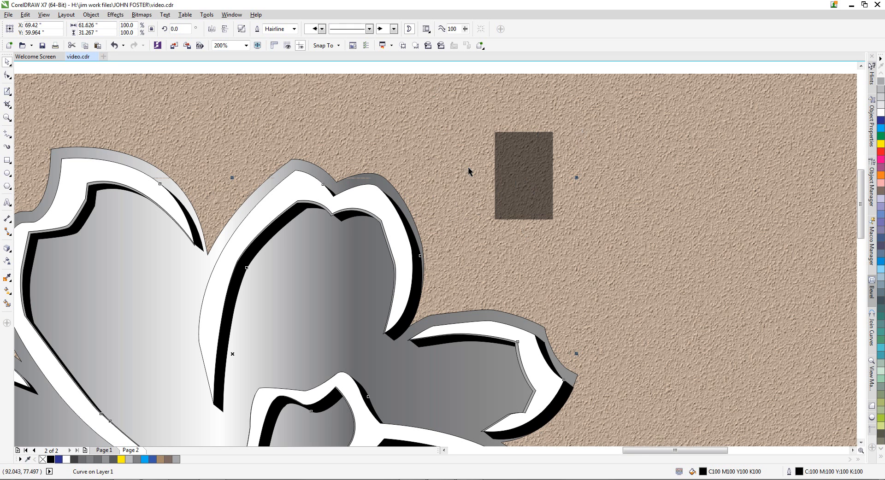
{"action": "left_click", "coordinate": [480, 45]}
{"action": "left_click", "coordinate": [502, 105]}
{"action": "scroll", "coordinate": [573, 218], "scroll_direction": "down", "scroll_amount": 1}
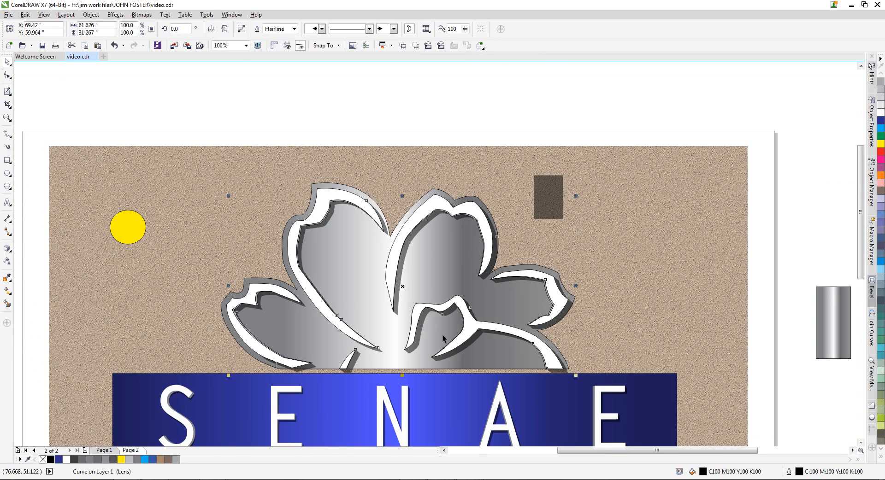
Move the transparent sample rectangle off the page beside the gradient swatch, at about X 146.207, Y 64.461 inches
{"action": "scroll", "coordinate": [441, 333], "scroll_direction": "up", "scroll_amount": 1}
{"action": "left_click", "coordinate": [761, 237]}
{"action": "left_click", "coordinate": [675, 101]}
{"action": "scroll", "coordinate": [444, 168], "scroll_direction": "down", "scroll_amount": 1}
{"action": "left_click_drag", "start_coordinate": [544, 119], "coordinate": [823, 184]}
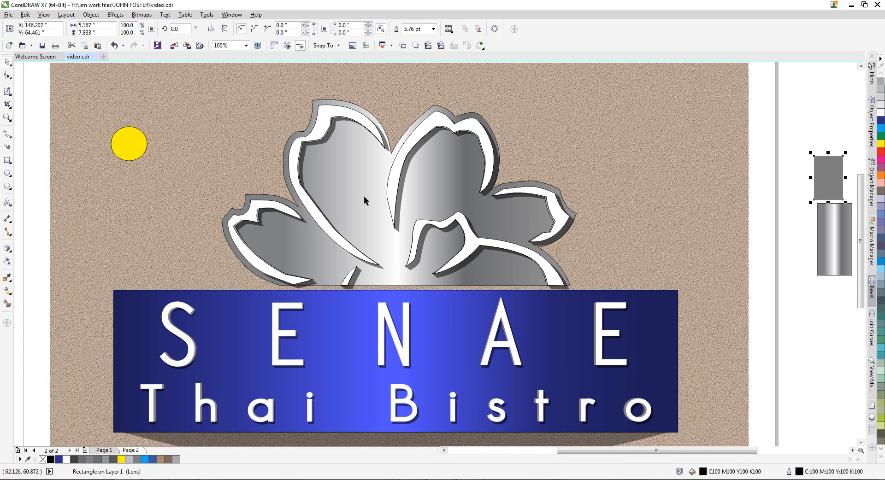
Examine the flower's shadow along the backer's lower edge and its look within the whole sign
{"action": "scroll", "coordinate": [351, 297], "scroll_direction": "up", "scroll_amount": 1}
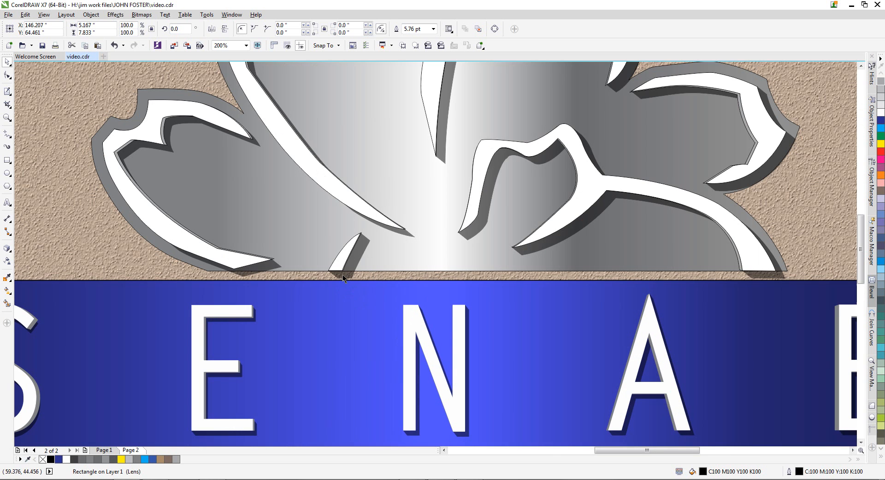
{"action": "scroll", "coordinate": [338, 277], "scroll_direction": "up", "scroll_amount": 2}
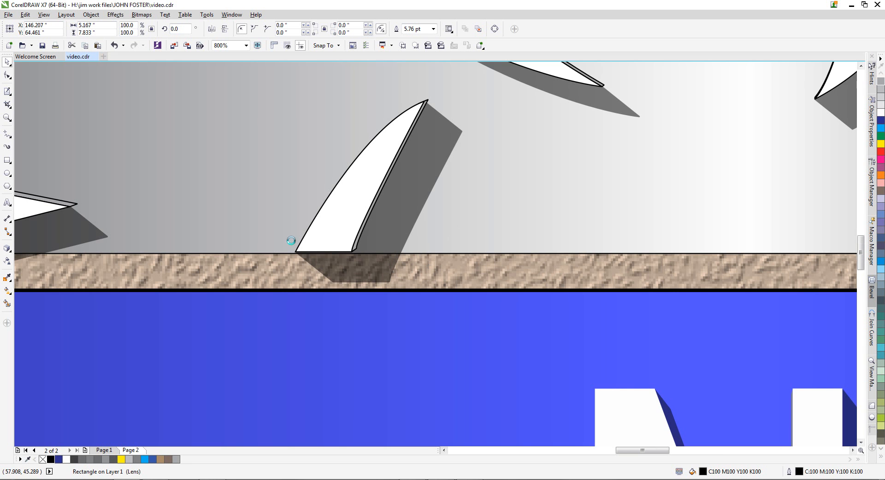
{"action": "scroll", "coordinate": [291, 239], "scroll_direction": "down", "scroll_amount": 1}
{"action": "scroll", "coordinate": [371, 242], "scroll_direction": "down", "scroll_amount": 2}
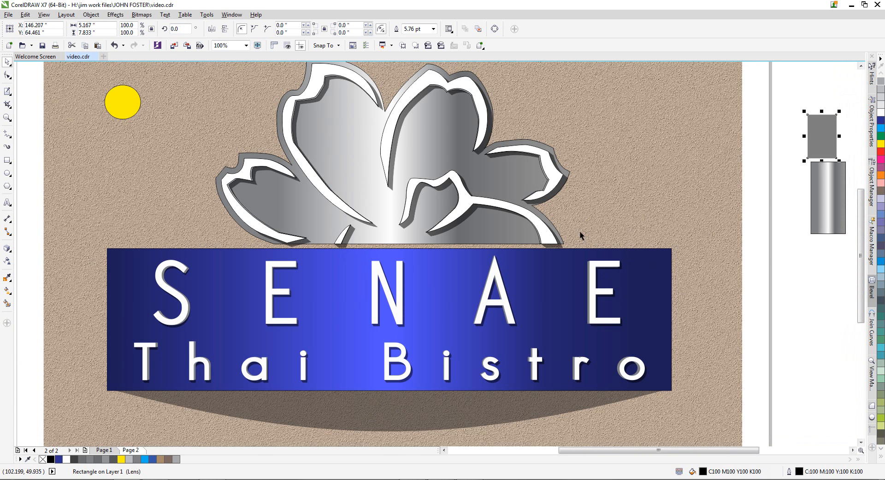
{"action": "left_click", "coordinate": [867, 235]}
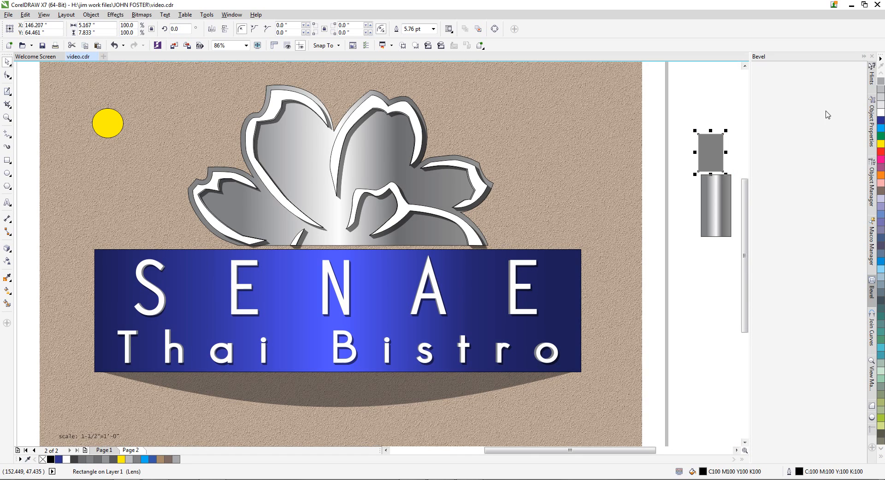
{"action": "left_click", "coordinate": [864, 56]}
{"action": "left_click_drag", "start_coordinate": [861, 207], "coordinate": [860, 185]}
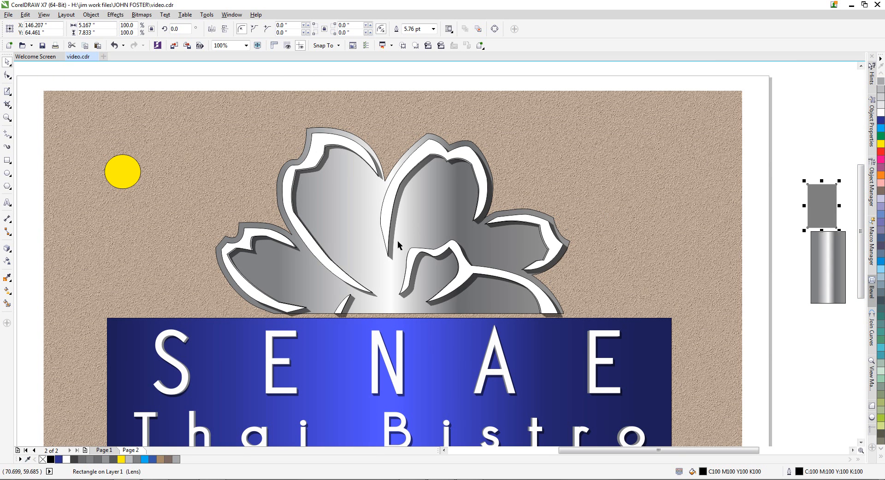
{"action": "left_click_drag", "start_coordinate": [482, 193], "coordinate": [494, 158]}
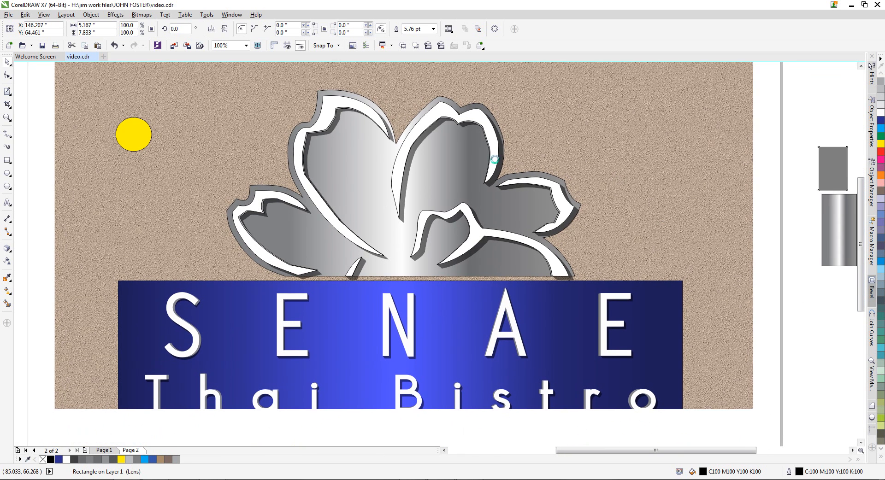
{"action": "left_click_drag", "start_coordinate": [339, 214], "coordinate": [347, 193]}
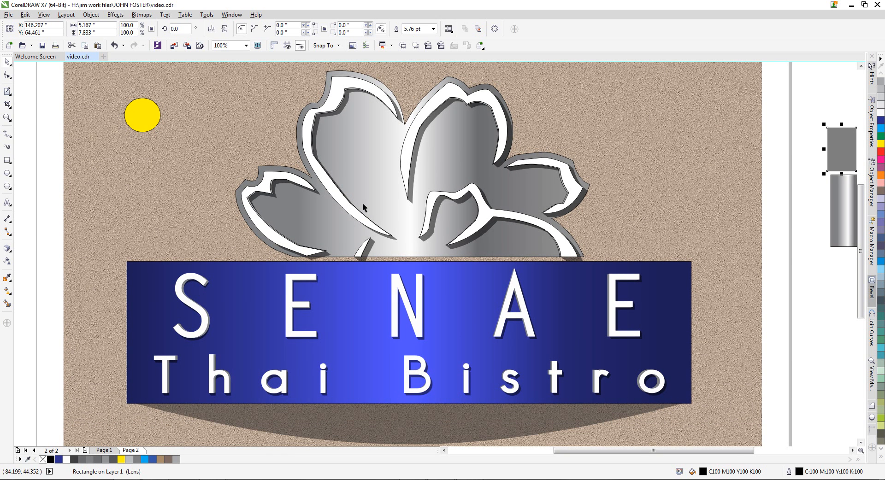
Import the "brushed alum" file from the scrap book tools folder and place it on the page
{"action": "scroll", "coordinate": [254, 175], "scroll_direction": "up", "scroll_amount": 1}
{"action": "left_click", "coordinate": [257, 170]}
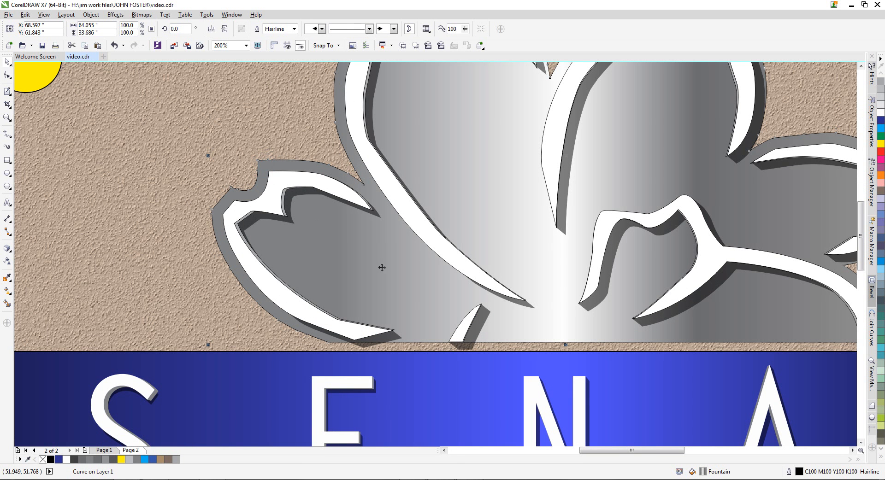
{"action": "left_click", "coordinate": [8, 14]}
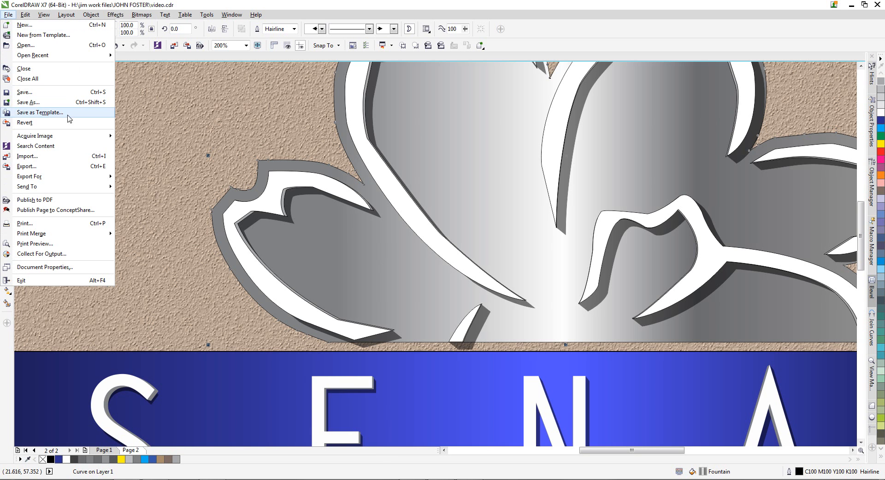
{"action": "left_click", "coordinate": [32, 156]}
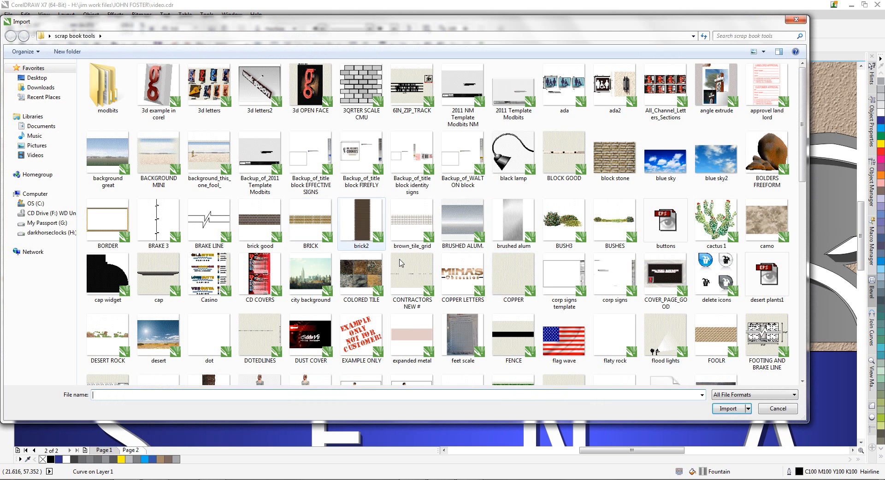
{"action": "left_click", "coordinate": [511, 226]}
{"action": "left_click", "coordinate": [733, 427]}
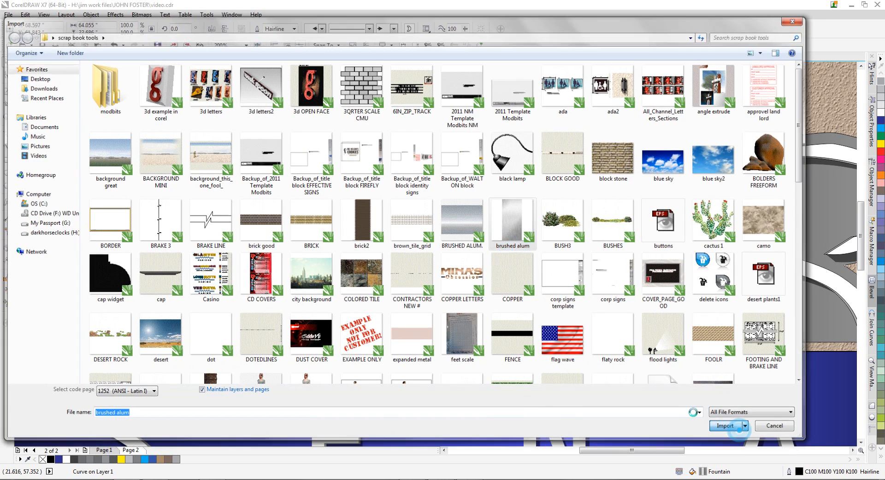
{"action": "left_click", "coordinate": [203, 165]}
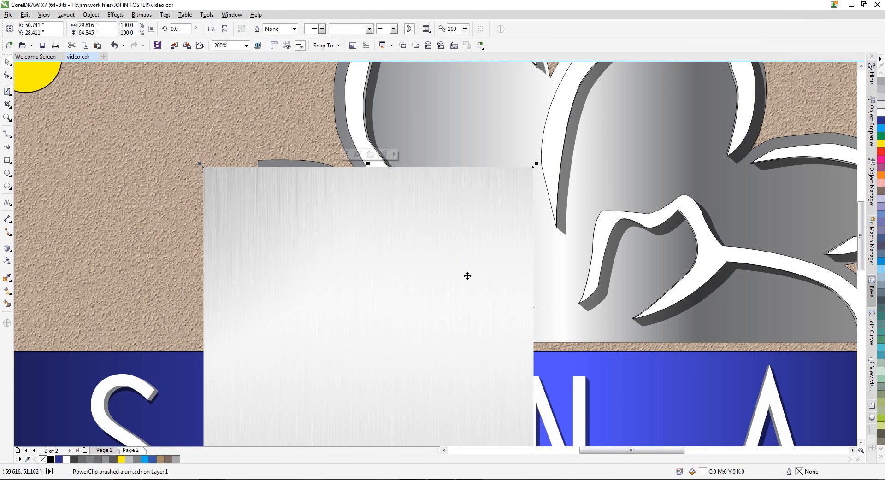
Rotate the brushed aluminium PowerClip 90 degrees and move it over the sign at about X 52.084, Y 49.765 inches
{"action": "left_click", "coordinate": [179, 29]}
{"action": "key", "text": "Return"}
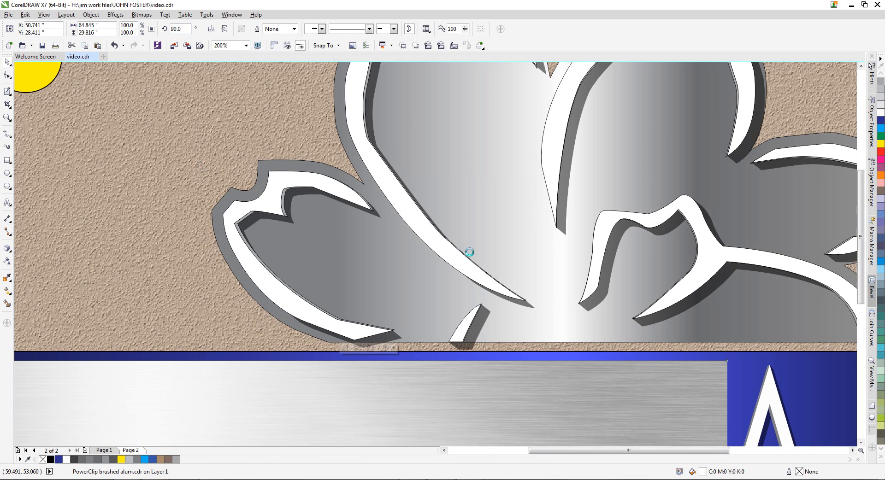
{"action": "scroll", "coordinate": [465, 256], "scroll_direction": "down", "scroll_amount": 2}
{"action": "left_click_drag", "start_coordinate": [414, 330], "coordinate": [419, 271]}
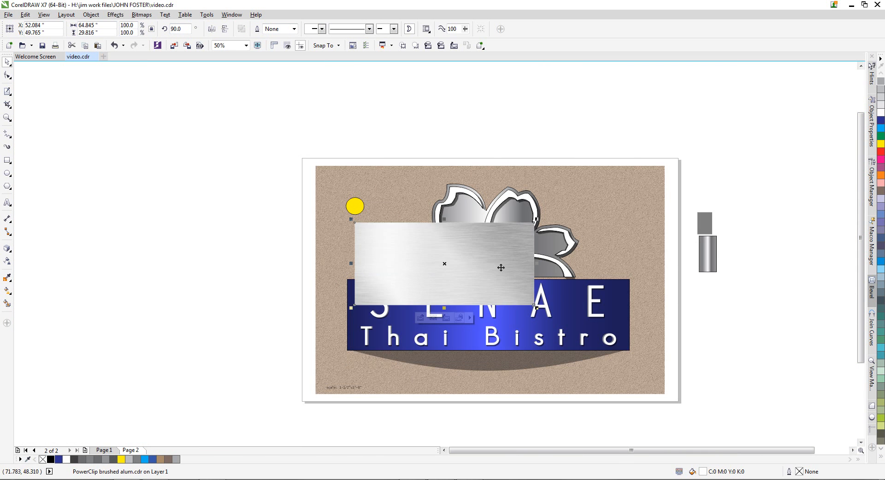
Extract the brushed aluminium bitmap from its PowerClip, discarding the empty frame, and position it over the sign at about X 69.241, Y 46.791 inches
{"action": "left_click", "coordinate": [453, 46]}
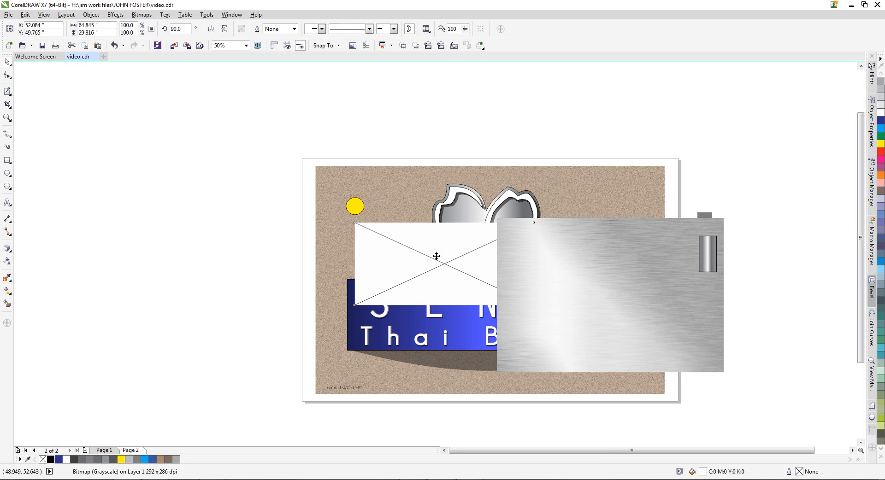
{"action": "key", "text": "Delete"}
{"action": "mouse_move", "coordinate": [535, 262]}
{"action": "left_mouse_down"}
{"action": "mouse_move", "coordinate": [447, 273]}
{"action": "mouse_move", "coordinate": [425, 266]}
{"action": "mouse_move", "coordinate": [420, 150]}
{"action": "left_mouse_up"}
{"action": "scroll", "coordinate": [476, 221], "scroll_direction": "up", "scroll_amount": 2}
{"action": "scroll", "coordinate": [420, 234], "scroll_direction": "down", "scroll_amount": 2}
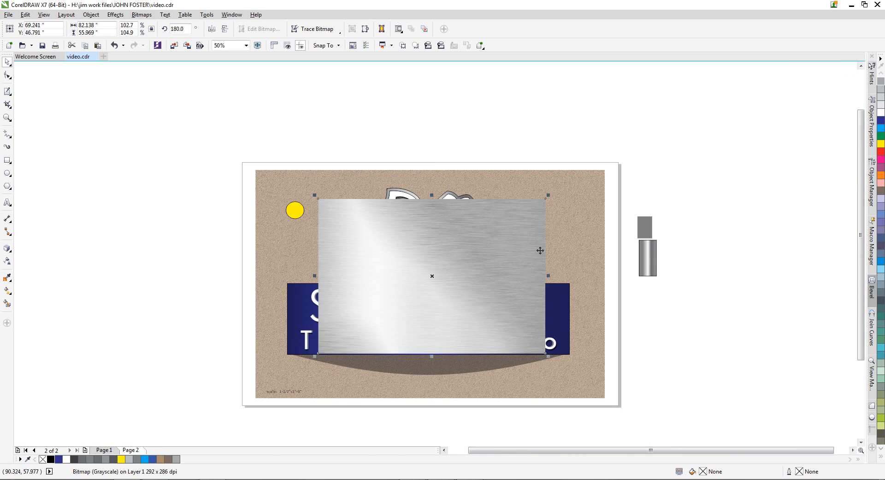
Scale the brushed aluminium bitmap to about 66.994 by 45.65 inches and move it over the flower at about X 69.669, Y 57.342 inches
{"action": "mouse_move", "coordinate": [549, 196]}
{"action": "left_mouse_down"}
{"action": "mouse_move", "coordinate": [509, 212]}
{"action": "mouse_move", "coordinate": [504, 228]}
{"action": "left_mouse_up"}
{"action": "left_click_drag", "start_coordinate": [446, 289], "coordinate": [472, 251]}
{"action": "scroll", "coordinate": [461, 251], "scroll_direction": "up", "scroll_amount": 2}
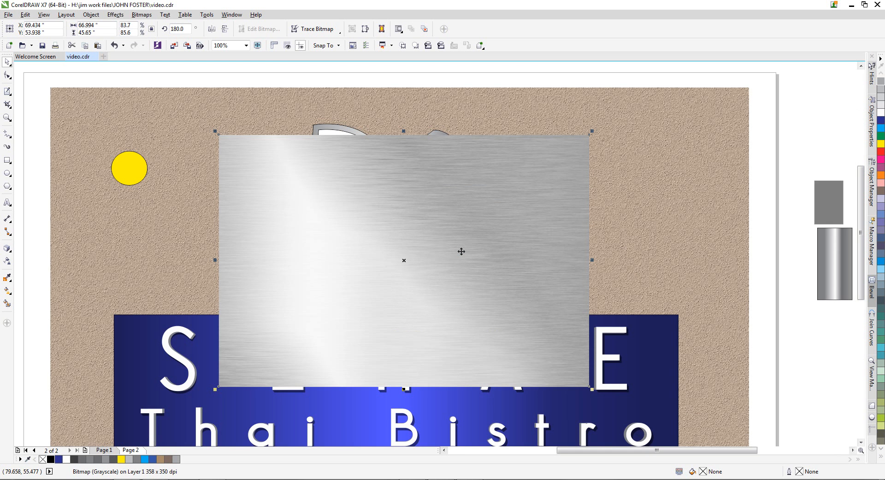
{"action": "left_click_drag", "start_coordinate": [462, 251], "coordinate": [456, 219]}
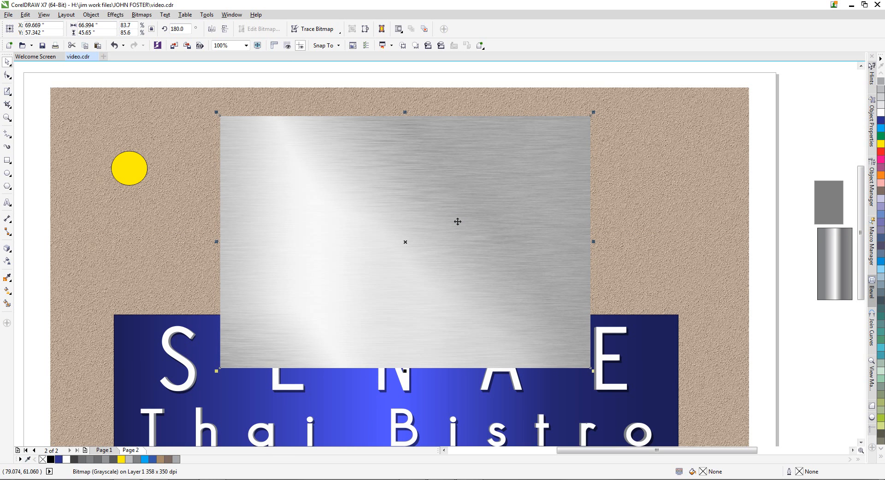
Send the brushed aluminium bitmap behind the flower and place a duplicate of it beyond the page's right edge
{"action": "left_click", "coordinate": [403, 45]}
{"action": "left_click", "coordinate": [646, 146]}
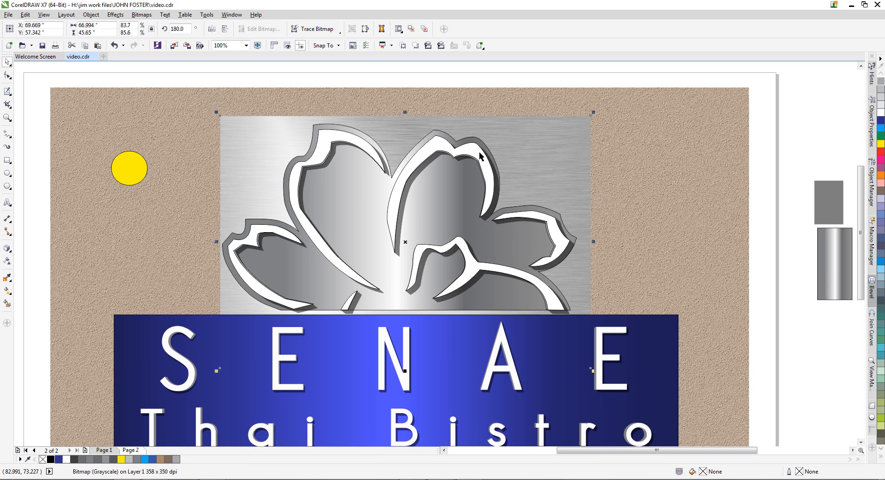
{"action": "left_click", "coordinate": [621, 145]}
{"action": "left_click", "coordinate": [528, 148]}
{"action": "left_click_drag", "start_coordinate": [515, 188], "coordinate": [752, 188]}
{"action": "left_click_drag", "start_coordinate": [591, 178], "coordinate": [792, 193]}
{"action": "left_click_drag", "start_coordinate": [689, 204], "coordinate": [828, 221]}
PowerClip the brushed aluminium bitmap on the sign inside the flower's backer outline
{"action": "left_click", "coordinate": [505, 142]}
{"action": "left_click", "coordinate": [441, 45]}
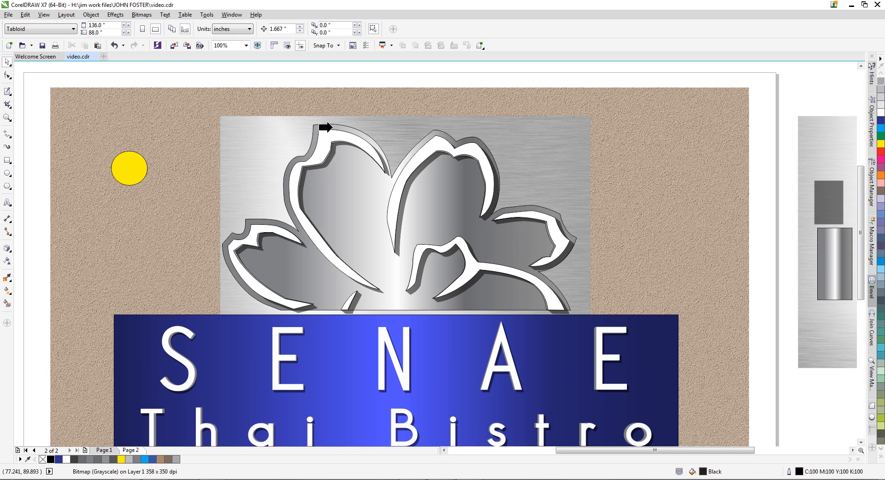
{"action": "left_click", "coordinate": [331, 127]}
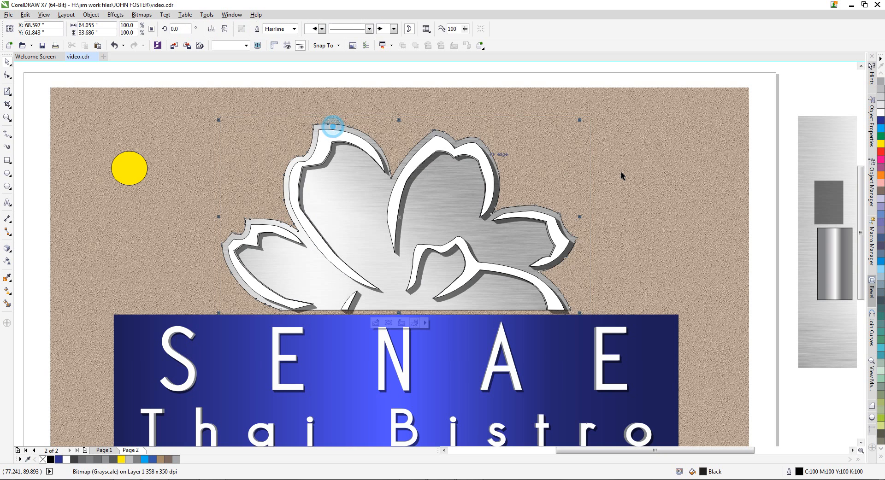
{"action": "key", "text": "Escape"}
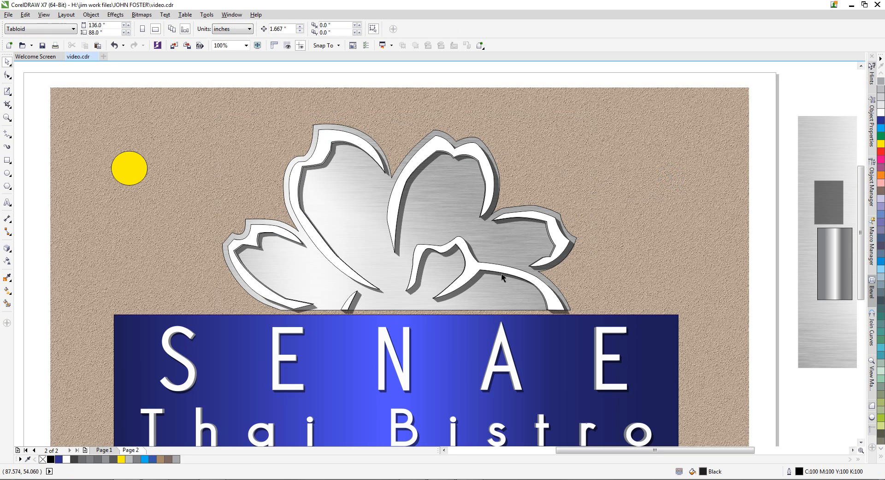
Try shifting the brushed aluminium flower backer to about X 68.749, Y 62.252 inches, and undo the move
{"action": "left_click", "coordinate": [576, 239]}
{"action": "left_click_drag", "start_coordinate": [576, 239], "coordinate": [576, 240]}
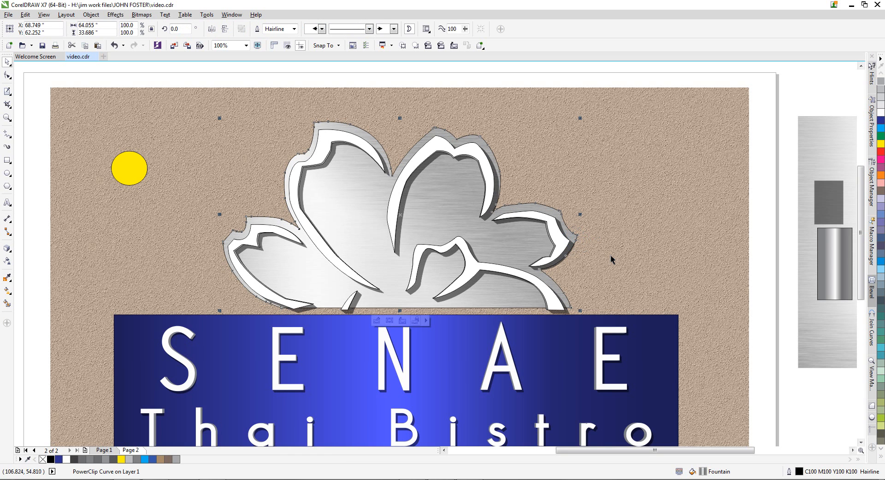
{"action": "key", "text": "ctrl+z"}
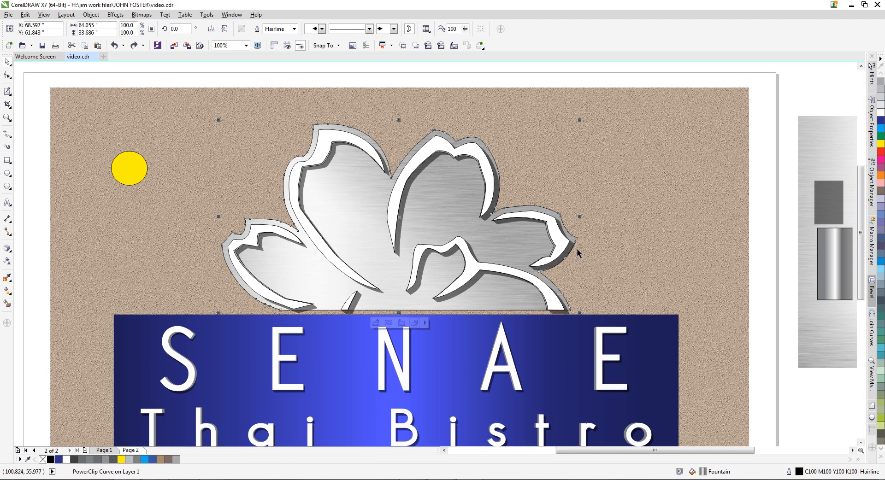
{"action": "left_click", "coordinate": [569, 81]}
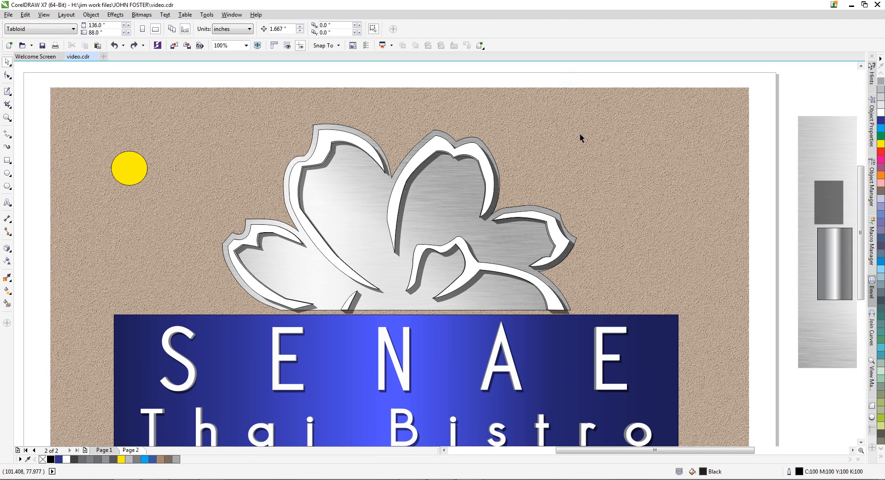
Add a drop shadow to the aluminium flower backer, offset about 2.067 by -2.162 inches, with feathering set to 2
{"action": "left_click", "coordinate": [471, 147]}
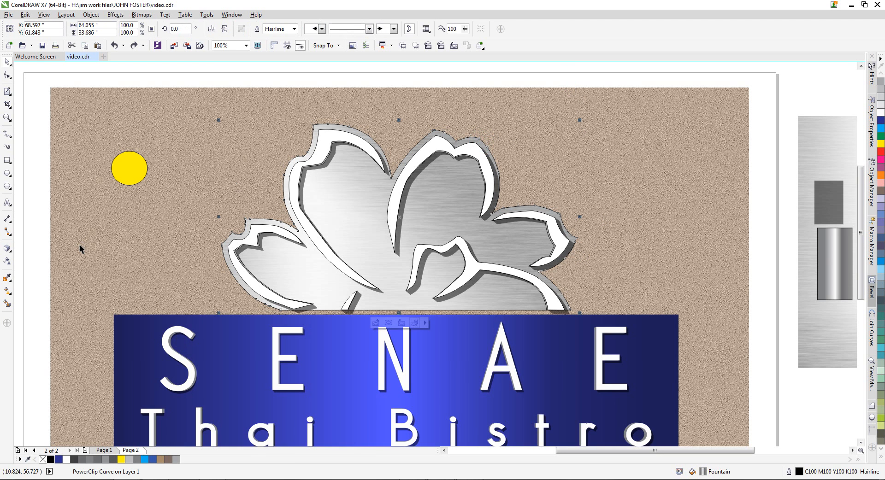
{"action": "left_click", "coordinate": [7, 250]}
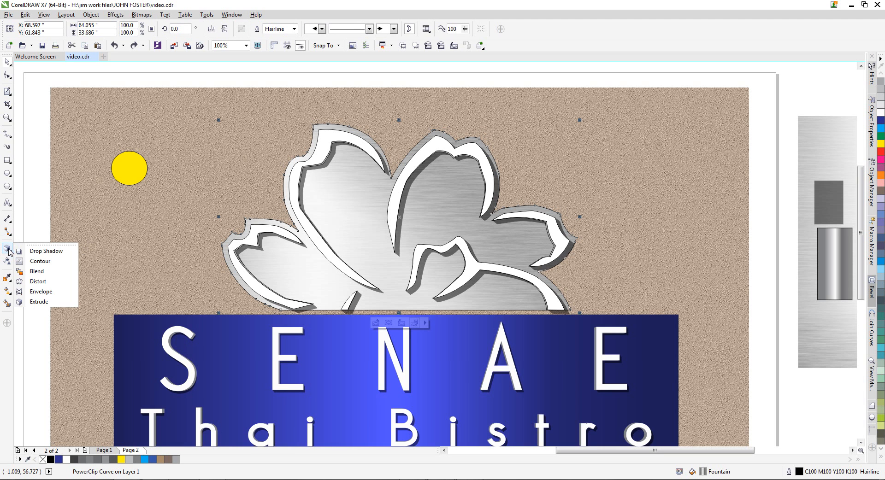
{"action": "left_click", "coordinate": [36, 250]}
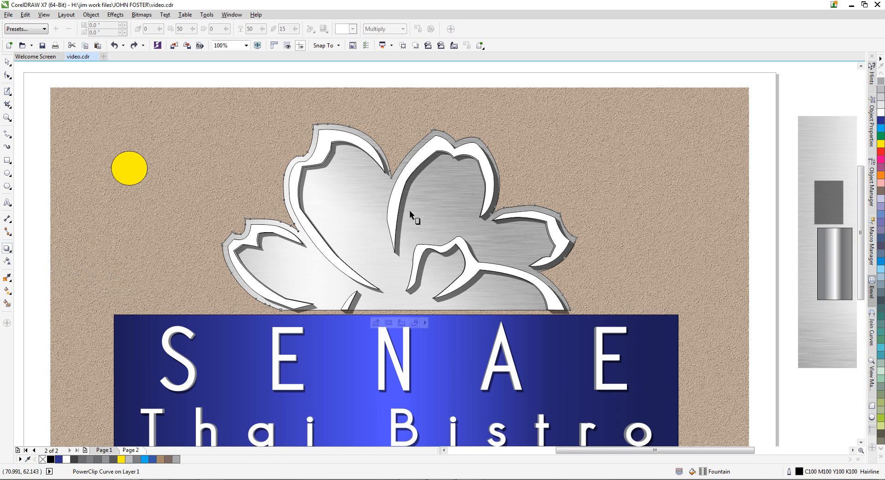
{"action": "left_click_drag", "start_coordinate": [398, 216], "coordinate": [508, 326]}
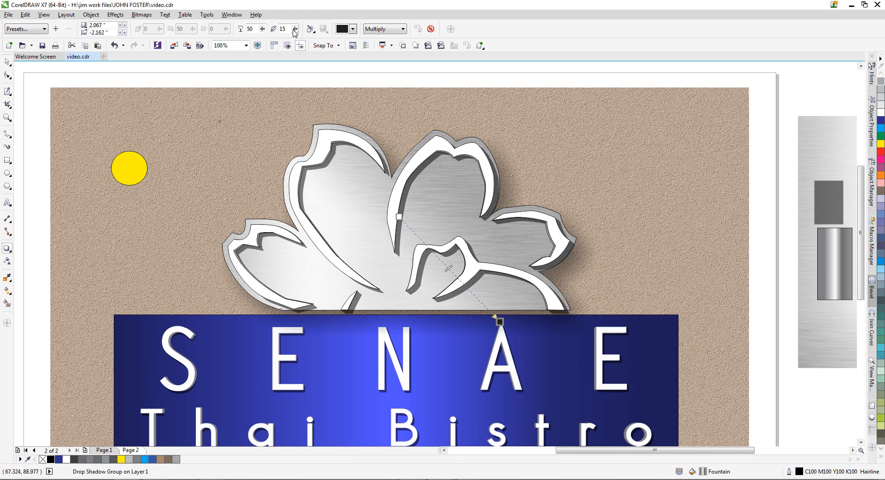
{"action": "left_click_drag", "start_coordinate": [296, 28], "coordinate": [292, 29]}
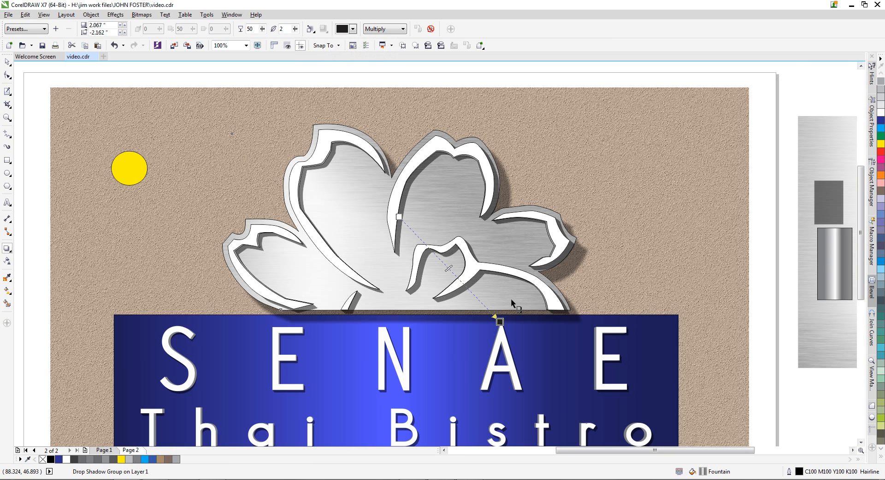
{"action": "left_click", "coordinate": [7, 62]}
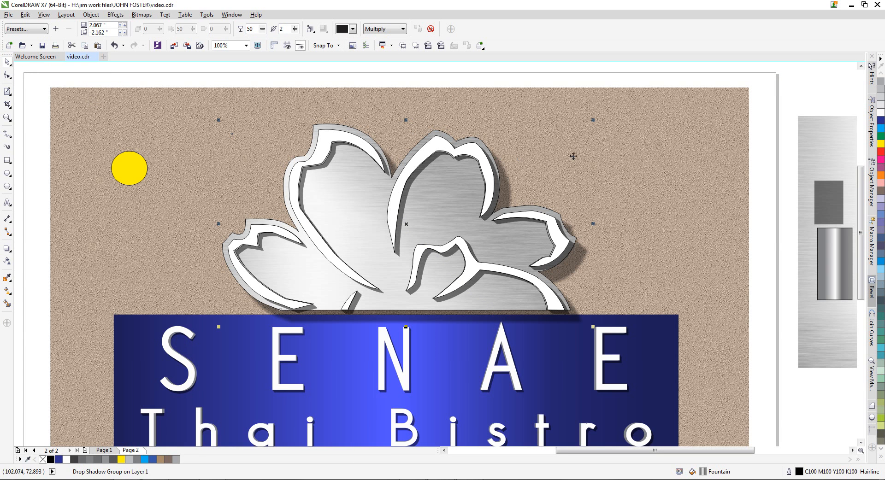
Break the drop shadow apart from the flower backer
{"action": "left_click", "coordinate": [91, 14]}
{"action": "left_click", "coordinate": [120, 154]}
{"action": "left_click", "coordinate": [578, 128]}
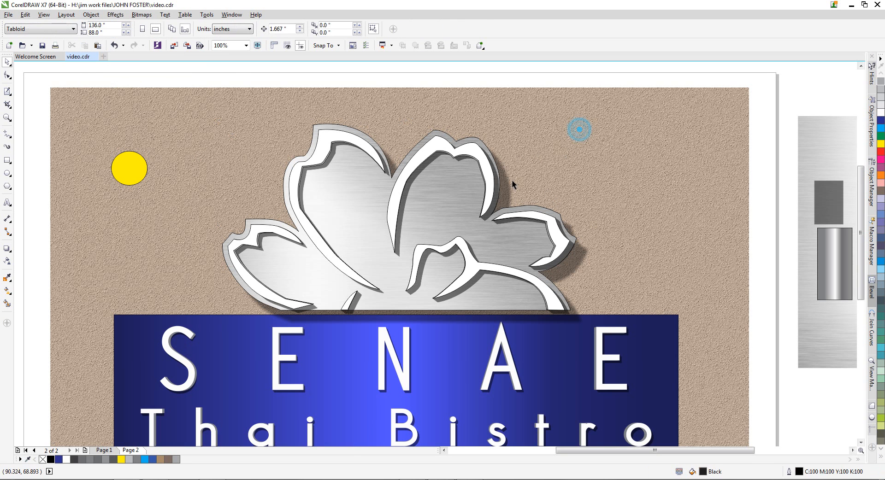
Move the detached soft shadow horizontally off the sign to X 147.333 inches
{"action": "left_click", "coordinate": [513, 183]}
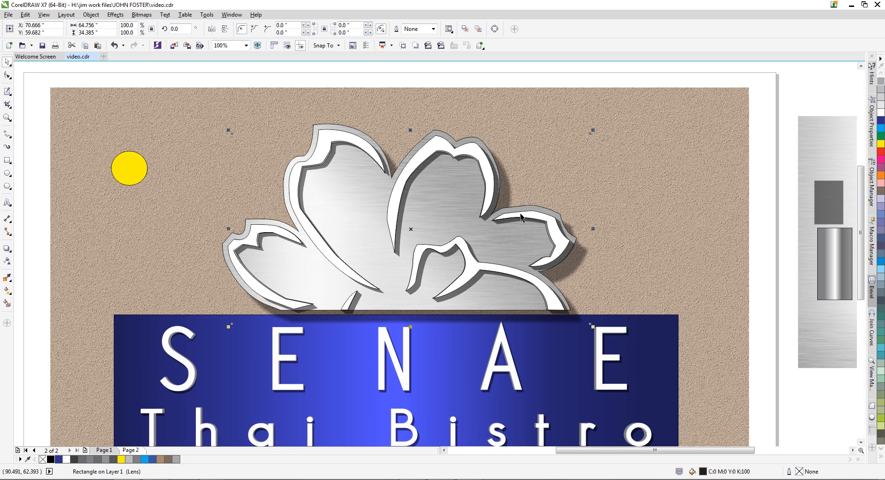
{"action": "key", "text": "Right"}
{"action": "key", "text": "Right"}
{"action": "key", "text": "Right"}
{"action": "key", "text": "Right"}
{"action": "key", "text": "Right"}
{"action": "key", "text": "Right"}
{"action": "key", "text": "Right"}
{"action": "key", "text": "Right"}
{"action": "key", "text": "Right"}
{"action": "key", "text": "Right"}
{"action": "key", "text": "Right"}
{"action": "key", "text": "Right"}
{"action": "key", "text": "Right"}
{"action": "key", "text": "Right"}
{"action": "key", "text": "Right"}
{"action": "key", "text": "Right"}
{"action": "key", "text": "Right"}
{"action": "key", "text": "Right"}
{"action": "key", "text": "Right"}
{"action": "key", "text": "Right"}
{"action": "key", "text": "Right"}
{"action": "key", "text": "Right"}
{"action": "key", "text": "Right"}
{"action": "key", "text": "Right"}
{"action": "key", "text": "Right"}
{"action": "key", "text": "Right"}
{"action": "key", "text": "Right"}
{"action": "key", "text": "Right"}
{"action": "key", "text": "Right"}
{"action": "key", "text": "Right"}
{"action": "key", "text": "Right"}
{"action": "key", "text": "Right"}
{"action": "key", "text": "Right"}
{"action": "key", "text": "Right"}
{"action": "key", "text": "Right"}
{"action": "key", "text": "Right"}
{"action": "key", "text": "Right"}
{"action": "key", "text": "Right"}
{"action": "key", "text": "Right"}
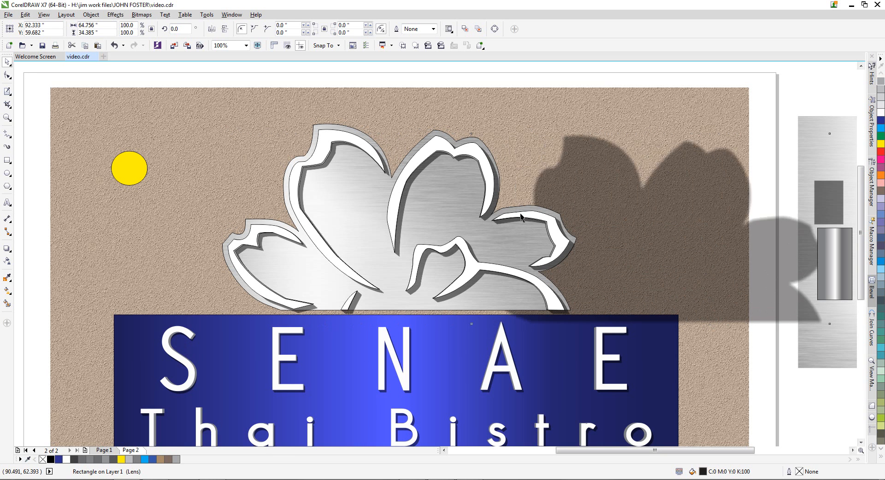
{"action": "key", "text": "Right"}
{"action": "key", "text": "Right"}
{"action": "key", "text": "Right"}
{"action": "key", "text": "Right"}
{"action": "key", "text": "Right"}
{"action": "key", "text": "Right"}
{"action": "key", "text": "Right"}
{"action": "key", "text": "Right"}
{"action": "key", "text": "Right"}
{"action": "key", "text": "Right"}
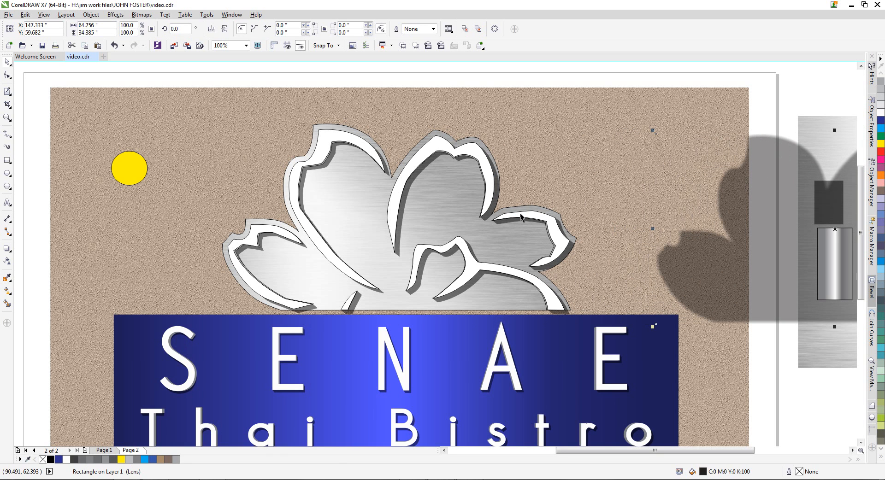
{"action": "left_click", "coordinate": [464, 81]}
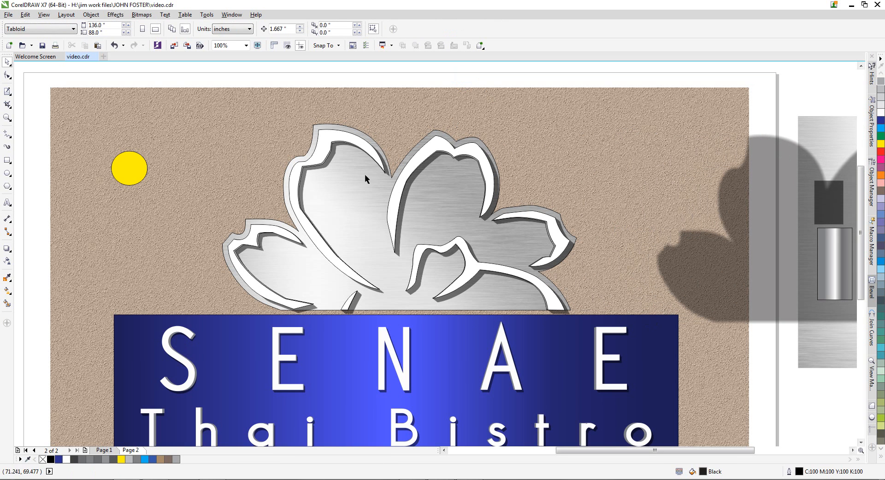
Duplicate the flower PowerClip in place, extract and delete the copy's bitmap, and set its frame type to None
{"action": "left_click", "coordinate": [333, 124]}
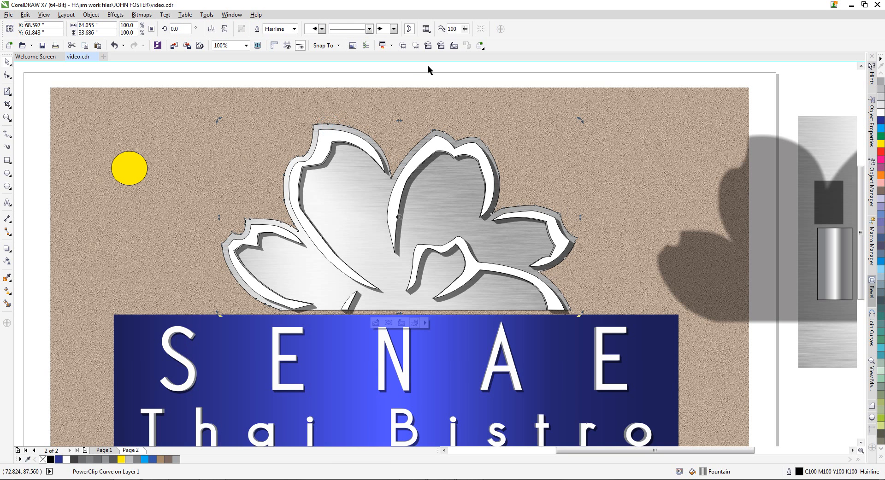
{"action": "left_click", "coordinate": [454, 46]}
{"action": "key", "text": "Delete"}
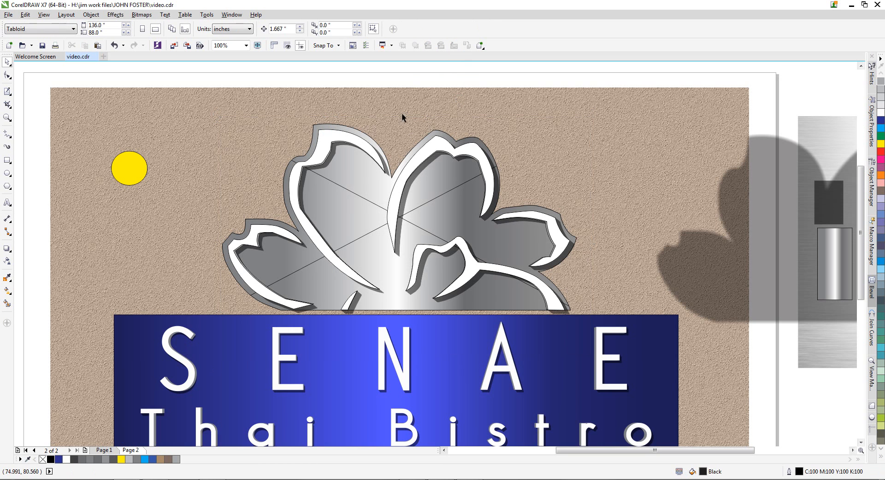
{"action": "right_click", "coordinate": [334, 125]}
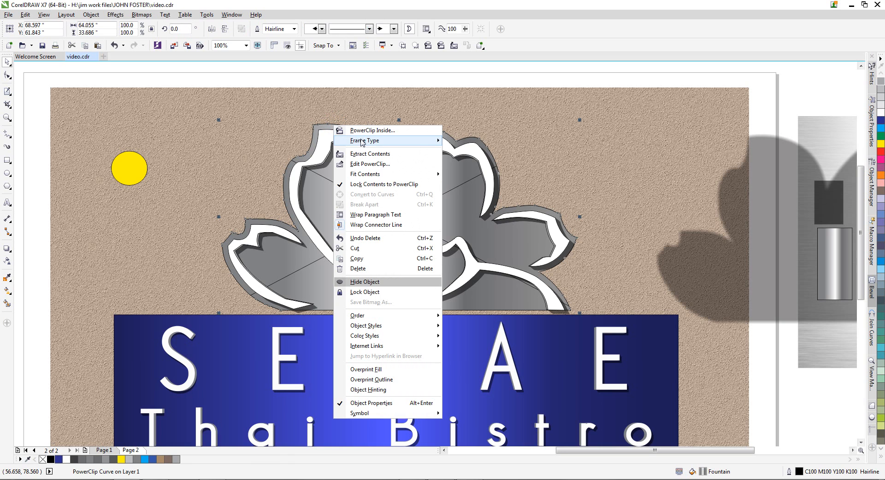
{"action": "mouse_move", "coordinate": [363, 142]}
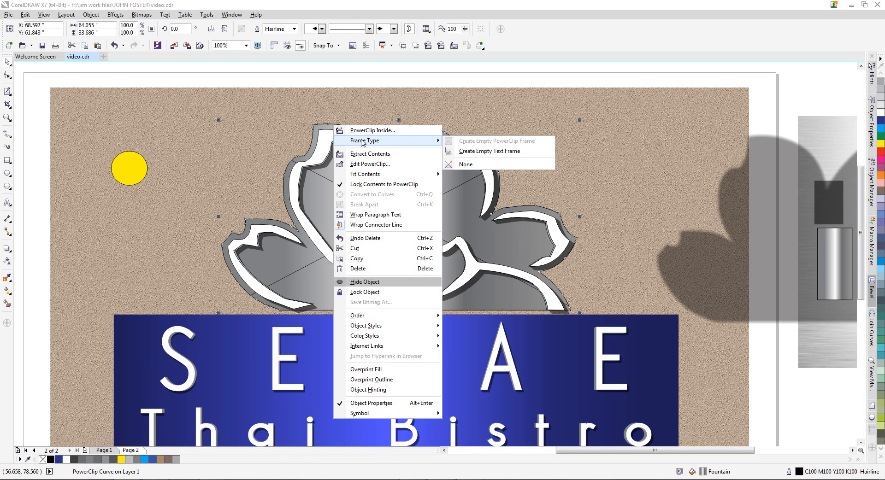
{"action": "left_click", "coordinate": [466, 164]}
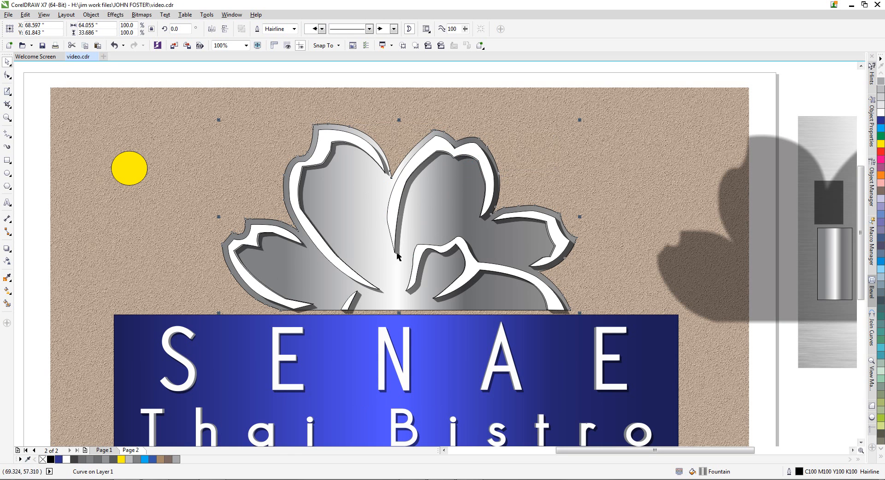
Fill the flower backer copy black and move the grey transparent sample rectangle to about X 111.75, Y 75.583 inches
{"action": "left_click", "coordinate": [50, 459]}
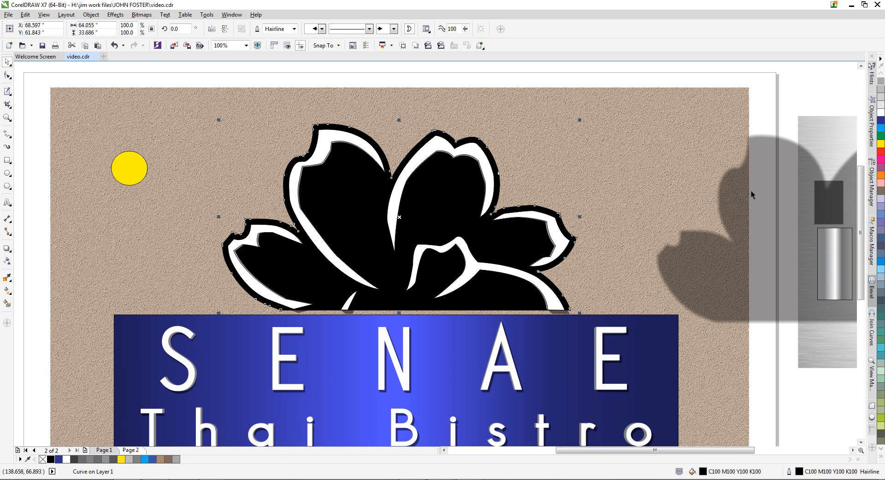
{"action": "left_click_drag", "start_coordinate": [802, 129], "coordinate": [851, 242]}
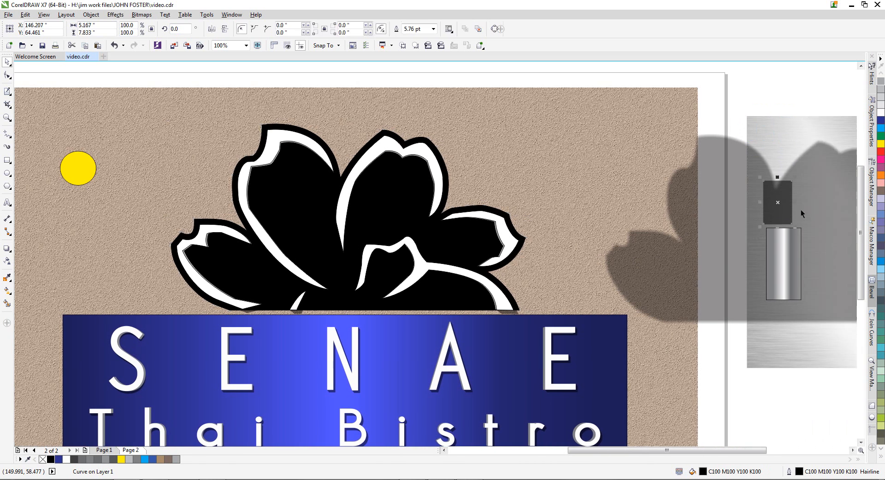
{"action": "left_click_drag", "start_coordinate": [779, 204], "coordinate": [583, 122]}
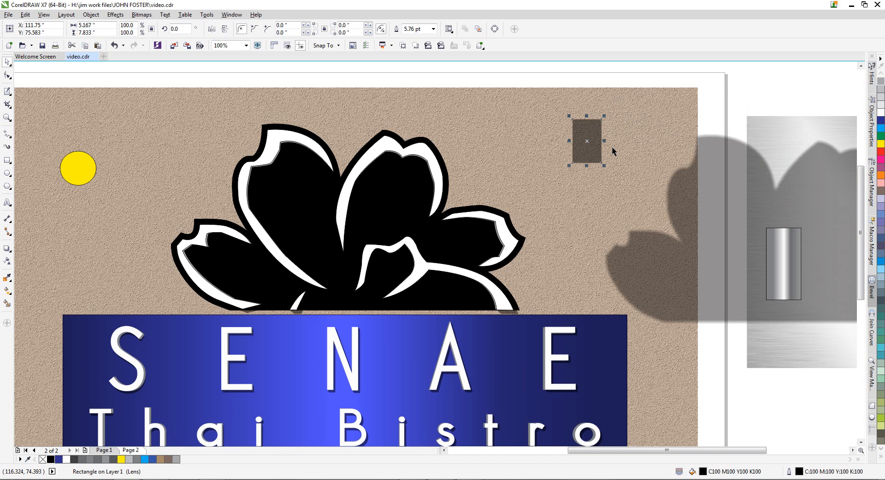
Copy the lens effect from the grey sample rectangle to the black flower shape, and move the rectangle off the page
{"action": "left_click", "coordinate": [492, 212]}
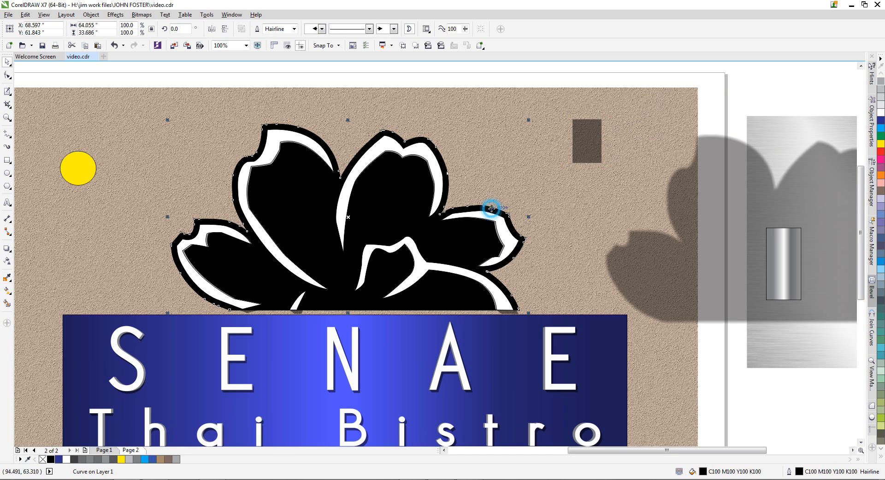
{"action": "left_click", "coordinate": [480, 46]}
{"action": "left_click", "coordinate": [505, 108]}
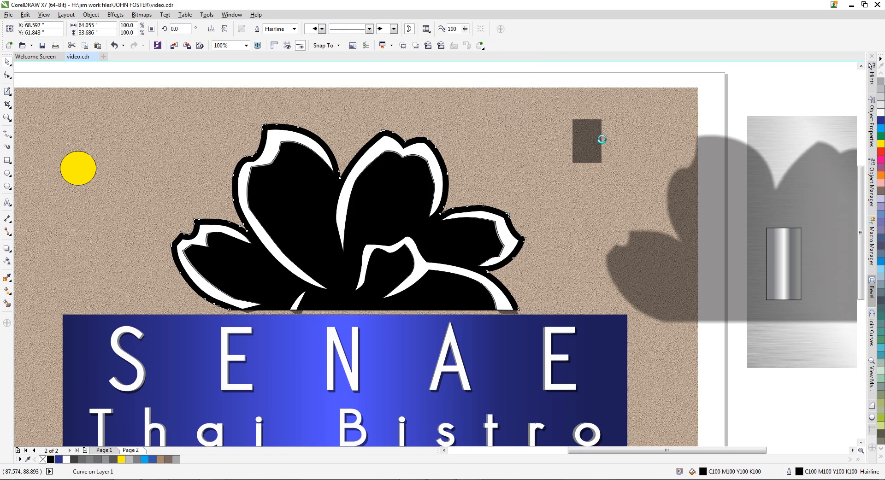
{"action": "left_click", "coordinate": [589, 141]}
{"action": "left_click_drag", "start_coordinate": [589, 152], "coordinate": [782, 101]}
{"action": "left_click", "coordinate": [425, 139]}
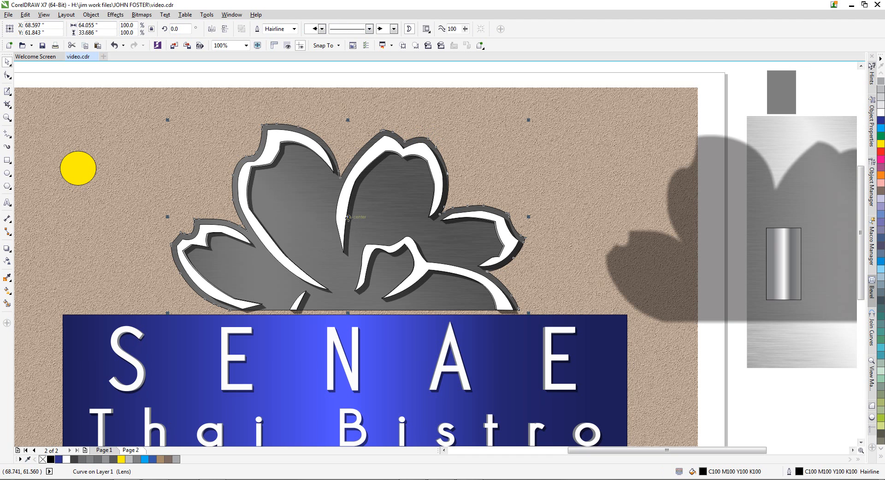
Place the transparent flower shape behind the aluminium flower and offset it to about X 69.194, Y 59.99 inches as a hard shadow
{"action": "left_click", "coordinate": [346, 221]}
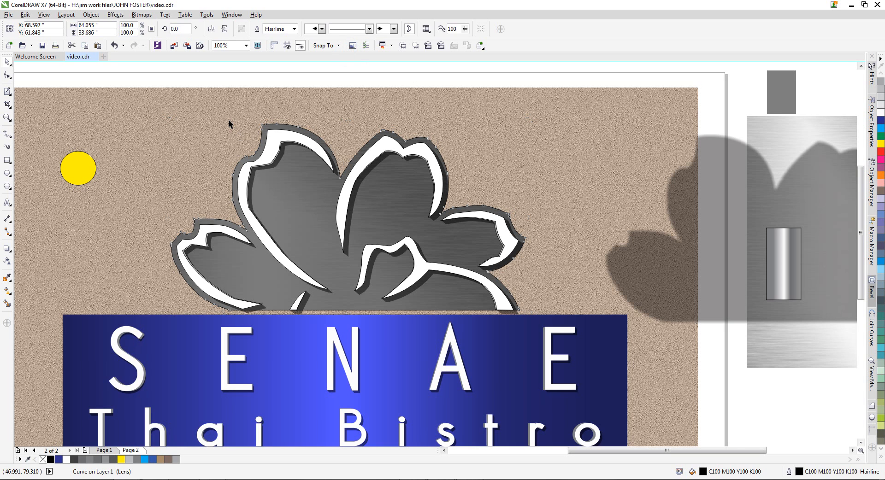
{"action": "left_click", "coordinate": [280, 177]}
{"action": "left_click_drag", "start_coordinate": [348, 217], "coordinate": [358, 231]}
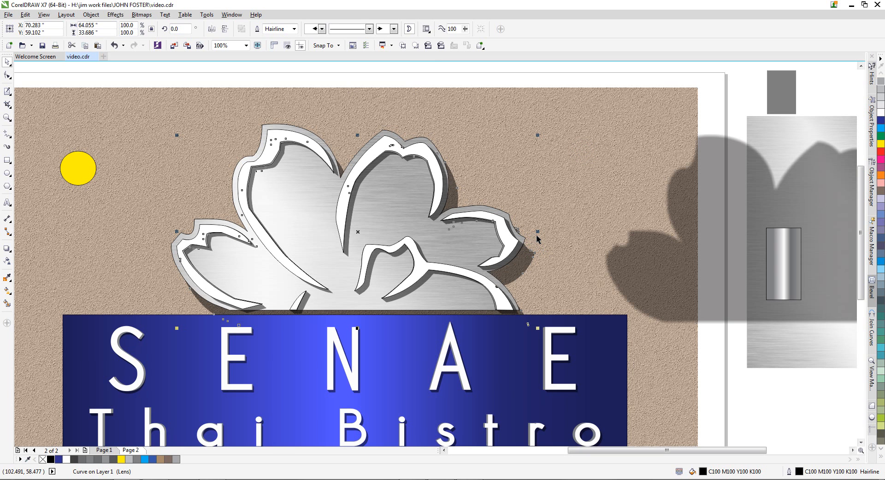
{"action": "left_click", "coordinate": [537, 176]}
{"action": "left_click", "coordinate": [528, 266]}
{"action": "left_click_drag", "start_coordinate": [524, 260], "coordinate": [525, 261]}
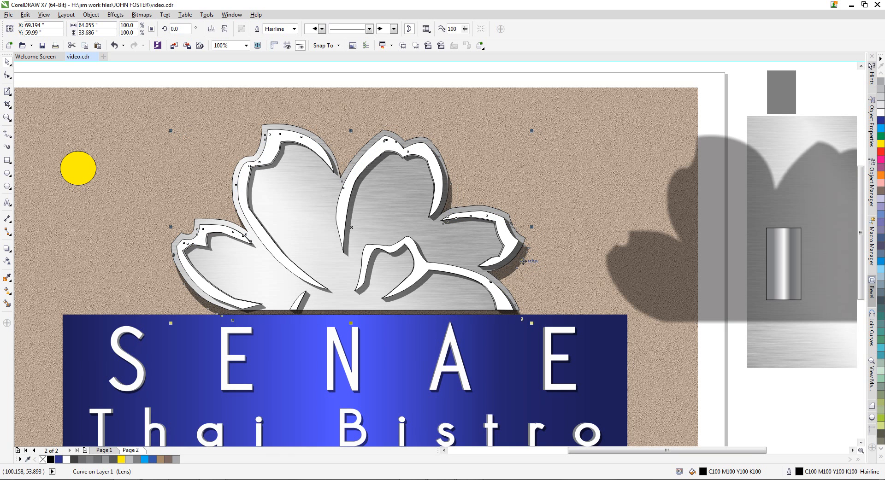
{"action": "left_click", "coordinate": [405, 80]}
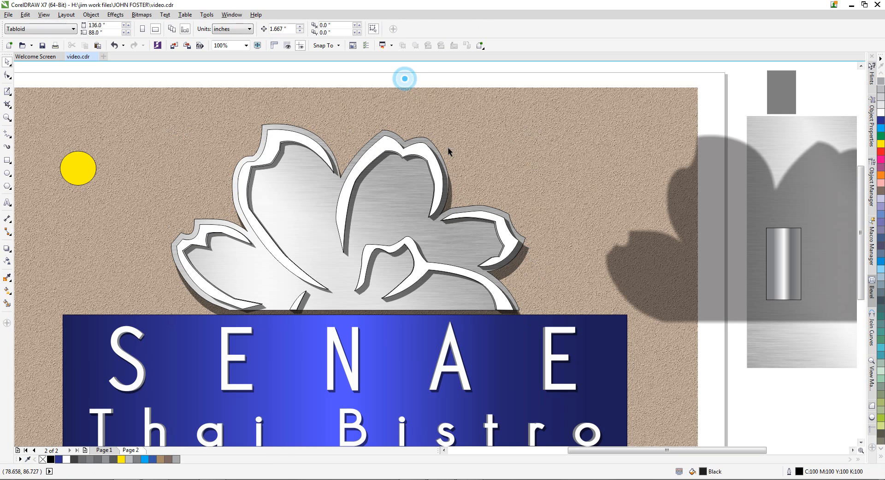
Examine the hard cast shadow around the flower backer's petals, both in the full sign view and close up
{"action": "left_click", "coordinate": [688, 241]}
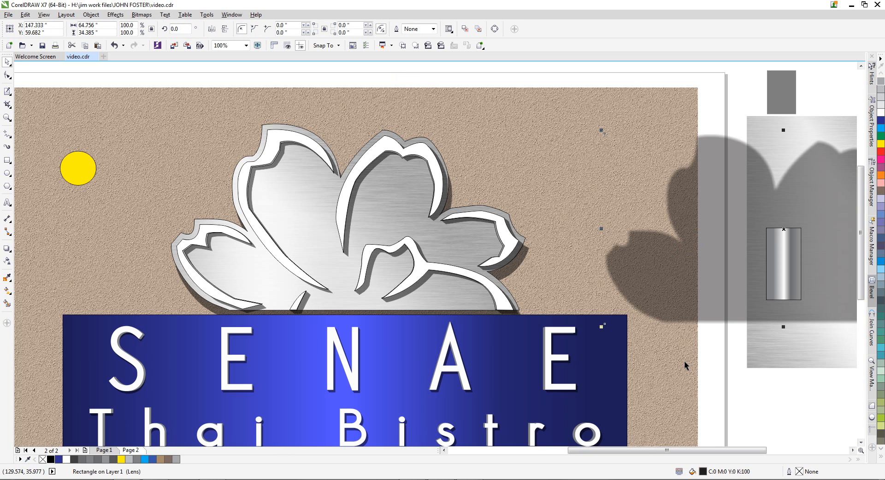
{"action": "scroll", "coordinate": [509, 335], "scroll_direction": "down", "scroll_amount": 1}
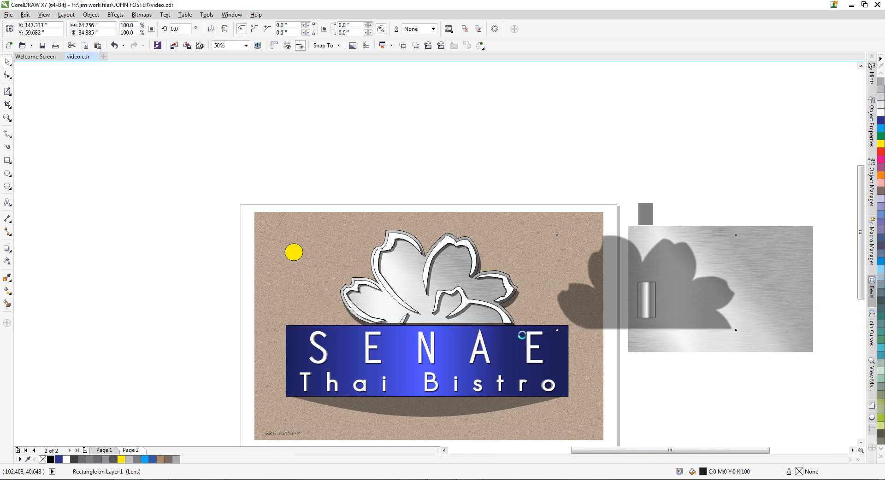
{"action": "scroll", "coordinate": [522, 335], "scroll_direction": "up", "scroll_amount": 1}
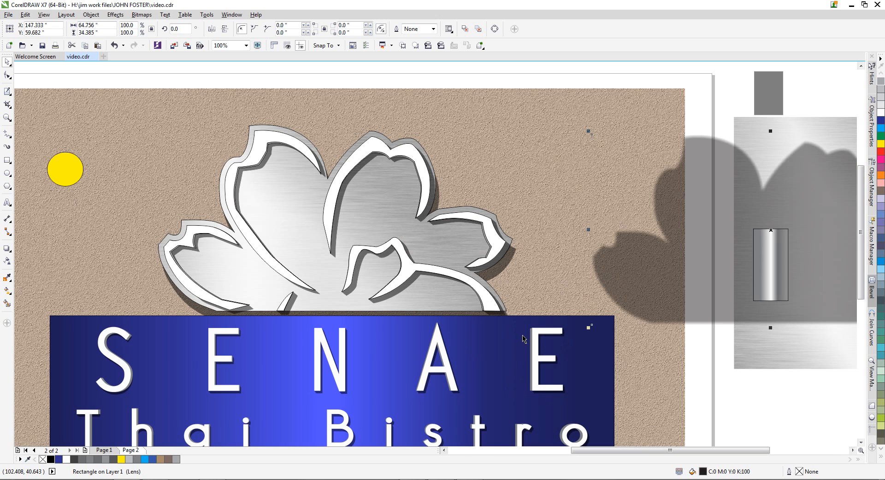
{"action": "scroll", "coordinate": [430, 289], "scroll_direction": "down", "scroll_amount": 1}
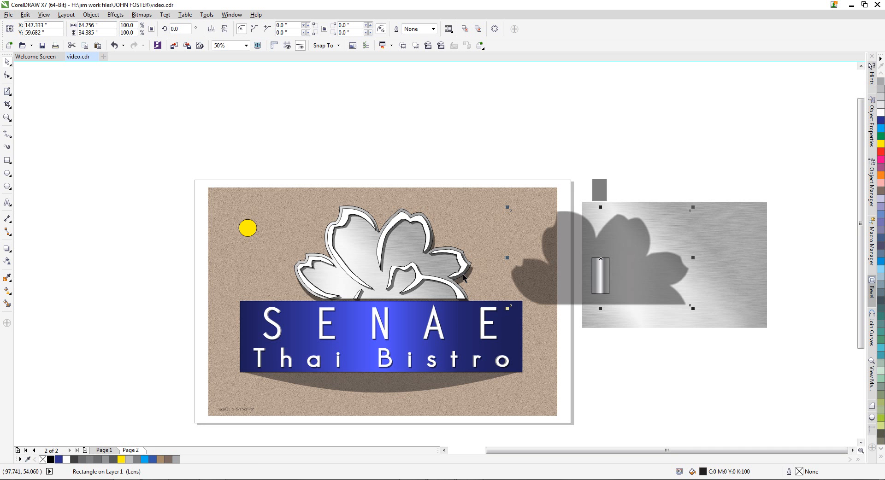
{"action": "scroll", "coordinate": [464, 283], "scroll_direction": "up", "scroll_amount": 2}
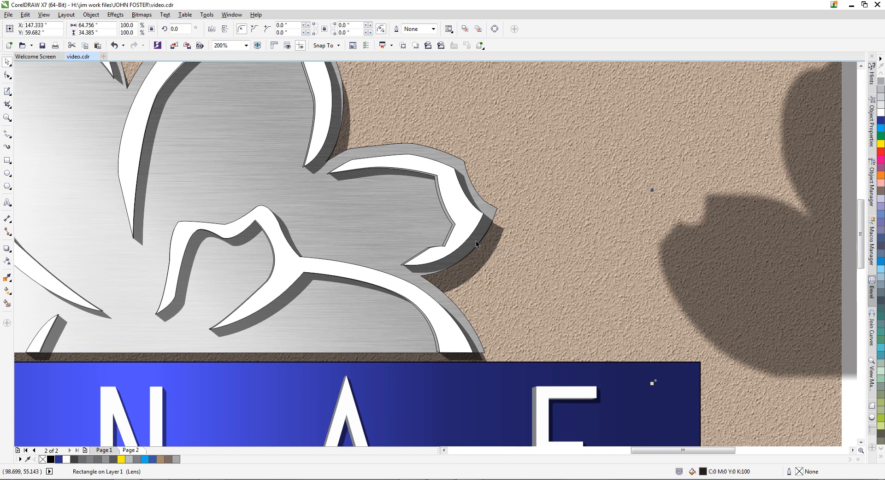
{"action": "scroll", "coordinate": [475, 241], "scroll_direction": "down", "scroll_amount": 1}
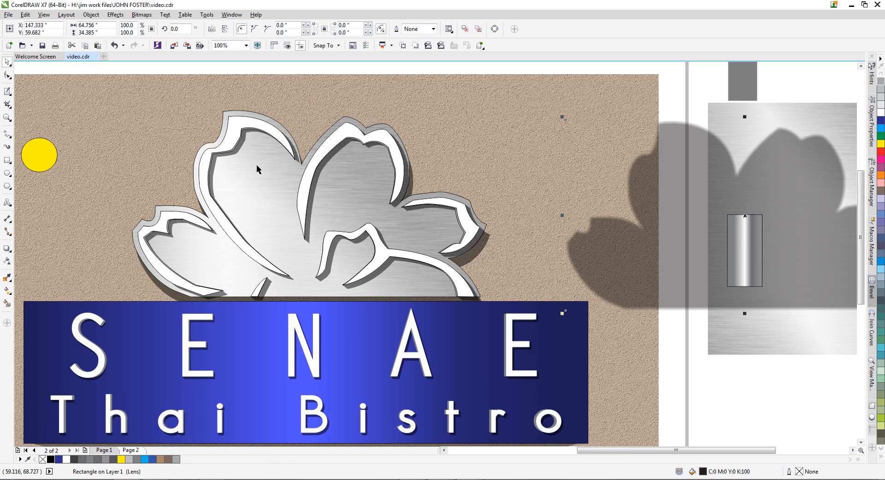
{"action": "scroll", "coordinate": [456, 240], "scroll_direction": "up", "scroll_amount": 2}
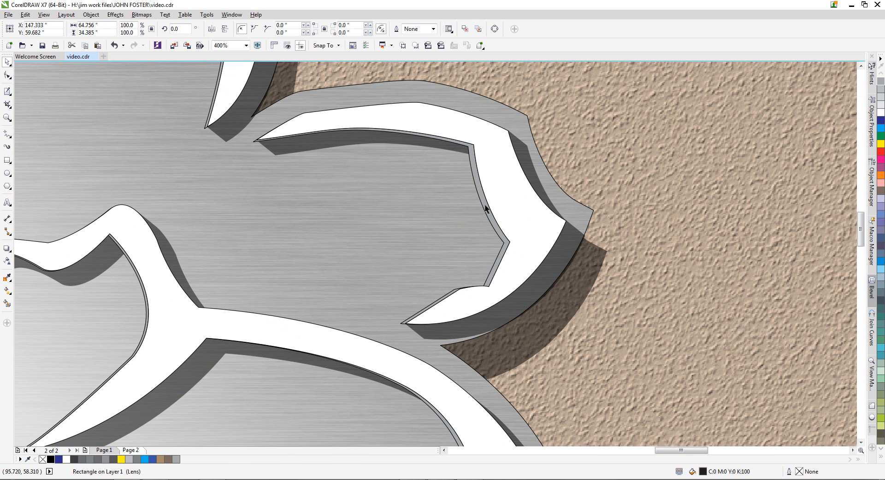
Fill the thin grey depth edge behind the flower's white linework with 30% black
{"action": "left_click", "coordinate": [485, 208]}
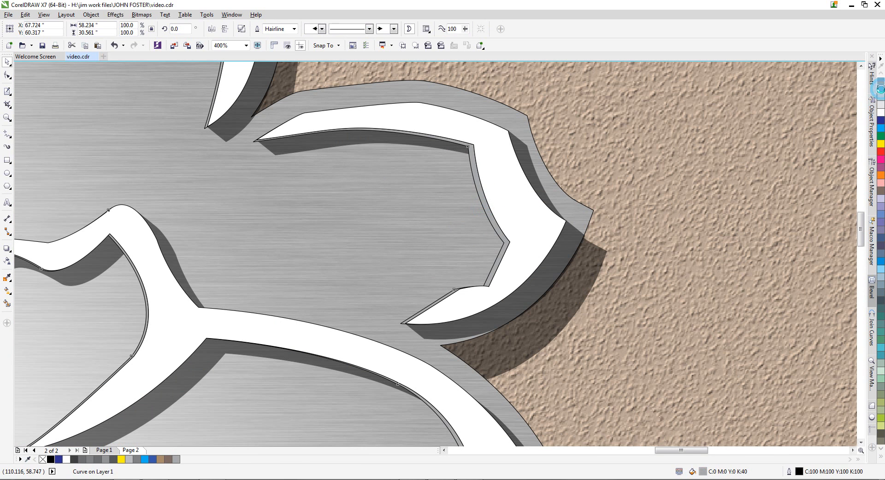
{"action": "scroll", "coordinate": [583, 280], "scroll_direction": "down", "scroll_amount": 1}
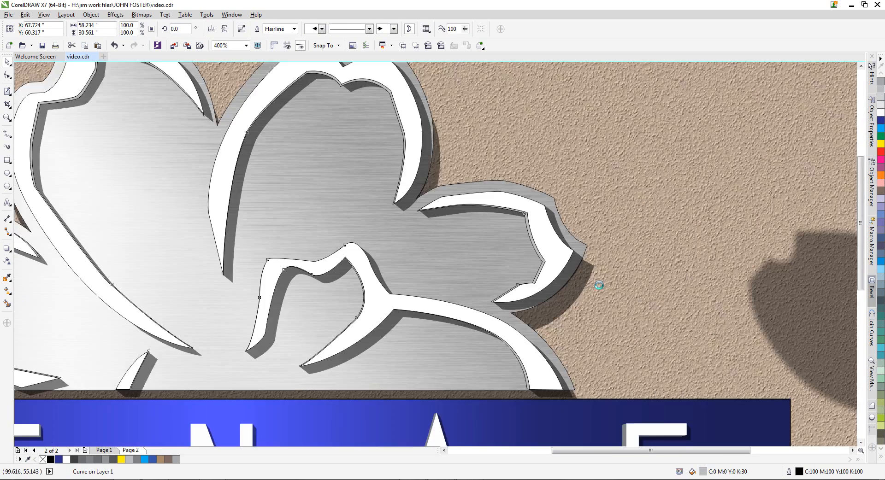
{"action": "scroll", "coordinate": [599, 285], "scroll_direction": "down", "scroll_amount": 1}
{"action": "scroll", "coordinate": [355, 285], "scroll_direction": "up", "scroll_amount": 1}
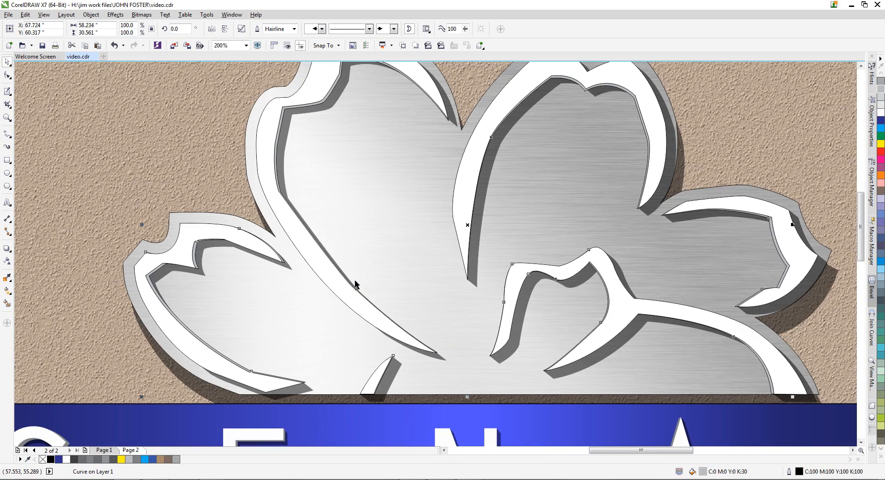
{"action": "left_click", "coordinate": [89, 164]}
{"action": "scroll", "coordinate": [283, 257], "scroll_direction": "down", "scroll_amount": 1}
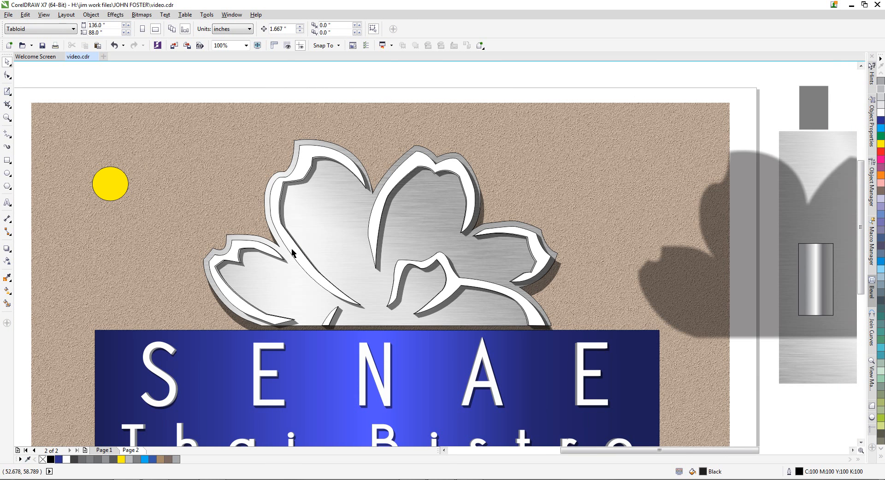
Fill the flower's white raised linework with black and inspect it against the aluminium petals
{"action": "scroll", "coordinate": [292, 253], "scroll_direction": "up", "scroll_amount": 2}
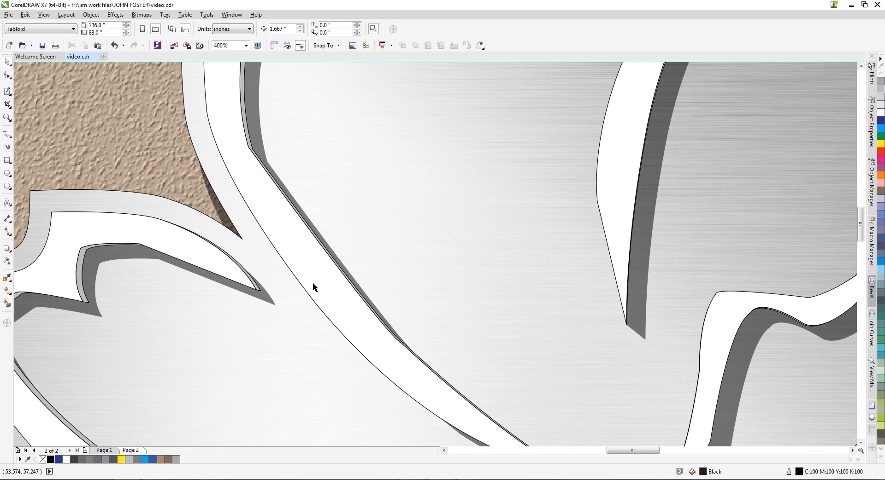
{"action": "scroll", "coordinate": [313, 283], "scroll_direction": "down", "scroll_amount": 1}
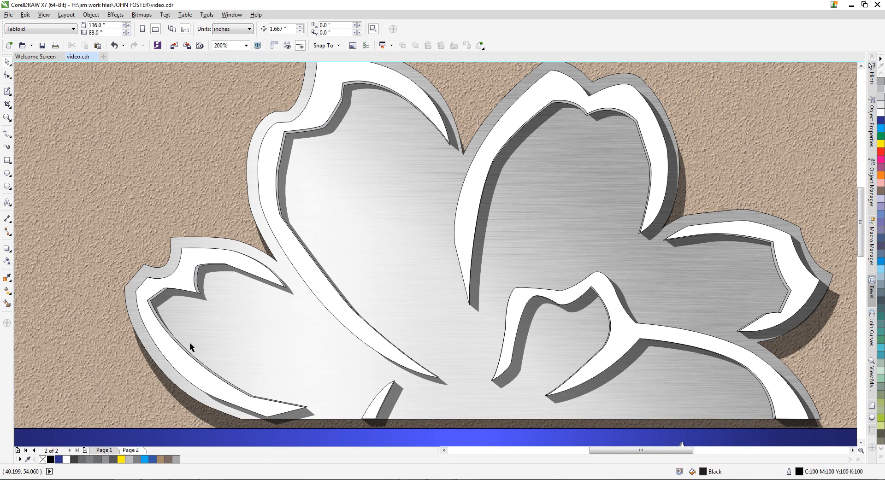
{"action": "left_click", "coordinate": [215, 256]}
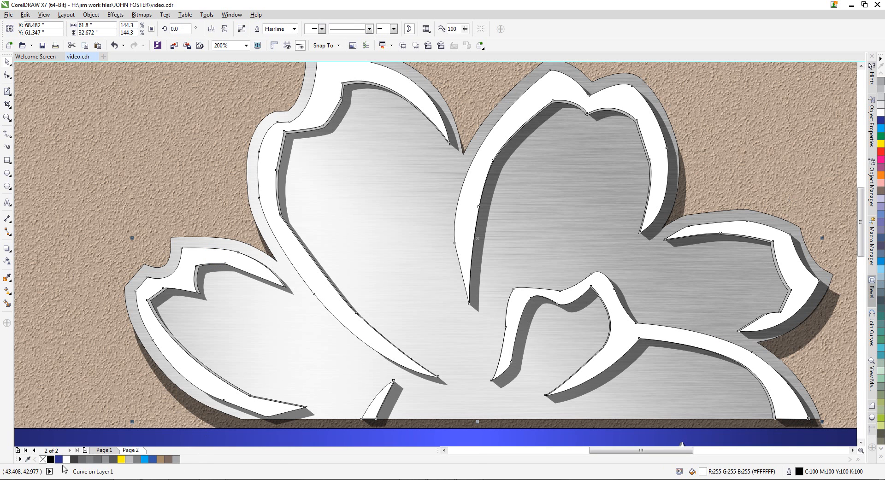
{"action": "left_click", "coordinate": [50, 459]}
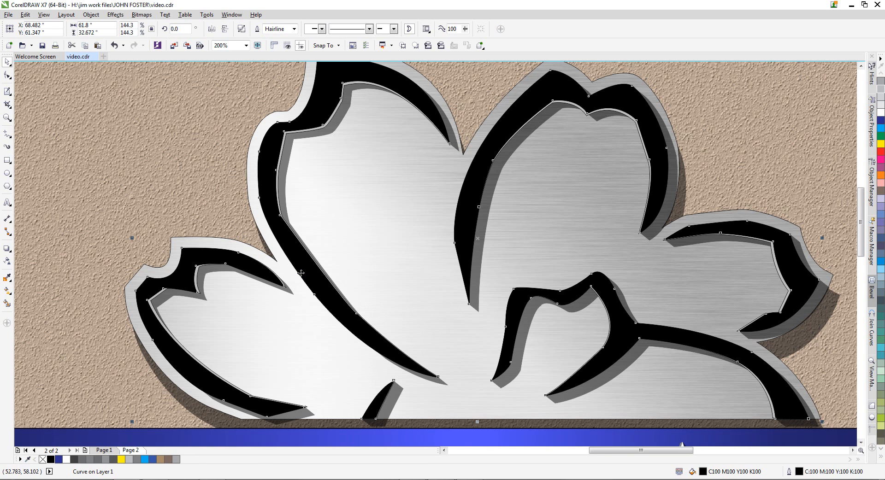
{"action": "scroll", "coordinate": [300, 270], "scroll_direction": "up", "scroll_amount": 1}
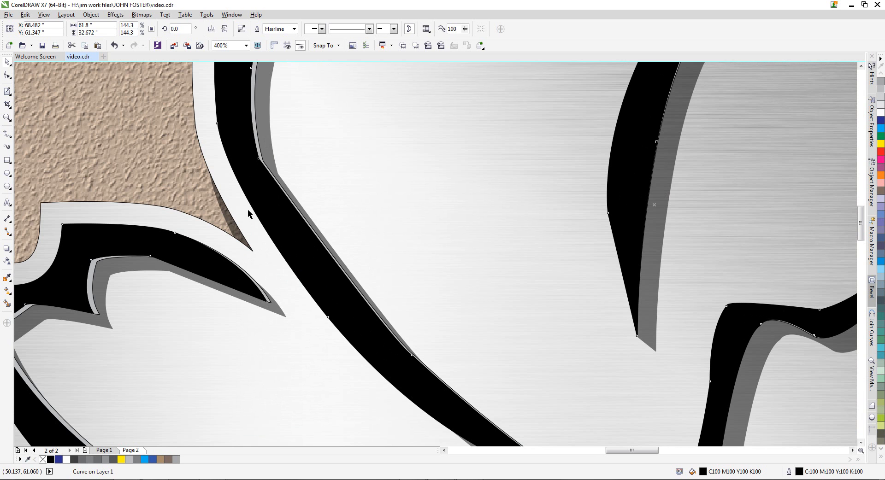
{"action": "scroll", "coordinate": [272, 210], "scroll_direction": "down", "scroll_amount": 1}
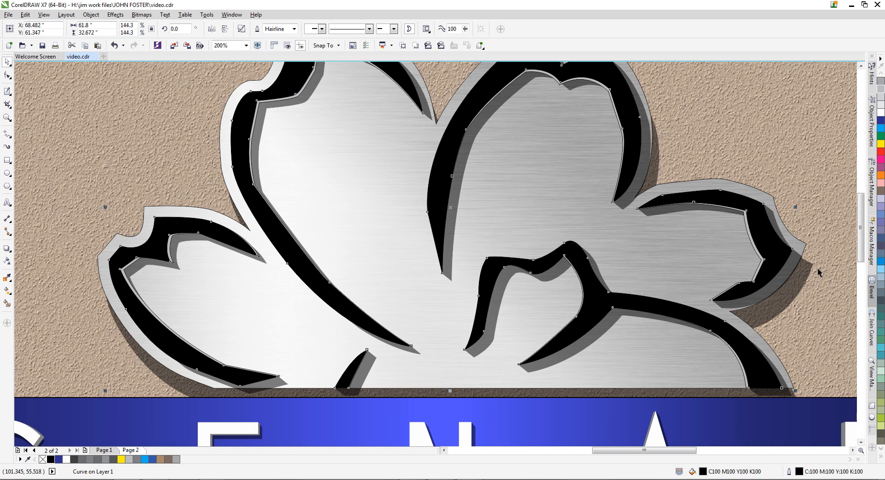
{"action": "left_click_drag", "start_coordinate": [861, 235], "coordinate": [860, 215]}
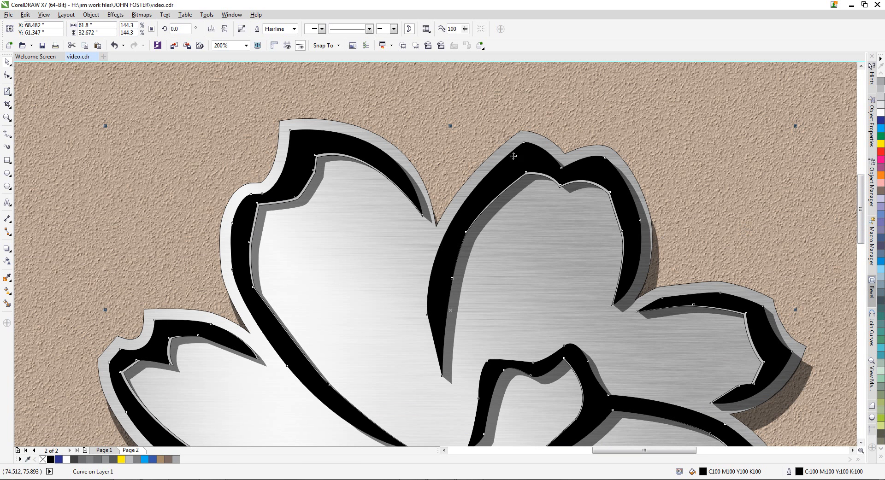
{"action": "left_click", "coordinate": [392, 129]}
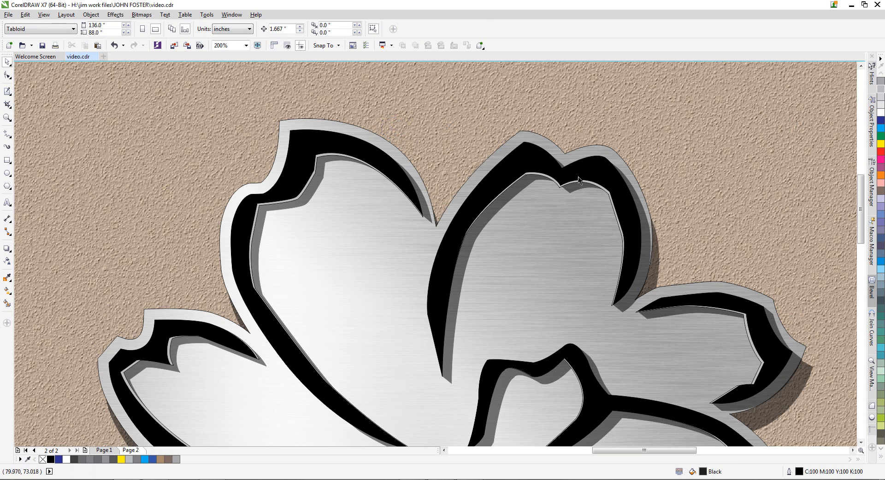
Delete the leftover soft flower shadow beside the sign that overlaps the aluminium texture sample
{"action": "scroll", "coordinate": [362, 167], "scroll_direction": "down", "scroll_amount": 2}
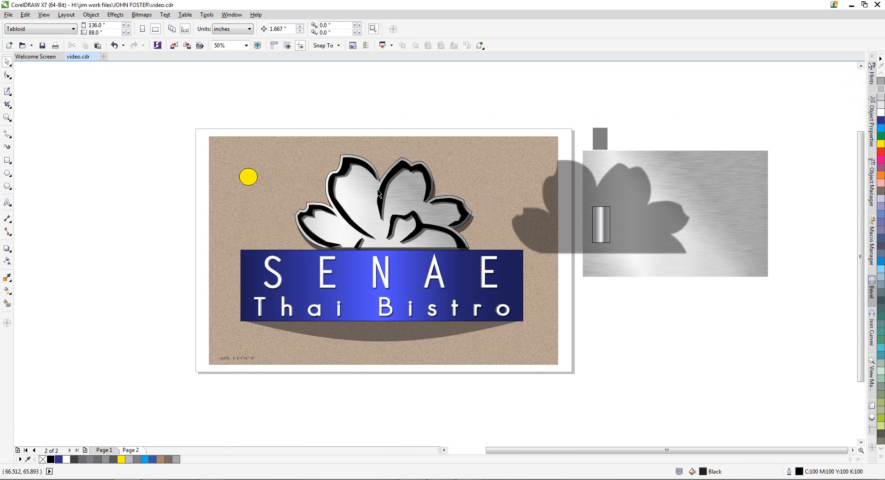
{"action": "left_click", "coordinate": [522, 232]}
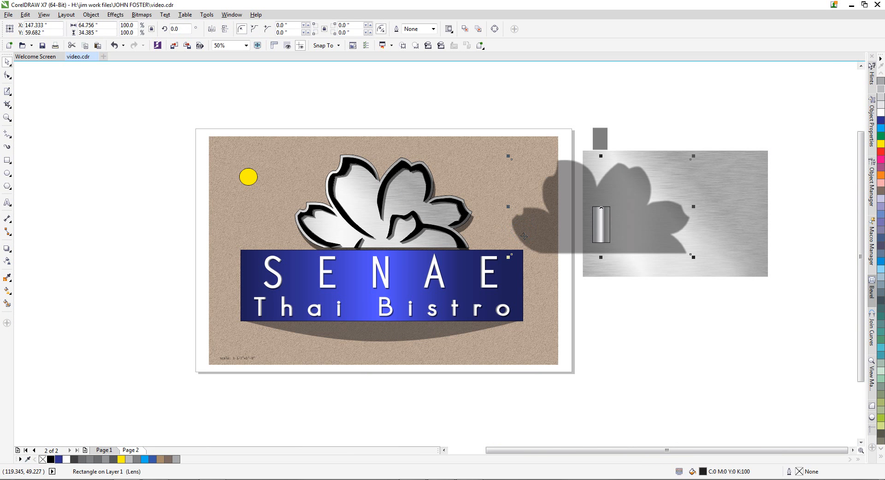
{"action": "key", "text": "Delete"}
Draw a rectangle about 56.1 by 5.27 inches beneath the flower, with its upper edge along the aluminium backer's flat base
{"action": "scroll", "coordinate": [427, 210], "scroll_direction": "up", "scroll_amount": 2}
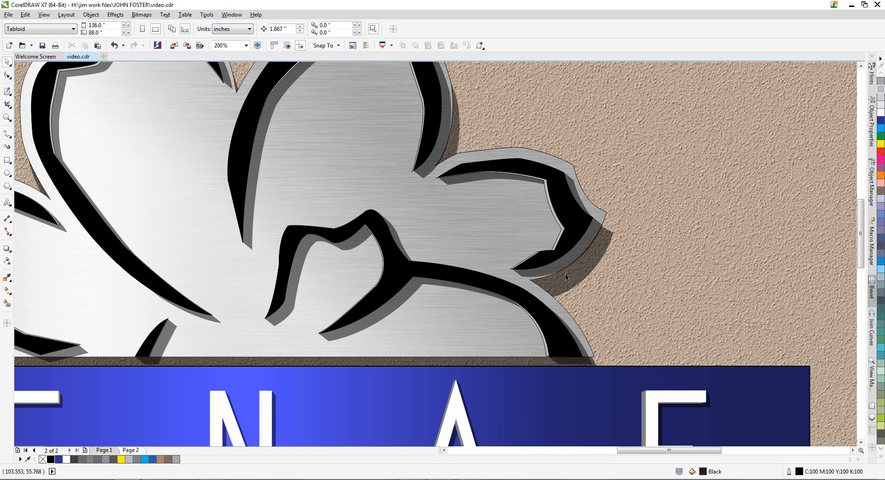
{"action": "scroll", "coordinate": [554, 293], "scroll_direction": "down", "scroll_amount": 1}
{"action": "scroll", "coordinate": [346, 336], "scroll_direction": "up", "scroll_amount": 1}
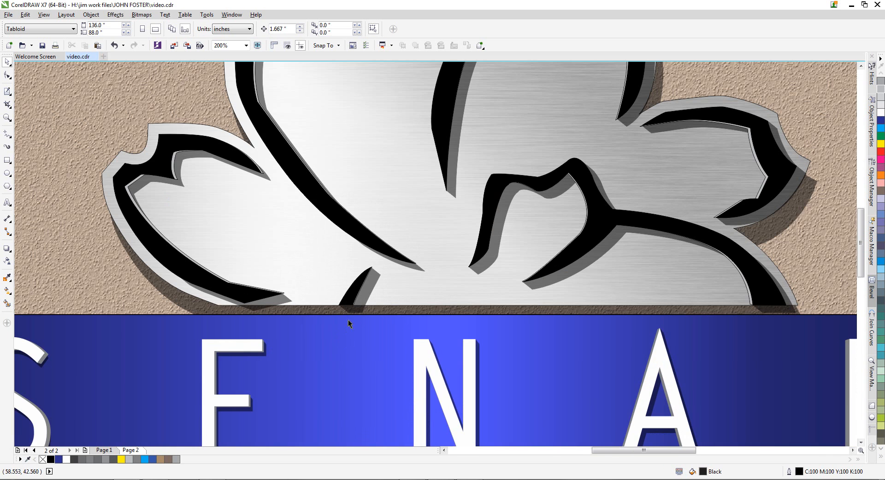
{"action": "scroll", "coordinate": [355, 311], "scroll_direction": "up", "scroll_amount": 1}
{"action": "left_click", "coordinate": [351, 306]}
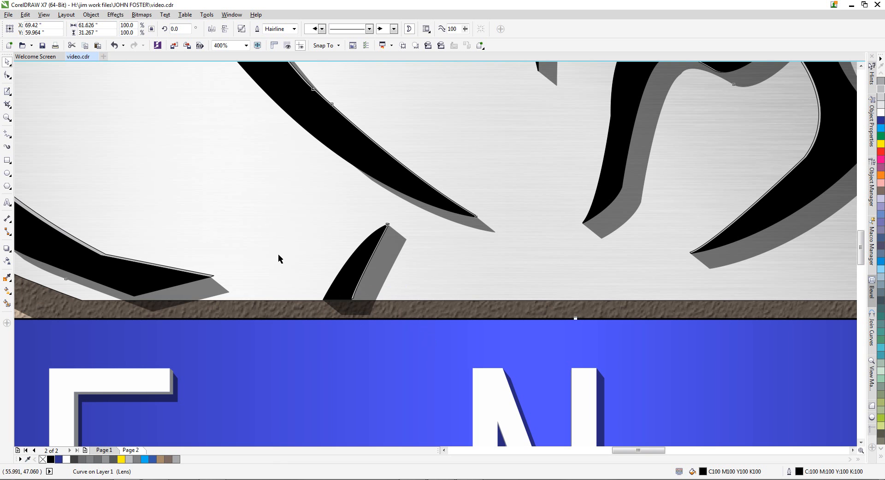
{"action": "scroll", "coordinate": [351, 265], "scroll_direction": "down", "scroll_amount": 1}
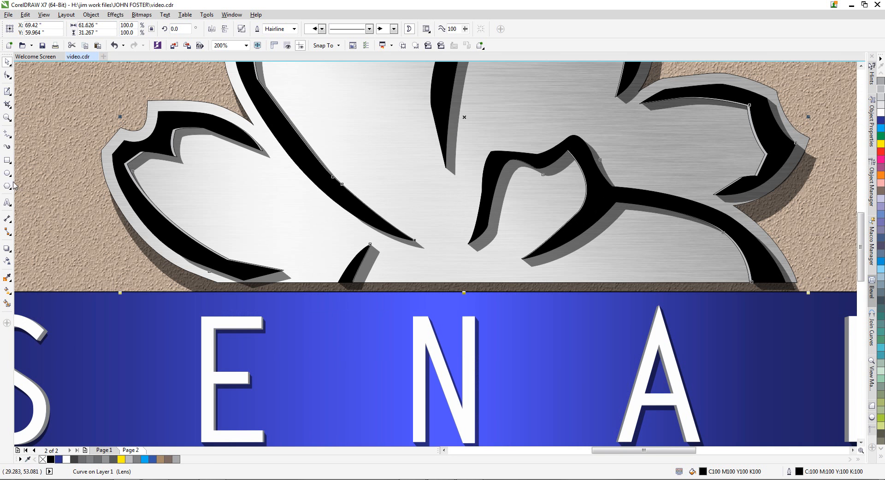
{"action": "left_click", "coordinate": [7, 160]}
{"action": "left_click_drag", "start_coordinate": [179, 342], "coordinate": [799, 283]}
{"action": "key", "text": "space"}
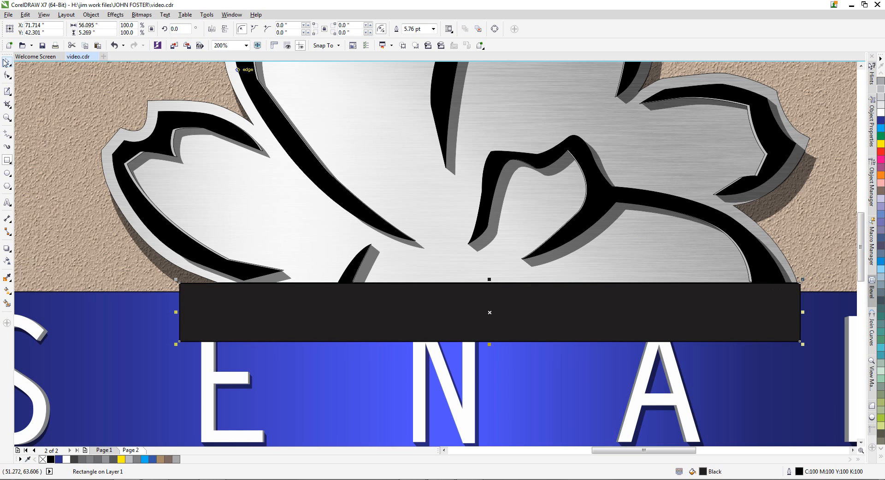
Try to trim the linework's transparent shadow with the rectangle and delete the rectangle, and undo the attempt
{"action": "left_click", "coordinate": [178, 134], "text": "shift"}
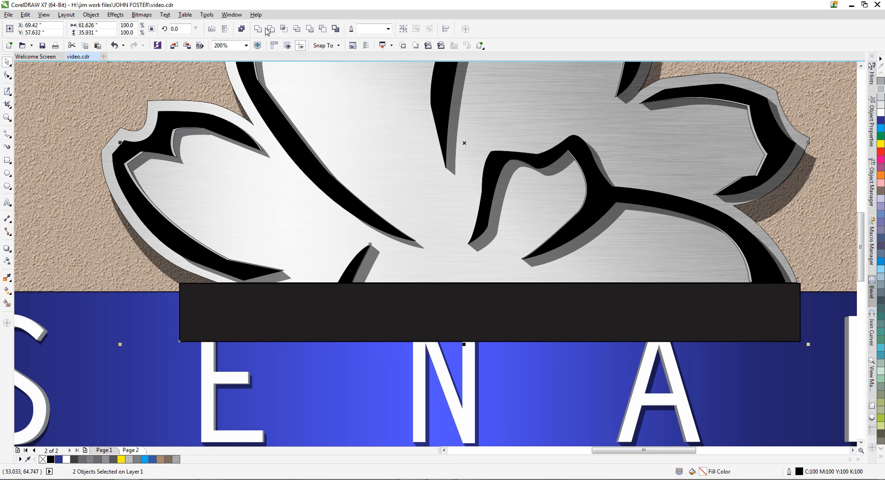
{"action": "left_click", "coordinate": [234, 311]}
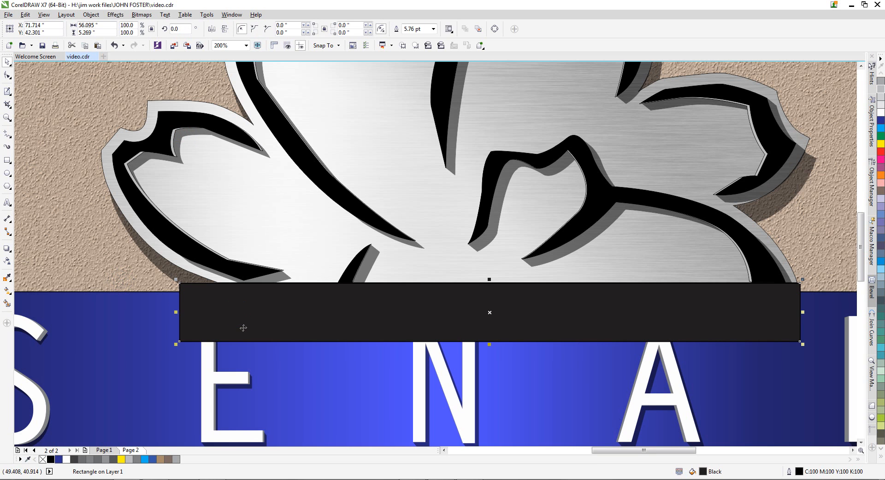
{"action": "key", "text": "Delete"}
{"action": "scroll", "coordinate": [254, 284], "scroll_direction": "up", "scroll_amount": 3}
{"action": "left_click", "coordinate": [257, 285]}
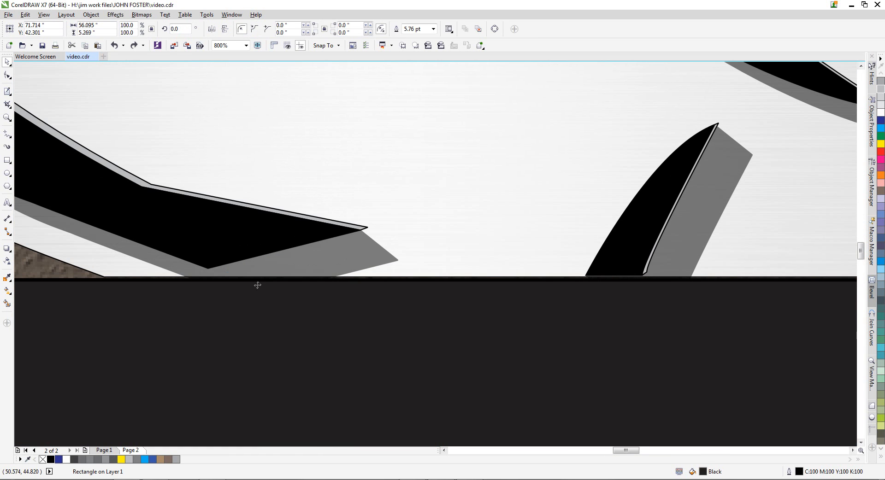
{"action": "key", "text": "ctrl+z"}
{"action": "left_click", "coordinate": [167, 230]}
Remove the rectangle's outline and position it at Y 42.366 inches, flush with the base of the aluminium backer
{"action": "left_click_drag", "start_coordinate": [197, 302], "coordinate": [207, 340]}
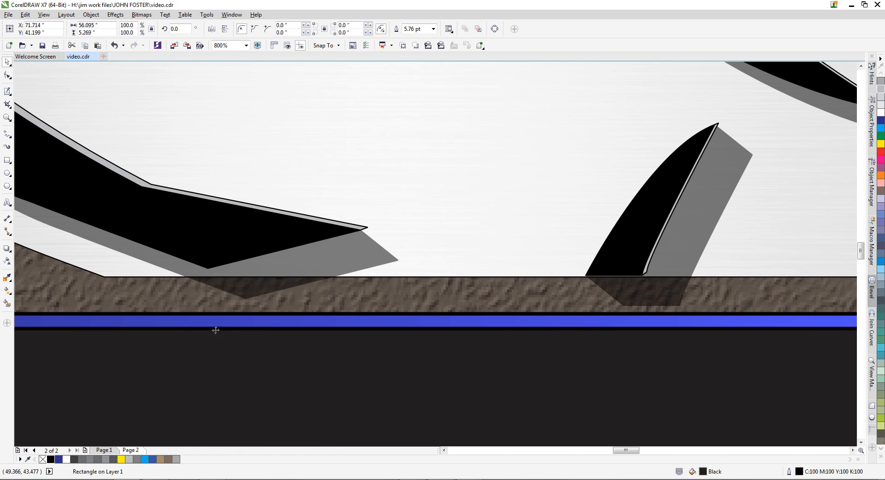
{"action": "left_click", "coordinate": [261, 336]}
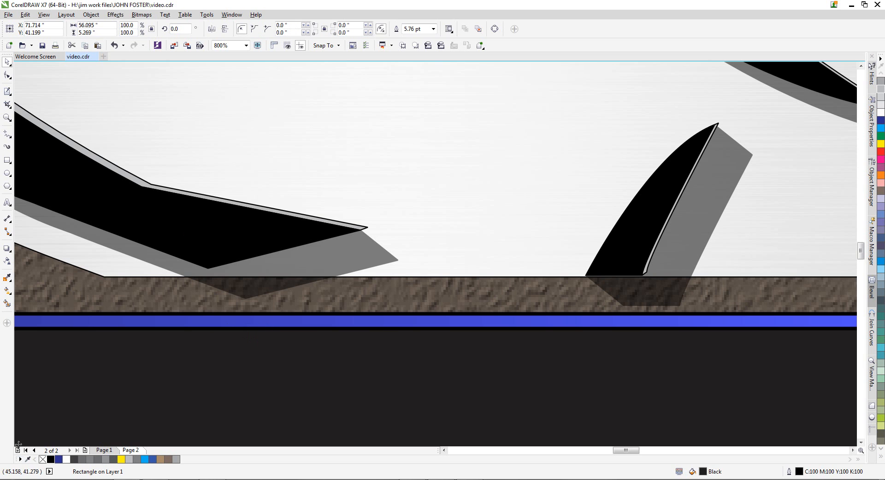
{"action": "right_click", "coordinate": [43, 460]}
{"action": "left_click_drag", "start_coordinate": [281, 333], "coordinate": [284, 281]}
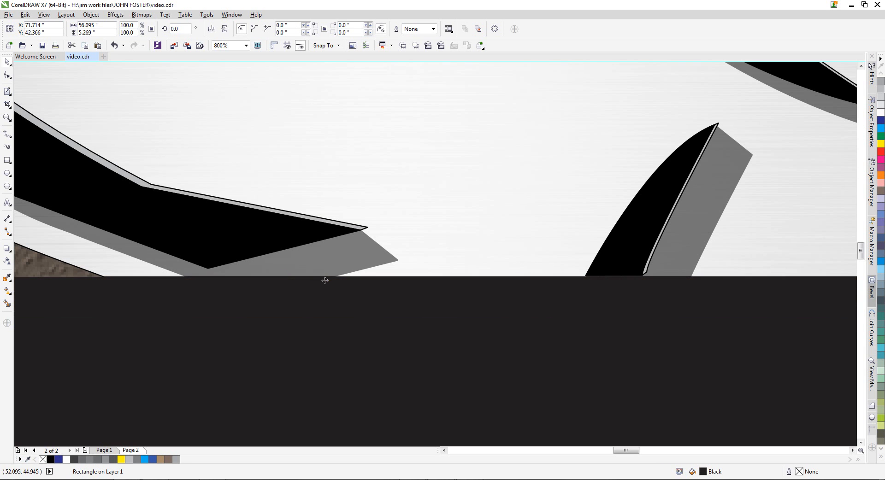
Trim the linework's transparent shadow with the rectangle along the backer's base, and delete the rectangle
{"action": "scroll", "coordinate": [334, 278], "scroll_direction": "down", "scroll_amount": 4}
{"action": "left_click", "coordinate": [334, 277], "text": "shift"}
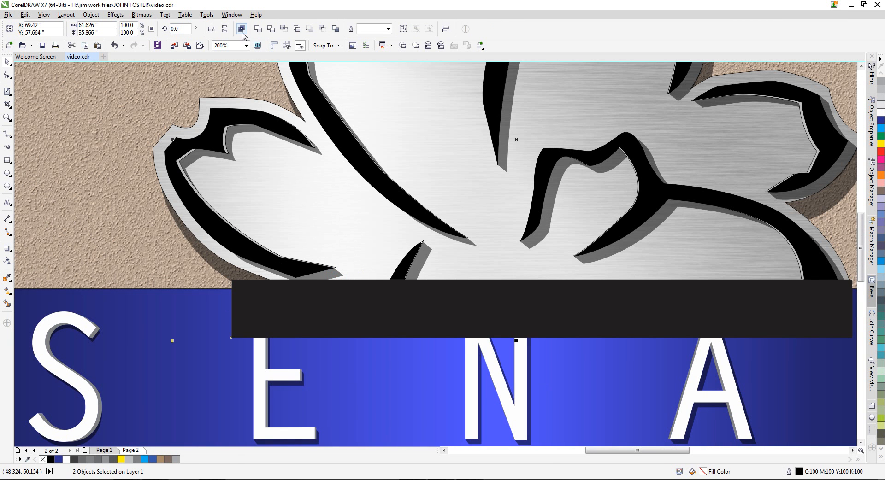
{"action": "left_click", "coordinate": [120, 159]}
{"action": "left_click", "coordinate": [317, 311]}
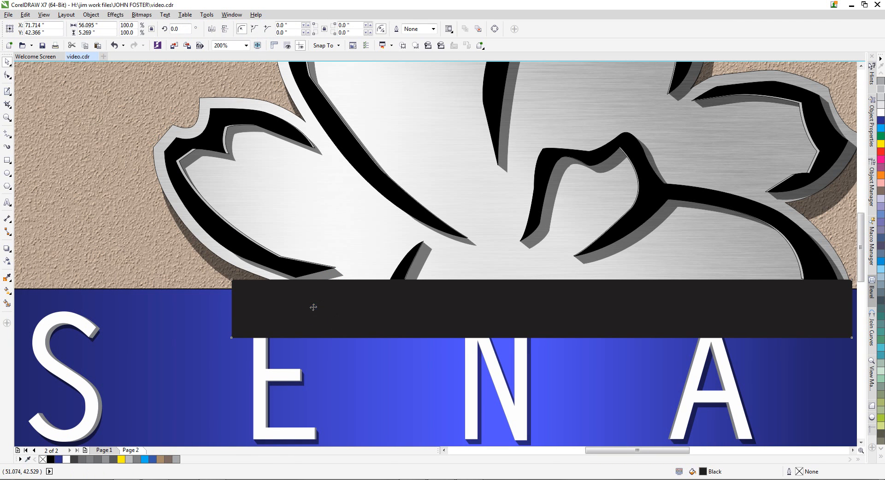
{"action": "key", "text": "Delete"}
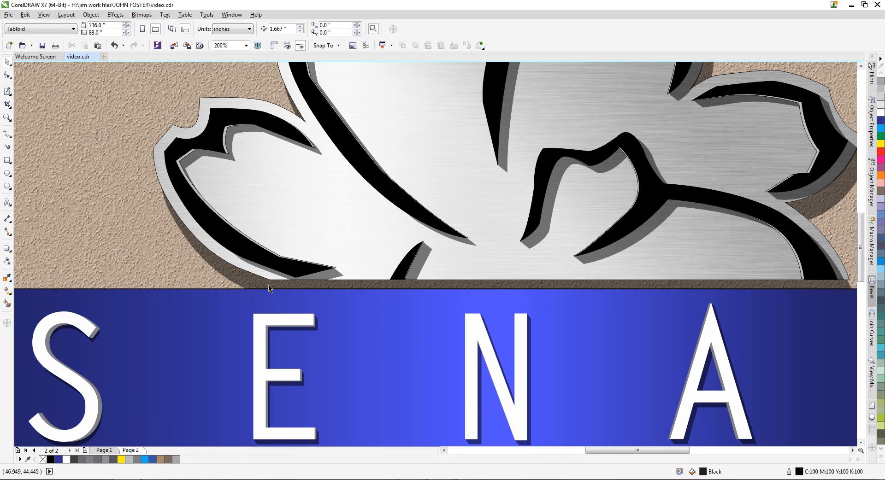
Nudge the blue panel with its lettering and shadow down to Y 27.036 inches, away from the flower's base
{"action": "scroll", "coordinate": [267, 286], "scroll_direction": "down", "scroll_amount": 4}
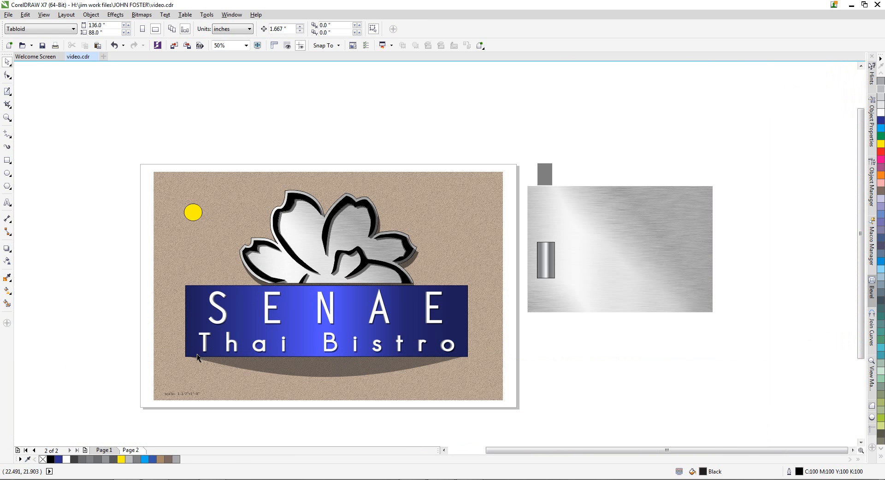
{"action": "left_click_drag", "start_coordinate": [155, 287], "coordinate": [479, 386]}
{"action": "scroll", "coordinate": [354, 308], "scroll_direction": "up", "scroll_amount": 2}
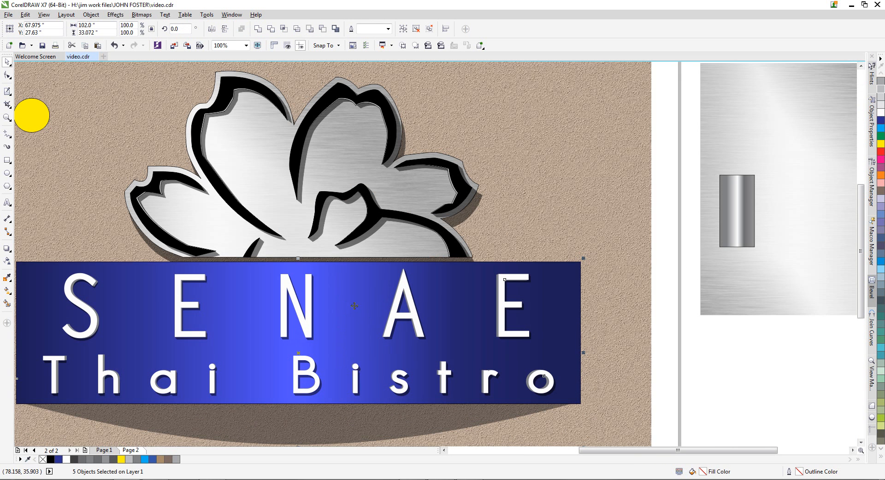
{"action": "key", "text": "Down"}
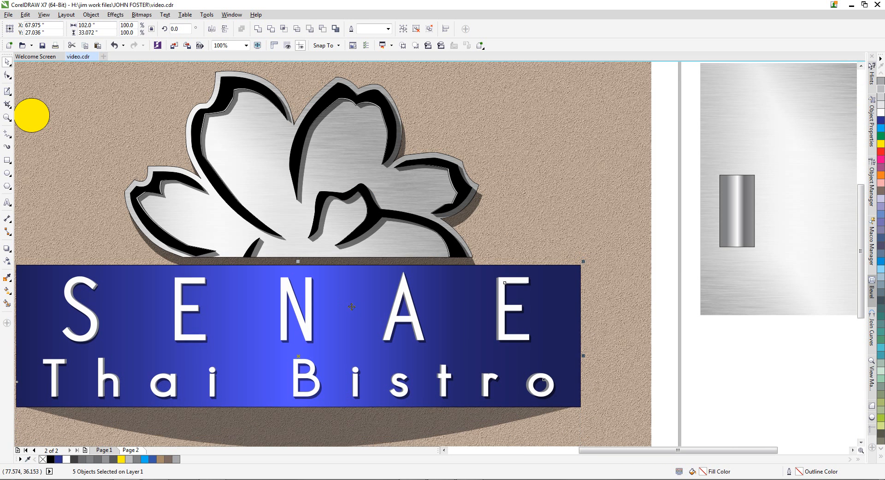
{"action": "left_click", "coordinate": [504, 227]}
Move the yellow circle off the page, next to the gray swatch above the brushed metal rectangle
{"action": "scroll", "coordinate": [506, 297], "scroll_direction": "down", "scroll_amount": 2}
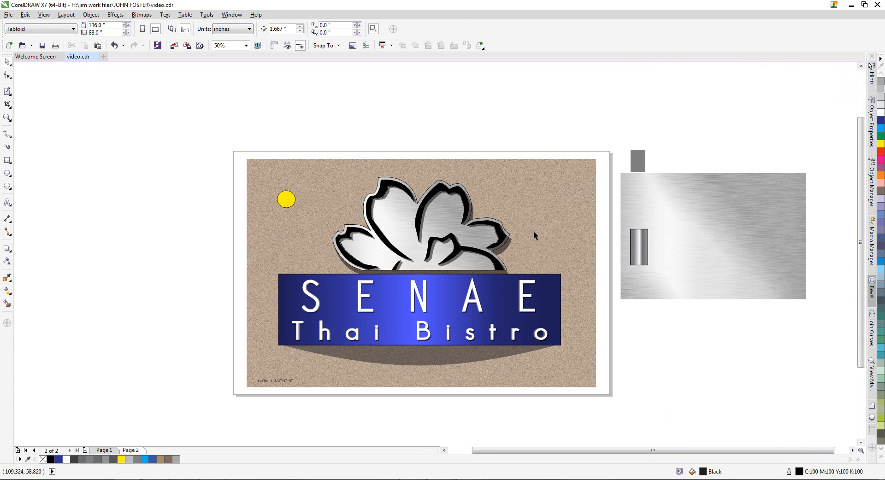
{"action": "left_click", "coordinate": [286, 202]}
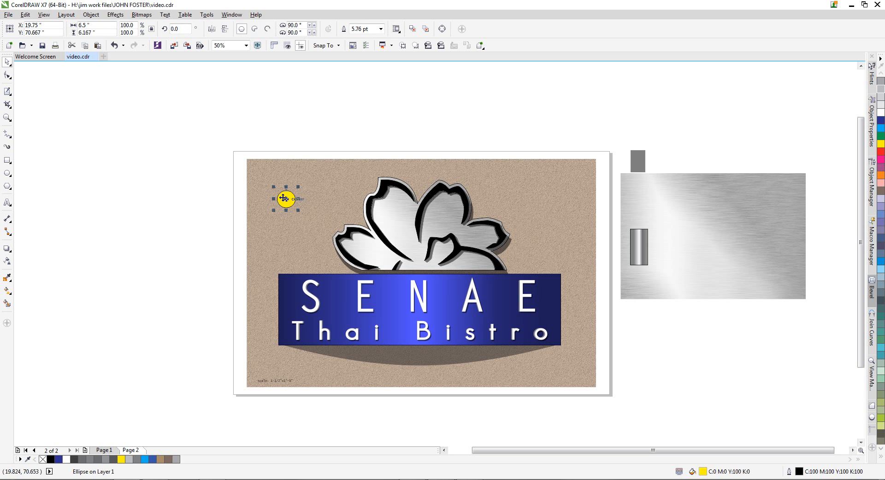
{"action": "left_click_drag", "start_coordinate": [286, 200], "coordinate": [652, 168]}
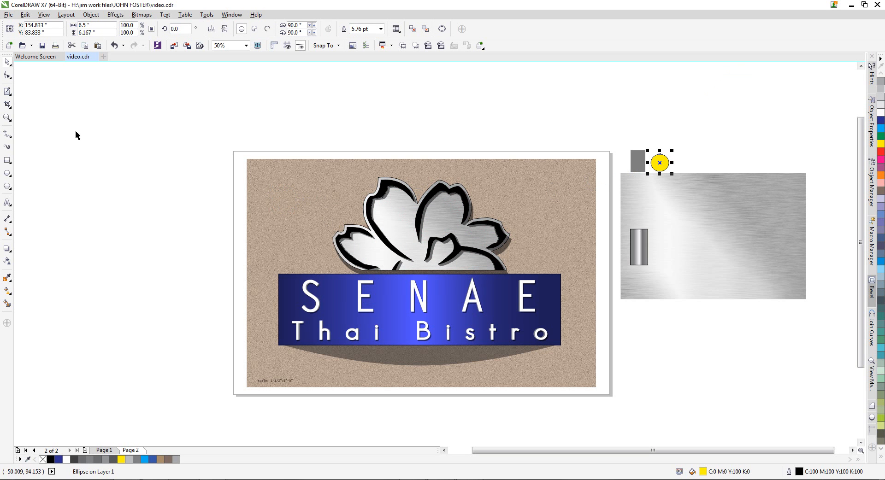
Set the drawing scale to 1-1/2" = 1'
{"action": "scroll", "coordinate": [271, 387], "scroll_direction": "up", "scroll_amount": 2}
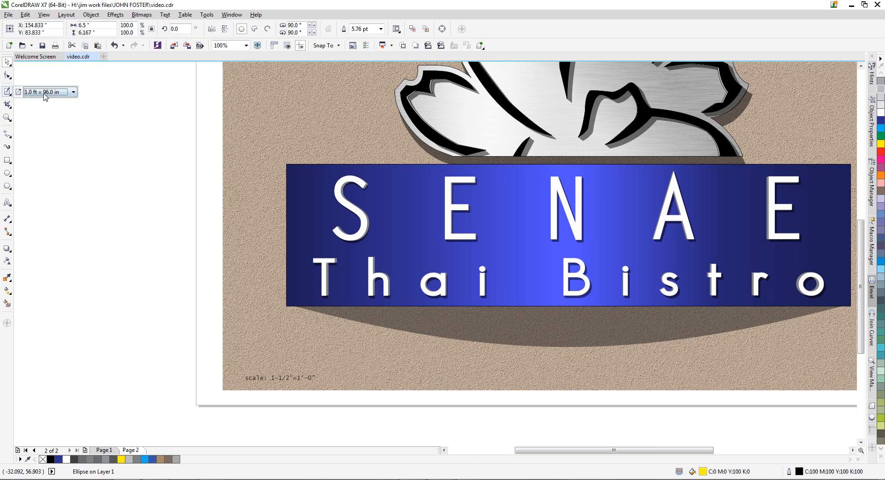
{"action": "left_click", "coordinate": [8, 91]}
{"action": "left_click", "coordinate": [7, 91]}
{"action": "left_click", "coordinate": [60, 92]}
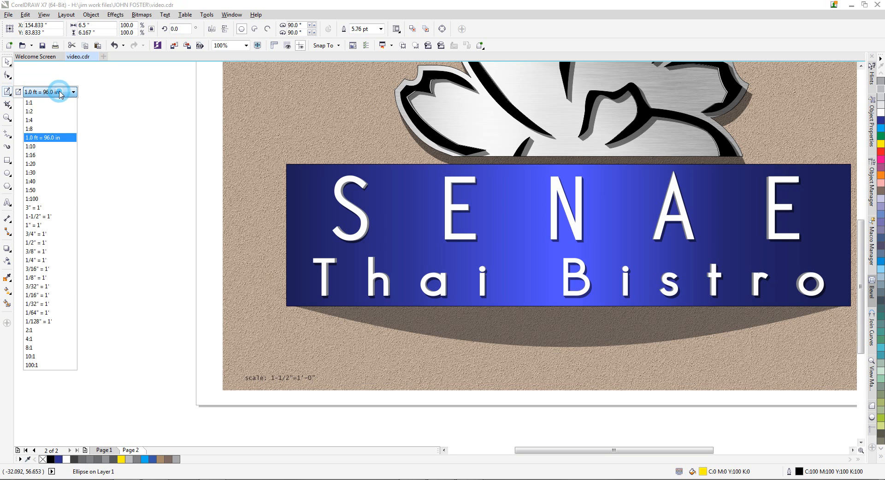
{"action": "left_click", "coordinate": [39, 216]}
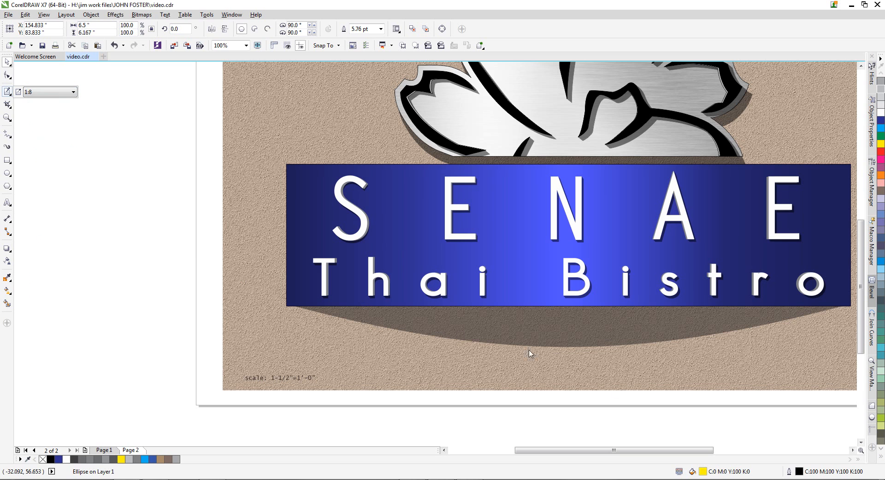
Add a vertical dimension for the blue panel's height, placed over the stucco beside the panel's left edge
{"action": "left_click", "coordinate": [9, 220]}
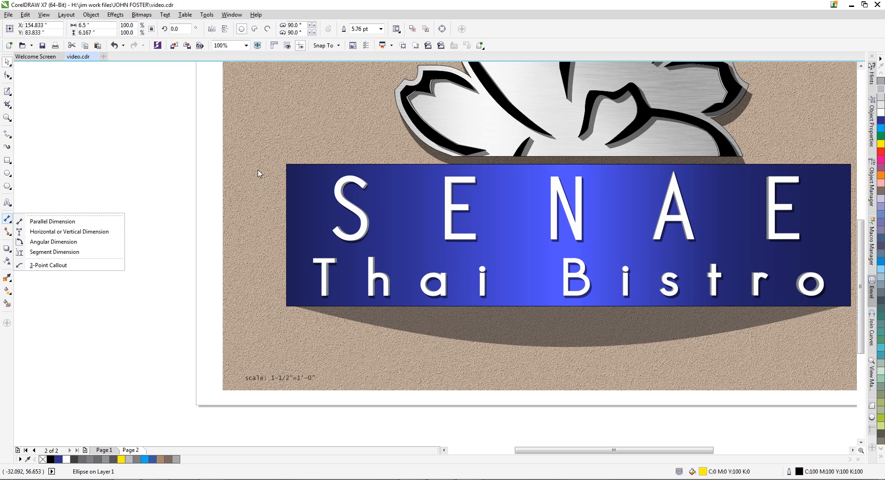
{"action": "left_click", "coordinate": [8, 231]}
{"action": "left_click", "coordinate": [40, 233]}
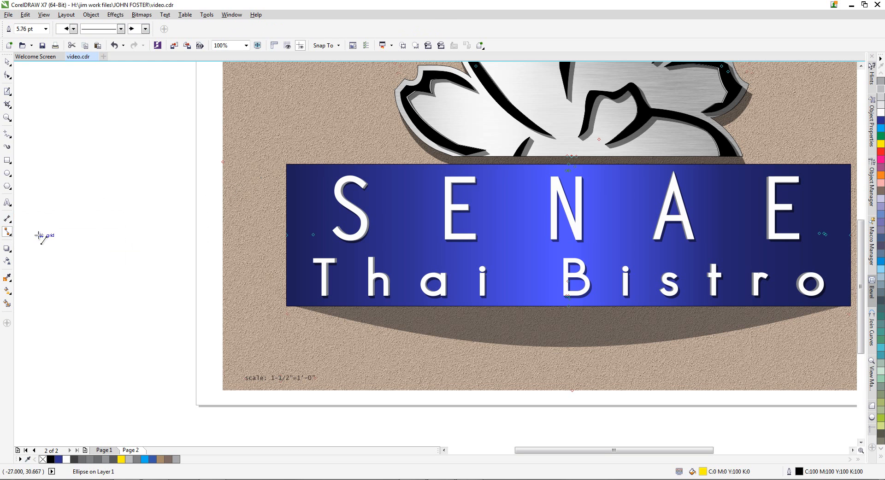
{"action": "left_click", "coordinate": [7, 222]}
{"action": "left_click", "coordinate": [55, 232]}
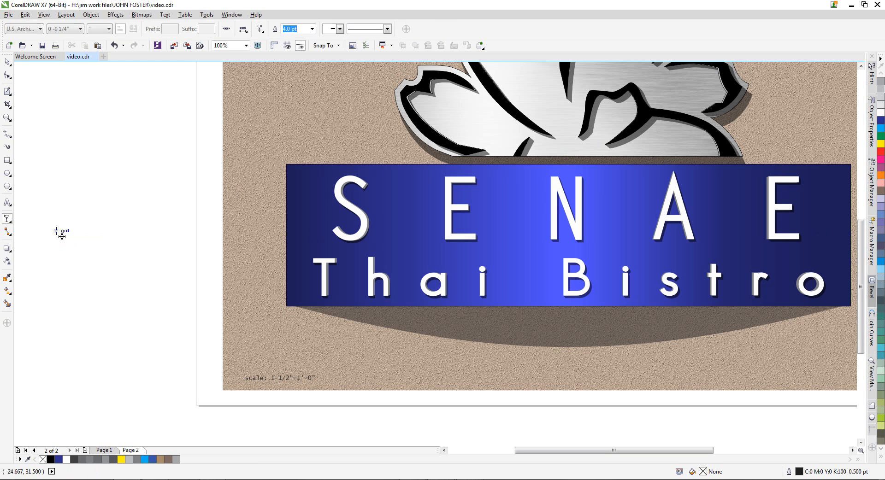
{"action": "left_click_drag", "start_coordinate": [286, 164], "coordinate": [287, 306]}
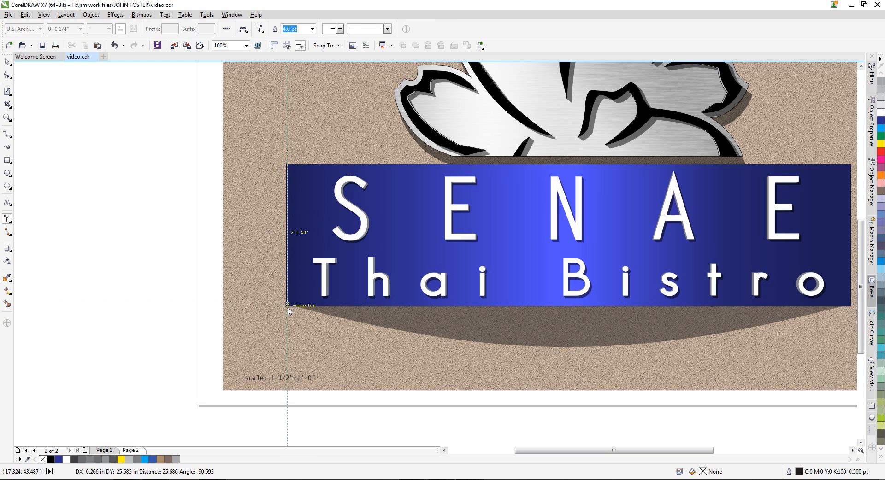
{"action": "left_click", "coordinate": [233, 223]}
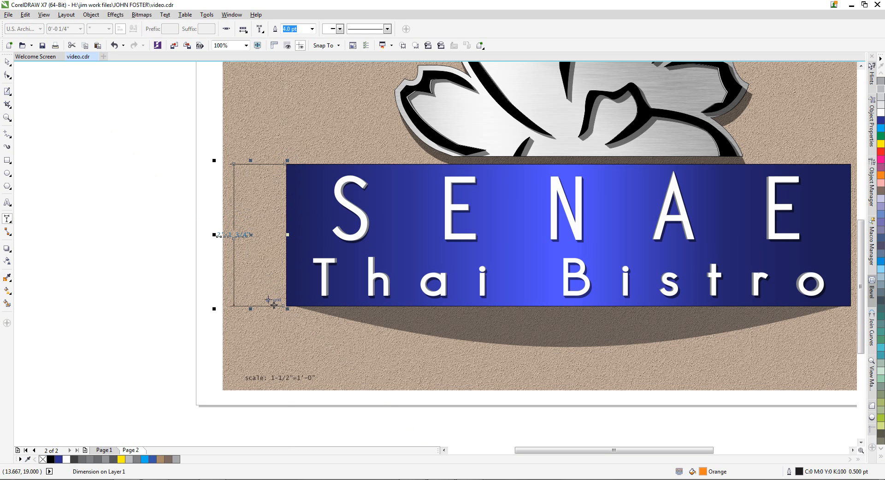
Shift the height dimension beyond the page edge and back onto the stucco, with its text centred at X 9.567 inches
{"action": "left_click", "coordinate": [7, 61]}
{"action": "scroll", "coordinate": [233, 221], "scroll_direction": "up", "scroll_amount": 2}
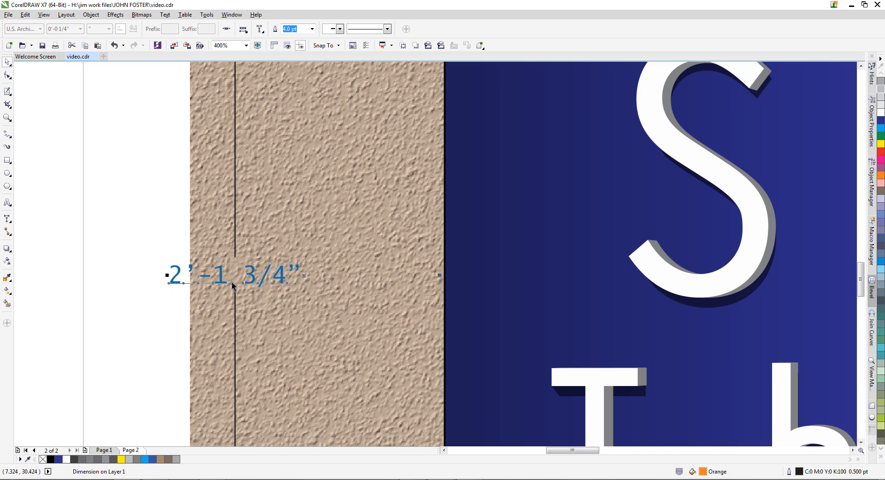
{"action": "scroll", "coordinate": [137, 87], "scroll_direction": "down", "scroll_amount": 2}
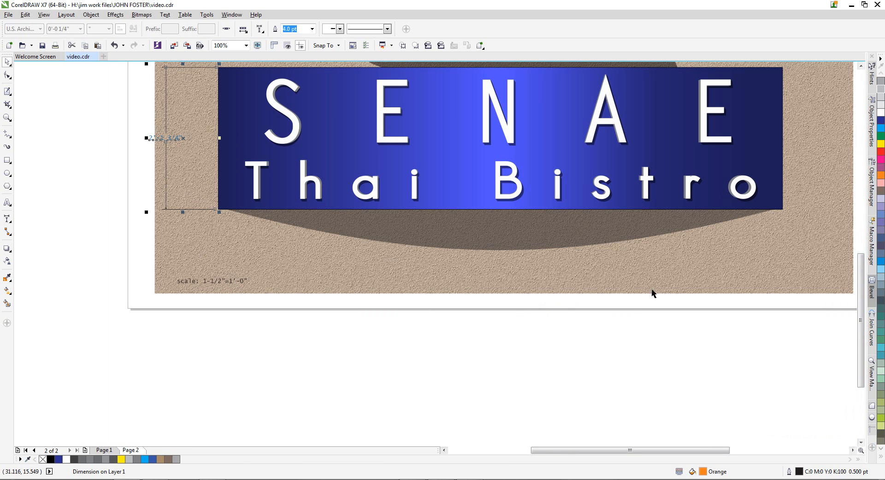
{"action": "left_click_drag", "start_coordinate": [859, 292], "coordinate": [850, 270]}
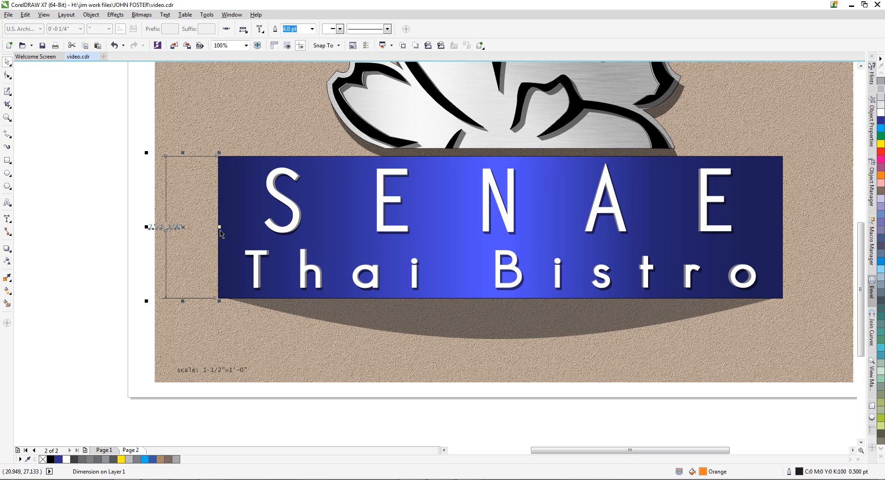
{"action": "left_click", "coordinate": [131, 232]}
{"action": "left_click", "coordinate": [154, 227]}
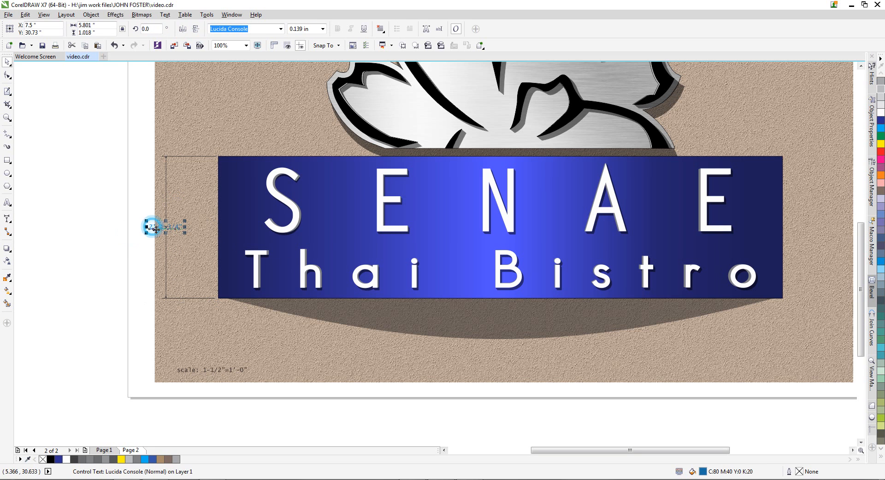
{"action": "left_click_drag", "start_coordinate": [123, 226], "coordinate": [77, 222]}
{"action": "left_click_drag", "start_coordinate": [134, 229], "coordinate": [85, 230]}
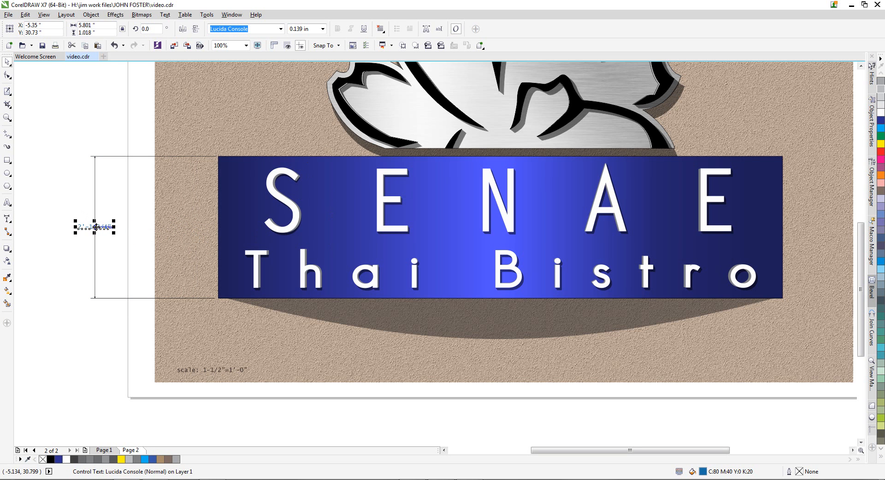
{"action": "left_click_drag", "start_coordinate": [102, 229], "coordinate": [185, 227]}
Try a drawing scale of 1" = 1' and shift the height dimension slightly to check its value against the scale note
{"action": "scroll", "coordinate": [185, 227], "scroll_direction": "up", "scroll_amount": 3}
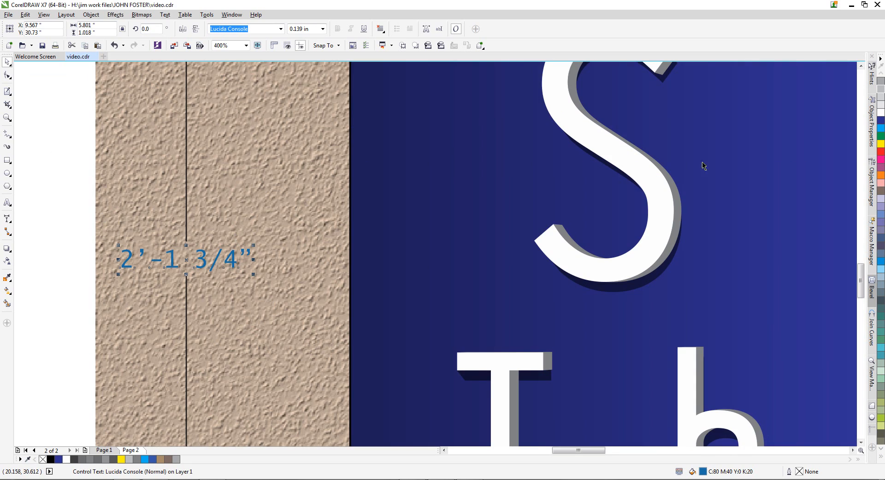
{"action": "left_click_drag", "start_coordinate": [860, 269], "coordinate": [856, 308]}
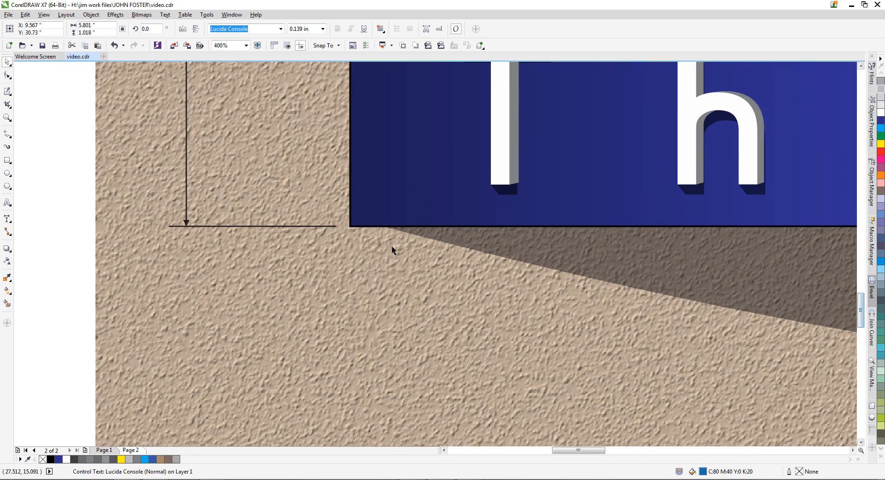
{"action": "scroll", "coordinate": [591, 293], "scroll_direction": "down", "scroll_amount": 3}
{"action": "scroll", "coordinate": [295, 288], "scroll_direction": "up", "scroll_amount": 2}
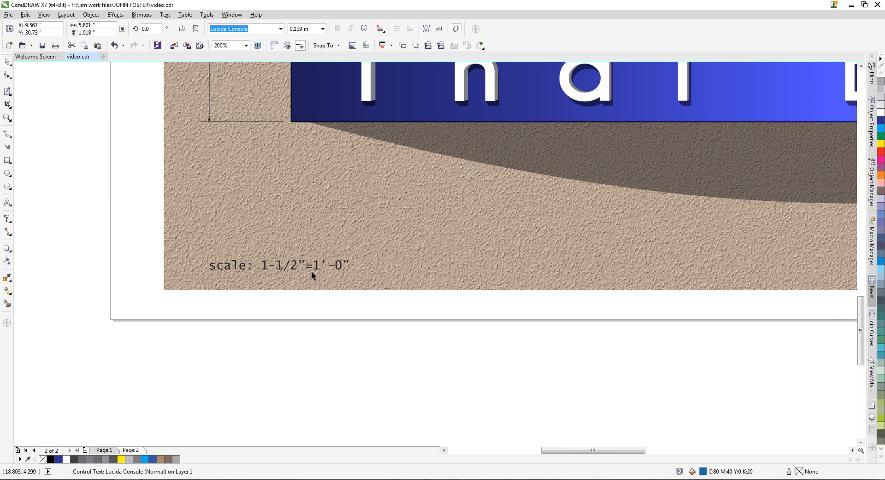
{"action": "scroll", "coordinate": [380, 286], "scroll_direction": "down", "scroll_amount": 1}
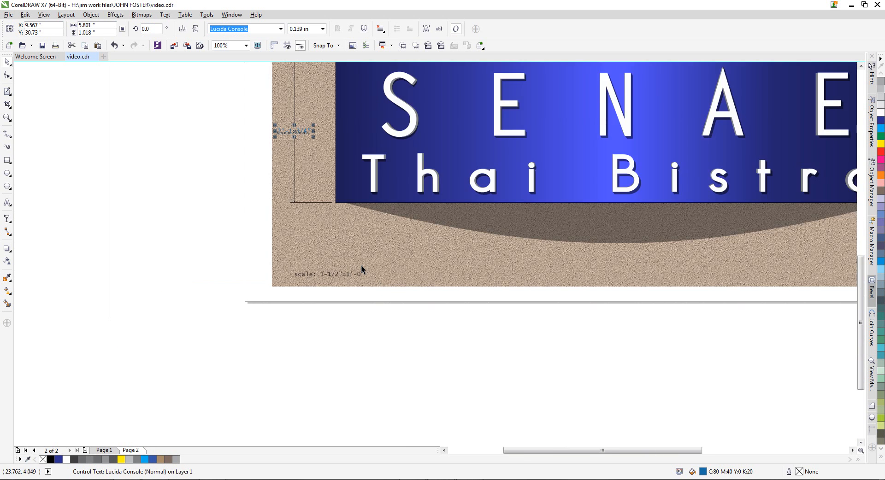
{"action": "left_click_drag", "start_coordinate": [860, 287], "coordinate": [860, 225]}
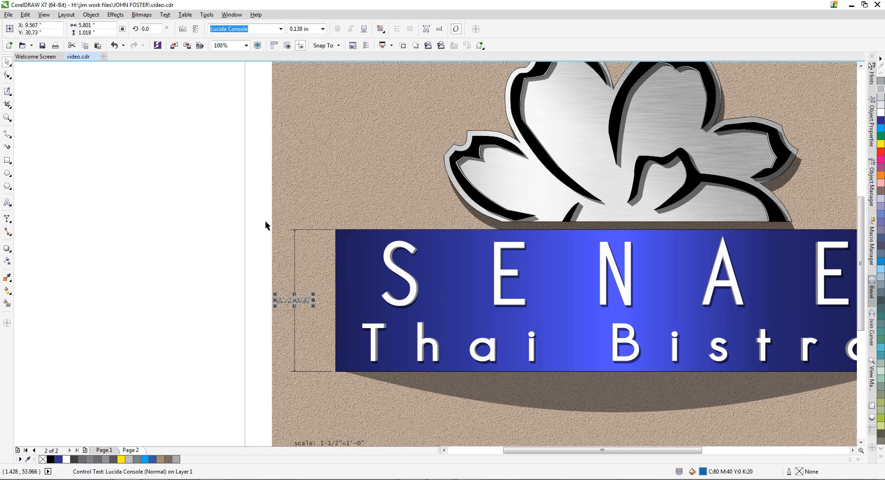
{"action": "left_click", "coordinate": [7, 92]}
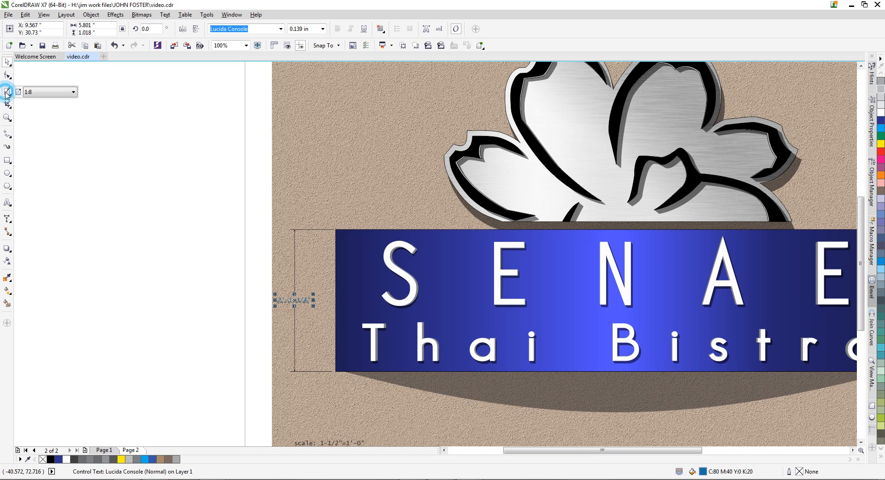
{"action": "left_click", "coordinate": [37, 93]}
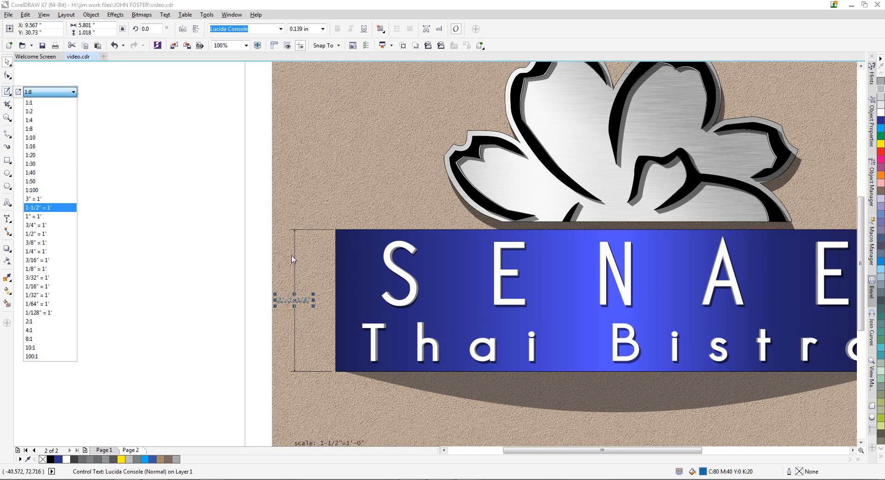
{"action": "left_click", "coordinate": [35, 217]}
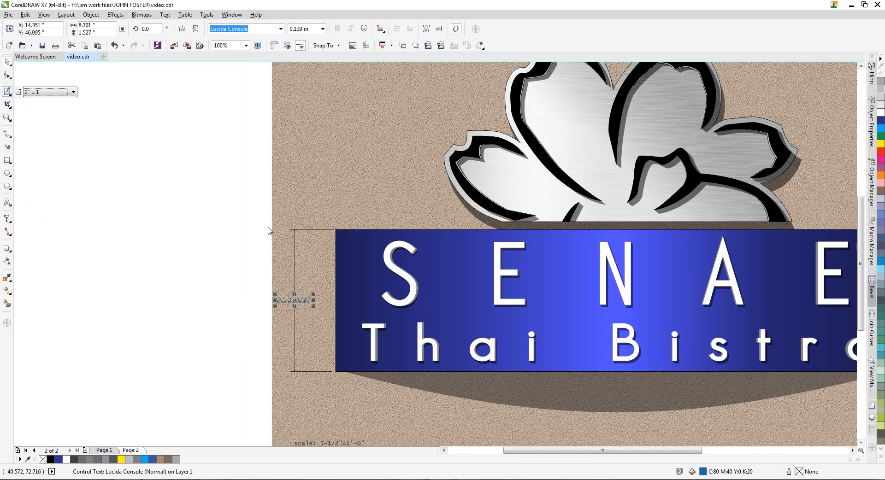
{"action": "scroll", "coordinate": [295, 295], "scroll_direction": "up", "scroll_amount": 4}
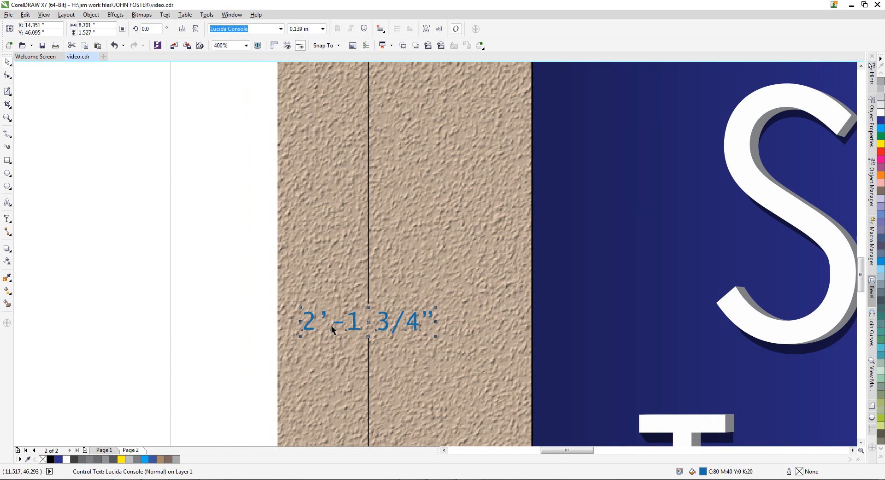
{"action": "left_click_drag", "start_coordinate": [313, 318], "coordinate": [377, 327]}
Return the drawing scale to 1:8 and move the height dimension's text to X 8.933 inches
{"action": "left_click", "coordinate": [6, 92]}
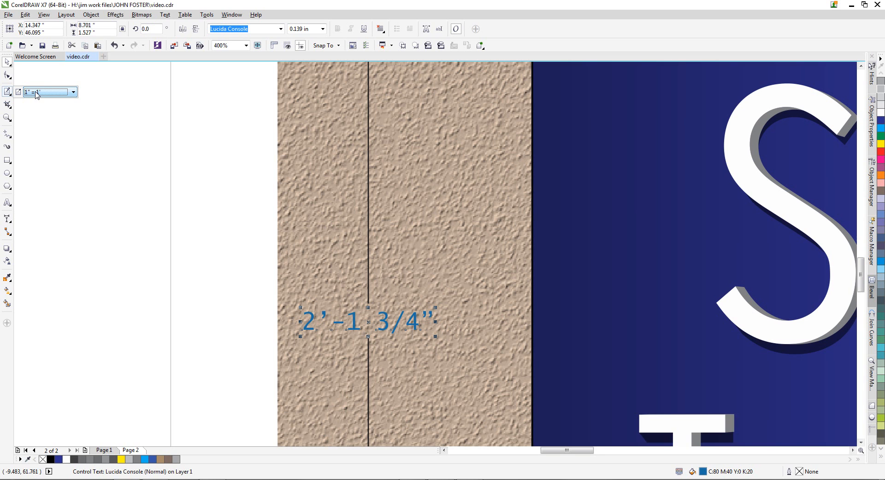
{"action": "left_click", "coordinate": [37, 93]}
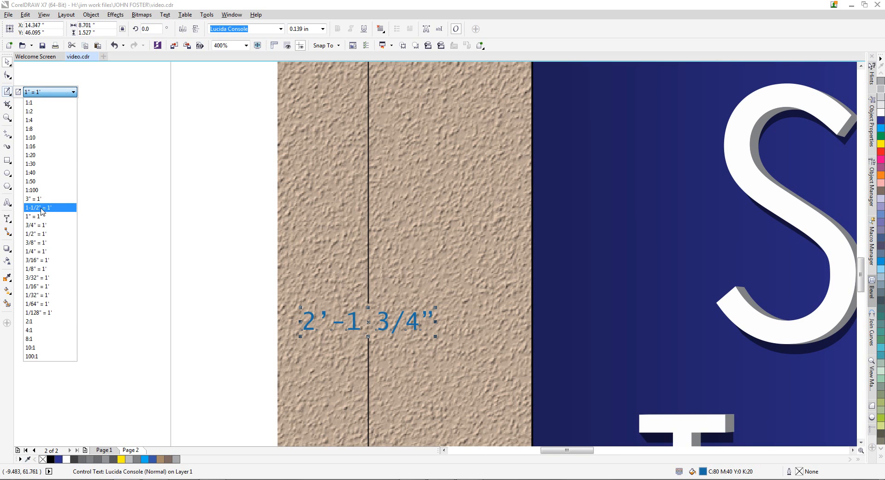
{"action": "left_click", "coordinate": [29, 129]}
{"action": "left_click_drag", "start_coordinate": [312, 319], "coordinate": [235, 316]}
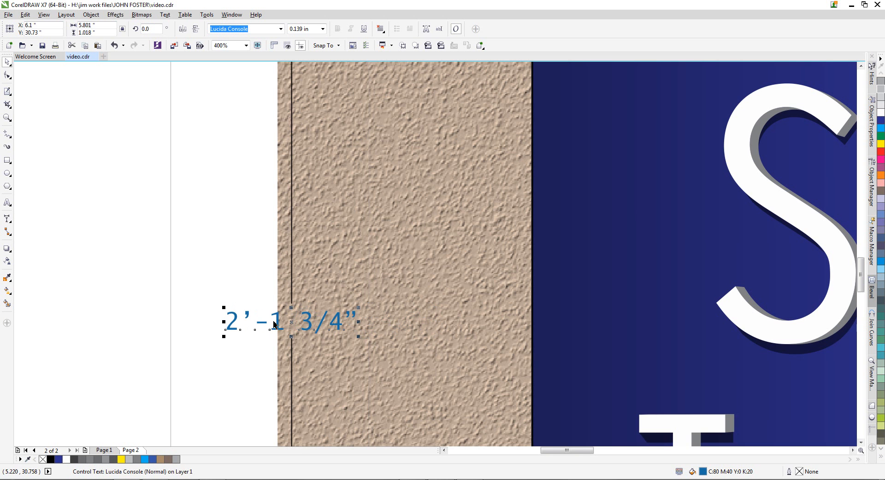
{"action": "scroll", "coordinate": [350, 313], "scroll_direction": "down", "scroll_amount": 4}
{"action": "mouse_move", "coordinate": [350, 312]}
{"action": "left_mouse_down"}
{"action": "mouse_move", "coordinate": [316, 310]}
{"action": "mouse_move", "coordinate": [395, 318]}
{"action": "mouse_move", "coordinate": [366, 312]}
{"action": "left_mouse_up"}
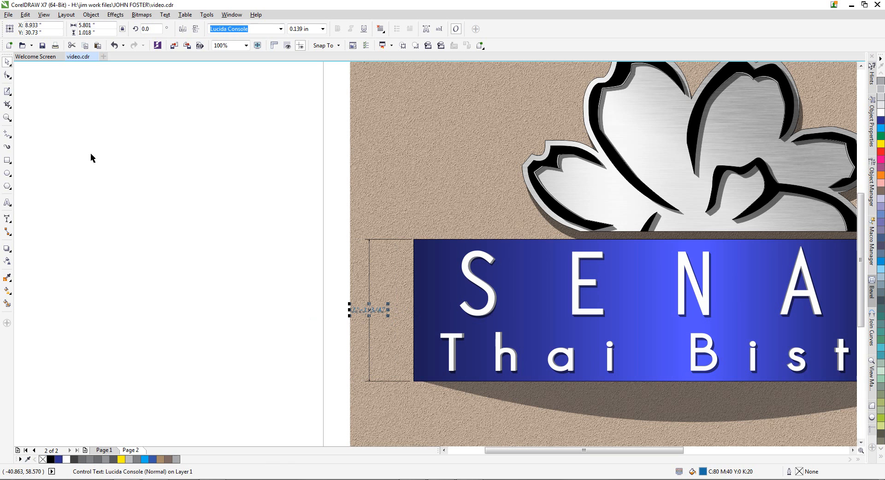
Set the drawing scale to 3/4" = 1' (1:16) and move the height dimension's text to X 21.468 inches
{"action": "left_click", "coordinate": [7, 92]}
{"action": "left_click", "coordinate": [44, 92]}
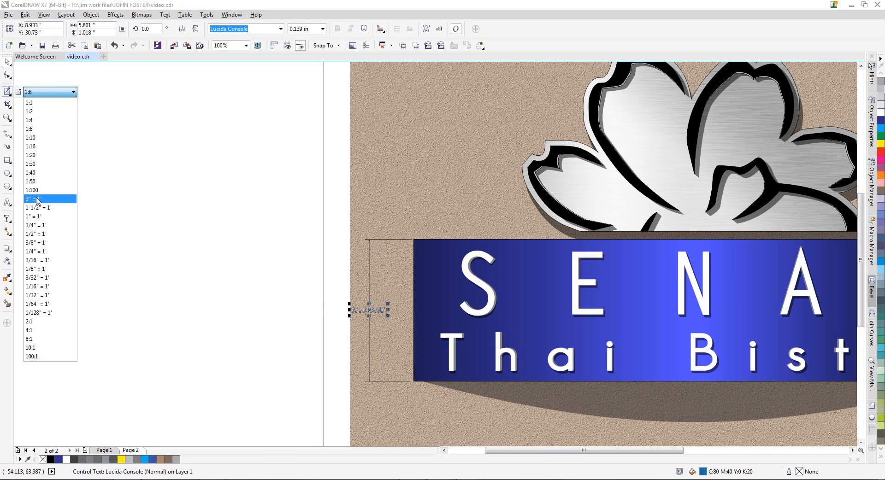
{"action": "left_click", "coordinate": [35, 226]}
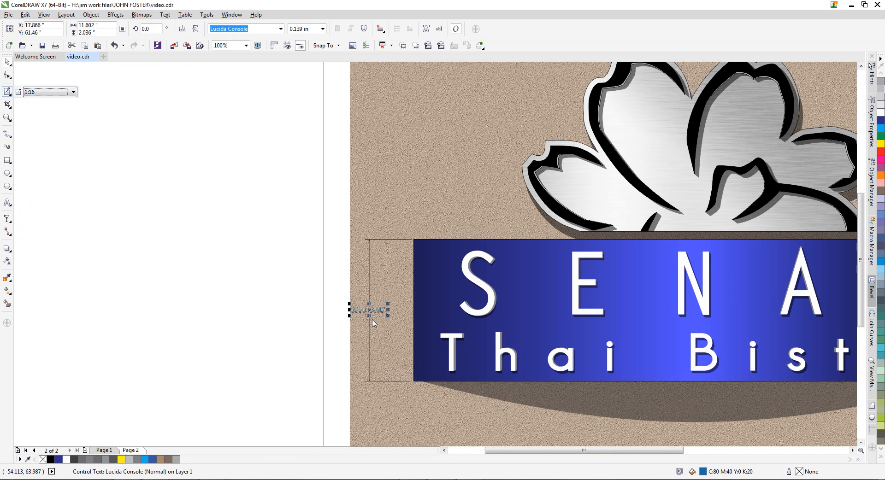
{"action": "left_click_drag", "start_coordinate": [369, 311], "coordinate": [379, 329]}
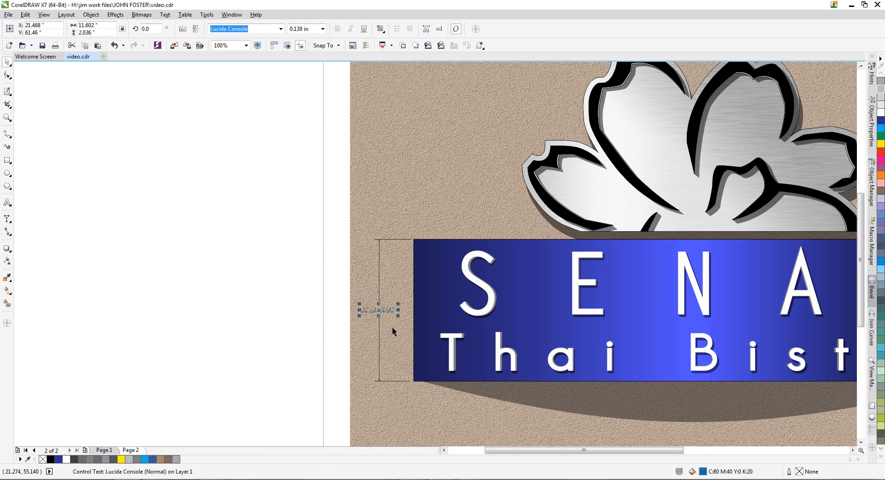
Try moving the blue panel up and to the right to check that the height dimension follows it
{"action": "left_click", "coordinate": [424, 255]}
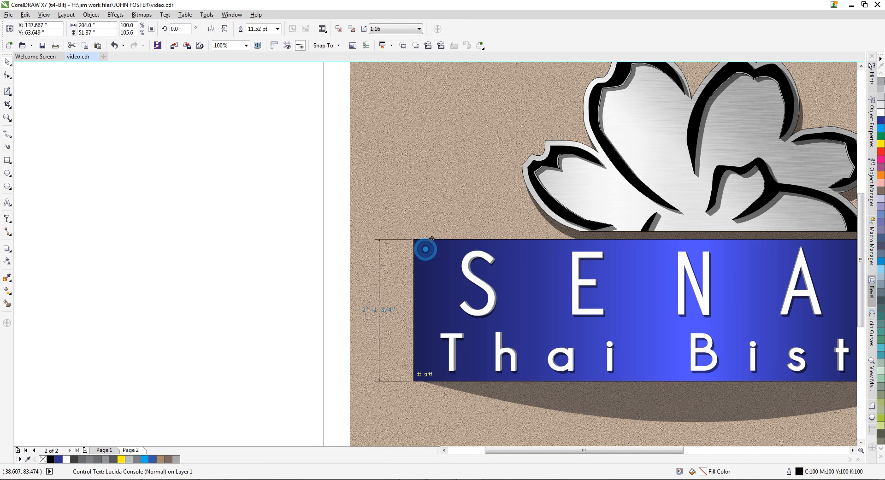
{"action": "left_click_drag", "start_coordinate": [425, 254], "coordinate": [430, 252]}
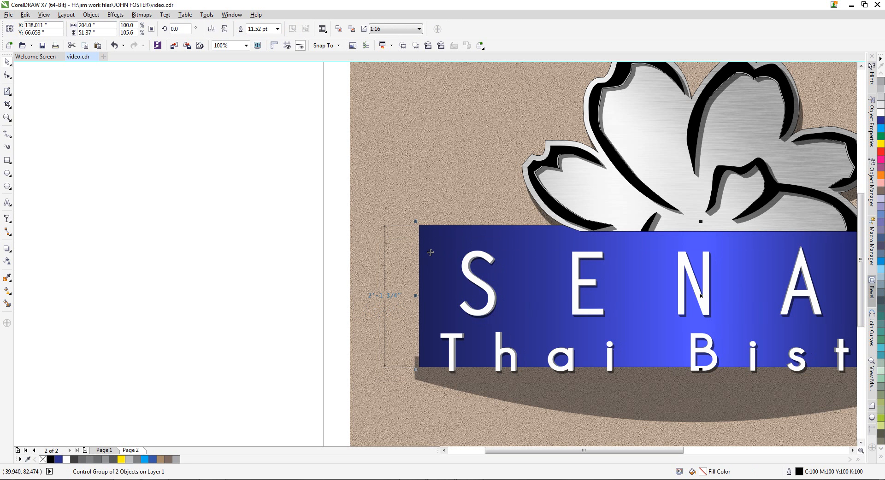
{"action": "scroll", "coordinate": [375, 306], "scroll_direction": "up", "scroll_amount": 2}
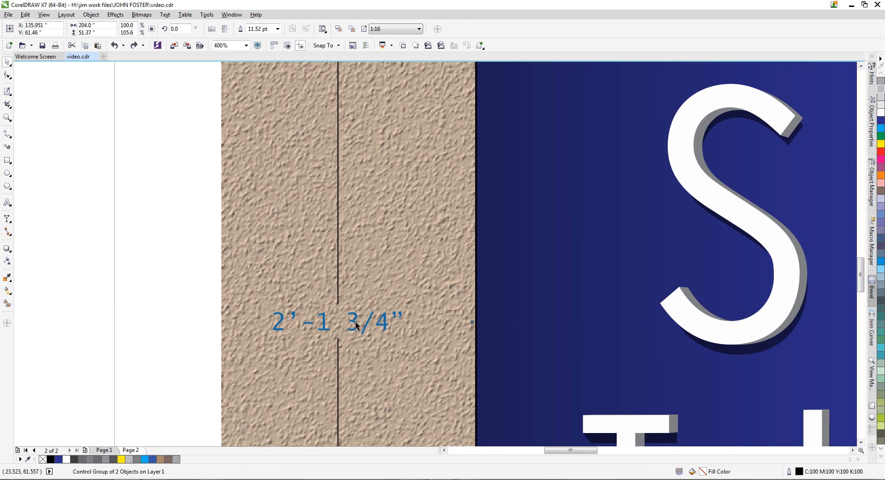
Move the height dimension's text away from the blue panel to X 12.667 inches
{"action": "left_click", "coordinate": [362, 325]}
{"action": "scroll", "coordinate": [350, 322], "scroll_direction": "down", "scroll_amount": 1}
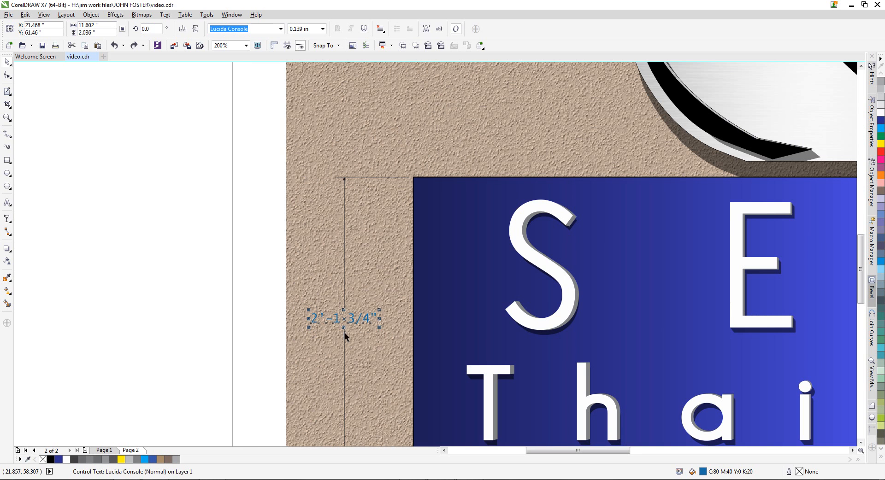
{"action": "left_click_drag", "start_coordinate": [343, 322], "coordinate": [294, 322]}
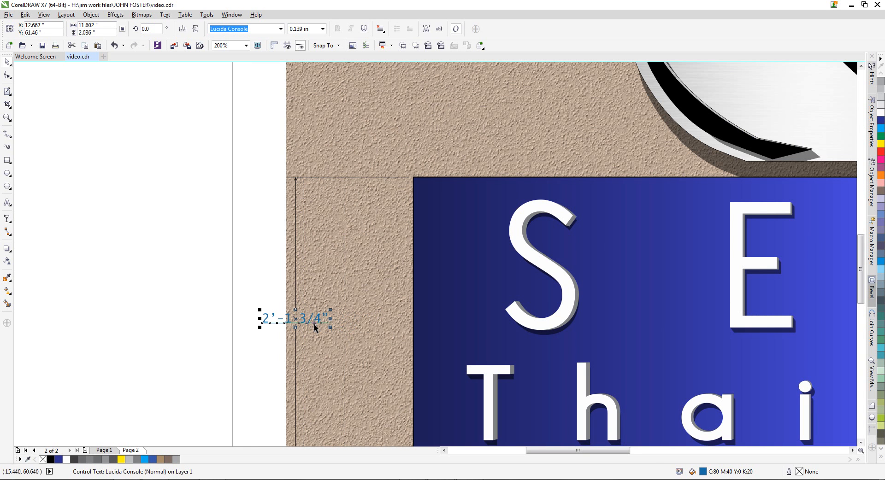
Try a drawing scale of 3/8" = 1' and a height dimension placed beside the blue panel, undoing the dimension's move
{"action": "left_click", "coordinate": [296, 185]}
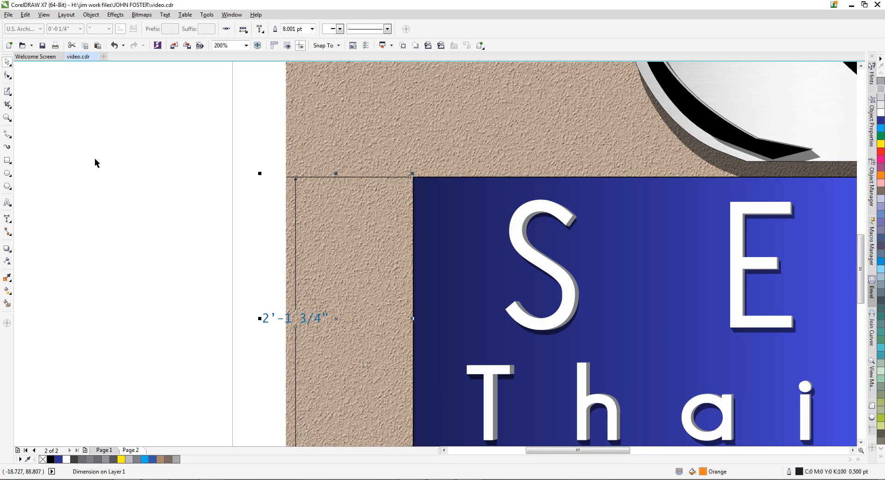
{"action": "left_click", "coordinate": [8, 90]}
{"action": "left_click", "coordinate": [26, 92]}
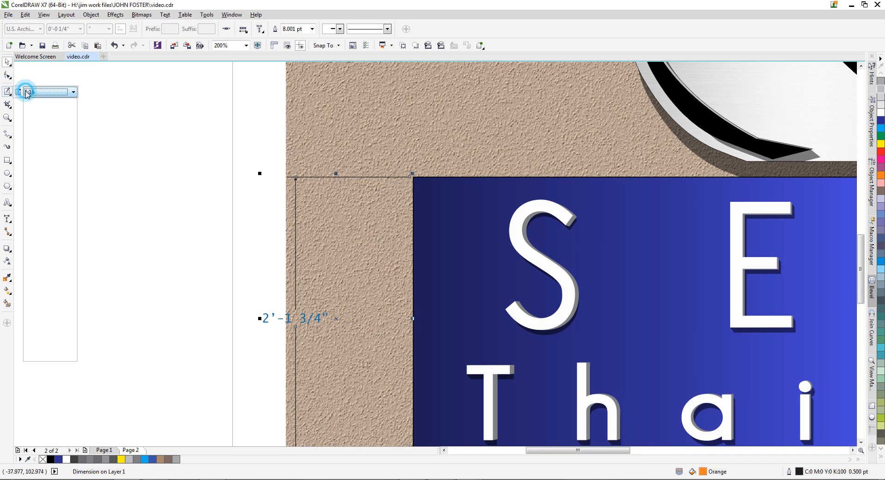
{"action": "left_click", "coordinate": [33, 242]}
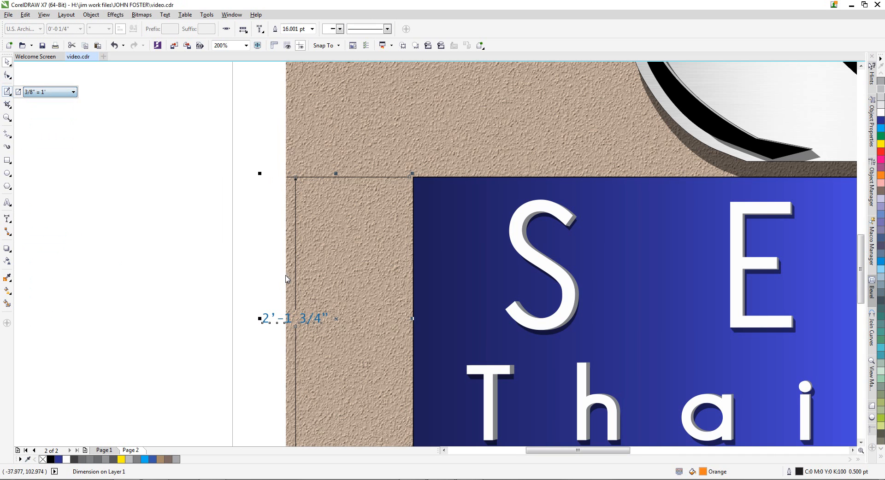
{"action": "left_click", "coordinate": [268, 318]}
{"action": "left_click", "coordinate": [262, 318]}
{"action": "left_click_drag", "start_coordinate": [265, 320], "coordinate": [347, 333]}
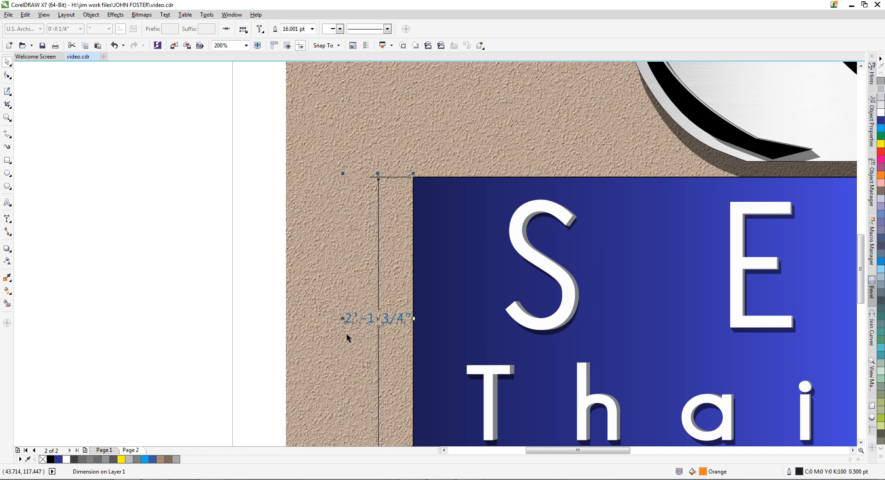
{"action": "key", "text": "ctrl+z"}
Set the drawing scale to 1-1/2" = 1' and move the height dimension slightly closer to the blue panel
{"action": "left_click", "coordinate": [7, 91]}
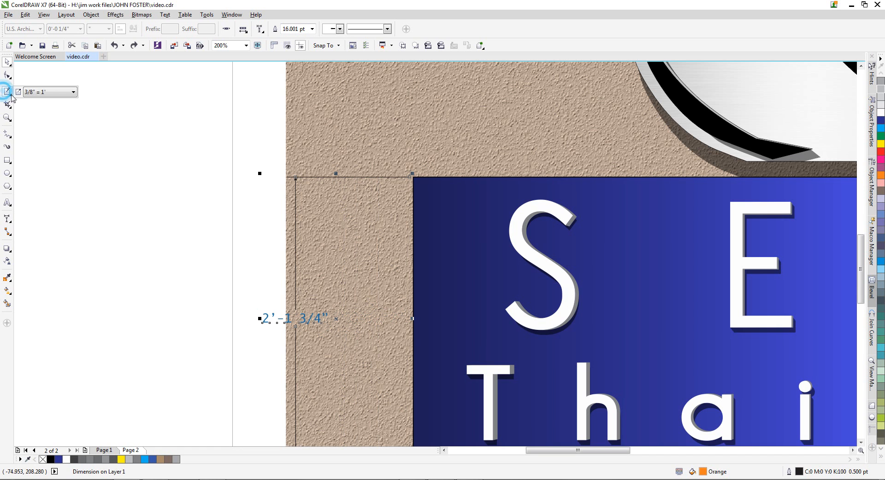
{"action": "left_click", "coordinate": [48, 91]}
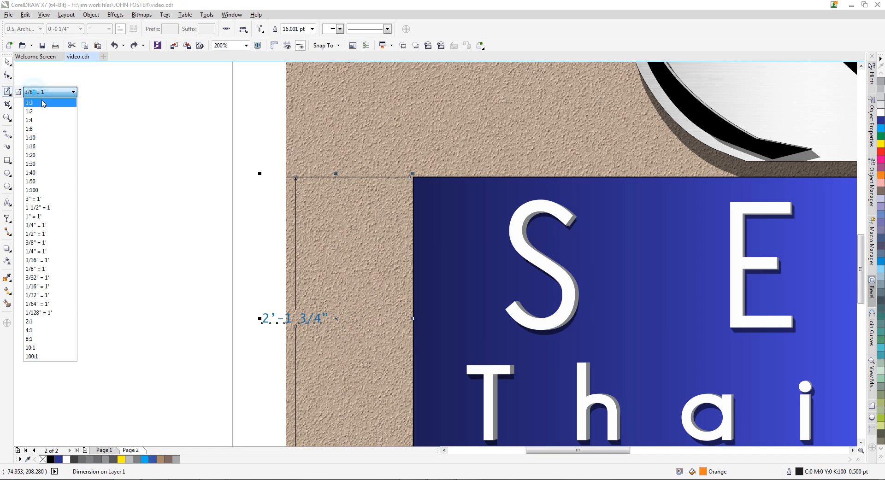
{"action": "left_click", "coordinate": [41, 208]}
{"action": "left_click", "coordinate": [270, 294]}
{"action": "scroll", "coordinate": [282, 295], "scroll_direction": "down", "scroll_amount": 2}
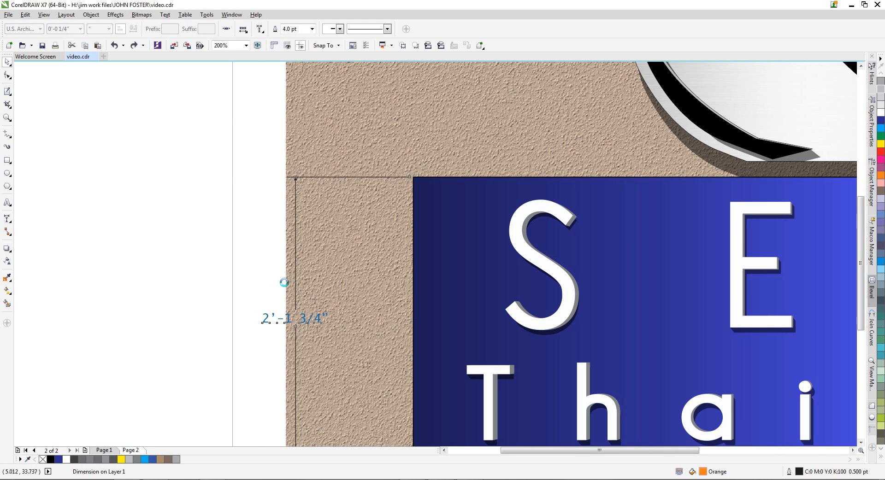
{"action": "scroll", "coordinate": [292, 293], "scroll_direction": "up", "scroll_amount": 1}
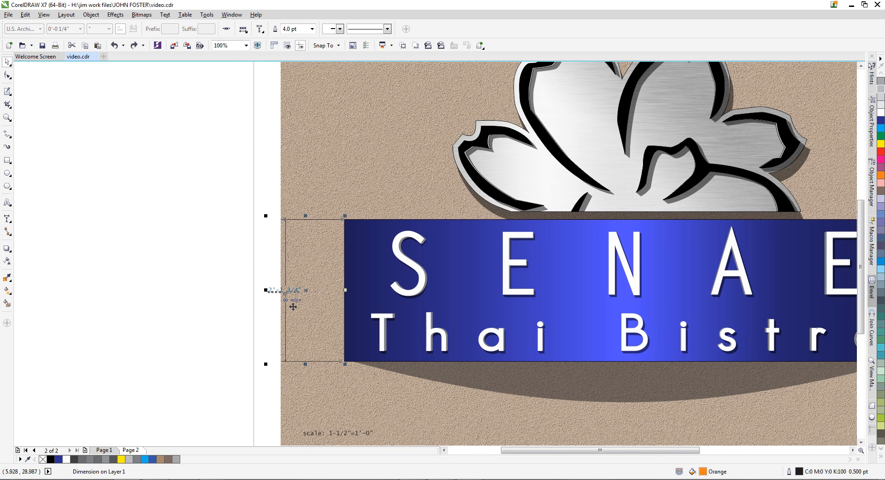
{"action": "left_click_drag", "start_coordinate": [306, 290], "coordinate": [333, 297]}
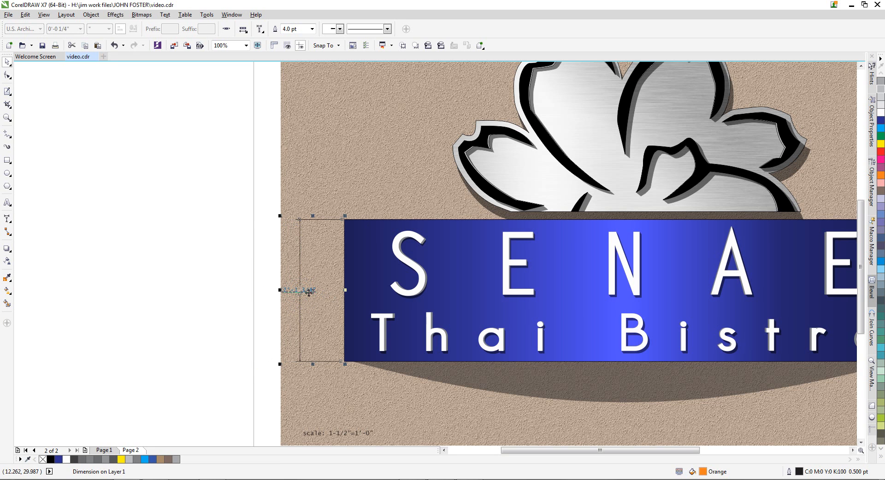
Break the height dimension apart, try pulling its text away from the dimension line, and undo that text move
{"action": "scroll", "coordinate": [295, 296], "scroll_direction": "up", "scroll_amount": 2}
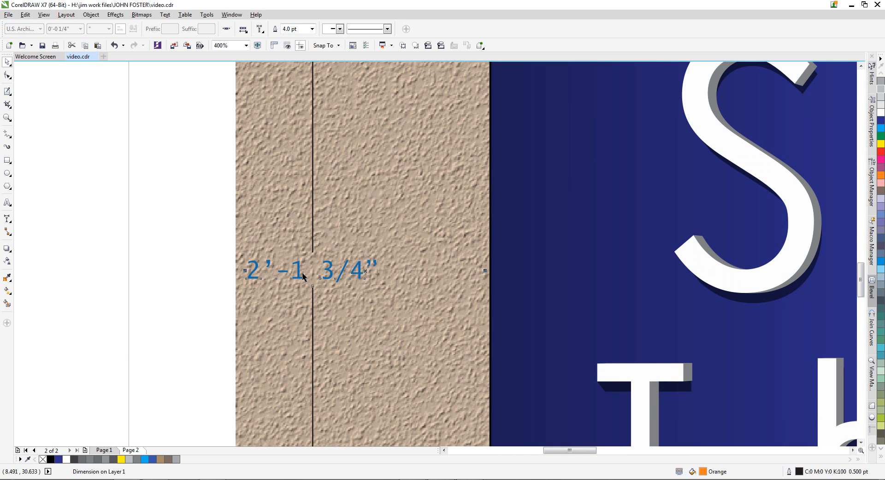
{"action": "scroll", "coordinate": [300, 273], "scroll_direction": "down", "scroll_amount": 1}
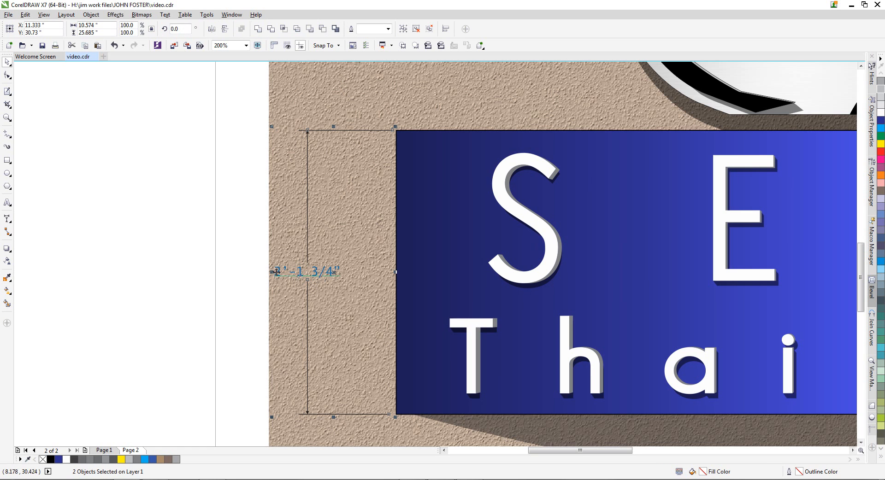
{"action": "left_click", "coordinate": [233, 265]}
{"action": "left_click", "coordinate": [300, 274]}
{"action": "left_click_drag", "start_coordinate": [299, 274], "coordinate": [241, 273]}
{"action": "left_click", "coordinate": [307, 257]}
{"action": "key", "text": "ctrl+z"}
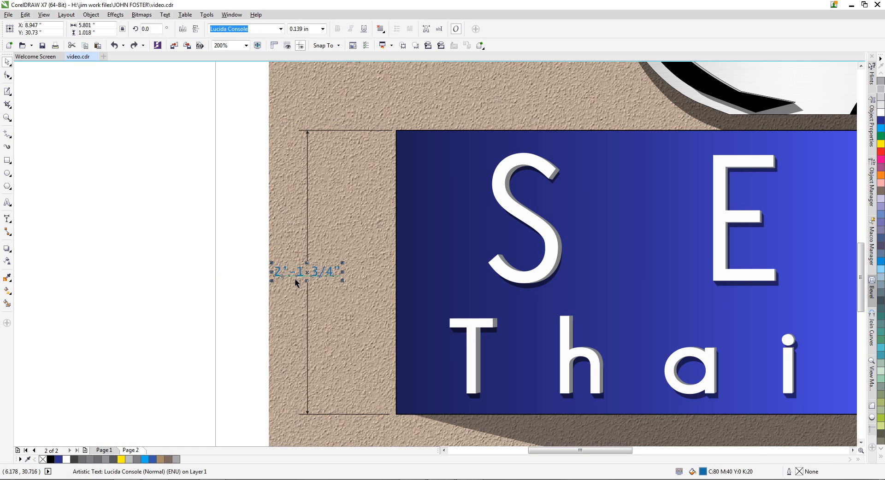
Group the dimension text with its lines, try the group off the page and back beside the panel, and delete it
{"action": "left_click", "coordinate": [307, 255], "text": "shift"}
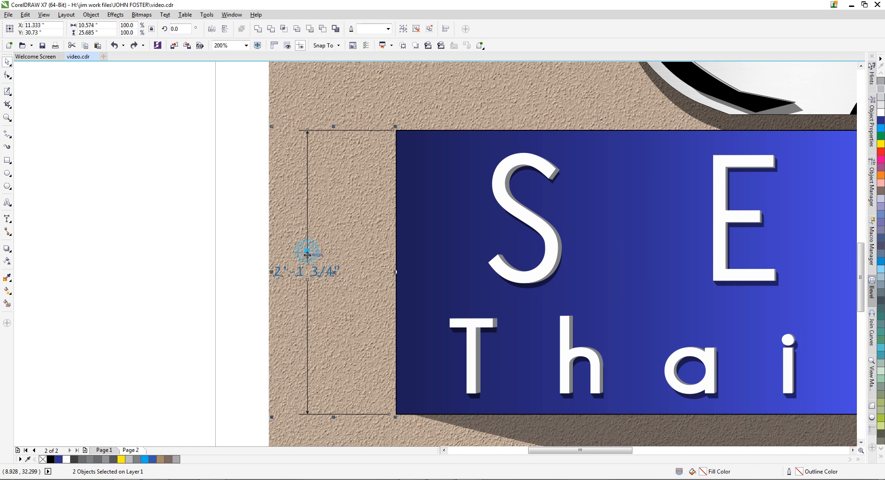
{"action": "key", "text": "ctrl+g"}
{"action": "left_click_drag", "start_coordinate": [314, 270], "coordinate": [147, 164]}
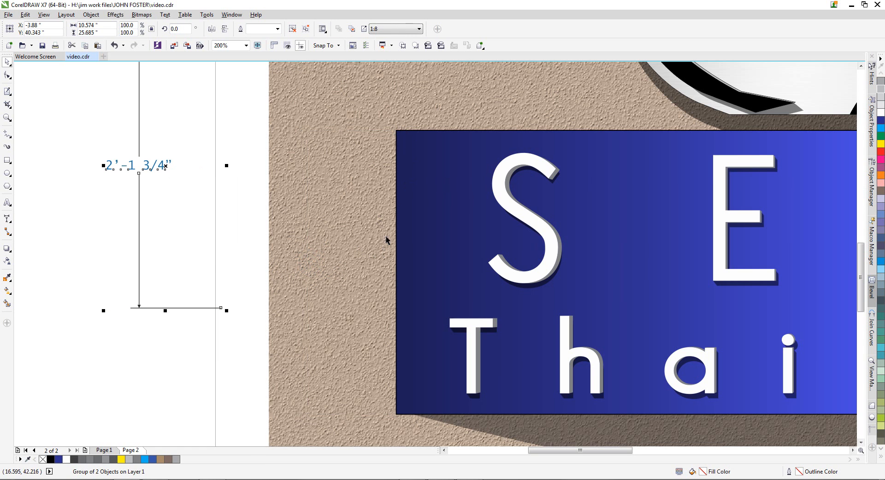
{"action": "scroll", "coordinate": [220, 261], "scroll_direction": "down", "scroll_amount": 2}
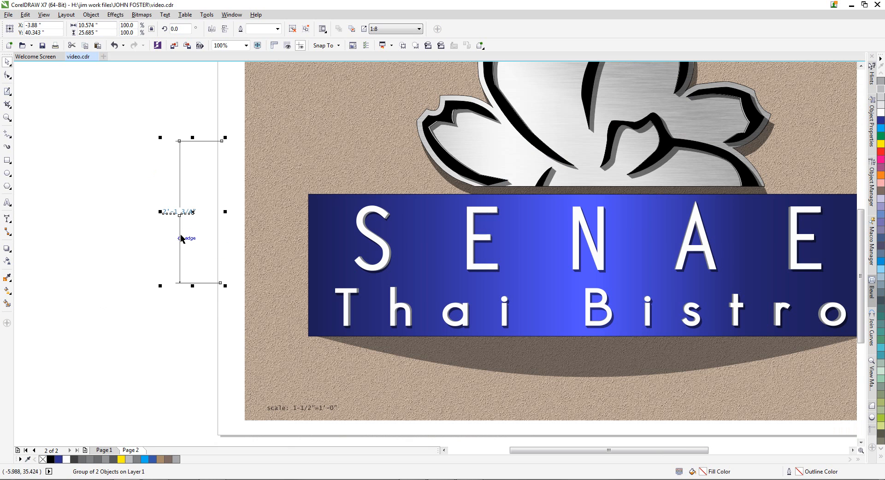
{"action": "left_click_drag", "start_coordinate": [187, 219], "coordinate": [275, 264]}
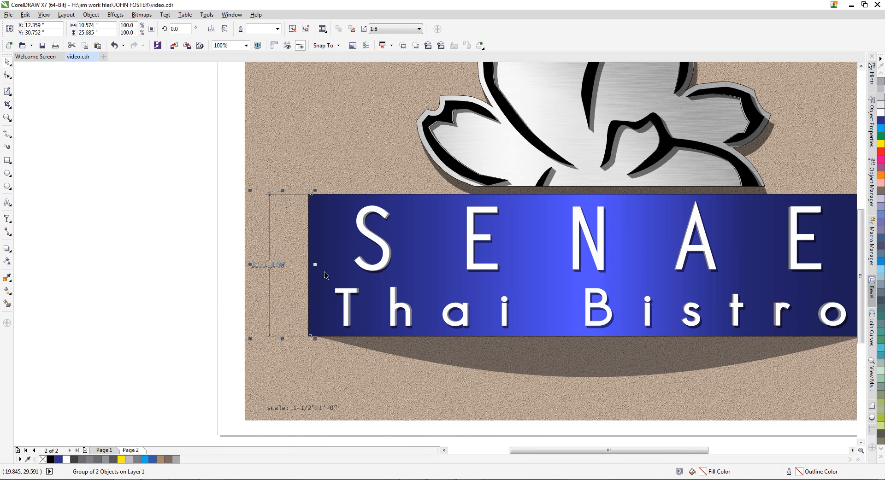
{"action": "key", "text": "Delete"}
Reapply the 1-1/2" = 1' drawing scale, set the document units to feet, and select the blue panel
{"action": "left_click", "coordinate": [8, 91]}
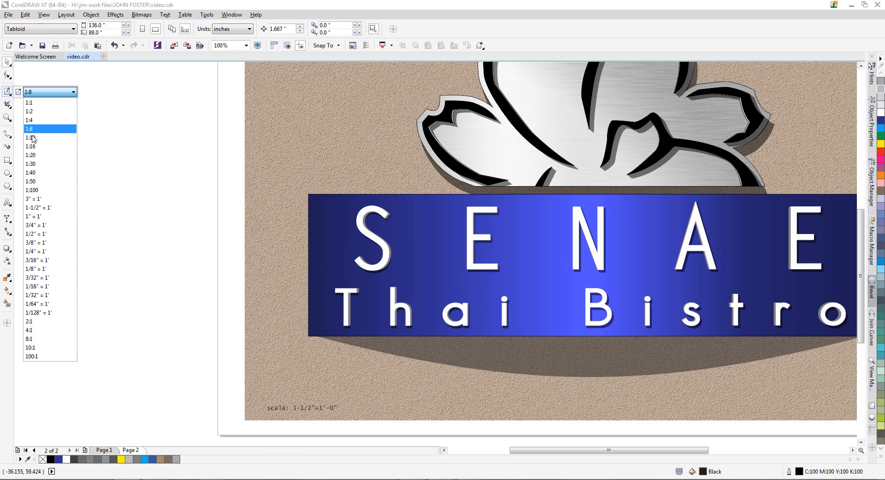
{"action": "left_click", "coordinate": [42, 207]}
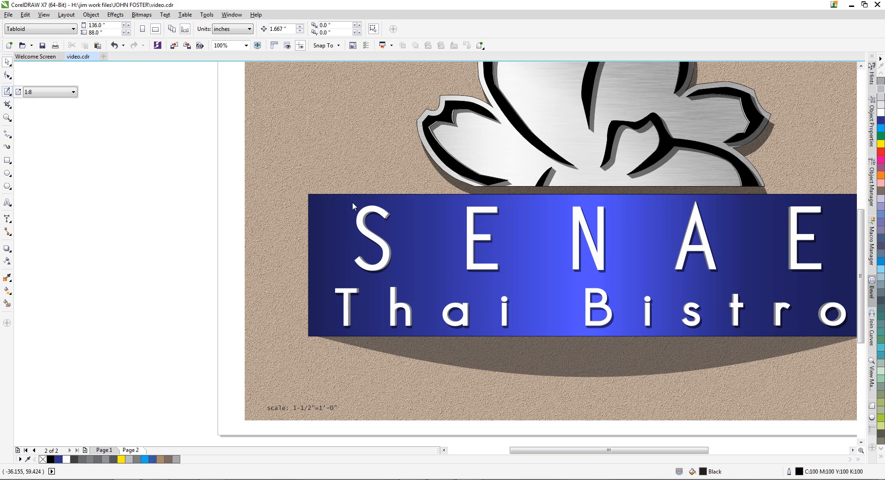
{"action": "left_click", "coordinate": [321, 202]}
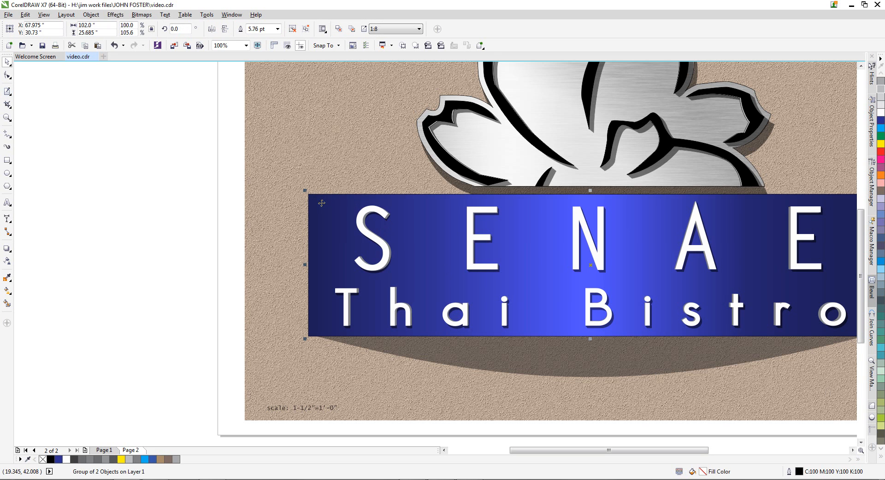
{"action": "left_click", "coordinate": [191, 137]}
{"action": "left_click", "coordinate": [241, 29]}
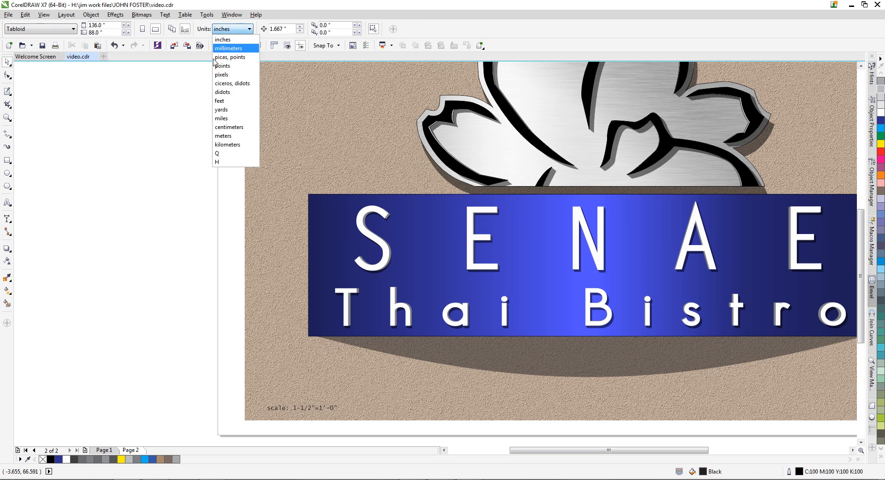
{"action": "left_click", "coordinate": [221, 100]}
{"action": "left_click", "coordinate": [312, 204]}
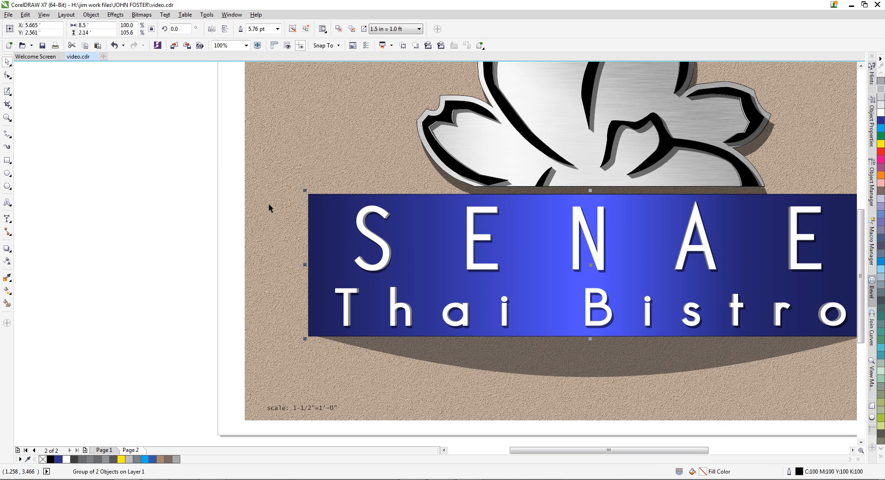
Examine the whole sign mockup and the black edging and shadows on the flower's upper petal up close
{"action": "left_click", "coordinate": [852, 450]}
{"action": "left_click", "coordinate": [852, 451]}
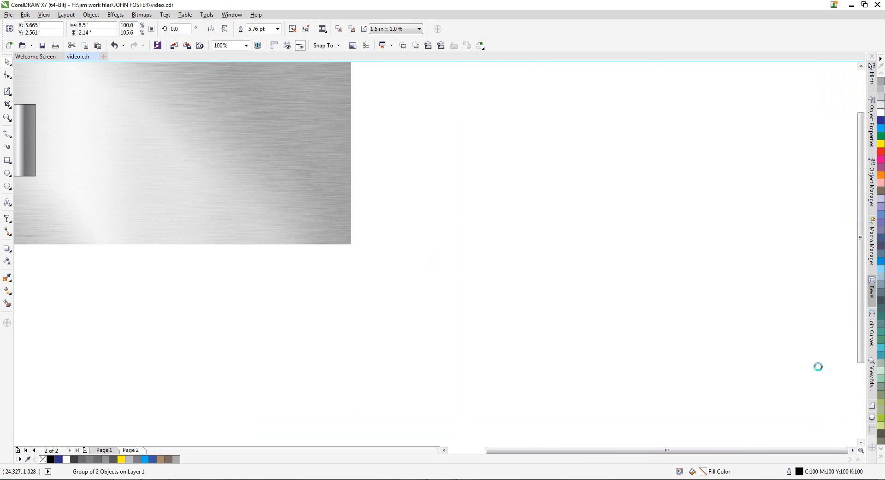
{"action": "scroll", "coordinate": [818, 366], "scroll_direction": "down", "scroll_amount": 2}
{"action": "scroll", "coordinate": [514, 363], "scroll_direction": "up", "scroll_amount": 1}
{"action": "scroll", "coordinate": [553, 334], "scroll_direction": "up", "scroll_amount": 1}
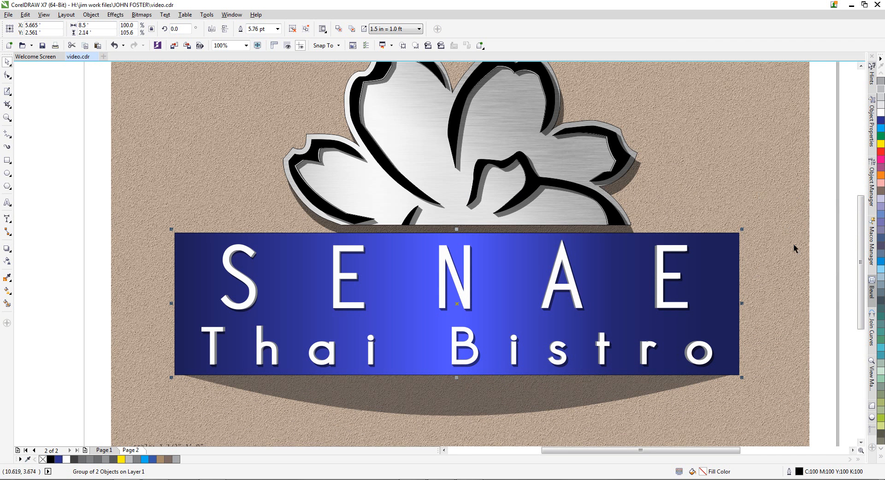
{"action": "left_click_drag", "start_coordinate": [860, 243], "coordinate": [859, 223]}
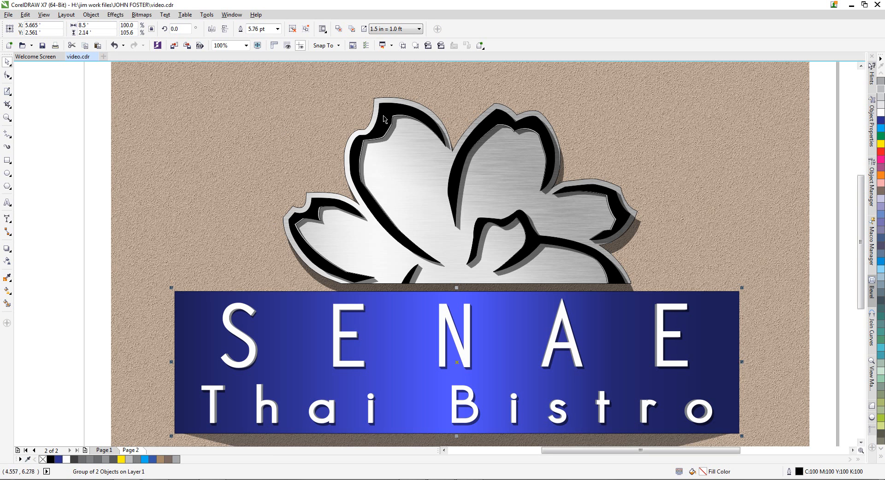
{"action": "scroll", "coordinate": [384, 110], "scroll_direction": "up", "scroll_amount": 4}
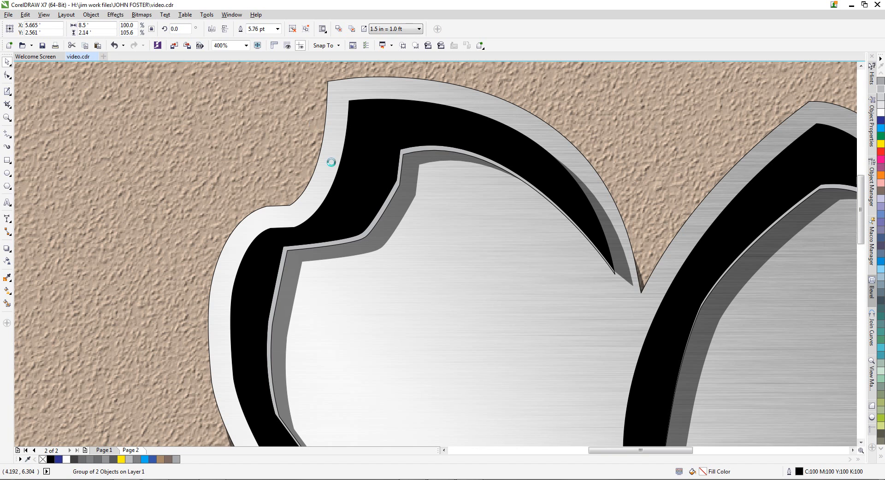
{"action": "scroll", "coordinate": [266, 141], "scroll_direction": "down", "scroll_amount": 2}
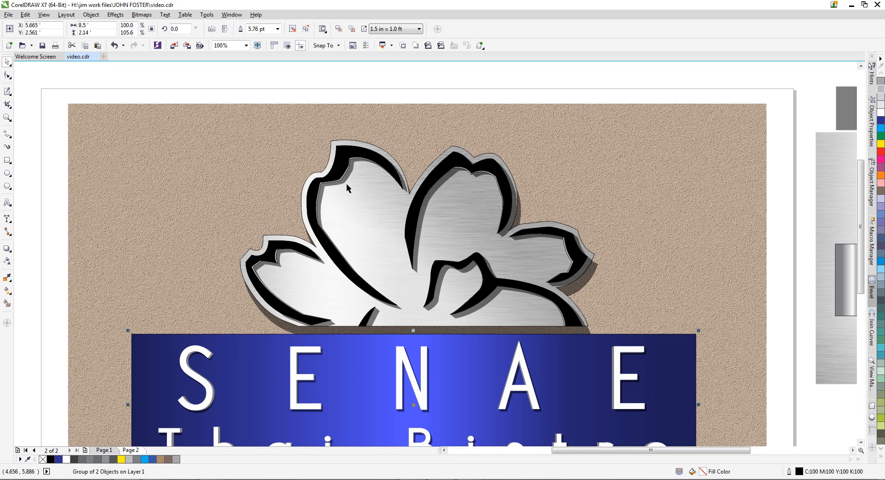
Select the brushed-metal flower and its black line artwork in turn, and examine the artwork's nodes around the lower-left petal
{"action": "left_click", "coordinate": [367, 146]}
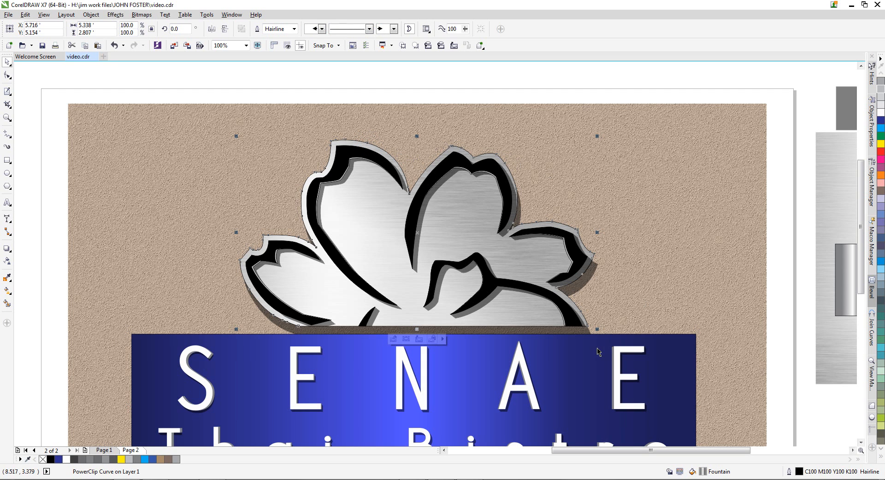
{"action": "double_click", "coordinate": [290, 246]}
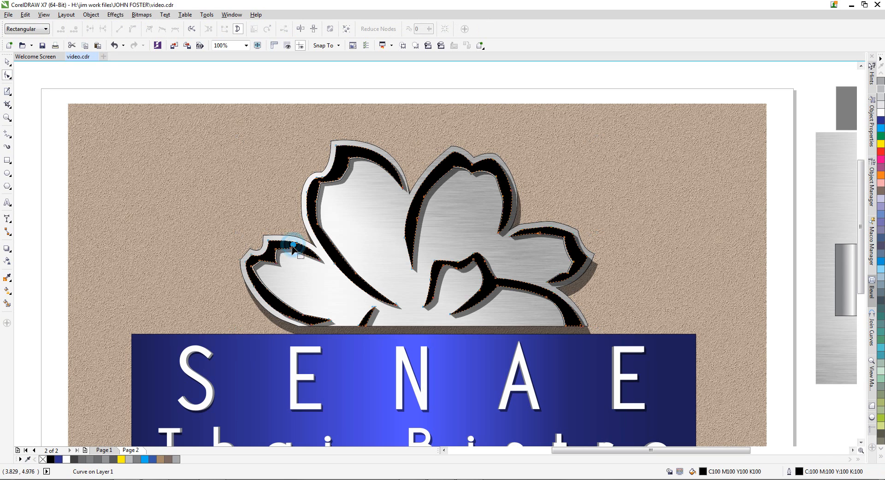
{"action": "scroll", "coordinate": [290, 247], "scroll_direction": "up", "scroll_amount": 3}
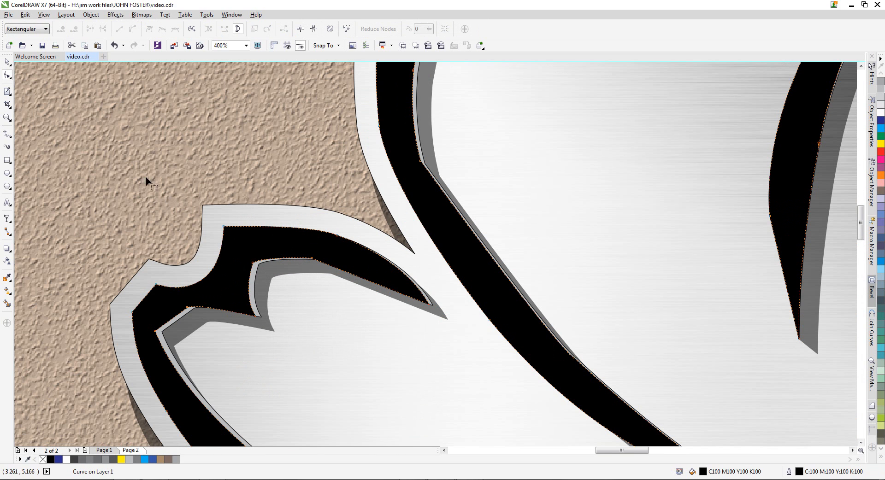
{"action": "left_click", "coordinate": [7, 63]}
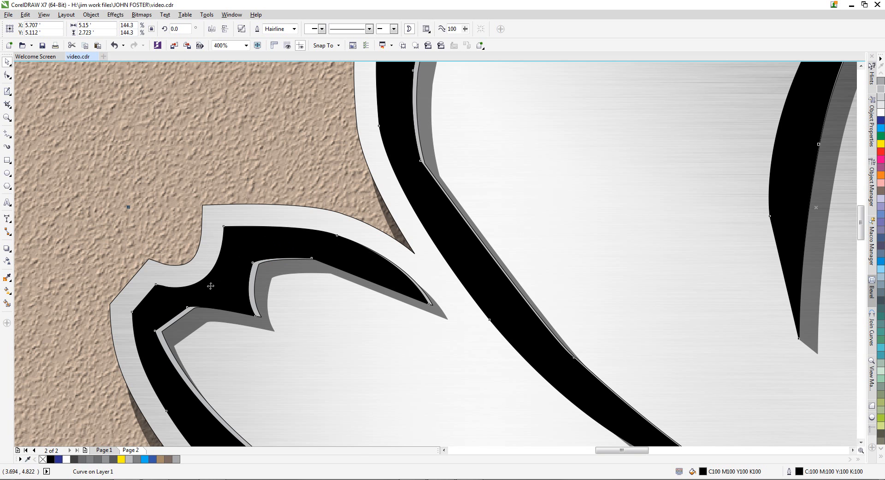
Deselect the black line artwork and review the flower together with the blue lettered panel and its curved shadow
{"action": "scroll", "coordinate": [277, 281], "scroll_direction": "down", "scroll_amount": 2}
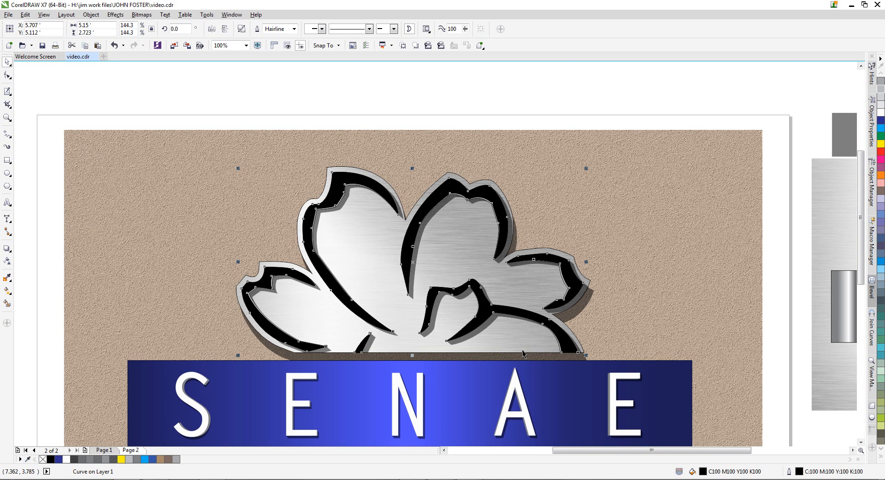
{"action": "scroll", "coordinate": [860, 216], "scroll_direction": "down", "scroll_amount": 2}
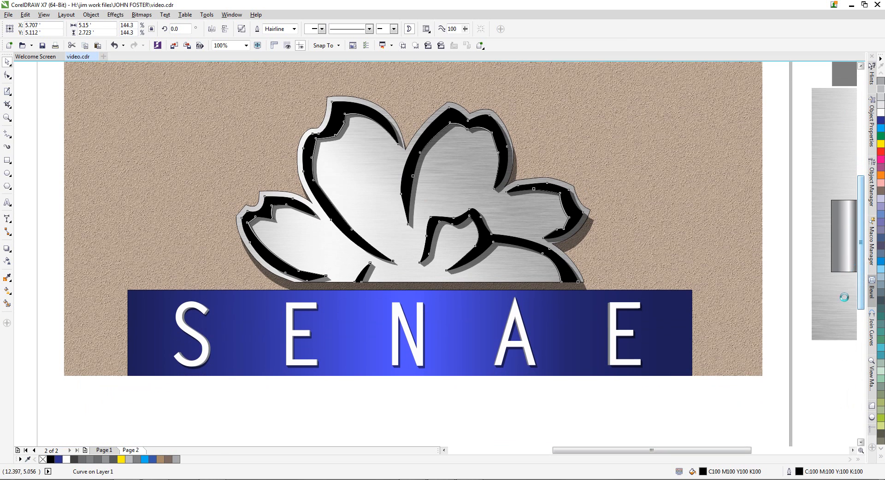
{"action": "left_click", "coordinate": [773, 330]}
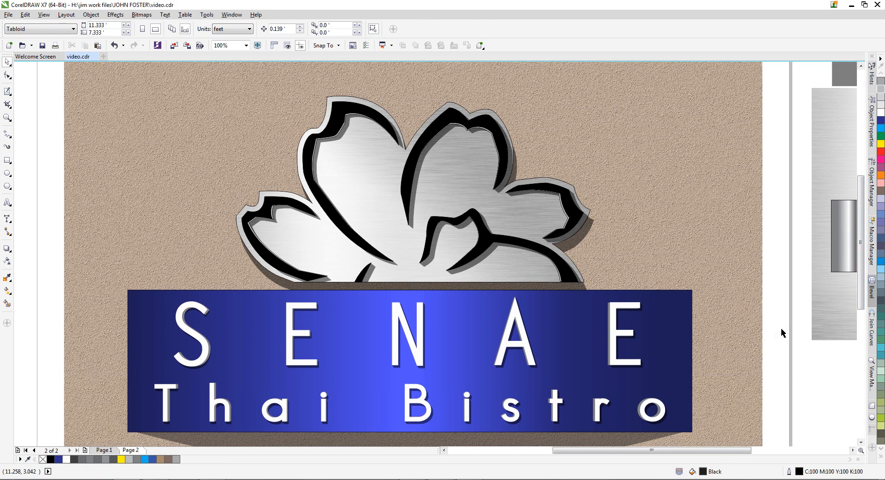
{"action": "left_click_drag", "start_coordinate": [861, 283], "coordinate": [863, 299]}
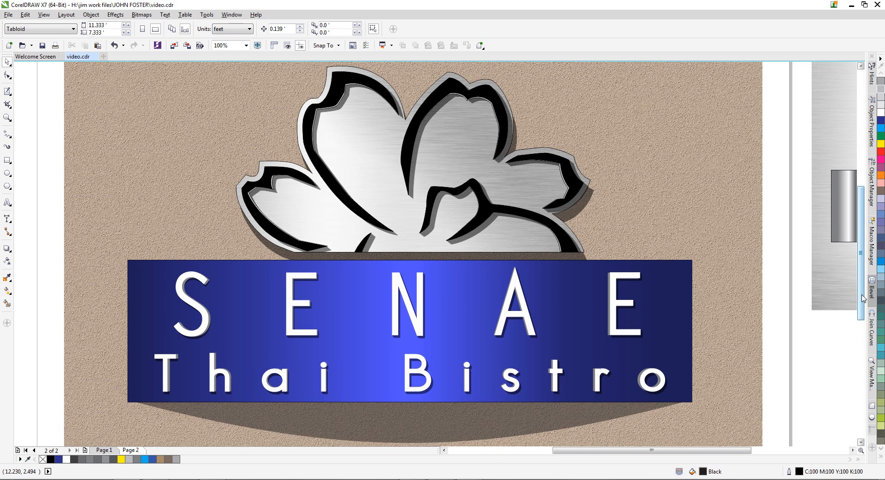
{"action": "left_click_drag", "start_coordinate": [863, 299], "coordinate": [852, 291]}
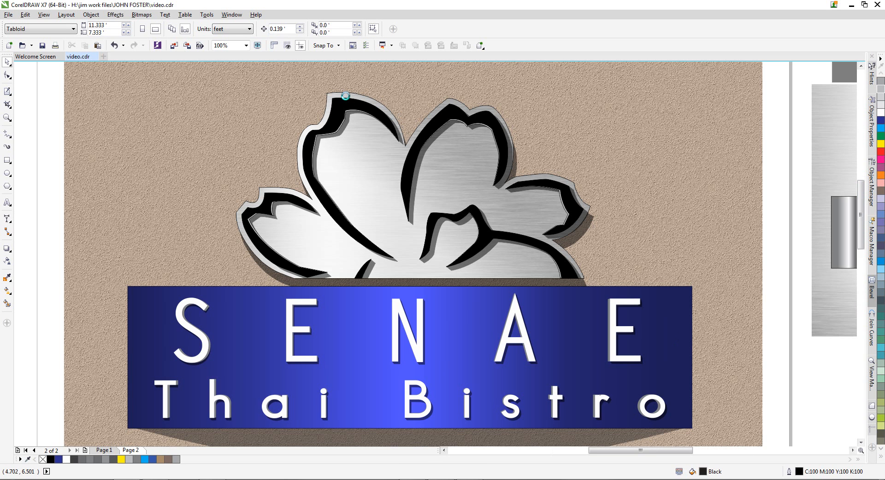
Extract and delete the brushed-metal contents of the flower's PowerClip shape, and set its frame type to None
{"action": "scroll", "coordinate": [348, 98], "scroll_direction": "up", "scroll_amount": 1}
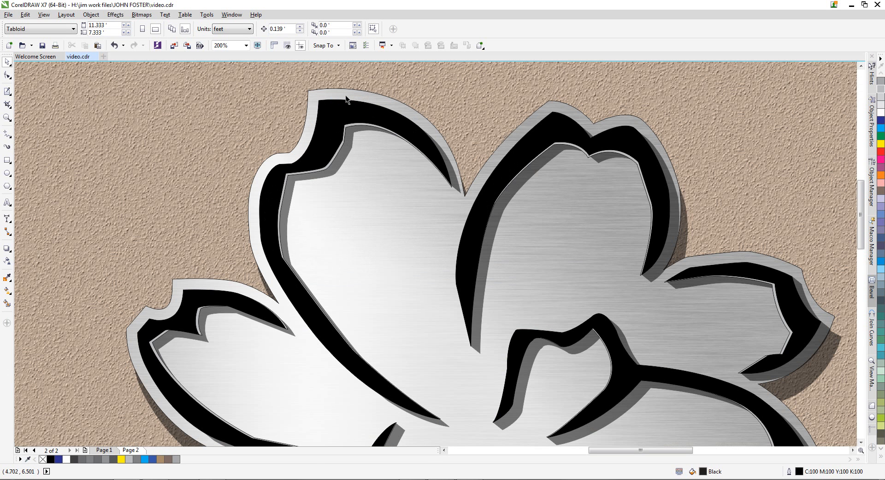
{"action": "left_click", "coordinate": [337, 88]}
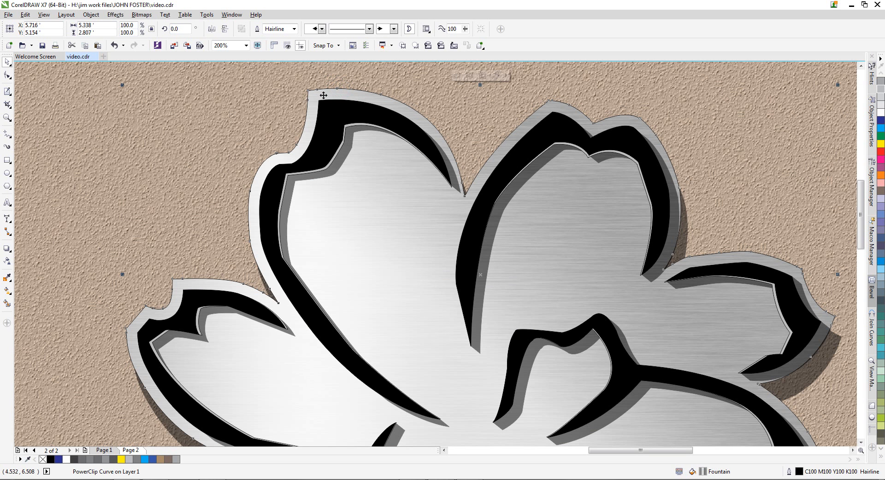
{"action": "scroll", "coordinate": [324, 96], "scroll_direction": "up", "scroll_amount": 1}
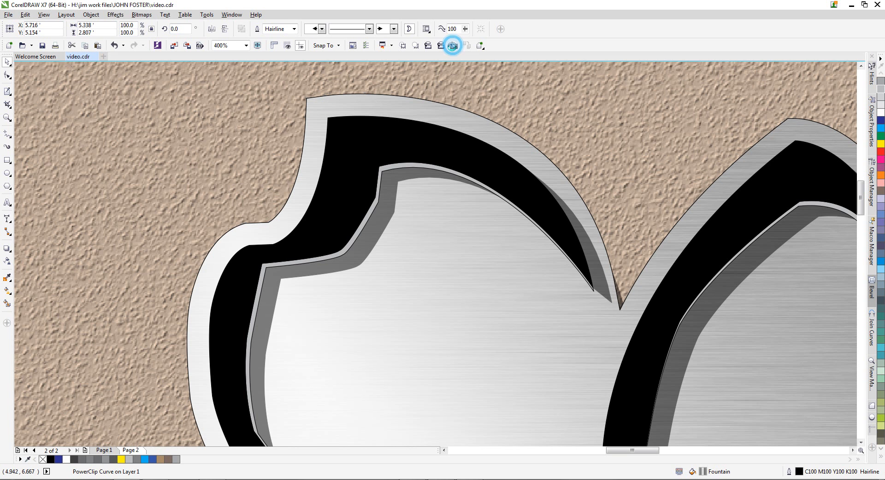
{"action": "left_click", "coordinate": [453, 46]}
{"action": "left_click", "coordinate": [453, 46]}
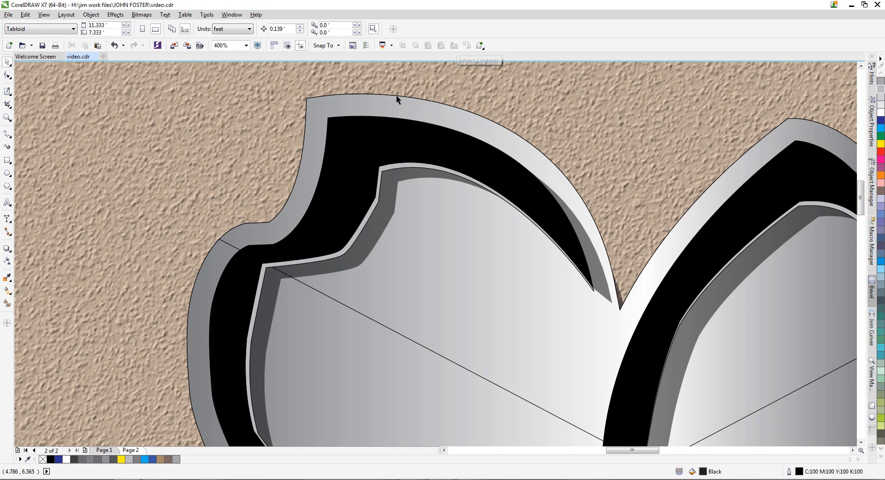
{"action": "right_click", "coordinate": [334, 111]}
{"action": "mouse_move", "coordinate": [374, 126]}
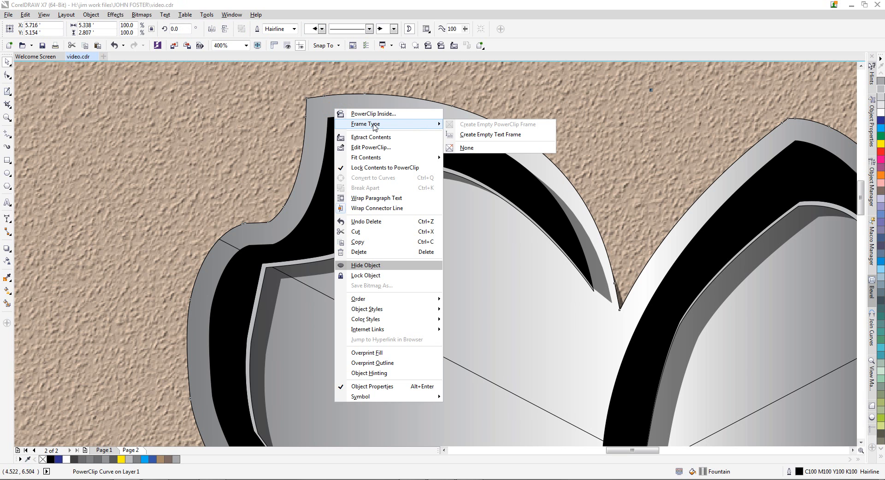
{"action": "left_click", "coordinate": [463, 148]}
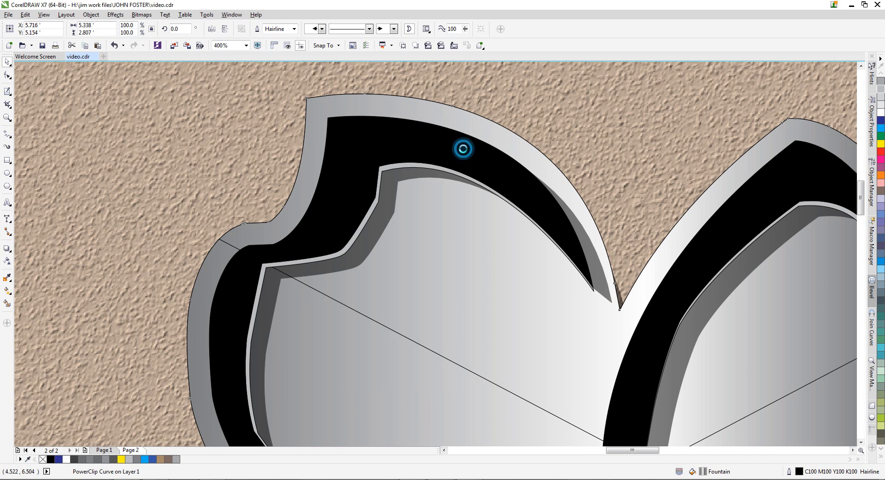
Duplicate the plain gradient flower shape with a very slight offset down and to the right of the original
{"action": "left_click", "coordinate": [357, 74]}
{"action": "left_click", "coordinate": [330, 100]}
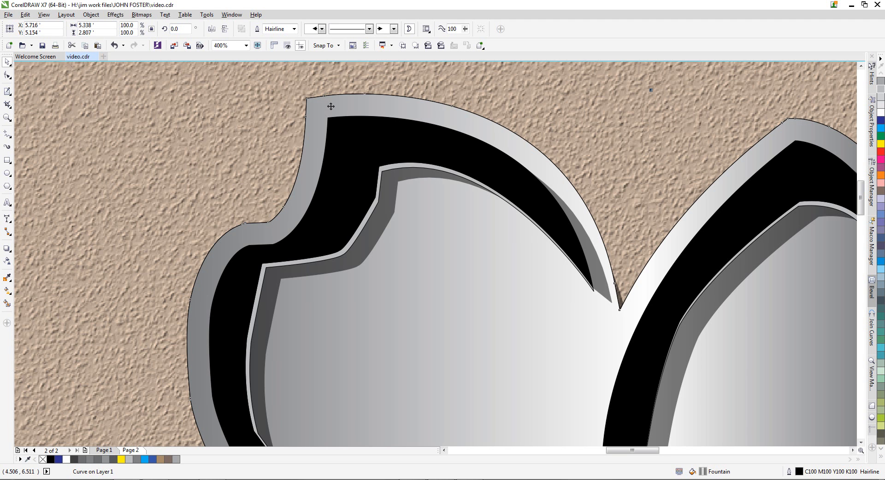
{"action": "scroll", "coordinate": [329, 104], "scroll_direction": "up", "scroll_amount": 2}
{"action": "mouse_move", "coordinate": [299, 93]}
{"action": "left_mouse_down"}
{"action": "mouse_move", "coordinate": [308, 98]}
{"action": "mouse_move", "coordinate": [300, 102]}
{"action": "left_mouse_up"}
{"action": "scroll", "coordinate": [292, 99], "scroll_direction": "up", "scroll_amount": 2}
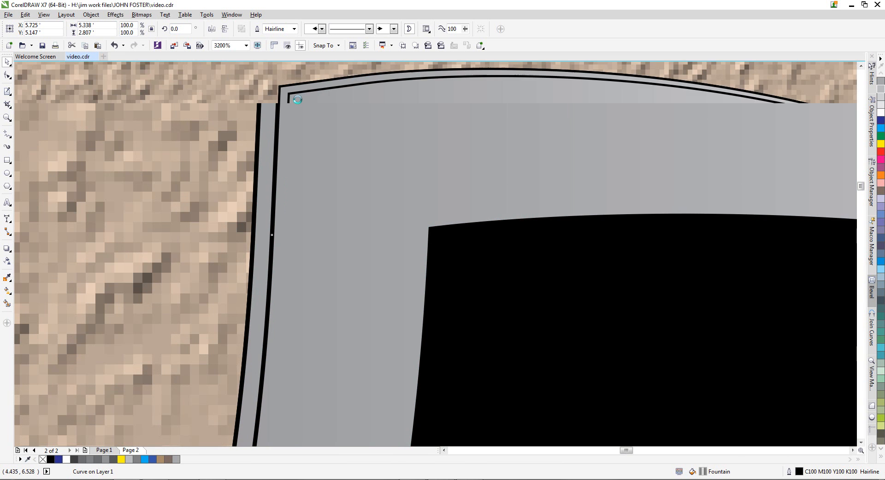
{"action": "scroll", "coordinate": [299, 93], "scroll_direction": "down", "scroll_amount": 2}
{"action": "key", "text": "Escape"}
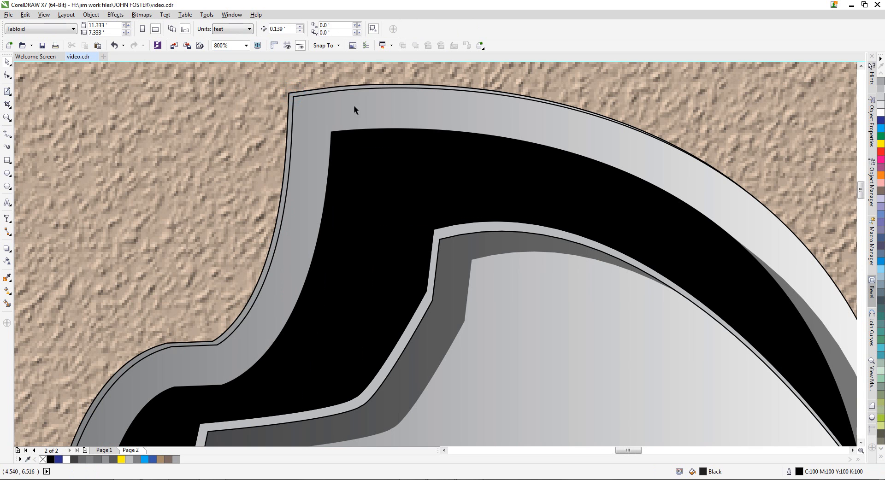
Trim one gradient flower shape with its offset duplicate to leave a thin edge sliver, and delete the leftover shape
{"action": "left_click", "coordinate": [291, 92]}
{"action": "left_click", "coordinate": [291, 92], "text": "shift"}
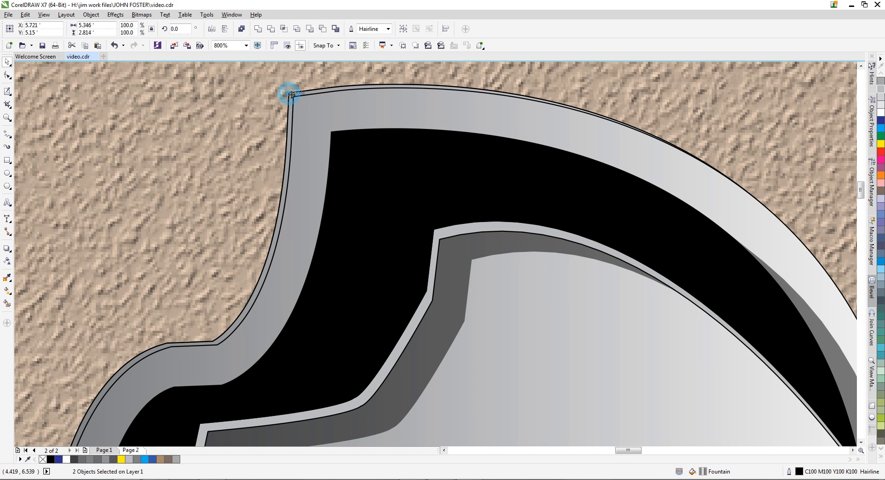
{"action": "left_click", "coordinate": [276, 95]}
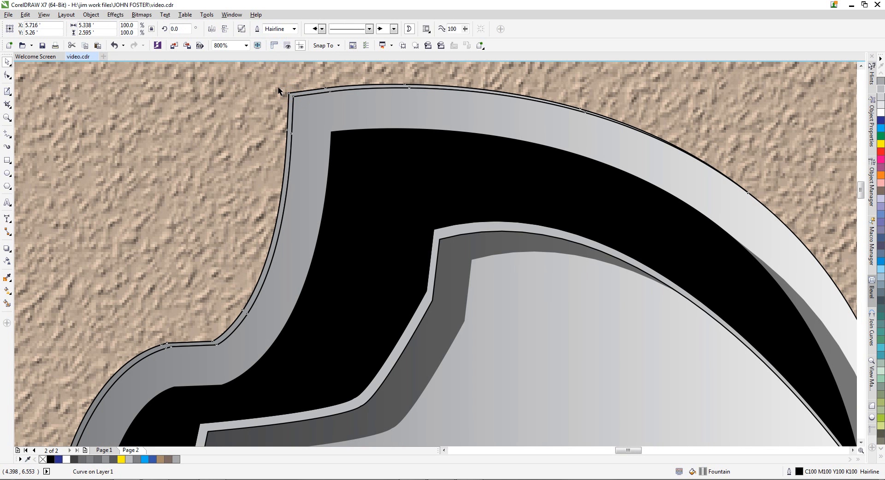
{"action": "left_click", "coordinate": [373, 149]}
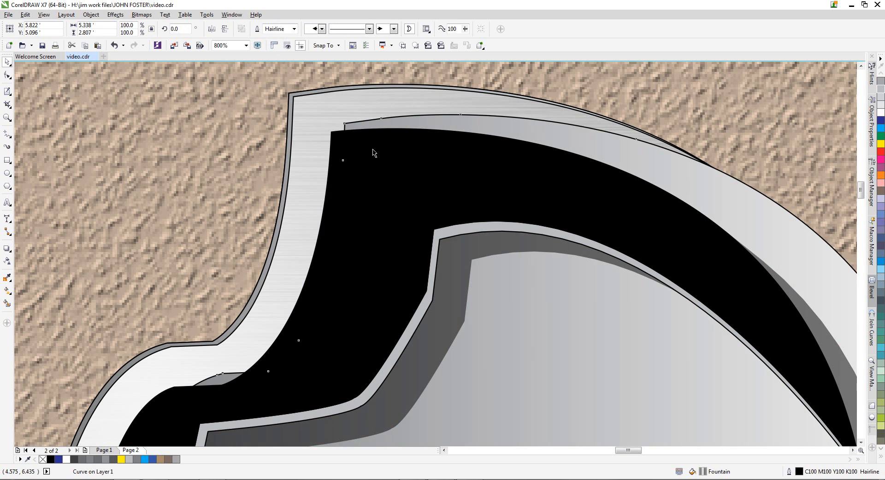
Remove the outline from the thin sliver along the flower's edge and fill it with white
{"action": "left_click", "coordinate": [302, 90]}
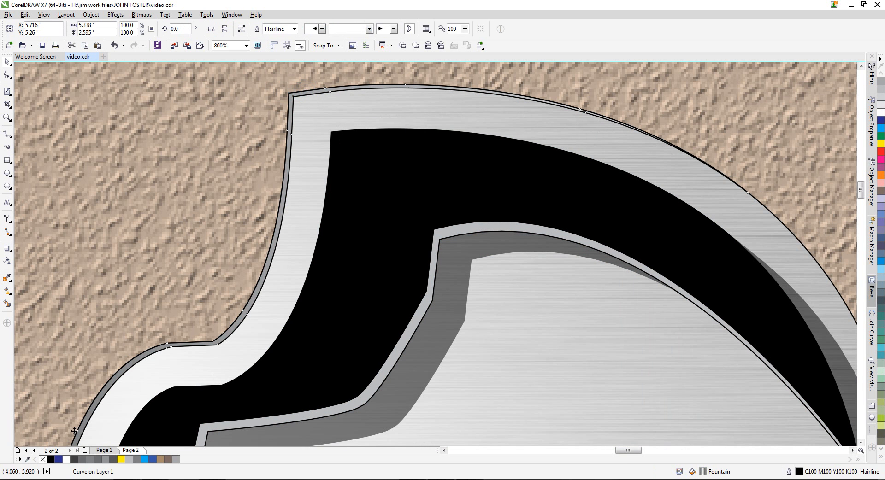
{"action": "right_click", "coordinate": [43, 459]}
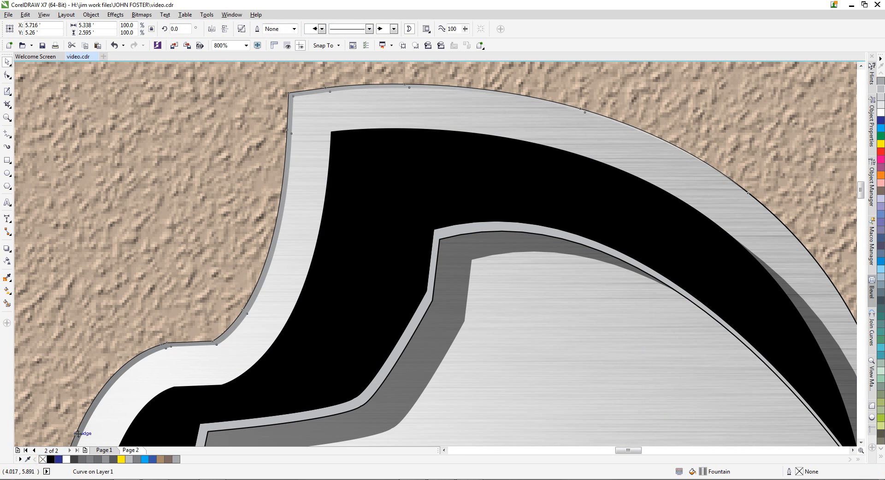
{"action": "left_click", "coordinate": [70, 459]}
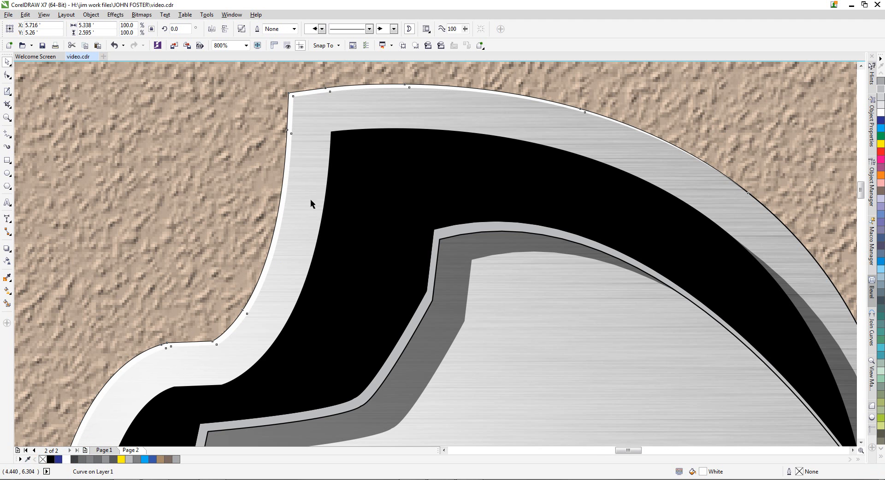
{"action": "scroll", "coordinate": [322, 201], "scroll_direction": "down", "scroll_amount": 2}
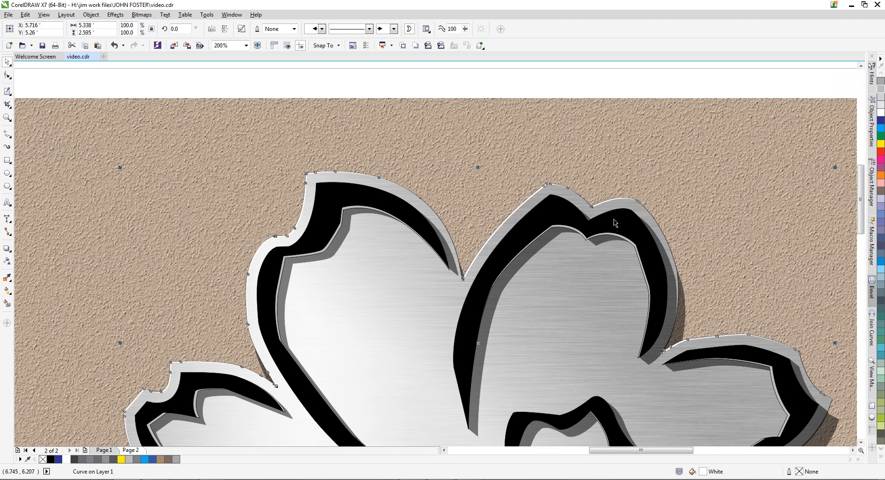
{"action": "scroll", "coordinate": [210, 295], "scroll_direction": "down", "scroll_amount": 3}
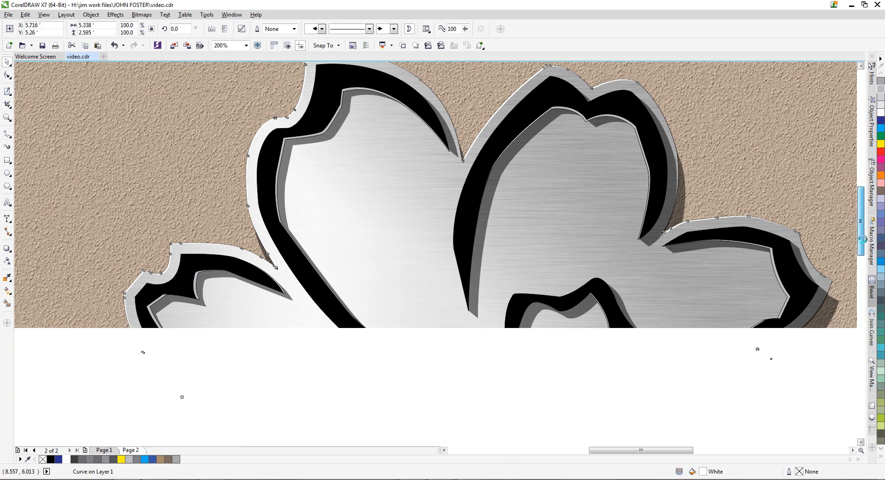
{"action": "left_click", "coordinate": [104, 205]}
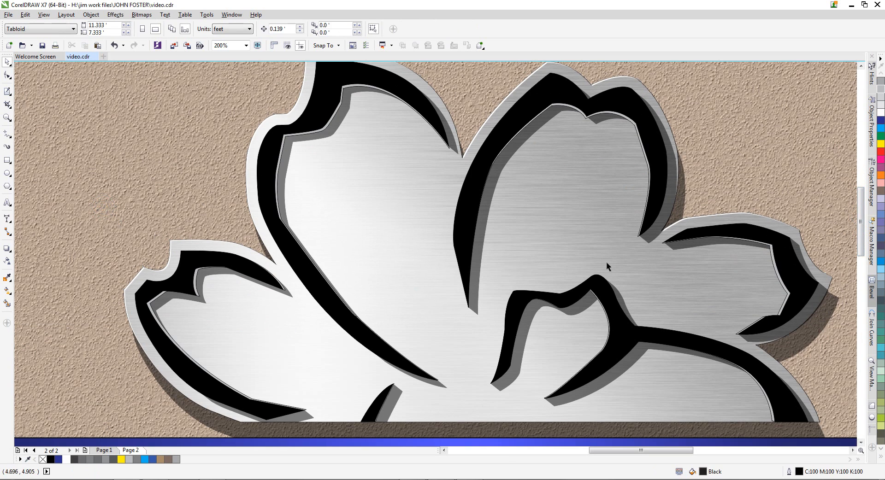
Examine the white edge highlight on the flower's petals up close and within the whole sign mockup
{"action": "scroll", "coordinate": [747, 215], "scroll_direction": "up", "scroll_amount": 2}
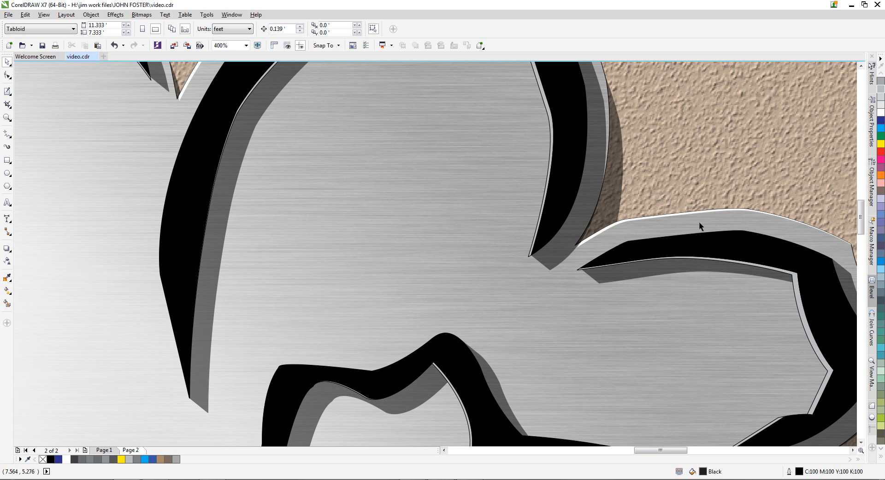
{"action": "scroll", "coordinate": [684, 219], "scroll_direction": "down", "scroll_amount": 1}
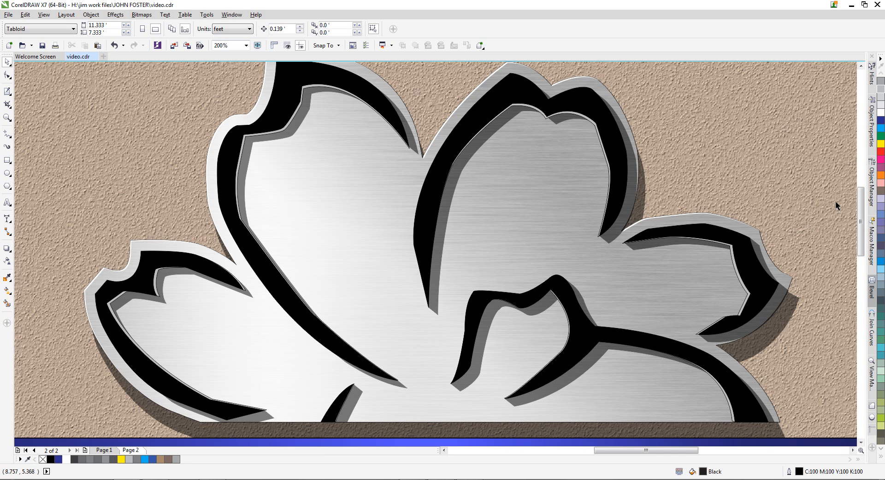
{"action": "scroll", "coordinate": [335, 178], "scroll_direction": "down", "scroll_amount": 5}
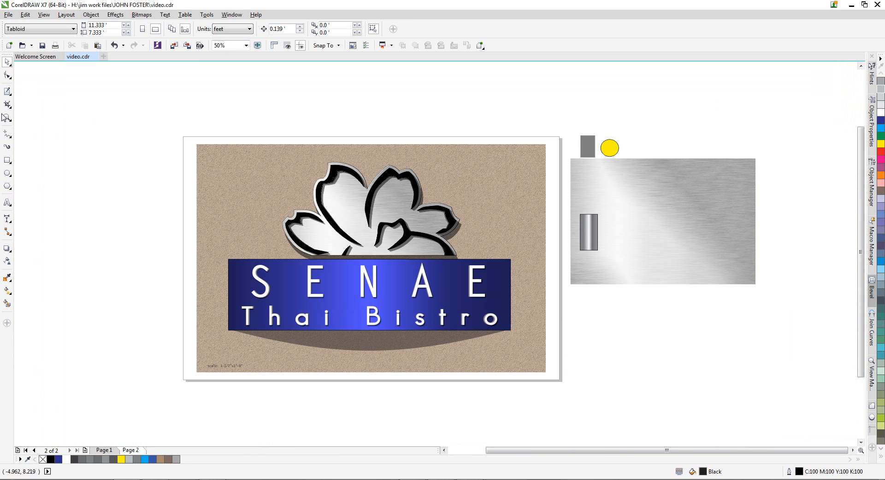
{"action": "key", "text": "z"}
{"action": "left_click_drag", "start_coordinate": [217, 178], "coordinate": [523, 362]}
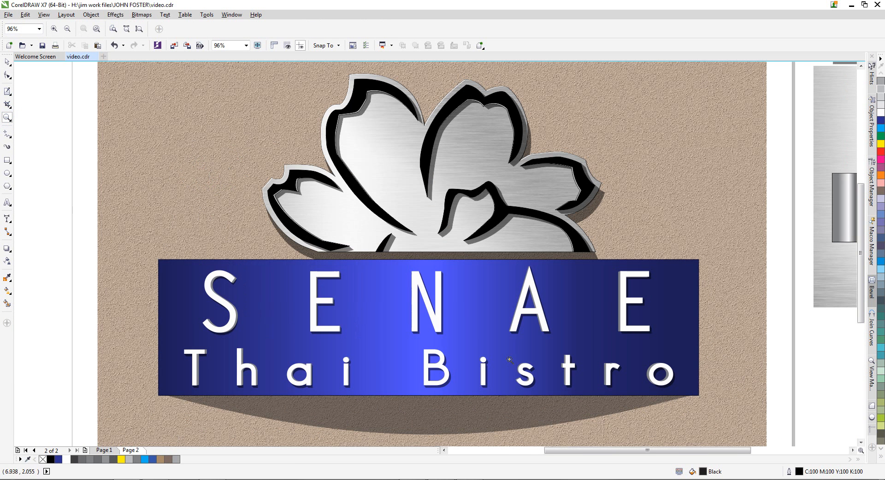
{"action": "left_click", "coordinate": [7, 62]}
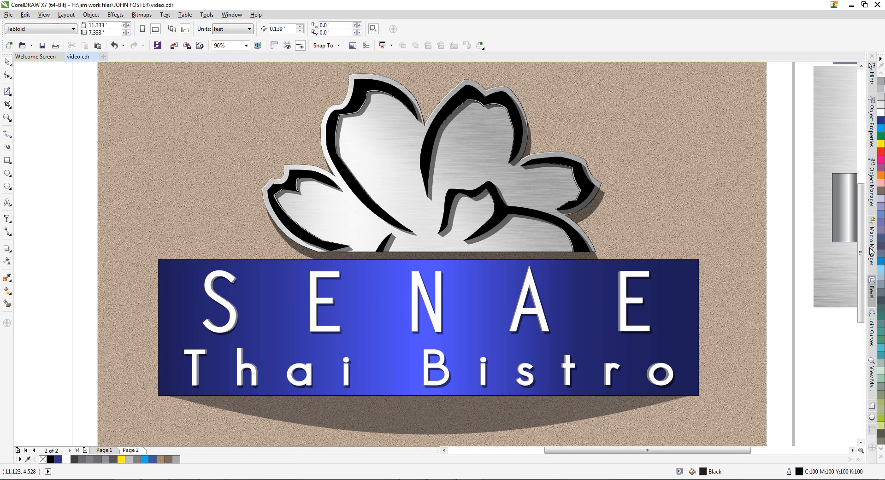
{"action": "left_click_drag", "start_coordinate": [863, 253], "coordinate": [863, 246]}
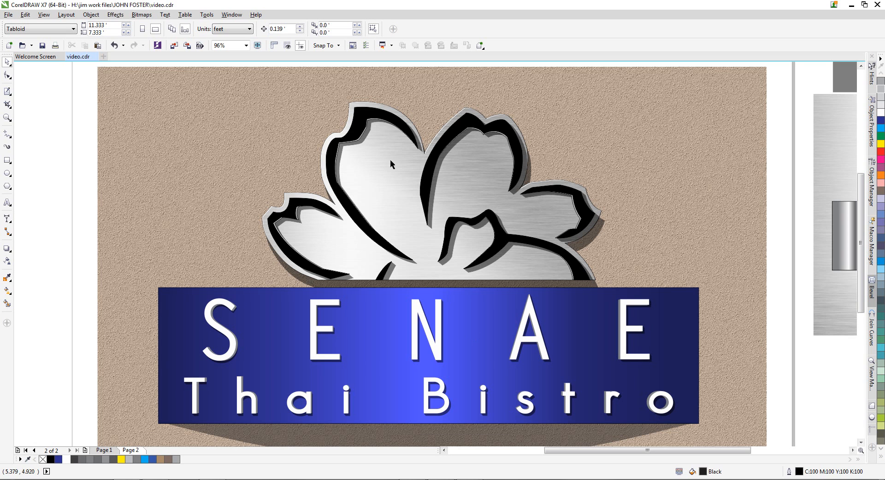
{"action": "scroll", "coordinate": [375, 124], "scroll_direction": "up", "scroll_amount": 2}
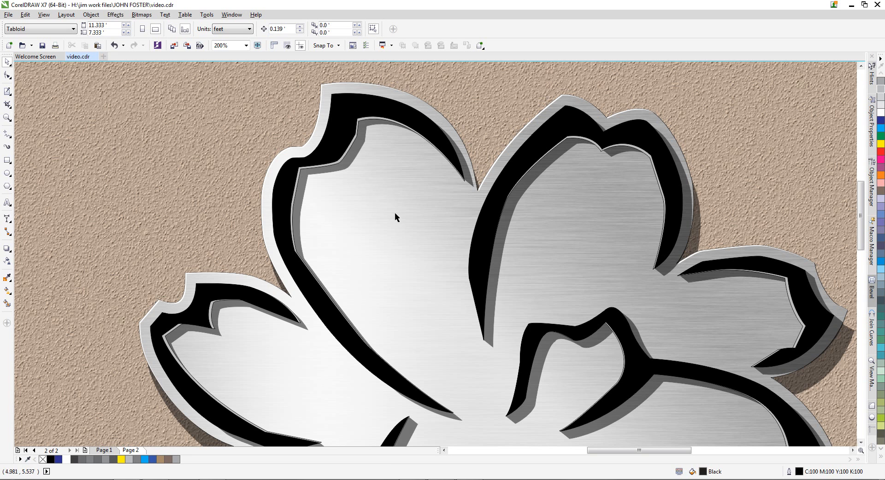
{"action": "left_click_drag", "start_coordinate": [861, 221], "coordinate": [850, 238]}
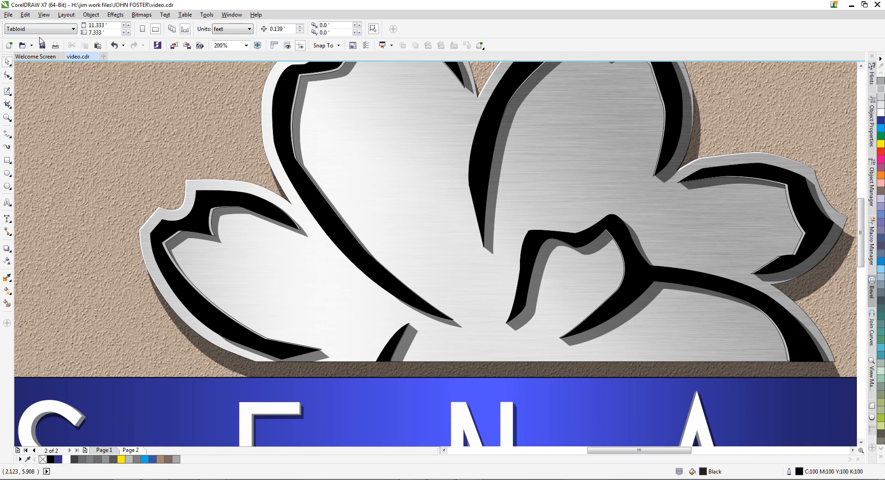
Import the dot file from the scrap book tools folder
{"action": "left_click", "coordinate": [8, 15]}
{"action": "left_click", "coordinate": [25, 156]}
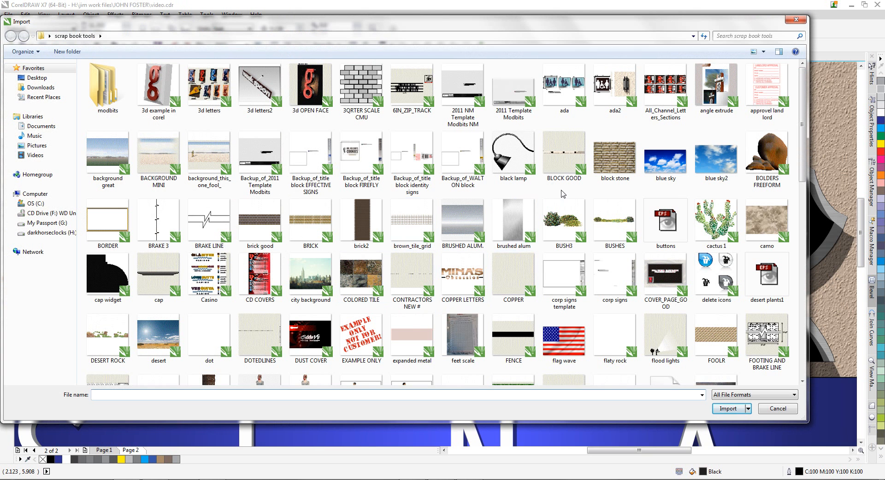
{"action": "type", "text": "dot"}
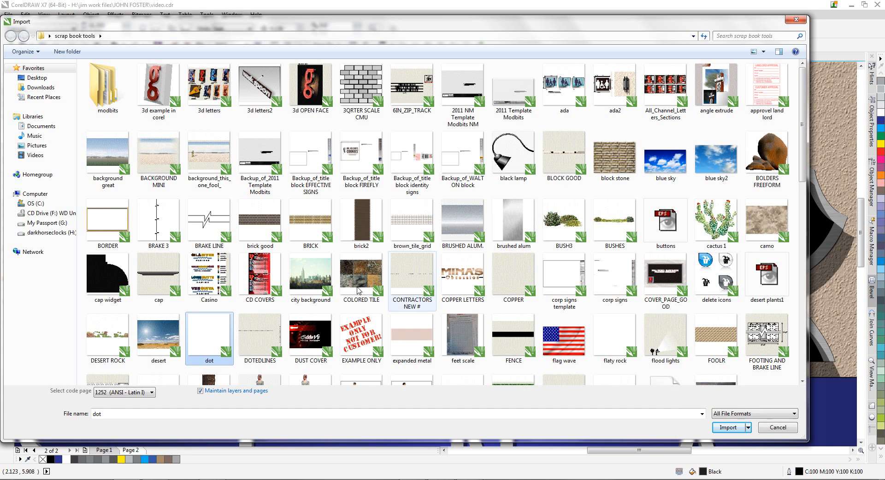
{"action": "left_click", "coordinate": [732, 428]}
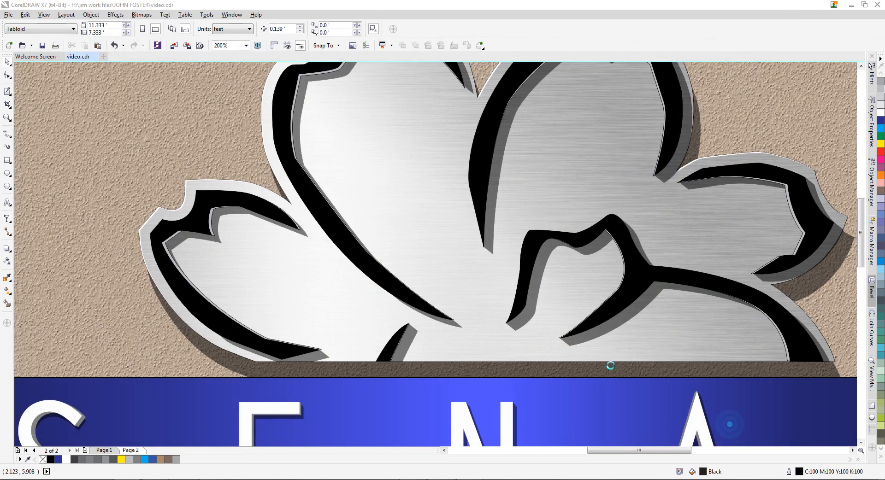
Move the white glow bitmap from the lower-left petal onto the pointed tip of the upper-left petal
{"action": "left_click", "coordinate": [164, 196]}
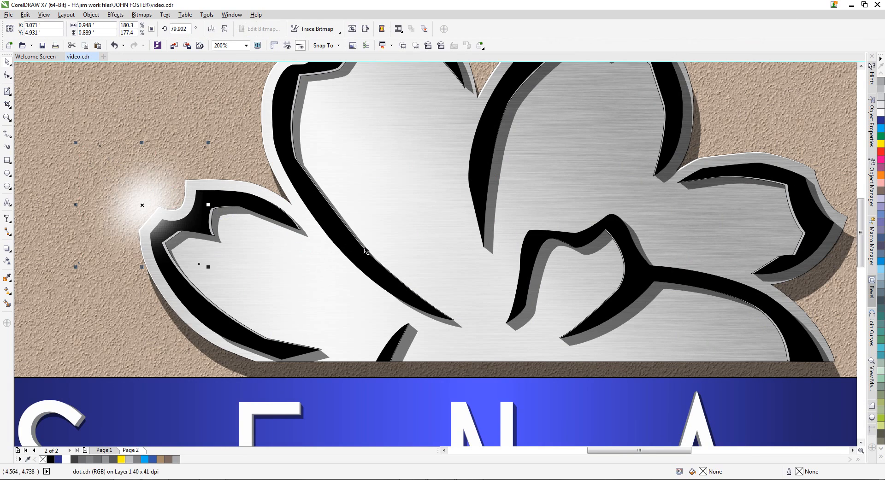
{"action": "scroll", "coordinate": [360, 245], "scroll_direction": "down", "scroll_amount": 1}
{"action": "scroll", "coordinate": [241, 220], "scroll_direction": "up", "scroll_amount": 1}
{"action": "left_click_drag", "start_coordinate": [267, 221], "coordinate": [267, 147]}
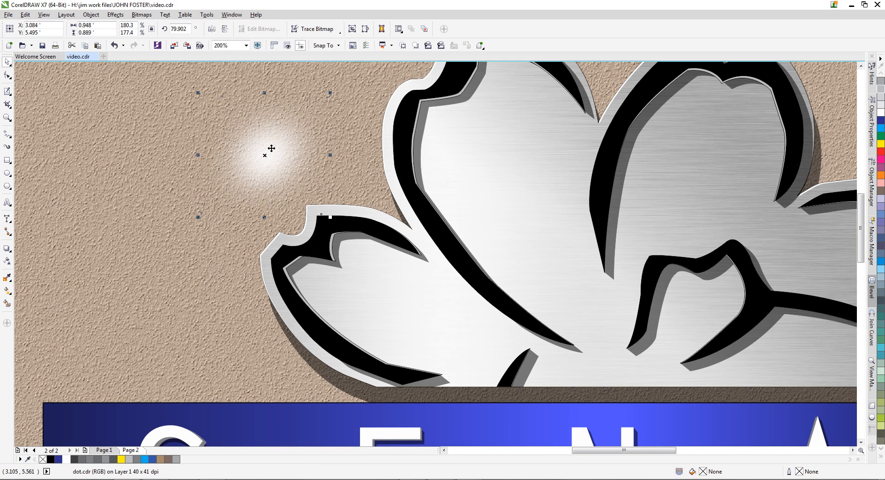
{"action": "left_click_drag", "start_coordinate": [861, 244], "coordinate": [861, 224]}
{"action": "left_click_drag", "start_coordinate": [287, 264], "coordinate": [448, 124]}
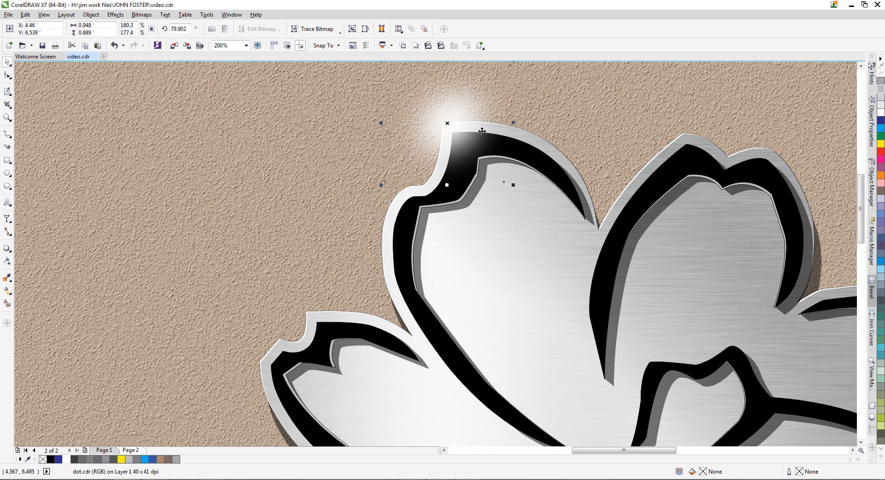
Shrink the glow on the upper-left petal's tip to about 0.139 × 0.13 ft
{"action": "left_click_drag", "start_coordinate": [511, 184], "coordinate": [444, 126]}
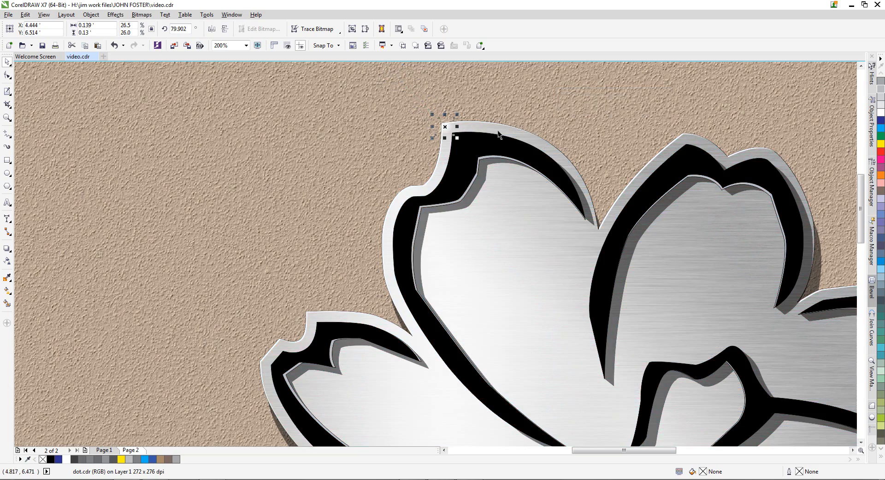
{"action": "scroll", "coordinate": [480, 93], "scroll_direction": "up", "scroll_amount": 1}
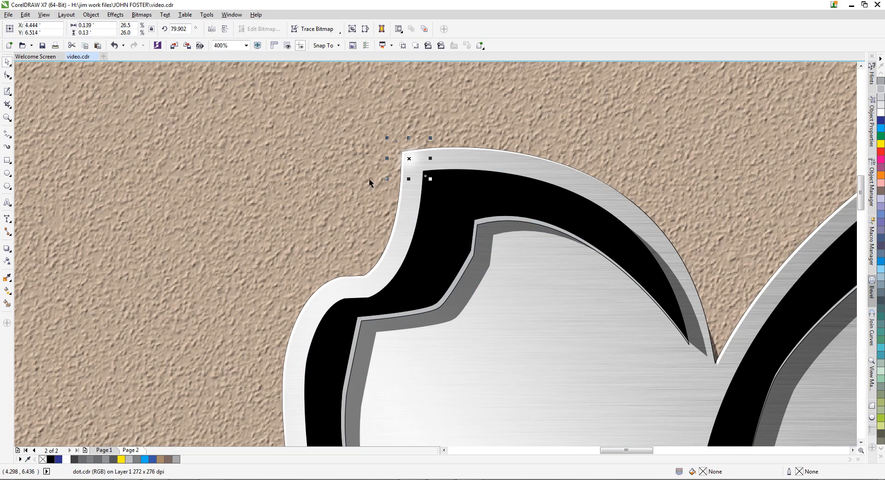
{"action": "scroll", "coordinate": [405, 221], "scroll_direction": "down", "scroll_amount": 2}
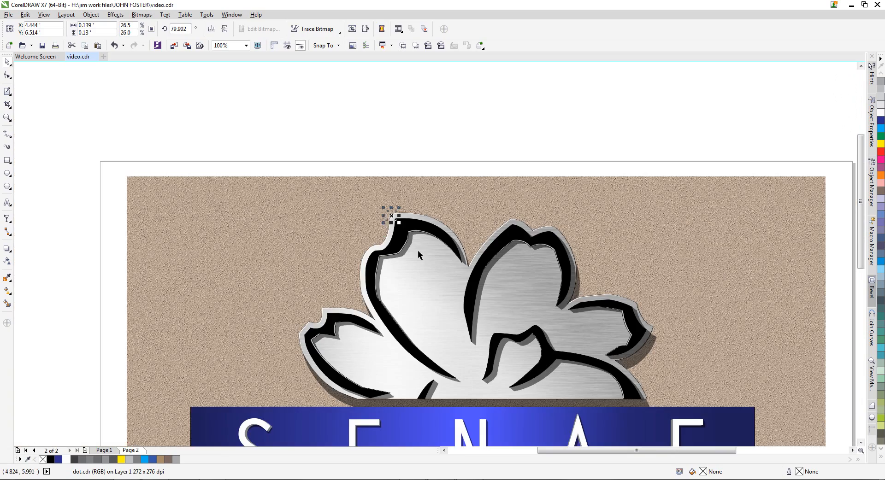
{"action": "key", "text": "Escape"}
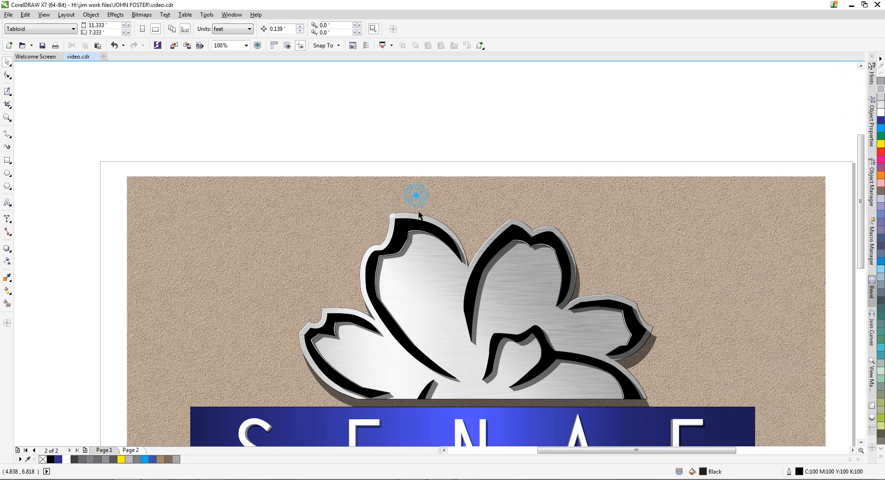
Copy the tip glow onto the right petal's upper edge and stretch the copy to about 0.811 ft wide
{"action": "left_click", "coordinate": [391, 216]}
{"action": "scroll", "coordinate": [406, 225], "scroll_direction": "up", "scroll_amount": 1}
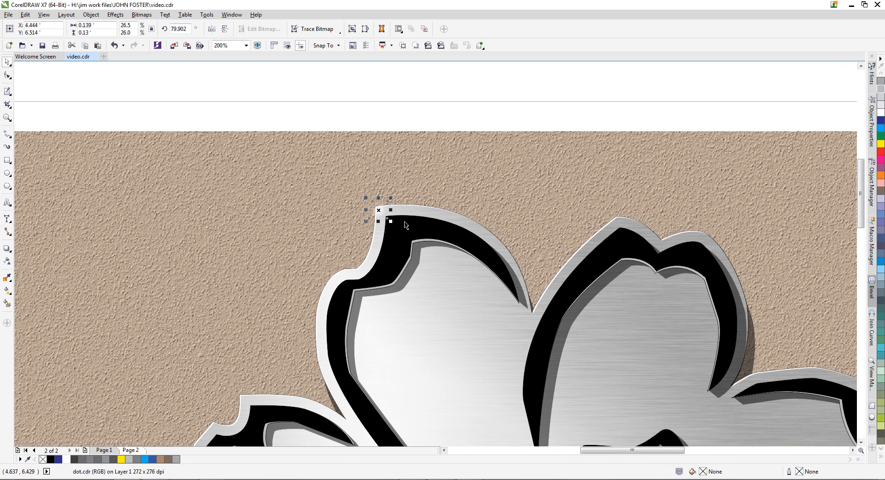
{"action": "scroll", "coordinate": [283, 220], "scroll_direction": "down", "scroll_amount": 1}
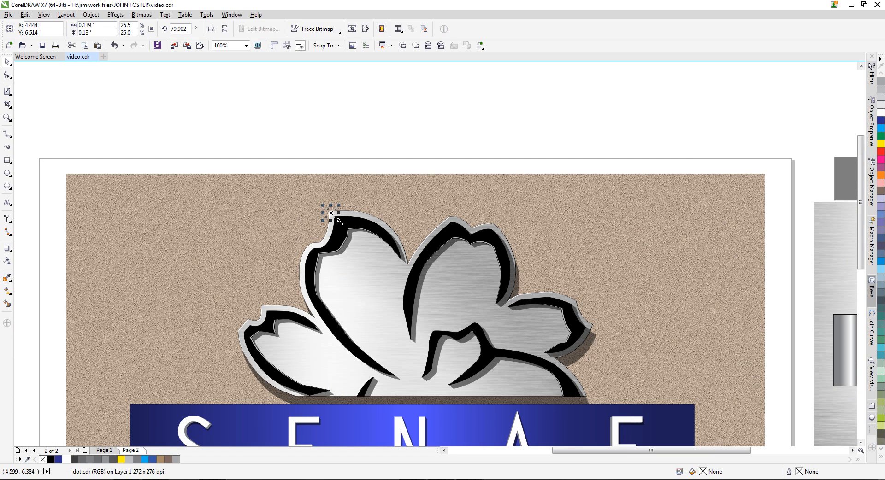
{"action": "left_click_drag", "start_coordinate": [337, 218], "coordinate": [713, 298]}
{"action": "scroll", "coordinate": [548, 291], "scroll_direction": "up", "scroll_amount": 2}
{"action": "left_click_drag", "start_coordinate": [625, 301], "coordinate": [508, 307]}
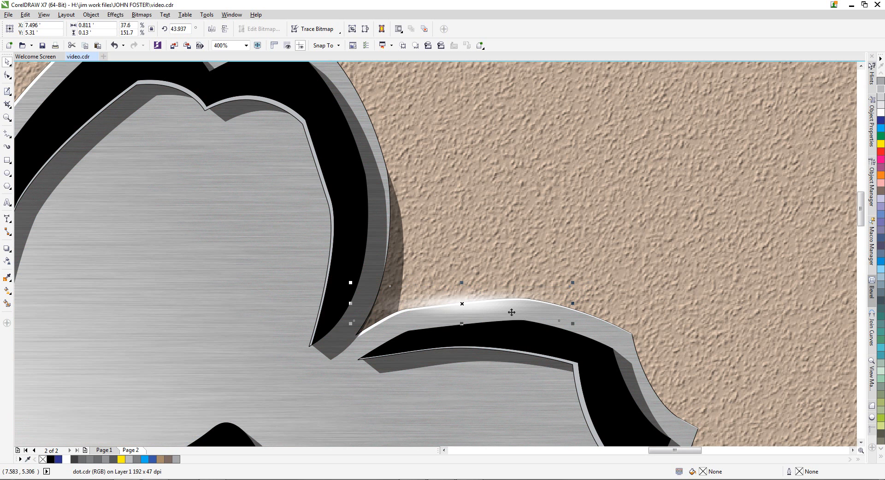
Flatten the right petal's glow to about 0.066 ft high and rotate it to follow the petal's upper edge
{"action": "left_click_drag", "start_coordinate": [461, 326], "coordinate": [464, 308]}
{"action": "left_click", "coordinate": [463, 298]}
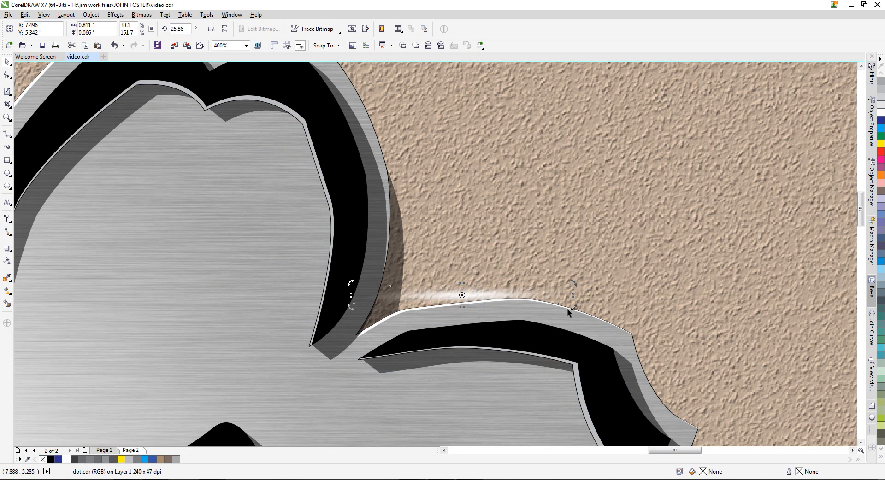
{"action": "left_click_drag", "start_coordinate": [574, 311], "coordinate": [582, 301]}
{"action": "left_click_drag", "start_coordinate": [465, 297], "coordinate": [464, 304]}
{"action": "scroll", "coordinate": [579, 263], "scroll_direction": "down", "scroll_amount": 1}
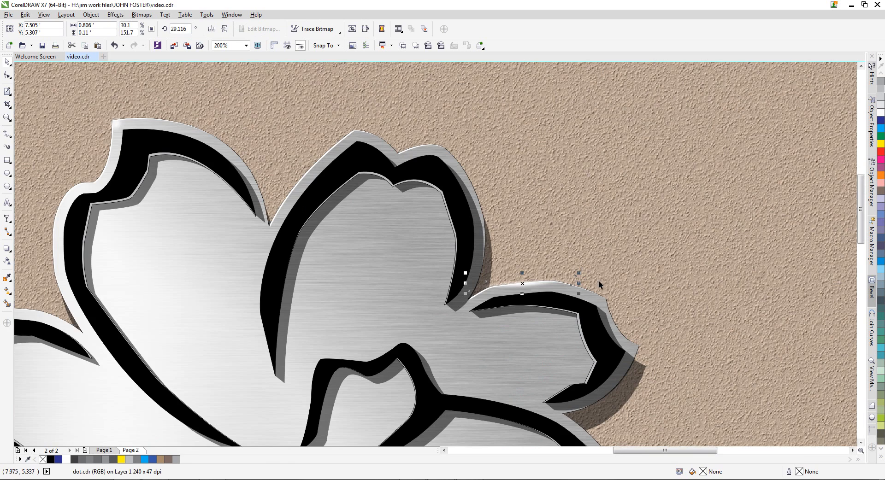
{"action": "left_click", "coordinate": [645, 275]}
{"action": "scroll", "coordinate": [668, 294], "scroll_direction": "down", "scroll_amount": 1}
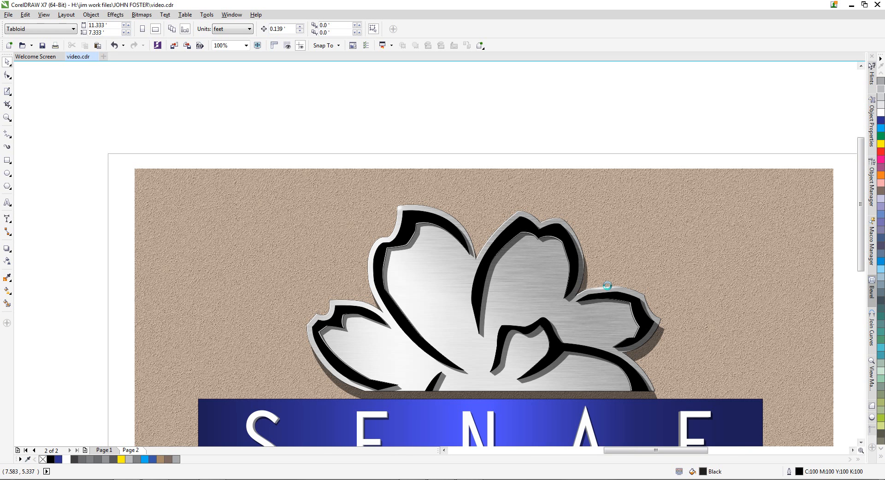
Fine-tune the right petal glow's angle, shrink it to about 0.452 × 0.069 ft and seat it on the upper edge
{"action": "scroll", "coordinate": [607, 295], "scroll_direction": "up", "scroll_amount": 4}
{"action": "left_click_drag", "start_coordinate": [606, 292], "coordinate": [611, 297]}
{"action": "left_click", "coordinate": [649, 295]}
{"action": "left_click_drag", "start_coordinate": [478, 275], "coordinate": [479, 272]}
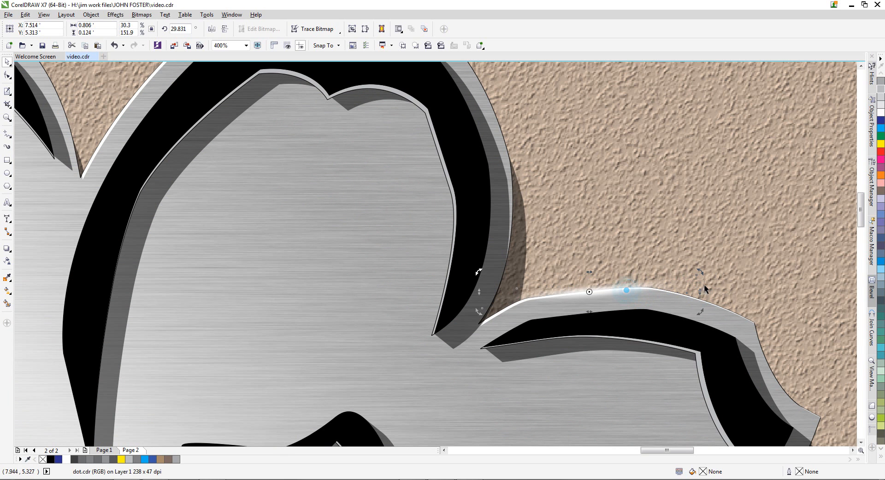
{"action": "left_click_drag", "start_coordinate": [699, 272], "coordinate": [670, 278]}
{"action": "left_click_drag", "start_coordinate": [600, 293], "coordinate": [589, 300]}
{"action": "scroll", "coordinate": [590, 298], "scroll_direction": "up", "scroll_amount": 2}
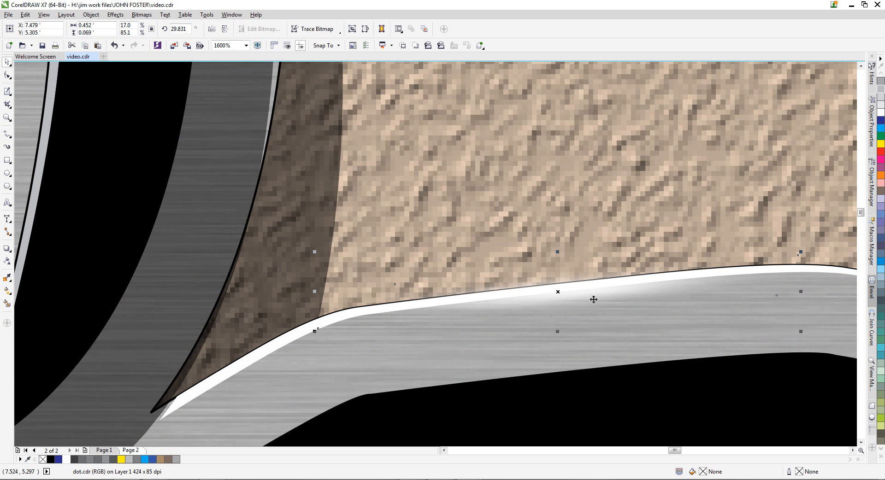
{"action": "scroll", "coordinate": [538, 322], "scroll_direction": "down", "scroll_amount": 1}
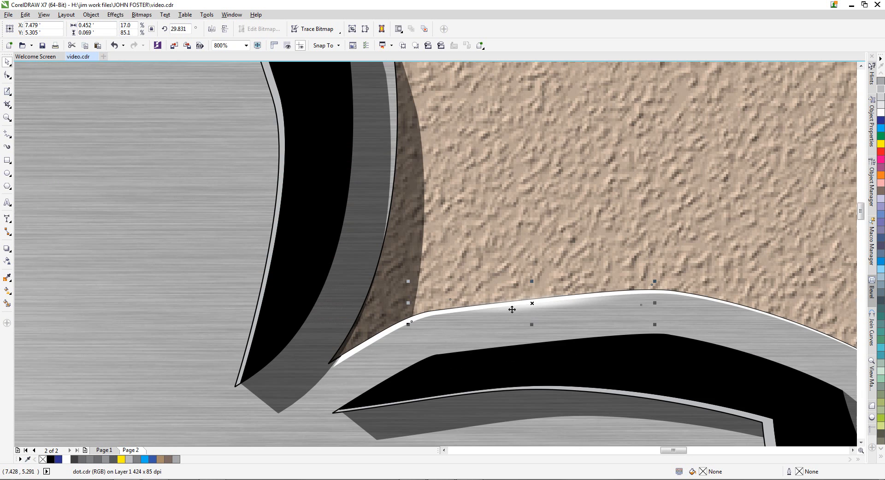
{"action": "scroll", "coordinate": [573, 300], "scroll_direction": "down", "scroll_amount": 1}
{"action": "scroll", "coordinate": [594, 331], "scroll_direction": "down", "scroll_amount": 1}
{"action": "left_click_drag", "start_coordinate": [861, 223], "coordinate": [862, 244]}
{"action": "left_click", "coordinate": [700, 302]}
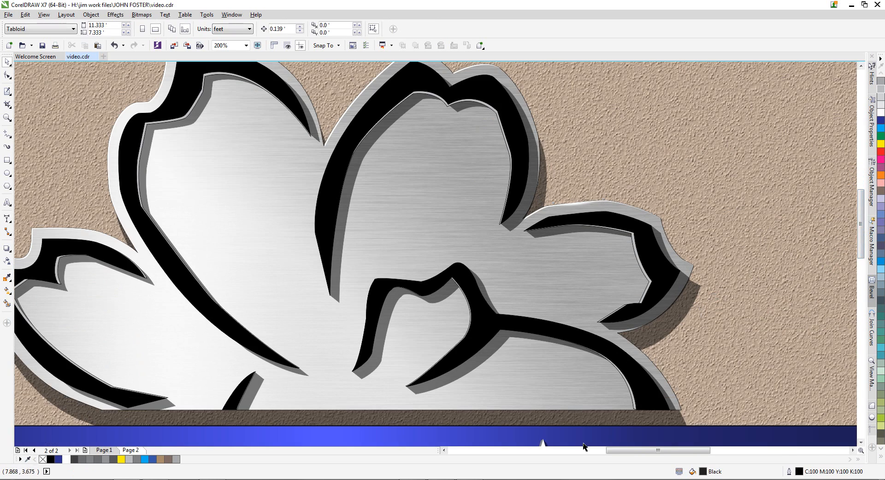
Reduce the glow on the upper-left petal's tip to about 0.102 × 0.096 ft, centred on the corner
{"action": "left_click", "coordinate": [444, 450]}
{"action": "left_click", "coordinate": [444, 451]}
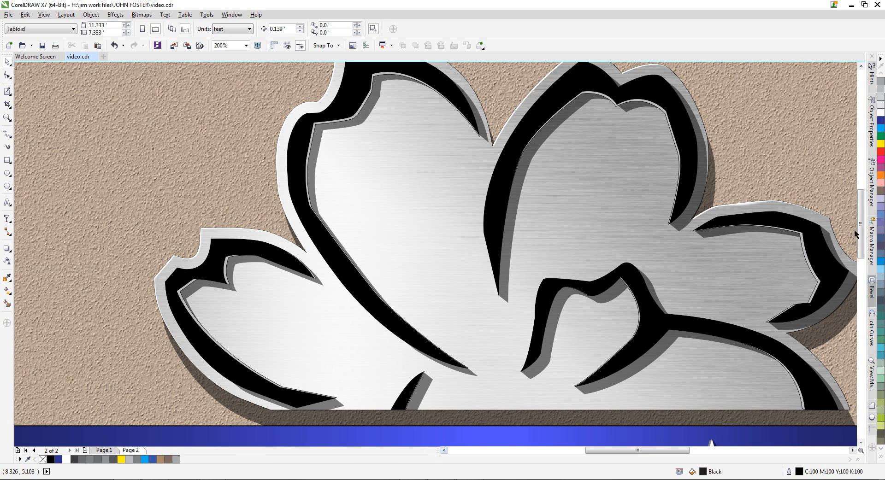
{"action": "left_click", "coordinate": [852, 451]}
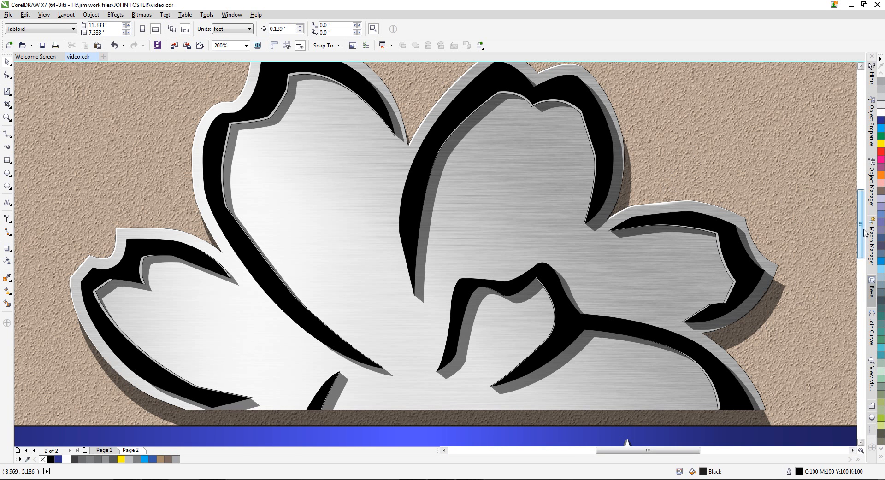
{"action": "left_click_drag", "start_coordinate": [860, 235], "coordinate": [860, 225]}
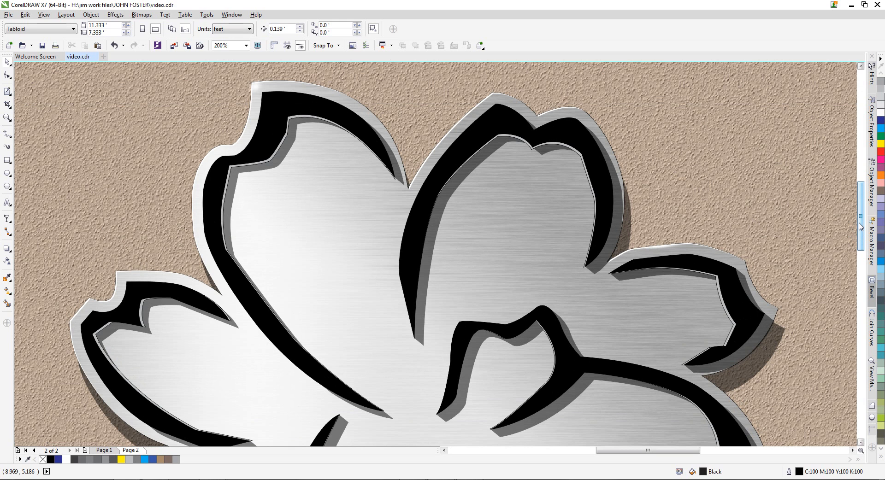
{"action": "left_click", "coordinate": [260, 88]}
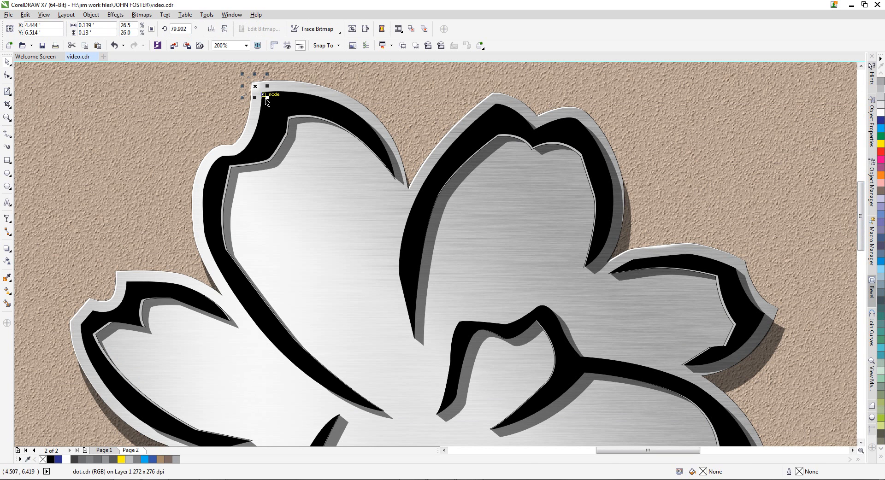
{"action": "left_click_drag", "start_coordinate": [267, 98], "coordinate": [249, 115]}
{"action": "scroll", "coordinate": [253, 92], "scroll_direction": "up", "scroll_amount": 4}
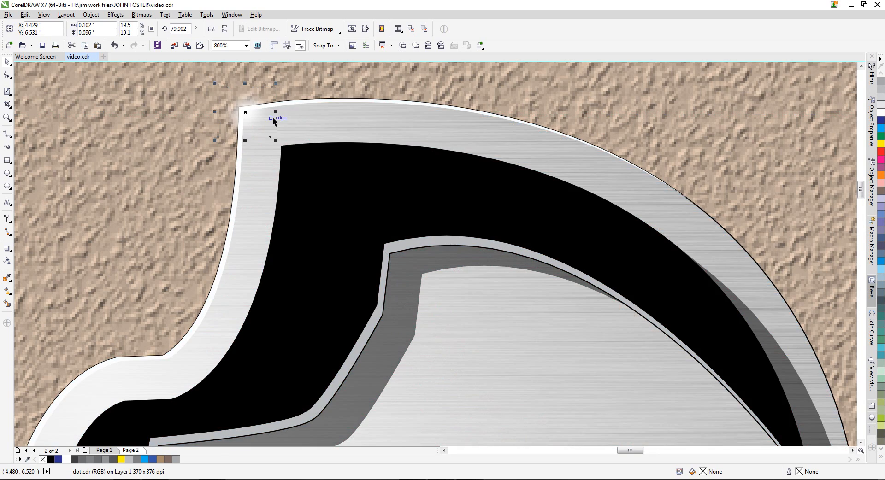
{"action": "scroll", "coordinate": [294, 138], "scroll_direction": "down", "scroll_amount": 2}
{"action": "scroll", "coordinate": [368, 132], "scroll_direction": "down", "scroll_amount": 4}
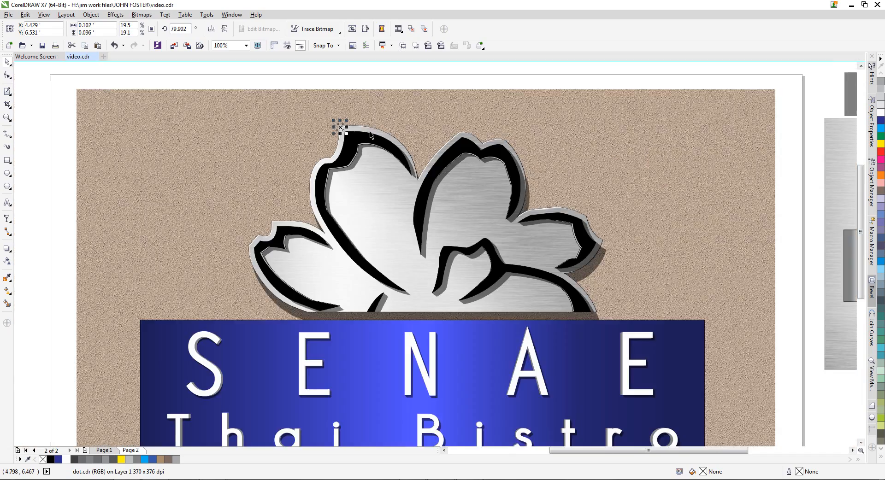
Examine the flower's edge highlights close up and together with the sign lettering
{"action": "scroll", "coordinate": [360, 129], "scroll_direction": "up", "scroll_amount": 2}
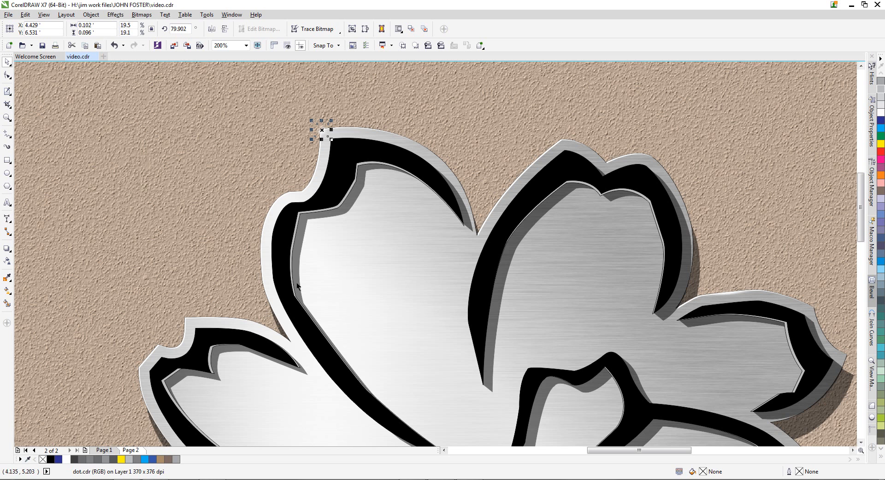
{"action": "left_click_drag", "start_coordinate": [860, 222], "coordinate": [860, 231]}
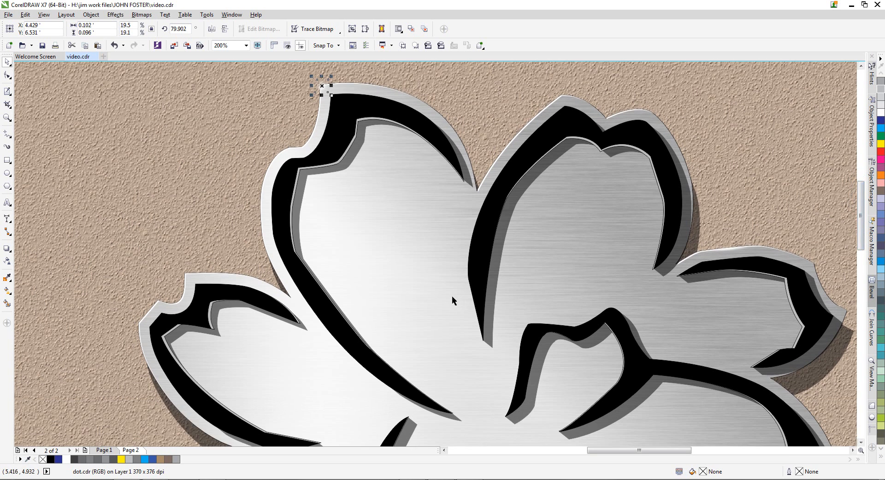
{"action": "scroll", "coordinate": [450, 294], "scroll_direction": "down", "scroll_amount": 1}
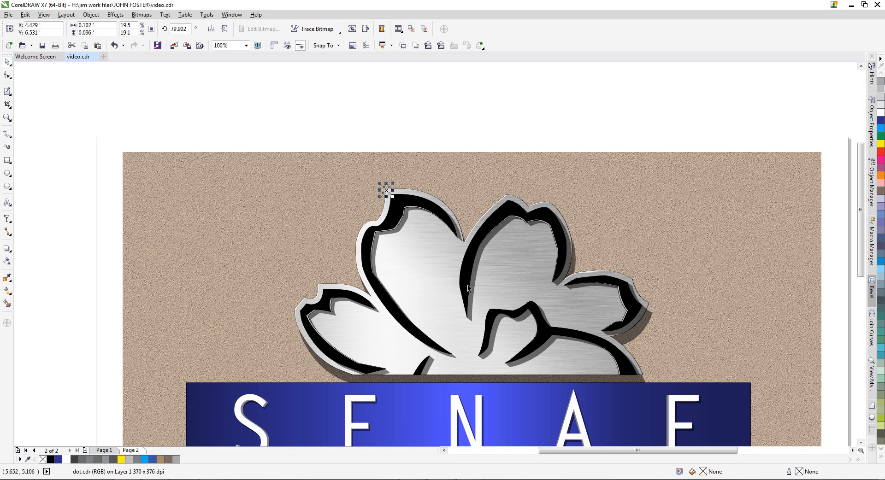
{"action": "left_click", "coordinate": [407, 136]}
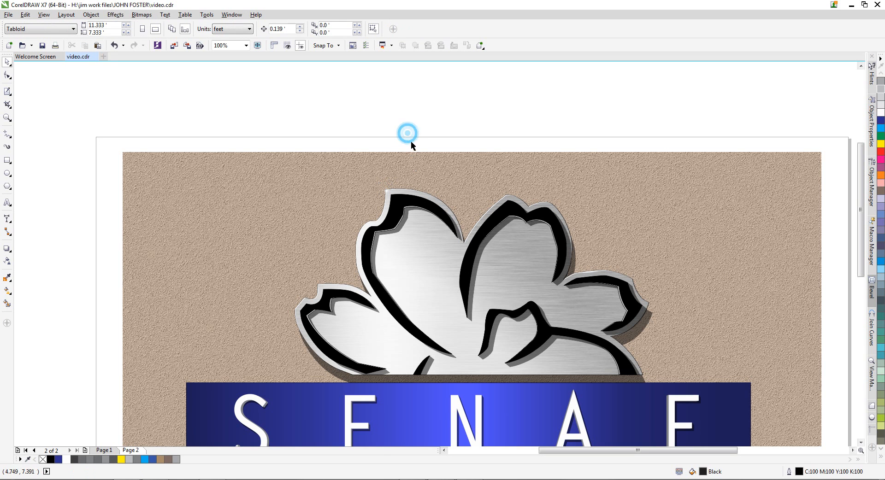
{"action": "left_click", "coordinate": [5, 116]}
{"action": "left_click_drag", "start_coordinate": [293, 166], "coordinate": [677, 394]}
{"action": "left_click", "coordinate": [7, 62]}
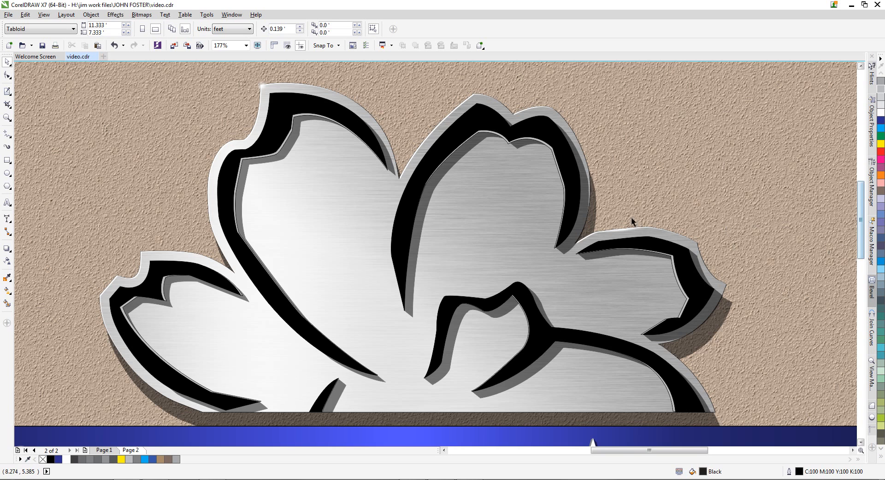
{"action": "scroll", "coordinate": [597, 228], "scroll_direction": "down", "scroll_amount": 2}
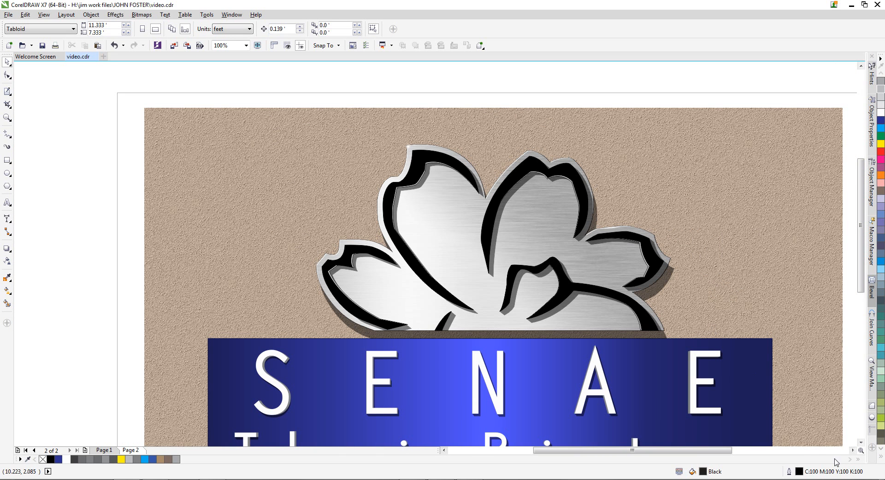
{"action": "left_click", "coordinate": [852, 450]}
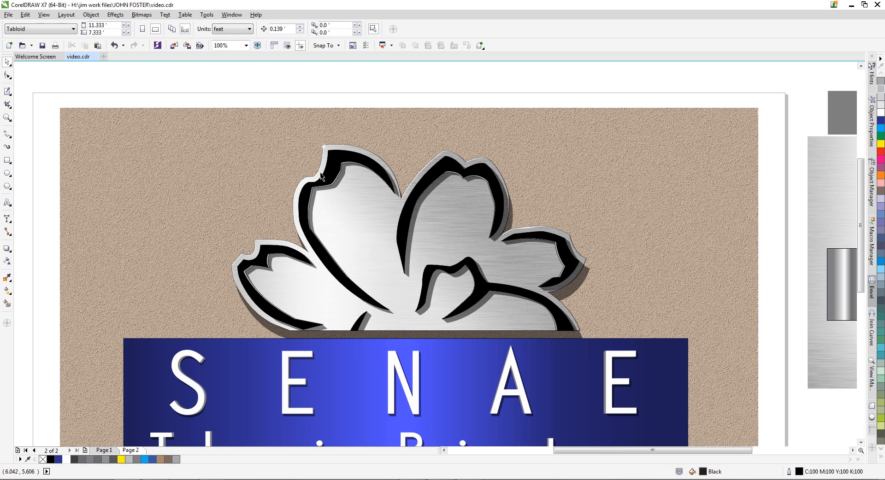
{"action": "left_click", "coordinate": [7, 118]}
{"action": "left_click_drag", "start_coordinate": [131, 113], "coordinate": [757, 420]}
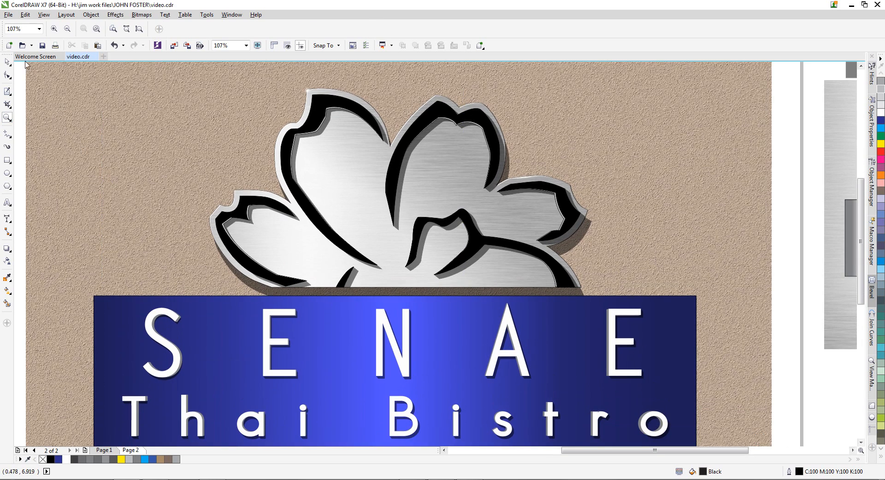
{"action": "left_click", "coordinate": [7, 61]}
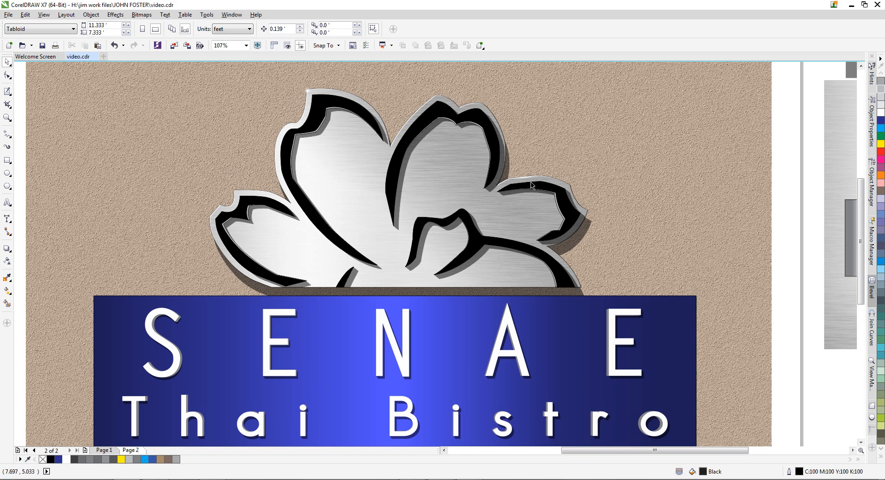
Copy the right petal's glow onto the lower-left petal's outer edge and rotate the copy to follow the curve
{"action": "left_click", "coordinate": [526, 181]}
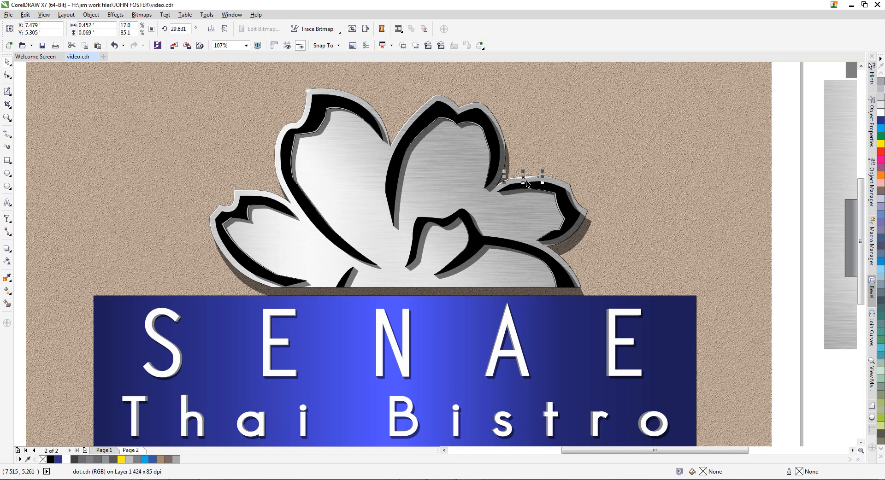
{"action": "left_click_drag", "start_coordinate": [524, 176], "coordinate": [235, 260]}
{"action": "scroll", "coordinate": [235, 276], "scroll_direction": "up", "scroll_amount": 2}
{"action": "left_click", "coordinate": [275, 253]}
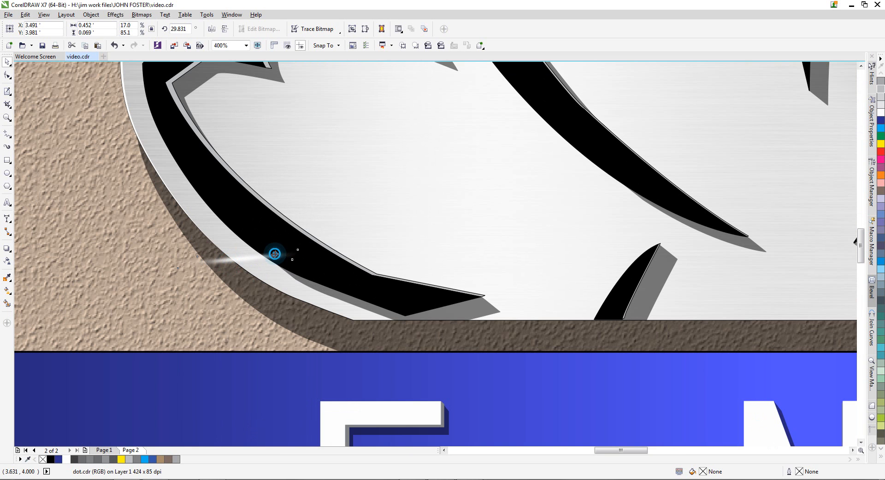
{"action": "left_click_drag", "start_coordinate": [298, 270], "coordinate": [293, 320]}
{"action": "scroll", "coordinate": [235, 259], "scroll_direction": "up", "scroll_amount": 2}
{"action": "left_click", "coordinate": [166, 262]}
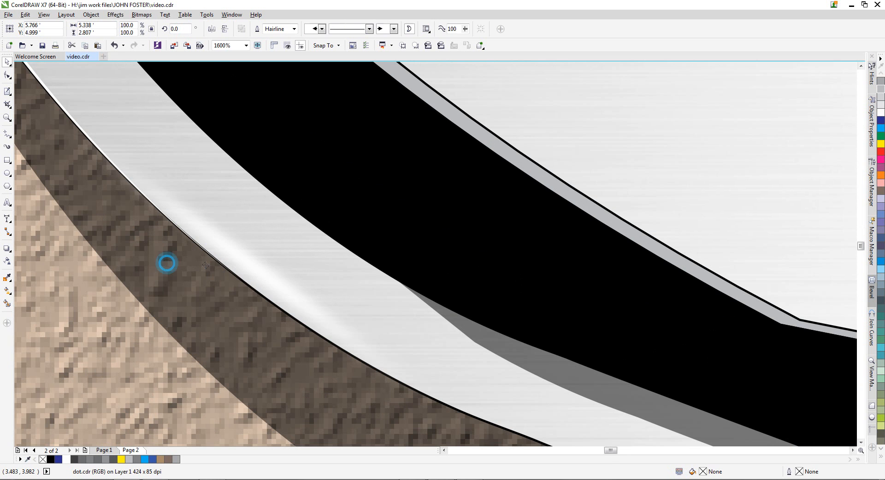
Shift the stretched glow copy along the lower-left petal's outer edge and shrink it to about 0.246 × 0.169 ft
{"action": "left_click", "coordinate": [248, 263]}
{"action": "left_click_drag", "start_coordinate": [253, 266], "coordinate": [236, 260]}
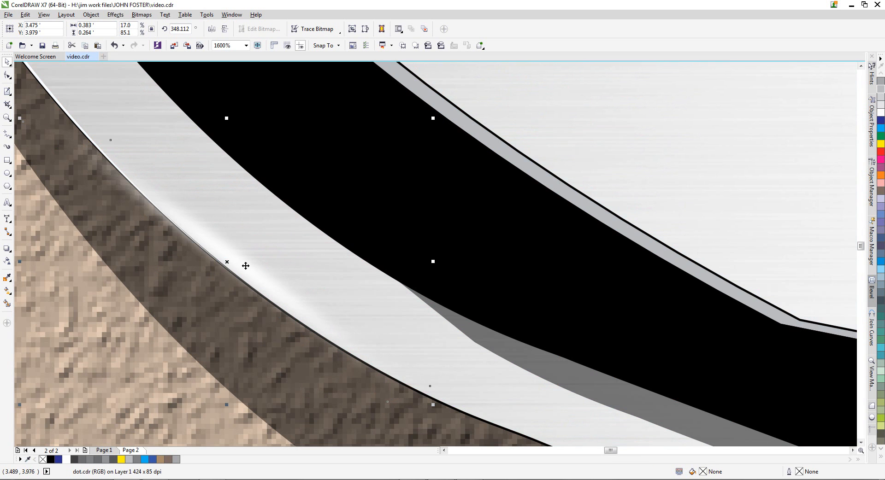
{"action": "scroll", "coordinate": [387, 317], "scroll_direction": "down", "scroll_amount": 2}
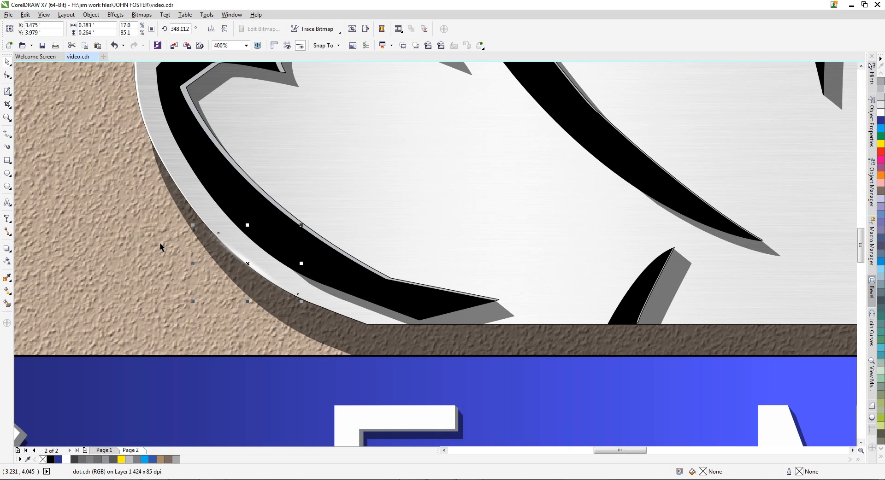
{"action": "key", "text": "Escape"}
{"action": "scroll", "coordinate": [355, 304], "scroll_direction": "down", "scroll_amount": 1}
{"action": "scroll", "coordinate": [302, 285], "scroll_direction": "up", "scroll_amount": 2}
{"action": "left_click", "coordinate": [270, 254]}
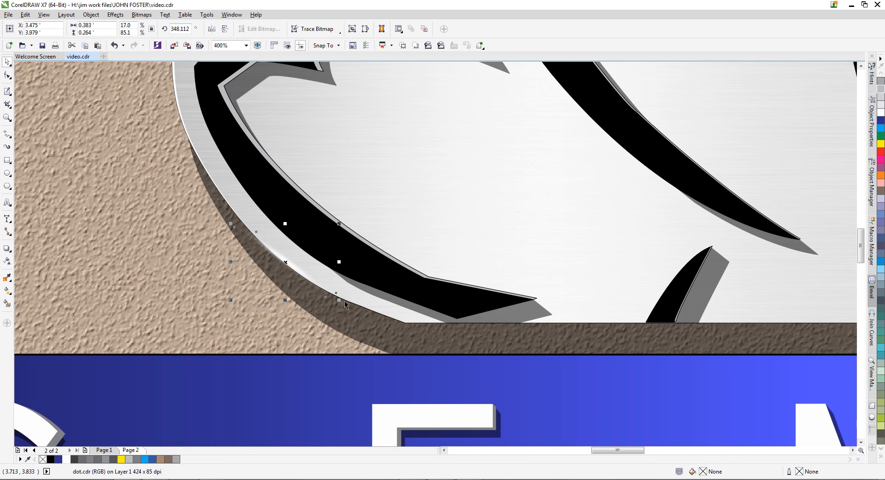
{"action": "left_click_drag", "start_coordinate": [338, 300], "coordinate": [302, 275]}
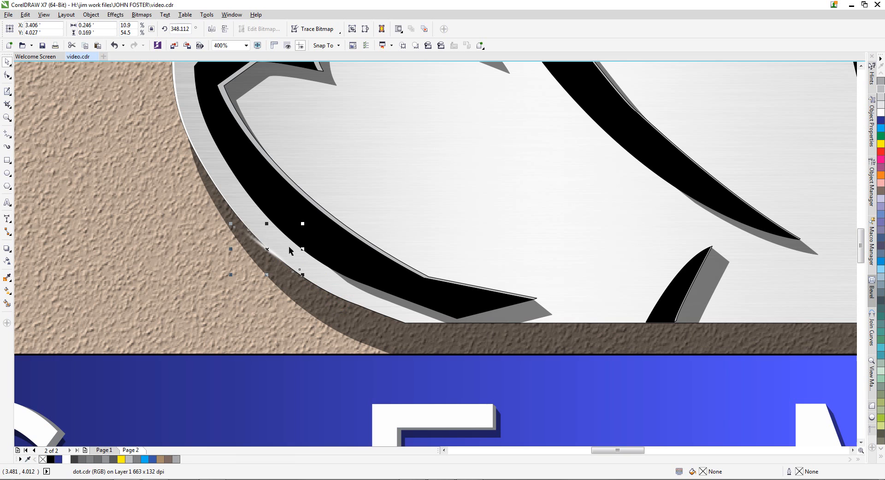
Try rotating the shrunken glow to about 335.872° to follow the curve, and remove it from the lower-left petal
{"action": "left_click", "coordinate": [247, 235]}
{"action": "left_click_drag", "start_coordinate": [302, 224], "coordinate": [310, 230]}
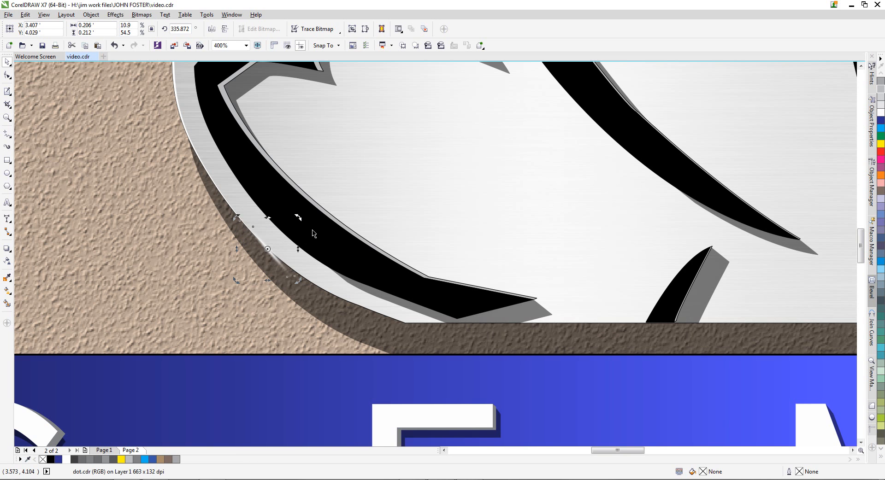
{"action": "key", "text": "Escape"}
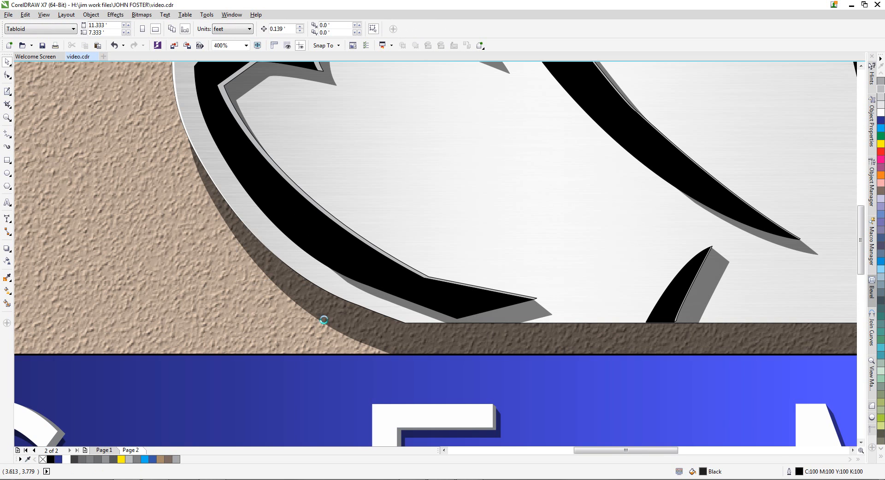
Copy the upper-left petal tip's round glow onto the lower-left petal's outer edge, enlarge it to about 0.249 × 0.217 ft and rotate it to about 3.131°
{"action": "scroll", "coordinate": [325, 319], "scroll_direction": "down", "scroll_amount": 3}
{"action": "left_click", "coordinate": [380, 135]}
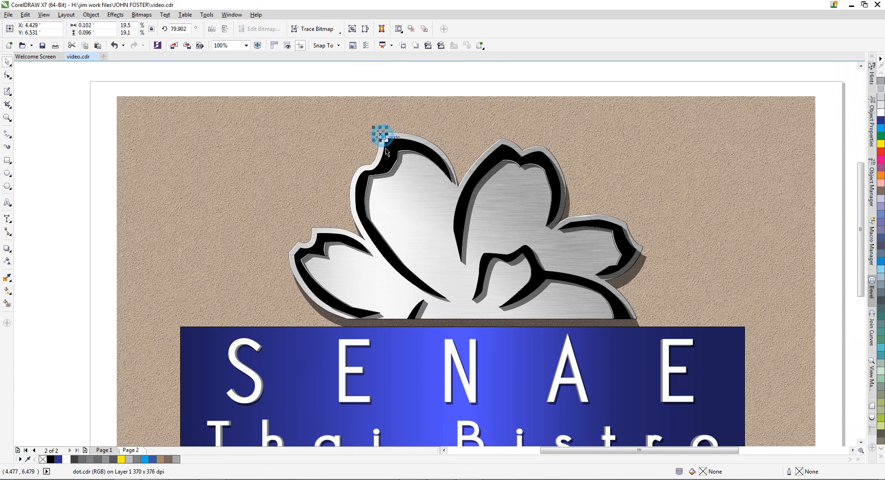
{"action": "left_click_drag", "start_coordinate": [380, 134], "coordinate": [343, 247]}
{"action": "scroll", "coordinate": [314, 302], "scroll_direction": "up", "scroll_amount": 3}
{"action": "left_click", "coordinate": [316, 278]}
{"action": "left_click_drag", "start_coordinate": [344, 309], "coordinate": [341, 332]}
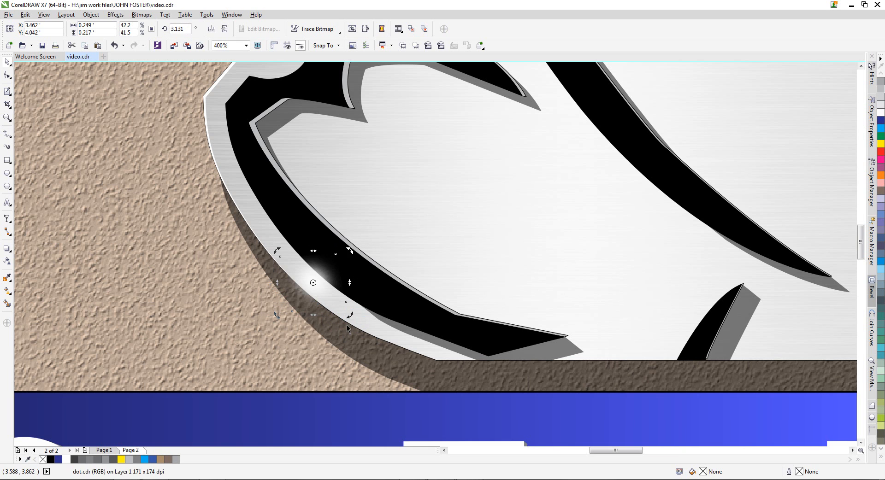
Reduce the round glow to about 0.169 × 0.148 ft and position it on the lower-left petal's outer edge
{"action": "left_click", "coordinate": [371, 275]}
{"action": "left_click", "coordinate": [325, 280]}
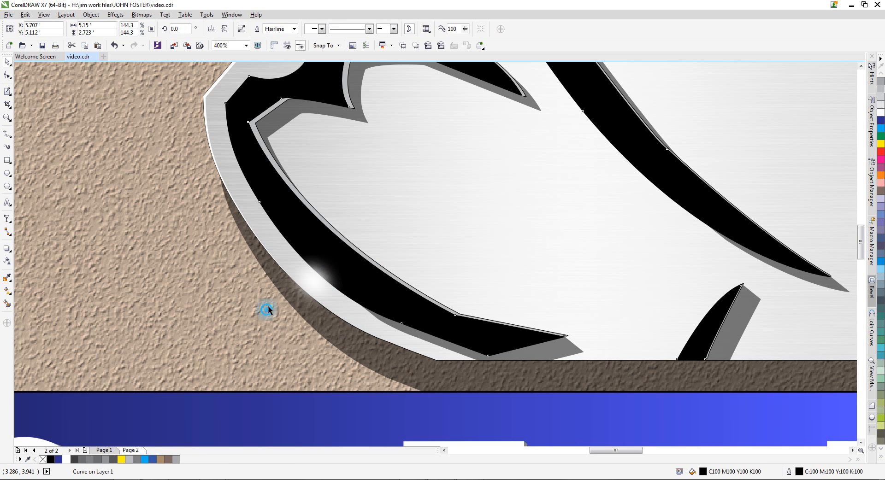
{"action": "left_click", "coordinate": [316, 283]}
{"action": "left_click_drag", "start_coordinate": [348, 250], "coordinate": [338, 260]}
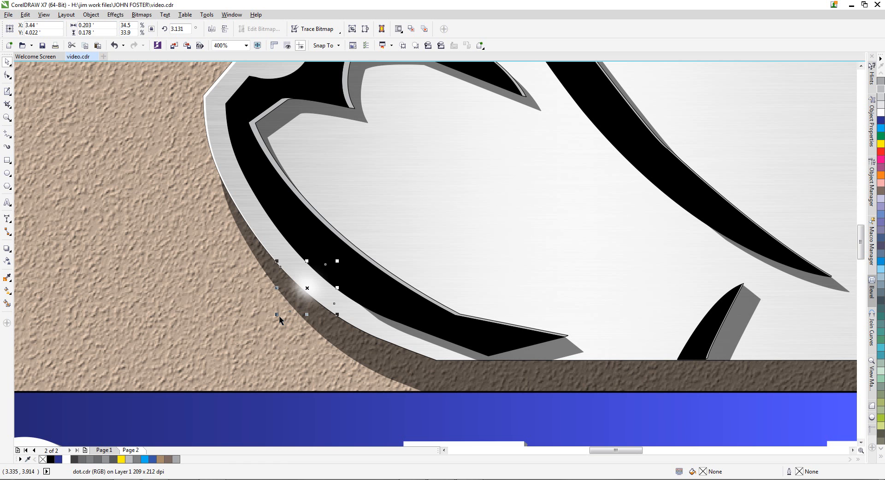
{"action": "left_click_drag", "start_coordinate": [278, 316], "coordinate": [285, 310]}
{"action": "left_click_drag", "start_coordinate": [327, 280], "coordinate": [331, 291]}
{"action": "scroll", "coordinate": [351, 310], "scroll_direction": "up", "scroll_amount": 1}
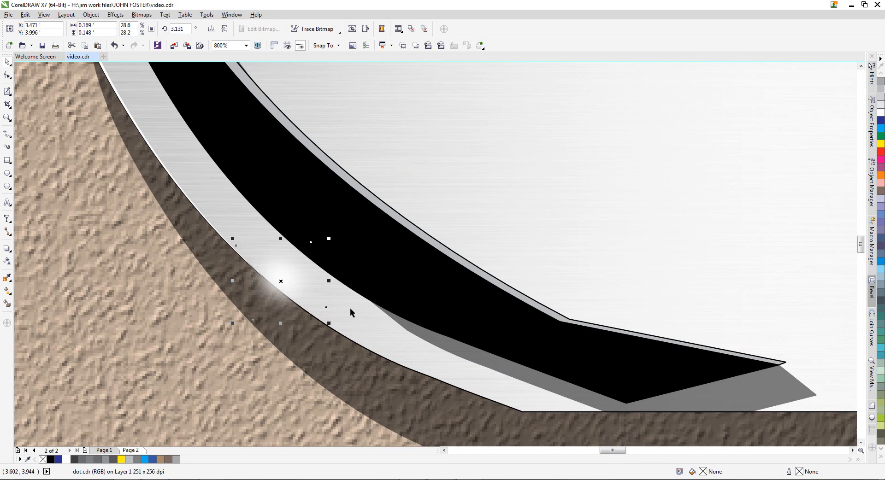
Enlarge the lower-left petal's round glow to about 0.21 × 0.184 ft
{"action": "scroll", "coordinate": [350, 310], "scroll_direction": "down", "scroll_amount": 1}
{"action": "key", "text": "Escape"}
{"action": "left_click", "coordinate": [313, 299]}
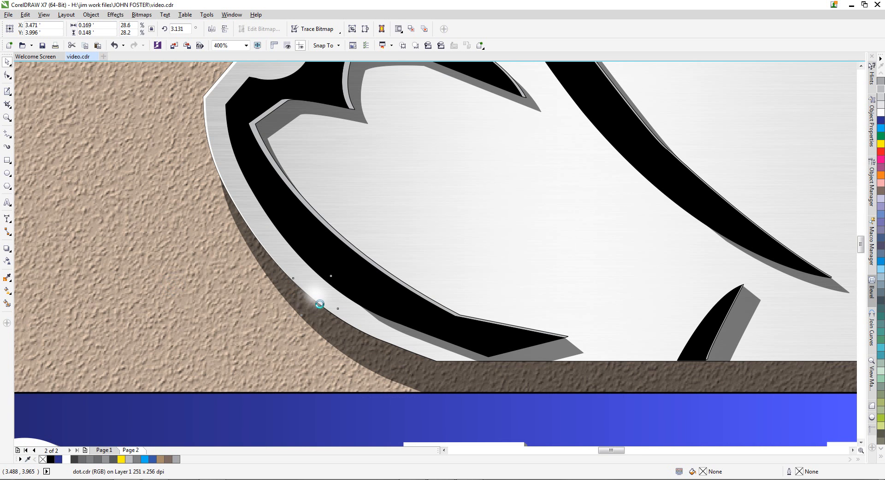
{"action": "scroll", "coordinate": [324, 304], "scroll_direction": "up", "scroll_amount": 1}
{"action": "left_click_drag", "start_coordinate": [359, 329], "coordinate": [380, 348]}
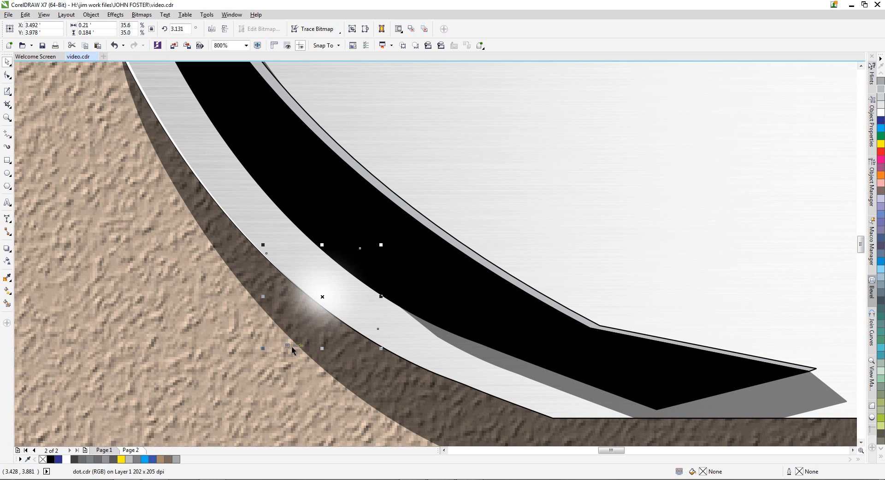
Reshape the glow bitmap's corner nodes with the Shape tool so it is cropped along the lower-left petal's outer edge
{"action": "left_click", "coordinate": [7, 75]}
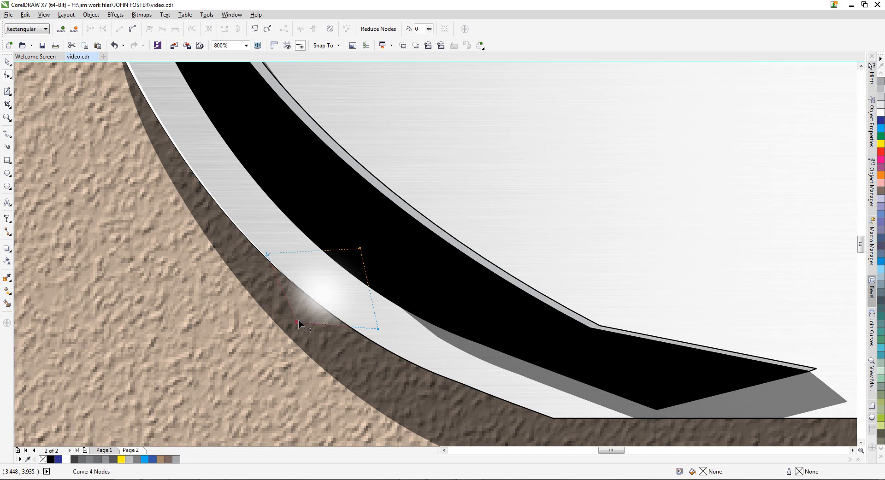
{"action": "left_click_drag", "start_coordinate": [298, 322], "coordinate": [328, 309]}
{"action": "scroll", "coordinate": [352, 318], "scroll_direction": "down", "scroll_amount": 5}
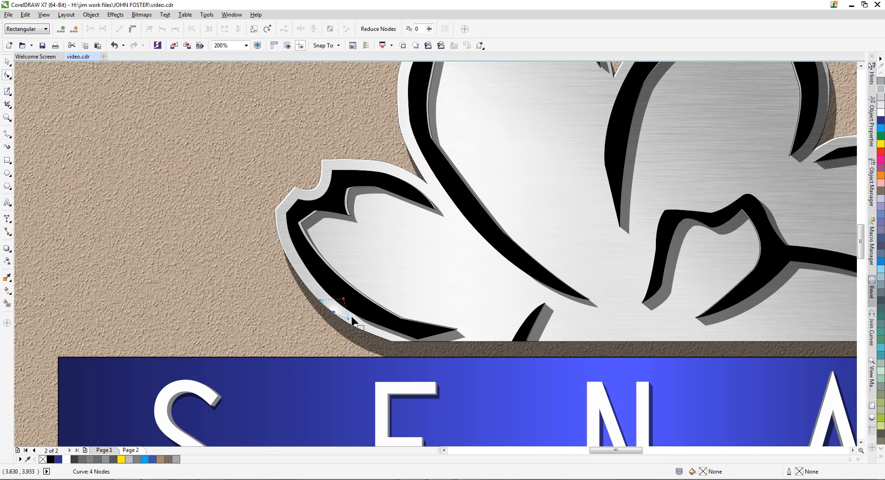
{"action": "scroll", "coordinate": [352, 318], "scroll_direction": "up", "scroll_amount": 5}
{"action": "left_click", "coordinate": [7, 61]}
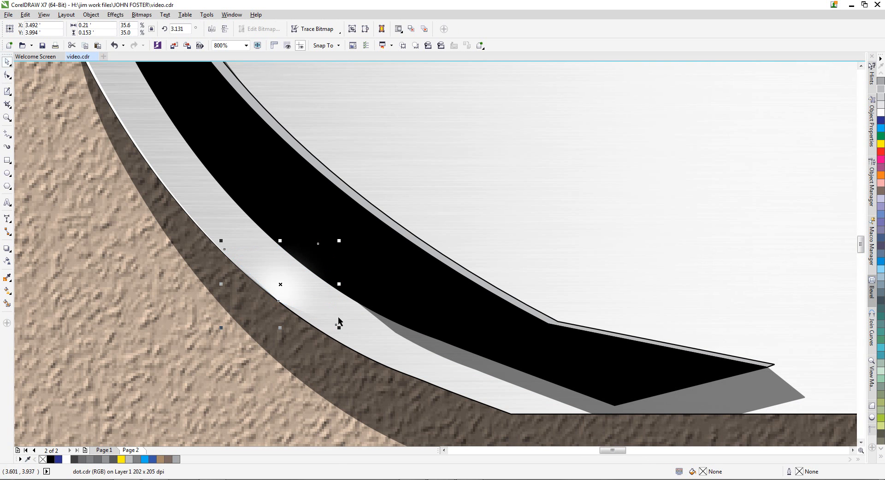
{"action": "left_click", "coordinate": [7, 75]}
{"action": "left_click_drag", "start_coordinate": [335, 324], "coordinate": [333, 339]}
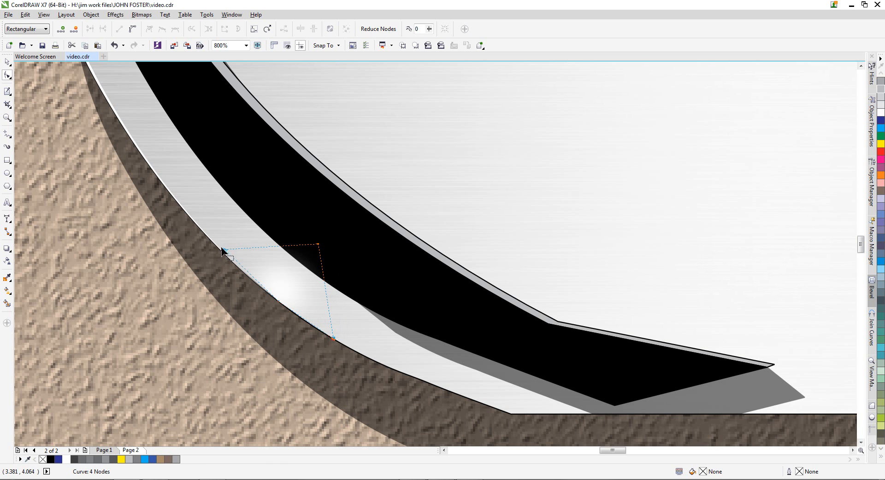
{"action": "left_click_drag", "start_coordinate": [225, 250], "coordinate": [223, 252]}
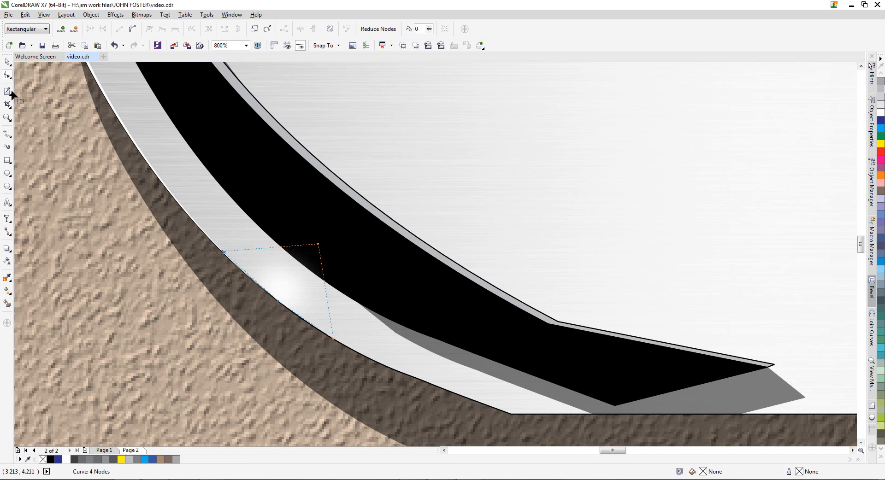
{"action": "left_click", "coordinate": [7, 61]}
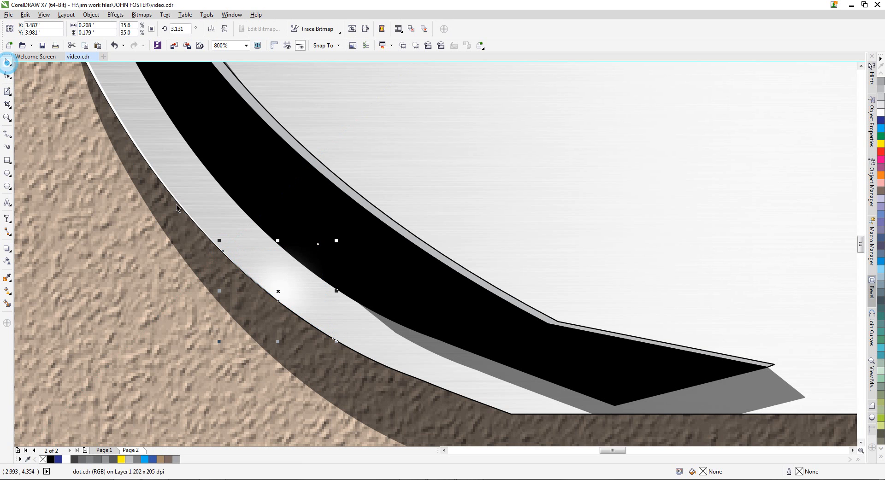
Try the Add merge mode on the cropped glow's transparency and set it back to Normal
{"action": "left_click", "coordinate": [7, 260]}
{"action": "left_click", "coordinate": [125, 29]}
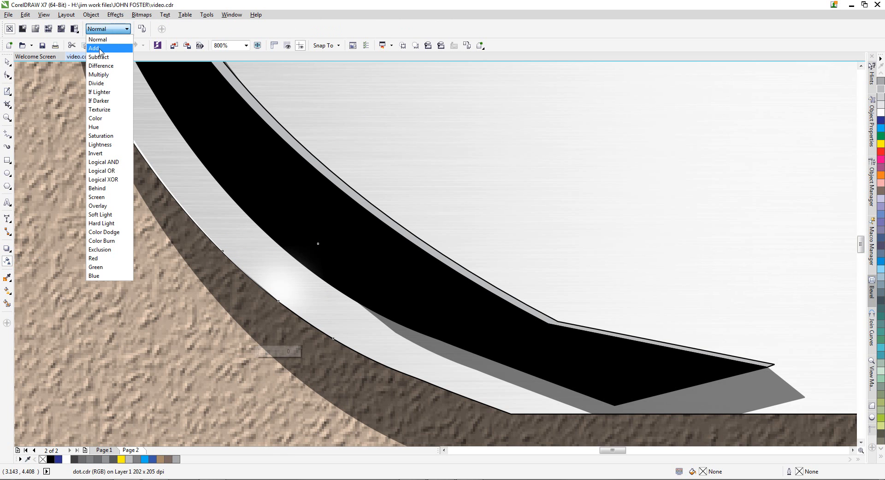
{"action": "left_click", "coordinate": [100, 48]}
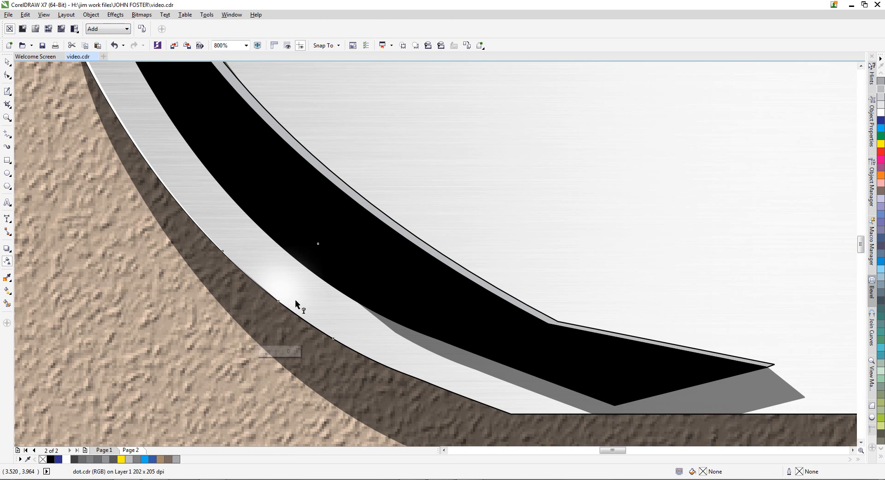
{"action": "left_click", "coordinate": [126, 29]}
{"action": "left_click", "coordinate": [94, 37]}
{"action": "left_click", "coordinate": [6, 63]}
Move the cropped glow farther up the lower-left petal's outer edge and rotate it to about 358.893° to match the curve
{"action": "scroll", "coordinate": [470, 302], "scroll_direction": "down", "scroll_amount": 3}
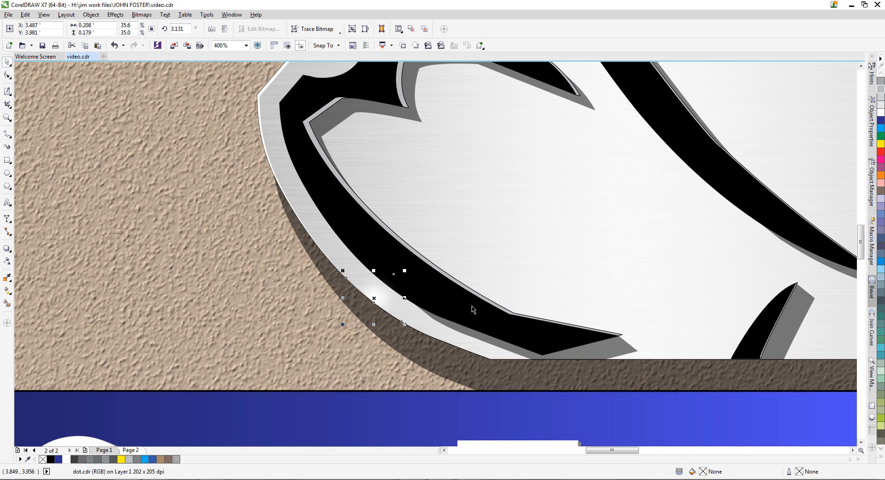
{"action": "left_click", "coordinate": [375, 293]}
{"action": "left_click_drag", "start_coordinate": [376, 293], "coordinate": [358, 272]}
{"action": "left_click", "coordinate": [357, 273]}
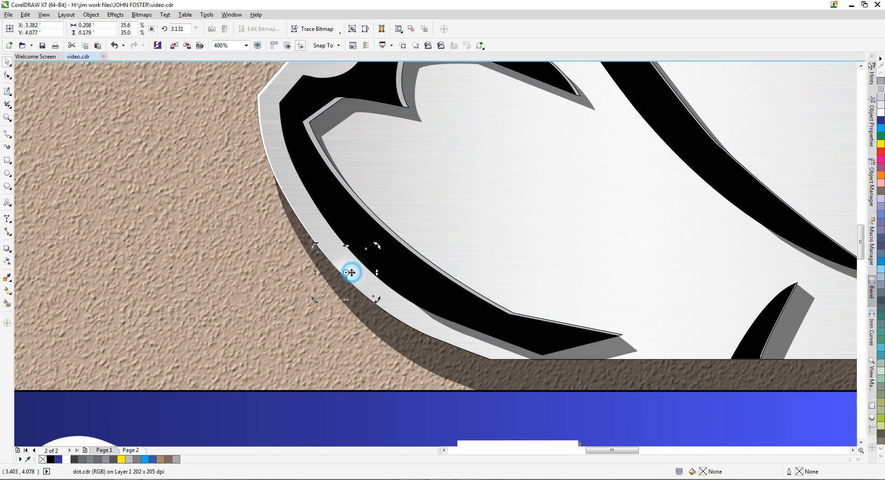
{"action": "scroll", "coordinate": [357, 273], "scroll_direction": "up", "scroll_amount": 2}
{"action": "scroll", "coordinate": [346, 272], "scroll_direction": "down", "scroll_amount": 1}
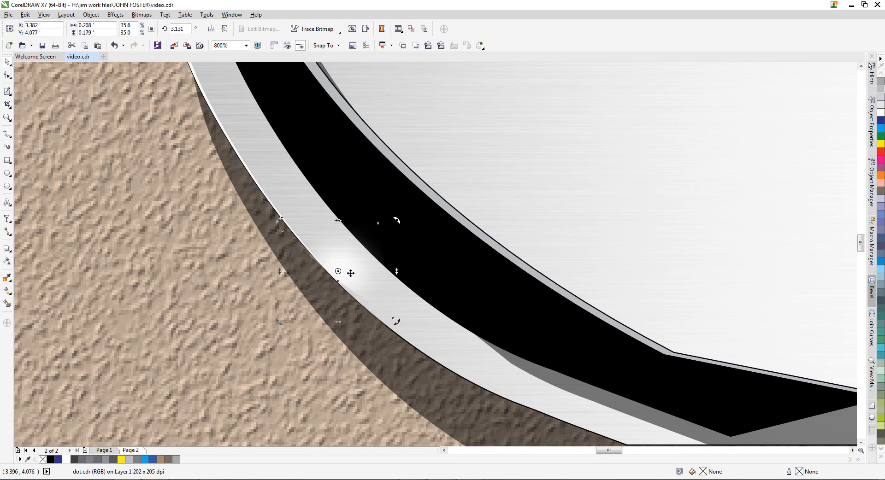
{"action": "left_click", "coordinate": [369, 285]}
{"action": "left_click", "coordinate": [361, 278]}
{"action": "left_click_drag", "start_coordinate": [395, 319], "coordinate": [392, 326]}
{"action": "scroll", "coordinate": [386, 316], "scroll_direction": "down", "scroll_amount": 2}
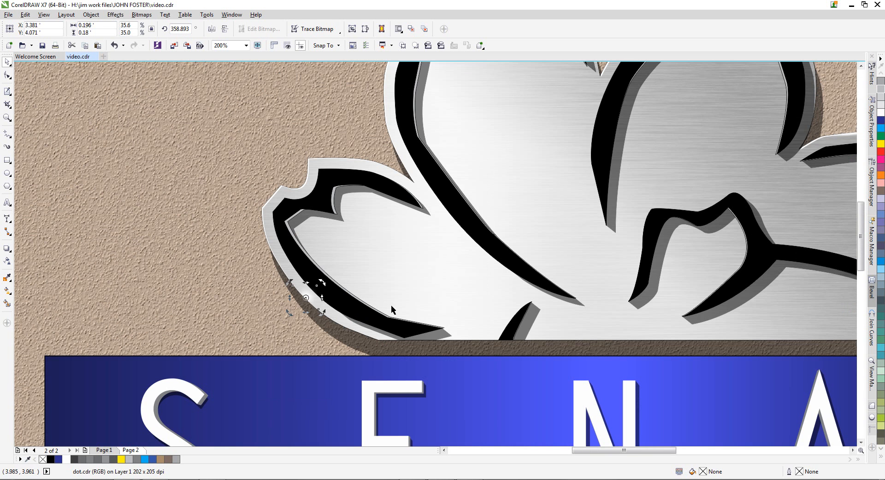
{"action": "key", "text": "Escape"}
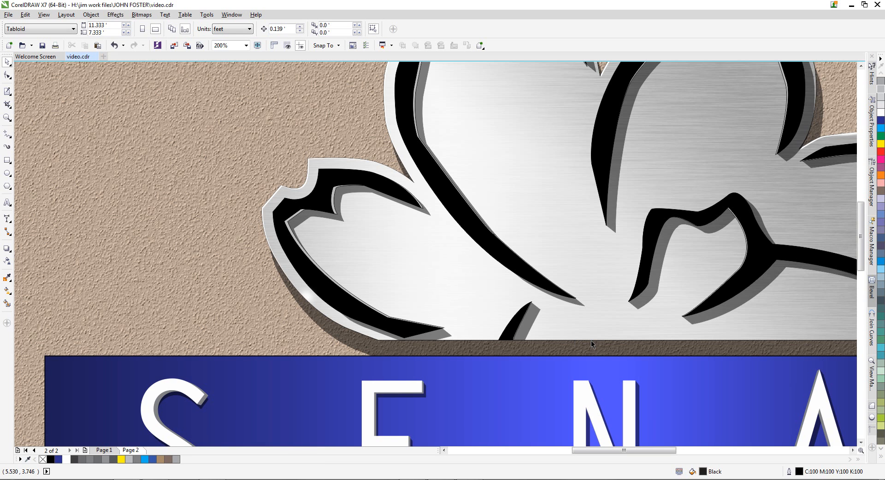
Examine the whole sign and the petal edge highlights, both in full view and close up
{"action": "scroll", "coordinate": [414, 199], "scroll_direction": "down", "scroll_amount": 3}
{"action": "left_click", "coordinate": [8, 117]}
{"action": "left_click_drag", "start_coordinate": [292, 131], "coordinate": [619, 344]}
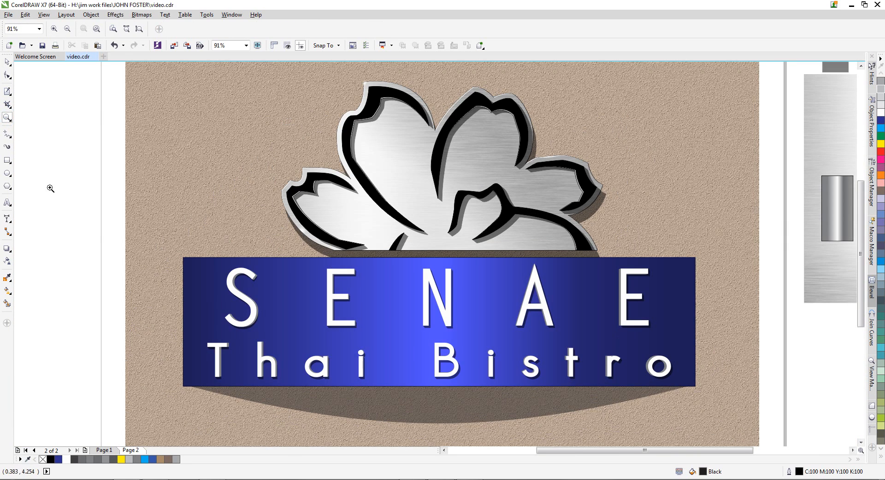
{"action": "left_click", "coordinate": [8, 61]}
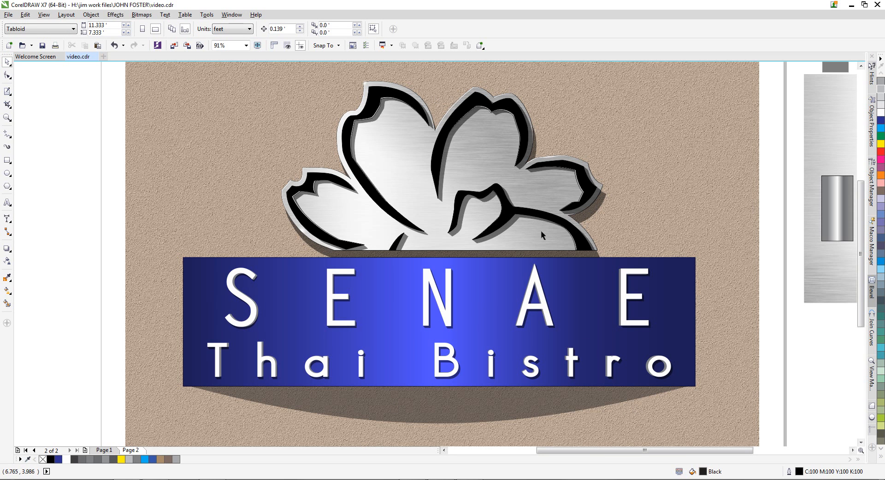
{"action": "scroll", "coordinate": [523, 94], "scroll_direction": "up", "scroll_amount": 4}
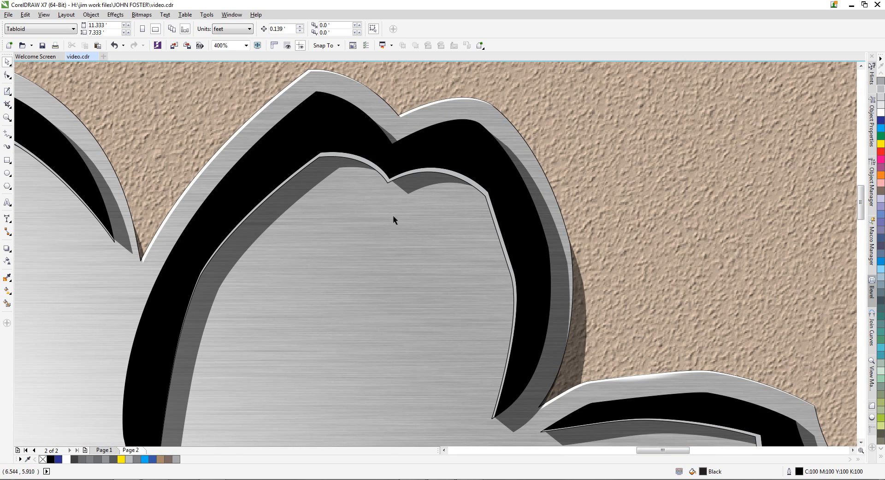
{"action": "scroll", "coordinate": [393, 214], "scroll_direction": "down", "scroll_amount": 2}
{"action": "scroll", "coordinate": [626, 214], "scroll_direction": "down", "scroll_amount": 4}
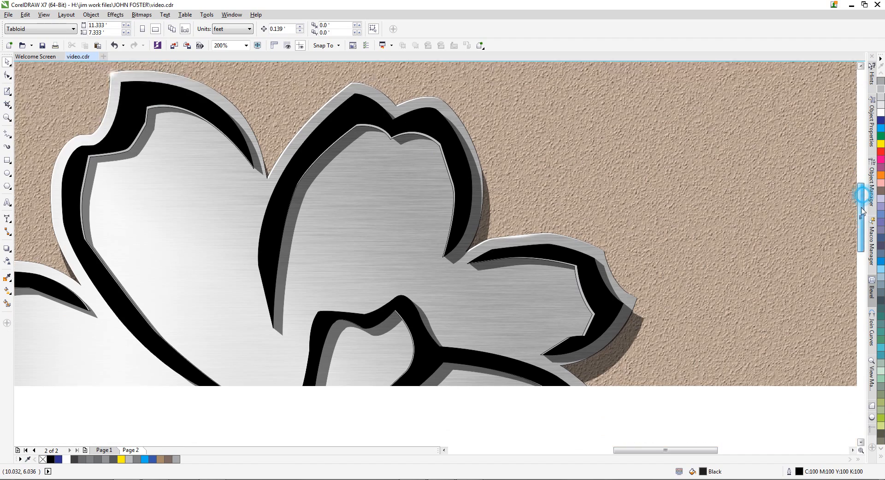
{"action": "scroll", "coordinate": [596, 238], "scroll_direction": "down", "scroll_amount": 1}
{"action": "scroll", "coordinate": [596, 239], "scroll_direction": "up", "scroll_amount": 2}
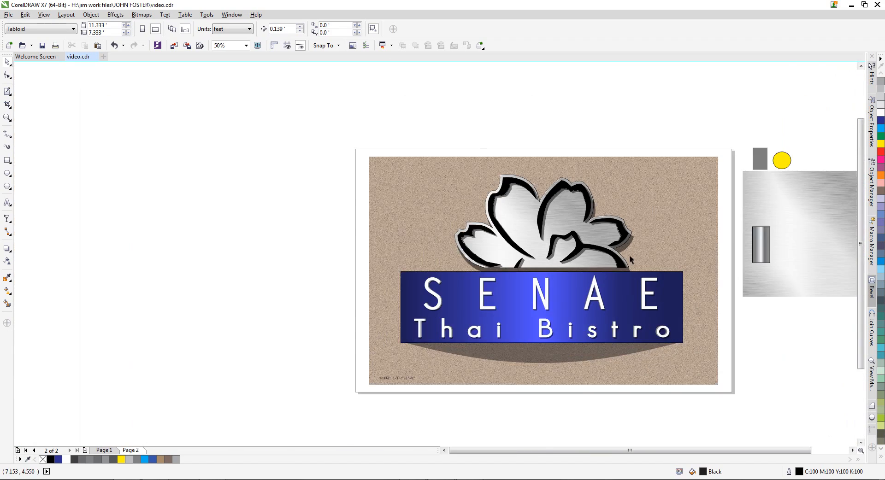
{"action": "left_click_drag", "start_coordinate": [861, 232], "coordinate": [863, 238]}
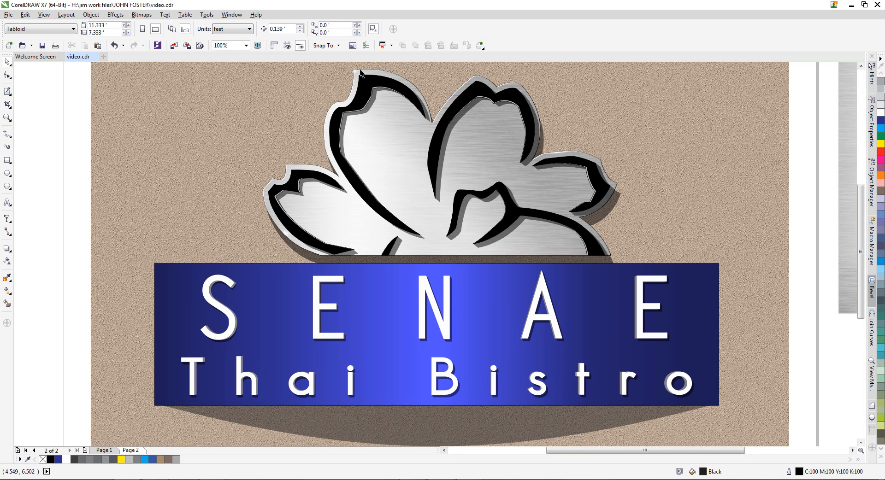
Copy the upper-left petal tip's glow onto the blue panel's upper edge above the letter N
{"action": "left_click", "coordinate": [354, 71]}
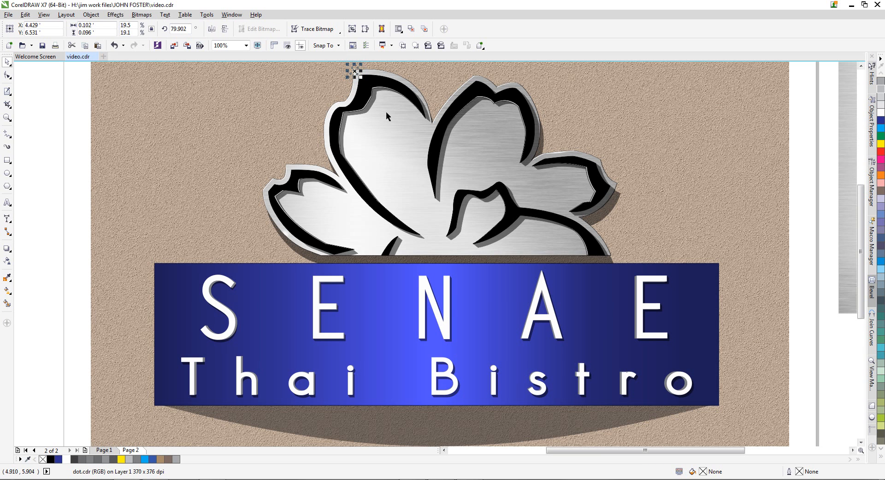
{"action": "left_click_drag", "start_coordinate": [419, 272], "coordinate": [425, 263]}
{"action": "scroll", "coordinate": [427, 262], "scroll_direction": "up", "scroll_amount": 2}
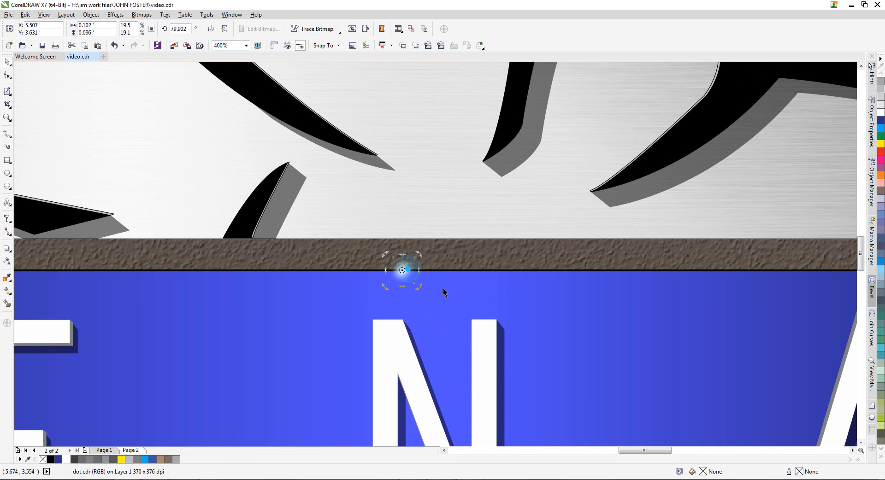
{"action": "left_click", "coordinate": [392, 286]}
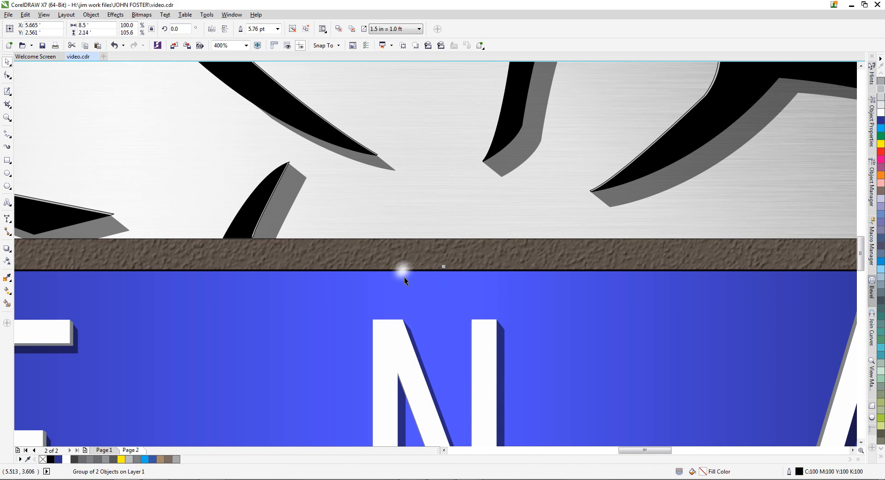
Stretch the copied glow into a flat highlight about 1.556' by 0.125' along the blue panel's upper edge above the letter N
{"action": "left_click_drag", "start_coordinate": [420, 288], "coordinate": [808, 283]}
{"action": "left_click", "coordinate": [414, 289]}
{"action": "left_click_drag", "start_coordinate": [643, 283], "coordinate": [465, 278]}
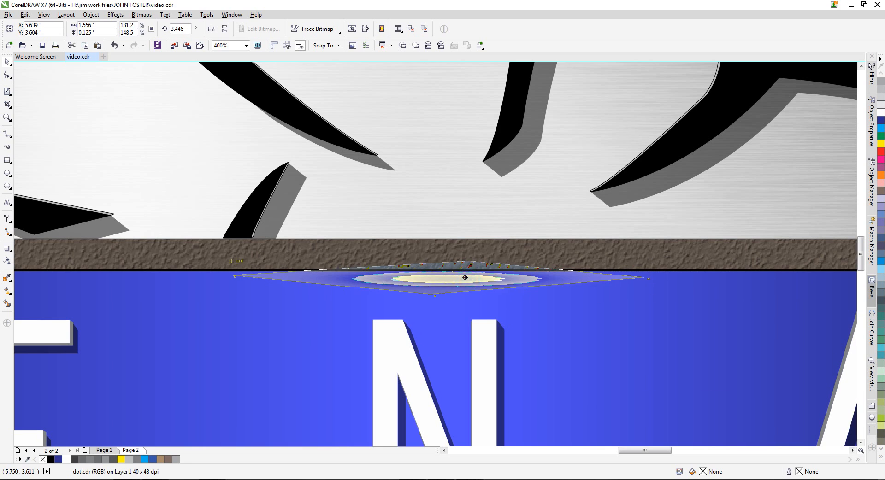
Widen the upper-edge glow to about 3.361' and center it horizontally on the blue panel
{"action": "scroll", "coordinate": [584, 311], "scroll_direction": "down", "scroll_amount": 5}
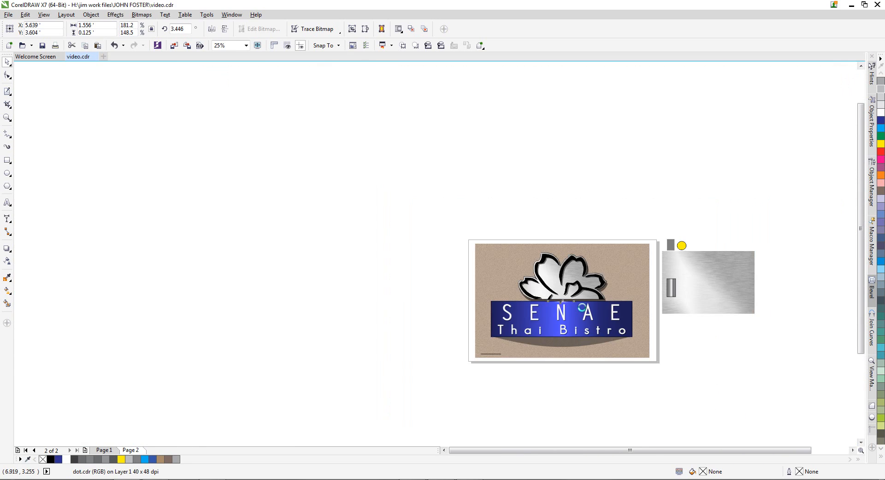
{"action": "scroll", "coordinate": [584, 312], "scroll_direction": "up", "scroll_amount": 3}
{"action": "left_click", "coordinate": [451, 260]}
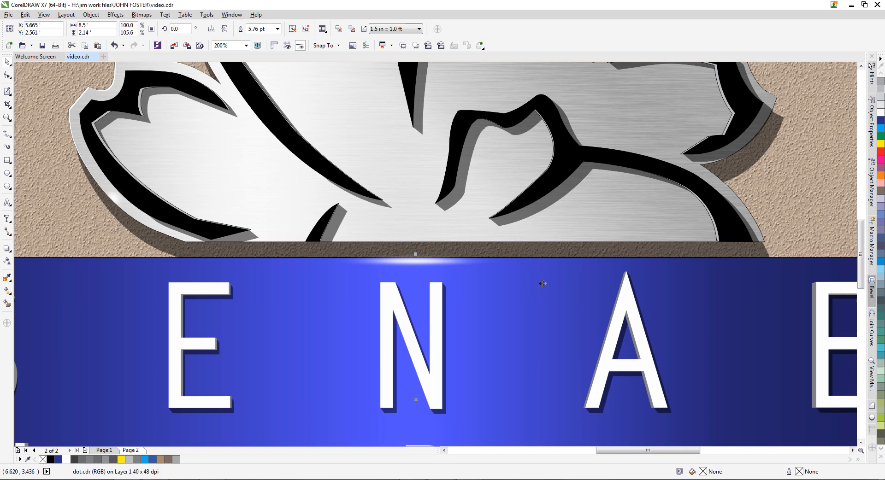
{"action": "left_click", "coordinate": [457, 261], "text": "ctrl"}
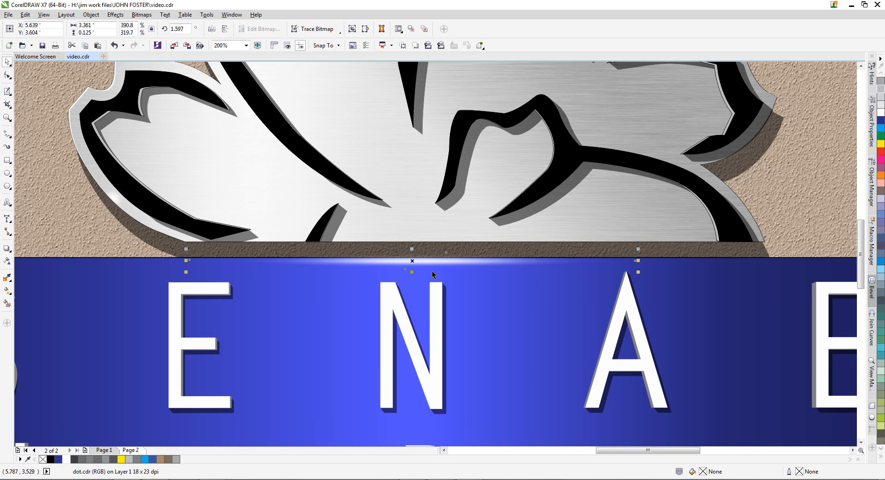
{"action": "left_click", "coordinate": [494, 306], "text": "shift"}
{"action": "scroll", "coordinate": [487, 309], "scroll_direction": "down", "scroll_amount": 1}
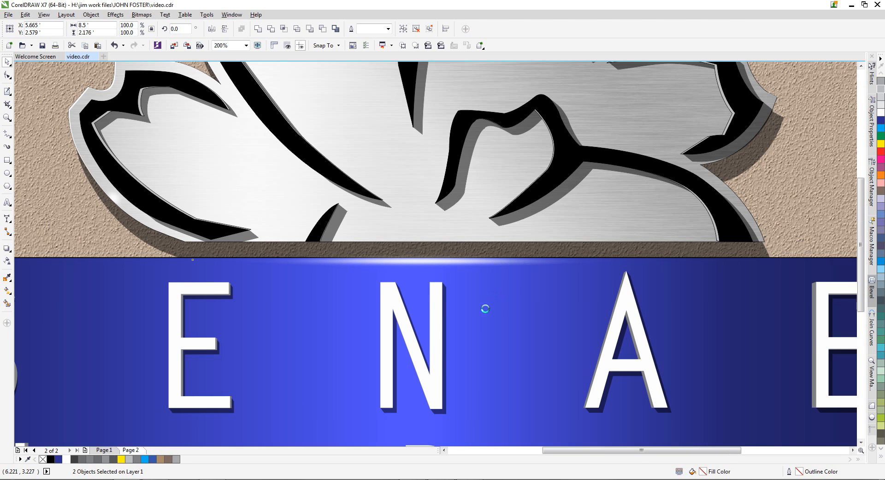
Duplicate the upper-edge glow and align the copy with the blue panel's lower edge below the letter B
{"action": "left_click", "coordinate": [480, 425]}
{"action": "left_click", "coordinate": [678, 257]}
{"action": "left_click", "coordinate": [490, 288]}
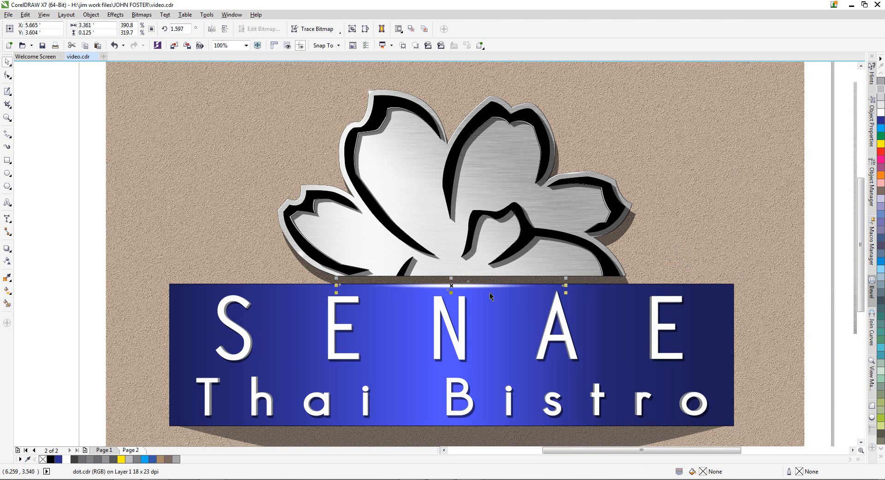
{"action": "left_click", "coordinate": [479, 417], "text": "shift"}
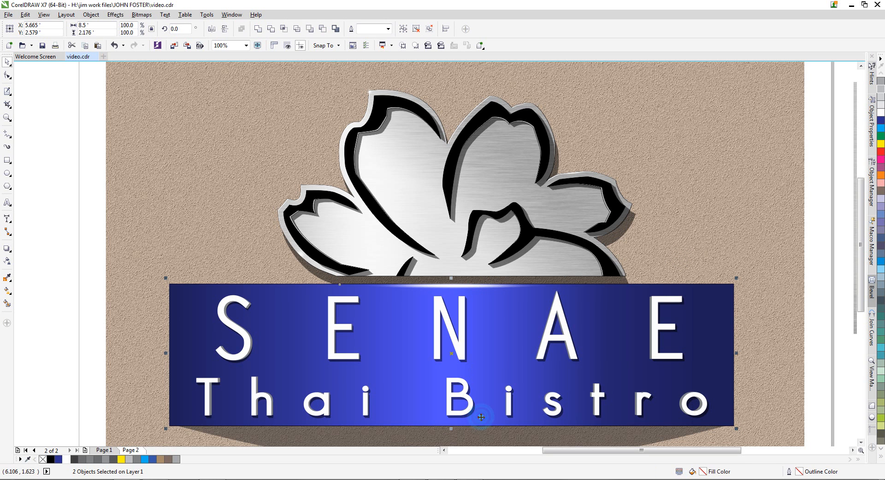
{"action": "key", "text": "b"}
{"action": "left_click", "coordinate": [532, 441]}
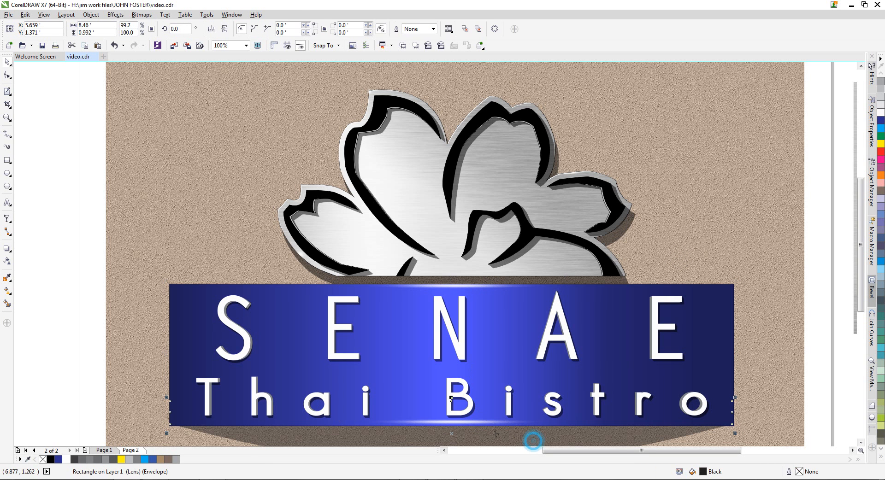
{"action": "scroll", "coordinate": [463, 424], "scroll_direction": "up", "scroll_amount": 4}
{"action": "left_click", "coordinate": [463, 423]}
{"action": "left_click_drag", "start_coordinate": [456, 418], "coordinate": [462, 423]}
{"action": "scroll", "coordinate": [471, 426], "scroll_direction": "down", "scroll_amount": 1}
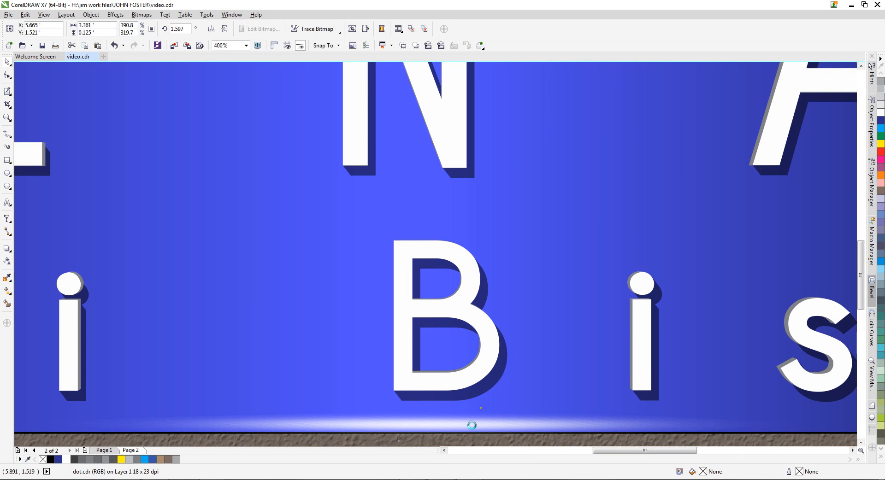
{"action": "scroll", "coordinate": [472, 425], "scroll_direction": "down", "scroll_amount": 1}
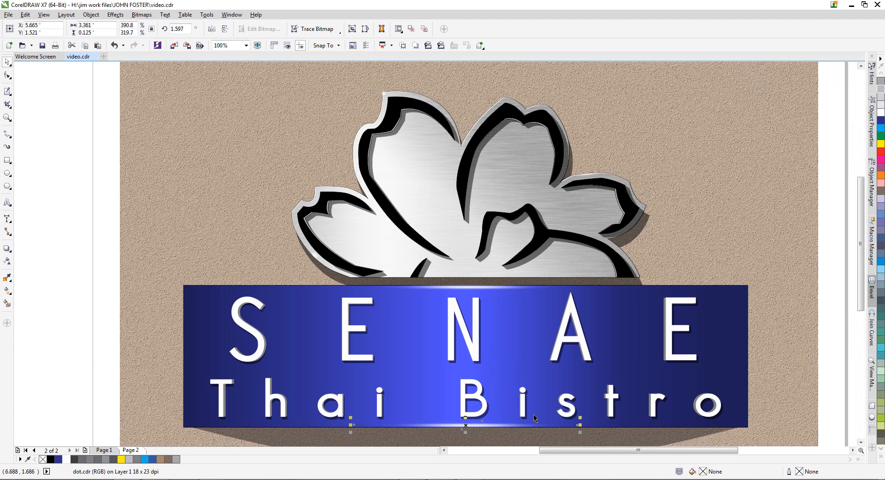
Apply a uniform transparency of 50 to both the upper and lower panel glows
{"action": "left_click", "coordinate": [489, 290], "text": "shift"}
{"action": "left_click", "coordinate": [7, 261]}
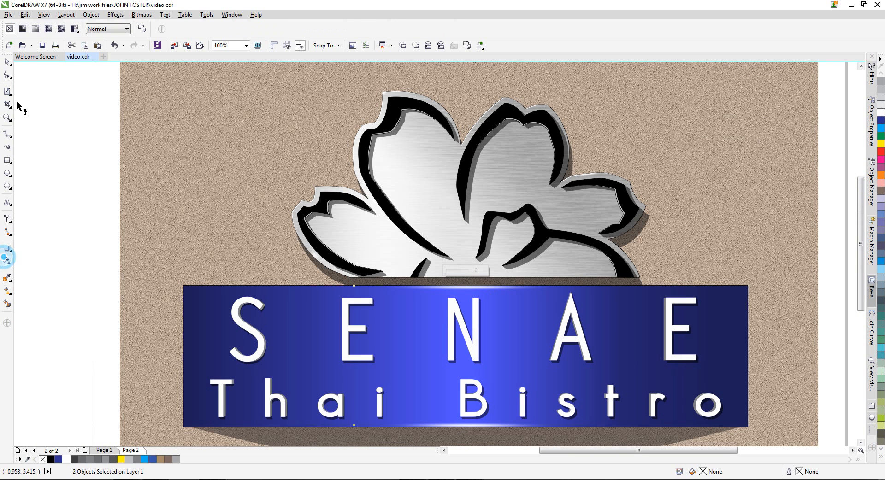
{"action": "left_click", "coordinate": [22, 28]}
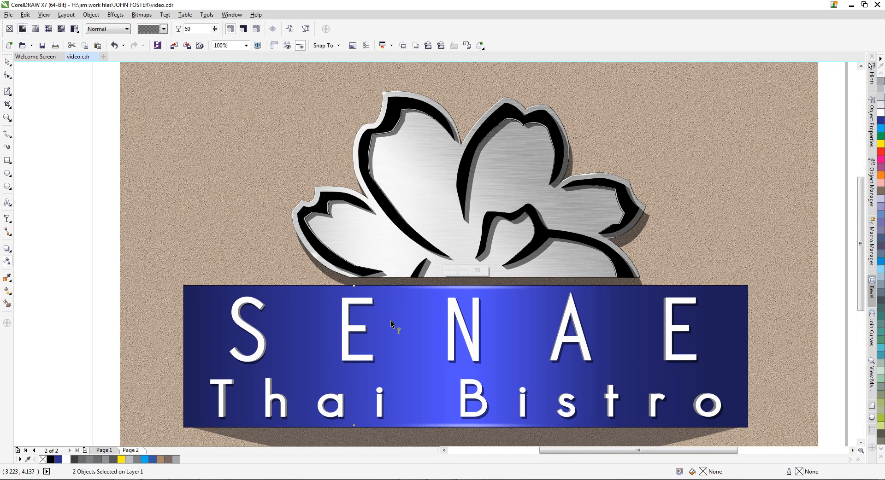
{"action": "left_click", "coordinate": [7, 61]}
{"action": "left_click", "coordinate": [81, 114]}
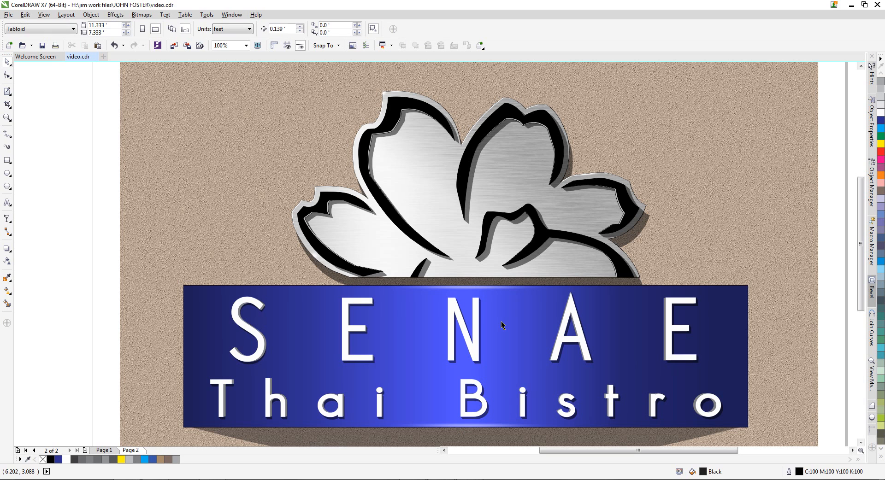
Try changing the stacking order of both panel glows relative to the blue panel and undo the attempt
{"action": "left_click", "coordinate": [494, 286]}
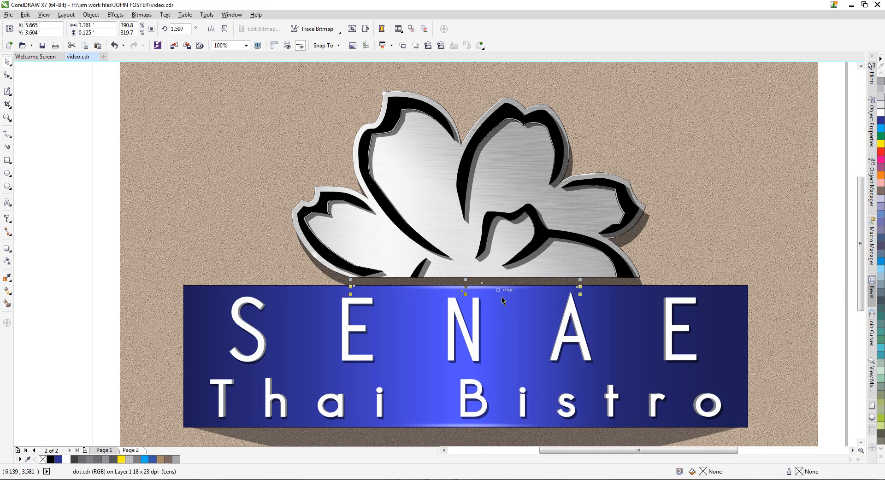
{"action": "left_click", "coordinate": [499, 424], "text": "shift"}
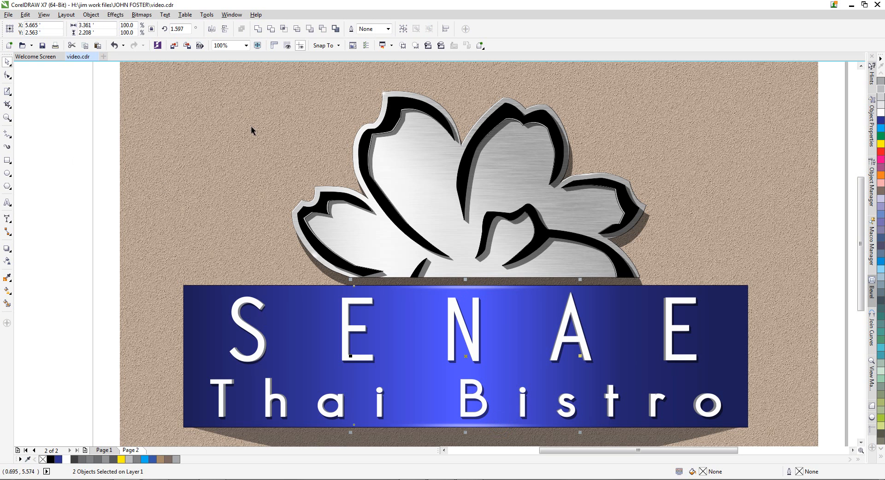
{"action": "left_click", "coordinate": [415, 46]}
{"action": "left_click", "coordinate": [537, 308]}
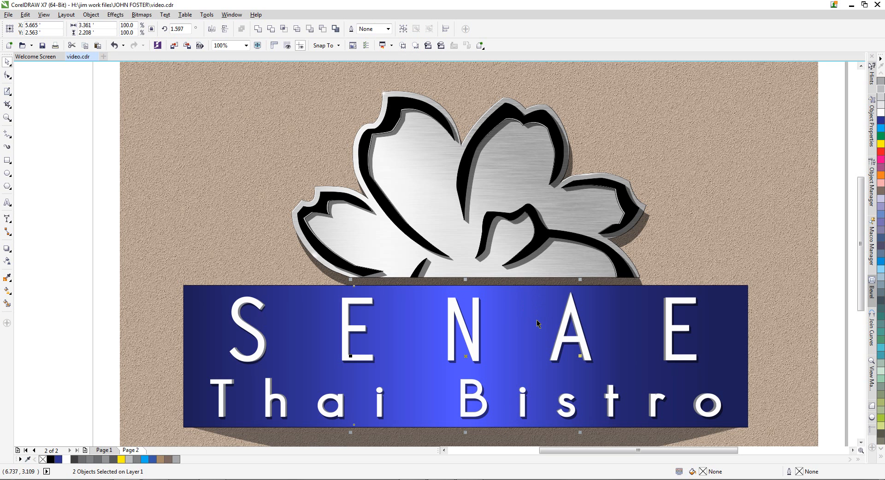
{"action": "key", "text": "ctrl+z"}
{"action": "left_click_drag", "start_coordinate": [205, 299], "coordinate": [235, 262]}
{"action": "key", "text": "ctrl+z"}
{"action": "left_click", "coordinate": [214, 291]}
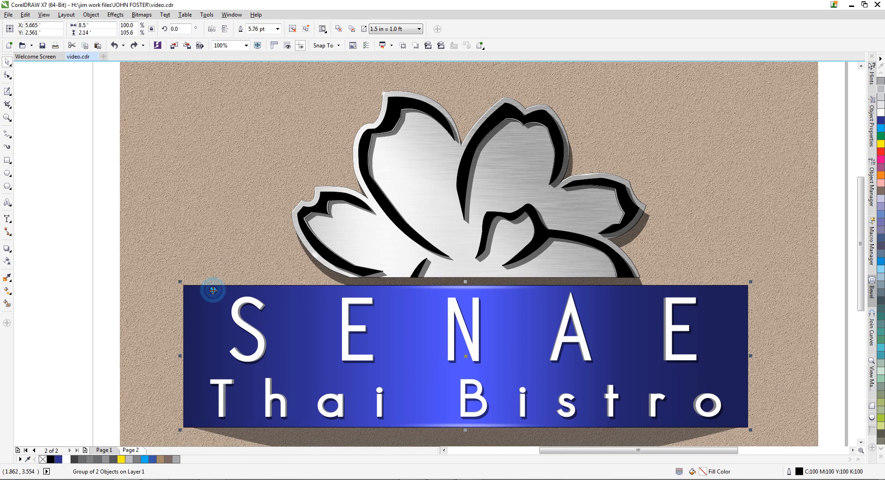
Reselect the upper and lower glows and try the stacking order change against the blue panel once more
{"action": "left_click", "coordinate": [184, 251]}
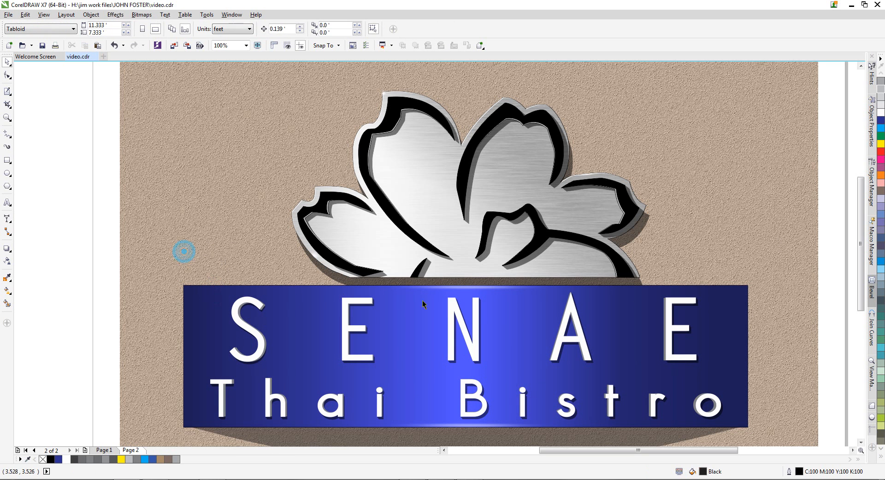
{"action": "left_click", "coordinate": [480, 292]}
{"action": "left_click", "coordinate": [489, 424], "text": "shift"}
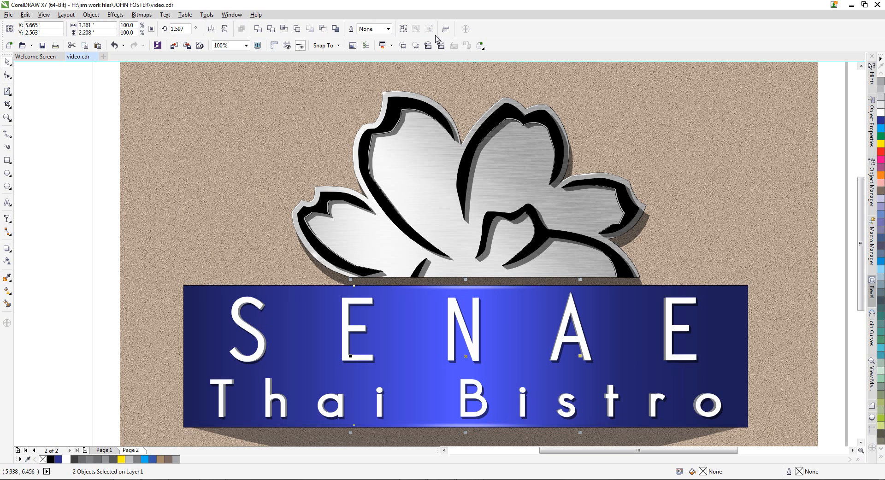
{"action": "left_click", "coordinate": [416, 43]}
{"action": "left_click", "coordinate": [599, 292]}
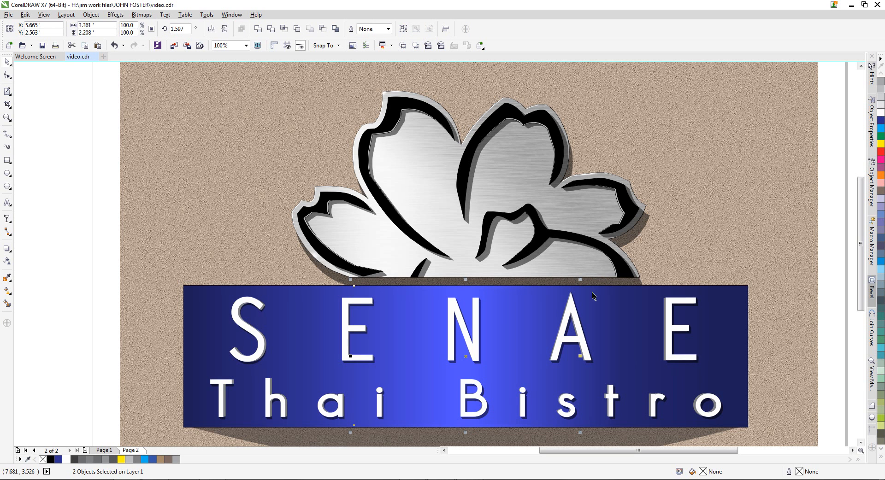
Try the Add merge mode on both panel glows' transparency and inspect the edges close up
{"action": "left_click", "coordinate": [7, 261]}
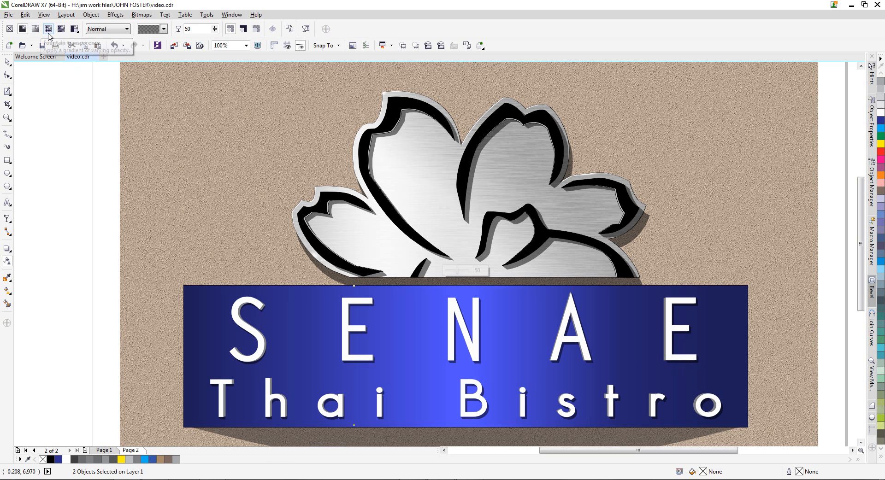
{"action": "left_click", "coordinate": [128, 30]}
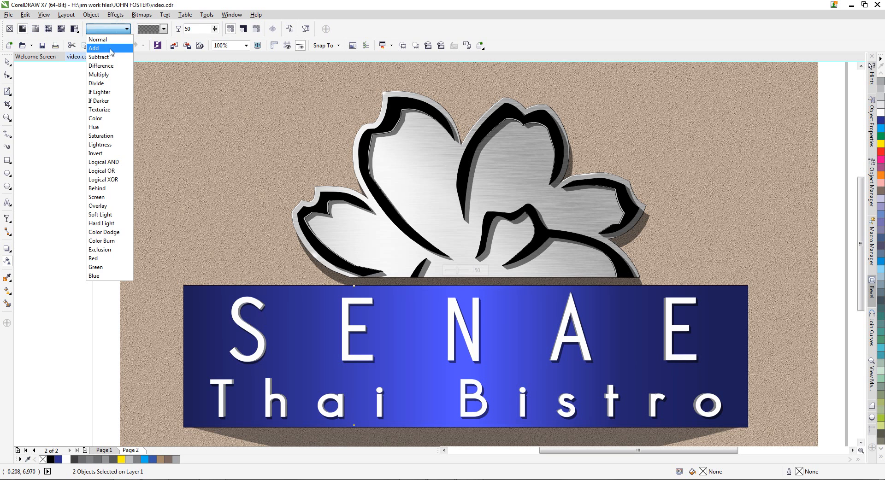
{"action": "left_click", "coordinate": [99, 47]}
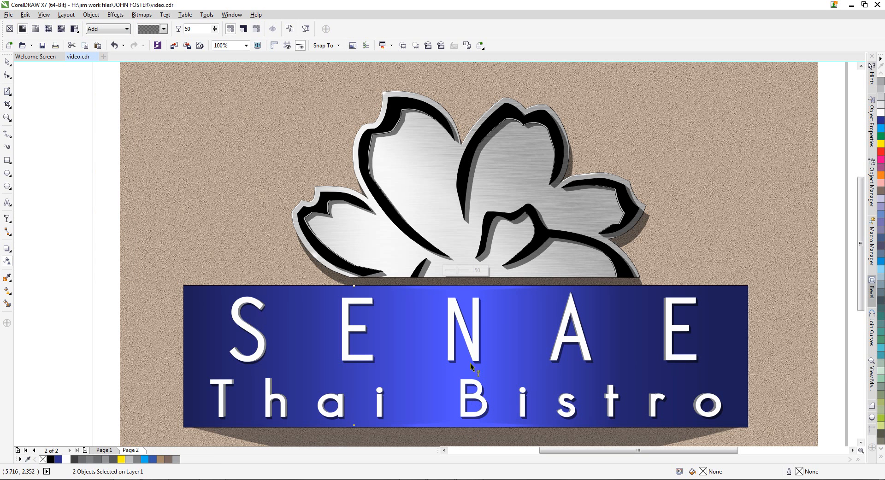
{"action": "left_click", "coordinate": [8, 60]}
{"action": "scroll", "coordinate": [493, 295], "scroll_direction": "up", "scroll_amount": 5}
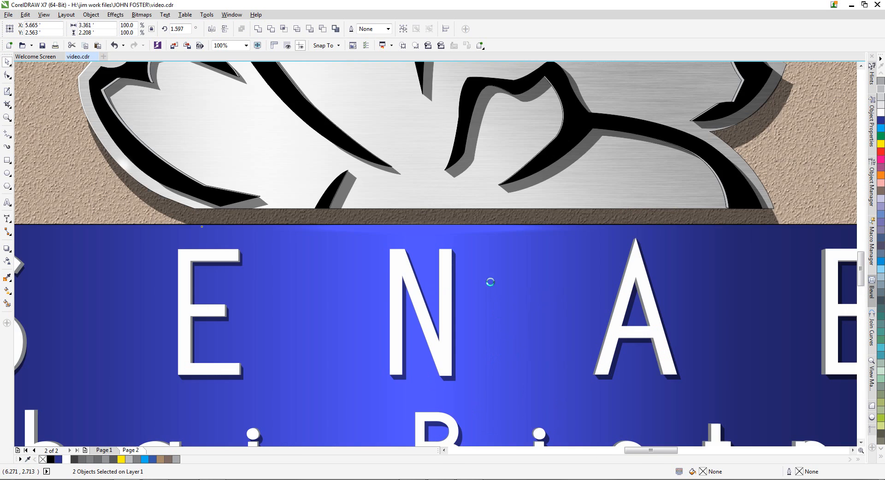
{"action": "scroll", "coordinate": [459, 142], "scroll_direction": "down", "scroll_amount": 5}
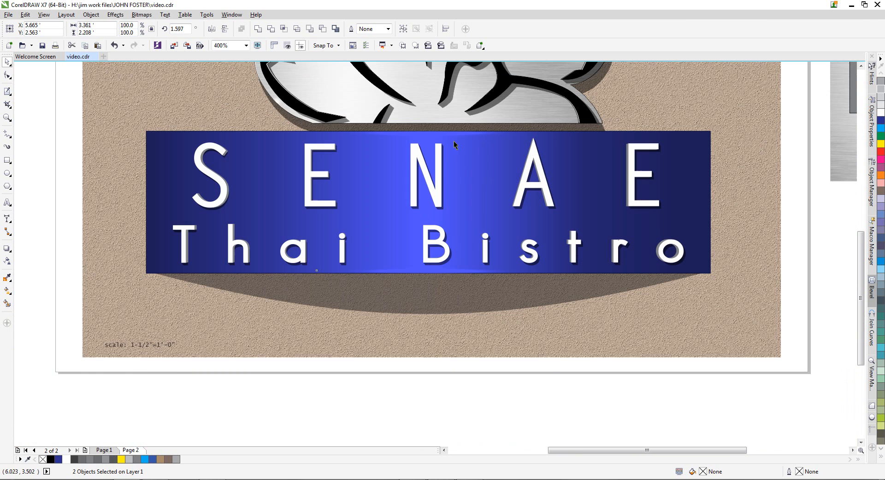
Try a transparency value of 0 on both Add-mode glows, and undo the transparency and merge mode changes
{"action": "left_click", "coordinate": [7, 260]}
{"action": "type", "text": "12"}
{"action": "key", "text": "Return"}
{"action": "left_click_drag", "start_coordinate": [214, 30], "coordinate": [207, 30]}
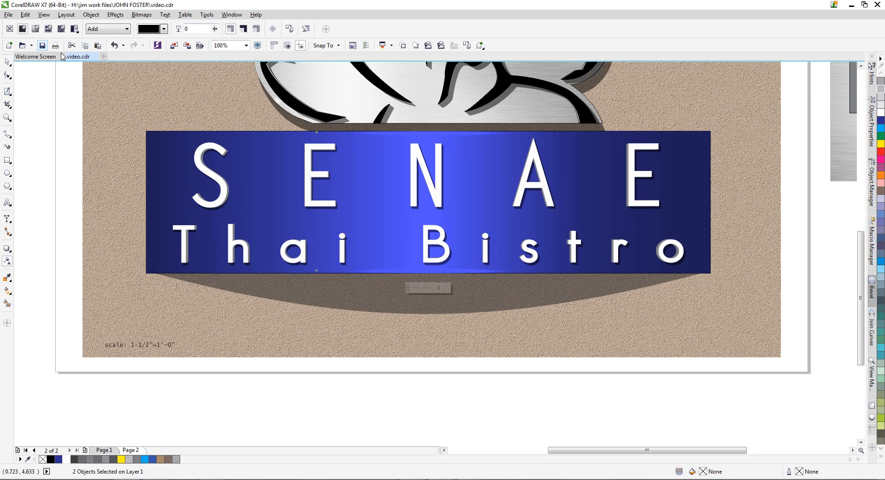
{"action": "left_click", "coordinate": [7, 62]}
{"action": "key", "text": "ctrl+z"}
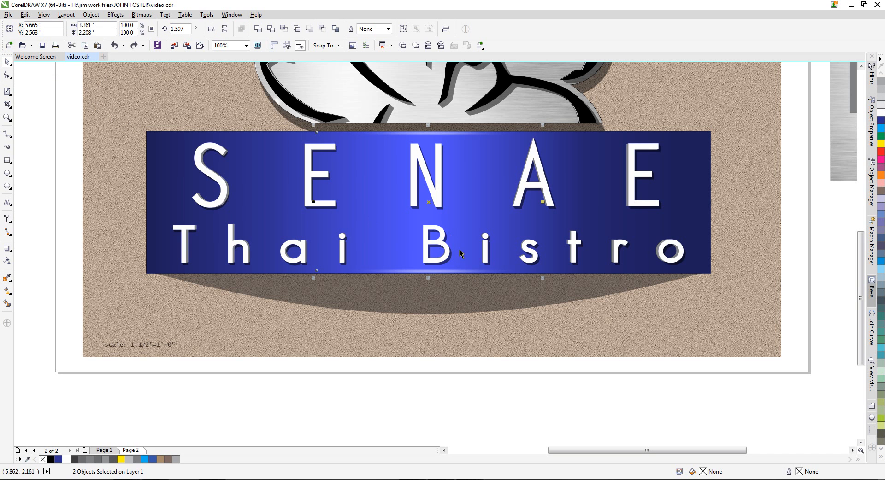
Select the fountain-filled rectangle beneath the blue panel overlay and try a light gray on the left end of its gradient
{"action": "left_click_drag", "start_coordinate": [860, 275], "coordinate": [861, 266]}
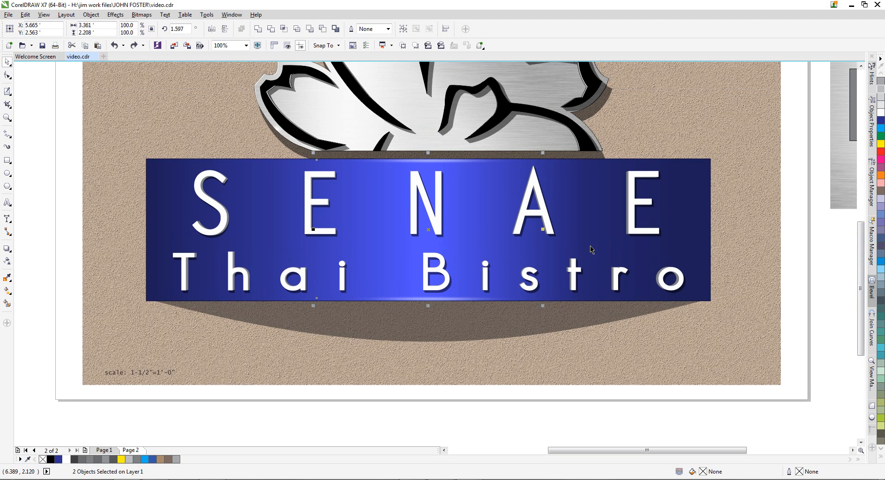
{"action": "left_click_drag", "start_coordinate": [861, 241], "coordinate": [861, 232]}
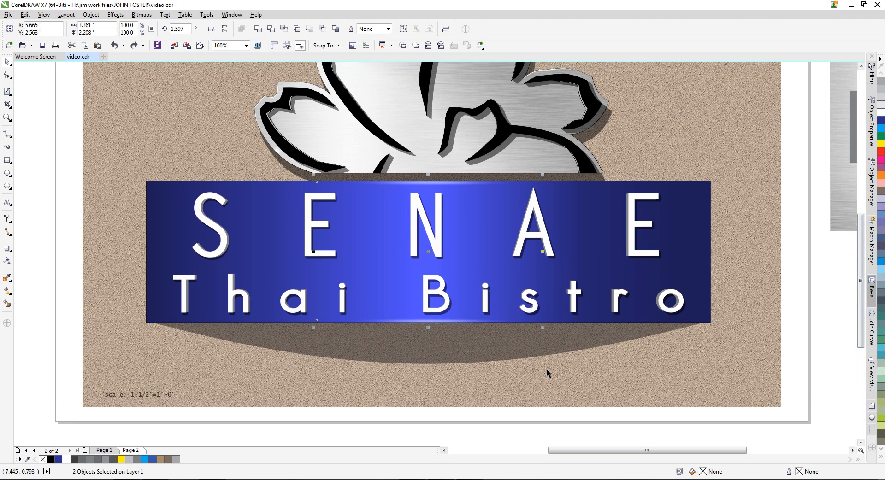
{"action": "left_click", "coordinate": [682, 331]}
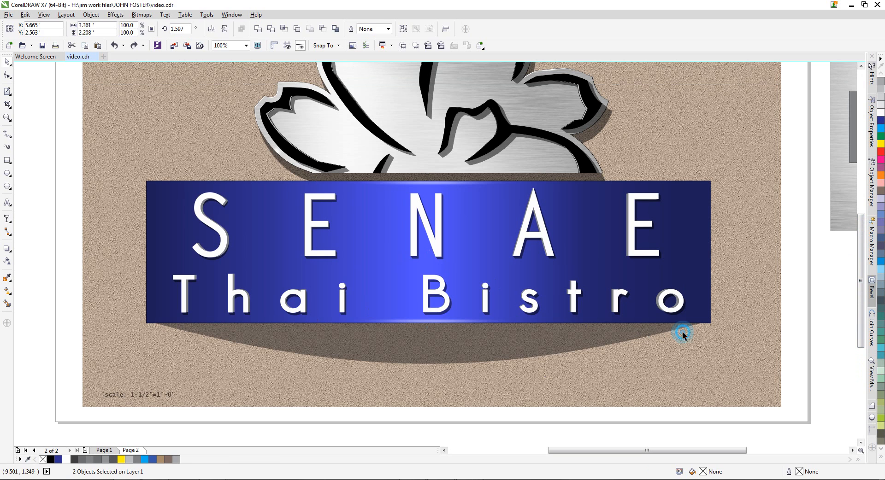
{"action": "left_click", "coordinate": [417, 323]}
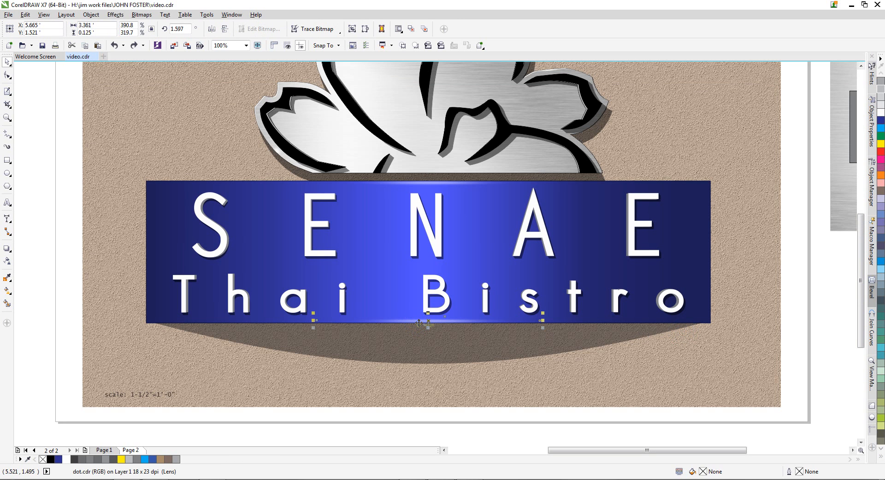
{"action": "left_click", "coordinate": [162, 199]}
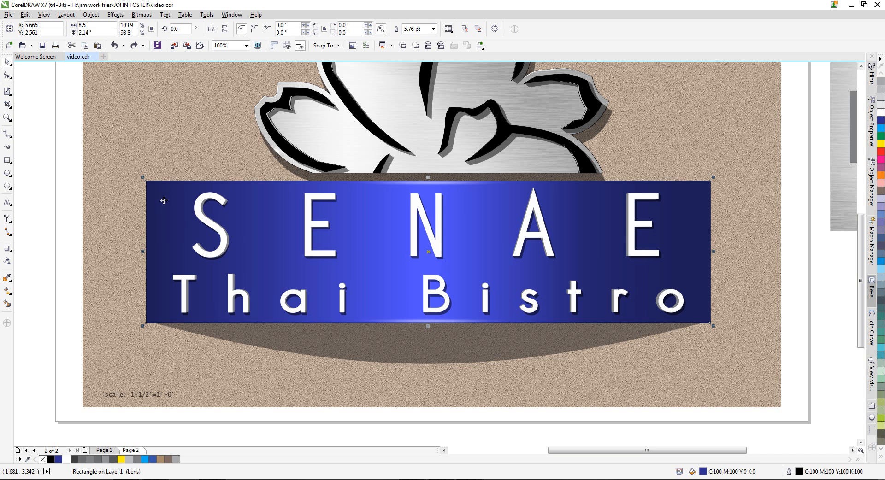
{"action": "left_click", "coordinate": [164, 201]}
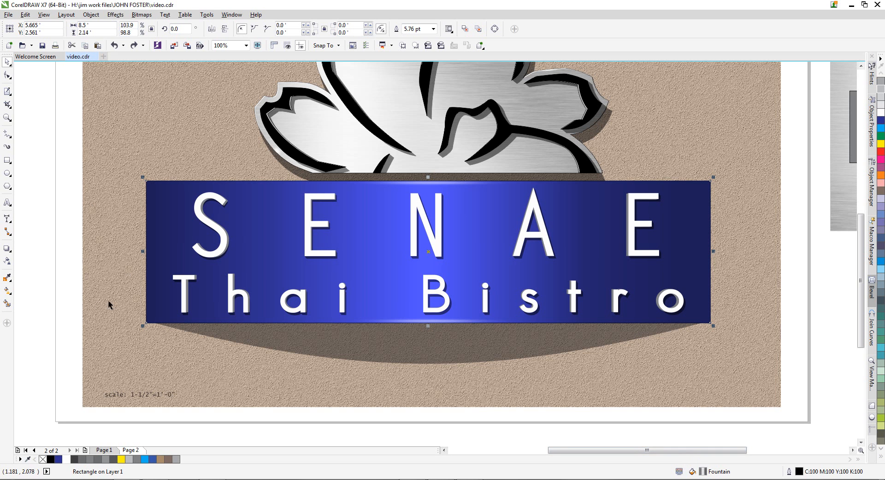
{"action": "left_click", "coordinate": [8, 290]}
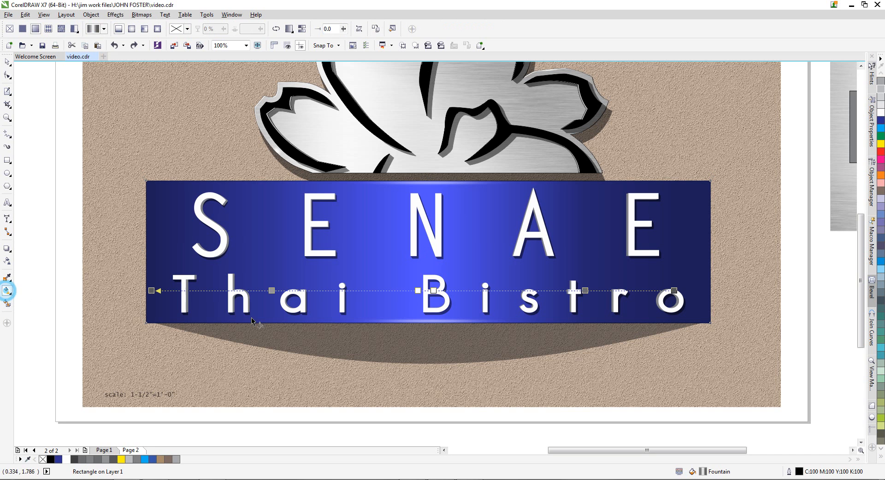
{"action": "left_click", "coordinate": [151, 290]}
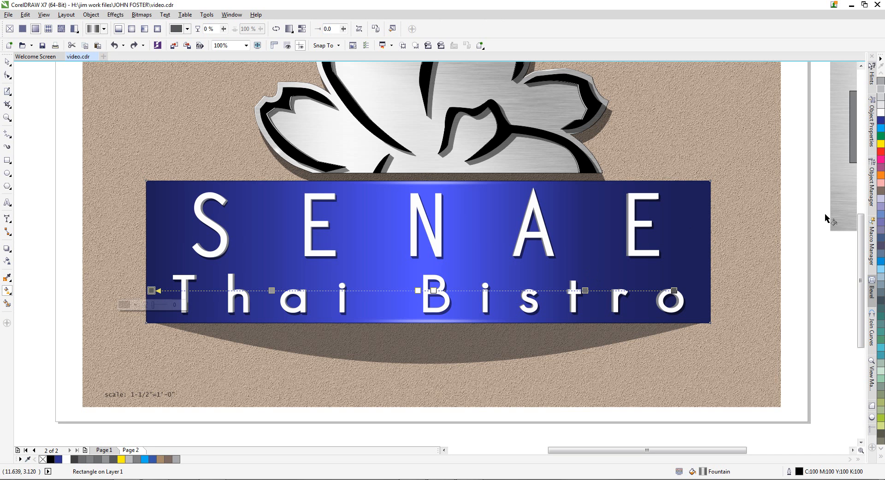
{"action": "left_click", "coordinate": [880, 458]}
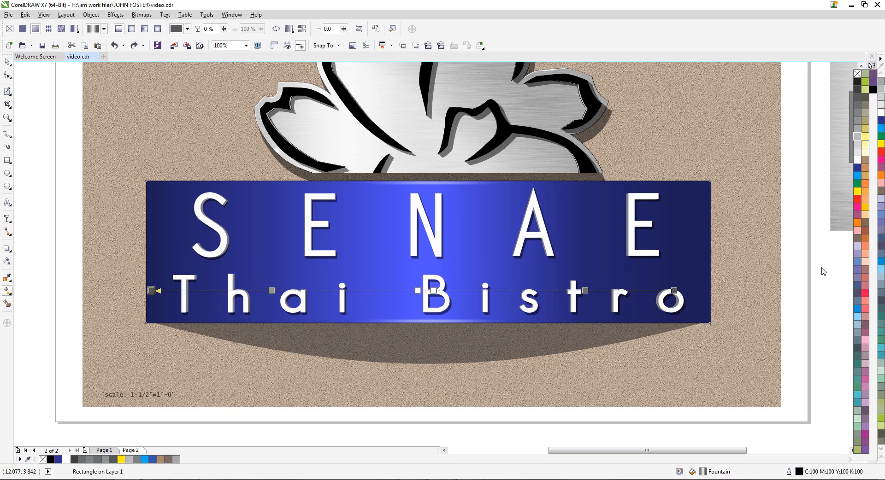
{"action": "left_click", "coordinate": [858, 133]}
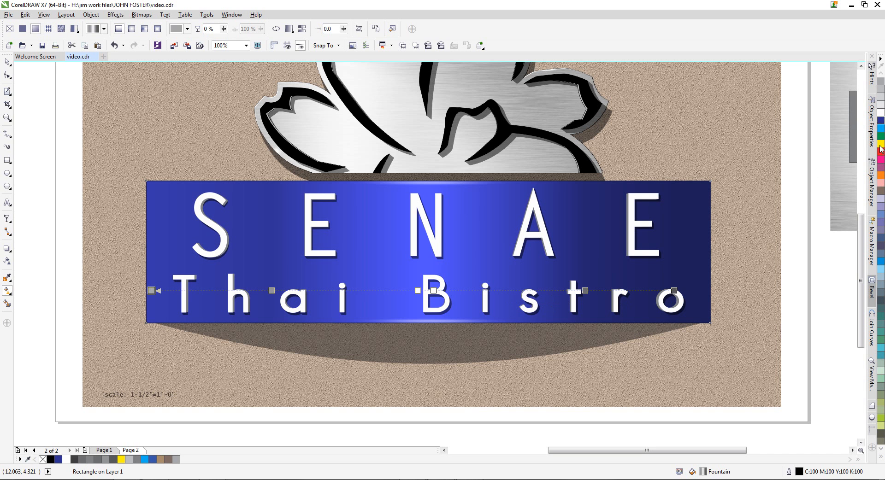
Try progressively darker grays on the left end of the panel rectangle's gradient and undo the gradient color changes
{"action": "left_click", "coordinate": [880, 459]}
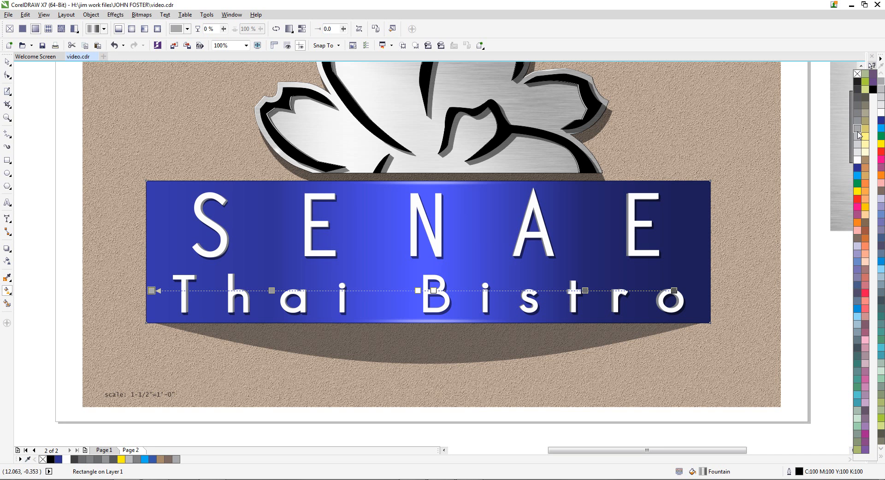
{"action": "left_click", "coordinate": [859, 126]}
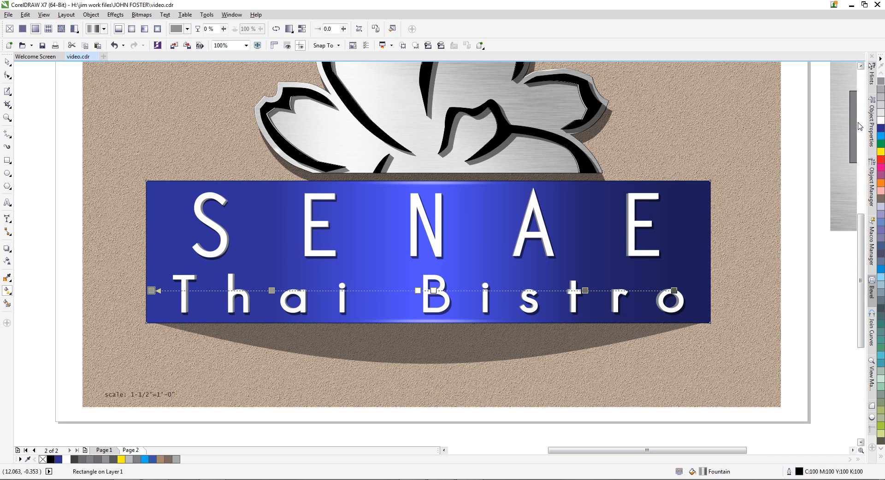
{"action": "left_click", "coordinate": [880, 458]}
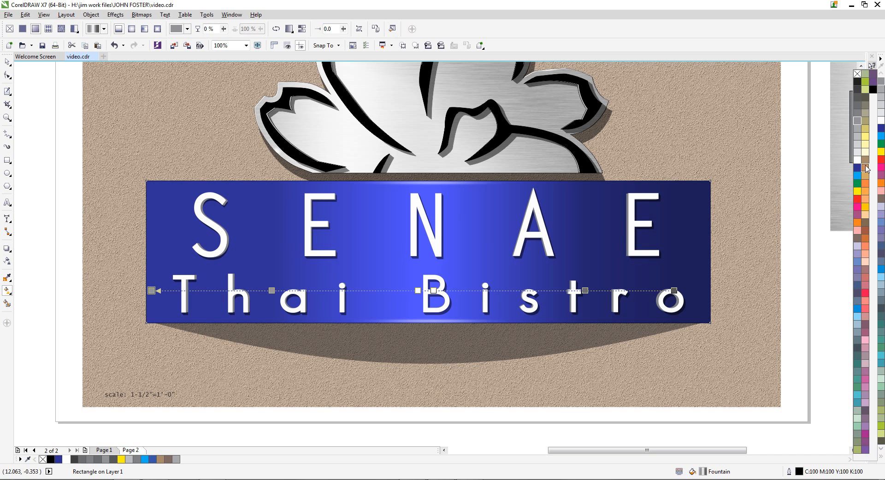
{"action": "left_click", "coordinate": [856, 111]}
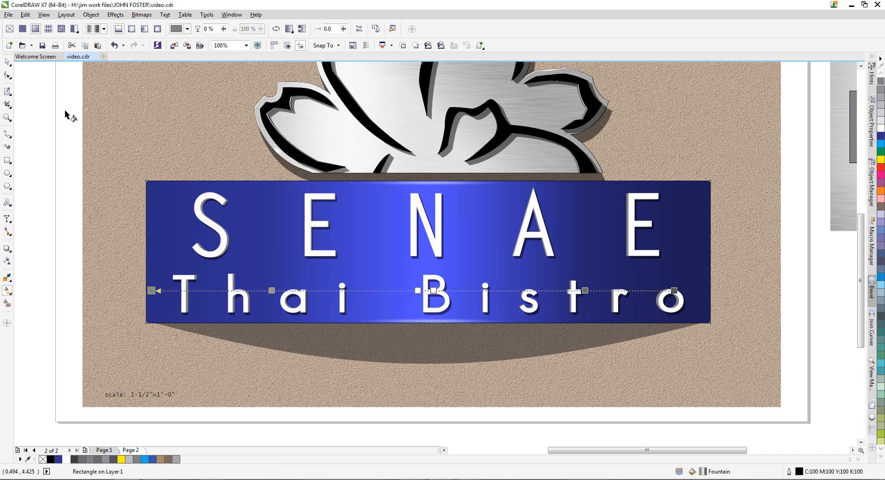
{"action": "left_click", "coordinate": [8, 62]}
{"action": "scroll", "coordinate": [569, 339], "scroll_direction": "down", "scroll_amount": 2}
{"action": "scroll", "coordinate": [594, 316], "scroll_direction": "up", "scroll_amount": 1}
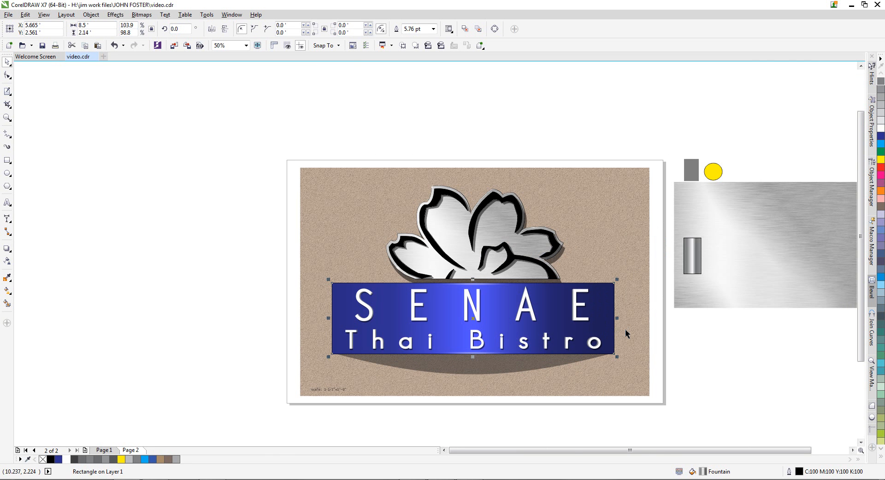
{"action": "scroll", "coordinate": [625, 334], "scroll_direction": "up", "scroll_amount": 1}
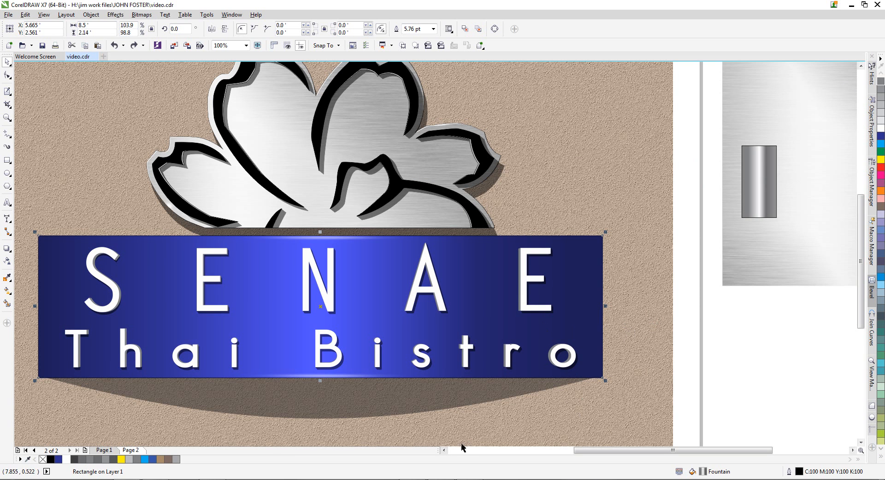
Select the curved shadow below the panel together with the flower's shadow and fill both with C100 M100 Y100 K100 black
{"action": "left_click", "coordinate": [444, 450]}
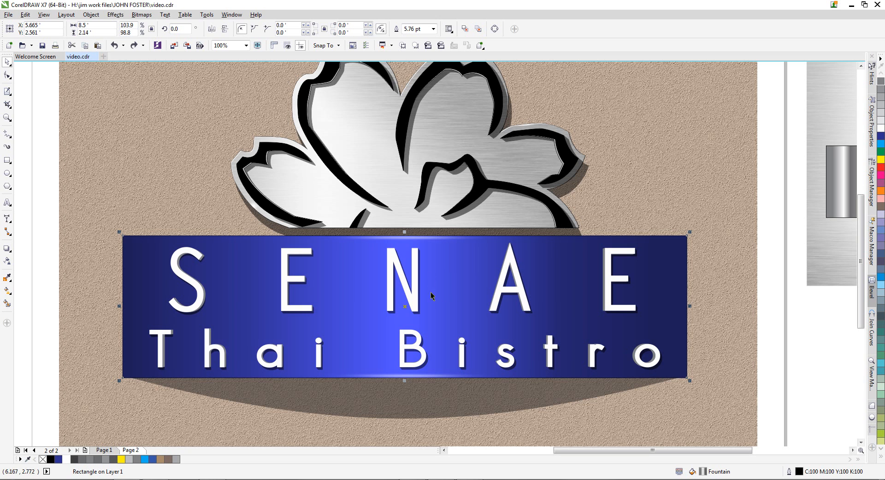
{"action": "left_click_drag", "start_coordinate": [859, 259], "coordinate": [812, 248]}
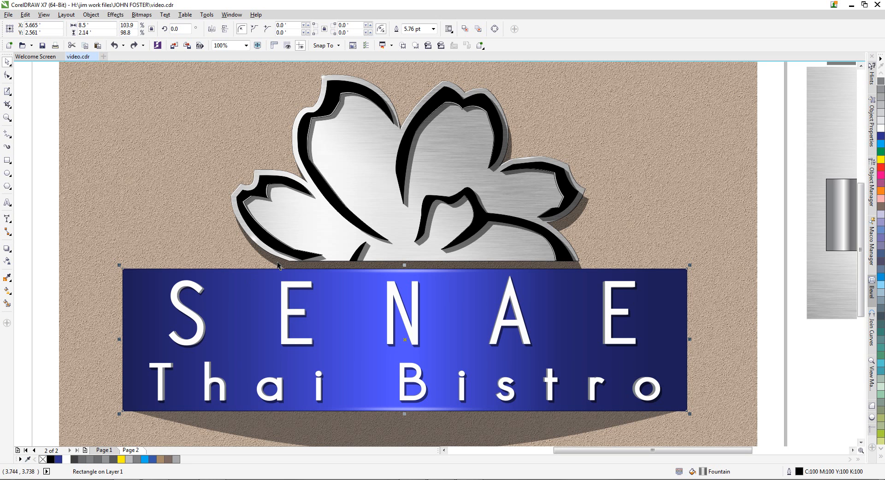
{"action": "scroll", "coordinate": [571, 180], "scroll_direction": "down", "scroll_amount": 2}
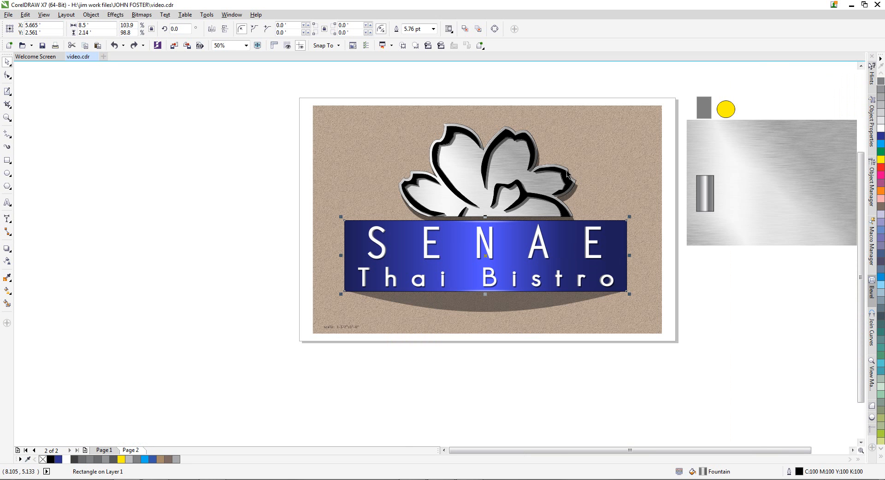
{"action": "left_click", "coordinate": [535, 302]}
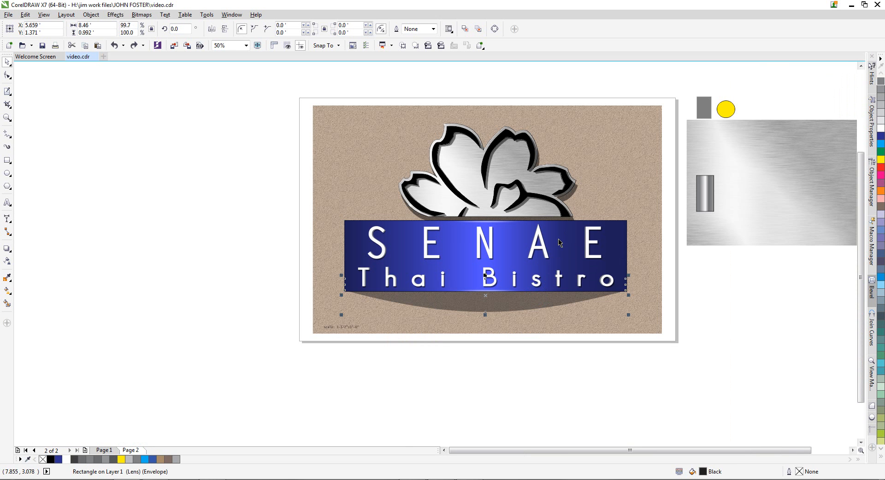
{"action": "scroll", "coordinate": [576, 207], "scroll_direction": "up", "scroll_amount": 2}
{"action": "left_click", "coordinate": [562, 230], "text": "shift"}
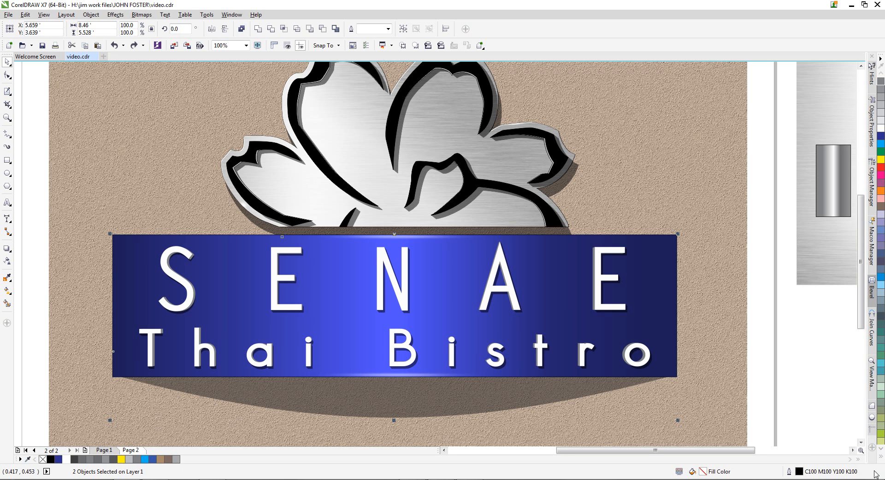
{"action": "left_click", "coordinate": [881, 456]}
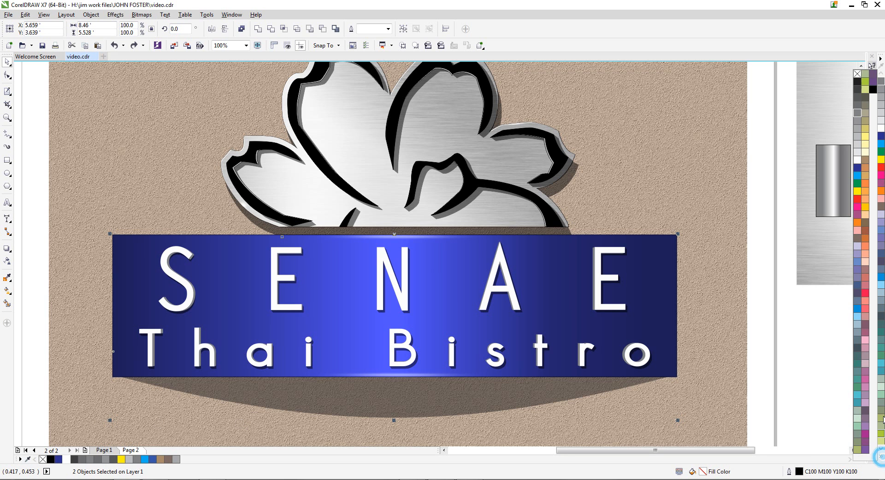
{"action": "left_click", "coordinate": [872, 89]}
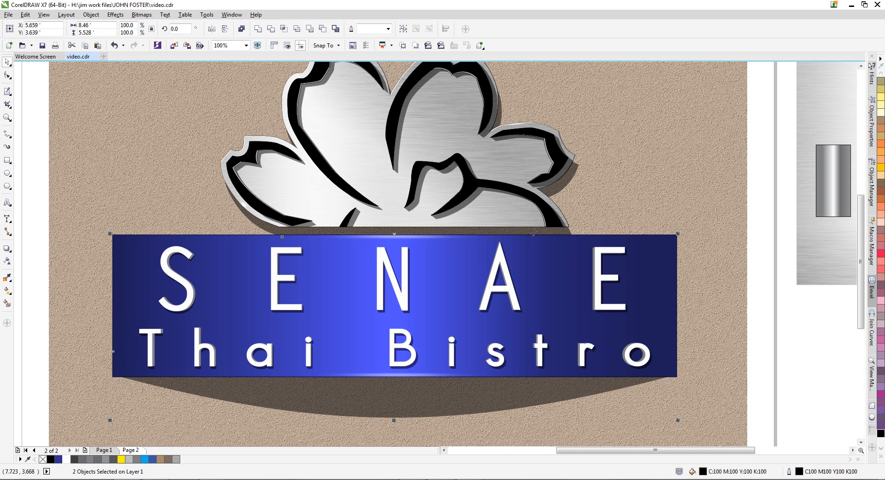
Set the uniform transparency of the panel and flower shadows to about 47 and deselect them
{"action": "left_click", "coordinate": [7, 261]}
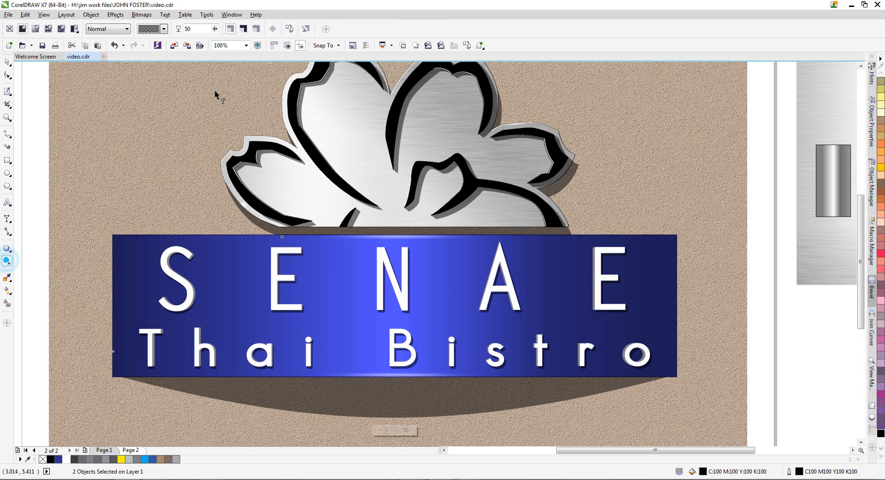
{"action": "left_click_drag", "start_coordinate": [215, 29], "coordinate": [207, 29]}
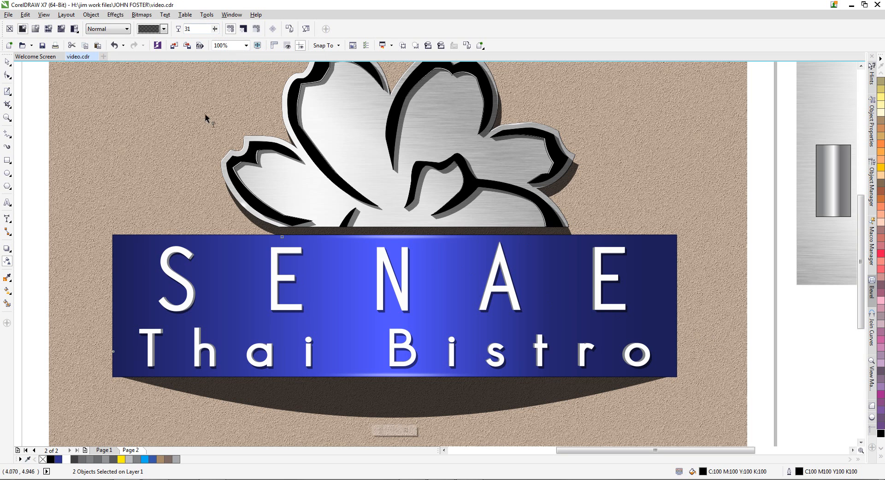
{"action": "left_click_drag", "start_coordinate": [215, 29], "coordinate": [219, 32]}
{"action": "left_click", "coordinate": [217, 29]}
{"action": "left_click_drag", "start_coordinate": [218, 29], "coordinate": [220, 29]}
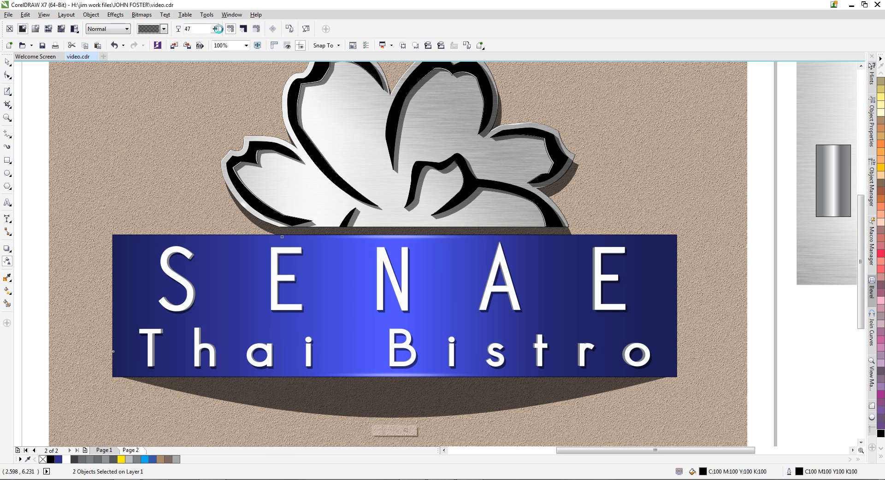
{"action": "left_click", "coordinate": [6, 61]}
{"action": "key", "text": "Escape"}
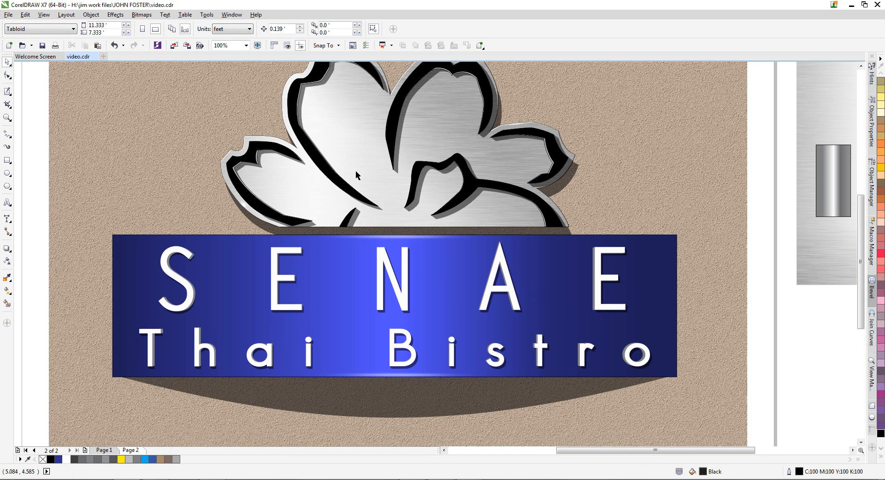
Select the translucent shadow curve behind the flower's black petal accents and inspect its edges close up
{"action": "left_click", "coordinate": [358, 216]}
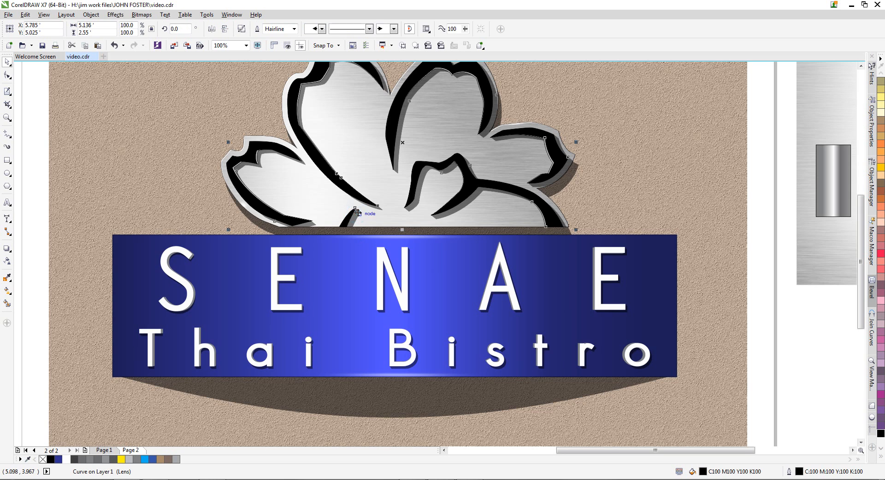
{"action": "scroll", "coordinate": [358, 217], "scroll_direction": "up", "scroll_amount": 3}
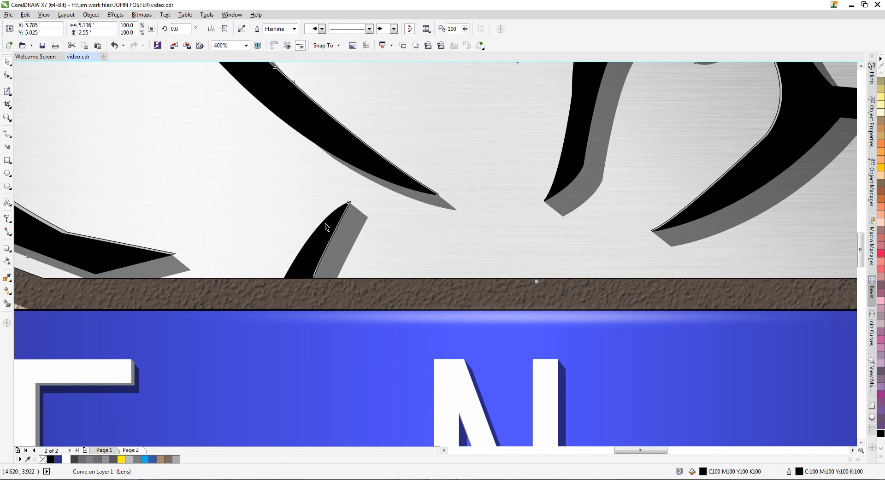
{"action": "left_click", "coordinate": [355, 225]}
{"action": "scroll", "coordinate": [438, 265], "scroll_direction": "down", "scroll_amount": 2}
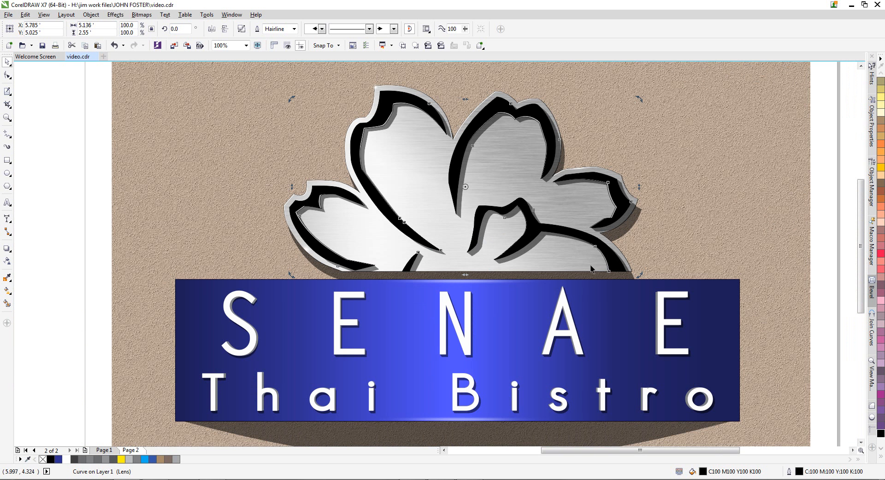
{"action": "left_click", "coordinate": [740, 236]}
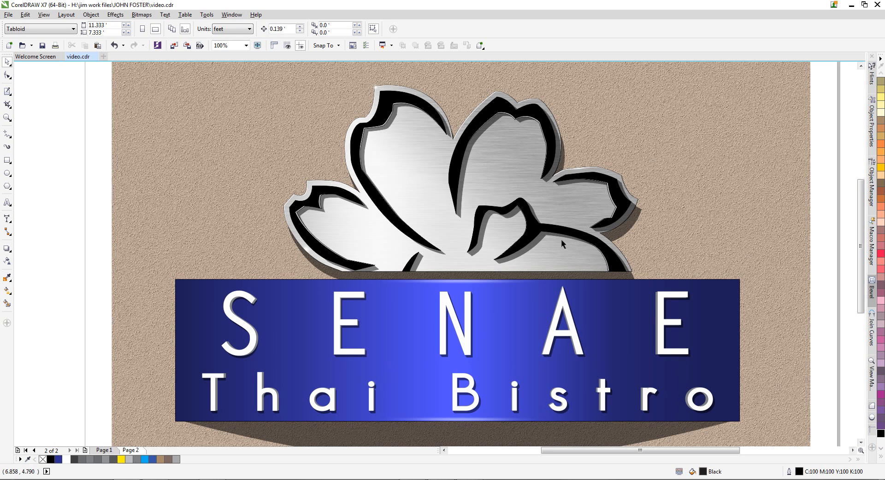
Examine the complete sign rendering with its darkened shadows, both close up and as a full page
{"action": "scroll", "coordinate": [595, 332], "scroll_direction": "down", "scroll_amount": 2}
{"action": "scroll", "coordinate": [596, 325], "scroll_direction": "down", "scroll_amount": 1}
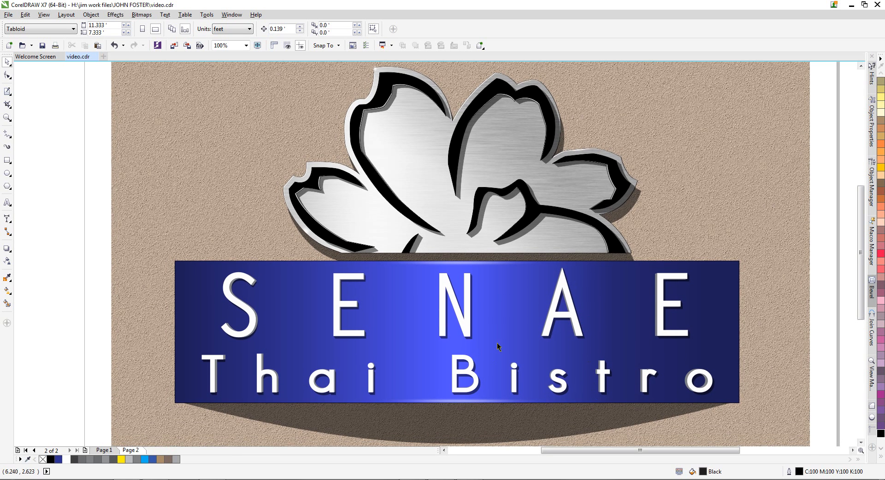
{"action": "scroll", "coordinate": [496, 331], "scroll_direction": "down", "scroll_amount": 1}
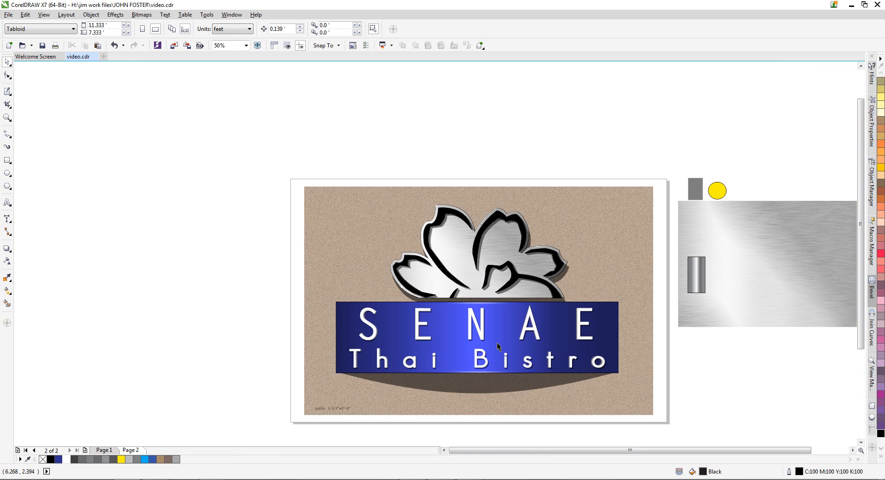
{"action": "left_click", "coordinate": [7, 117]}
{"action": "left_click_drag", "start_coordinate": [319, 189], "coordinate": [640, 409]}
{"action": "key", "text": "space"}
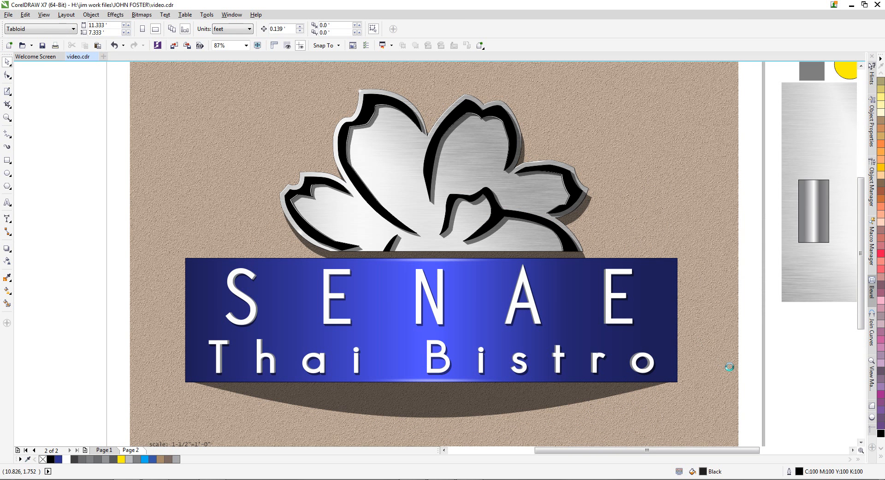
{"action": "scroll", "coordinate": [729, 365], "scroll_direction": "up", "scroll_amount": 1}
{"action": "scroll", "coordinate": [618, 313], "scroll_direction": "down", "scroll_amount": 3}
{"action": "scroll", "coordinate": [605, 301], "scroll_direction": "up", "scroll_amount": 1}
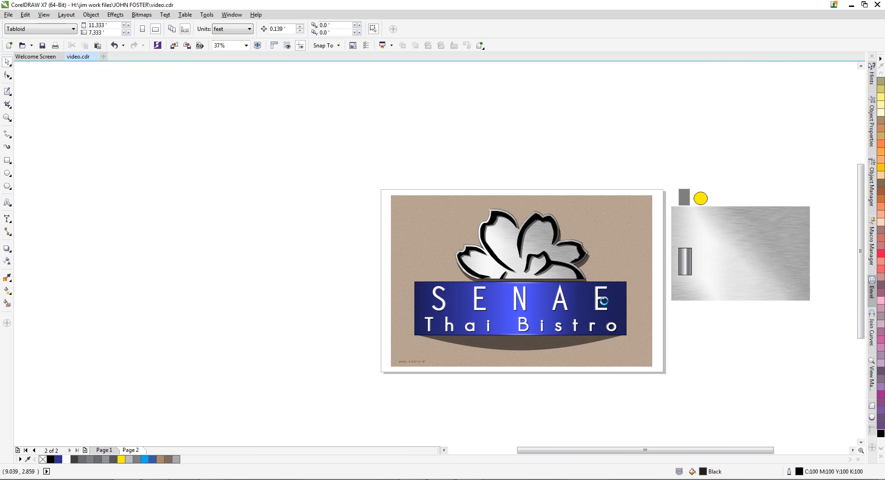
Select all the flower, panel, lettering and shadow objects of the sign, remove their outlines and deselect them
{"action": "left_click_drag", "start_coordinate": [162, 84], "coordinate": [677, 408]}
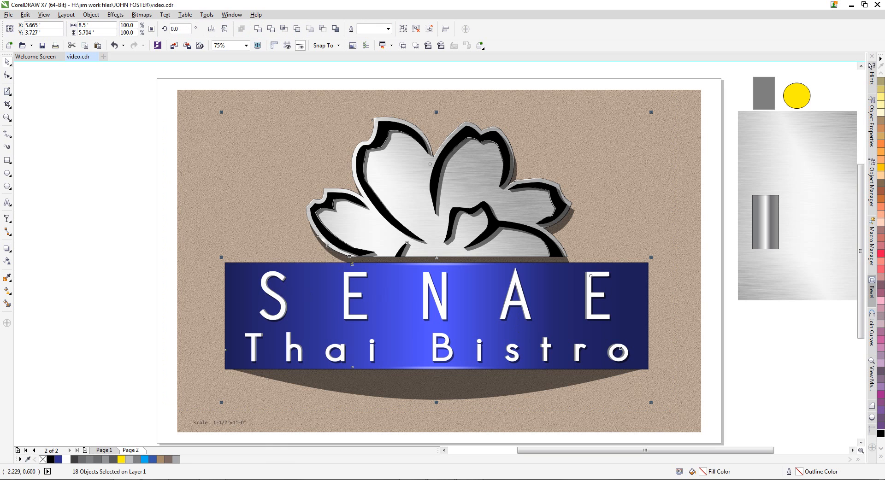
{"action": "right_click", "coordinate": [42, 460]}
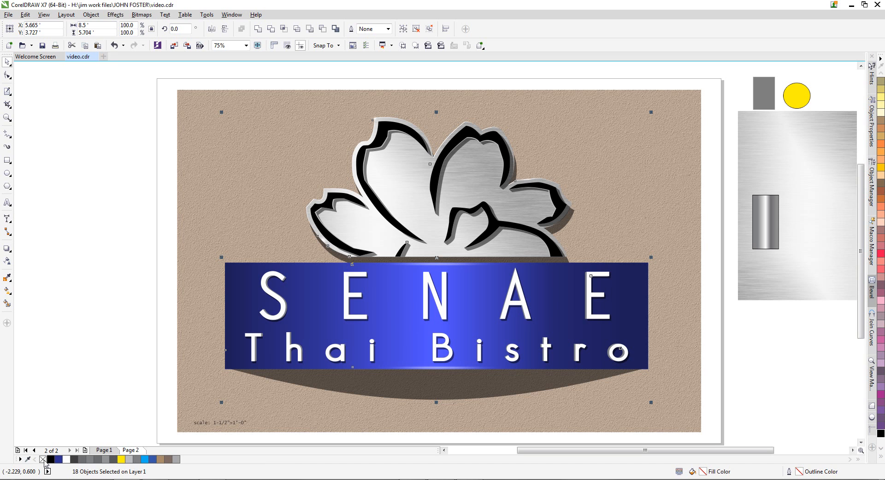
{"action": "left_click", "coordinate": [715, 326]}
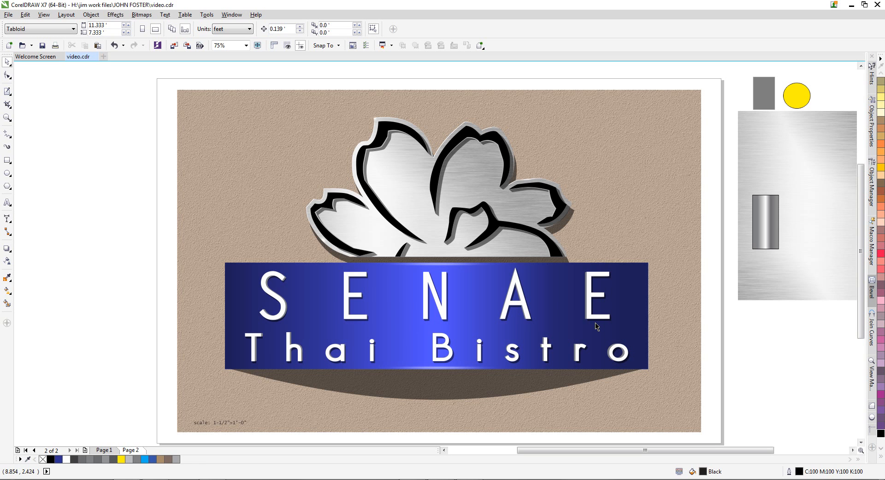
Examine the SENAE and Thai Bistro lettering edges close up, as well as the whole sign rendering on its page
{"action": "left_click", "coordinate": [7, 118]}
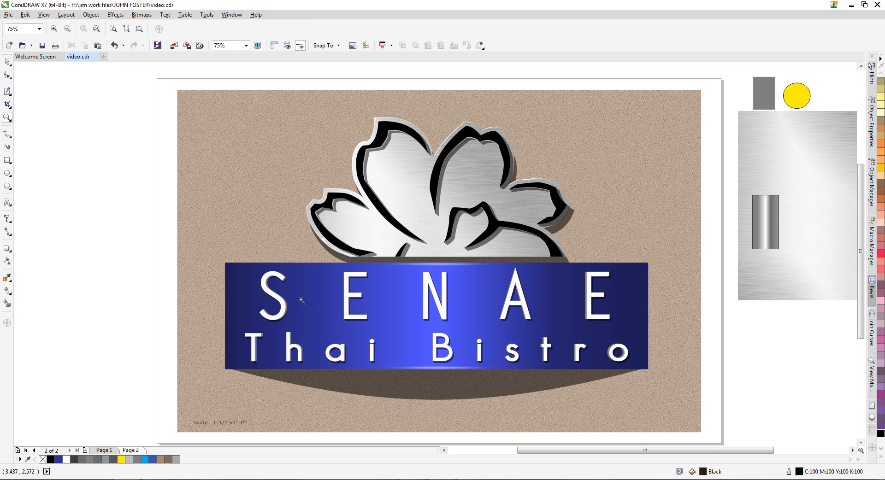
{"action": "left_click_drag", "start_coordinate": [249, 261], "coordinate": [548, 372]}
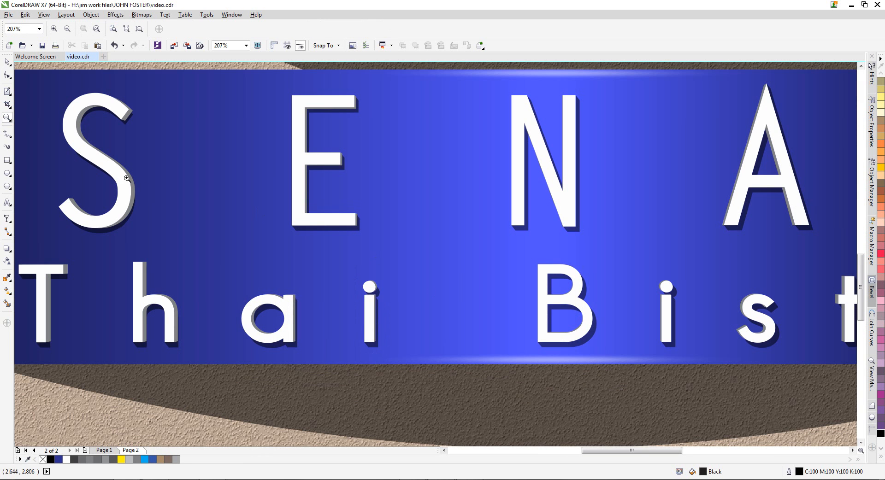
{"action": "left_click", "coordinate": [7, 61]}
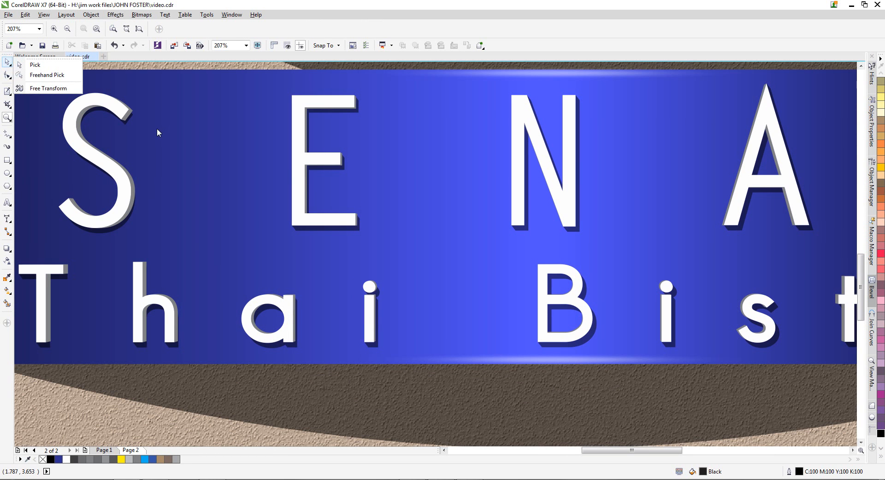
{"action": "left_click", "coordinate": [126, 114]}
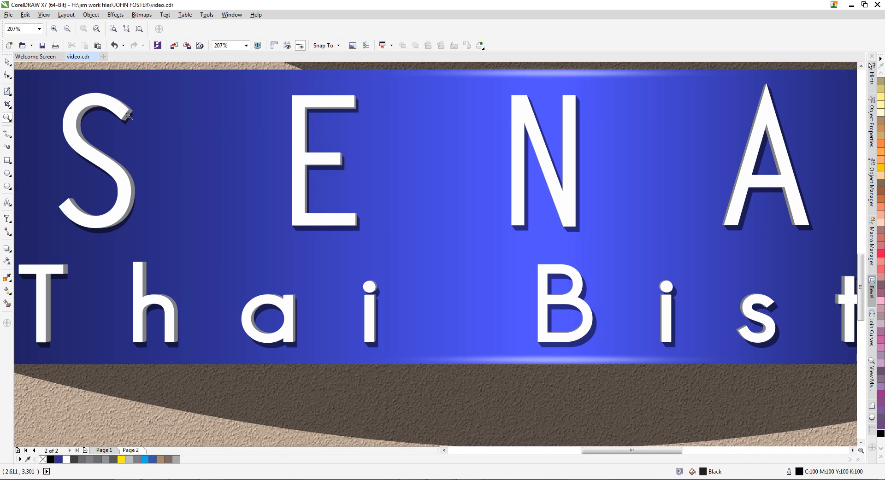
{"action": "left_click", "coordinate": [7, 61]}
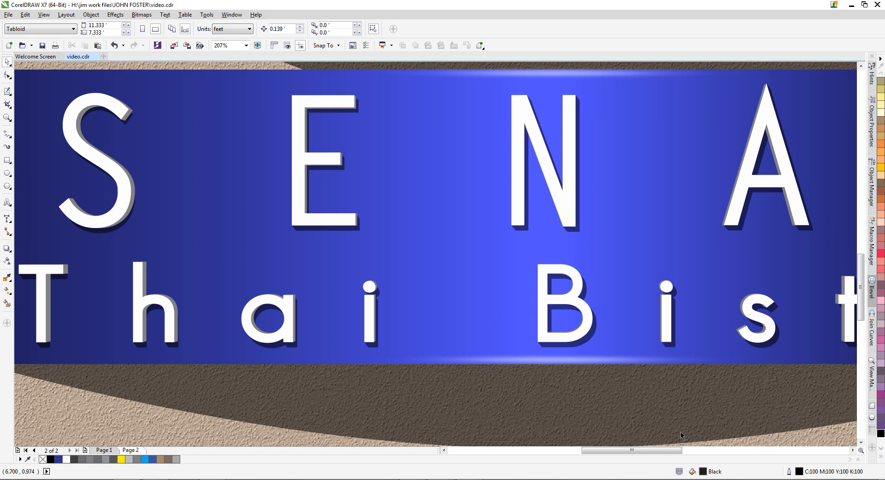
{"action": "scroll", "coordinate": [486, 363], "scroll_direction": "down", "scroll_amount": 4}
{"action": "scroll", "coordinate": [491, 397], "scroll_direction": "up", "scroll_amount": 2}
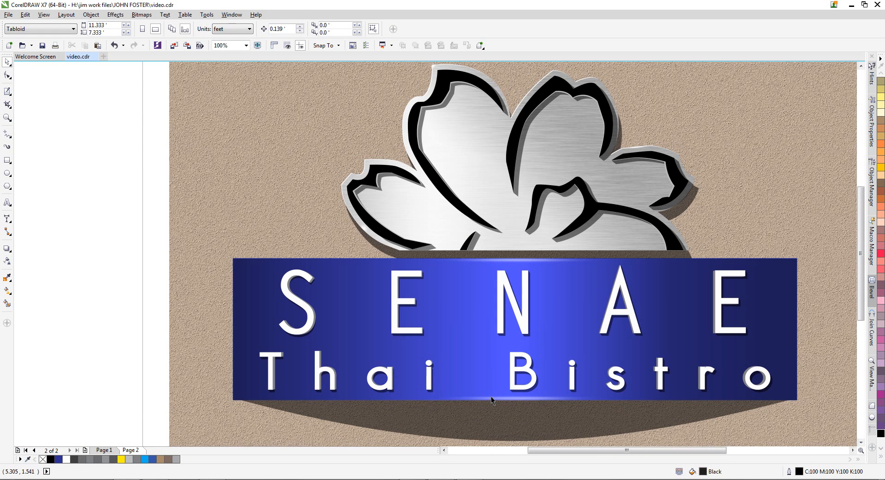
{"action": "left_click", "coordinate": [852, 450]}
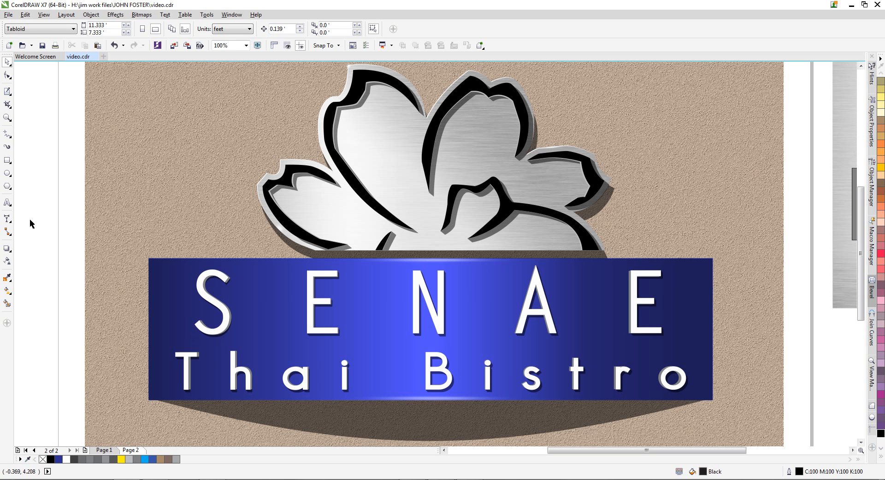
{"action": "scroll", "coordinate": [316, 300], "scroll_direction": "down", "scroll_amount": 2}
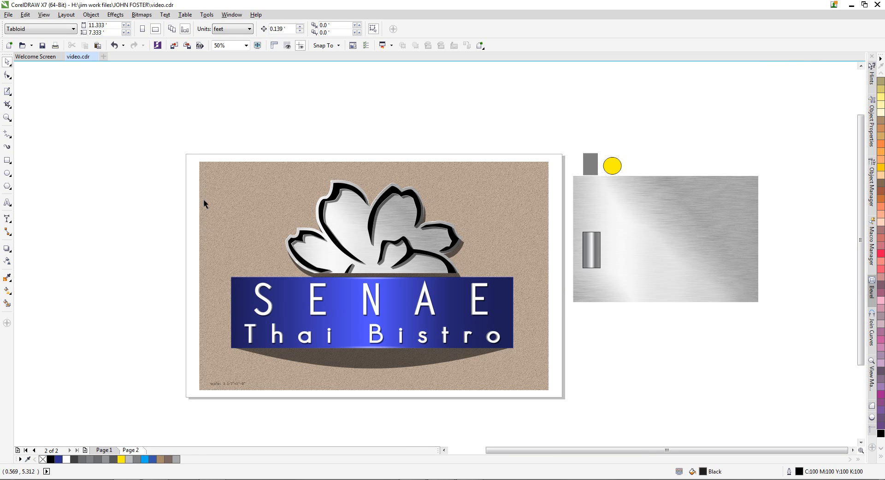
Unlock the textured wall background and select the whole rendering together with its scale note for copying
{"action": "right_click", "coordinate": [225, 168]}
{"action": "left_click", "coordinate": [255, 188]}
{"action": "left_click_drag", "start_coordinate": [190, 150], "coordinate": [551, 407]}
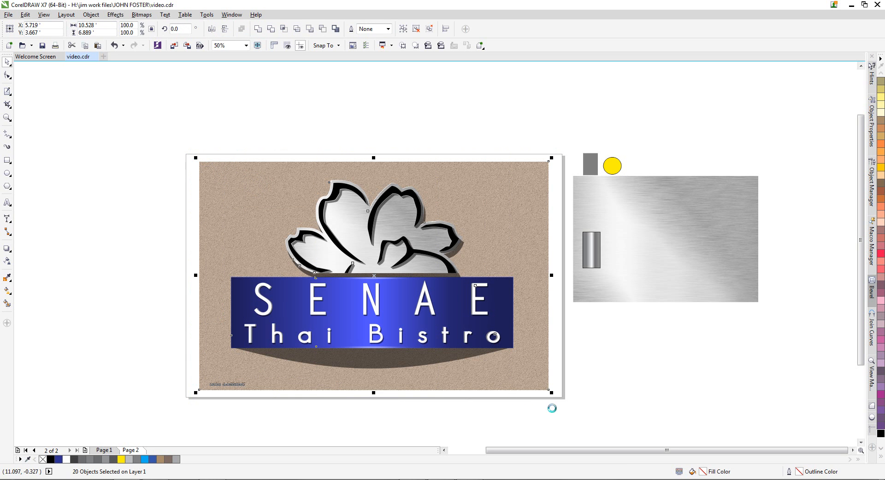
Insert one page after Page 2, paste the copied rendering onto Page 3 and compare it with the original on Page 2
{"action": "left_click", "coordinate": [62, 16]}
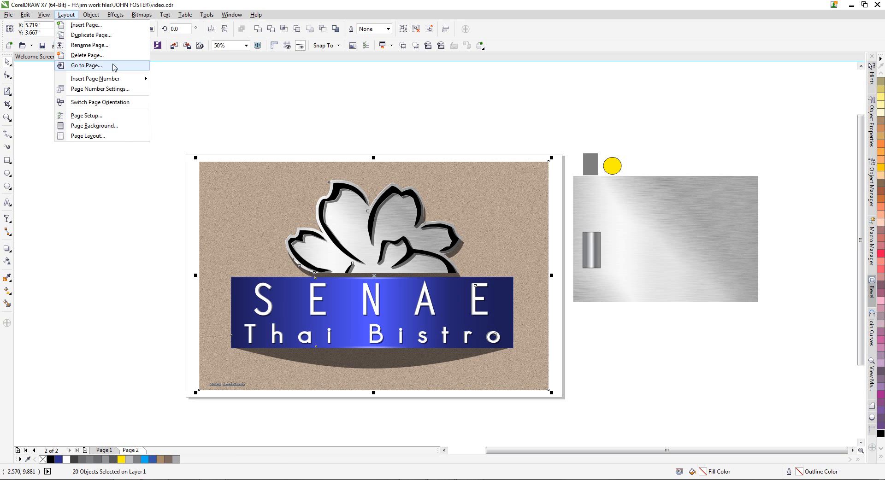
{"action": "left_click", "coordinate": [90, 26]}
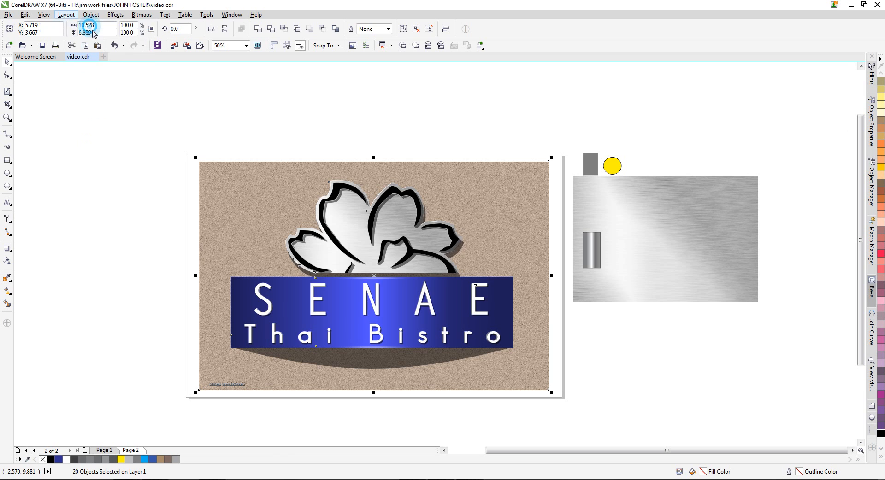
{"action": "left_click", "coordinate": [452, 309]}
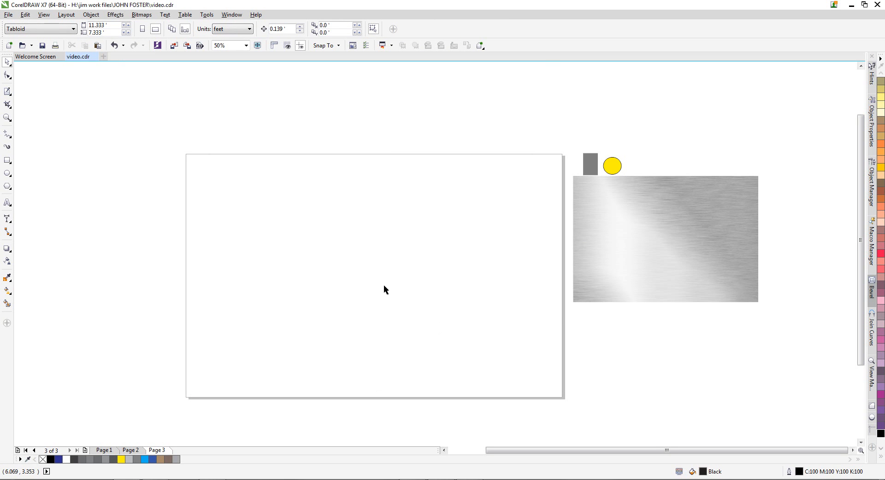
{"action": "key", "text": "ctrl+v"}
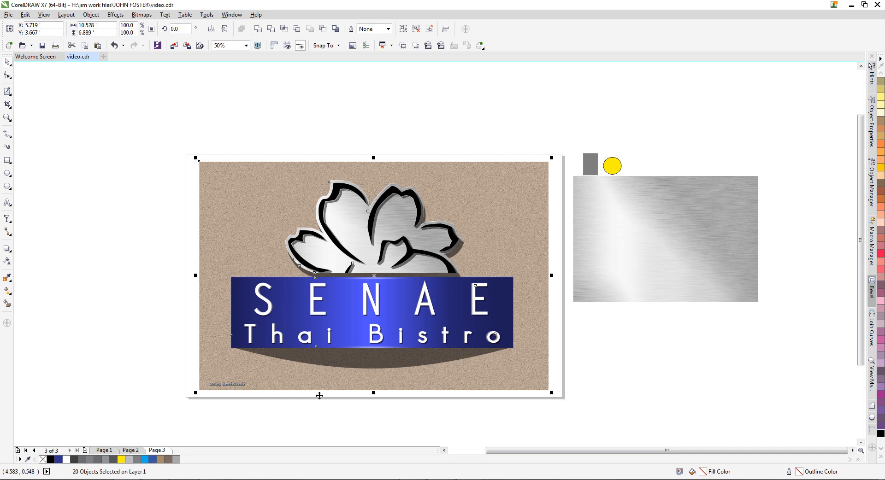
{"action": "left_click", "coordinate": [285, 405]}
{"action": "left_click", "coordinate": [137, 450]}
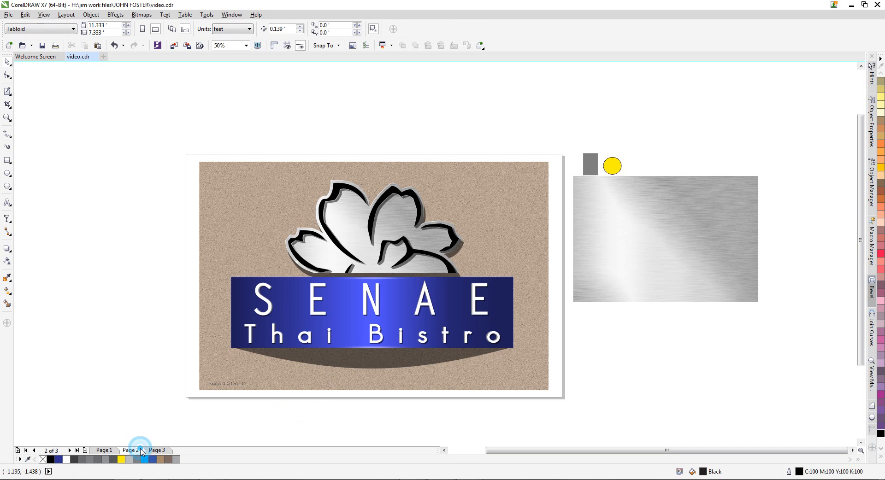
{"action": "left_click", "coordinate": [151, 451]}
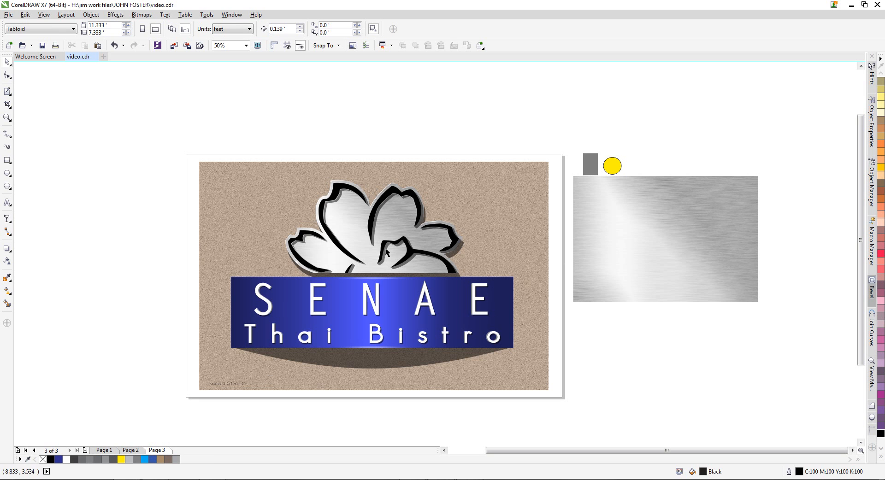
Draw a black rectangle about 10.53 ft wide and 6.84 ft high over the wall background on Page 3
{"action": "left_click", "coordinate": [8, 117]}
{"action": "left_click_drag", "start_coordinate": [198, 159], "coordinate": [549, 391]}
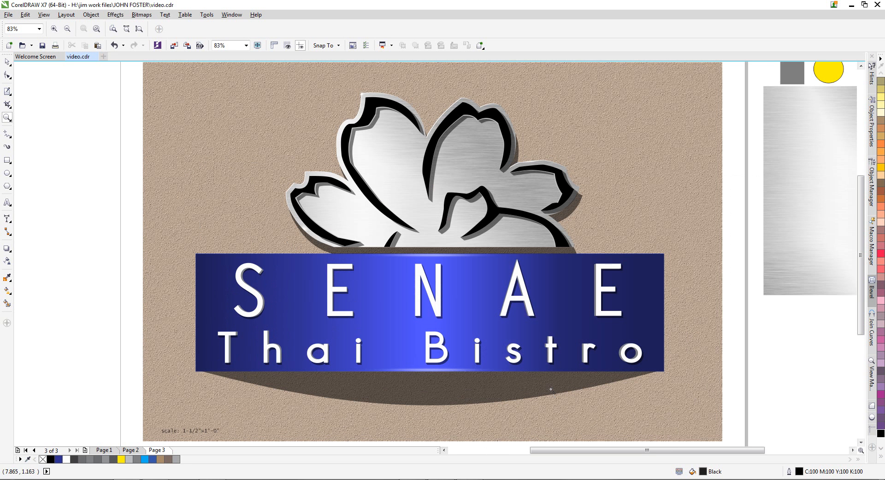
{"action": "left_click", "coordinate": [7, 61]}
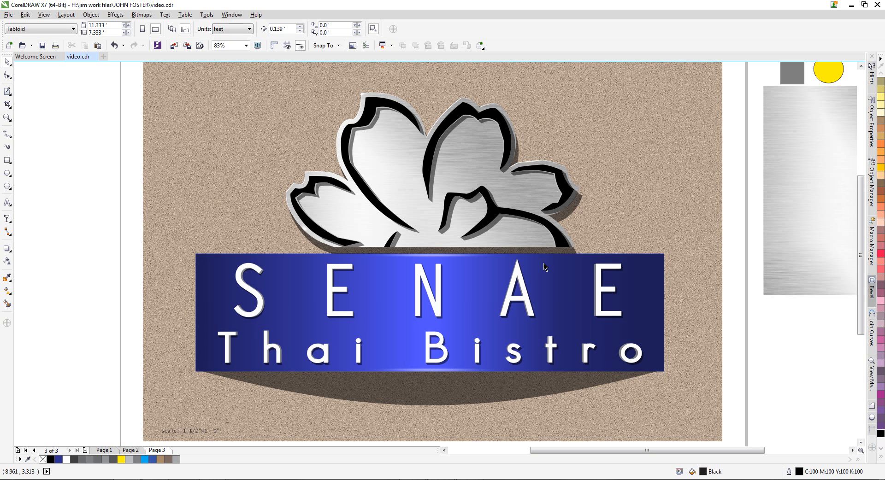
{"action": "scroll", "coordinate": [476, 278], "scroll_direction": "down", "scroll_amount": 3}
{"action": "scroll", "coordinate": [486, 262], "scroll_direction": "up", "scroll_amount": 2}
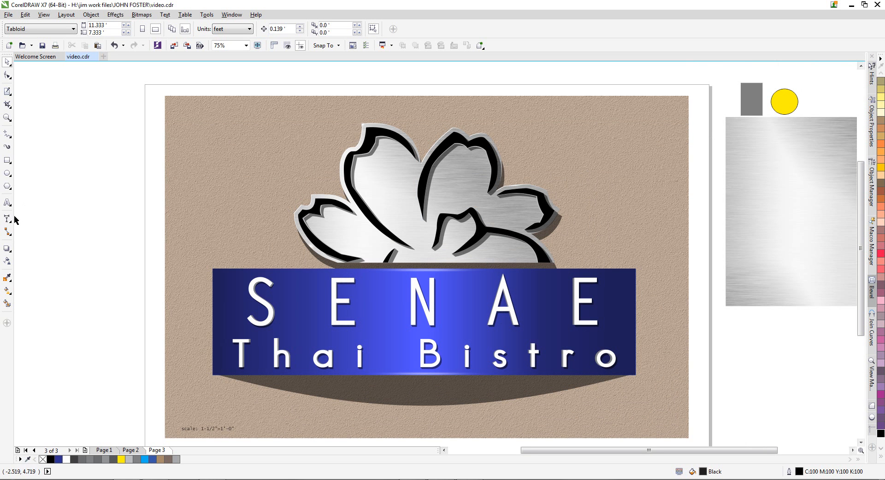
{"action": "left_click", "coordinate": [7, 160]}
{"action": "left_click_drag", "start_coordinate": [164, 95], "coordinate": [689, 398]}
{"action": "left_click", "coordinate": [8, 62]}
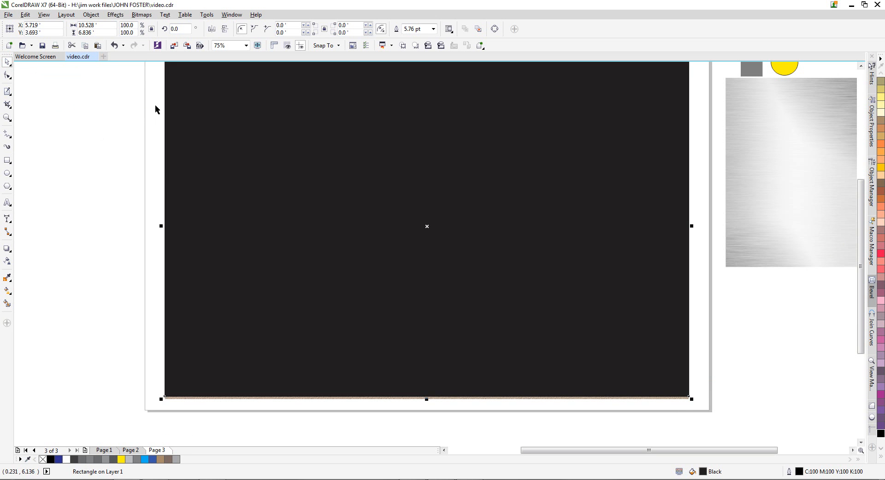
Place the black rectangle in front of the wall but behind the sign objects, and remove its outline
{"action": "key", "text": "shift+Page_Down"}
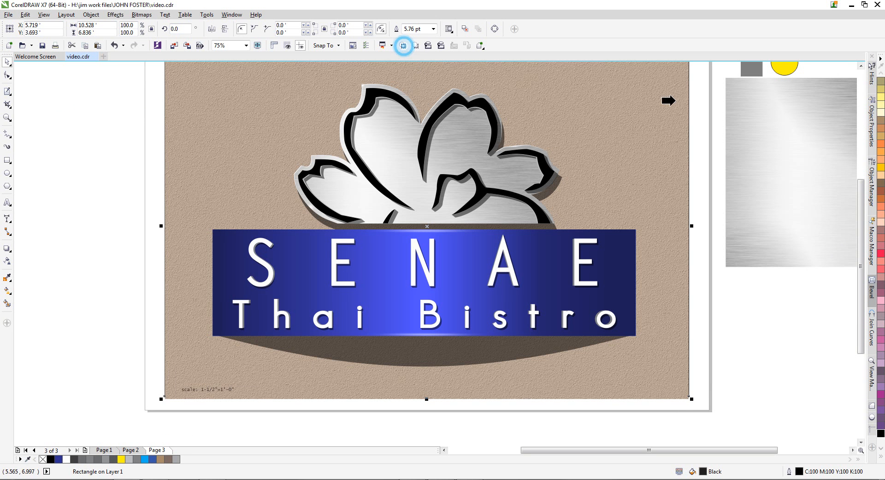
{"action": "left_click", "coordinate": [403, 45]}
{"action": "right_click", "coordinate": [42, 460]}
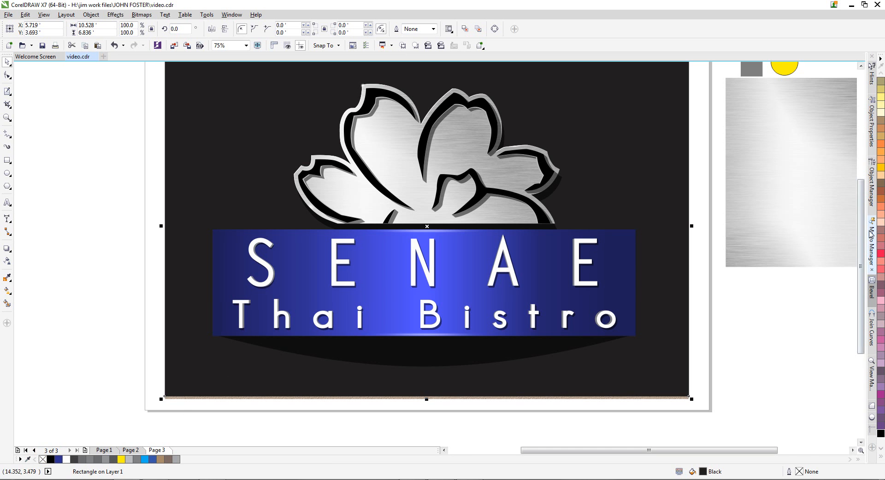
Copy the transparency of the small grey rectangle beside the page to the black wall rectangle and deselect it
{"action": "left_click_drag", "start_coordinate": [859, 235], "coordinate": [858, 211]}
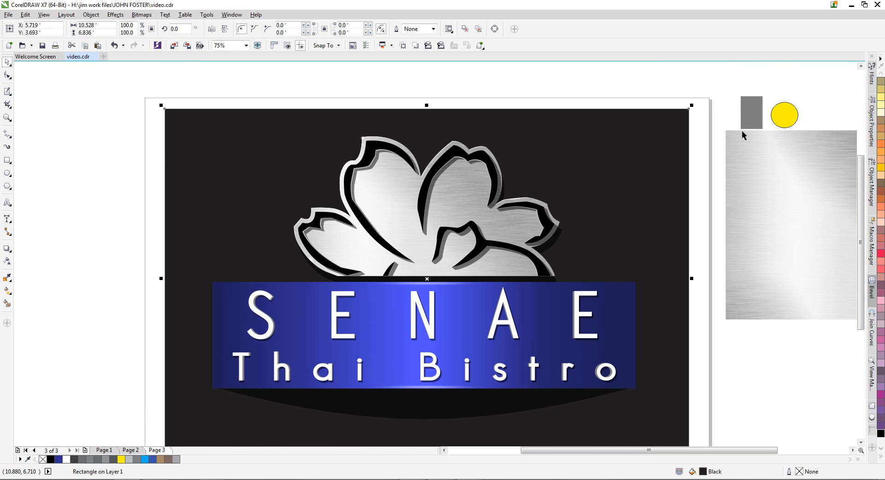
{"action": "left_click", "coordinate": [480, 45]}
{"action": "left_click", "coordinate": [504, 104]}
{"action": "left_click", "coordinate": [751, 110]}
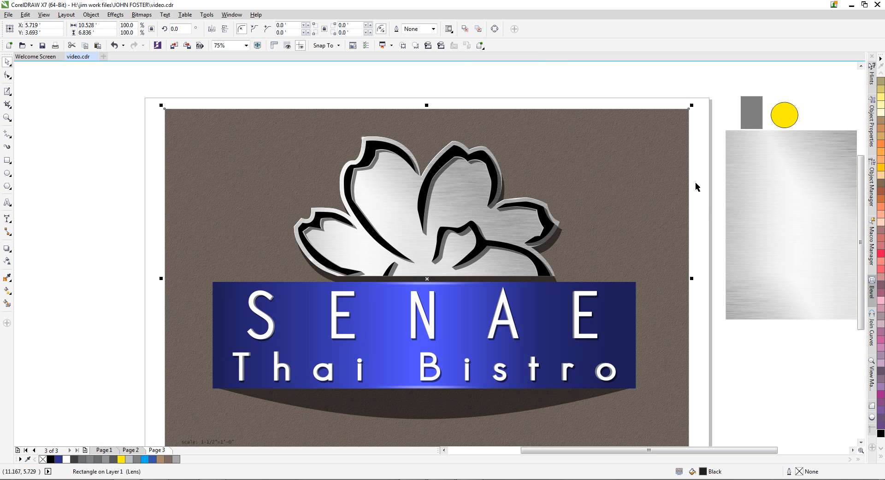
{"action": "left_click", "coordinate": [711, 199]}
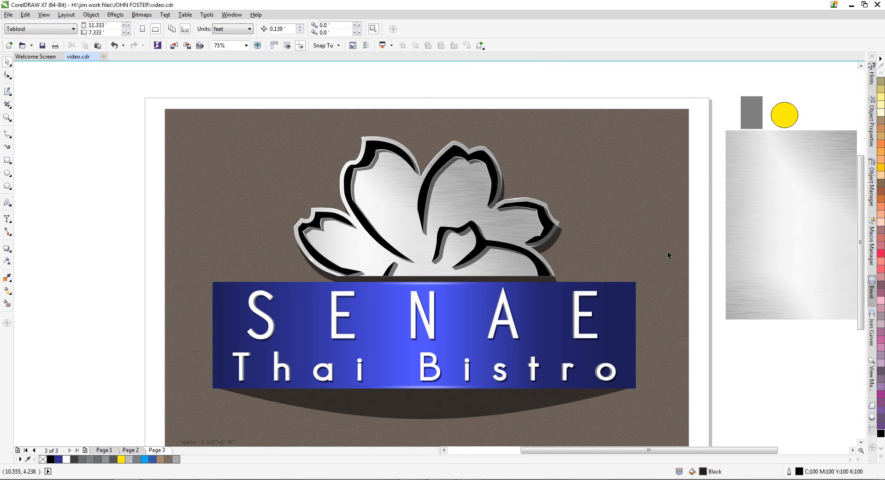
Set the black wall rectangle's uniform transparency to 16 for a darker night scene and deselect it
{"action": "left_click", "coordinate": [667, 252]}
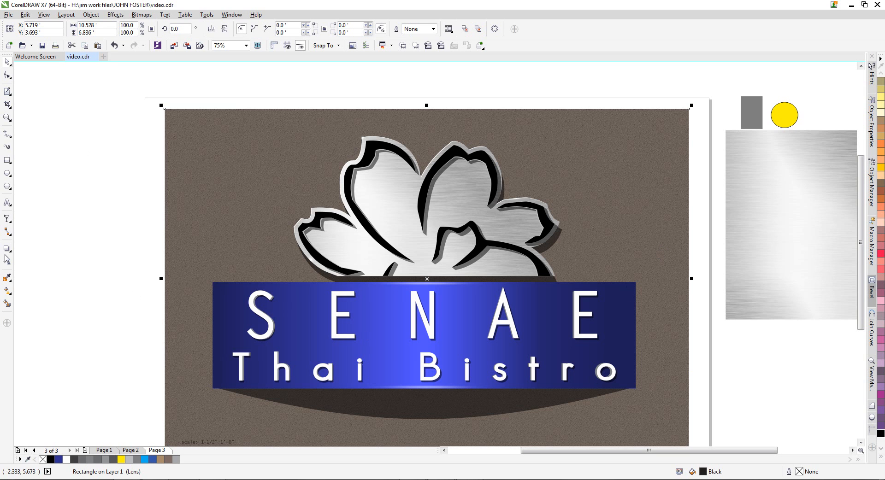
{"action": "left_click", "coordinate": [8, 261]}
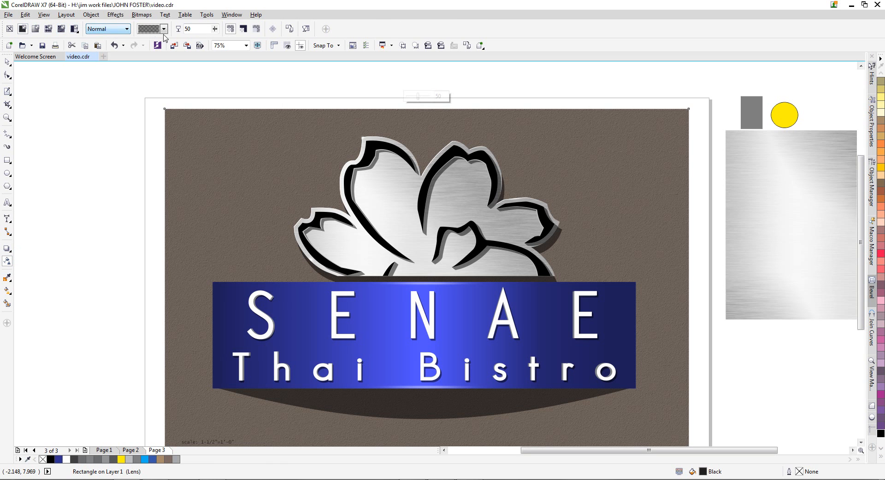
{"action": "left_click_drag", "start_coordinate": [216, 30], "coordinate": [211, 30]}
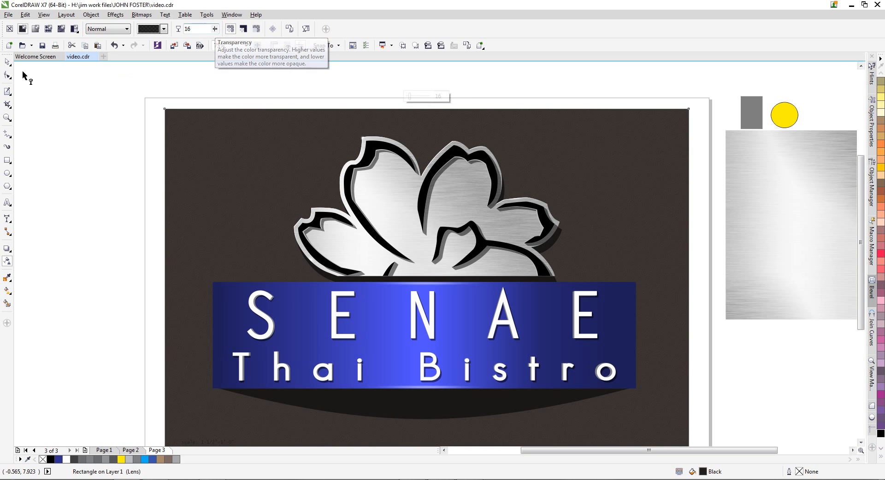
{"action": "left_click", "coordinate": [7, 62]}
{"action": "left_click", "coordinate": [87, 102]}
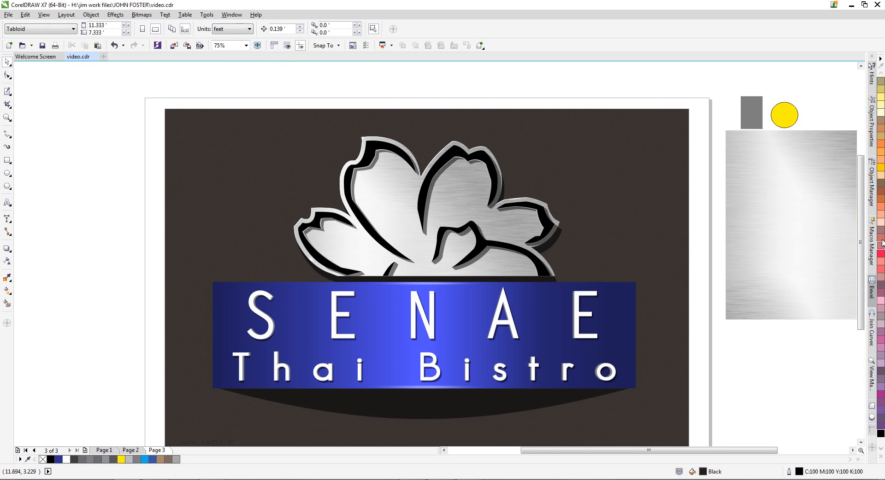
Select the translucent rectangle over the blue panel, shift it about 1.08 ft to the left and undo the move
{"action": "scroll", "coordinate": [857, 227], "scroll_direction": "down", "scroll_amount": 2}
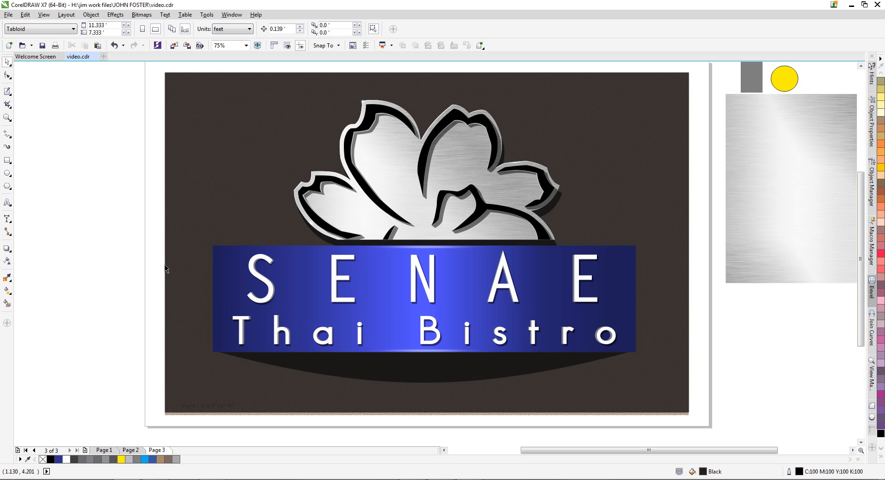
{"action": "left_click", "coordinate": [215, 262]}
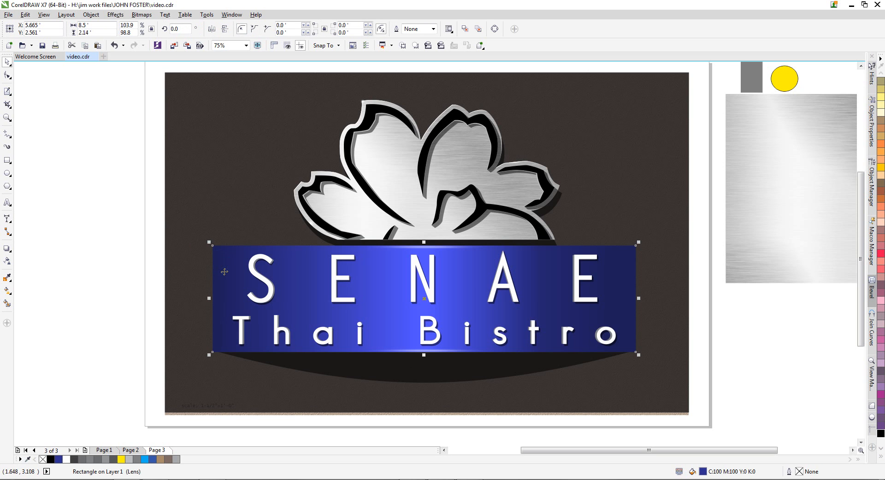
{"action": "left_click_drag", "start_coordinate": [237, 275], "coordinate": [182, 275]}
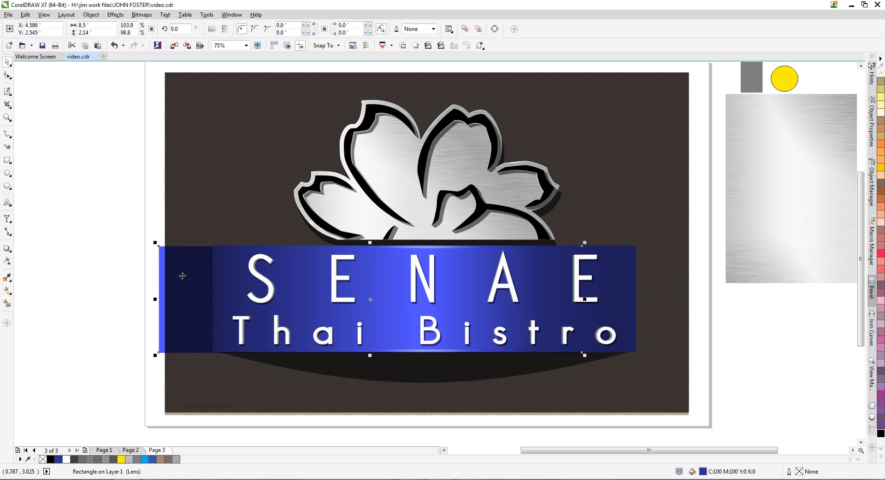
{"action": "key", "text": "ctrl+z"}
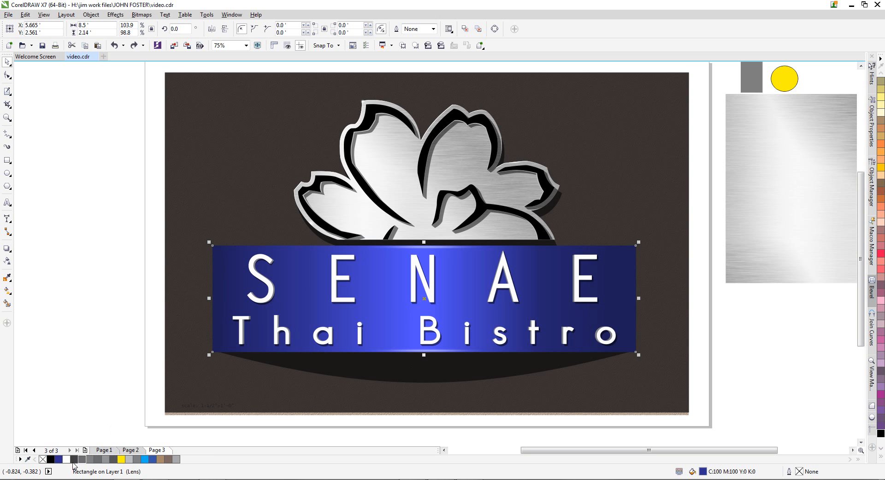
Fill the blue panel's overlay rectangle with black, set its merge mode to Subtract and its uniform transparency to 11
{"action": "left_click", "coordinate": [51, 460]}
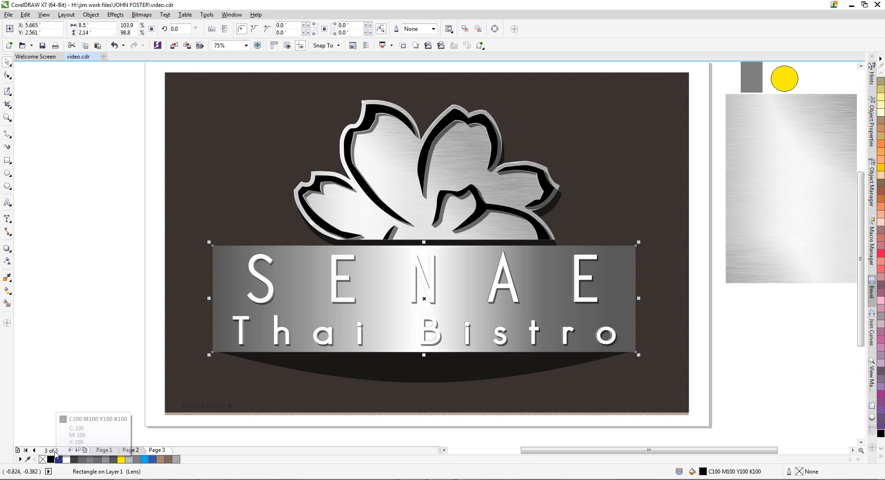
{"action": "left_click", "coordinate": [7, 261]}
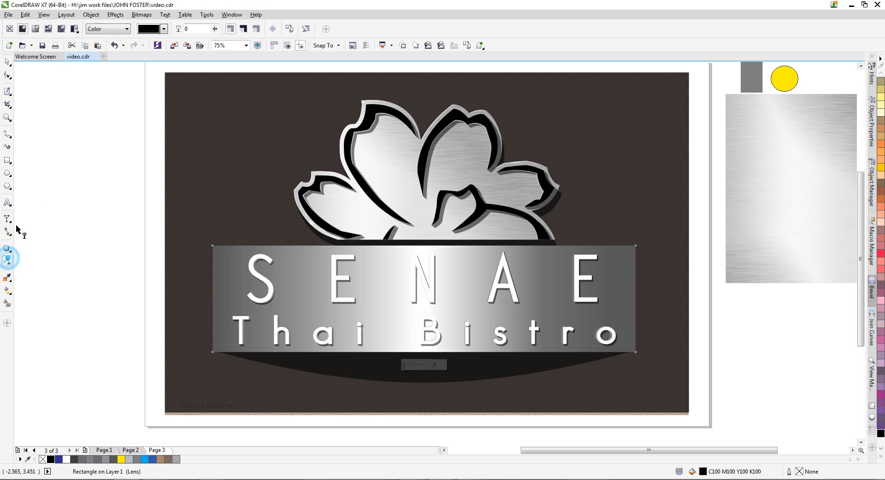
{"action": "left_click", "coordinate": [127, 30]}
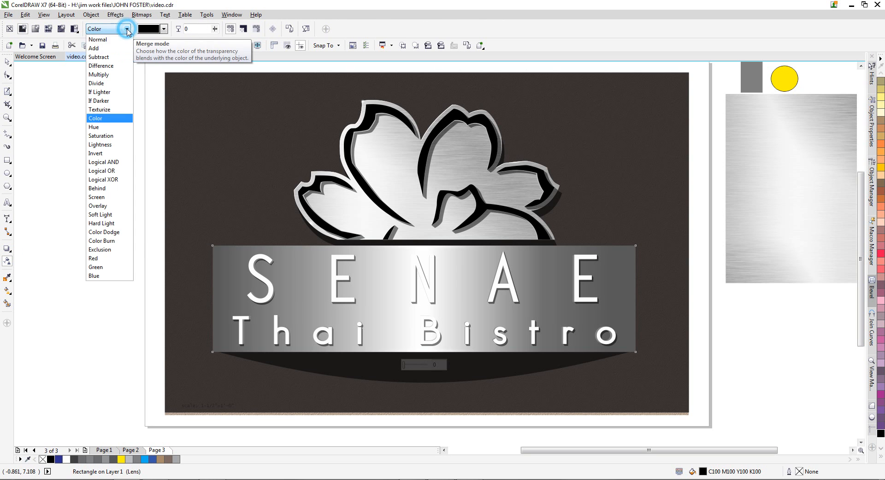
{"action": "left_click", "coordinate": [103, 58]}
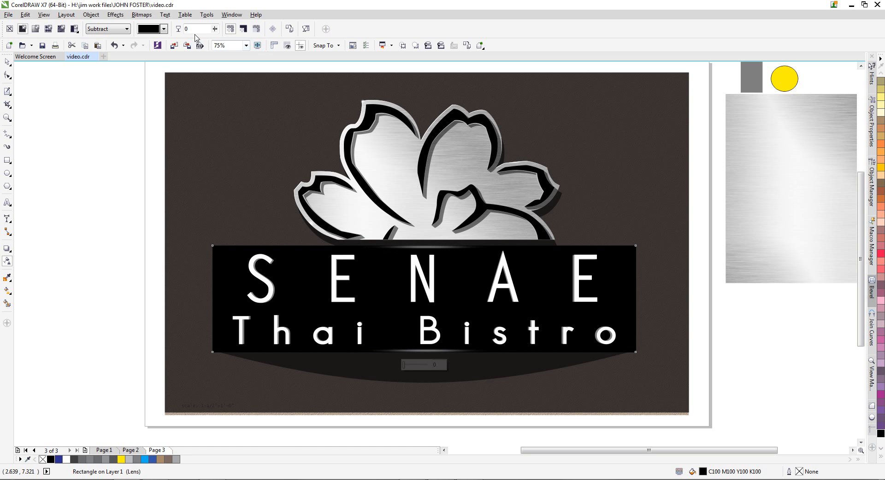
{"action": "left_click_drag", "start_coordinate": [215, 30], "coordinate": [226, 32]}
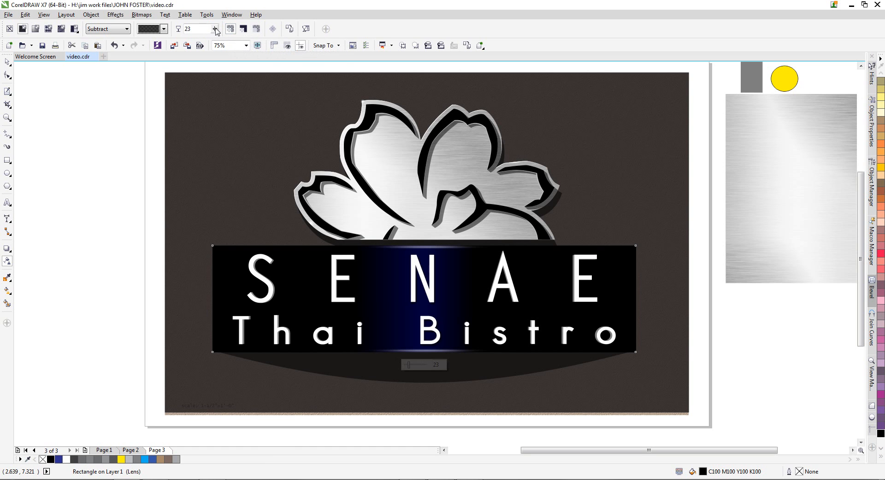
{"action": "left_click", "coordinate": [7, 61]}
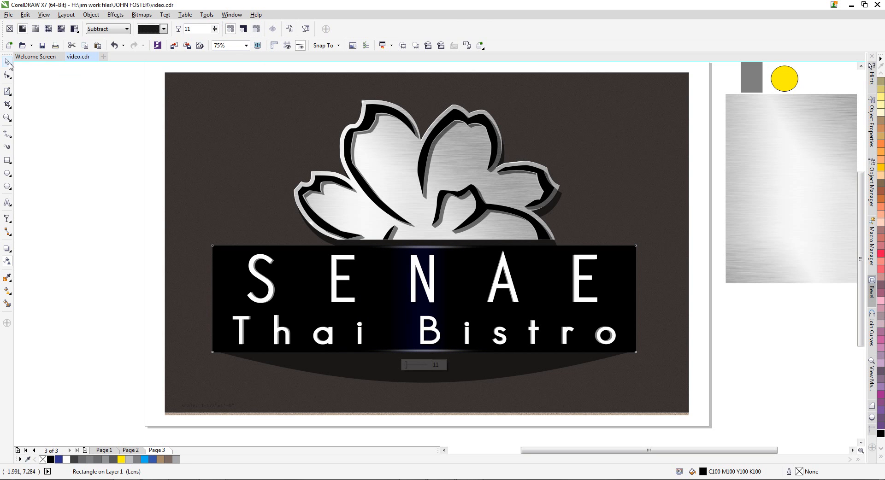
Shift the panel's overlay rectangle about 0.62 ft right and 0.31 ft up, and undo the move
{"action": "left_click", "coordinate": [107, 118]}
{"action": "left_click_drag", "start_coordinate": [229, 261], "coordinate": [259, 248]}
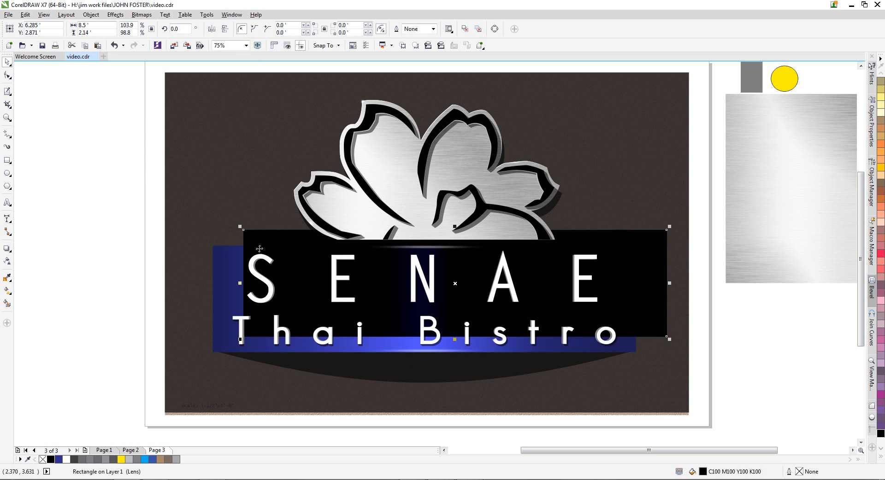
{"action": "key", "text": "ctrl+z"}
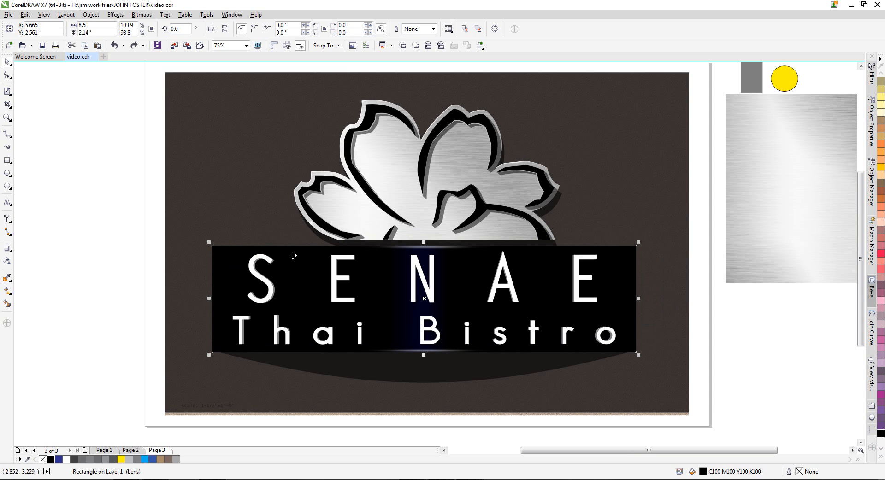
{"action": "scroll", "coordinate": [296, 258], "scroll_direction": "up", "scroll_amount": 2}
{"action": "scroll", "coordinate": [383, 265], "scroll_direction": "down", "scroll_amount": 2}
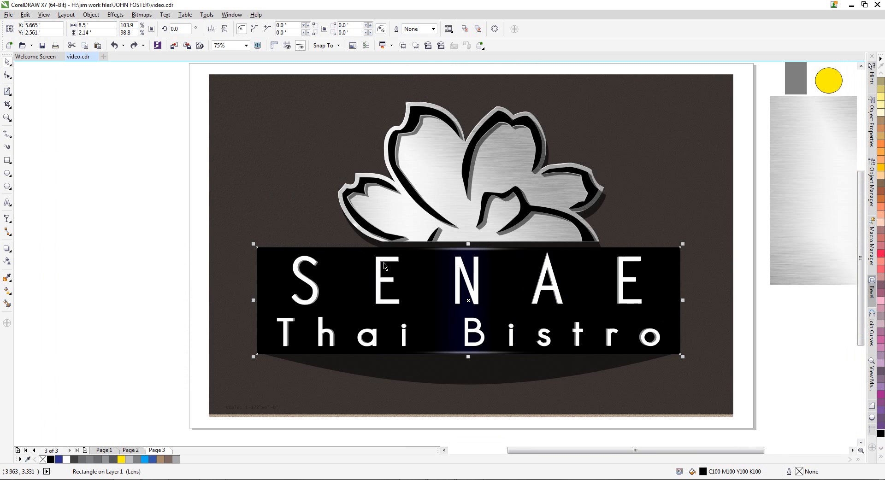
Set the transparency of the panel's black overlay rectangle to 54 and deselect it
{"action": "left_click", "coordinate": [155, 223]}
{"action": "left_click", "coordinate": [256, 253]}
{"action": "left_click", "coordinate": [7, 260]}
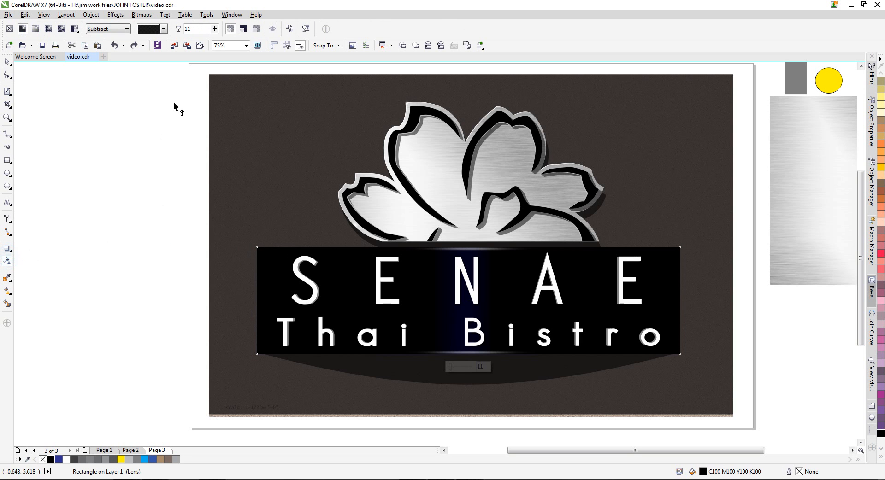
{"action": "mouse_move", "coordinate": [215, 28]}
{"action": "left_mouse_down"}
{"action": "mouse_move", "coordinate": [247, 39]}
{"action": "mouse_move", "coordinate": [208, 29]}
{"action": "left_mouse_up"}
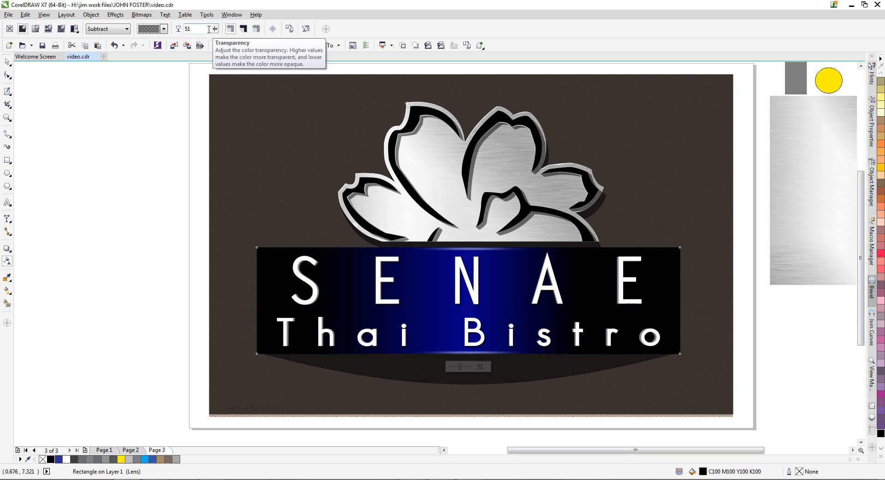
{"action": "left_click_drag", "start_coordinate": [217, 29], "coordinate": [217, 32]}
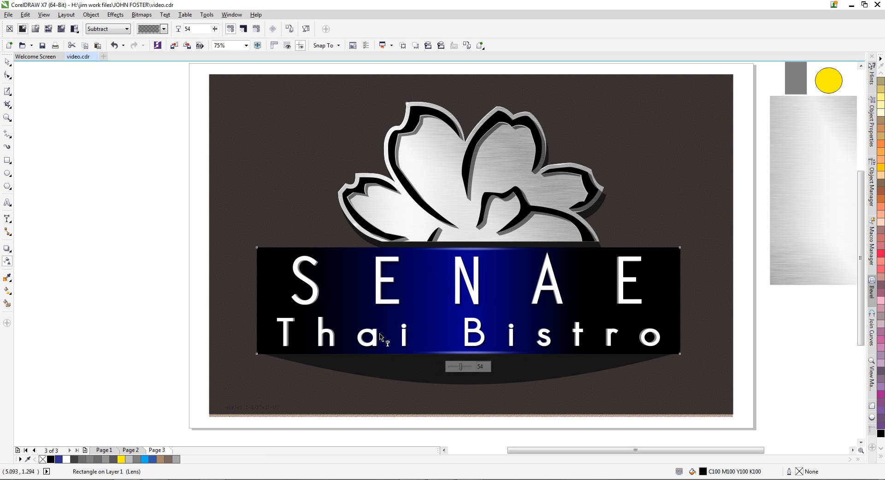
{"action": "left_click", "coordinate": [8, 61]}
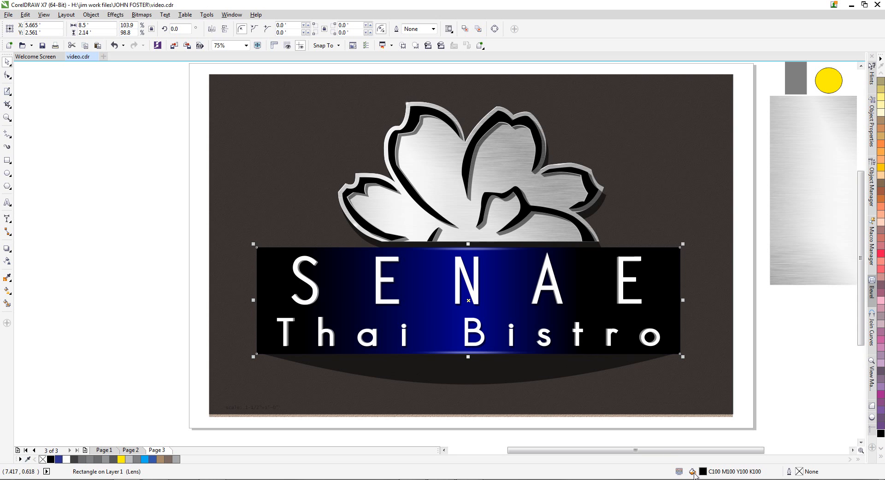
{"action": "left_click", "coordinate": [768, 341]}
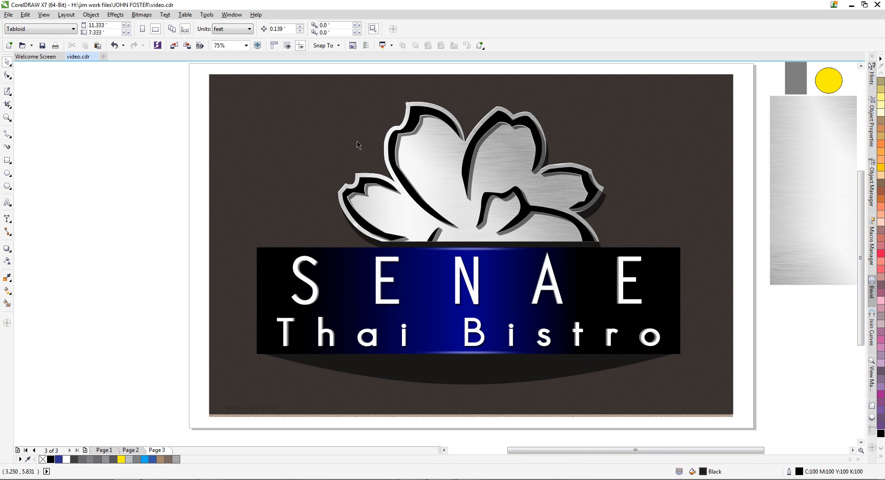
Delete the light highlight curves along the outer edges of the flower
{"action": "left_click", "coordinate": [406, 102]}
{"action": "key", "text": "Delete"}
{"action": "left_click", "coordinate": [357, 229]}
{"action": "key", "text": "Delete"}
{"action": "left_click", "coordinate": [563, 169]}
{"action": "key", "text": "Delete"}
{"action": "left_click", "coordinate": [422, 106]}
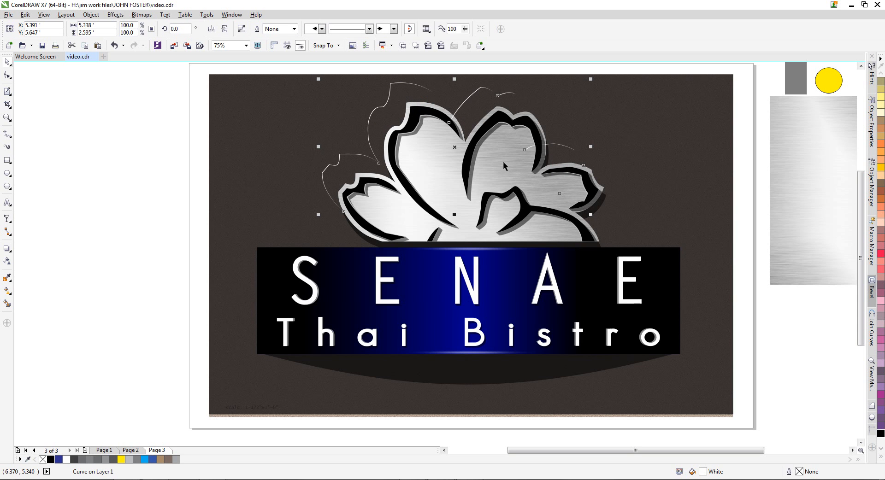
{"action": "key", "text": "Delete"}
Extract the brushed-metal bitmap from the front flower PowerClip and delete the bitmap
{"action": "left_click", "coordinate": [416, 107]}
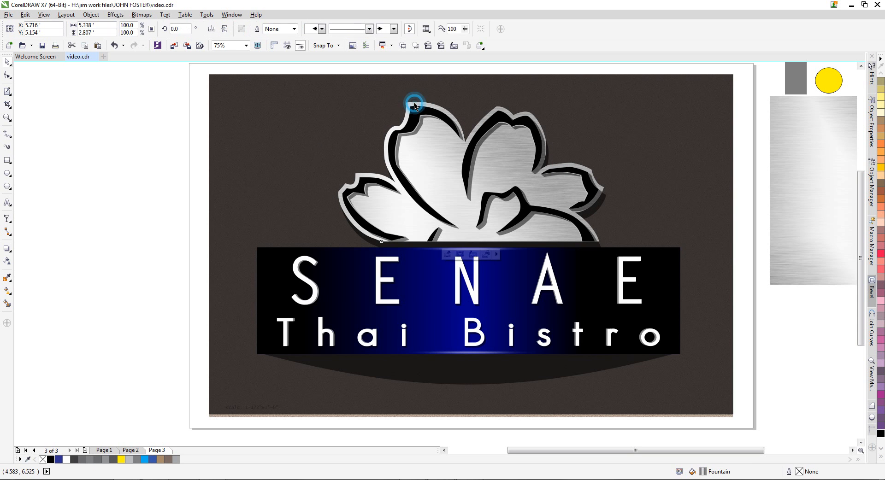
{"action": "key", "text": "ctrl+z"}
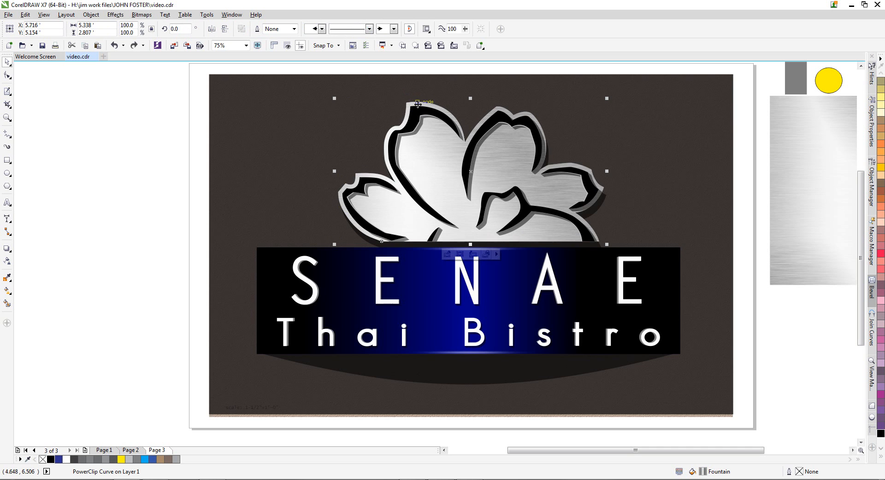
{"action": "left_click", "coordinate": [455, 46]}
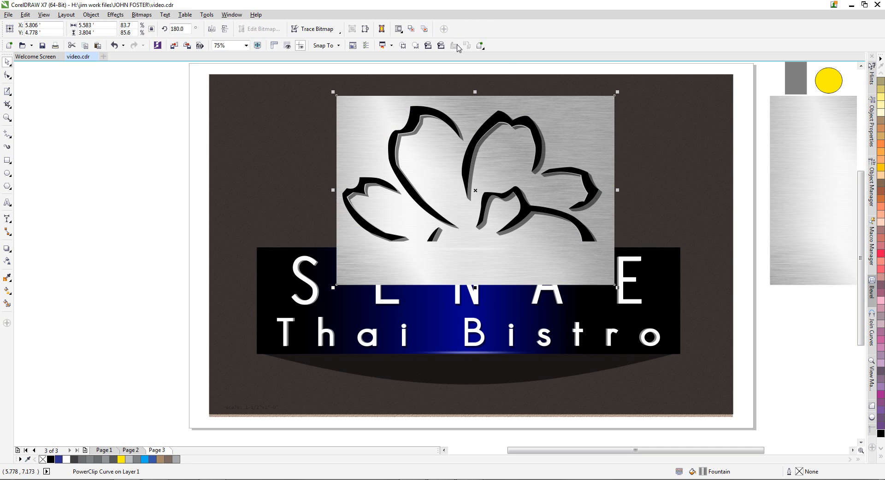
{"action": "key", "text": "Delete"}
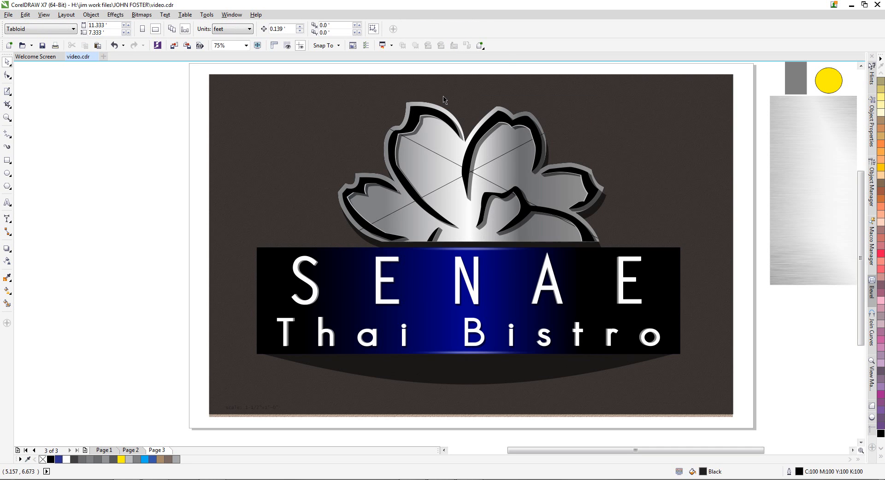
Turn the emptied flower PowerClip frame back into an ordinary curve
{"action": "left_click", "coordinate": [7, 118]}
{"action": "left_click_drag", "start_coordinate": [355, 96], "coordinate": [572, 261]}
{"action": "key", "text": "space"}
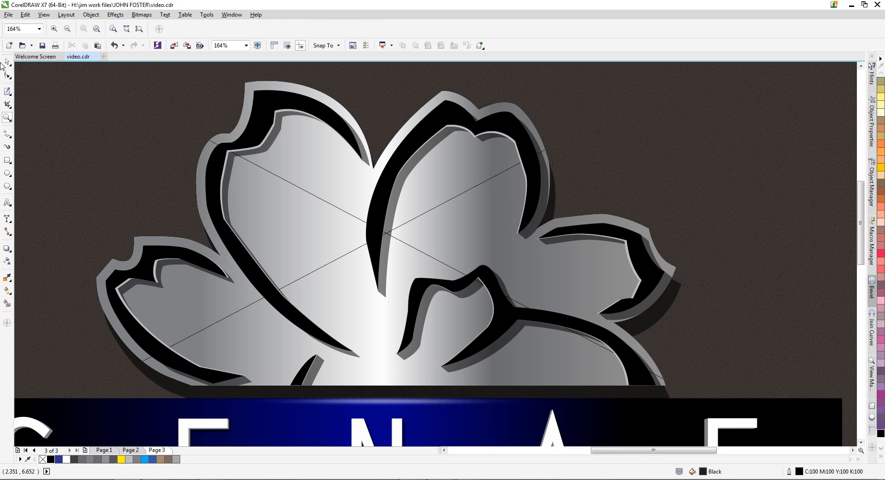
{"action": "right_click", "coordinate": [270, 87]}
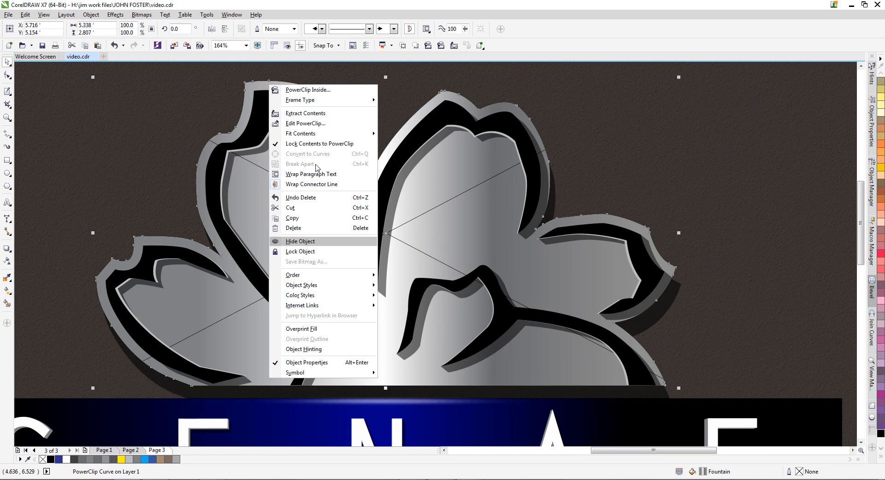
{"action": "mouse_move", "coordinate": [305, 101]}
{"action": "left_click", "coordinate": [417, 126]}
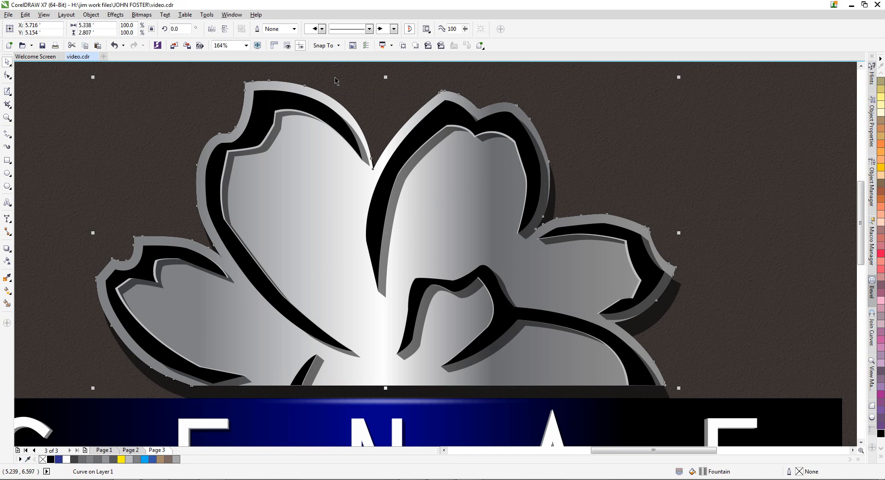
Fill the front flower curve with black and copy the lens effect from the panel's black overlay to it
{"action": "left_click", "coordinate": [51, 459]}
{"action": "left_click", "coordinate": [480, 45]}
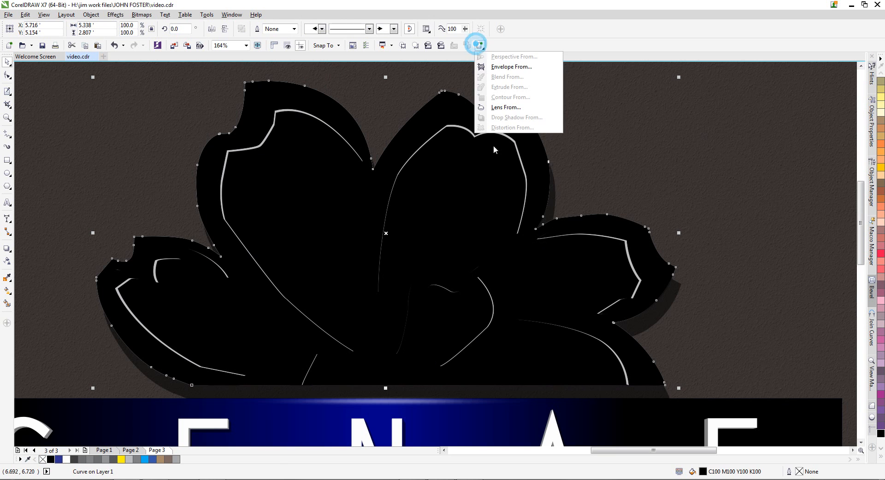
{"action": "left_click", "coordinate": [506, 107]}
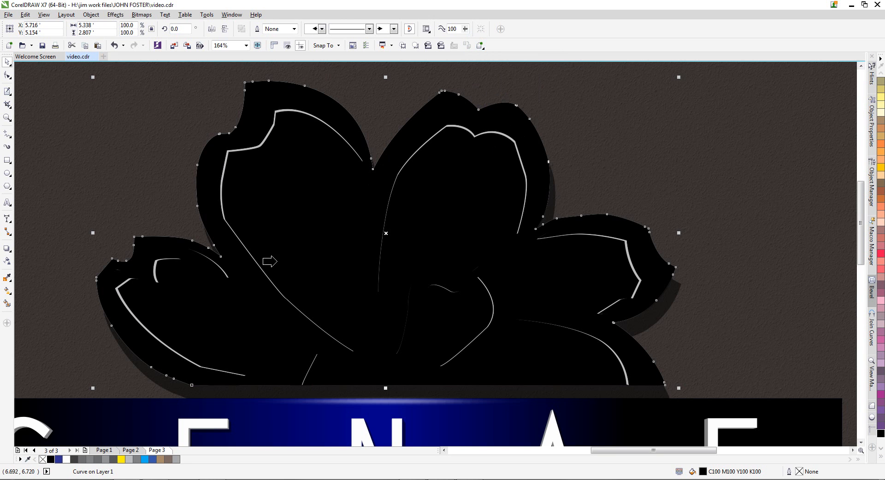
{"action": "left_click", "coordinate": [135, 422]}
{"action": "scroll", "coordinate": [530, 273], "scroll_direction": "down", "scroll_amount": 2}
{"action": "scroll", "coordinate": [548, 298], "scroll_direction": "up", "scroll_amount": 1}
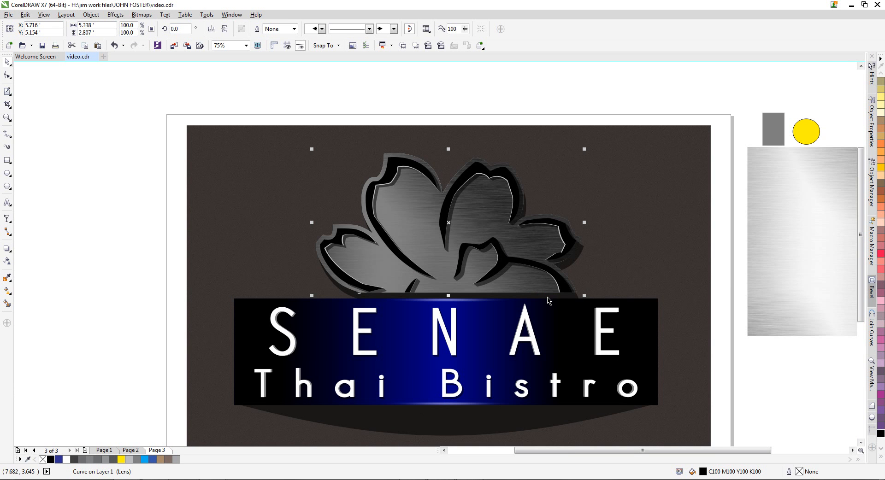
Shift the light grey inner highlight curve of the flower about 0.08 ft right and 0.11 ft down, and undo the move
{"action": "scroll", "coordinate": [396, 200], "scroll_direction": "up", "scroll_amount": 2}
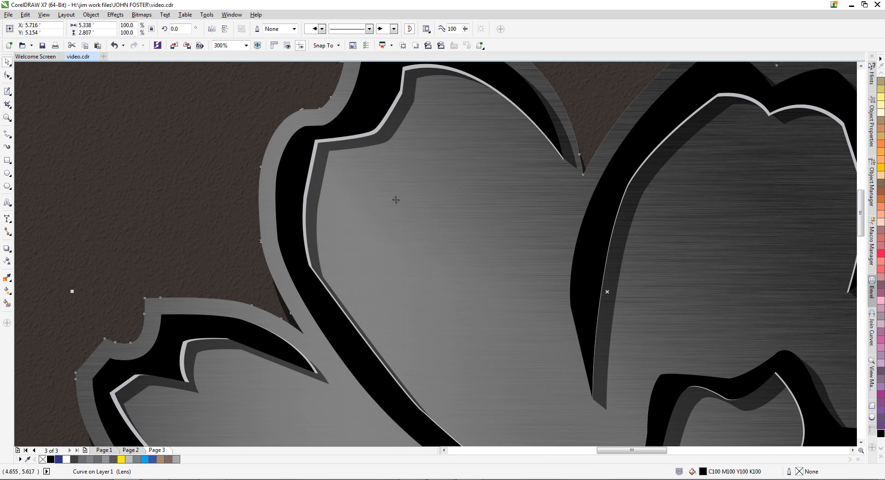
{"action": "left_click", "coordinate": [93, 272]}
{"action": "left_click_drag", "start_coordinate": [185, 359], "coordinate": [197, 372]}
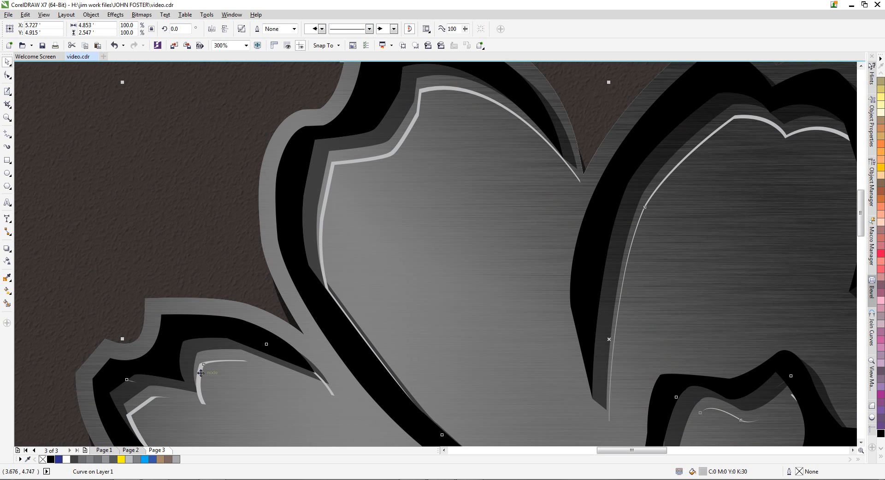
{"action": "key", "text": "ctrl+z"}
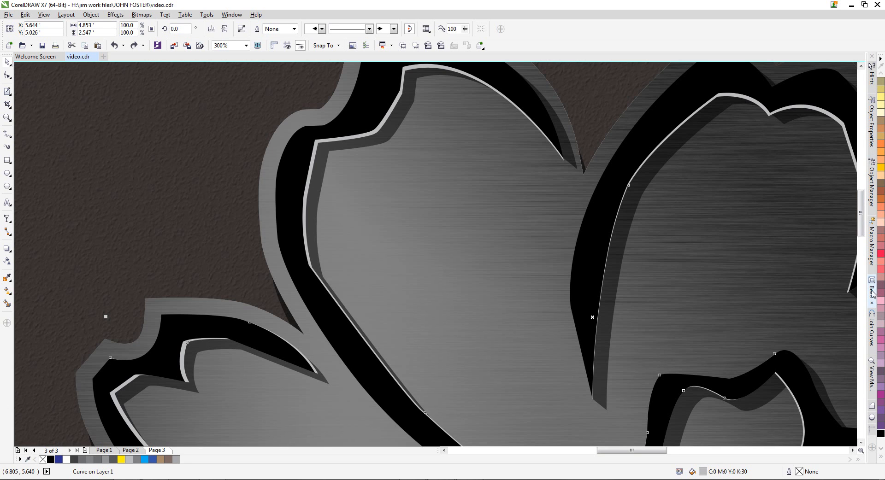
{"action": "left_click", "coordinate": [880, 448]}
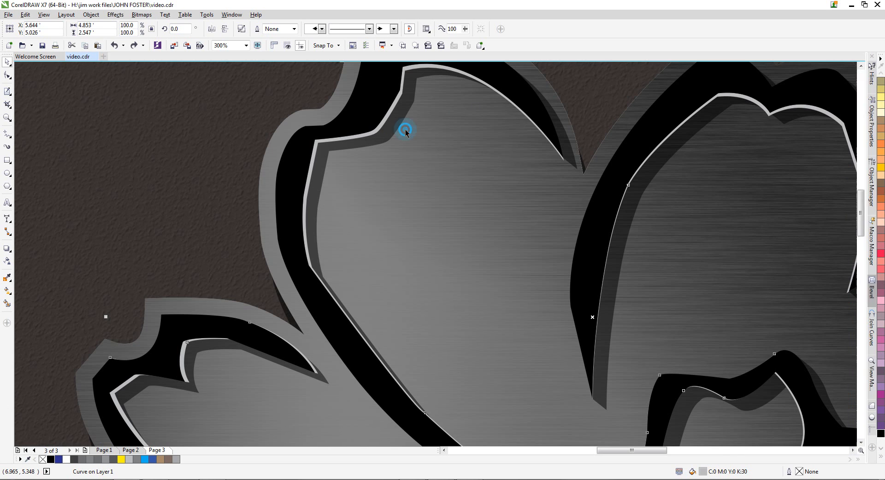
Compare the flower with the daytime version on Page 2, and delete the light grey inner highlight curve on Page 3
{"action": "scroll", "coordinate": [370, 137], "scroll_direction": "down", "scroll_amount": 1}
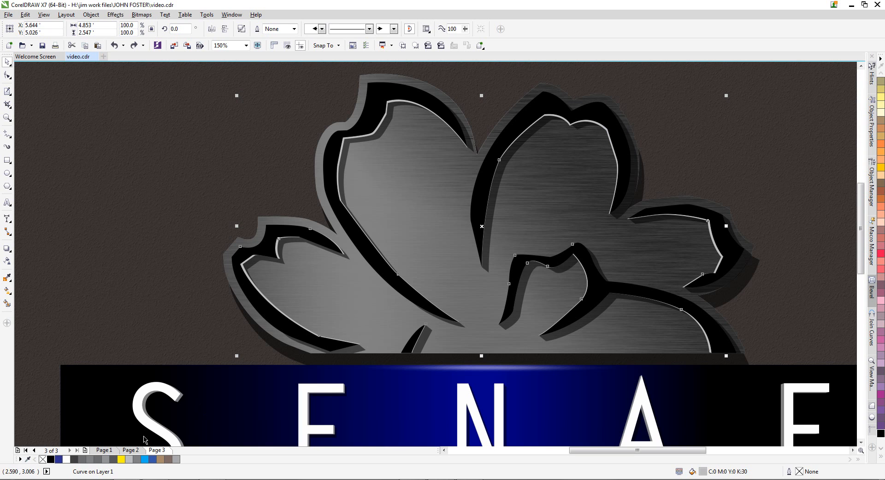
{"action": "left_click", "coordinate": [131, 450]}
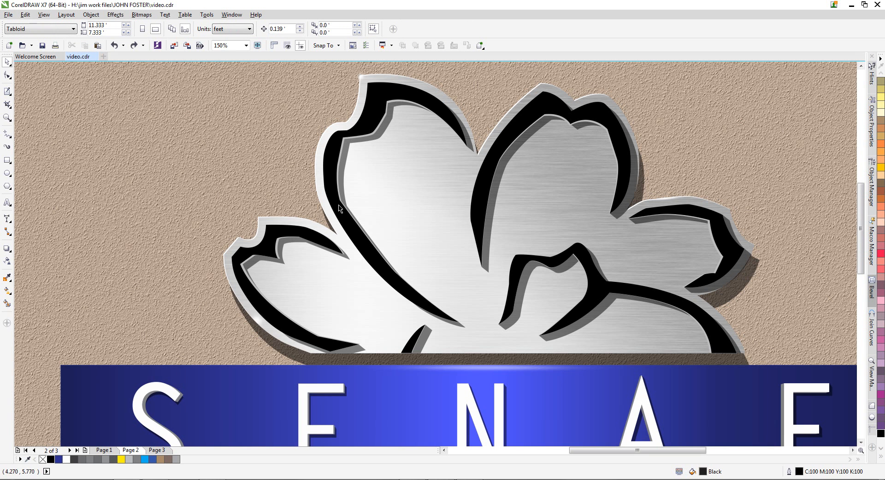
{"action": "left_click", "coordinate": [157, 450]}
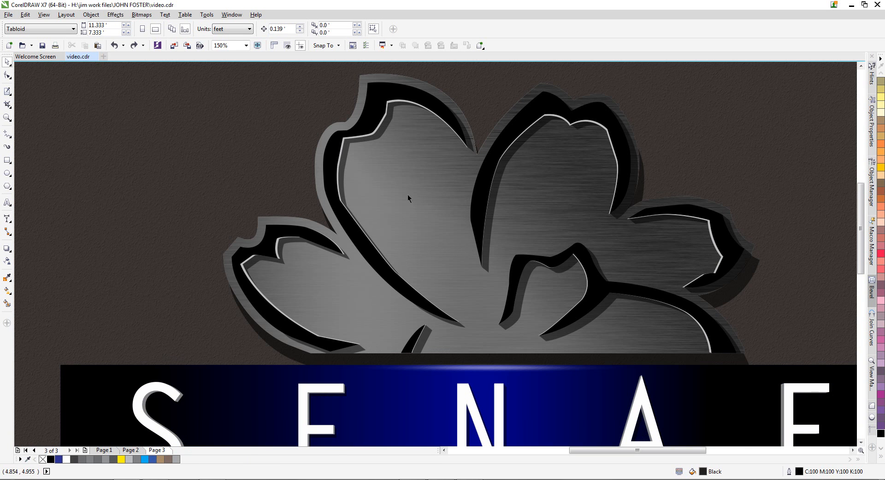
{"action": "left_click", "coordinate": [374, 132]}
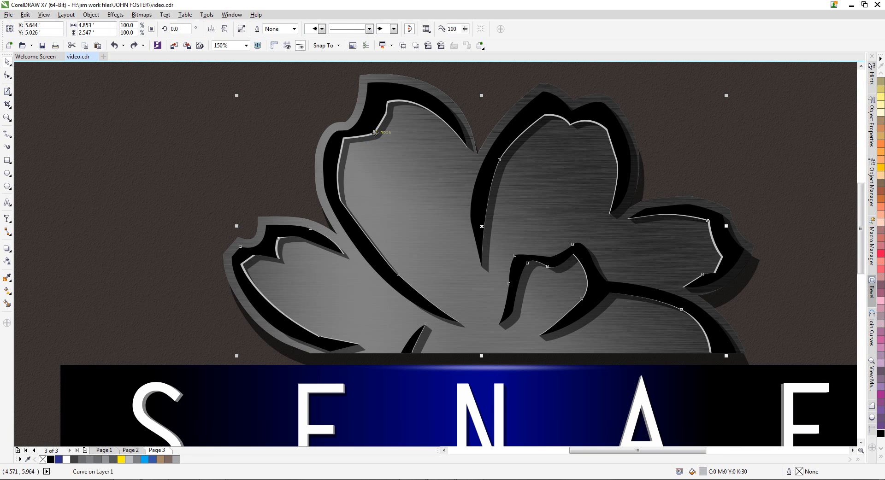
{"action": "key", "text": "Delete"}
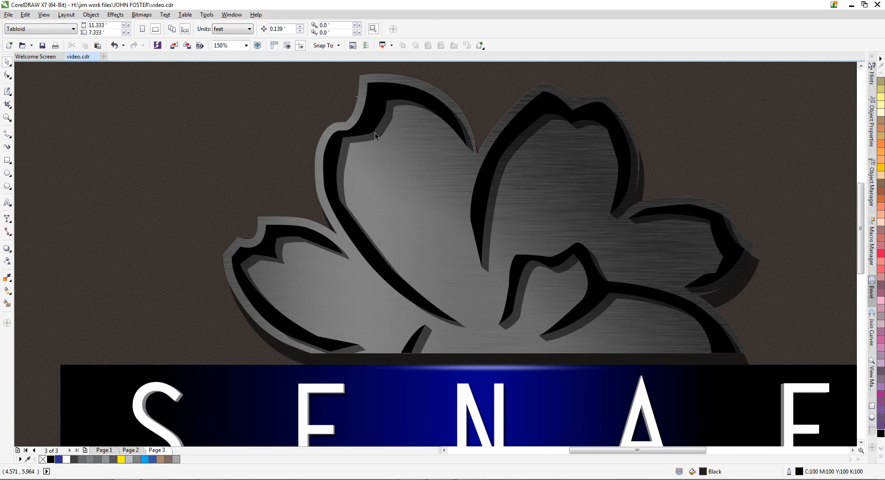
Copy the lens effect from the wall's dark overlay to the shadow curve inside the flower's black petal outlines
{"action": "left_click", "coordinate": [374, 137]}
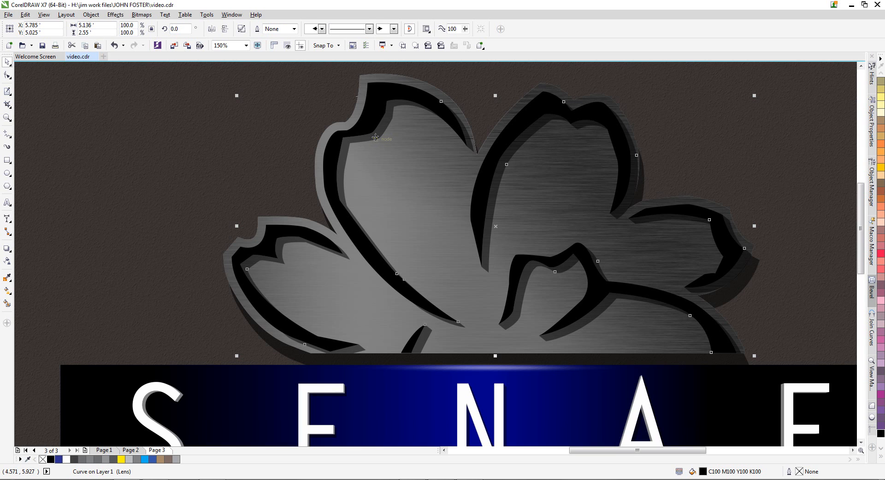
{"action": "left_click", "coordinate": [481, 46]}
{"action": "left_click", "coordinate": [267, 110]}
{"action": "left_click", "coordinate": [479, 45]}
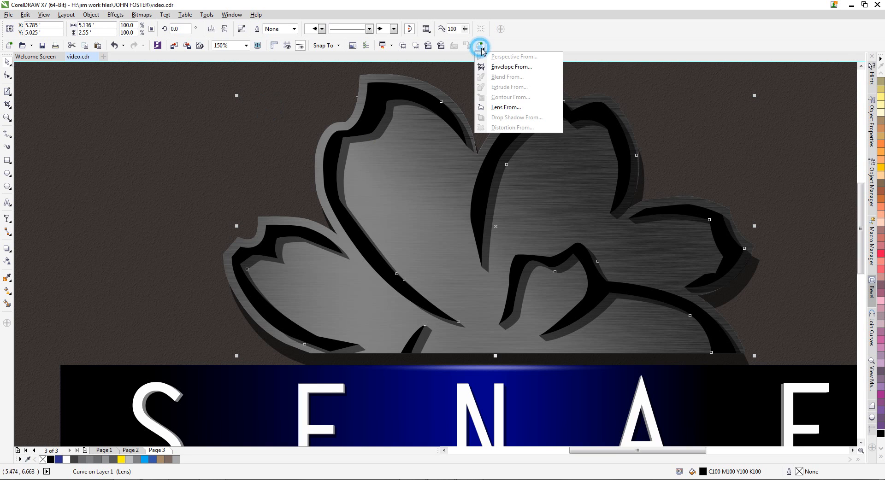
{"action": "left_click", "coordinate": [503, 111]}
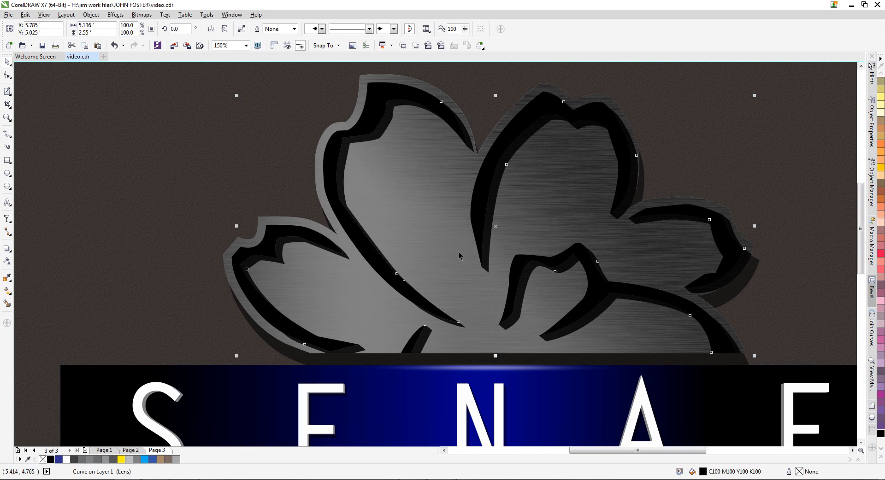
{"action": "left_click", "coordinate": [254, 133]}
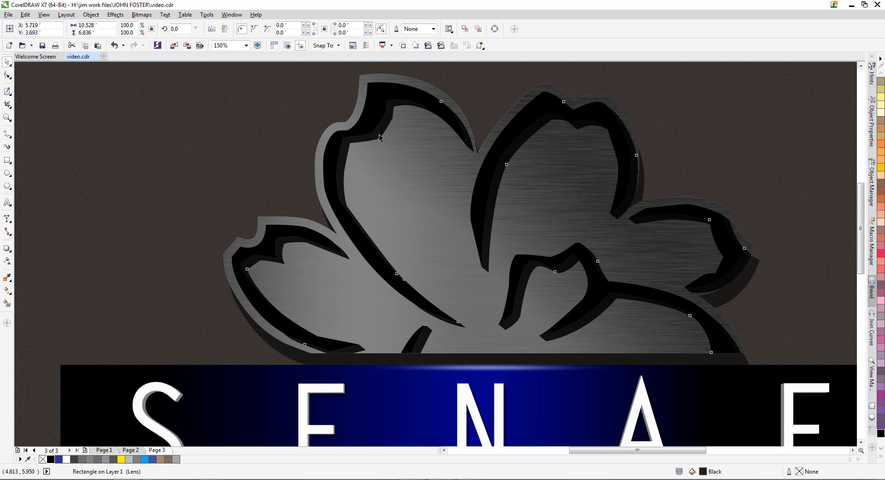
Set the transparency of the flower's inner shadow curve to 46
{"action": "left_click", "coordinate": [378, 135]}
{"action": "left_click", "coordinate": [7, 260]}
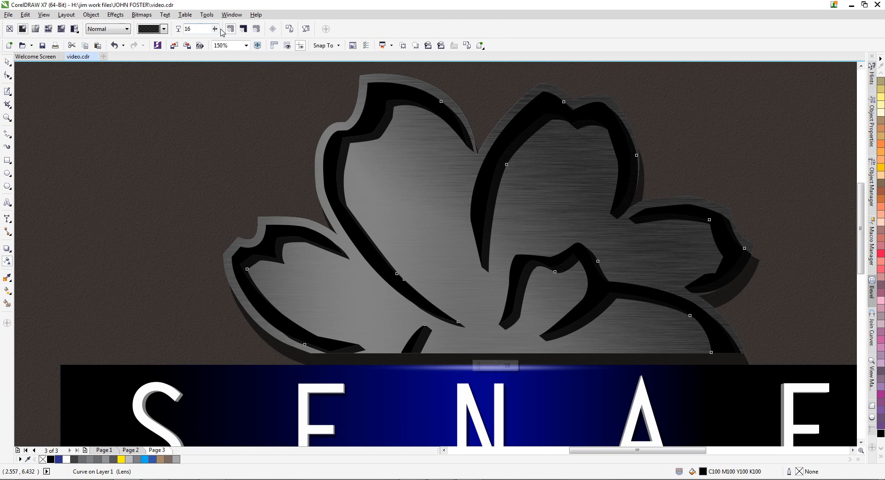
{"action": "left_click_drag", "start_coordinate": [215, 30], "coordinate": [229, 35]}
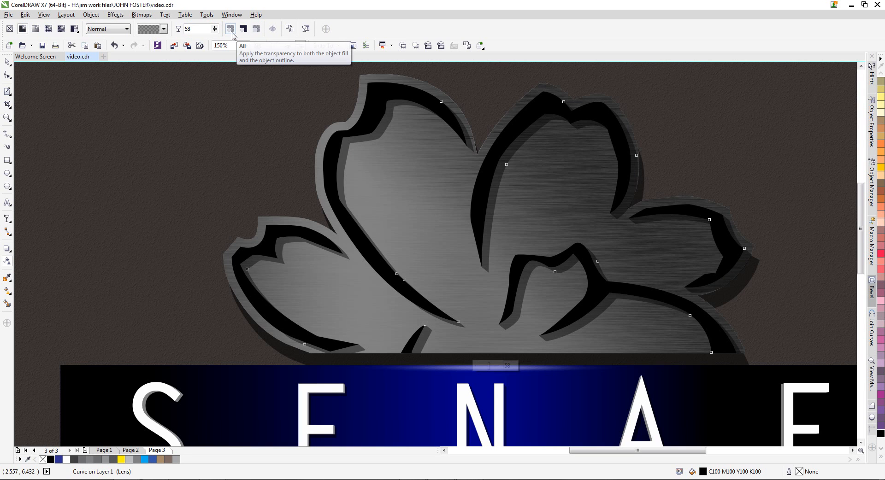
{"action": "left_click_drag", "start_coordinate": [216, 29], "coordinate": [210, 29]}
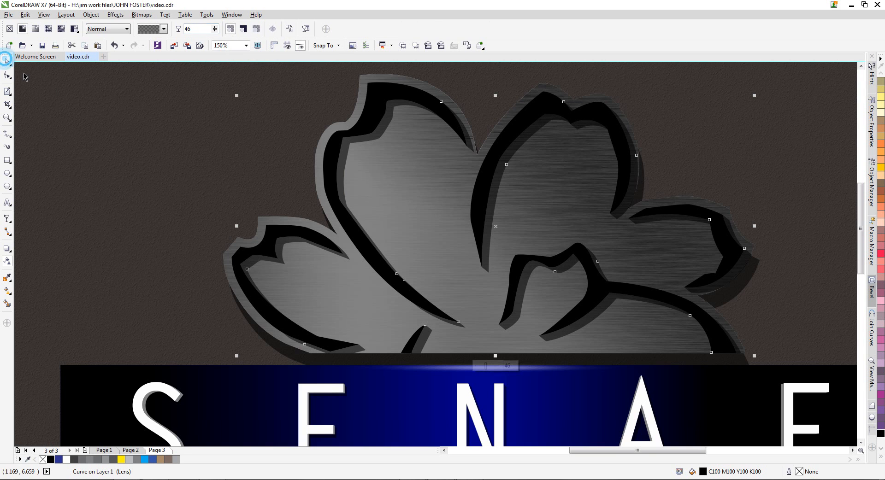
{"action": "left_click", "coordinate": [7, 62]}
Move the four loose sample objects beside the page farther away from the artwork
{"action": "scroll", "coordinate": [364, 243], "scroll_direction": "down", "scroll_amount": 2}
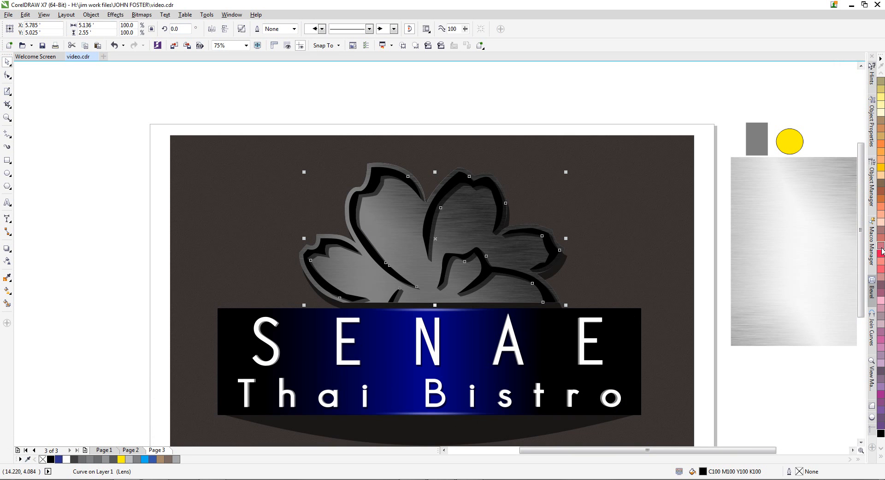
{"action": "scroll", "coordinate": [719, 255], "scroll_direction": "down", "scroll_amount": 2}
{"action": "left_click_drag", "start_coordinate": [519, 175], "coordinate": [683, 304]}
{"action": "left_click_drag", "start_coordinate": [533, 258], "coordinate": [787, 264]}
{"action": "left_click", "coordinate": [7, 118]}
{"action": "left_click_drag", "start_coordinate": [238, 186], "coordinate": [517, 371]}
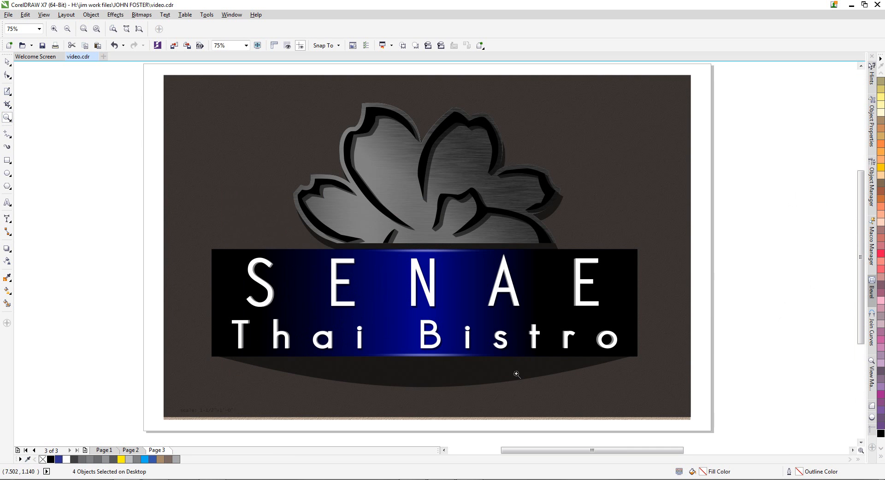
Stretch the wall's dark overlay downward to about 6.889 ft high so it covers the uncovered strip along the wall's lower edge
{"action": "left_click", "coordinate": [7, 62]}
{"action": "left_click", "coordinate": [206, 386]}
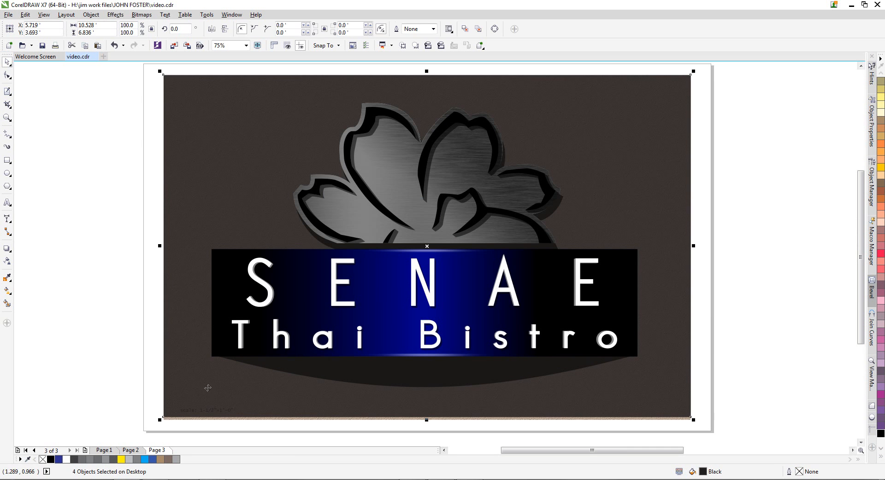
{"action": "left_click_drag", "start_coordinate": [423, 420], "coordinate": [426, 423]}
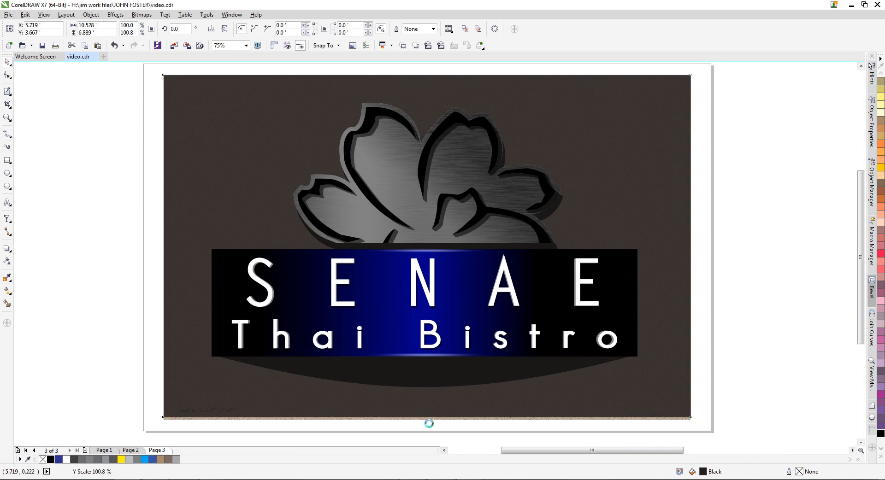
{"action": "left_click", "coordinate": [169, 422]}
Select the small scale note on the wall and choose the 1-1/2" = 1' drawing scale
{"action": "left_click_drag", "start_coordinate": [174, 424], "coordinate": [251, 396]}
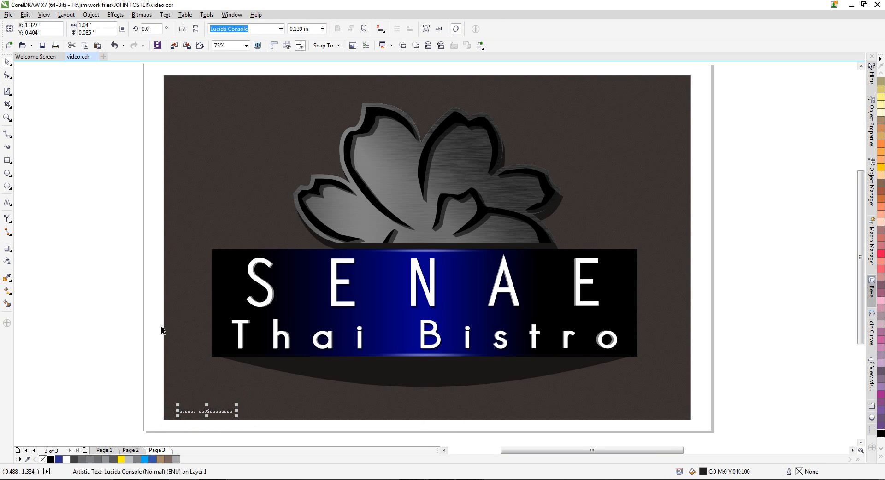
{"action": "left_click", "coordinate": [8, 92]}
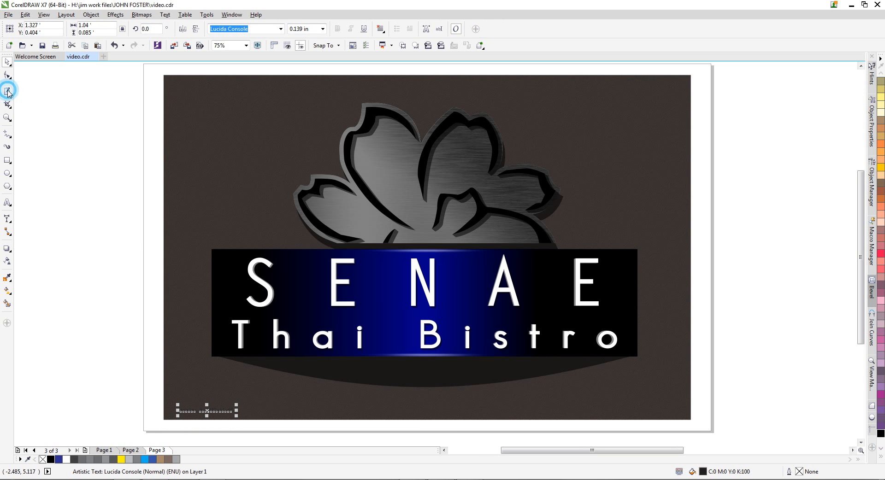
{"action": "left_click", "coordinate": [8, 92]}
{"action": "left_click", "coordinate": [9, 93]}
{"action": "left_click", "coordinate": [21, 92]}
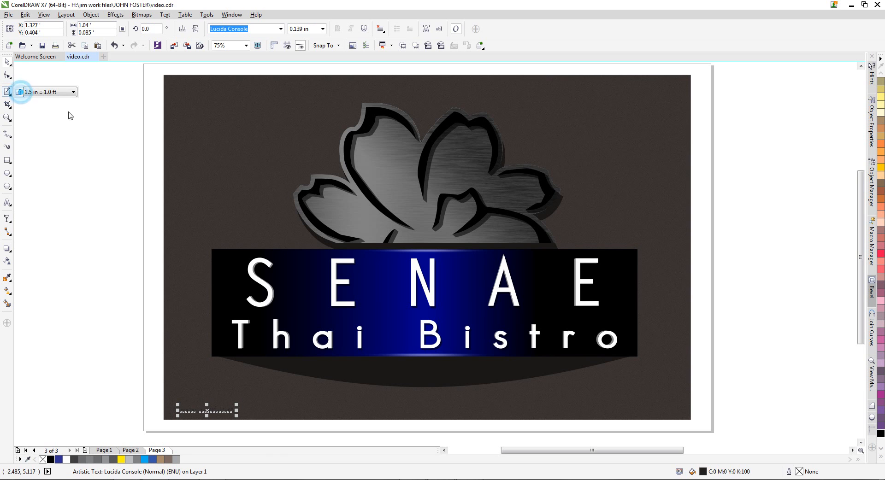
{"action": "left_click", "coordinate": [46, 92]}
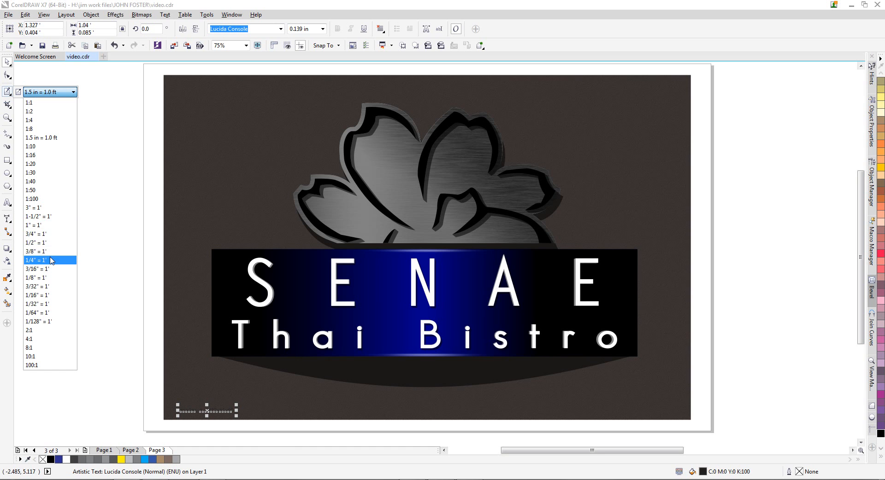
{"action": "left_click", "coordinate": [42, 215]}
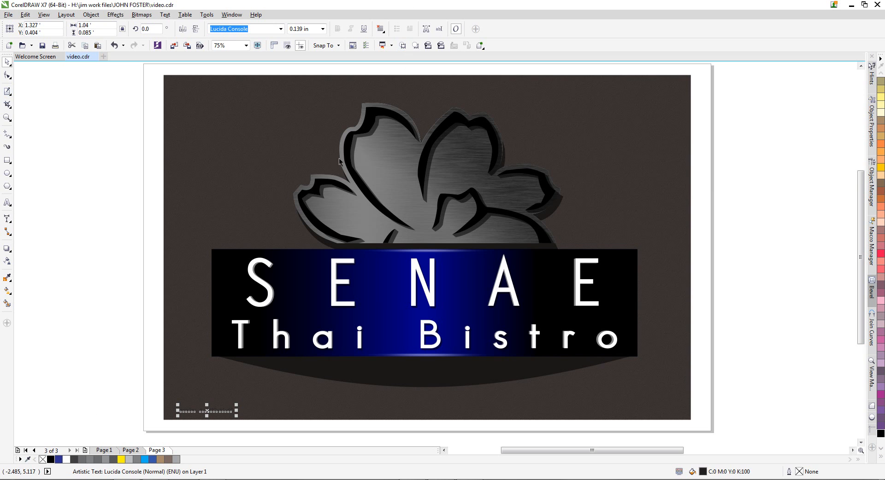
Fill the scale note in the wall's lower corner with white
{"action": "left_click", "coordinate": [305, 242]}
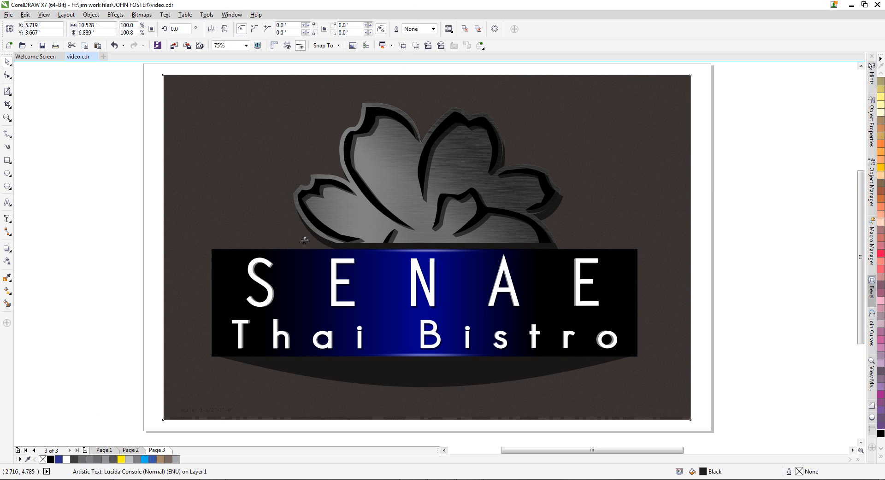
{"action": "left_click", "coordinate": [195, 411]}
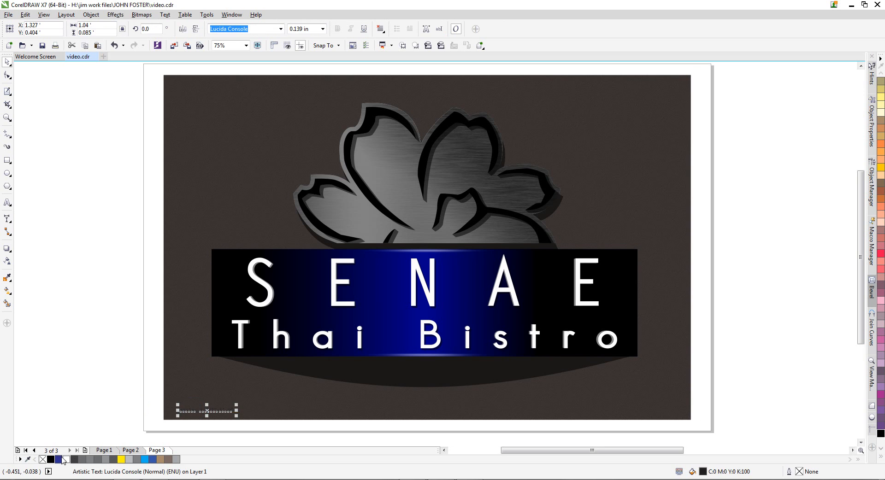
{"action": "left_click", "coordinate": [225, 437]}
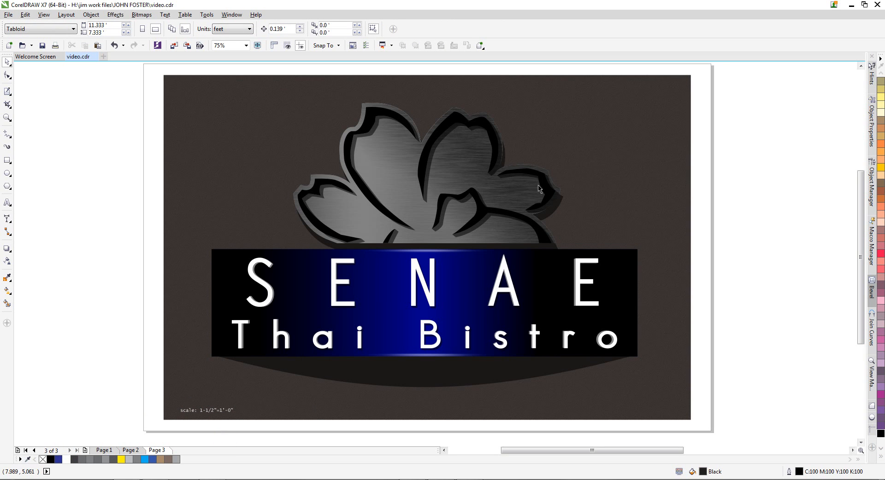
Delete the black lens shadow curve behind the metal flower
{"action": "left_click", "coordinate": [553, 216]}
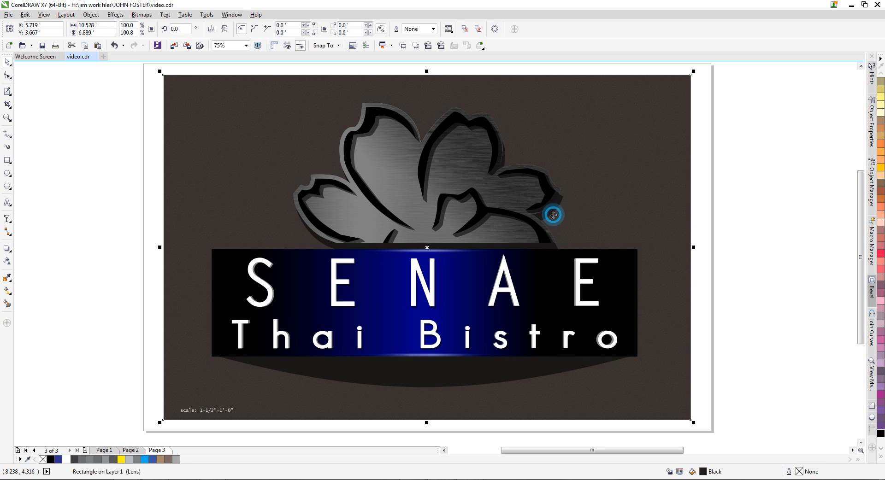
{"action": "left_click", "coordinate": [549, 215]}
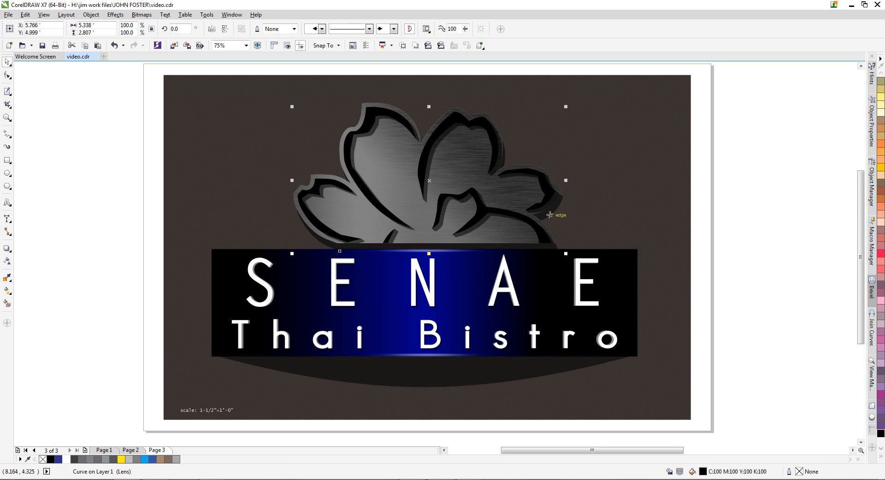
{"action": "key", "text": "Escape"}
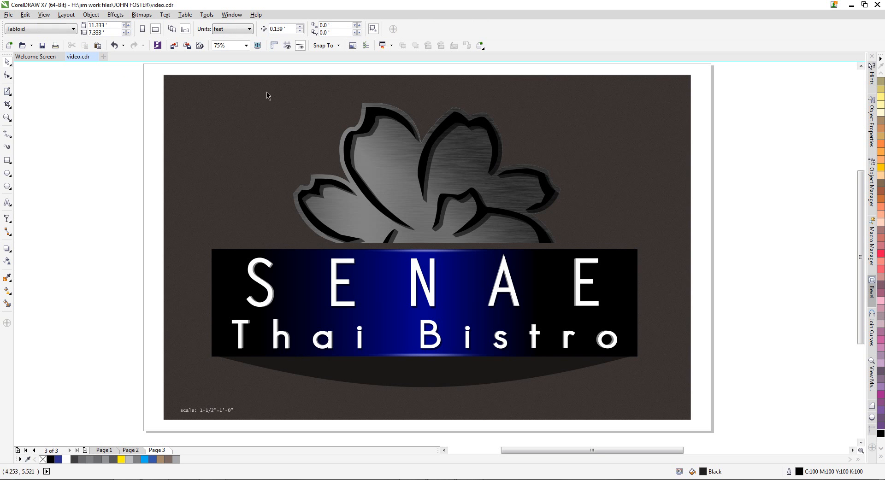
Fill the flower's black inner petal outline curve with white
{"action": "left_click", "coordinate": [8, 117]}
{"action": "left_click_drag", "start_coordinate": [272, 91], "coordinate": [619, 305]}
{"action": "left_click", "coordinate": [7, 61]}
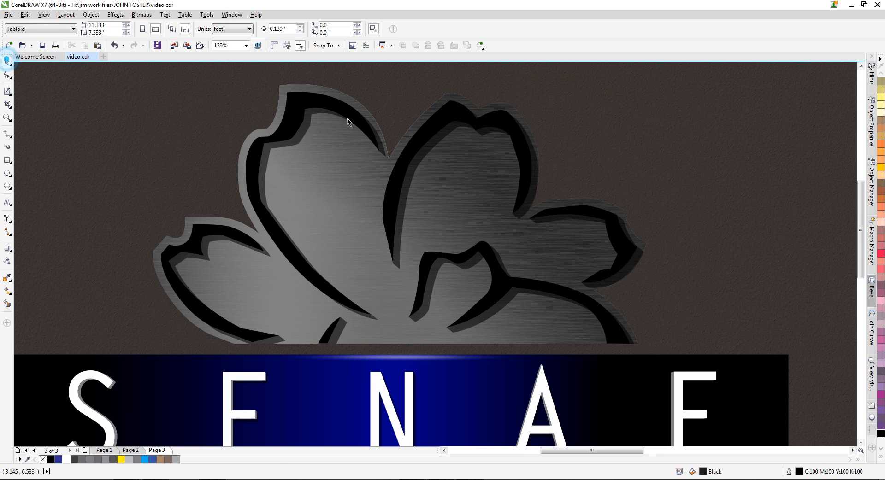
{"action": "left_click", "coordinate": [298, 107]}
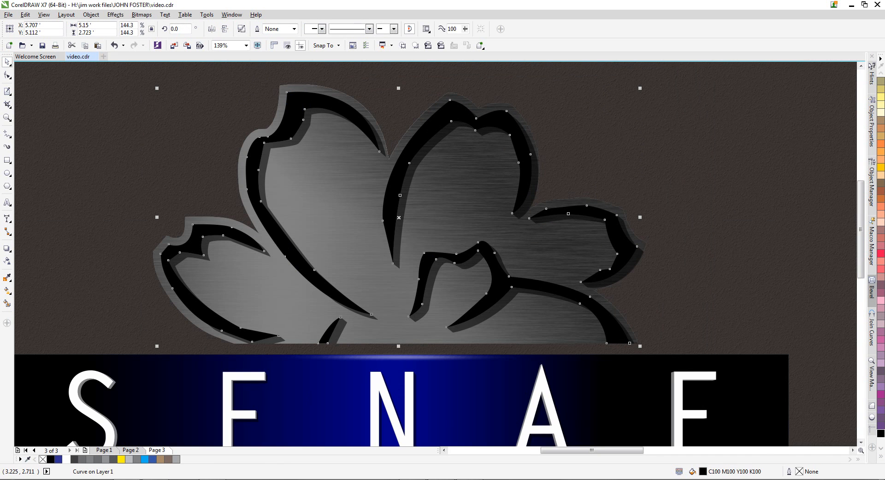
{"action": "left_click", "coordinate": [67, 458]}
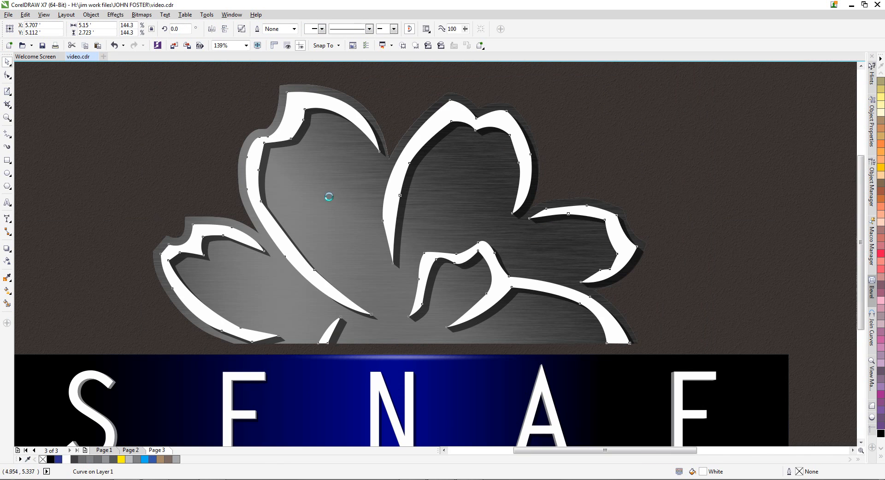
Darken the metal flower by setting its black lens overlay's transparency to 37
{"action": "scroll", "coordinate": [329, 197], "scroll_direction": "down", "scroll_amount": 2}
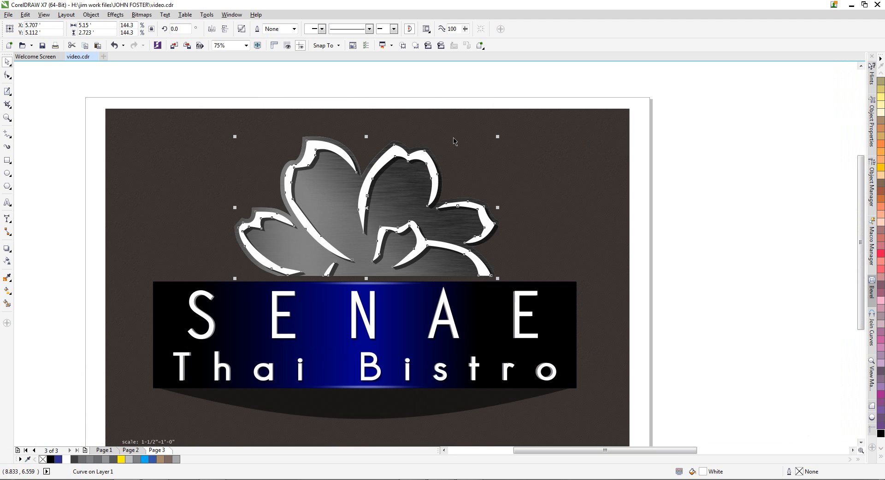
{"action": "left_click", "coordinate": [507, 169]}
{"action": "left_click", "coordinate": [406, 183]}
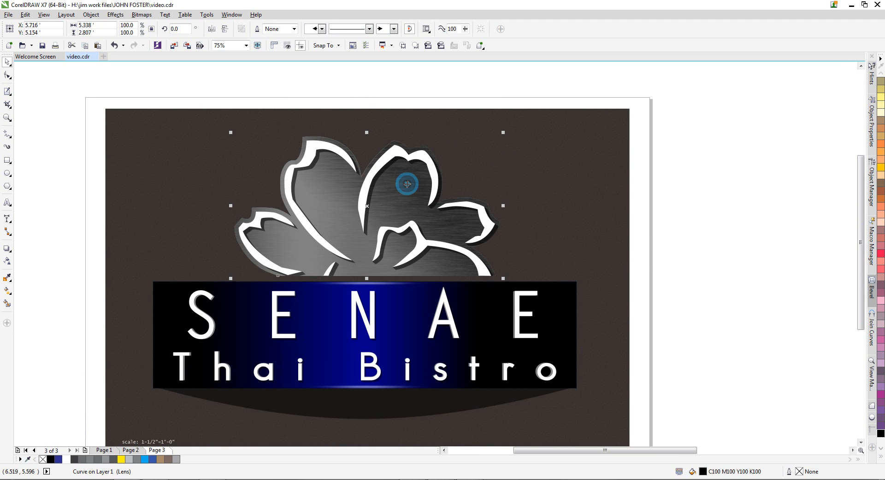
{"action": "left_click", "coordinate": [7, 262]}
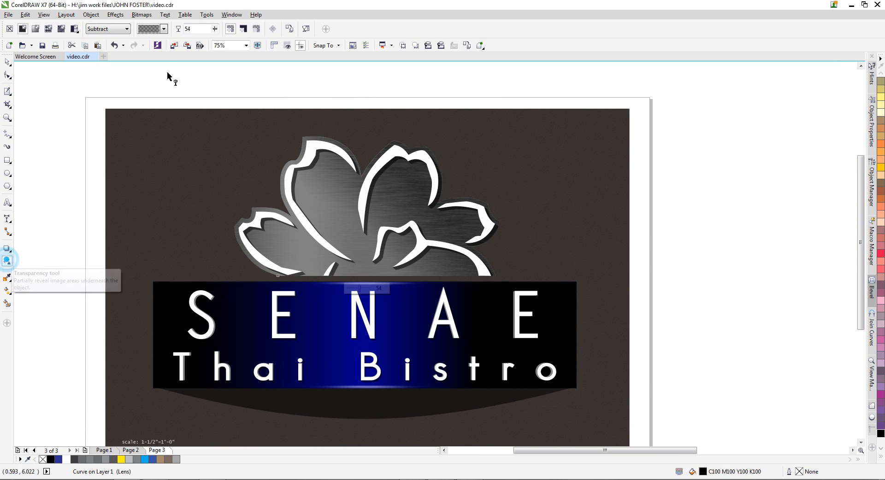
{"action": "left_click", "coordinate": [214, 31]}
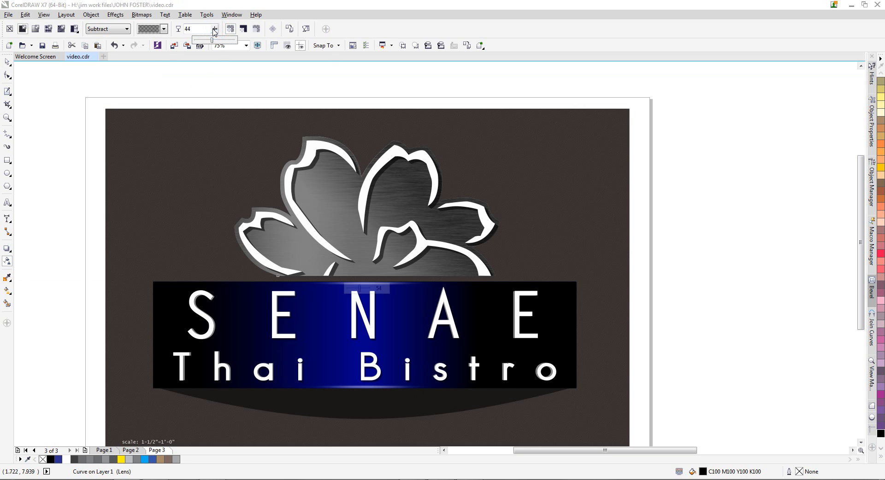
{"action": "left_click", "coordinate": [215, 30]}
{"action": "left_click", "coordinate": [214, 30]}
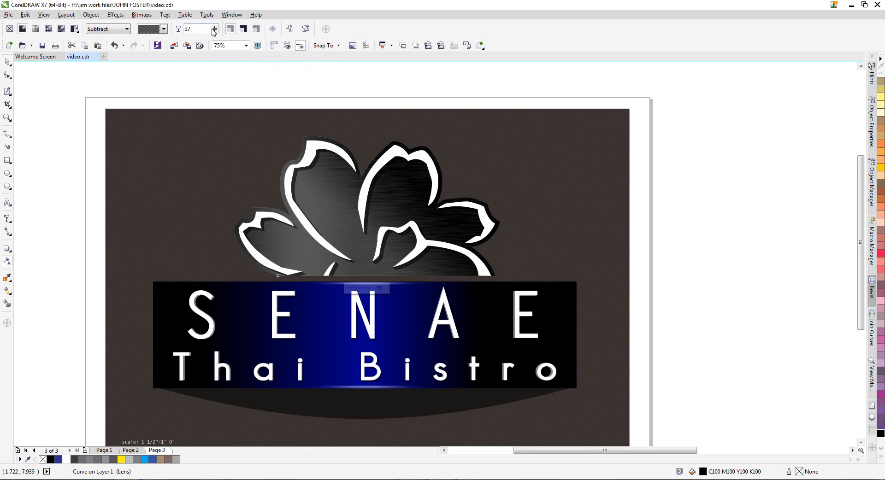
{"action": "left_click", "coordinate": [7, 62]}
{"action": "left_click", "coordinate": [714, 292]}
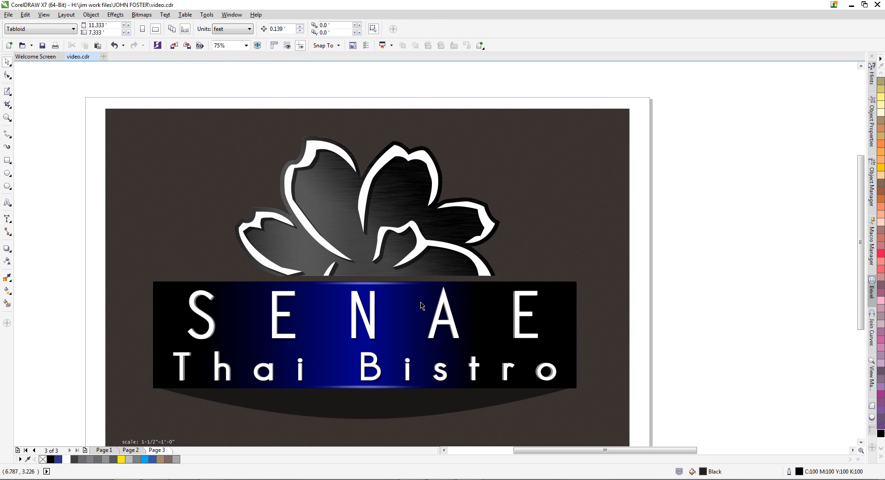
Check the transparency of the blue panel's black overlay, and move the overlay about 0.83 ft down
{"action": "left_click", "coordinate": [389, 297]}
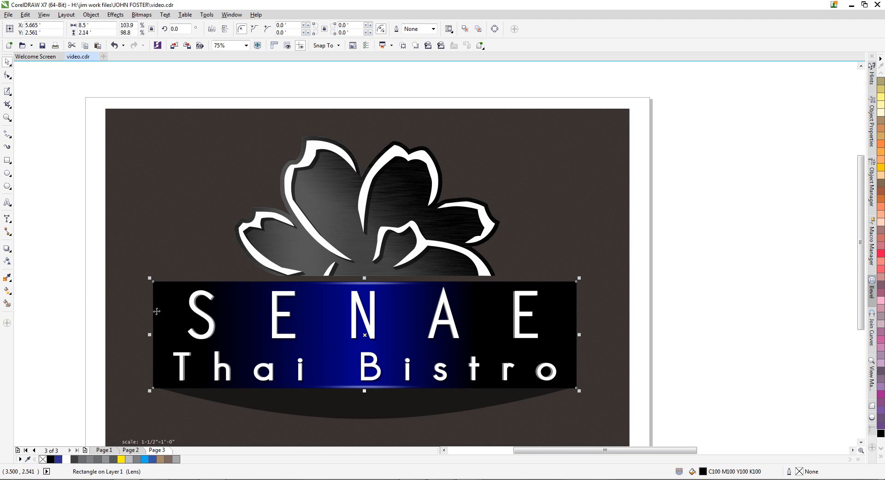
{"action": "left_click", "coordinate": [7, 261]}
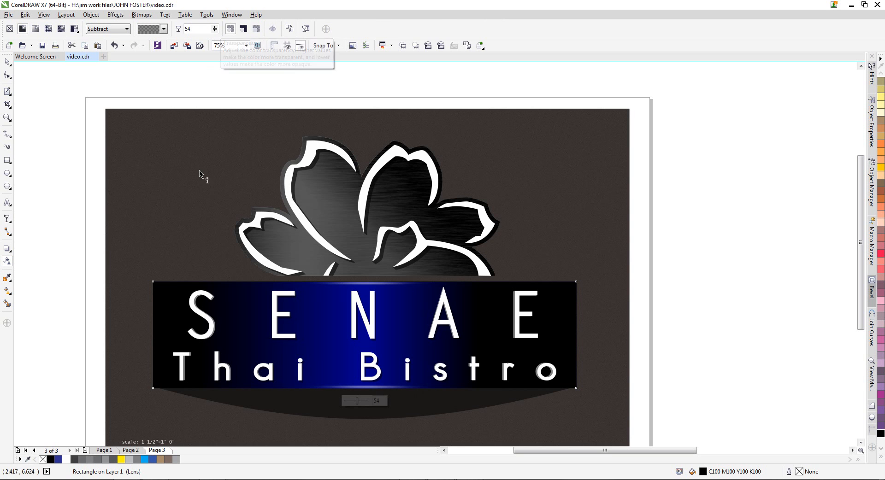
{"action": "left_click", "coordinate": [8, 62]}
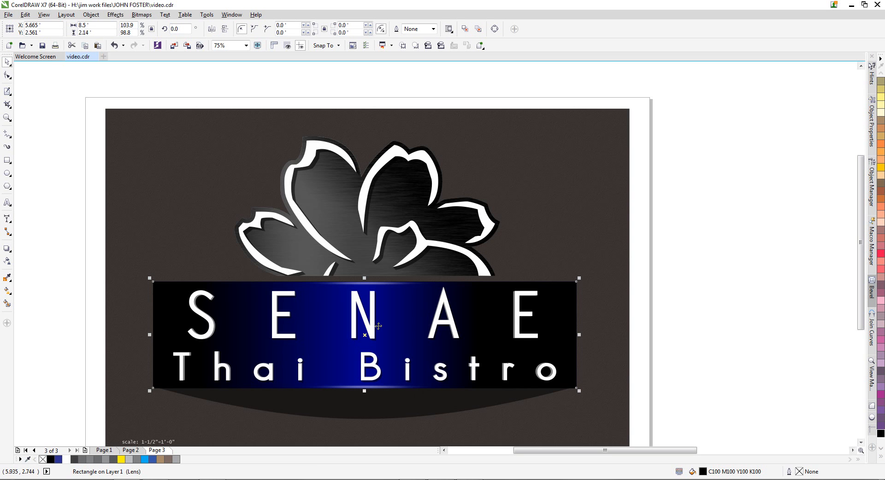
{"action": "left_click_drag", "start_coordinate": [336, 340], "coordinate": [332, 388]}
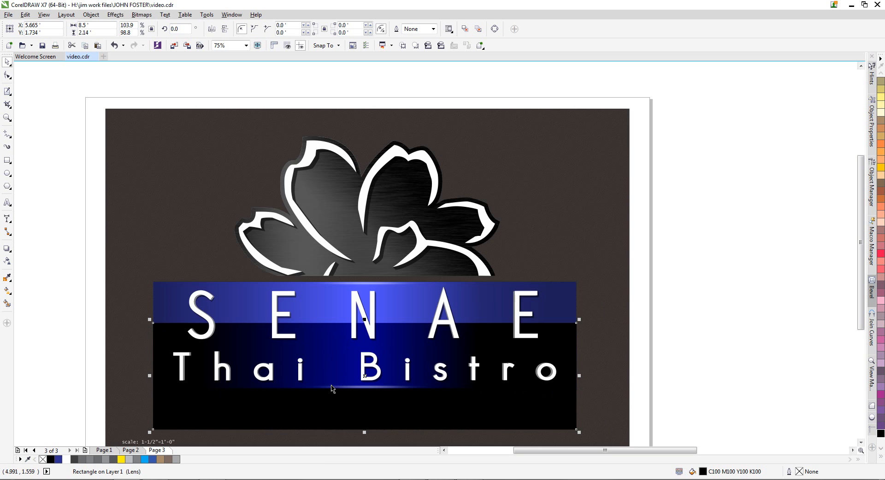
Recolor both end nodes of the fountain fill on the rectangle beneath the blue panel to a medium gray
{"action": "key", "text": "ctrl+z"}
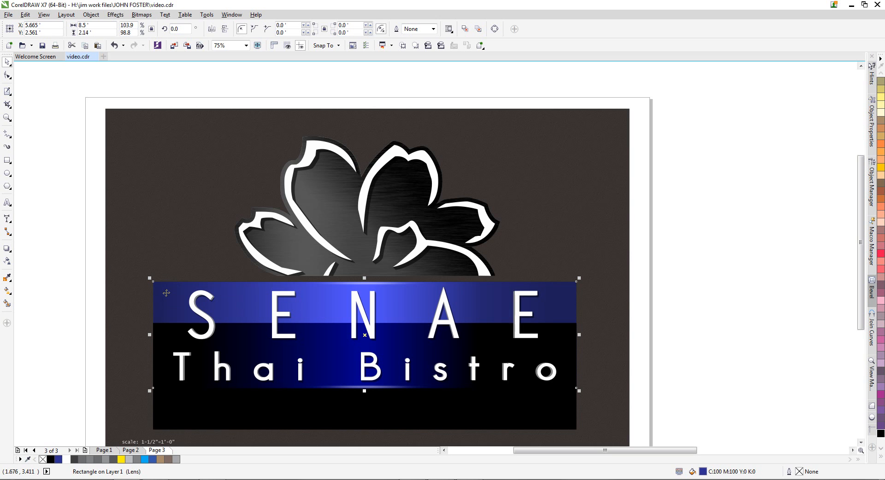
{"action": "left_click", "coordinate": [166, 293], "text": "alt"}
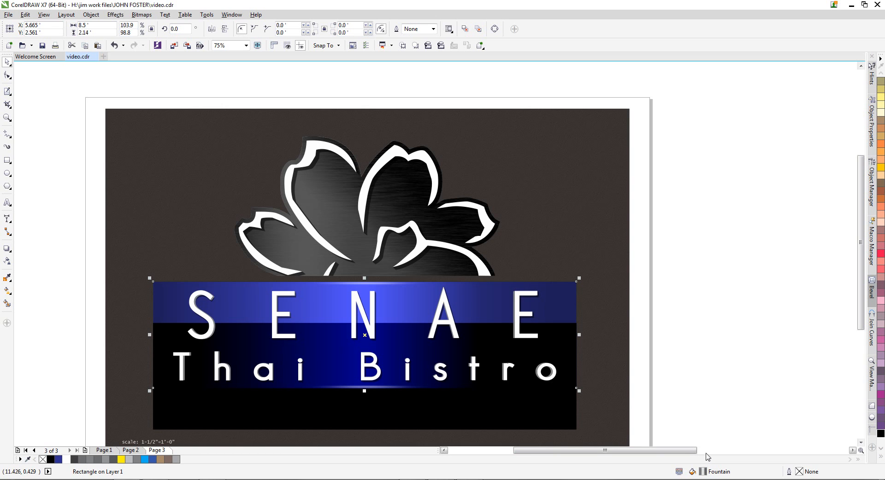
{"action": "left_click", "coordinate": [7, 291]}
{"action": "left_click", "coordinate": [156, 363]}
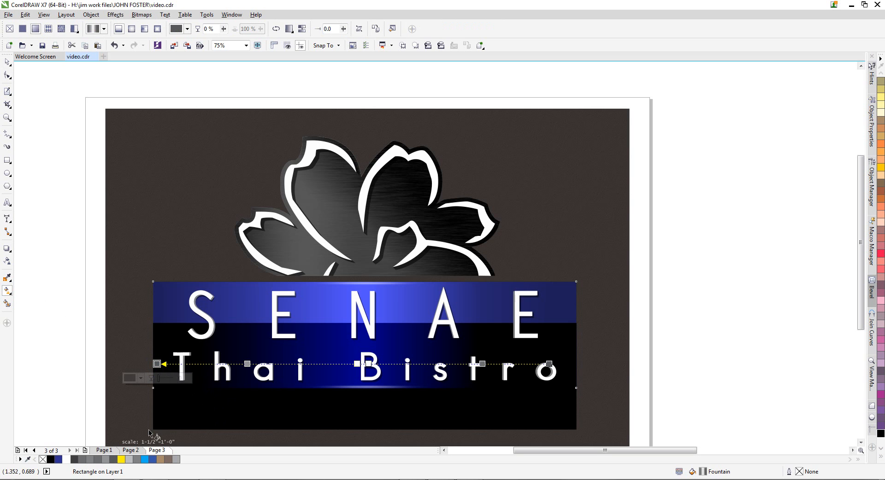
{"action": "left_click", "coordinate": [880, 456]}
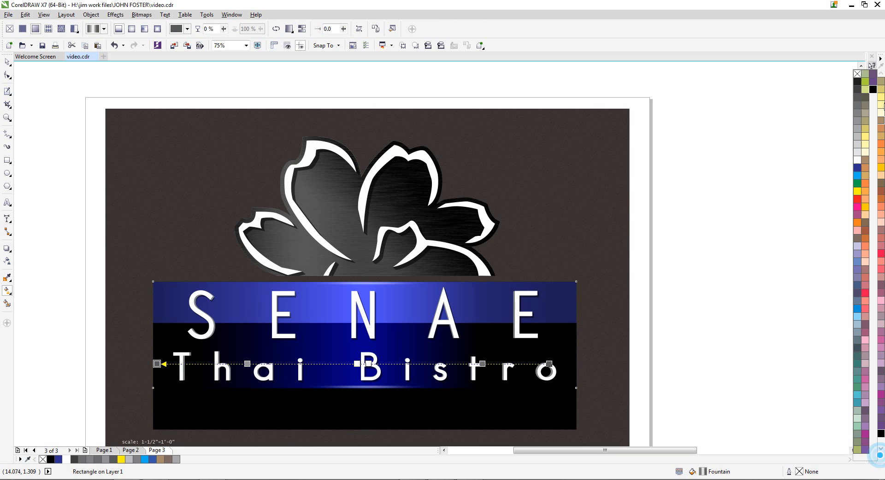
{"action": "left_click", "coordinate": [857, 122]}
{"action": "left_click", "coordinate": [549, 364]}
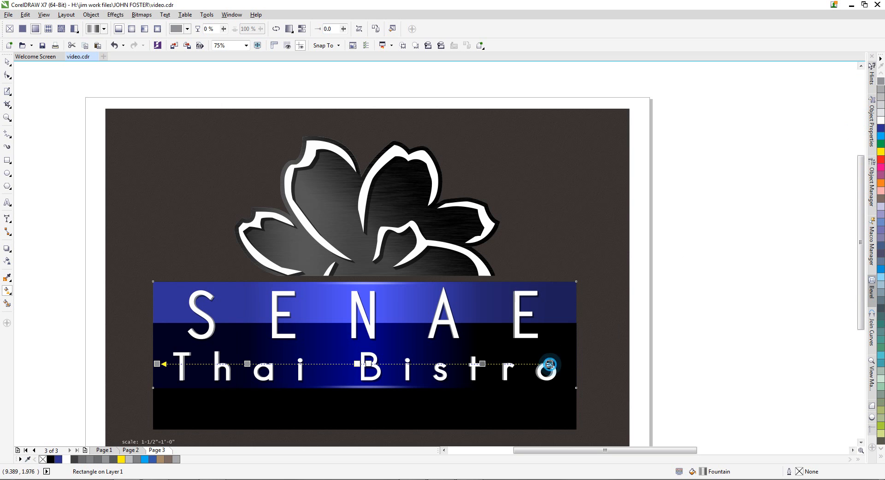
{"action": "left_click", "coordinate": [880, 81]}
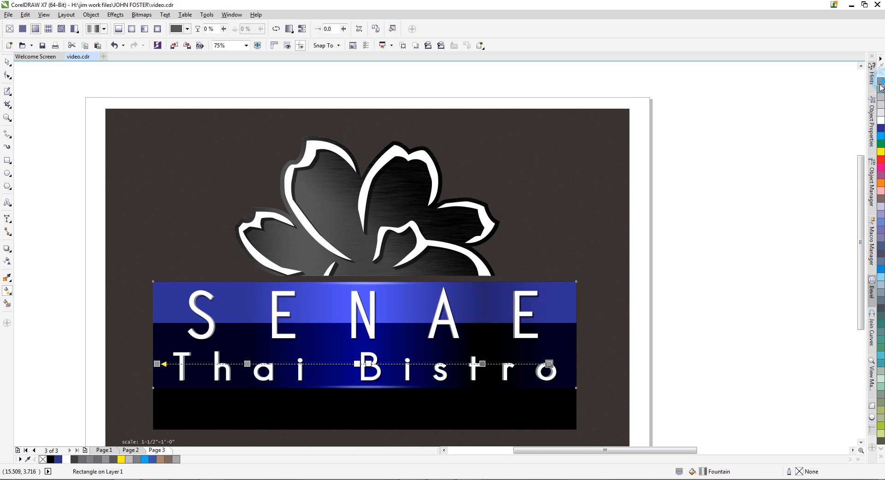
Align the offset black overlay with the blue panel so that it covers the panel exactly
{"action": "left_click", "coordinate": [7, 62]}
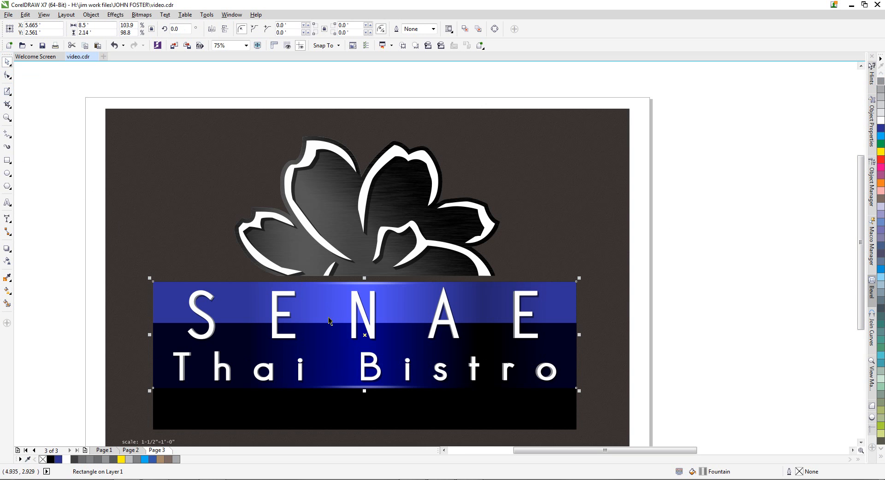
{"action": "left_click", "coordinate": [311, 410]}
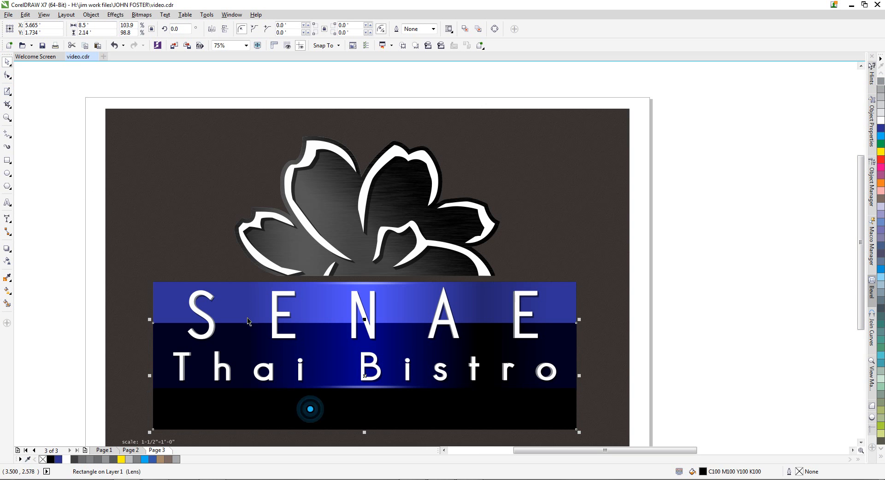
{"action": "left_click", "coordinate": [245, 307], "text": "shift"}
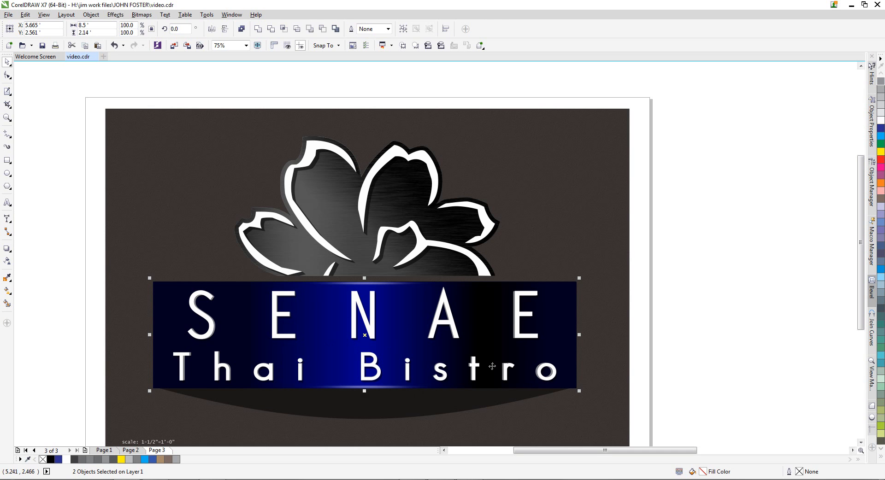
{"action": "left_click", "coordinate": [633, 351]}
Lighten the blue panel slightly by raising the transparency of its black overlay
{"action": "left_click", "coordinate": [322, 291]}
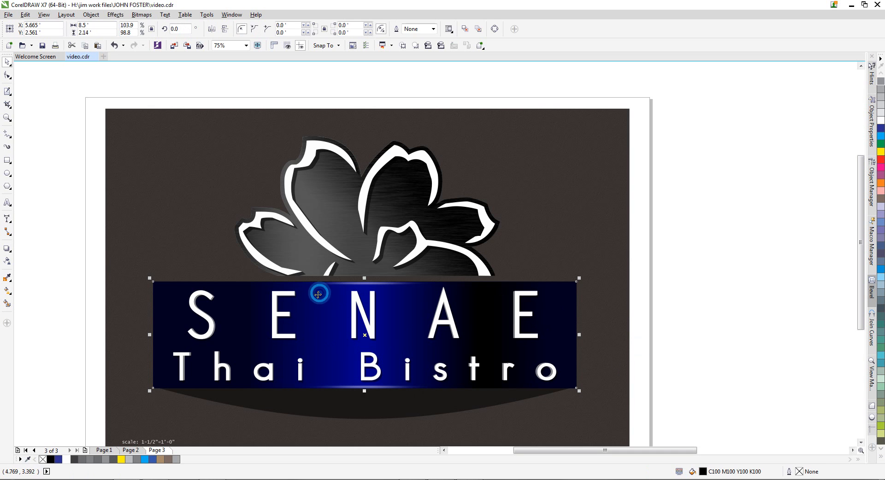
{"action": "left_click", "coordinate": [7, 260]}
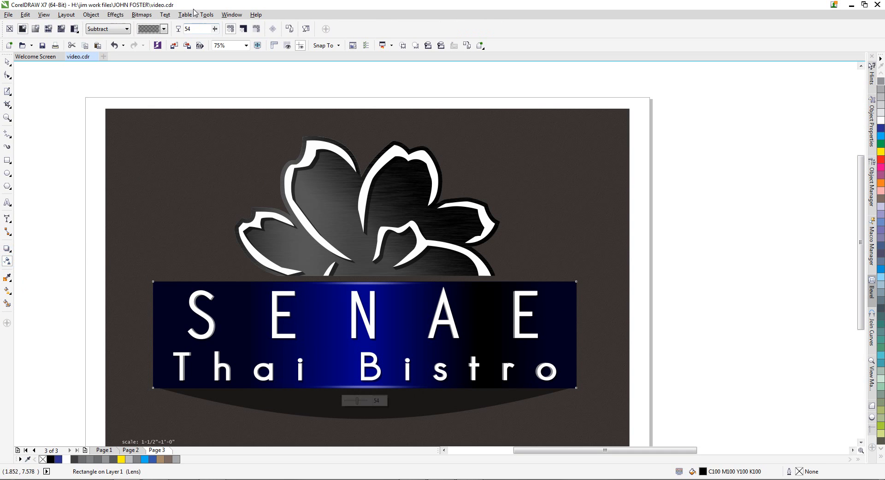
{"action": "left_click_drag", "start_coordinate": [214, 29], "coordinate": [221, 31]}
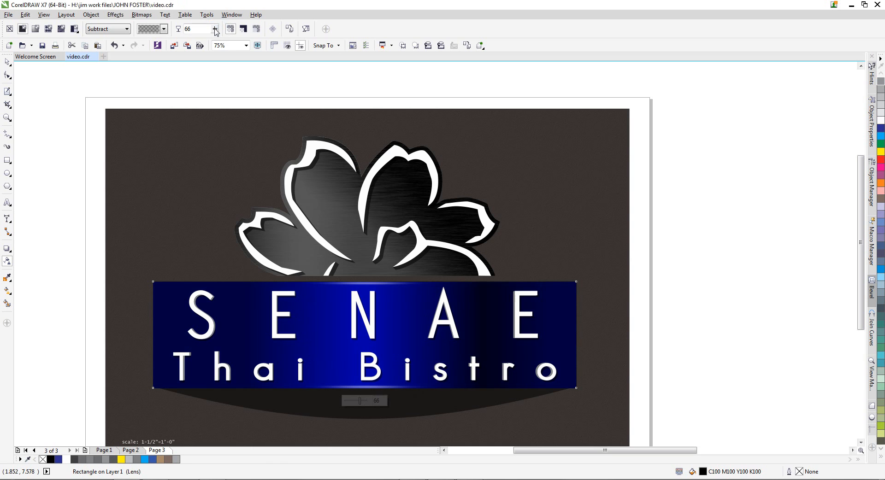
{"action": "left_click_drag", "start_coordinate": [216, 30], "coordinate": [211, 29]}
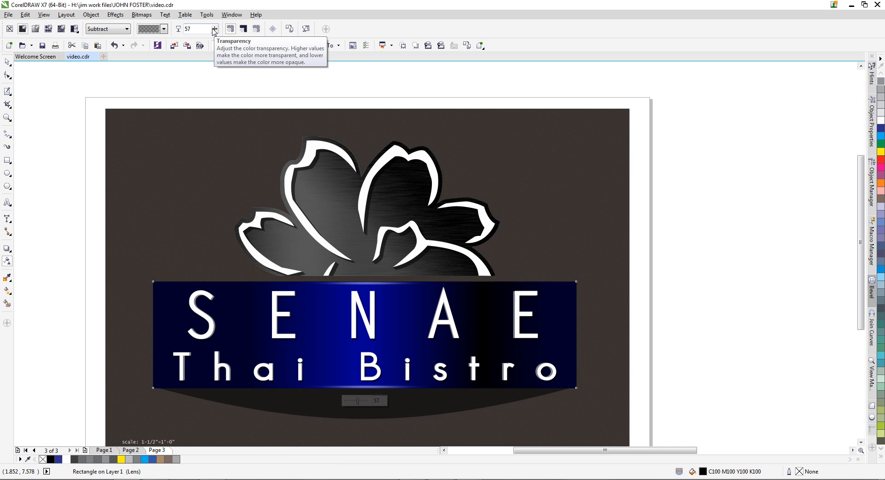
{"action": "left_click_drag", "start_coordinate": [215, 31], "coordinate": [214, 34]}
{"action": "left_click", "coordinate": [7, 61]}
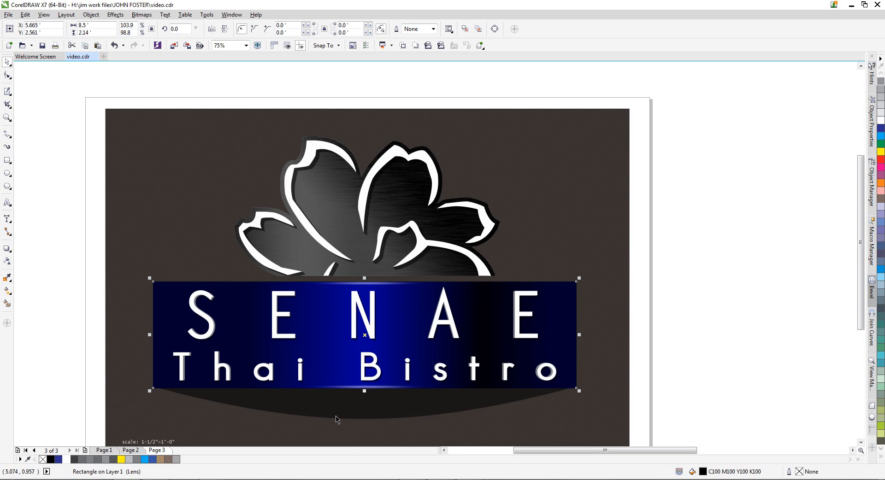
Delete the black lens shadow curve behind the SENAE Thai Bistro lettering
{"action": "scroll", "coordinate": [150, 340], "scroll_direction": "up", "scroll_amount": 2}
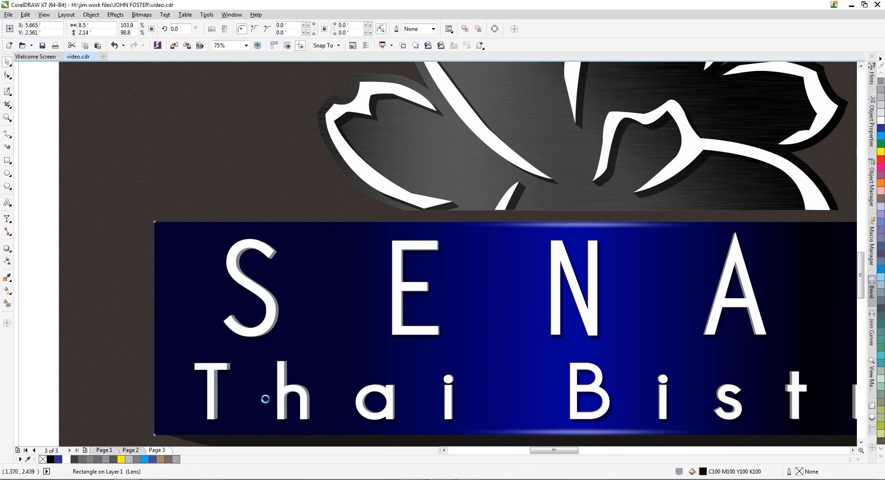
{"action": "left_click", "coordinate": [95, 200]}
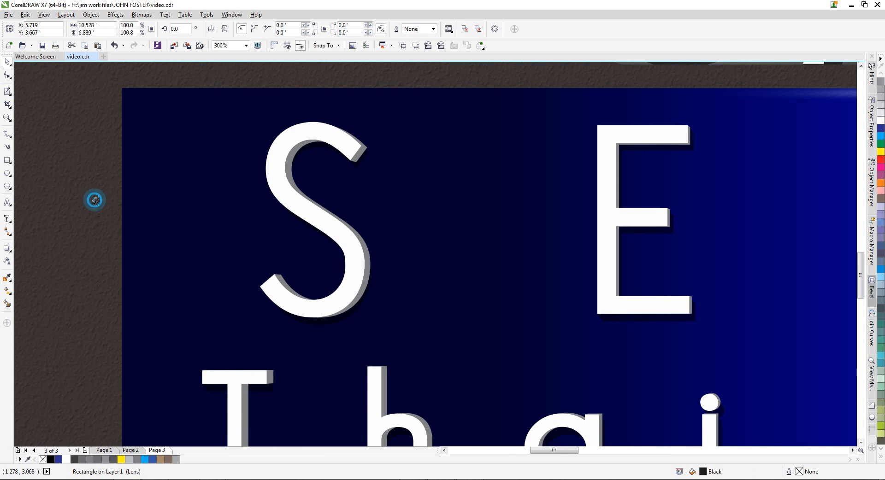
{"action": "left_click", "coordinate": [369, 261]}
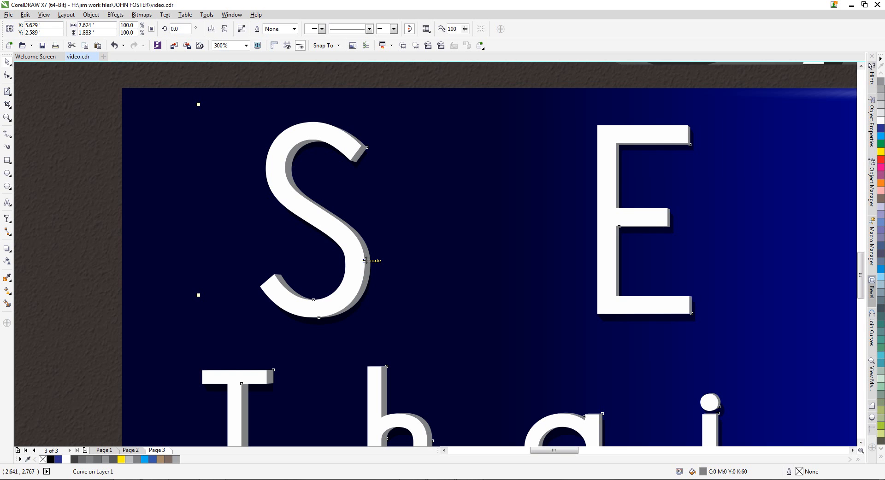
{"action": "left_click", "coordinate": [667, 321]}
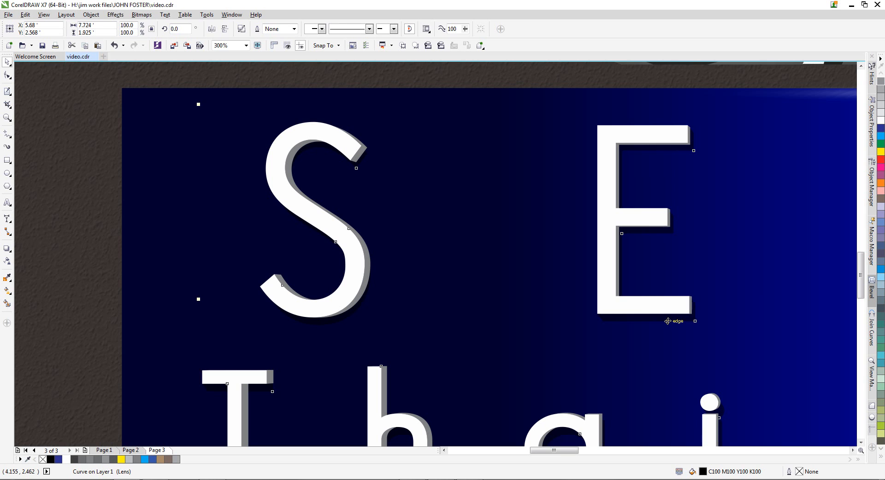
{"action": "key", "text": "Escape"}
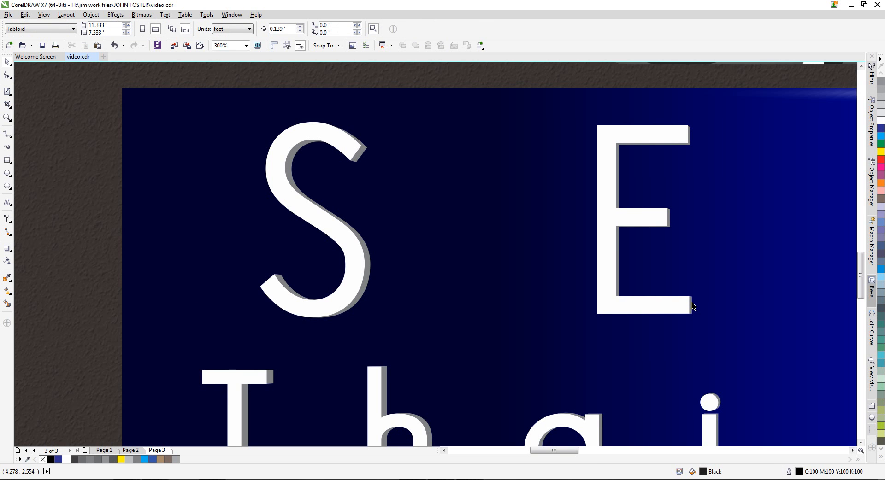
Fill the gray side-edge curve of the SENAE Thai Bistro lettering with 20% black
{"action": "left_click", "coordinate": [369, 279]}
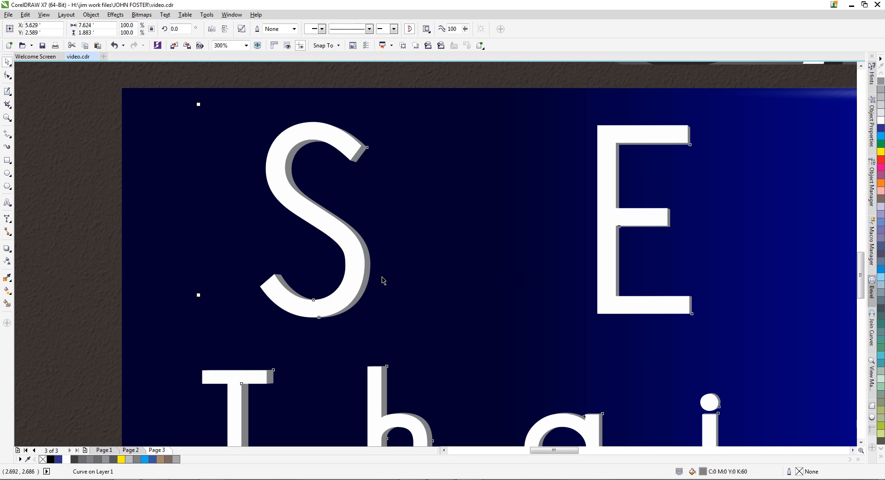
{"action": "scroll", "coordinate": [349, 257], "scroll_direction": "down", "scroll_amount": 1}
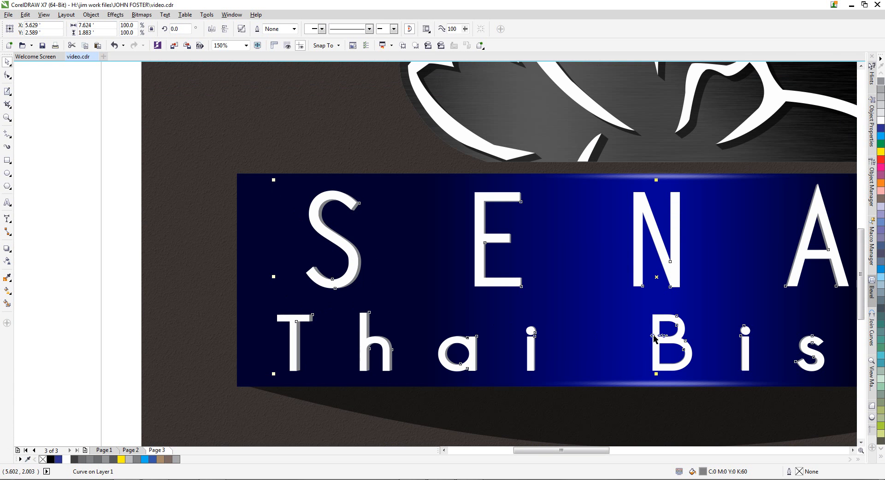
{"action": "left_click", "coordinate": [67, 459]}
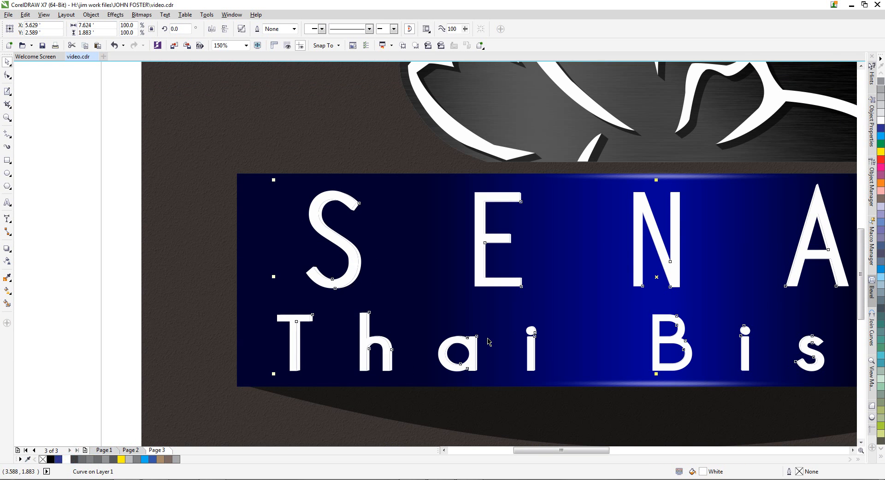
{"action": "left_click", "coordinate": [853, 451]}
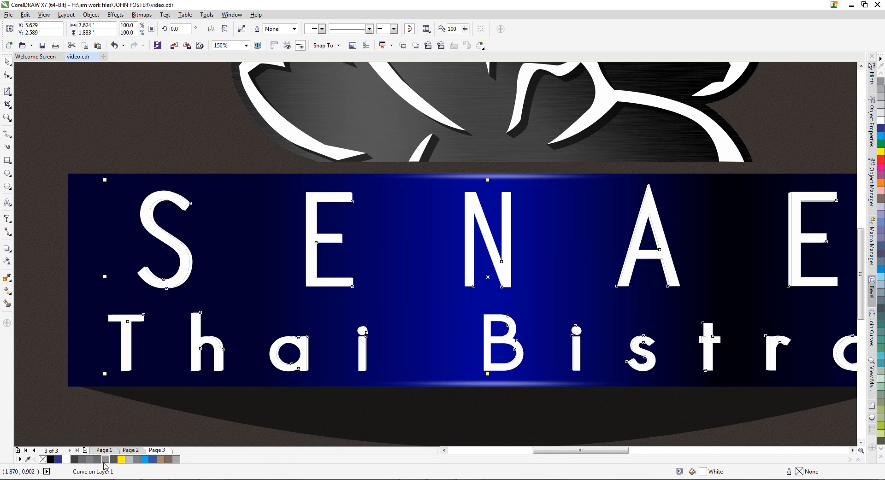
{"action": "left_click", "coordinate": [881, 456]}
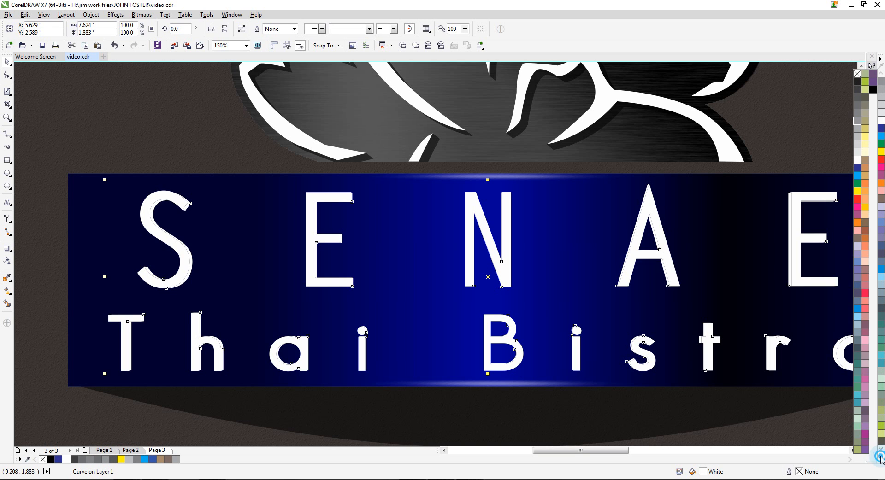
{"action": "left_click", "coordinate": [880, 459]}
{"action": "left_click", "coordinate": [881, 454]}
{"action": "left_click", "coordinate": [857, 153]}
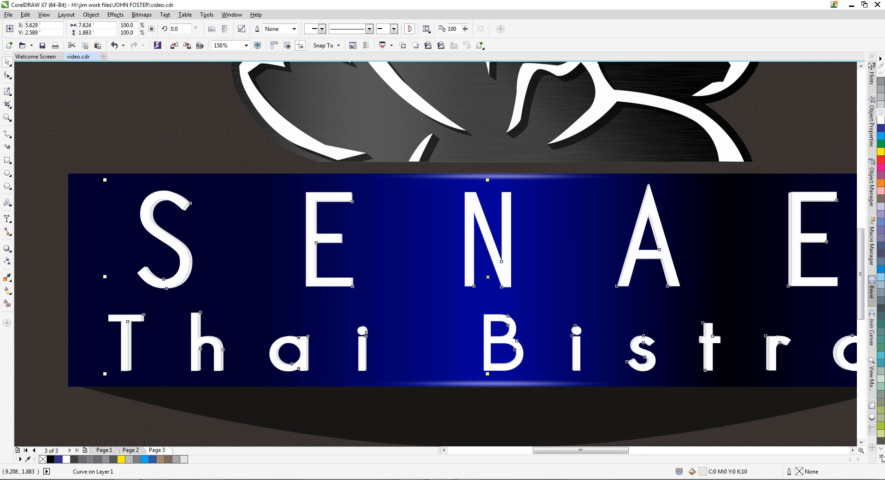
{"action": "left_click", "coordinate": [880, 107]}
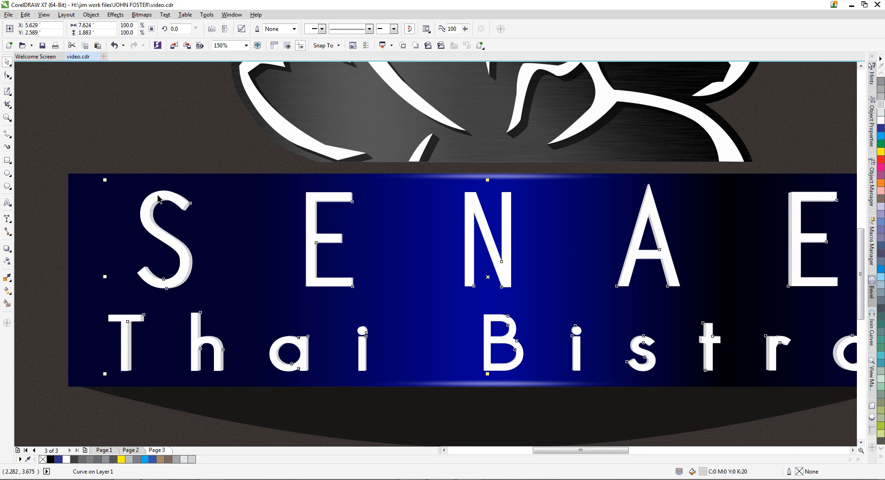
{"action": "scroll", "coordinate": [165, 203], "scroll_direction": "up", "scroll_amount": 2}
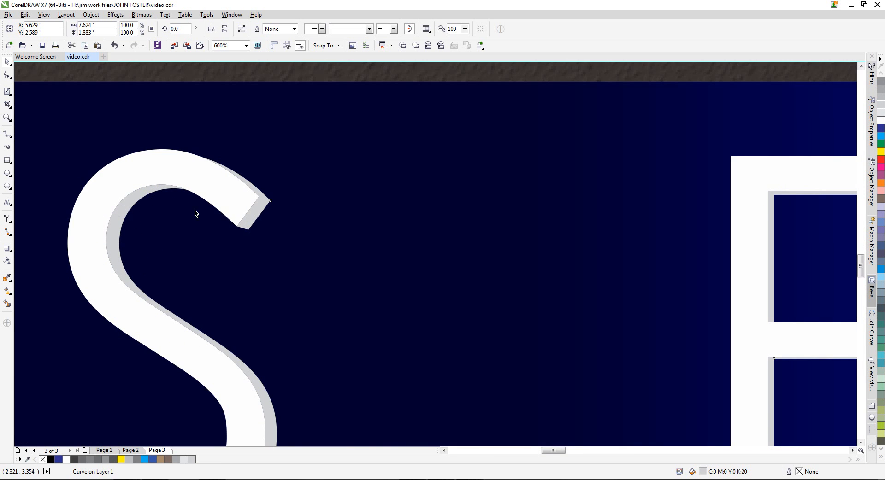
{"action": "scroll", "coordinate": [315, 234], "scroll_direction": "down", "scroll_amount": 1}
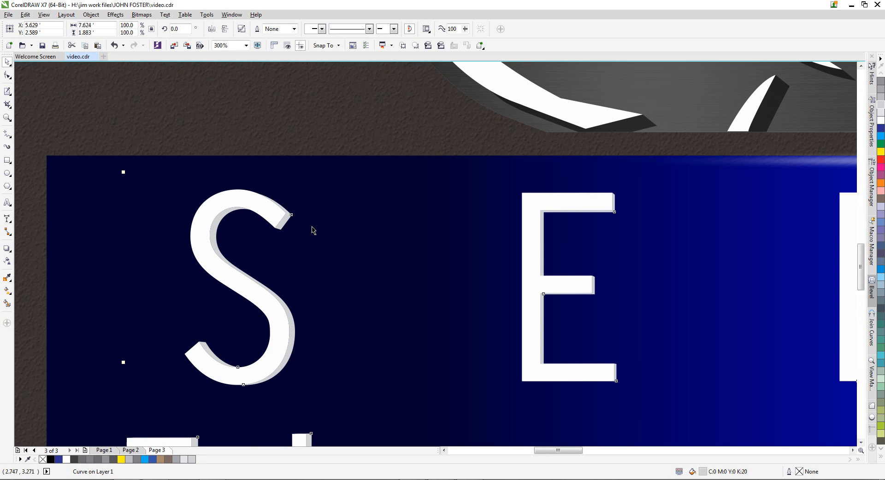
{"action": "scroll", "coordinate": [311, 223], "scroll_direction": "down", "scroll_amount": 1}
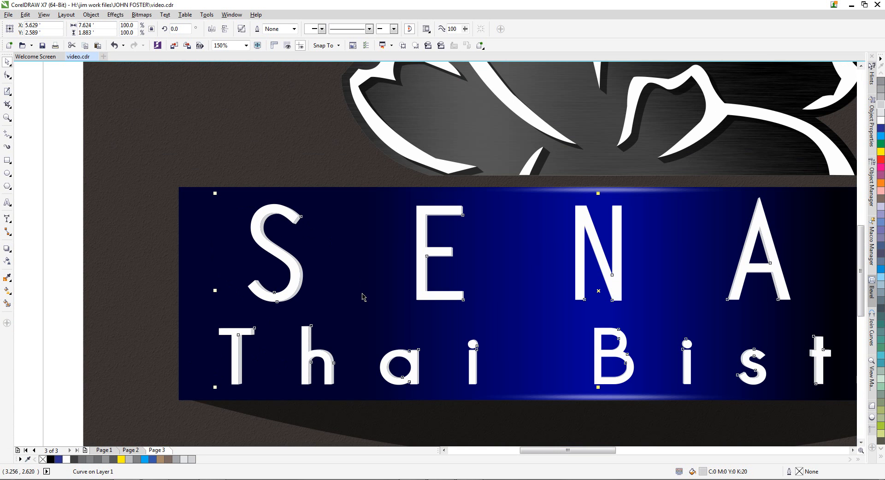
{"action": "scroll", "coordinate": [402, 324], "scroll_direction": "down", "scroll_amount": 1}
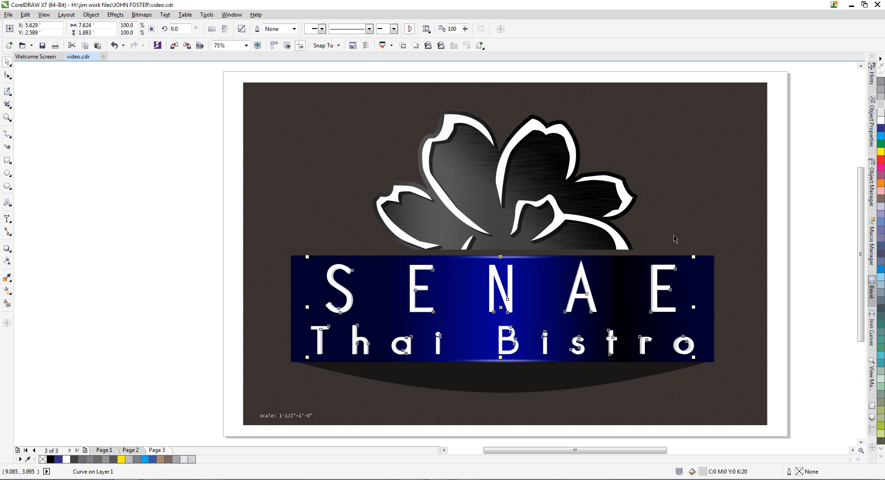
{"action": "left_click", "coordinate": [766, 248]}
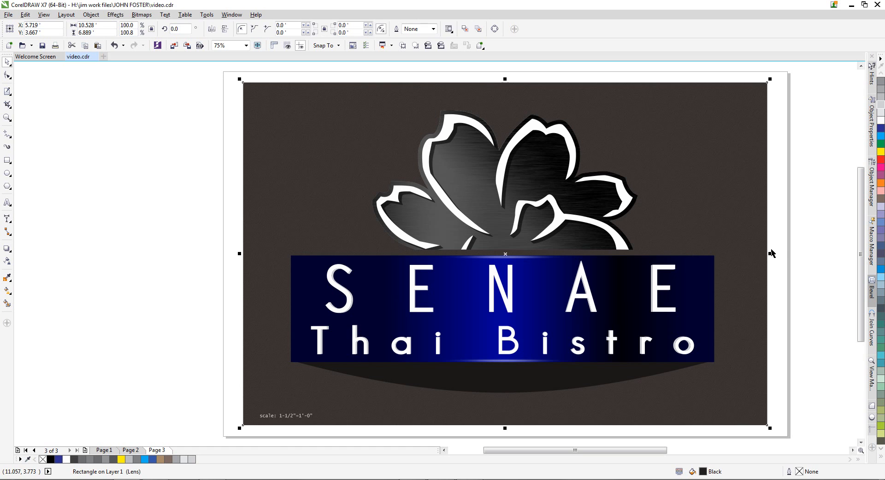
{"action": "left_click", "coordinate": [771, 251]}
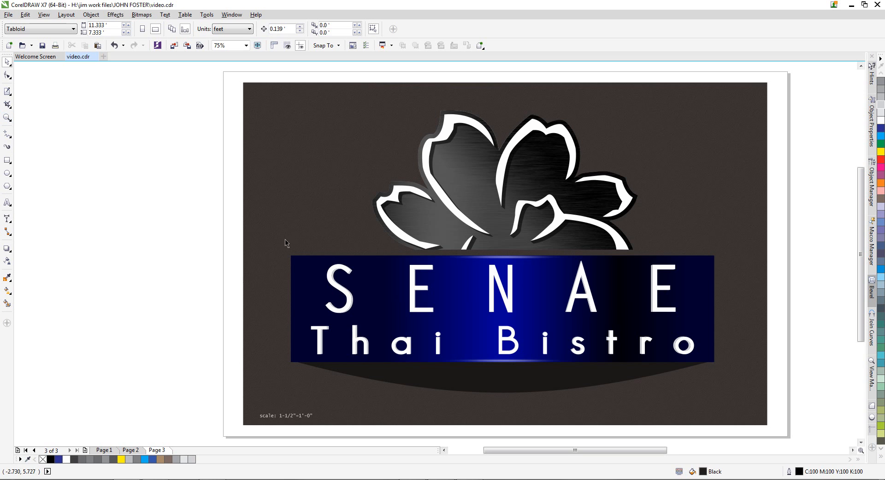
Add a nearly centered drop shadow to the blue panel's black overlay and set its merge mode to Normal
{"action": "left_click", "coordinate": [292, 257]}
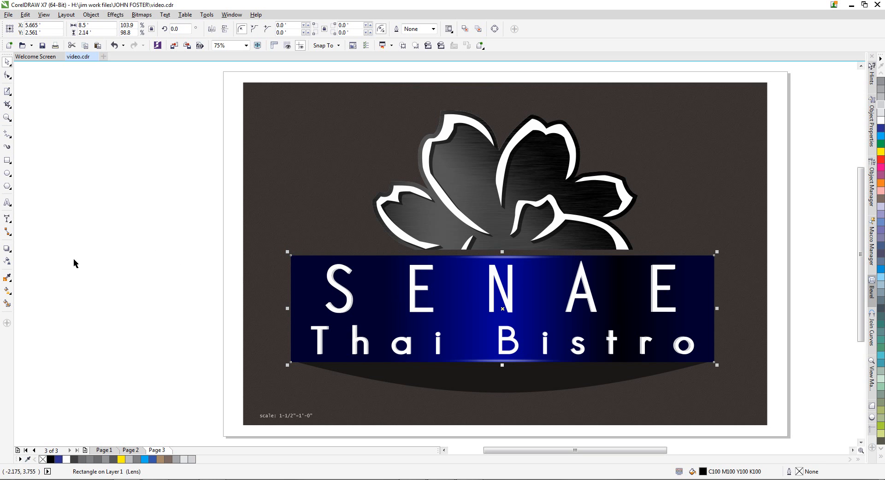
{"action": "left_click", "coordinate": [7, 249]}
{"action": "left_click_drag", "start_coordinate": [502, 308], "coordinate": [505, 336]}
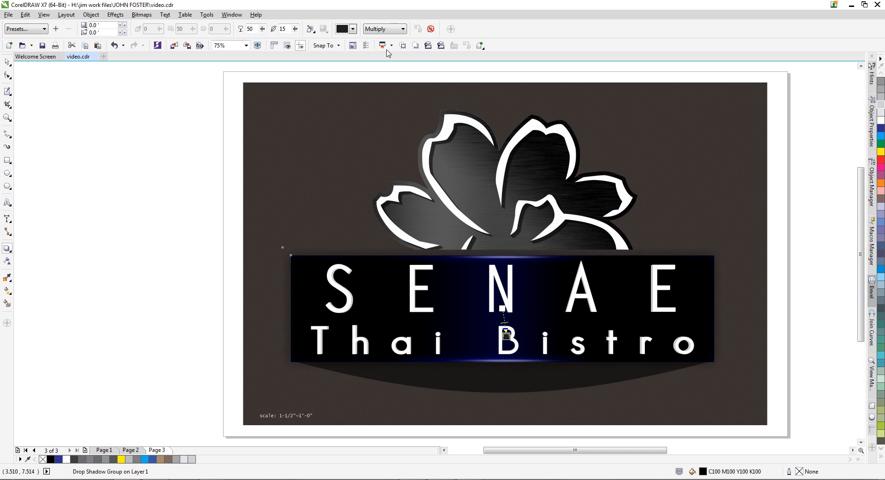
{"action": "left_click", "coordinate": [402, 29]}
{"action": "left_click", "coordinate": [382, 37]}
Try the Add merge mode on the panel's drop shadow, then restore Normal
{"action": "left_click", "coordinate": [403, 29]}
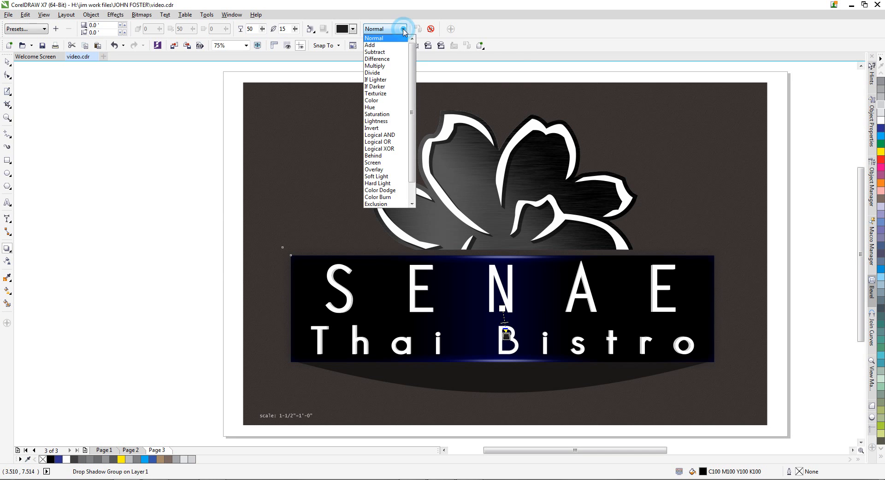
{"action": "left_click", "coordinate": [374, 46]}
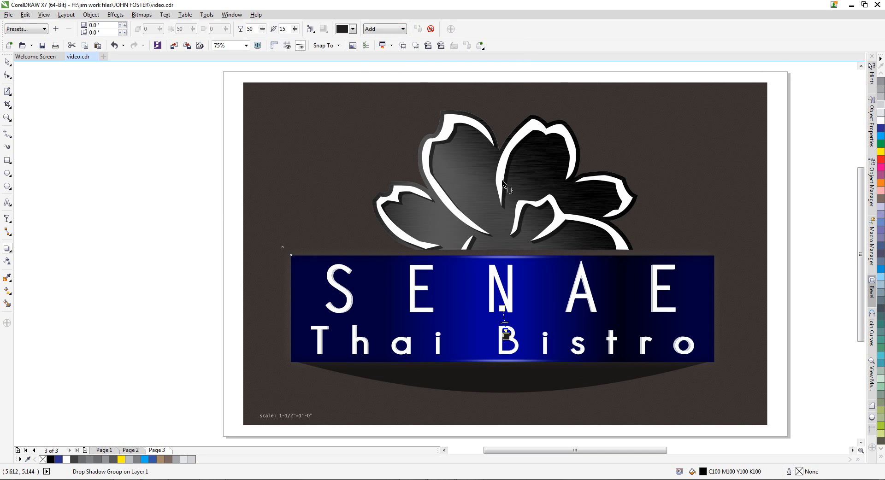
{"action": "left_click", "coordinate": [403, 29]}
{"action": "left_click", "coordinate": [384, 37]}
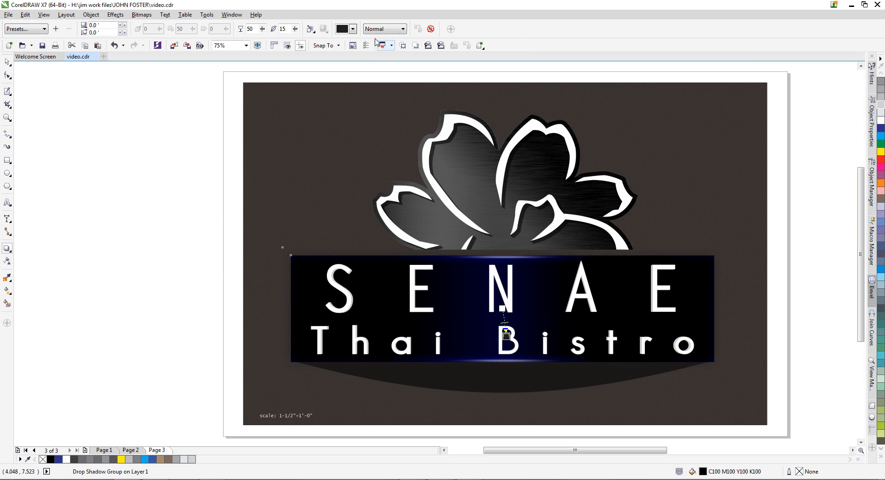
Color the panel's drop shadow white, adjust its offset slightly and set its feathering direction to Outside
{"action": "left_click", "coordinate": [353, 29]}
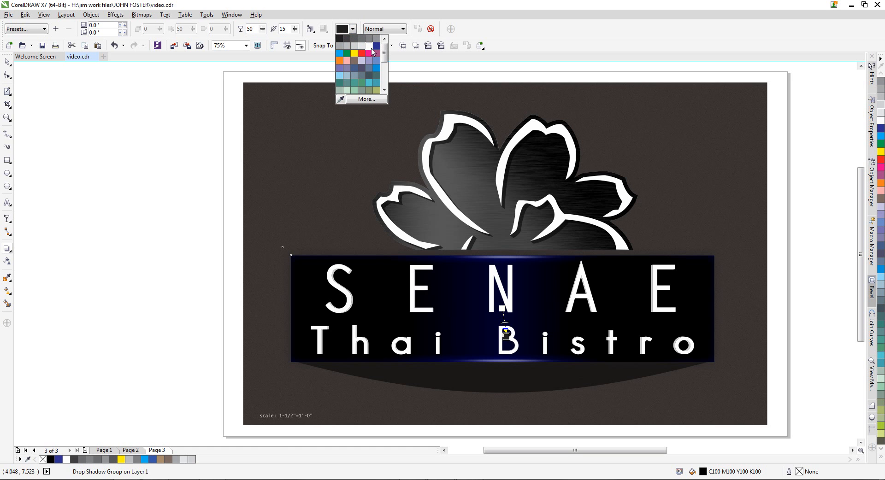
{"action": "left_click", "coordinate": [369, 46]}
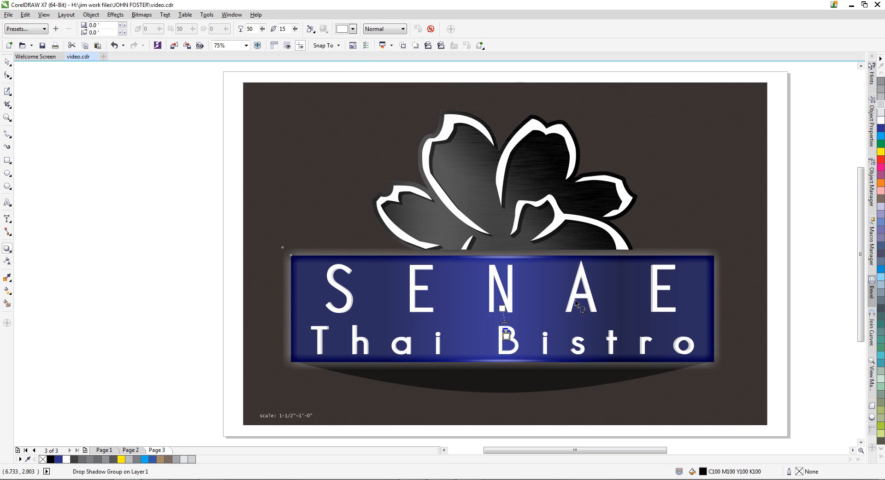
{"action": "left_click_drag", "start_coordinate": [506, 337], "coordinate": [504, 339]}
{"action": "left_click", "coordinate": [310, 29]}
{"action": "left_click", "coordinate": [331, 70]}
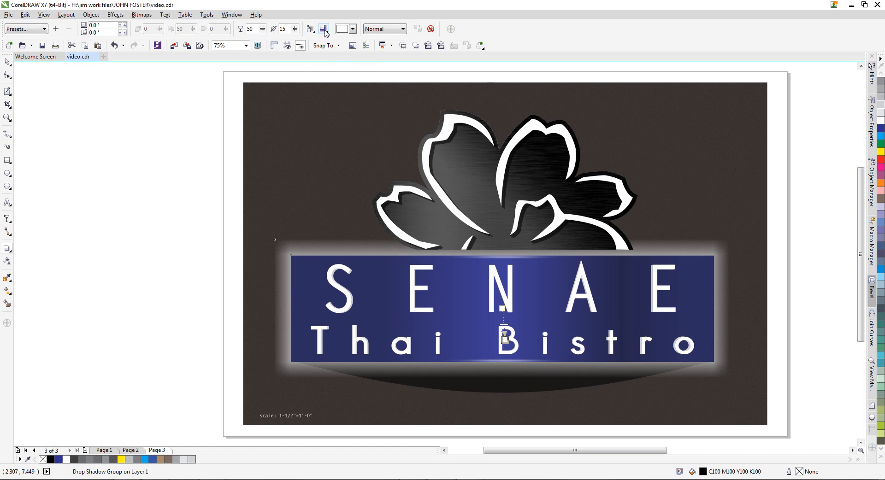
Give the panel's white glow Inverse Squared edges, an opacity of 77 and a feathering of 21
{"action": "left_click", "coordinate": [325, 31]}
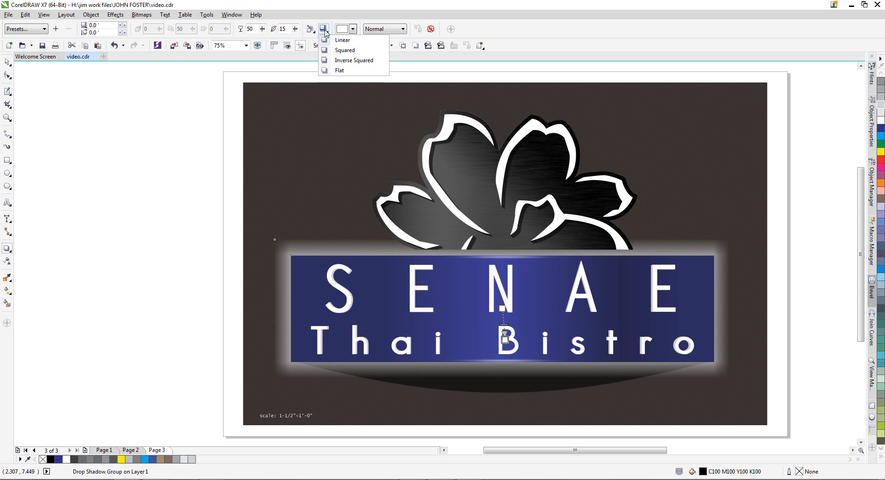
{"action": "left_click", "coordinate": [341, 61]}
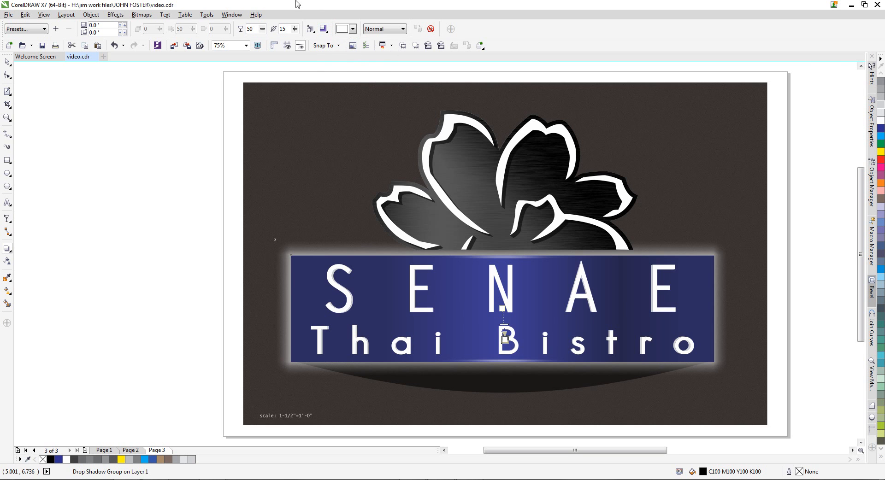
{"action": "left_click_drag", "start_coordinate": [261, 29], "coordinate": [273, 37]}
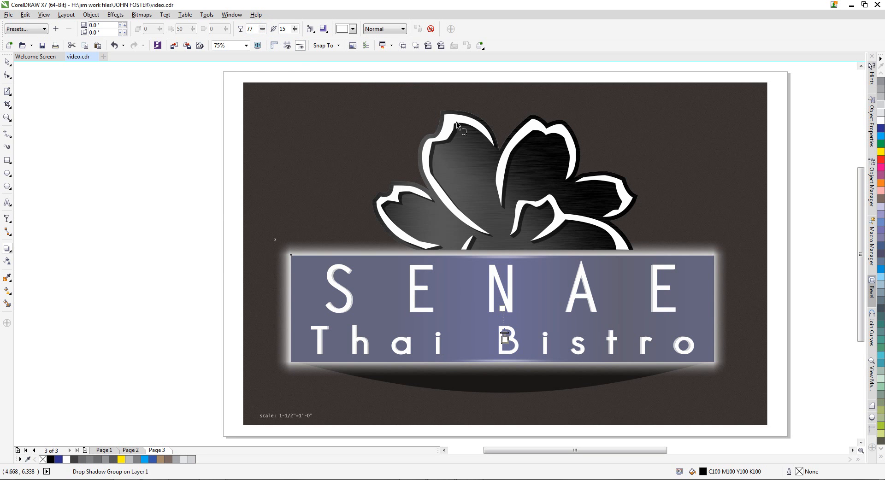
{"action": "left_click_drag", "start_coordinate": [298, 29], "coordinate": [300, 29]}
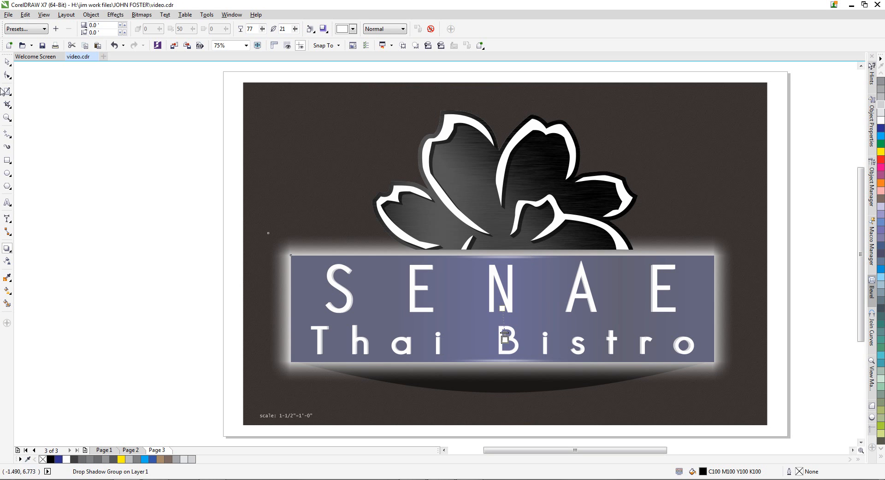
Break the white glow apart from the panel's overlay and reorder it behind the blue panel, in front of the wall
{"action": "left_click", "coordinate": [92, 15]}
{"action": "left_click", "coordinate": [124, 153]}
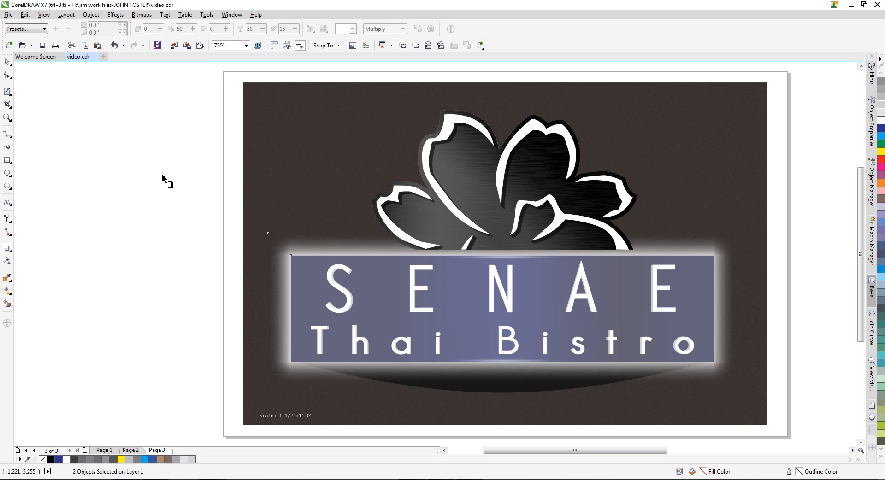
{"action": "left_click", "coordinate": [6, 62]}
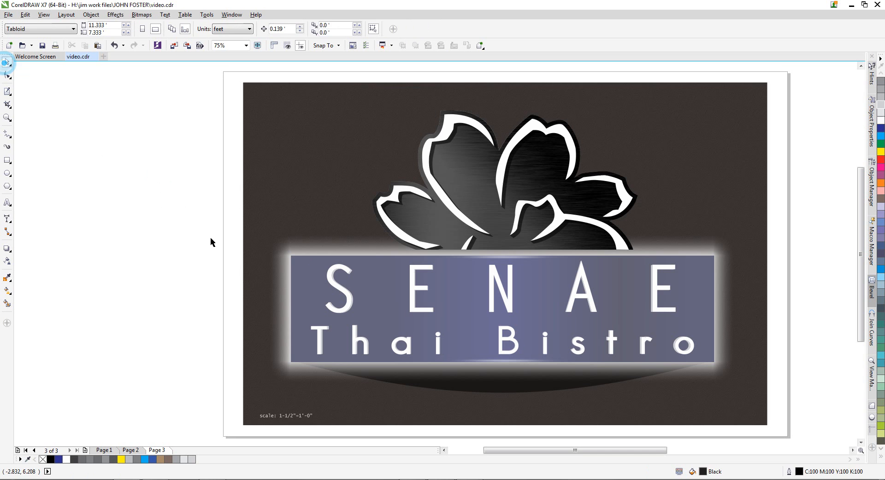
{"action": "left_click", "coordinate": [282, 257]}
{"action": "left_click", "coordinate": [403, 45]}
{"action": "left_click", "coordinate": [719, 129]}
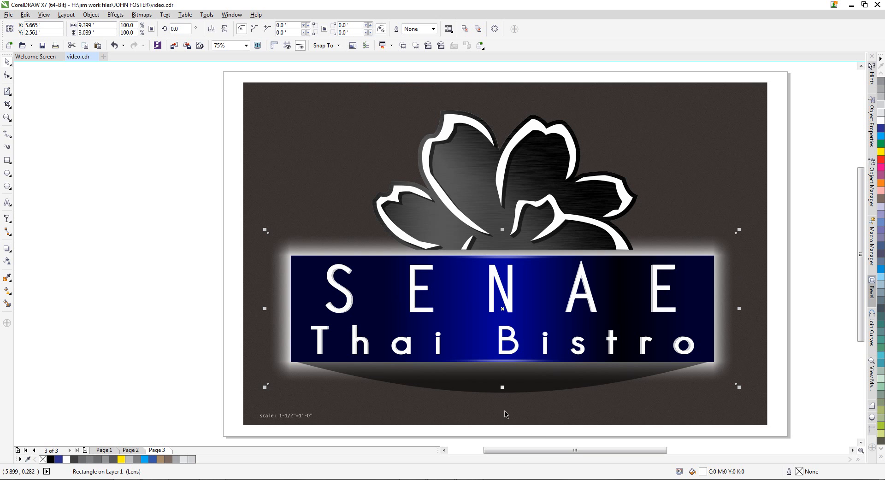
Delete the curved black shadow shape beneath the blue panel
{"action": "left_click", "coordinate": [502, 395]}
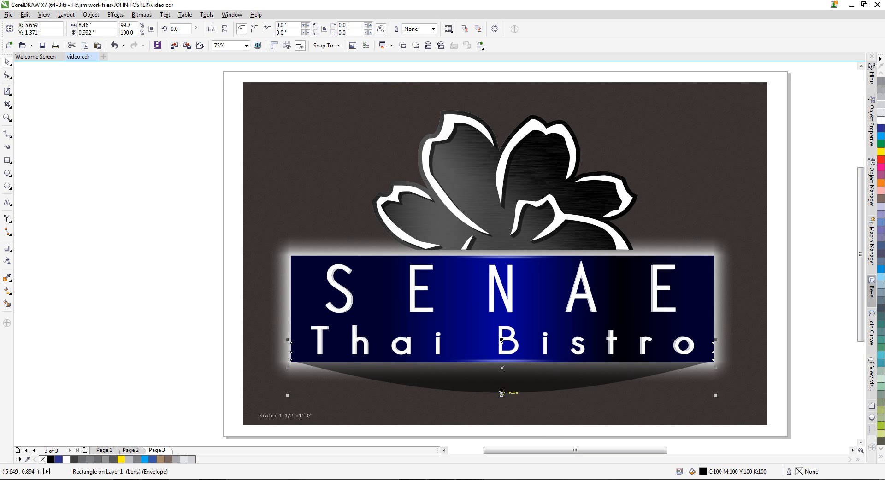
{"action": "key", "text": "Delete"}
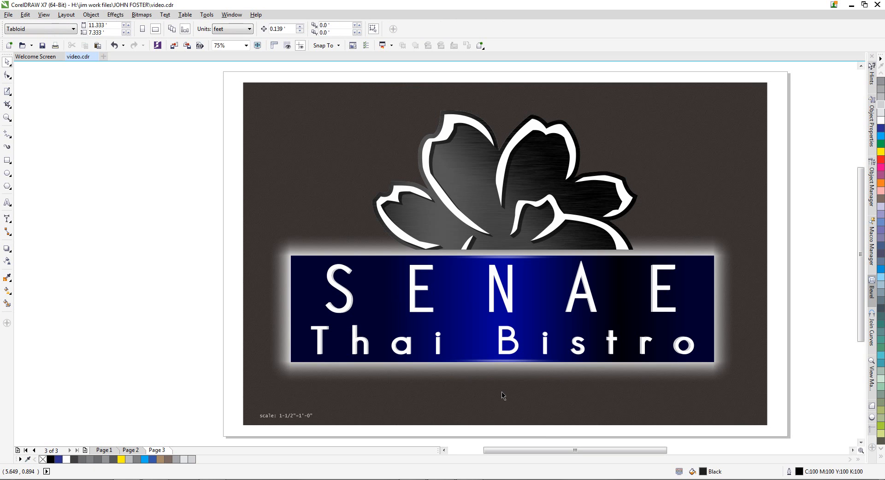
Darken the wall further by setting its black overlay's transparency to 9
{"action": "left_click", "coordinate": [258, 110]}
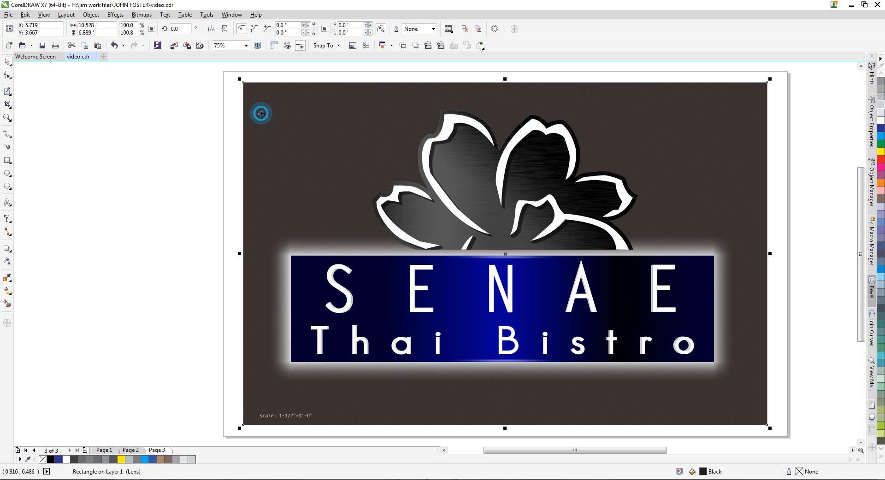
{"action": "left_click", "coordinate": [262, 115]}
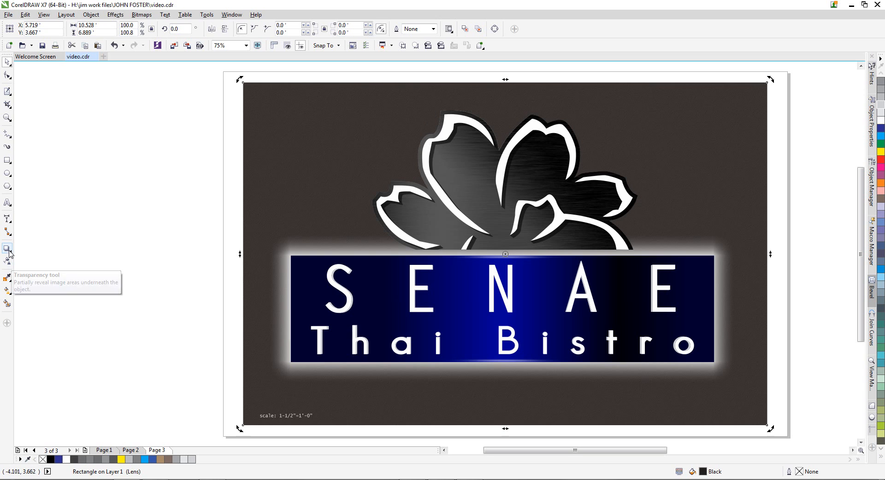
{"action": "left_click", "coordinate": [8, 261]}
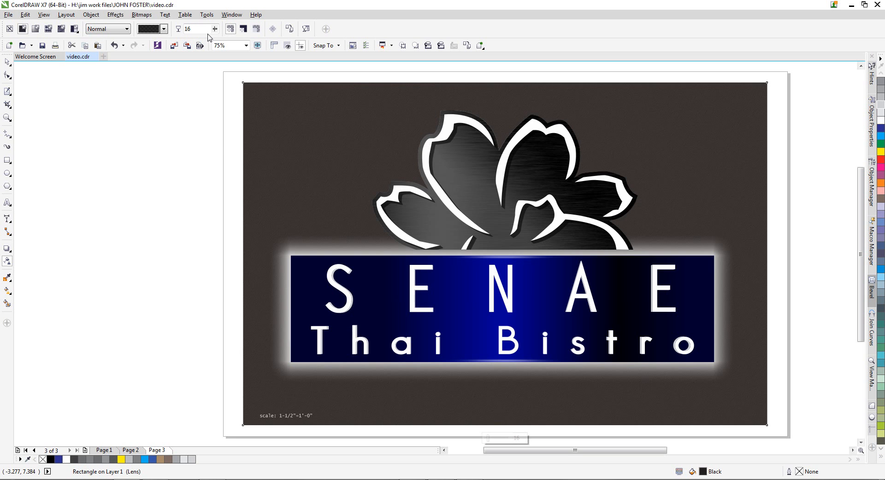
{"action": "left_click_drag", "start_coordinate": [214, 30], "coordinate": [213, 31]}
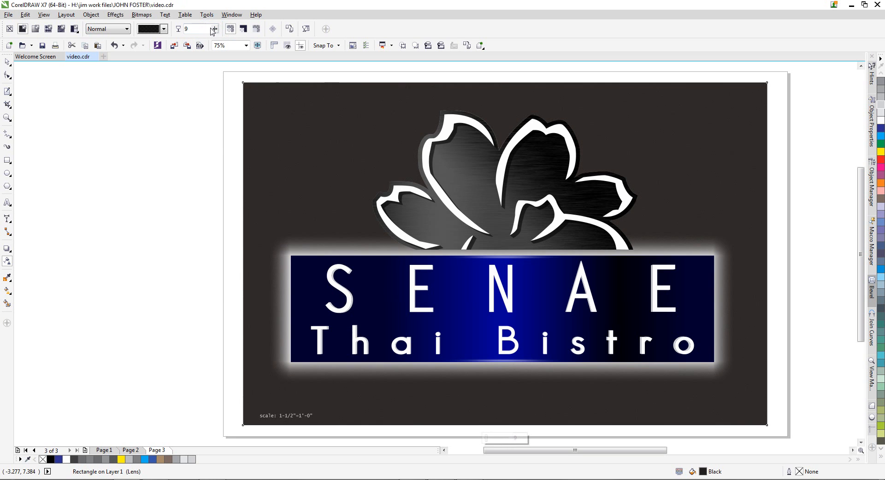
{"action": "left_click", "coordinate": [8, 61]}
{"action": "left_click", "coordinate": [777, 200]}
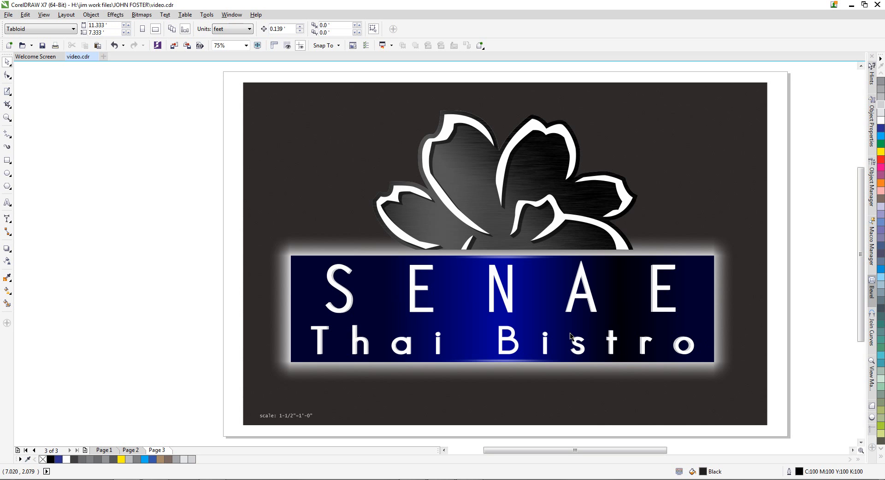
Add a drop shadow to the flower's black overlay and set its merge mode to Normal
{"action": "left_click", "coordinate": [482, 123]}
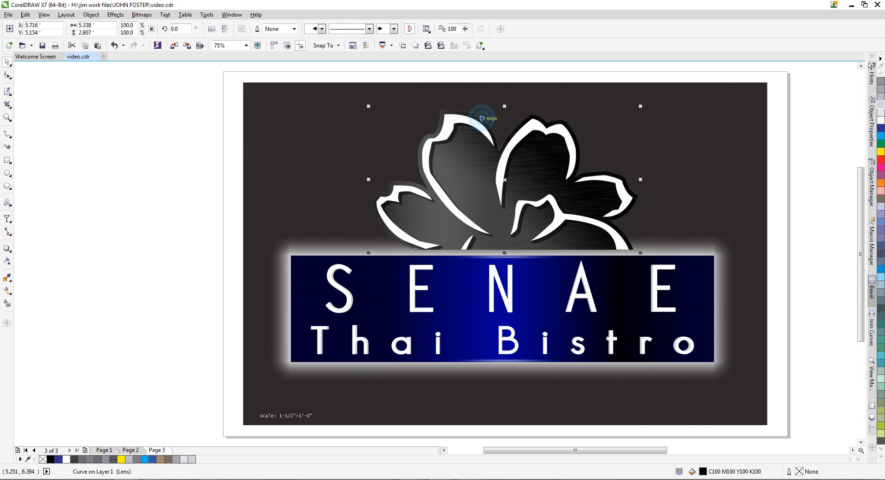
{"action": "left_click", "coordinate": [7, 249]}
{"action": "left_click_drag", "start_coordinate": [504, 180], "coordinate": [494, 226]}
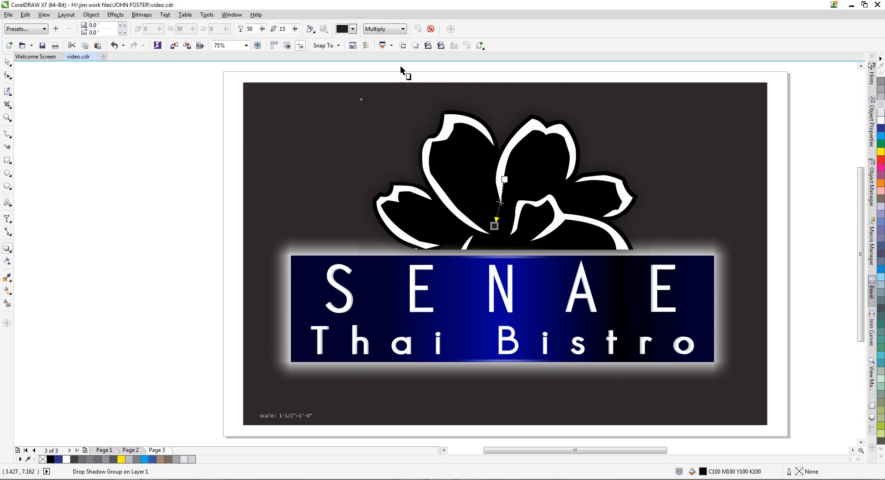
{"action": "left_click", "coordinate": [402, 29]}
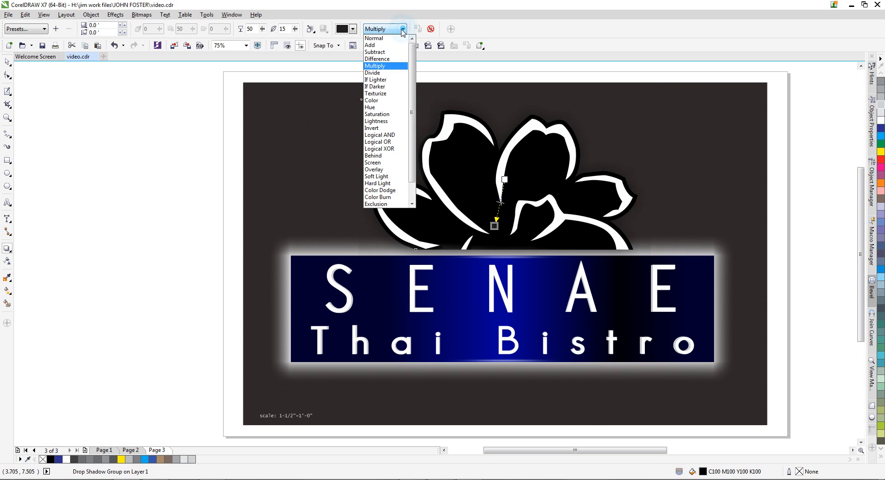
{"action": "left_click", "coordinate": [371, 44]}
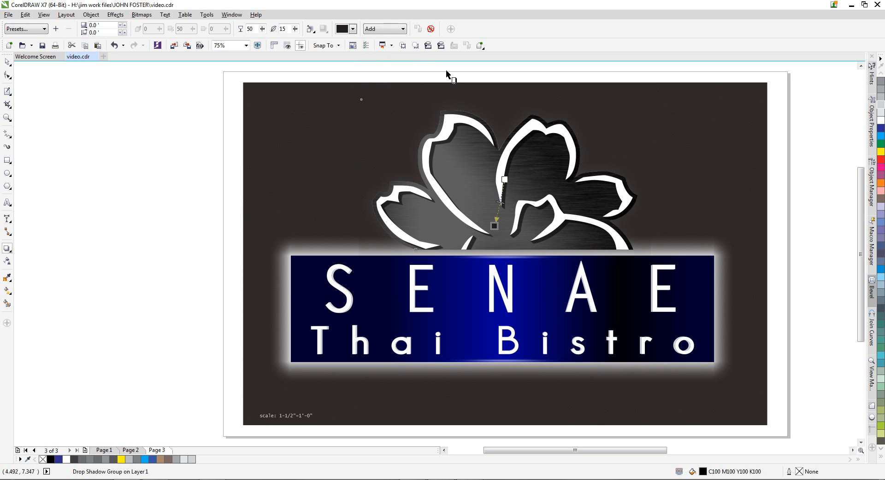
{"action": "left_click", "coordinate": [402, 29]}
{"action": "left_click", "coordinate": [371, 36]}
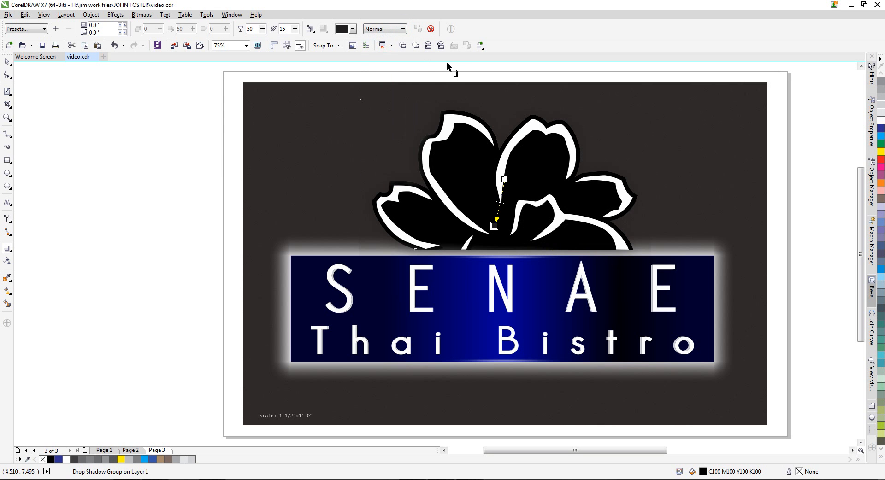
Color the flower's drop shadow bright blue
{"action": "left_click", "coordinate": [353, 29]}
{"action": "left_click", "coordinate": [369, 46]}
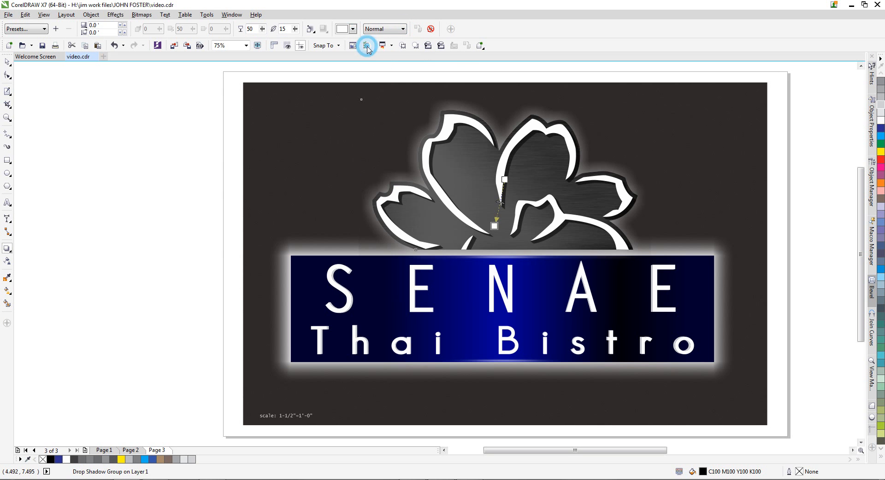
{"action": "left_click", "coordinate": [403, 29]}
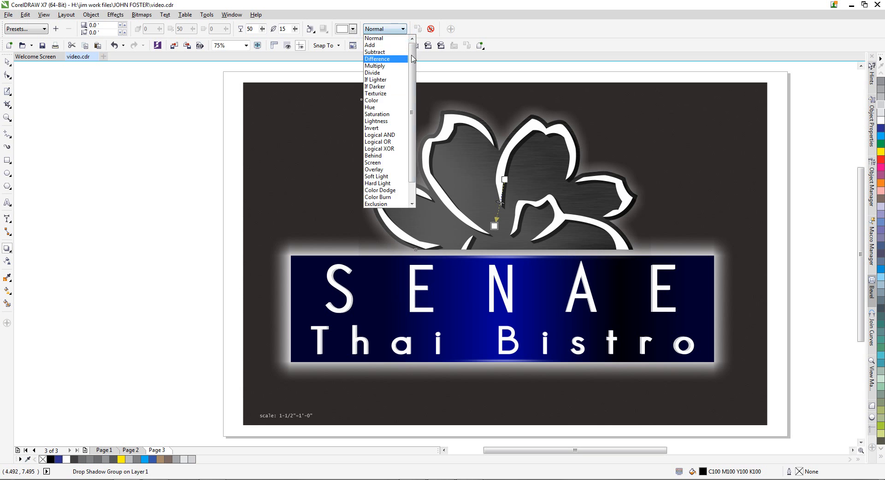
{"action": "left_click", "coordinate": [394, 28]}
{"action": "left_click", "coordinate": [353, 28]}
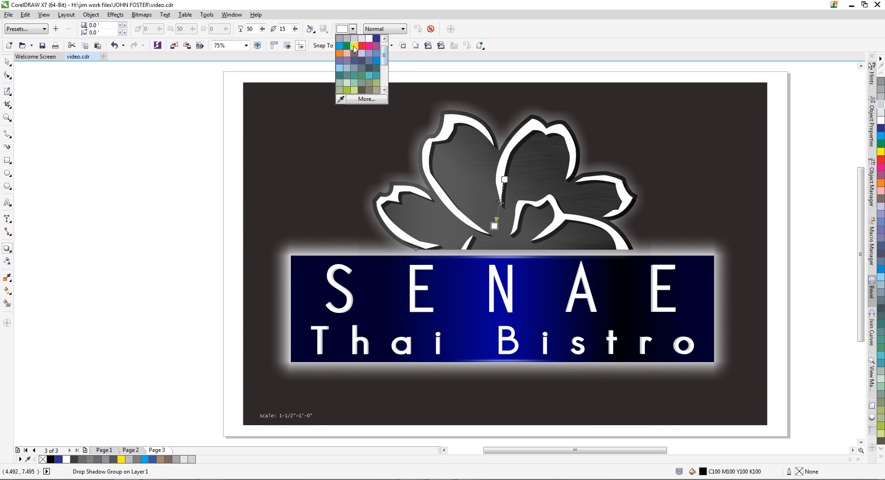
{"action": "left_click", "coordinate": [340, 46]}
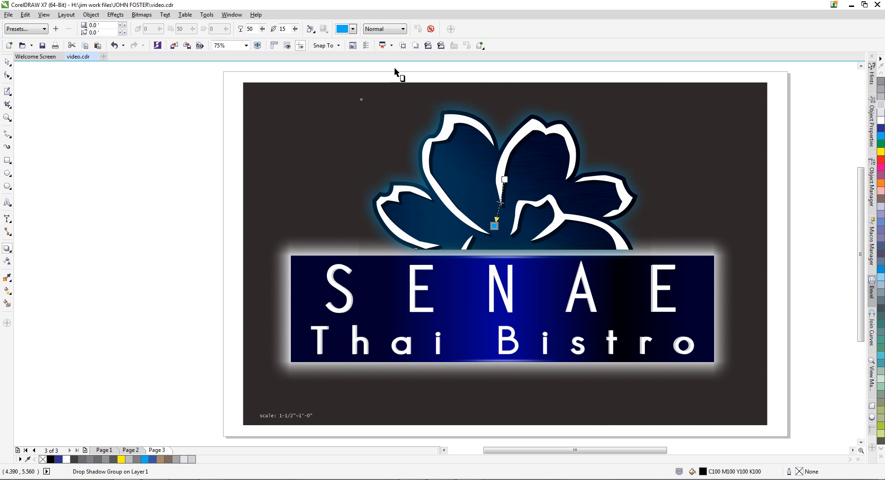
Set the flower's blue glow to Outside feathering, an opacity of 79 and Inverse Squared edges
{"action": "left_click", "coordinate": [313, 33]}
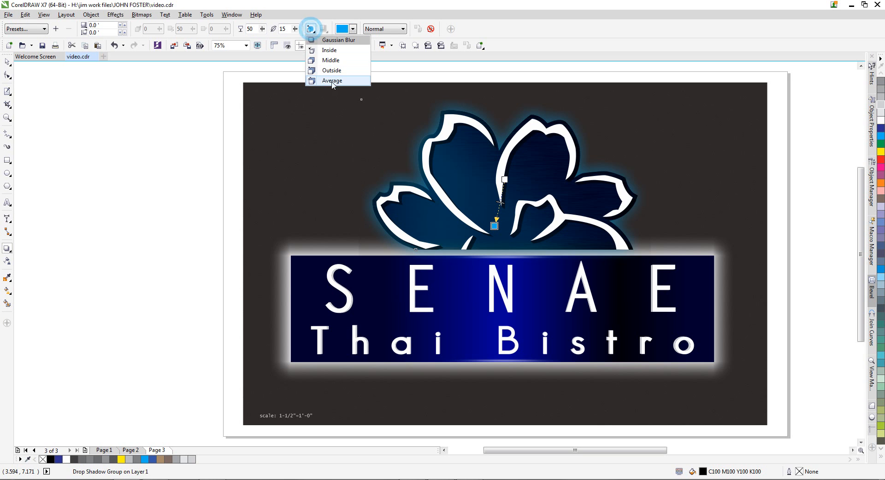
{"action": "left_click", "coordinate": [337, 74]}
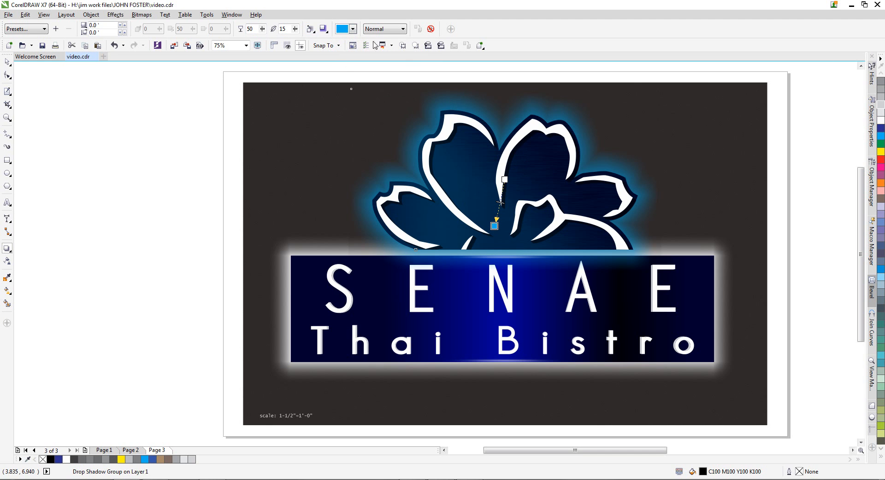
{"action": "left_click_drag", "start_coordinate": [261, 29], "coordinate": [274, 32]}
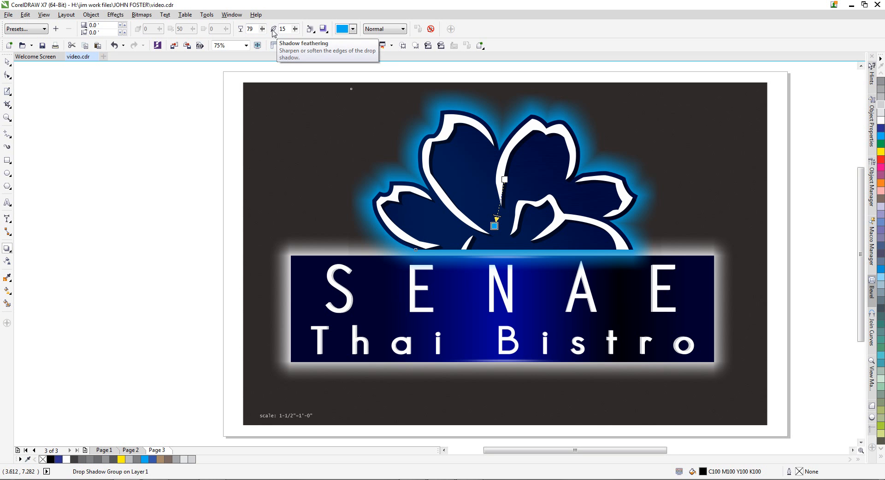
{"action": "left_click", "coordinate": [324, 29]}
{"action": "left_click", "coordinate": [344, 60]}
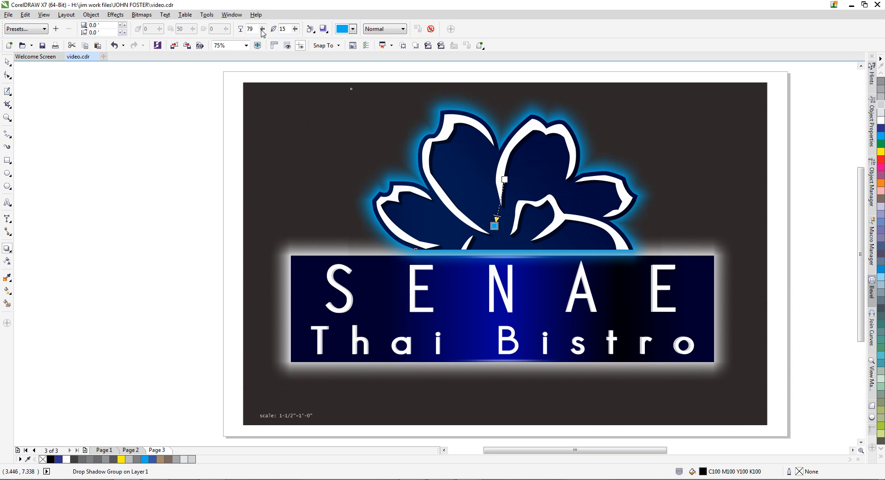
Raise the opacity of the flower's blue glow to 100 and deselect the flower
{"action": "left_click_drag", "start_coordinate": [262, 29], "coordinate": [270, 31]}
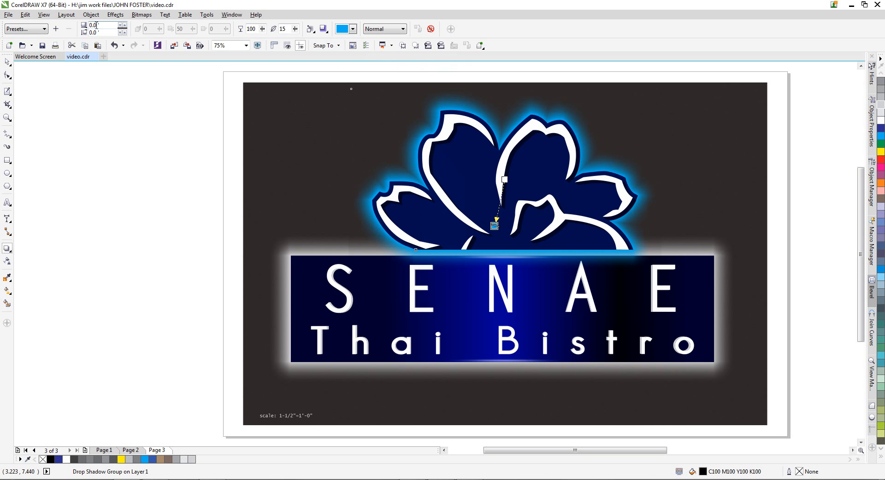
{"action": "left_click", "coordinate": [96, 13]}
{"action": "left_click", "coordinate": [115, 153]}
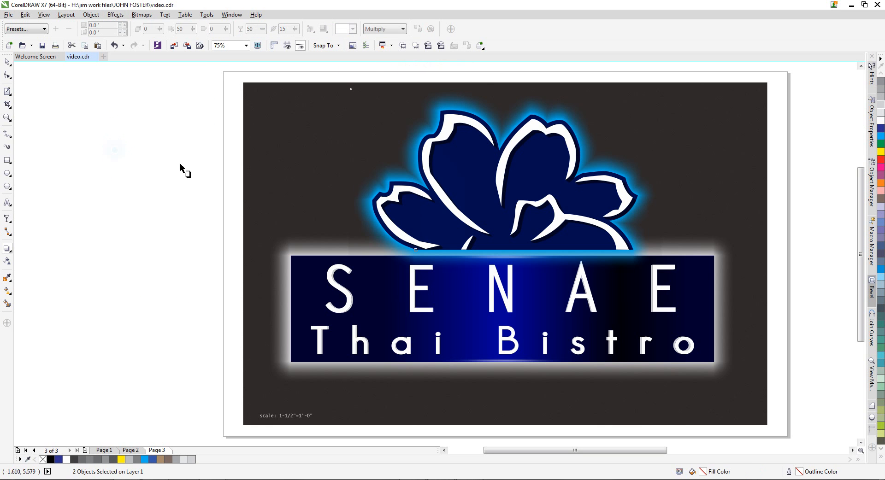
Set the transparency merge mode of the cyan rectangle surrounding the flower to Add
{"action": "left_click", "coordinate": [9, 63]}
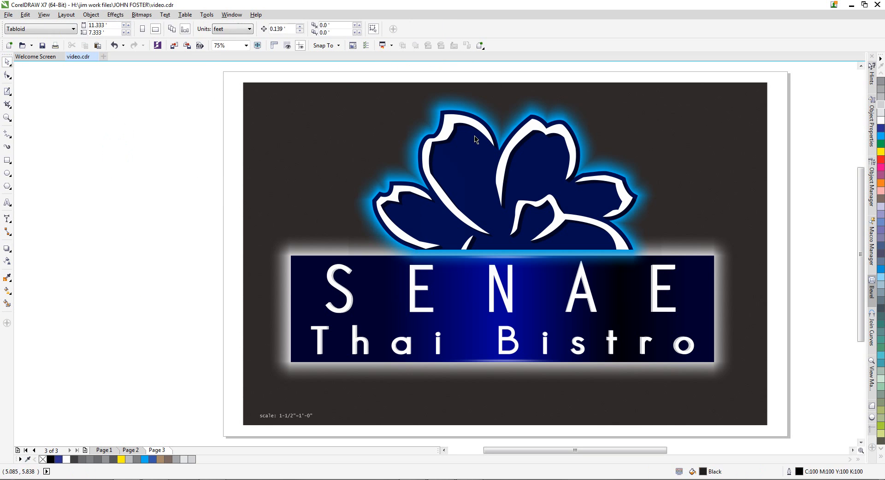
{"action": "left_click", "coordinate": [462, 107]}
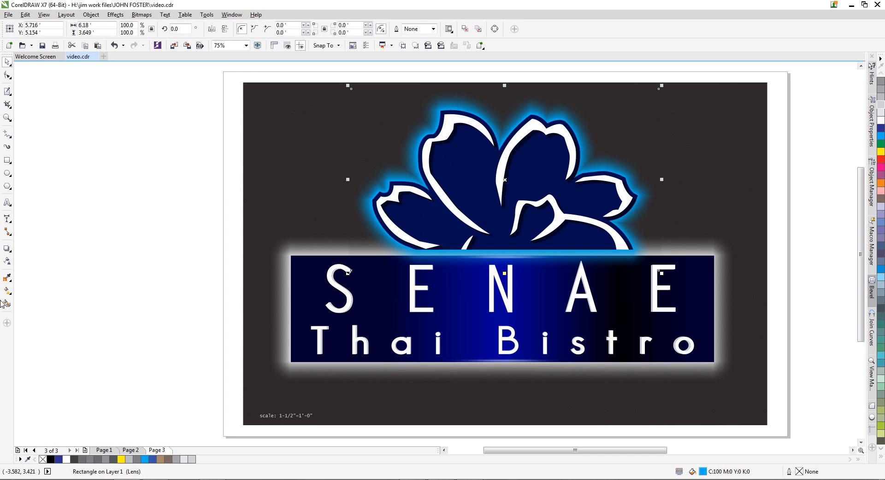
{"action": "left_click", "coordinate": [7, 260]}
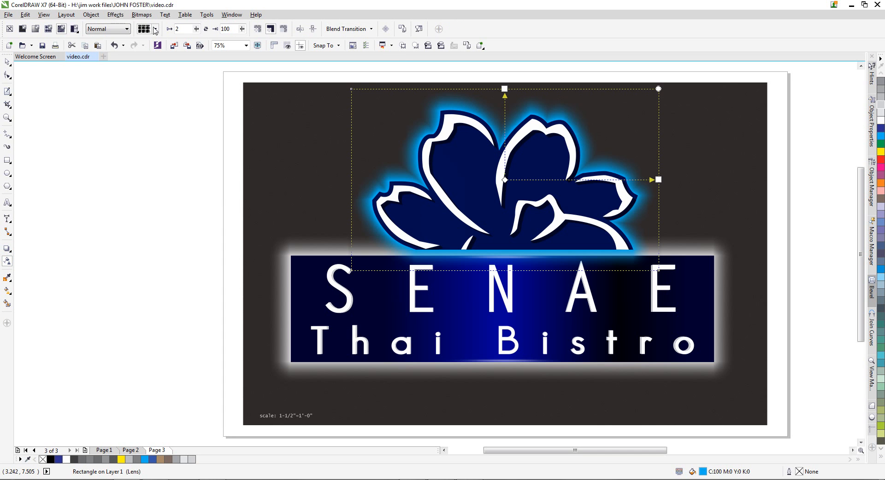
{"action": "left_click", "coordinate": [126, 30]}
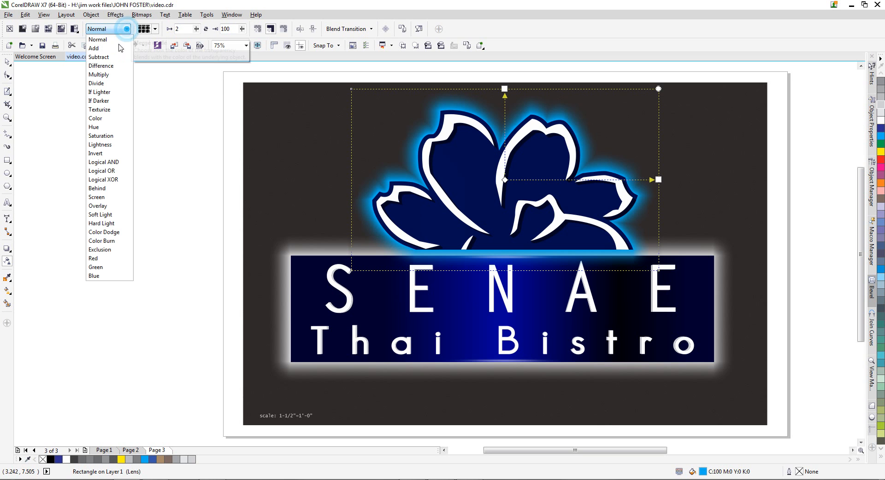
{"action": "left_click", "coordinate": [94, 48]}
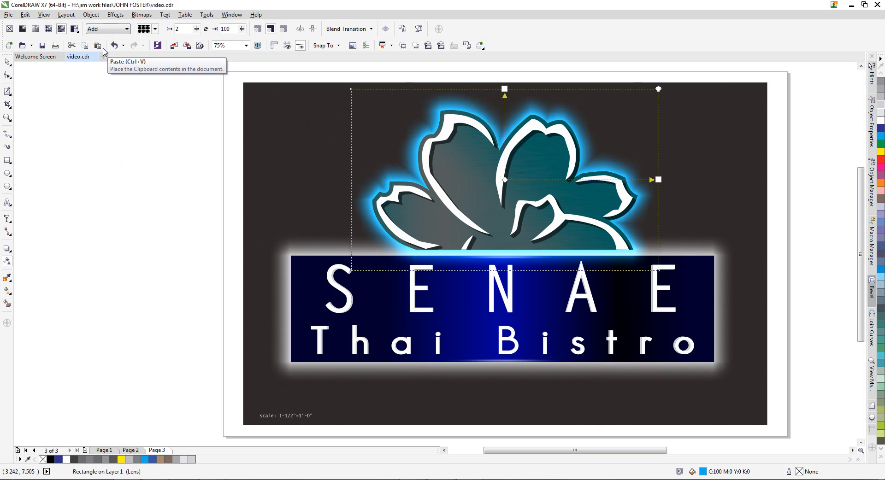
{"action": "left_click", "coordinate": [125, 29]}
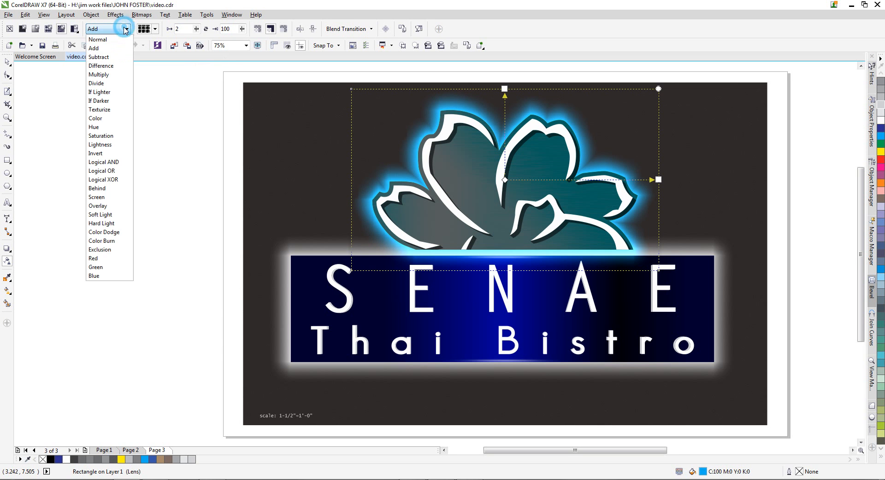
{"action": "left_click", "coordinate": [103, 43]}
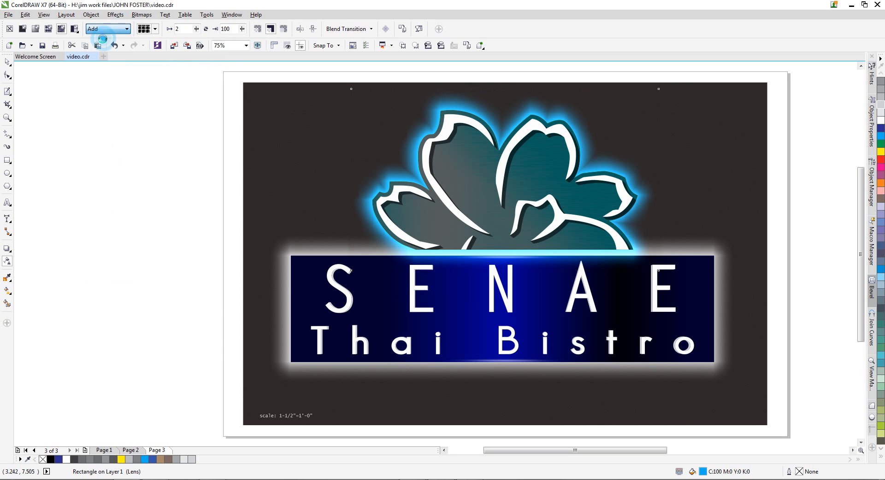
{"action": "left_click", "coordinate": [127, 29]}
{"action": "left_click", "coordinate": [97, 48]}
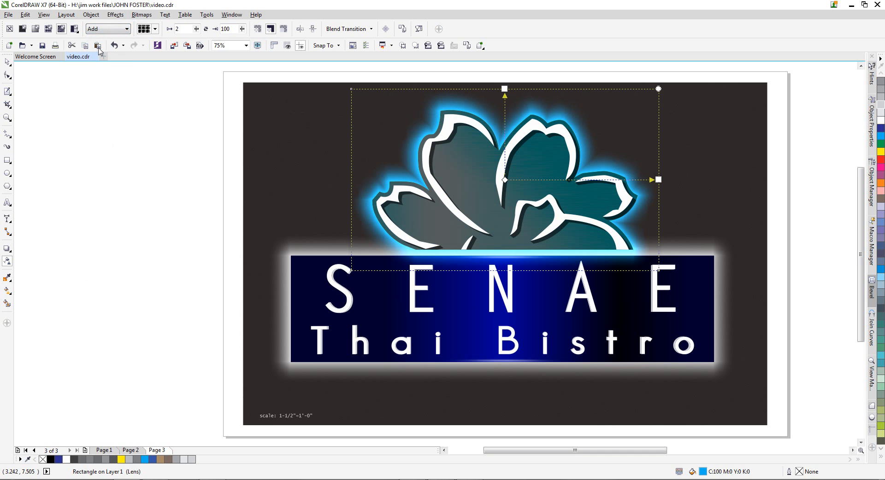
Set the transparency merge mode of the cyan rectangle on the flower to Normal
{"action": "left_click", "coordinate": [127, 29]}
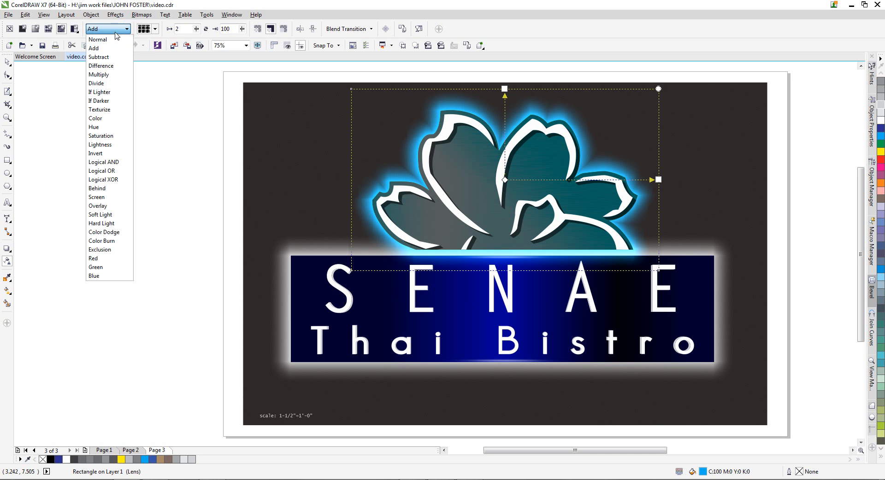
{"action": "left_click", "coordinate": [99, 39]}
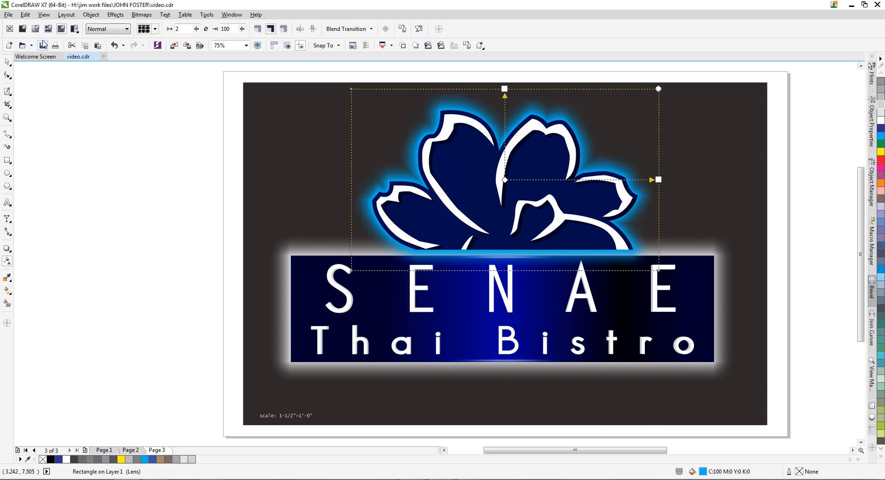
{"action": "left_click", "coordinate": [7, 63]}
Try Sky Blue, a pale blue (C:40) and the shade C:100 M:62 Y:19 K:3 as the flower glow's fill
{"action": "left_click", "coordinate": [430, 104]}
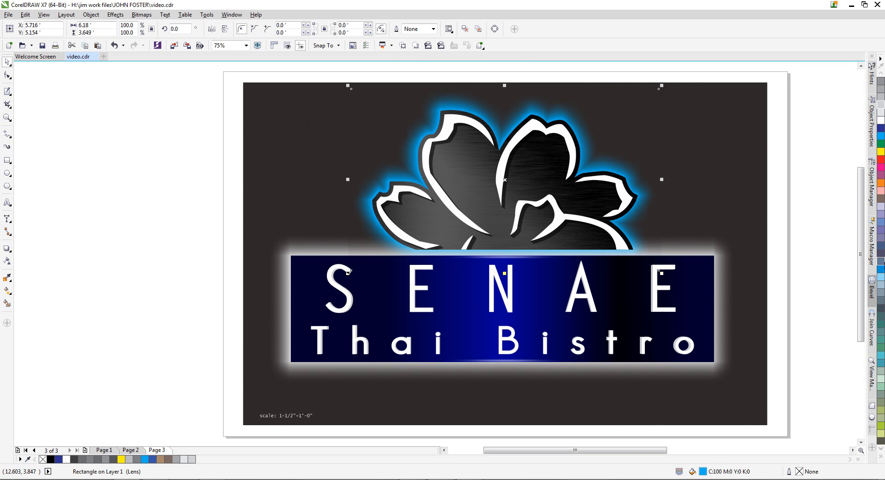
{"action": "left_click", "coordinate": [882, 271]}
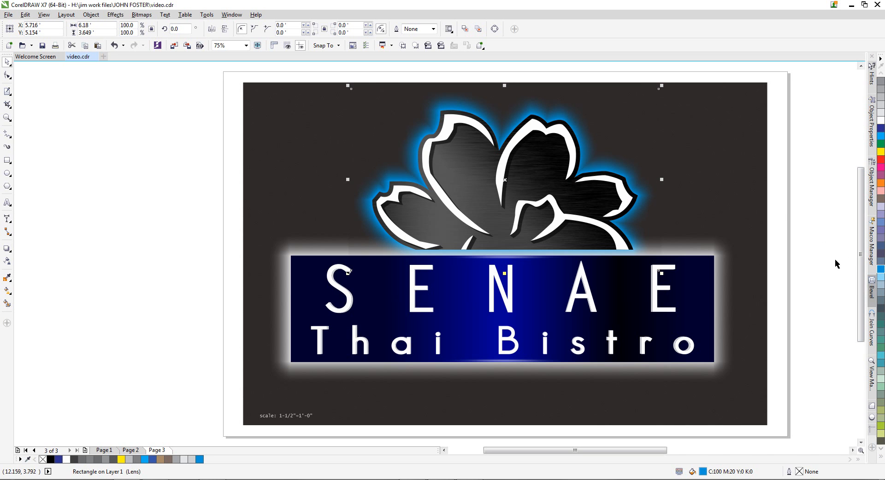
{"action": "left_click", "coordinate": [881, 277]}
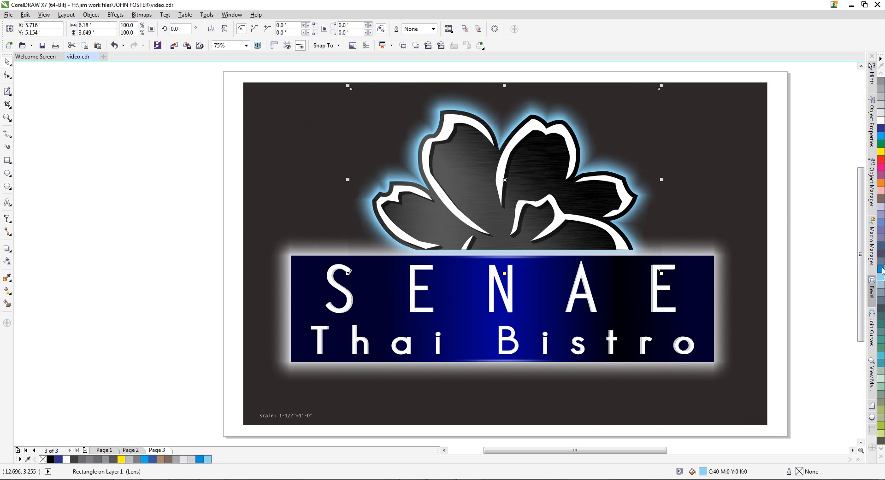
{"action": "left_click", "coordinate": [881, 272]}
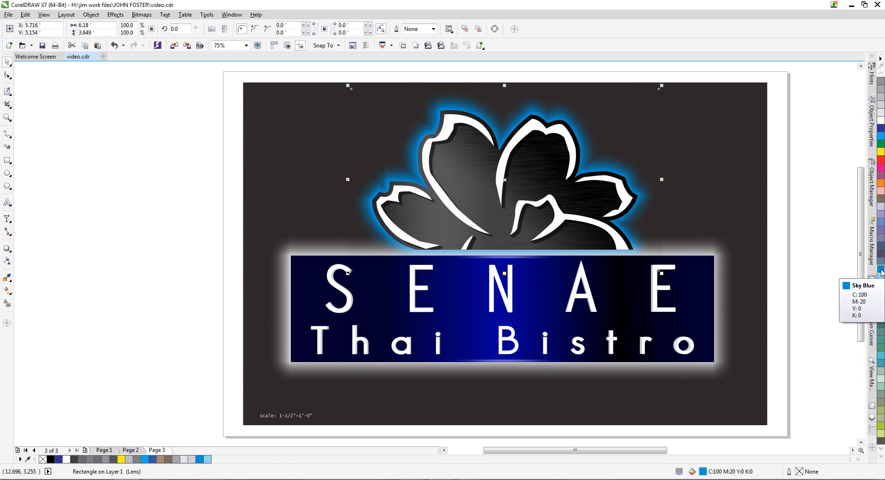
{"action": "left_click", "coordinate": [882, 272]}
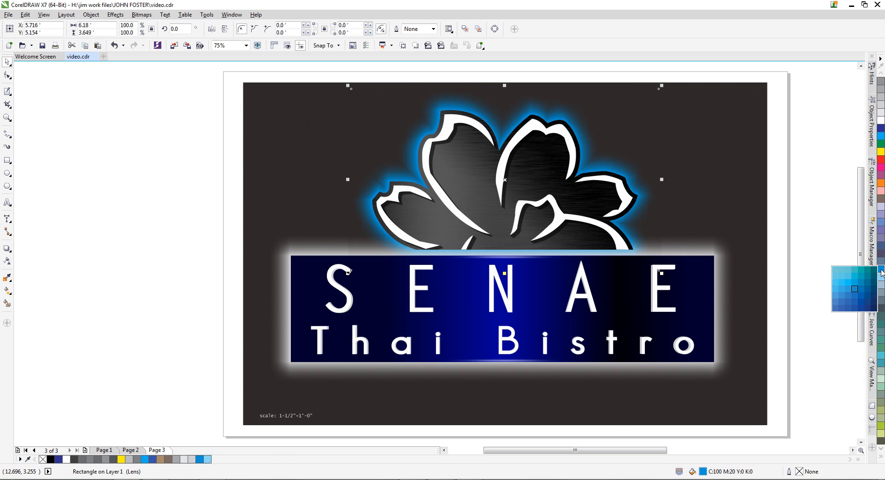
{"action": "left_click", "coordinate": [869, 293]}
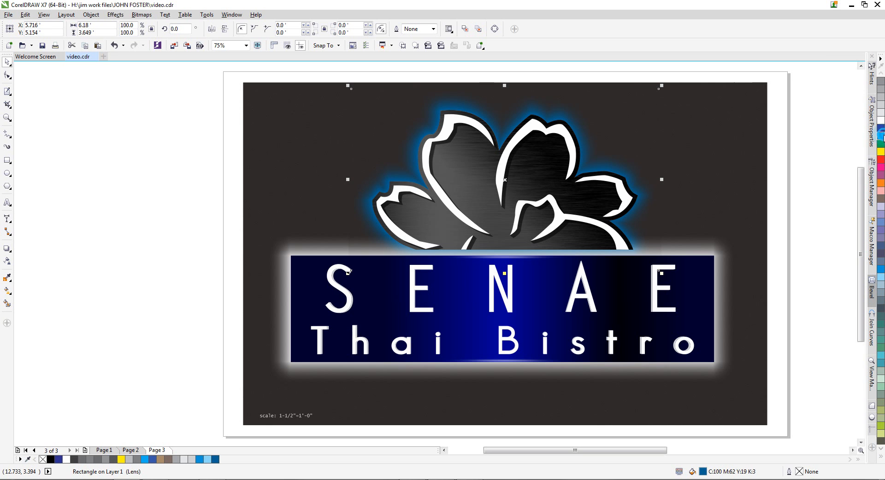
Fill the flower glow with a darker shade of Cyan, C:88 M:51 Y:0 K:0
{"action": "left_click", "coordinate": [881, 137]}
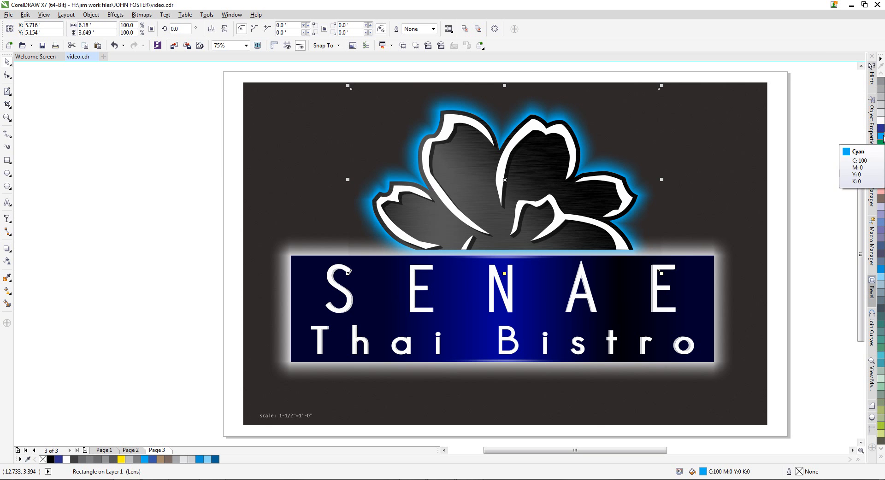
{"action": "left_click", "coordinate": [881, 137]}
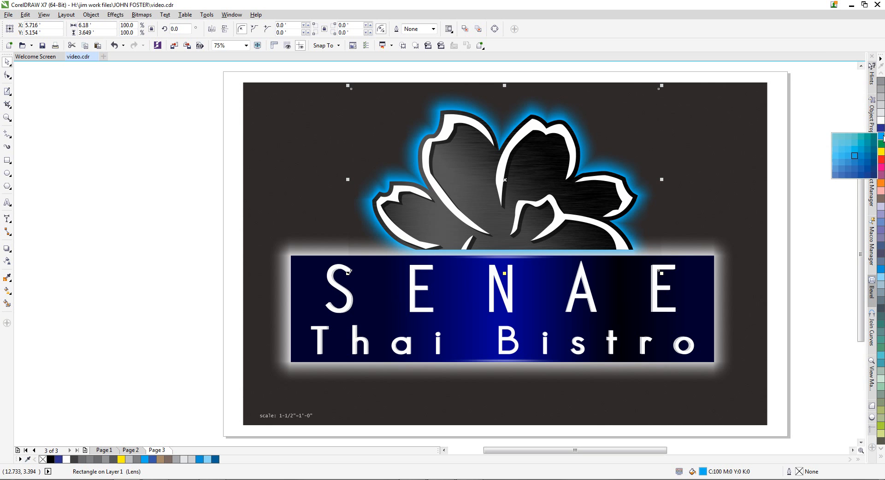
{"action": "left_click", "coordinate": [865, 164]}
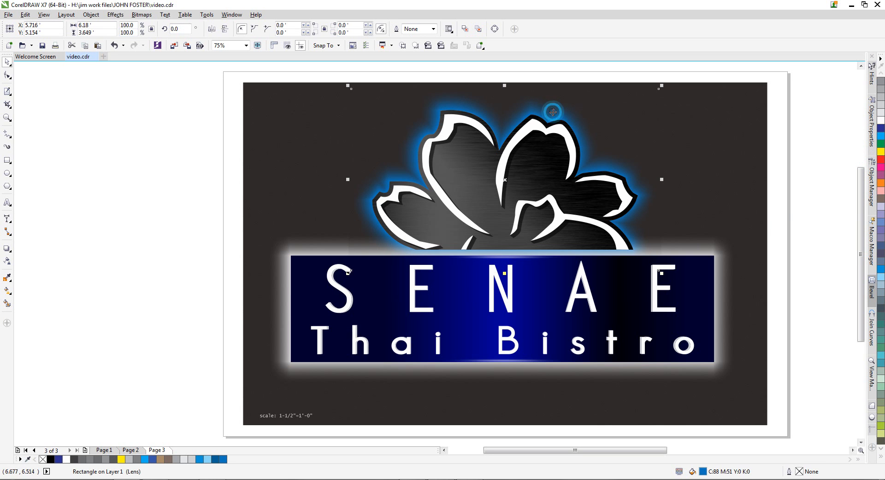
Set the transparency merge mode of the flower glow to Add
{"action": "left_click", "coordinate": [7, 261]}
{"action": "left_click", "coordinate": [127, 28]}
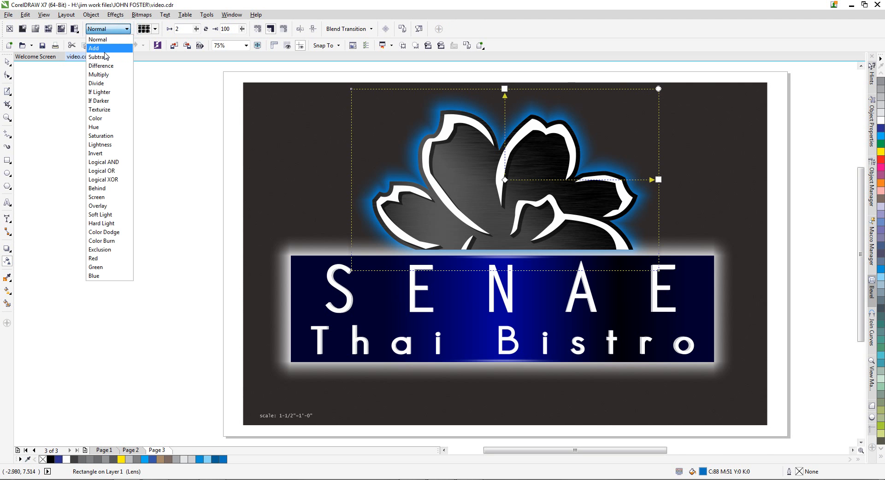
{"action": "left_click", "coordinate": [96, 48]}
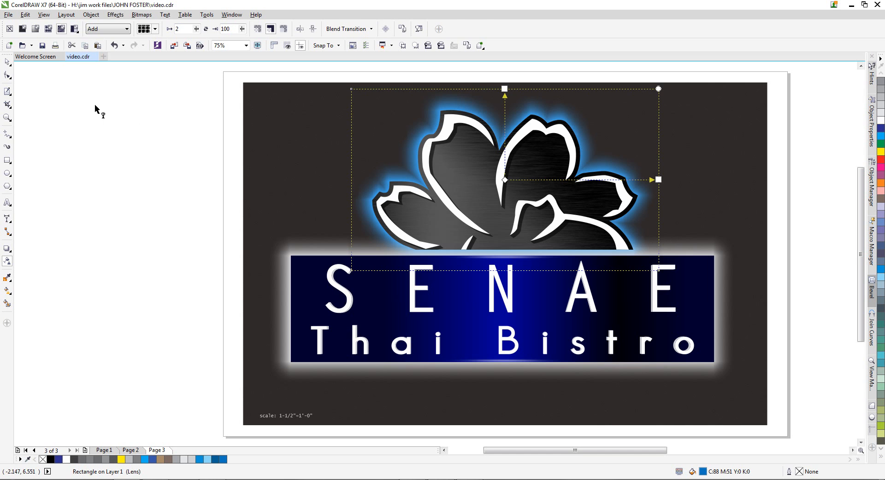
Duplicate the flower glow in place, and undo and redo the copy to compare the brightness
{"action": "left_click", "coordinate": [8, 64]}
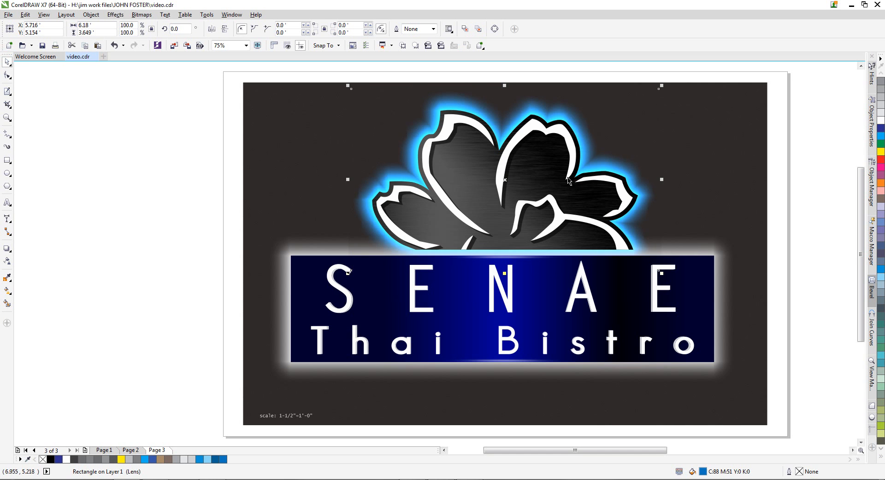
{"action": "key", "text": "ctrl+z"}
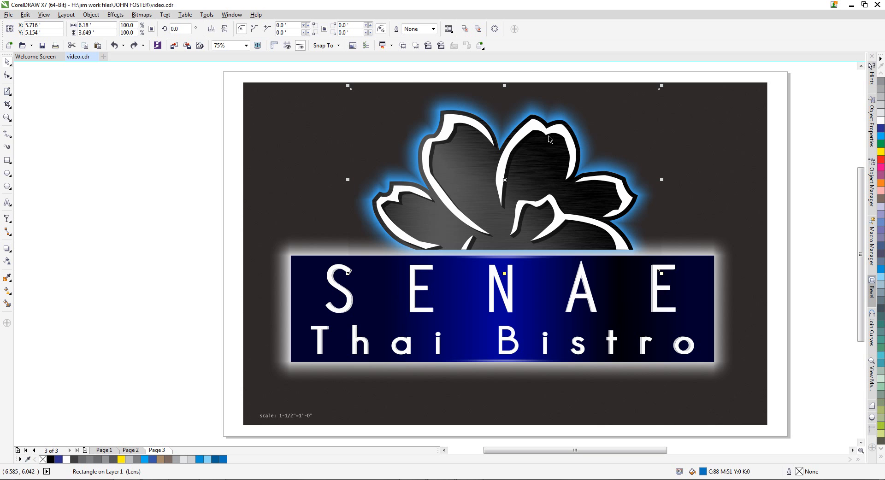
{"action": "key", "text": "ctrl+shift+z"}
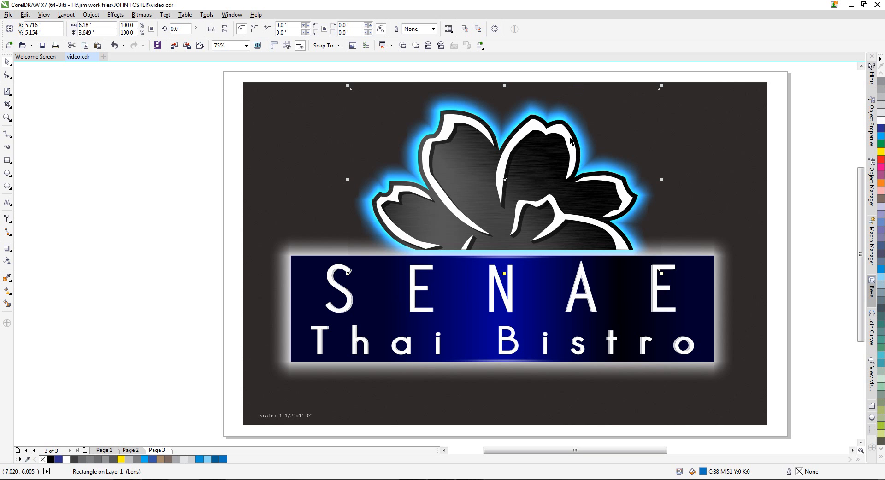
Recolour the white glow around the sign panel, trying orange (C:0 M:60 Y:100 K:0) and settling on Cyan (C:100)
{"action": "left_click", "coordinate": [722, 258]}
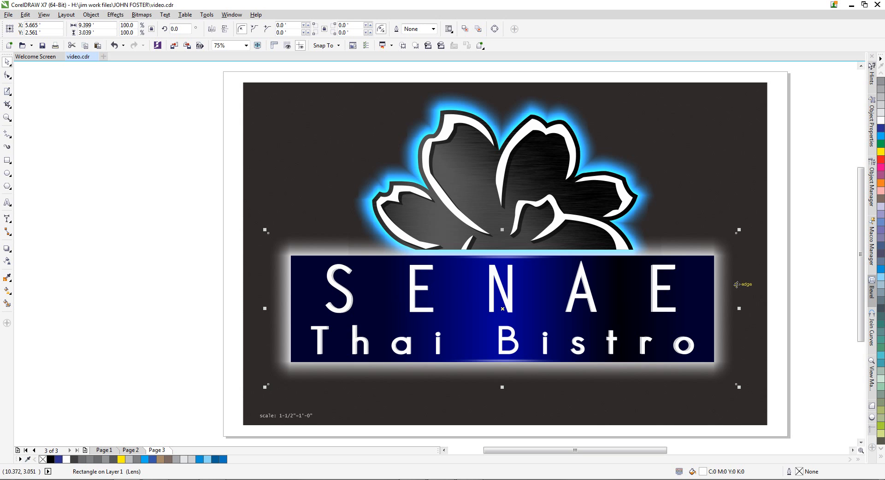
{"action": "left_click", "coordinate": [796, 283]}
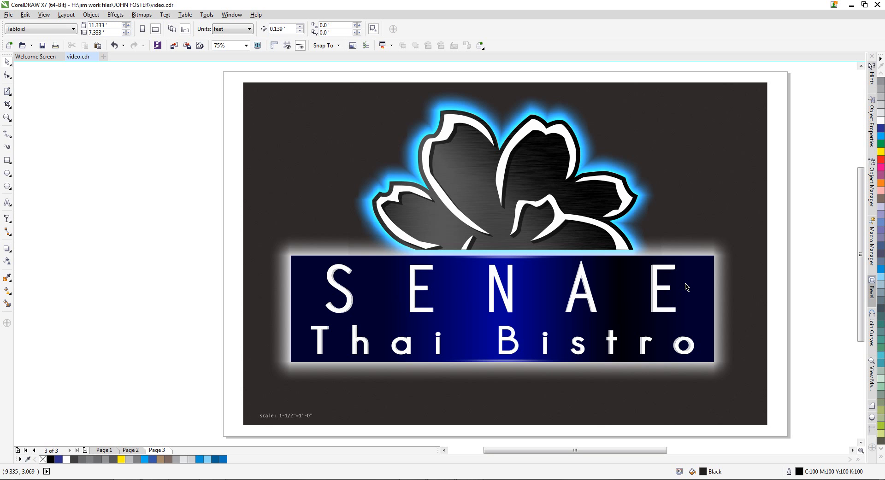
{"action": "left_click", "coordinate": [727, 259]}
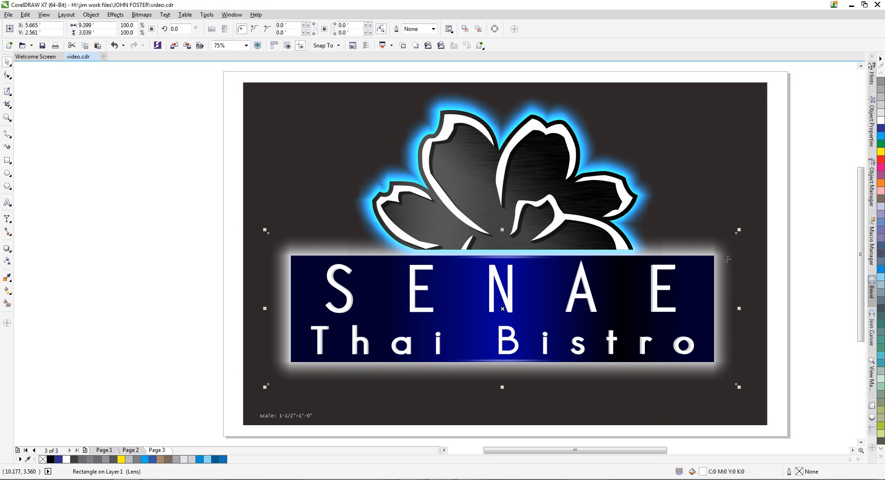
{"action": "left_click", "coordinate": [879, 181]}
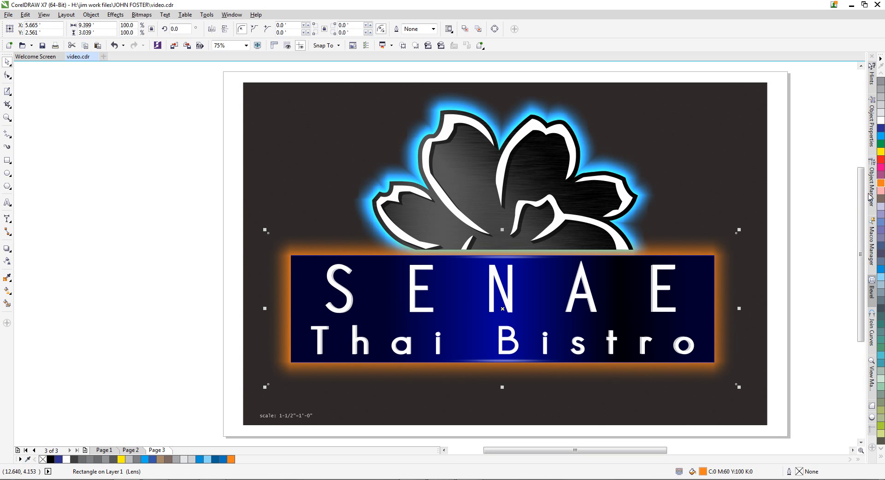
{"action": "left_click", "coordinate": [880, 136]}
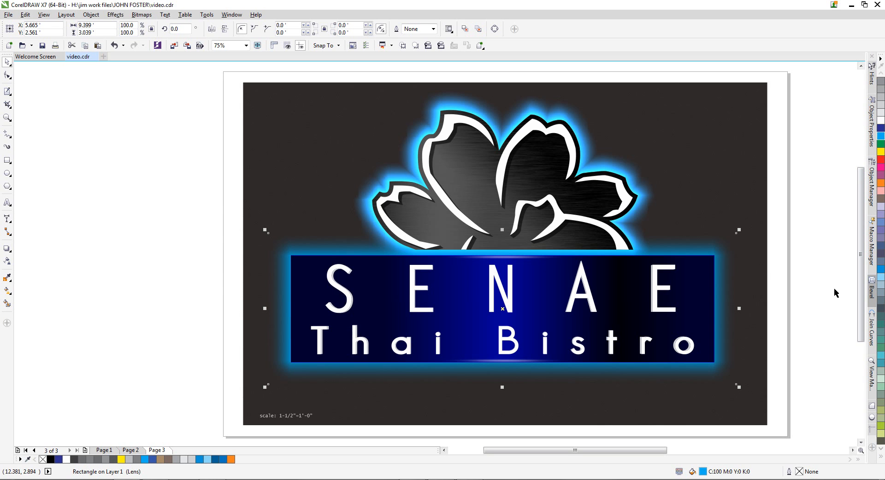
Delete the duplicate glow behind the flower and fill the remaining one with magenta (C:0 M:100 Y:0 K:0)
{"action": "left_click", "coordinate": [725, 213]}
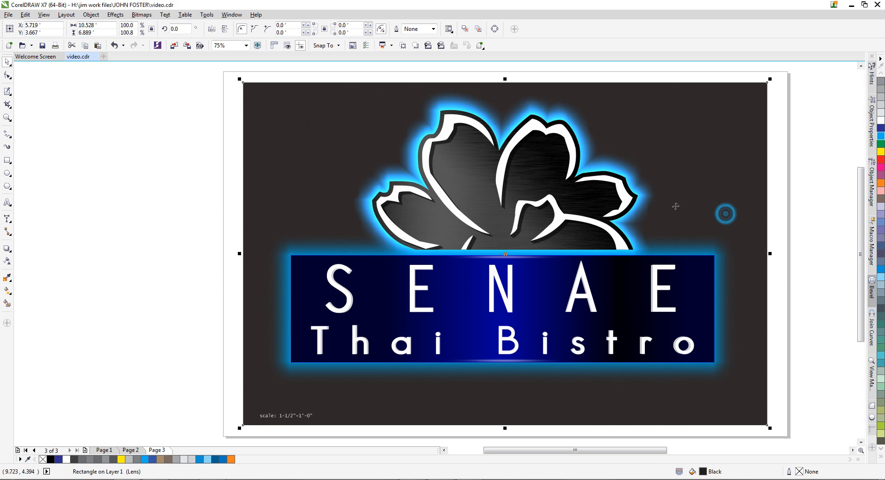
{"action": "left_click", "coordinate": [643, 195]}
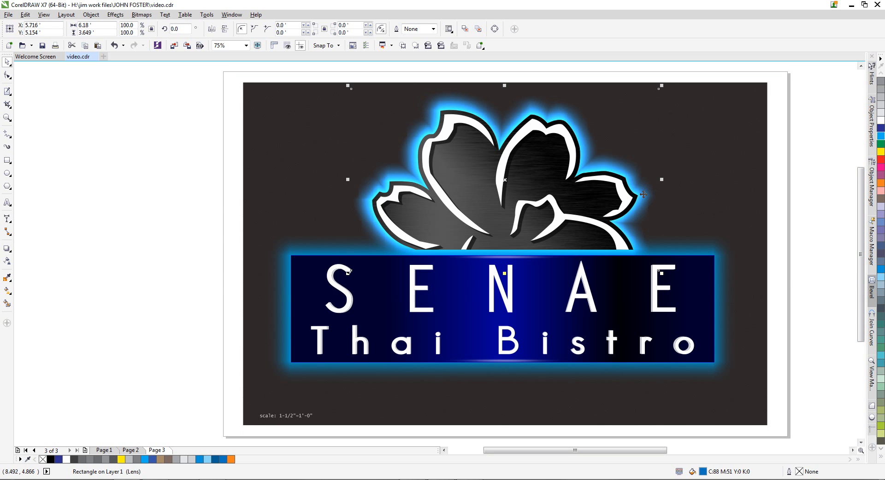
{"action": "key", "text": "Delete"}
{"action": "left_click", "coordinate": [641, 179]}
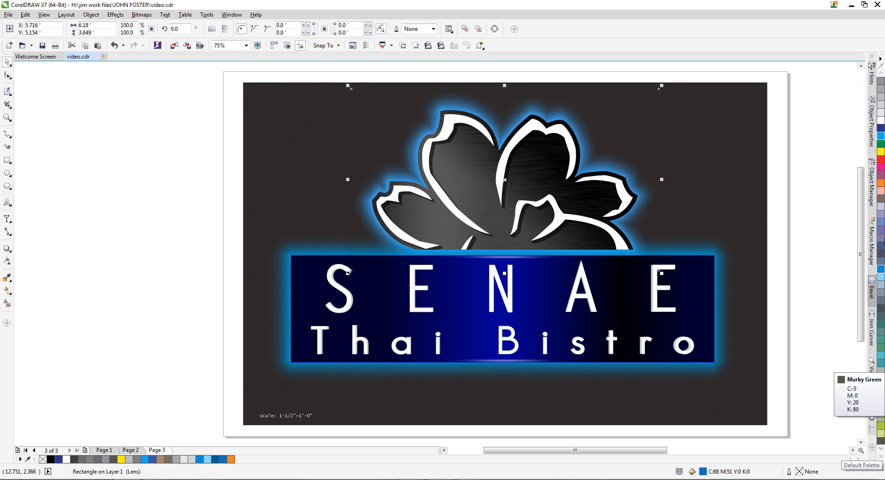
{"action": "left_click", "coordinate": [880, 167]}
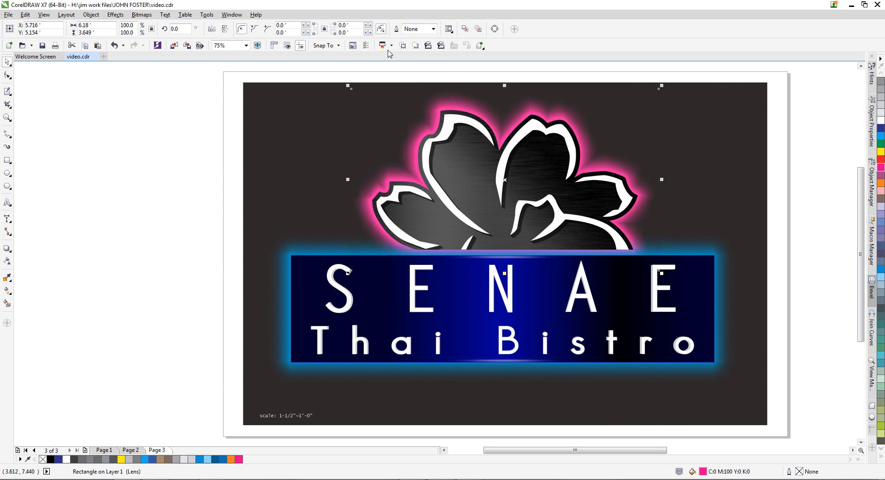
Bring the flower artwork to the front and check where it meets the sign panel's upper edge
{"action": "left_click_drag", "start_coordinate": [341, 62], "coordinate": [665, 272]}
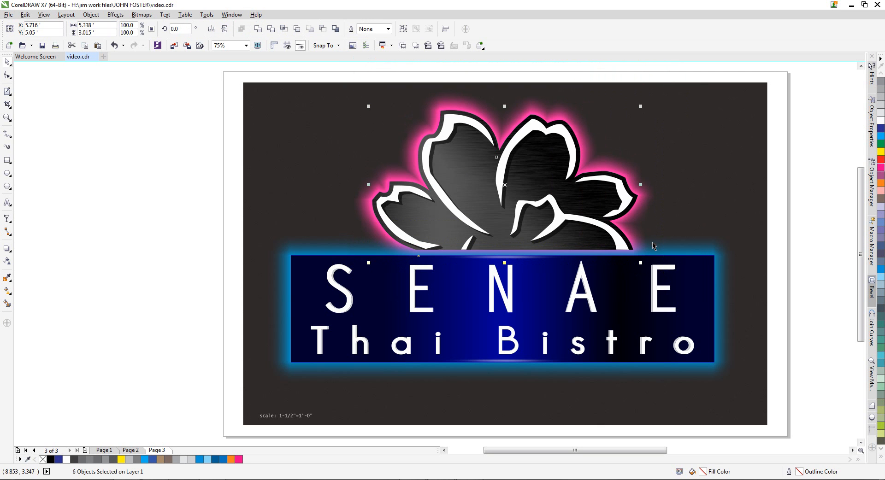
{"action": "left_click", "coordinate": [404, 45]}
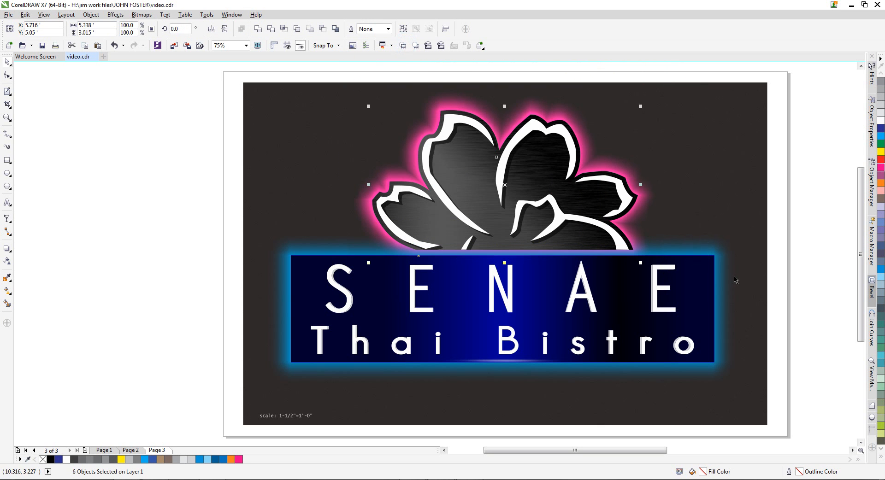
{"action": "left_click", "coordinate": [807, 225]}
{"action": "scroll", "coordinate": [538, 249], "scroll_direction": "up", "scroll_amount": 3}
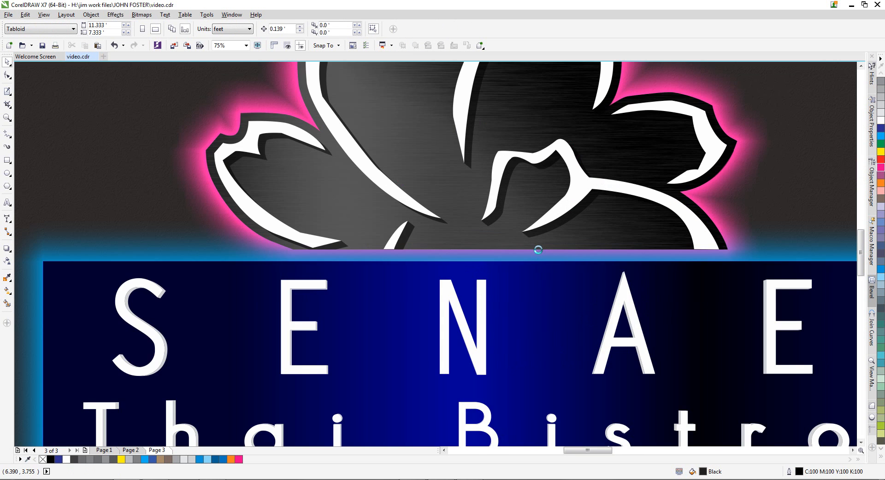
{"action": "scroll", "coordinate": [538, 250], "scroll_direction": "down", "scroll_amount": 3}
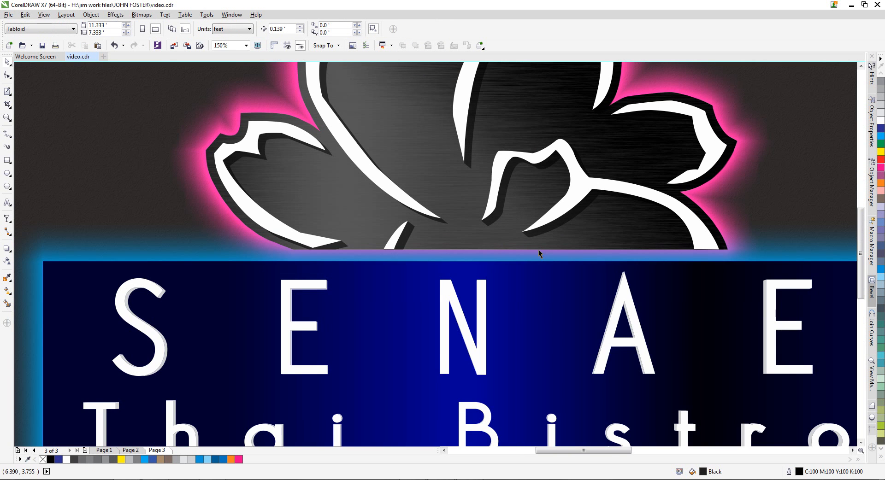
{"action": "scroll", "coordinate": [538, 250], "scroll_direction": "down", "scroll_amount": 2}
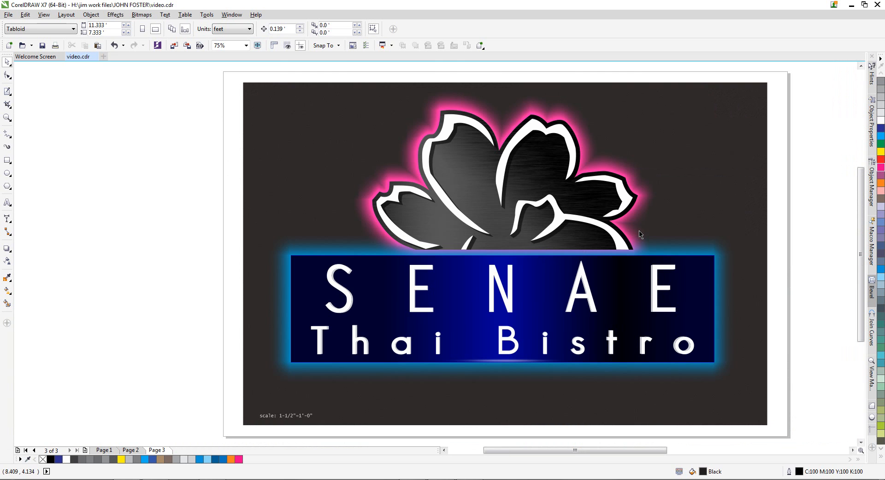
Try the Color and Normal merge modes on the pink flower glow's transparency, and set it back to Add
{"action": "left_click", "coordinate": [642, 192]}
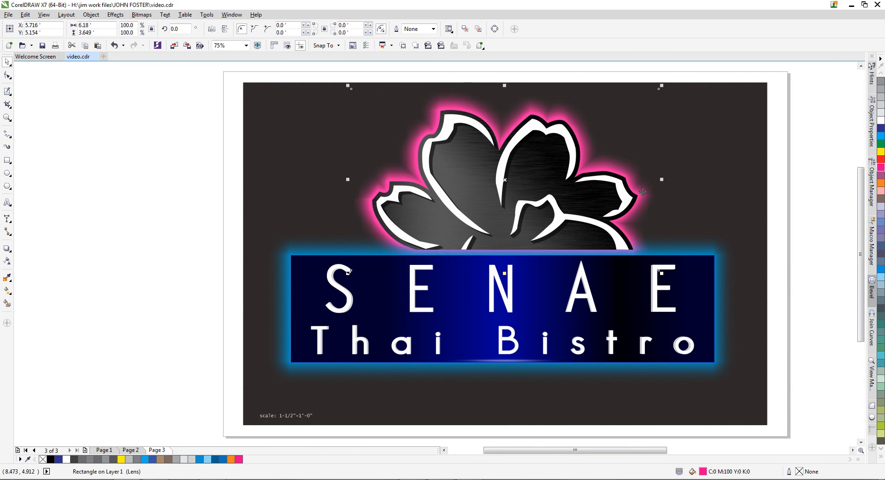
{"action": "left_click", "coordinate": [7, 262]}
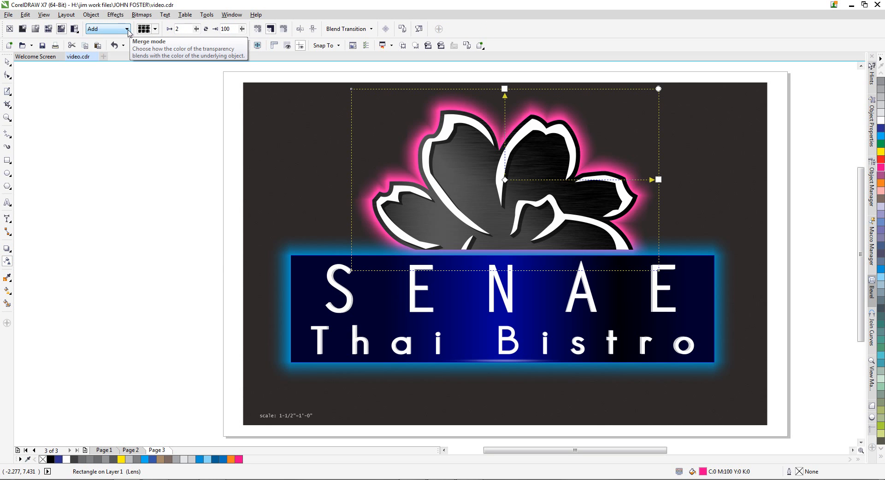
{"action": "left_click", "coordinate": [127, 29]}
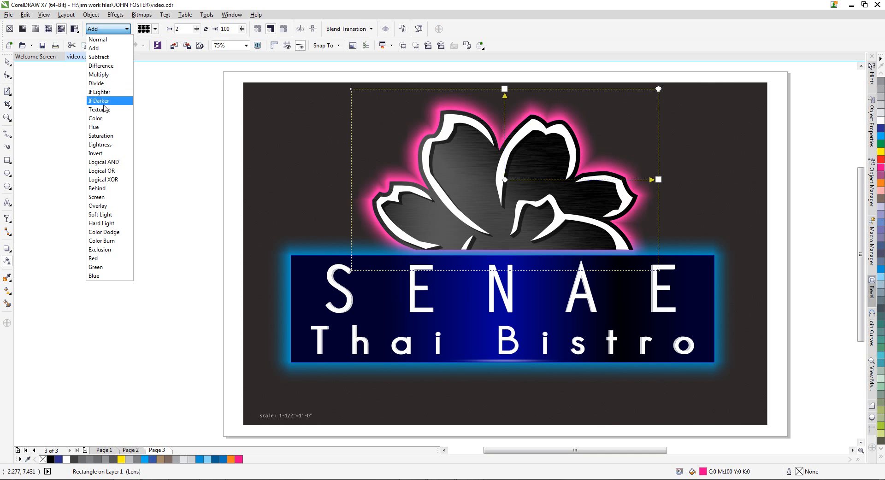
{"action": "left_click", "coordinate": [98, 118]}
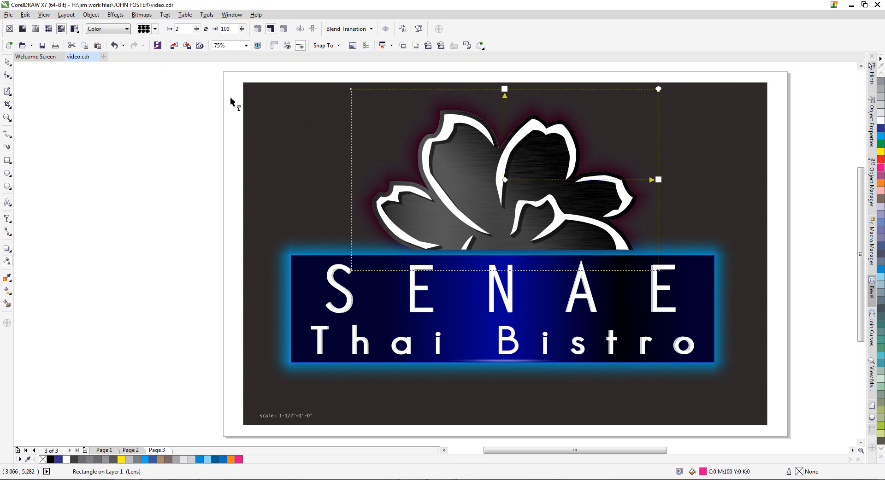
{"action": "left_click", "coordinate": [127, 29]}
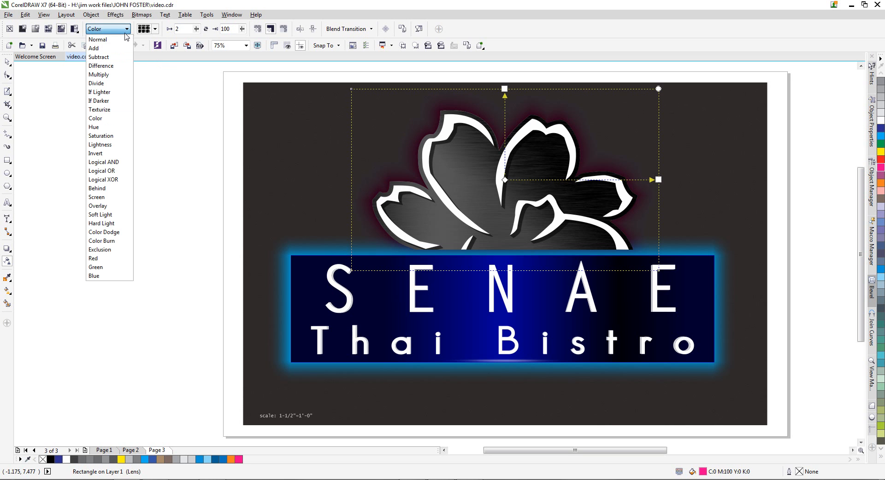
{"action": "left_click", "coordinate": [102, 40]}
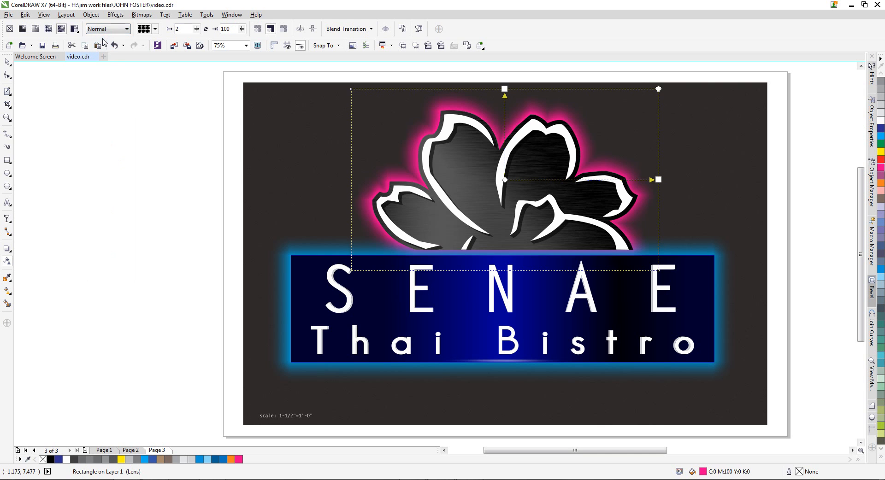
{"action": "left_click", "coordinate": [125, 29]}
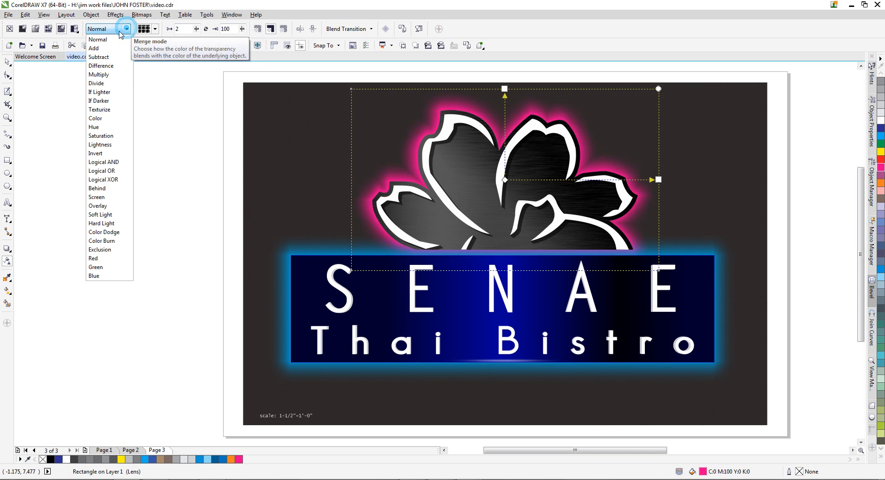
{"action": "left_click", "coordinate": [97, 48]}
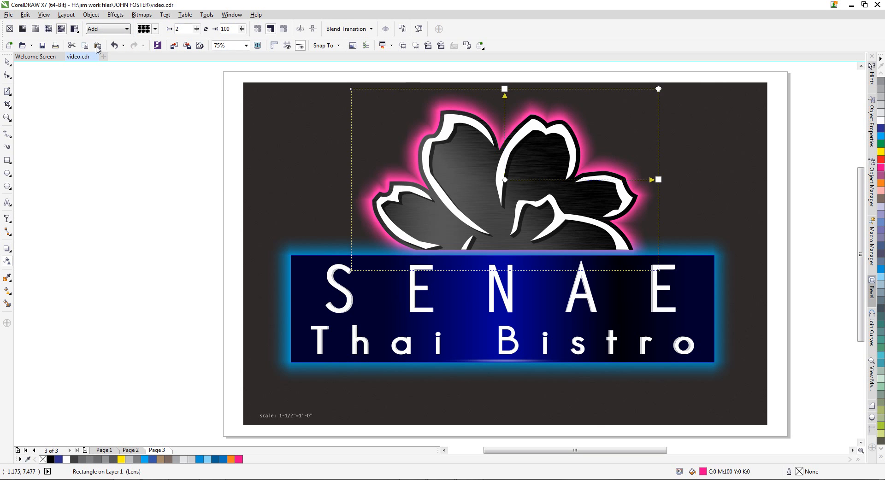
{"action": "left_click", "coordinate": [7, 61]}
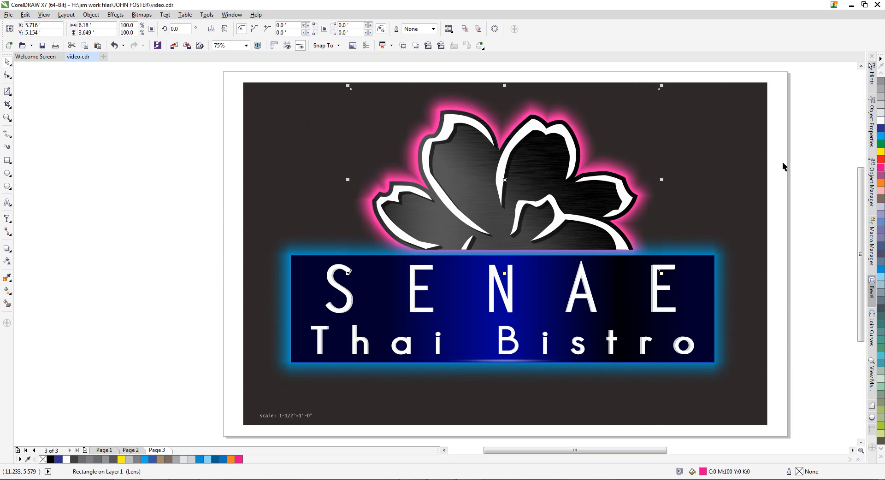
{"action": "left_click", "coordinate": [786, 175]}
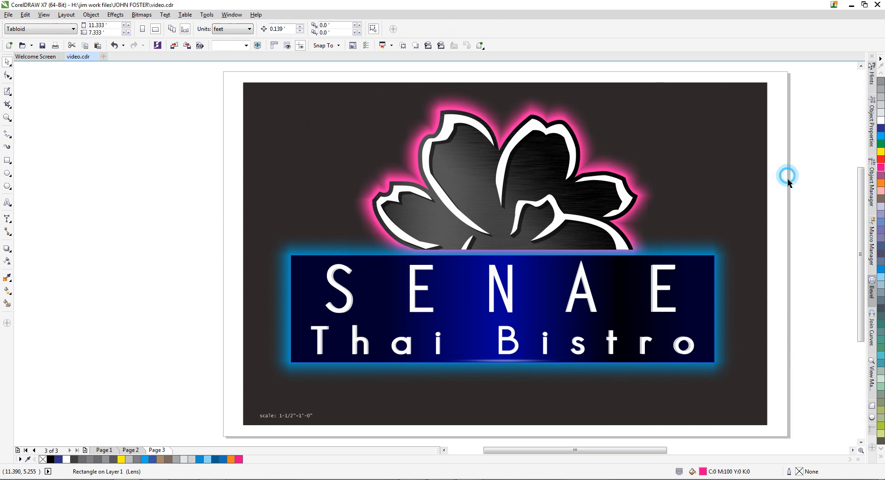
{"action": "left_click", "coordinate": [446, 114]}
{"action": "left_click", "coordinate": [243, 149]}
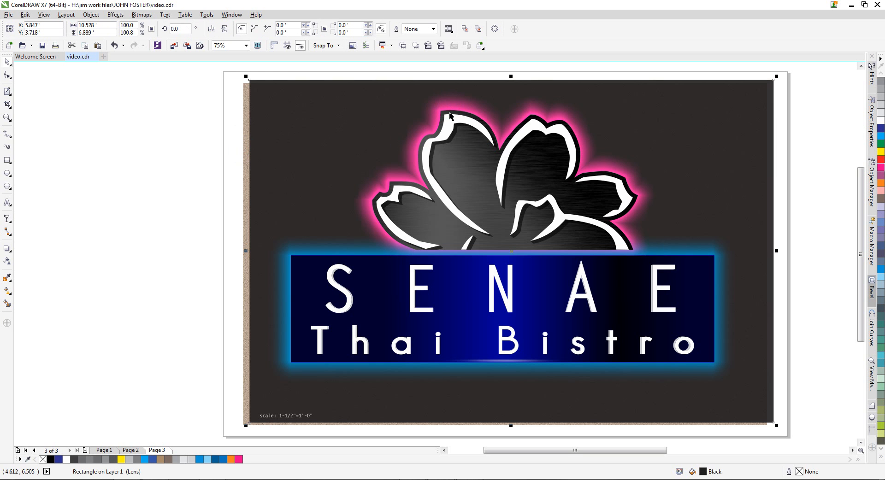
{"action": "key", "text": "ctrl+z"}
{"action": "left_click", "coordinate": [409, 101]}
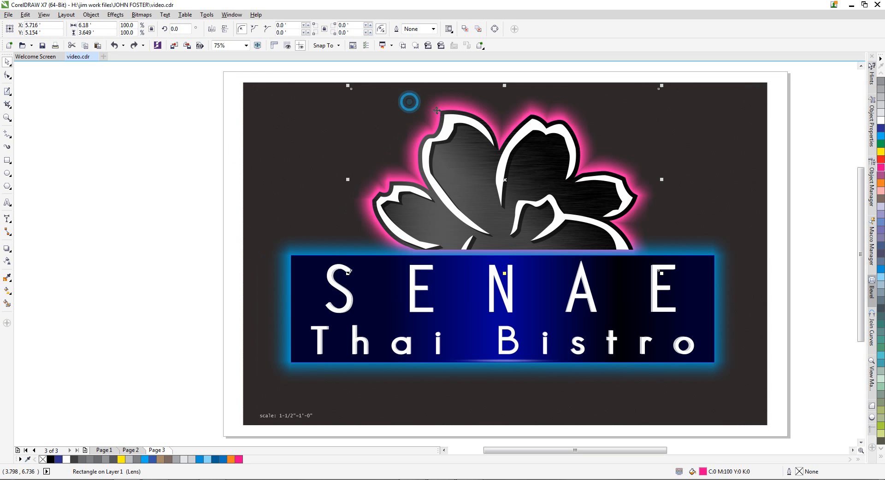
{"action": "left_click", "coordinate": [442, 114]}
{"action": "left_click", "coordinate": [405, 95]}
{"action": "key", "text": "Escape"}
{"action": "left_click", "coordinate": [443, 112]}
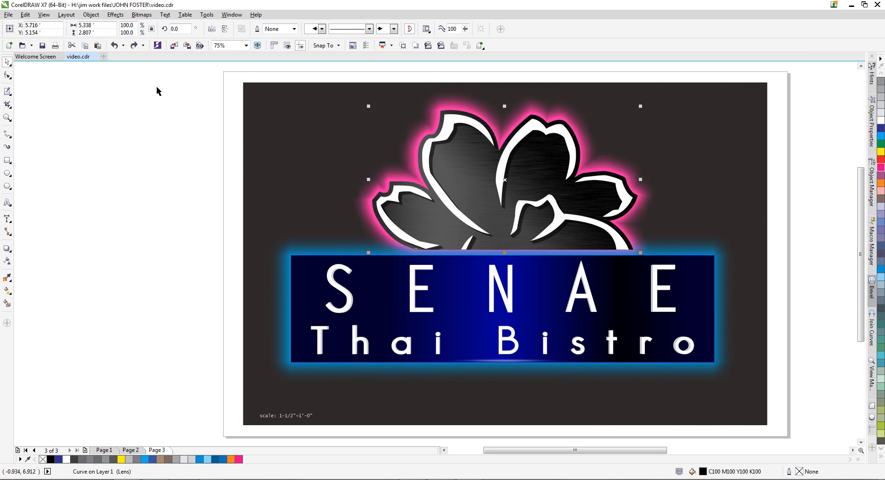
Inspect the merge mode options for the pink flower glow's transparency
{"action": "left_click", "coordinate": [360, 199]}
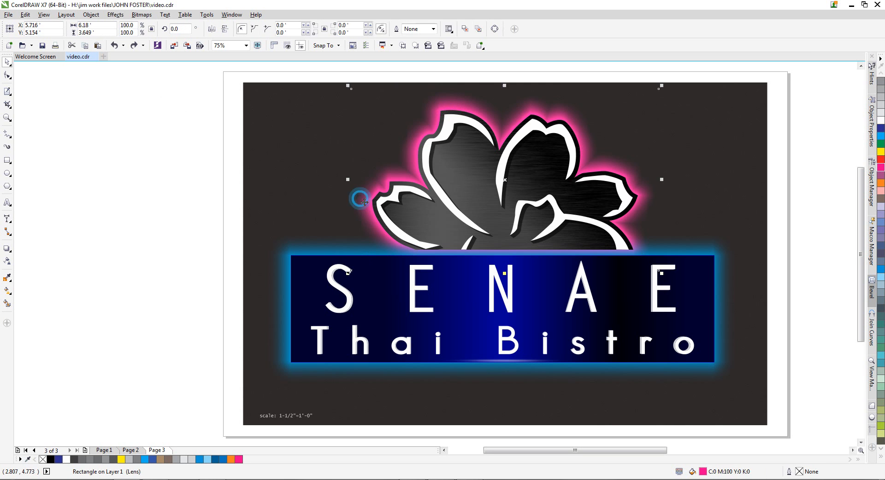
{"action": "left_click", "coordinate": [8, 261]}
{"action": "left_click", "coordinate": [126, 29]}
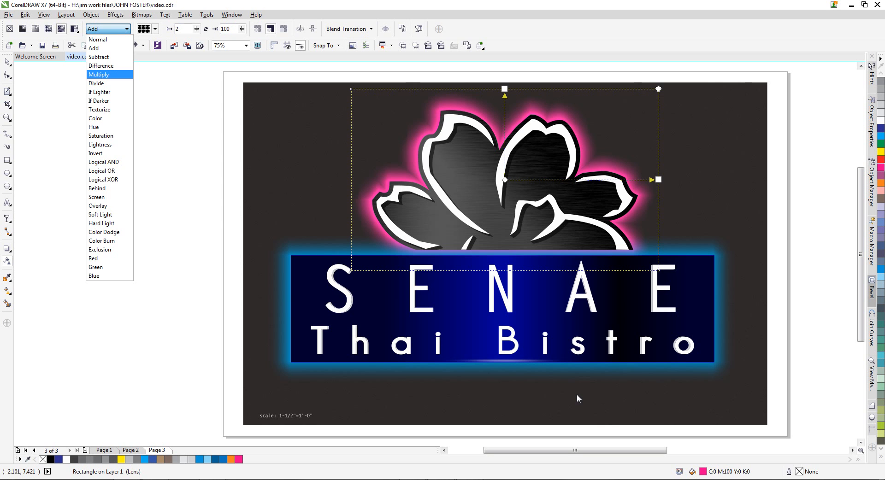
{"action": "left_click", "coordinate": [779, 178]}
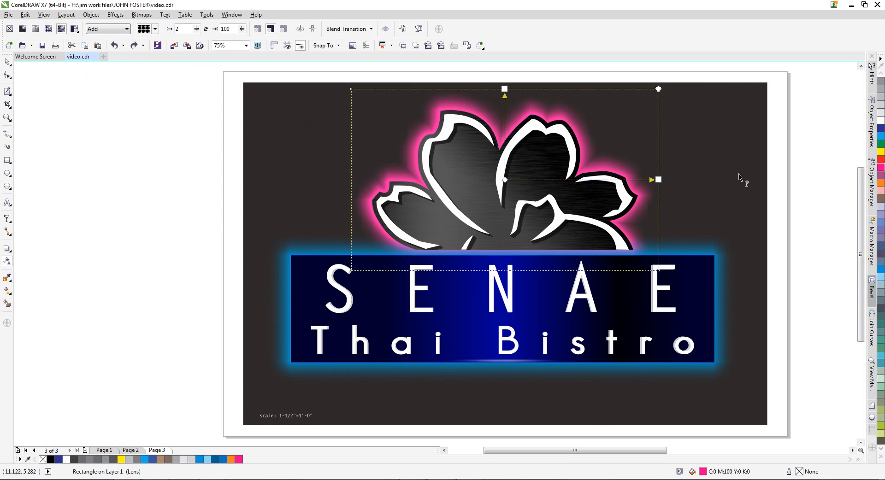
{"action": "left_click", "coordinate": [8, 60]}
{"action": "left_click", "coordinate": [99, 104]}
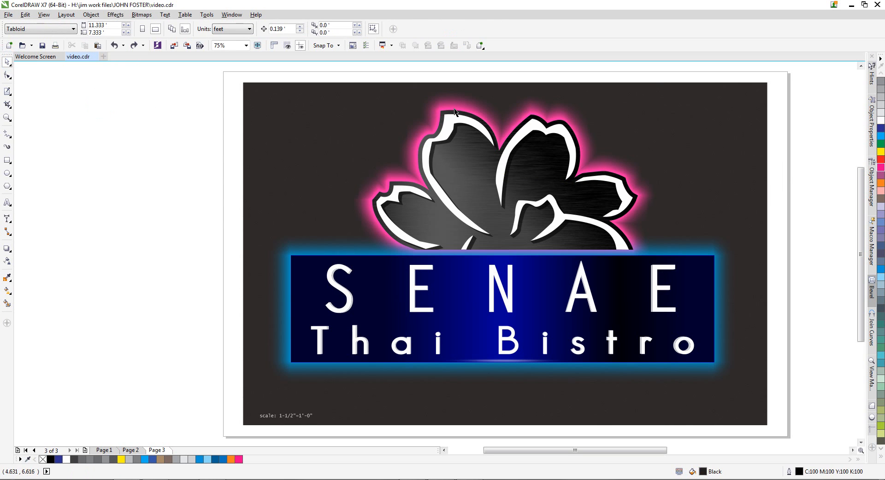
Add a drop shadow to the black flower outline shape with the Normal merge mode and change its feathering direction
{"action": "scroll", "coordinate": [463, 106], "scroll_direction": "up", "scroll_amount": 2}
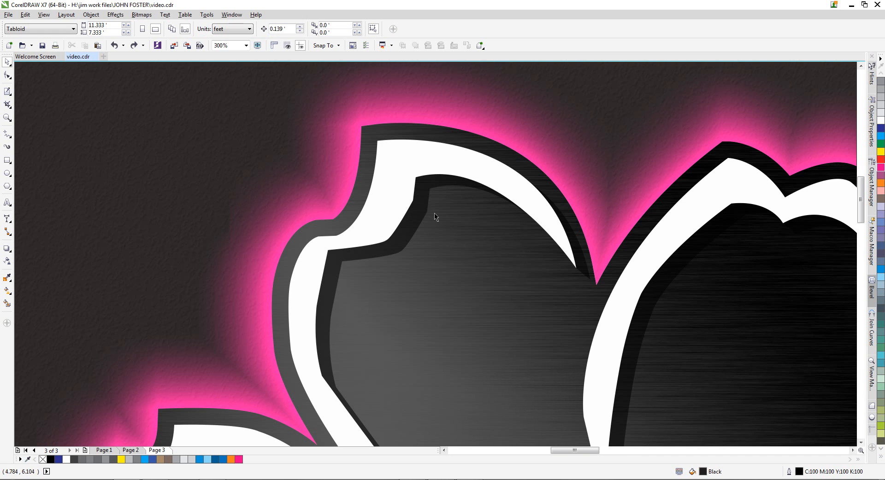
{"action": "scroll", "coordinate": [388, 168], "scroll_direction": "down", "scroll_amount": 1}
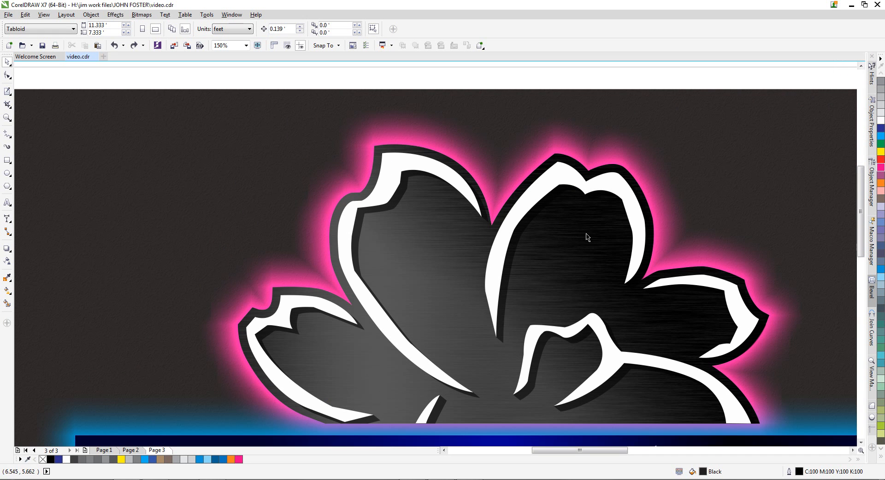
{"action": "left_click", "coordinate": [433, 135]}
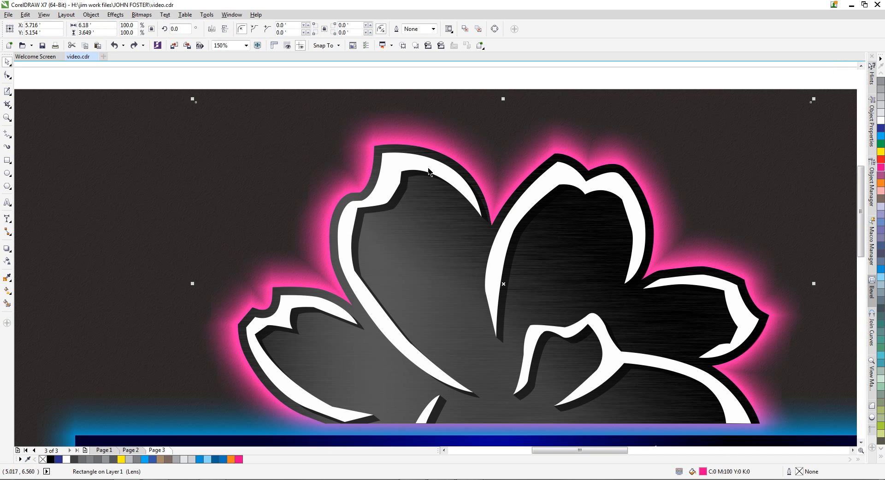
{"action": "left_click", "coordinate": [378, 153]}
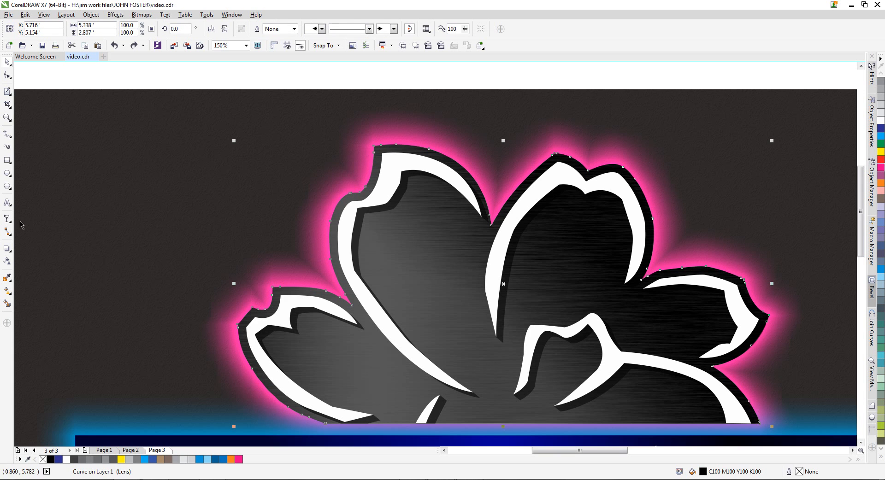
{"action": "left_click", "coordinate": [7, 249]}
{"action": "left_click_drag", "start_coordinate": [384, 181], "coordinate": [441, 318]}
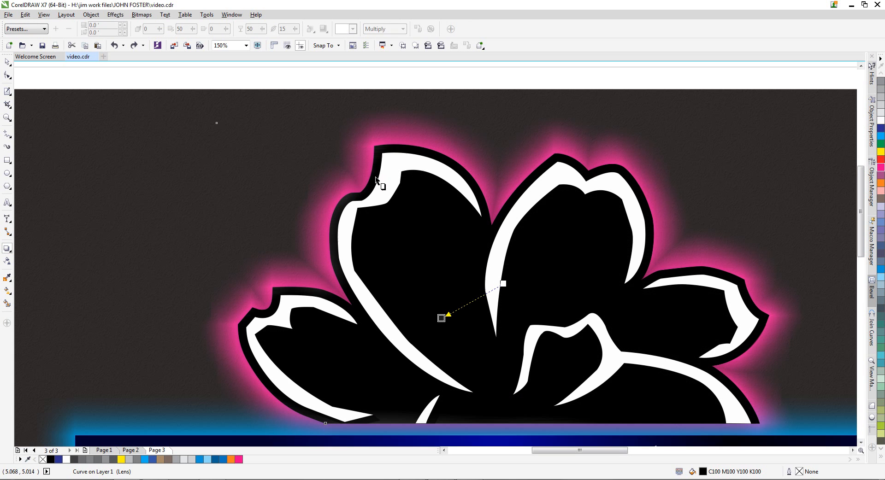
{"action": "left_click", "coordinate": [402, 29]}
{"action": "left_click", "coordinate": [374, 39]}
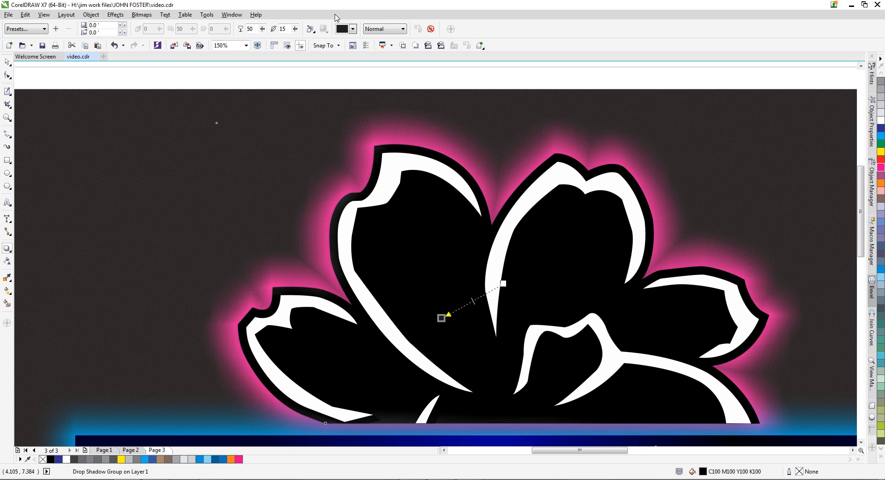
{"action": "left_click", "coordinate": [314, 32]}
{"action": "left_click", "coordinate": [326, 70]}
{"action": "scroll", "coordinate": [302, 198], "scroll_direction": "down", "scroll_amount": 2}
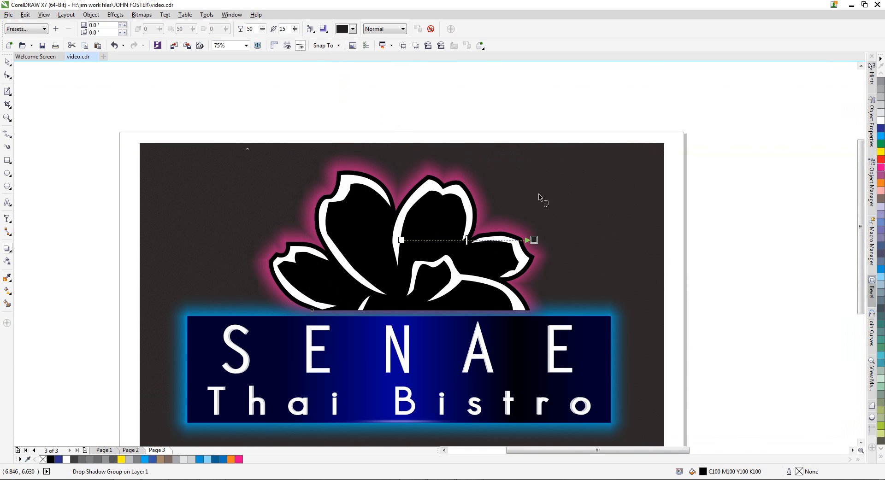
Colour the flower's drop shadow magenta and set its feathering to 34 with the Add merge mode
{"action": "left_click", "coordinate": [354, 28]}
{"action": "left_click", "coordinate": [369, 54]}
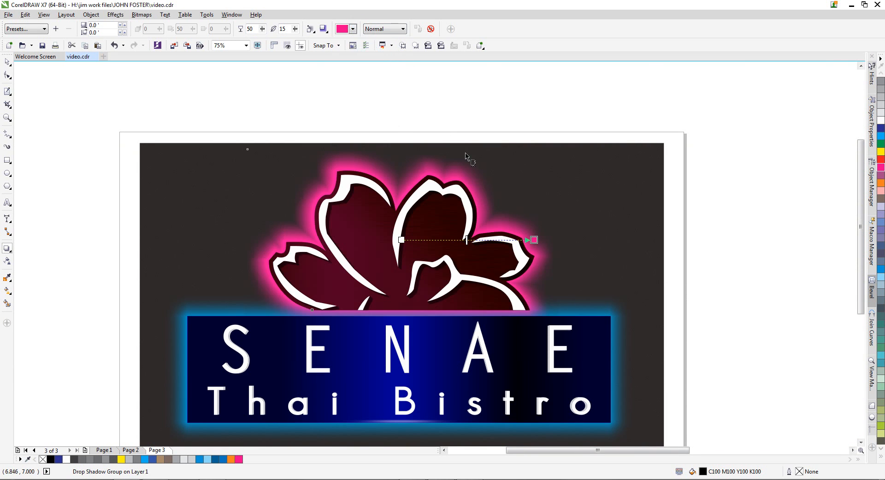
{"action": "left_click", "coordinate": [295, 28]}
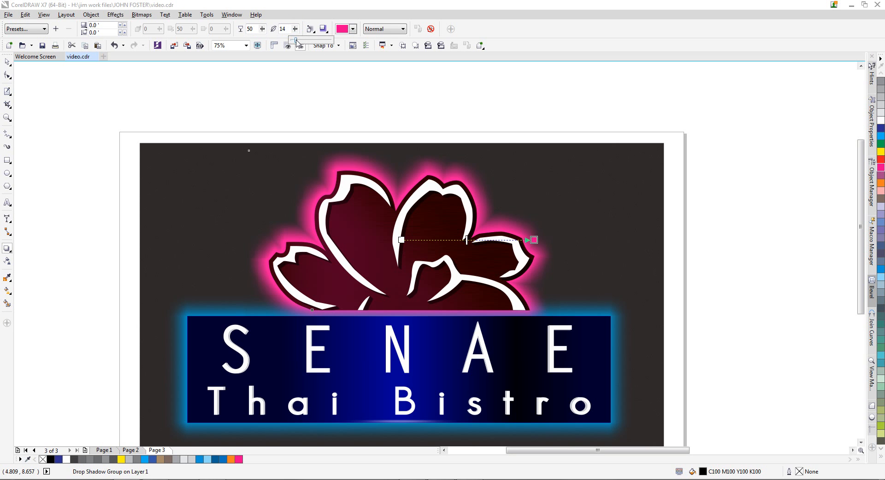
{"action": "left_click_drag", "start_coordinate": [296, 40], "coordinate": [304, 40]}
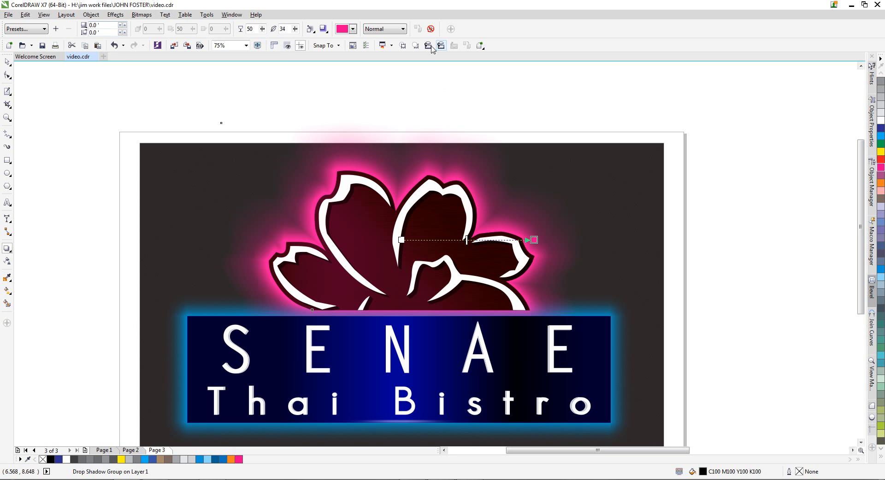
{"action": "left_click", "coordinate": [403, 29]}
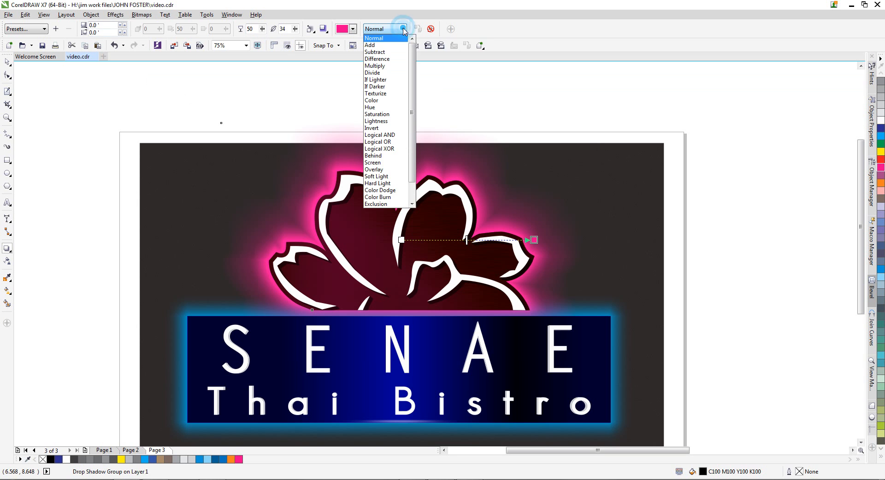
{"action": "left_click", "coordinate": [371, 45]}
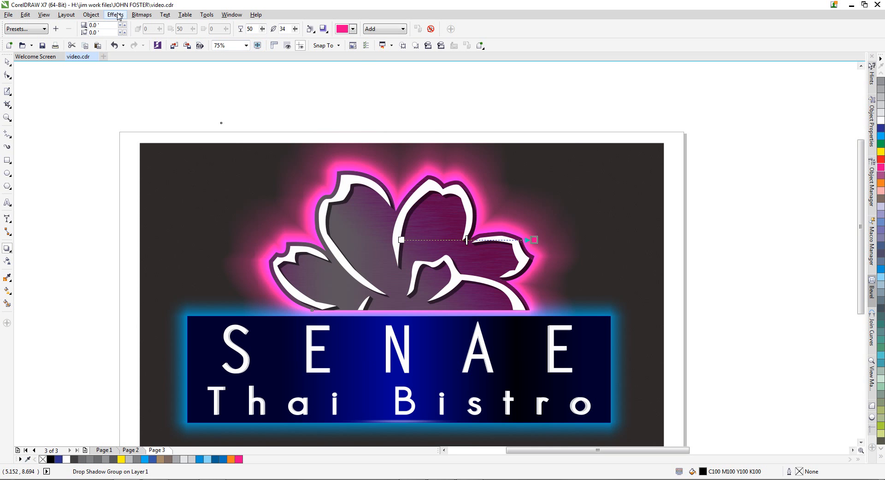
Break the drop shadow apart from the flower shape and place the separated shadow behind the flower artwork
{"action": "left_click", "coordinate": [91, 15]}
{"action": "left_click", "coordinate": [109, 152]}
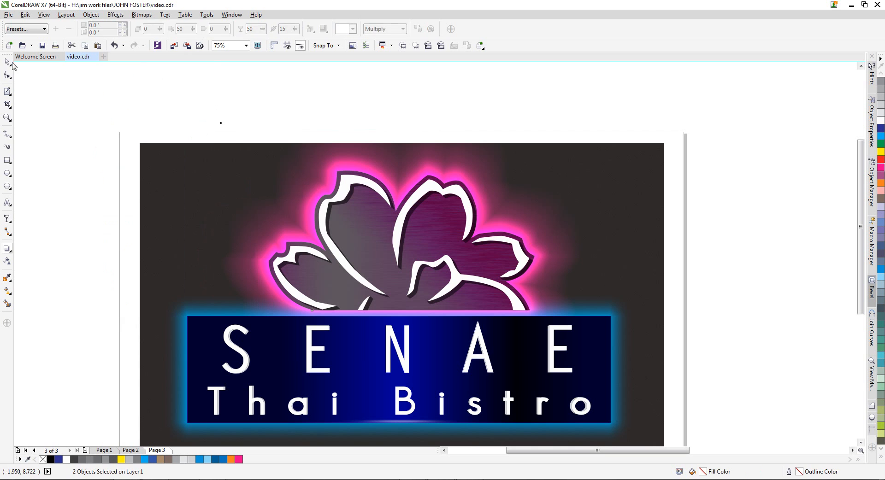
{"action": "left_click", "coordinate": [149, 83]}
{"action": "left_click", "coordinate": [302, 158]}
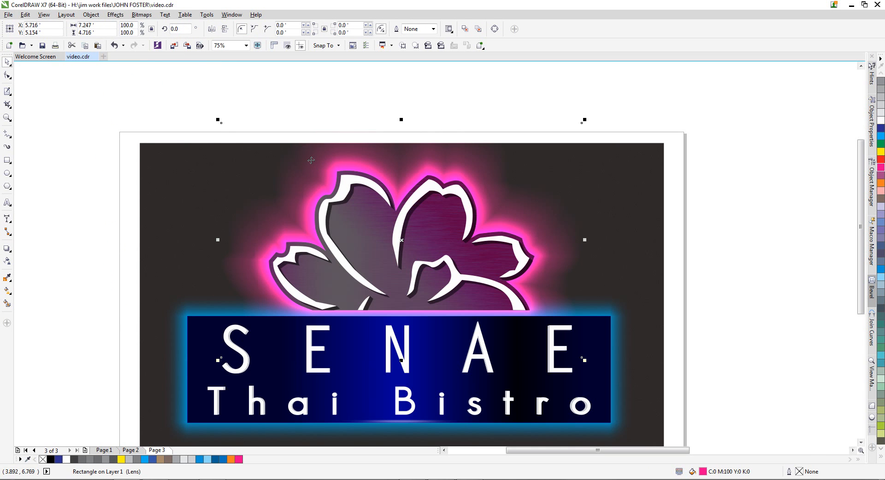
{"action": "left_click", "coordinate": [402, 48]}
{"action": "left_click", "coordinate": [647, 170]}
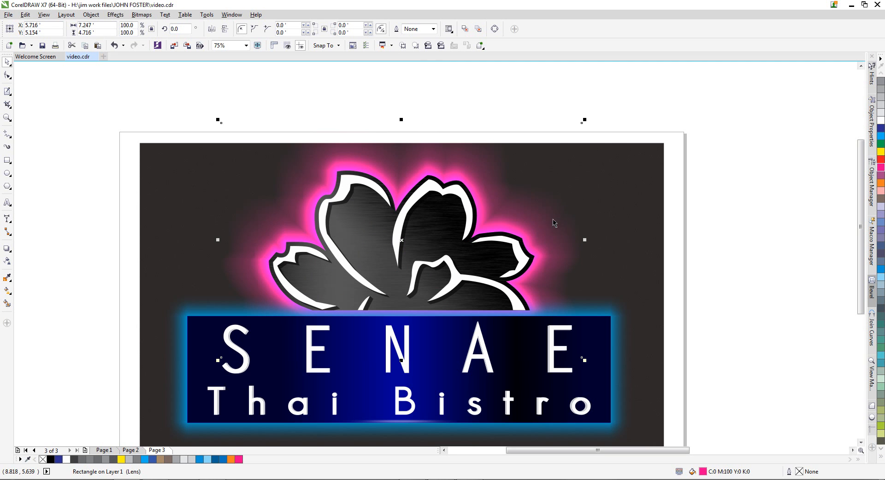
{"action": "left_click", "coordinate": [499, 171]}
{"action": "left_click_drag", "start_coordinate": [499, 171], "coordinate": [540, 148]}
{"action": "key", "text": "ctrl+z"}
{"action": "left_click_drag", "start_coordinate": [238, 264], "coordinate": [216, 254]}
{"action": "key", "text": "ctrl+z"}
Set the separated flower shadow's transparency to start at 54 and change its merge mode to Color
{"action": "left_click", "coordinate": [7, 260]}
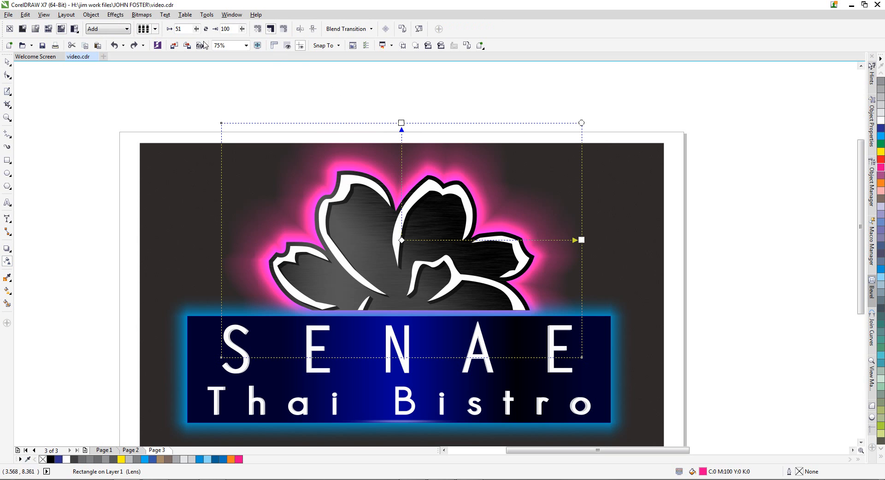
{"action": "left_click", "coordinate": [196, 30]}
{"action": "left_click_drag", "start_coordinate": [194, 28], "coordinate": [201, 34]}
{"action": "left_click", "coordinate": [128, 29]}
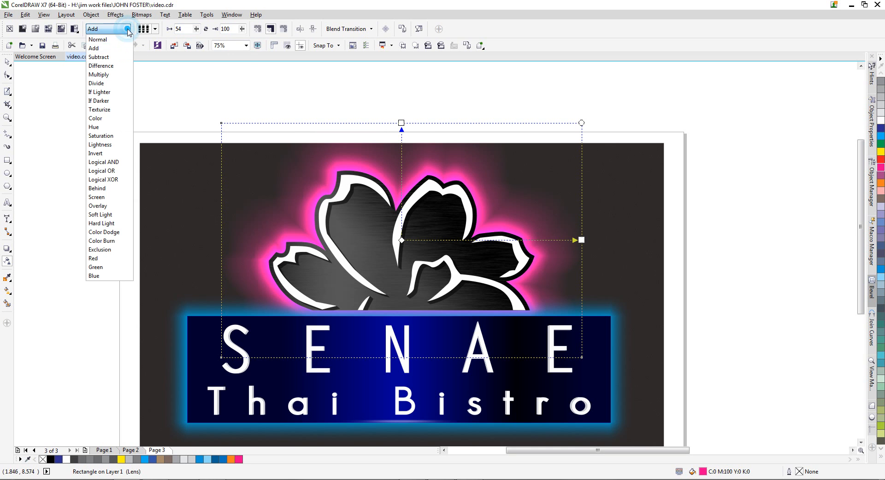
{"action": "left_click", "coordinate": [99, 119]}
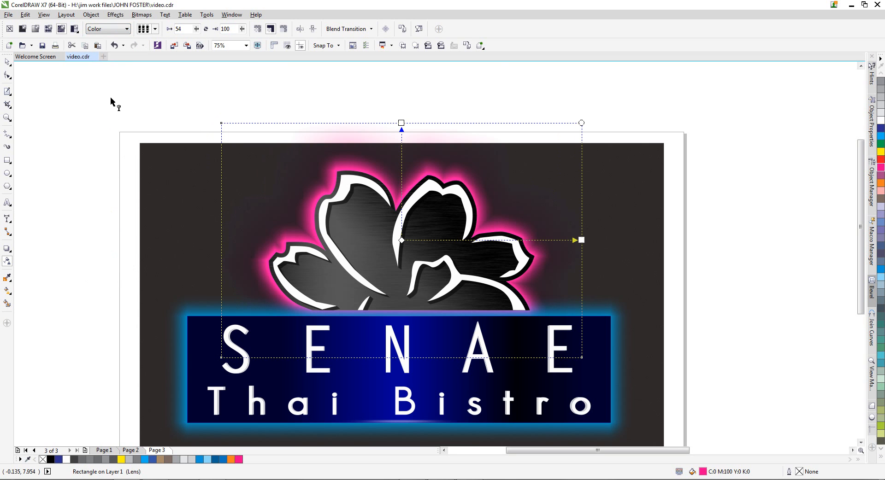
Try the Subtract, Multiply and Texturize merge modes on the separated flower shadow's transparency
{"action": "left_click", "coordinate": [127, 29]}
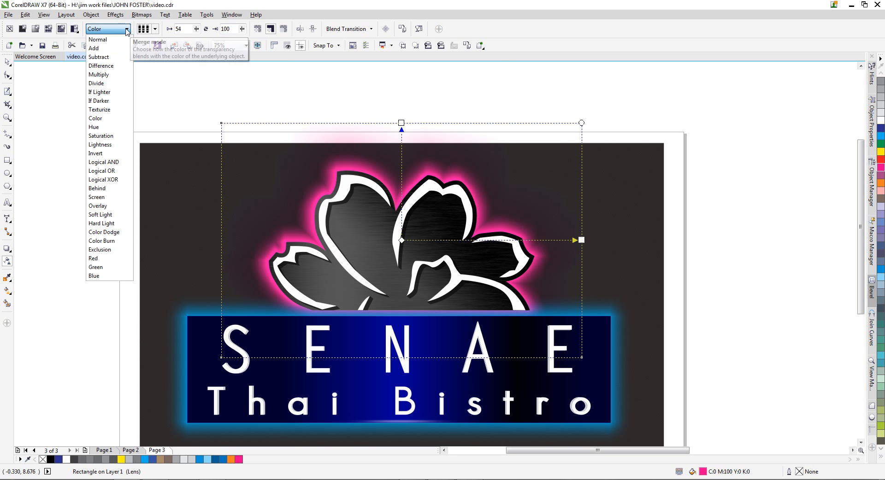
{"action": "left_click", "coordinate": [103, 57]}
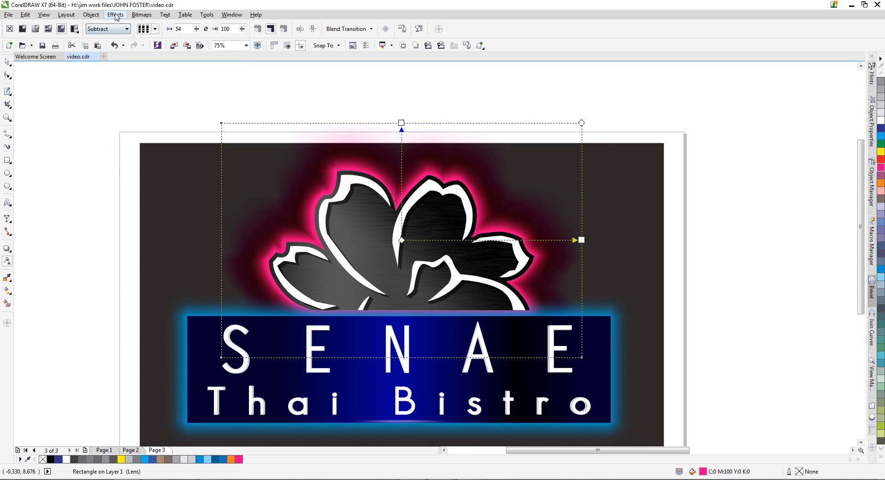
{"action": "left_click", "coordinate": [127, 29]}
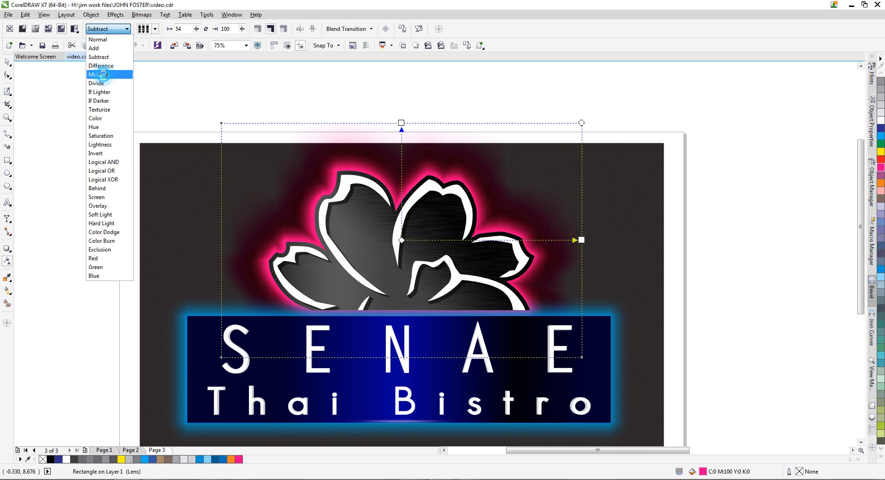
{"action": "left_click", "coordinate": [105, 76]}
{"action": "left_click", "coordinate": [127, 29]}
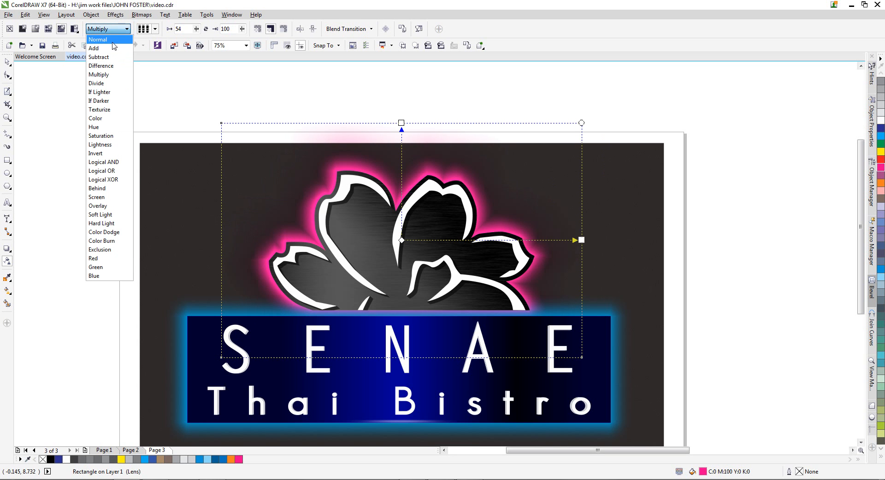
{"action": "left_click", "coordinate": [104, 110]}
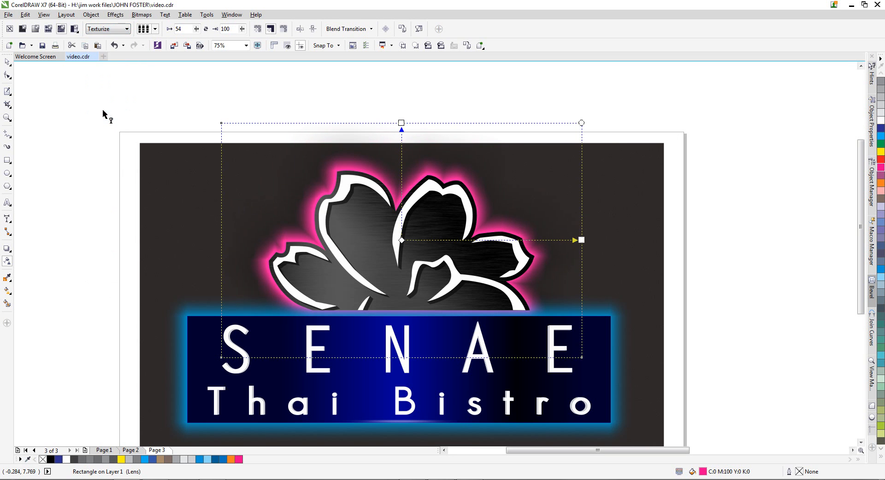
Set the separated flower shadow's merge mode to Add, with its transparency starting at 72 and ending at 100
{"action": "left_click", "coordinate": [127, 29]}
{"action": "left_click", "coordinate": [98, 48]}
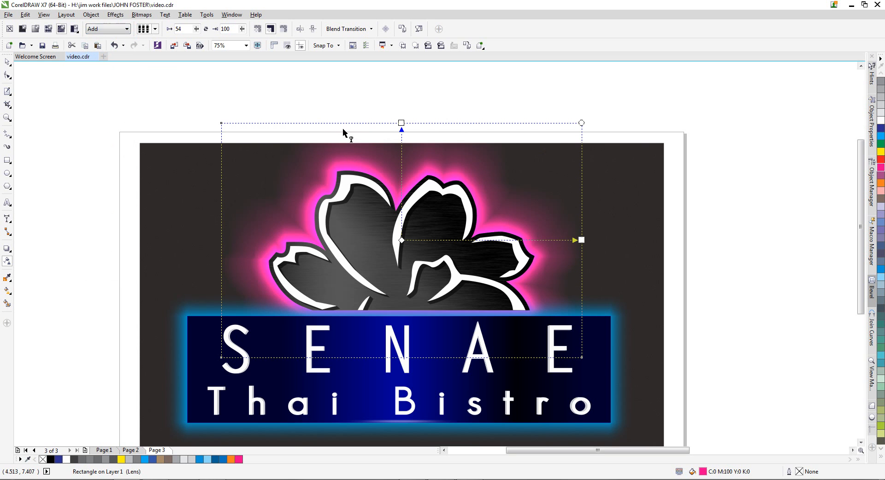
{"action": "double_click", "coordinate": [238, 29]}
{"action": "type", "text": "88"}
{"action": "key", "text": "Return"}
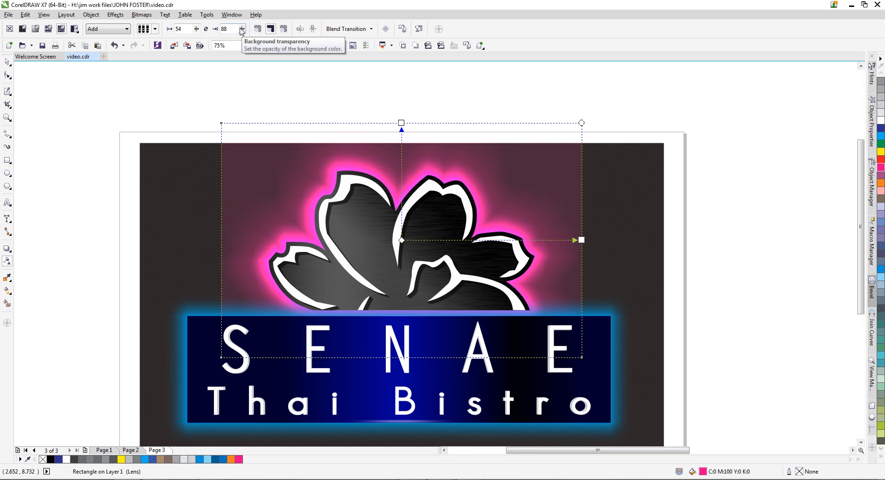
{"action": "left_click", "coordinate": [240, 29]}
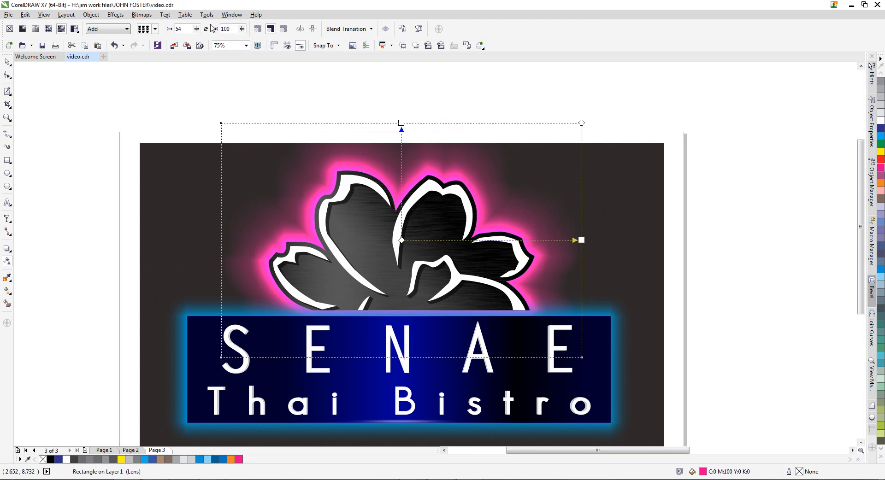
{"action": "left_click", "coordinate": [196, 29]}
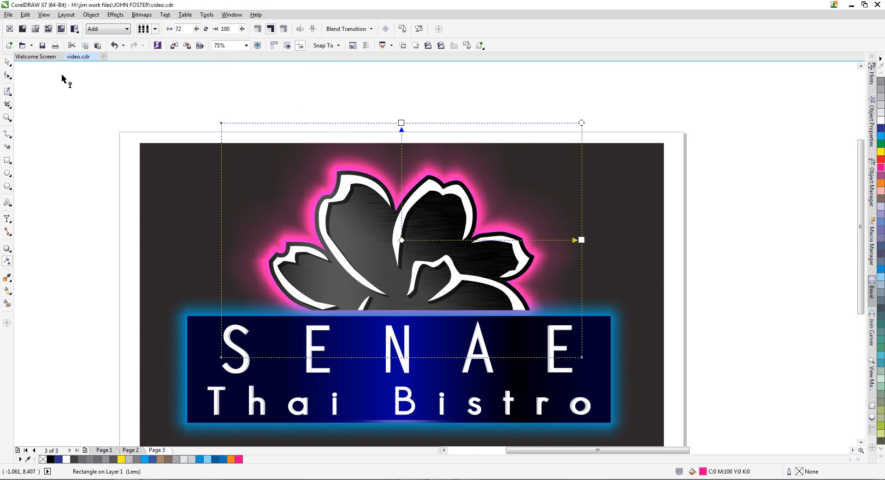
{"action": "left_click", "coordinate": [10, 61]}
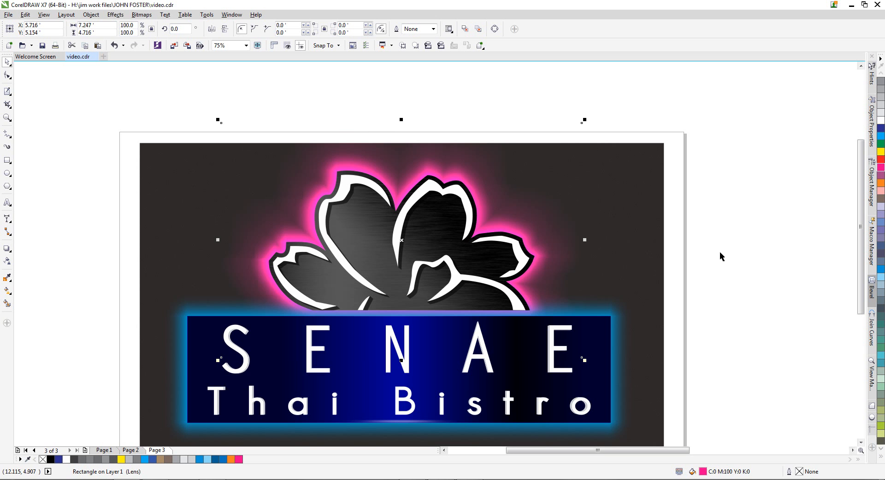
Select the blue glow around the sign panel and undo the last change to it
{"action": "scroll", "coordinate": [290, 205], "scroll_direction": "up", "scroll_amount": 3}
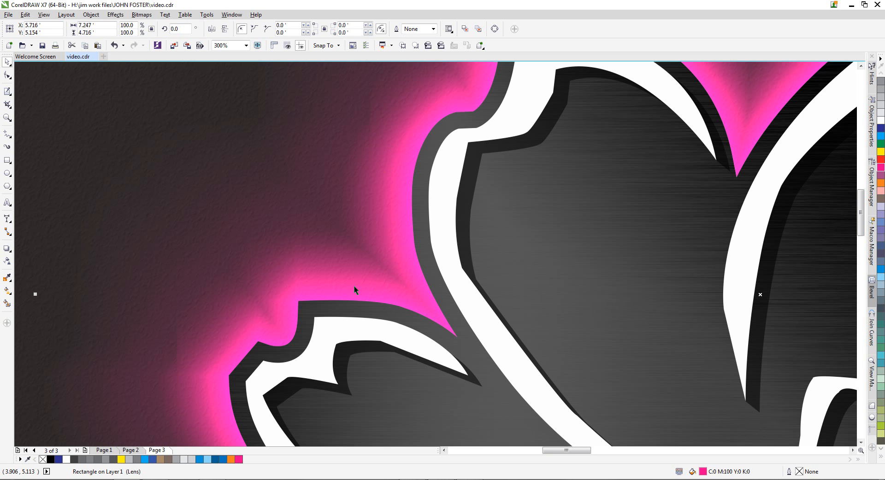
{"action": "scroll", "coordinate": [321, 179], "scroll_direction": "down", "scroll_amount": 2}
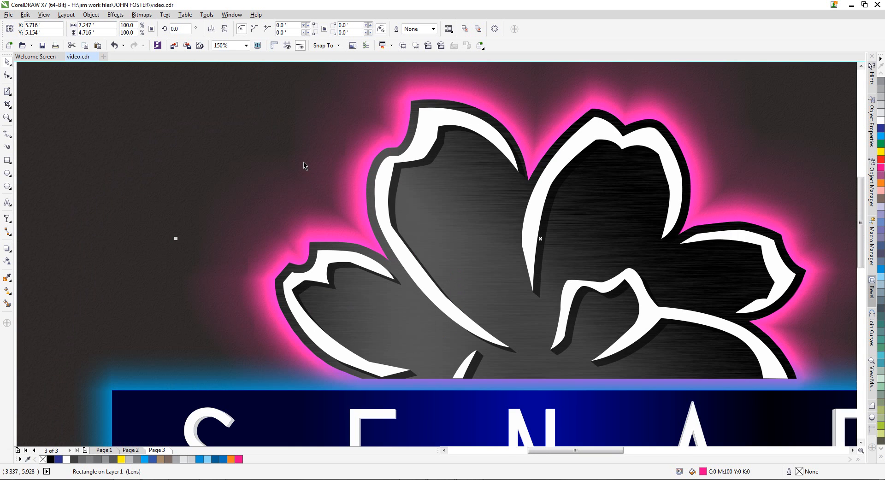
{"action": "scroll", "coordinate": [413, 152], "scroll_direction": "up", "scroll_amount": 1}
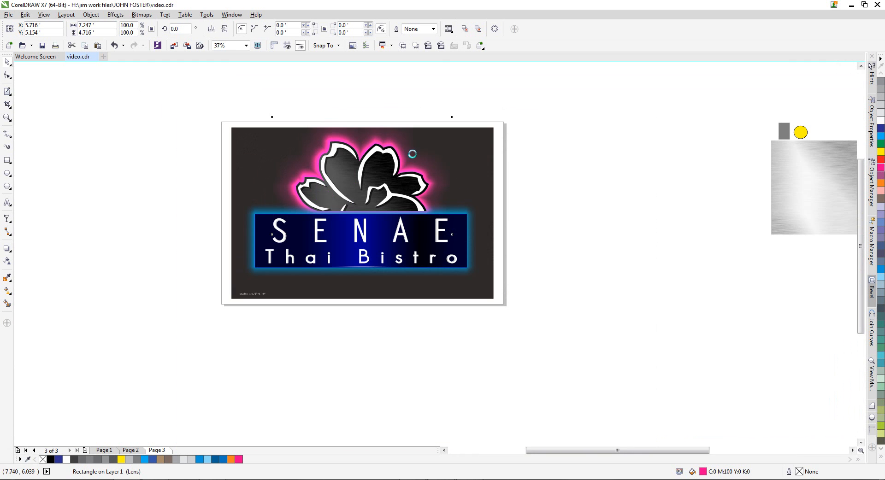
{"action": "left_click", "coordinate": [7, 118]}
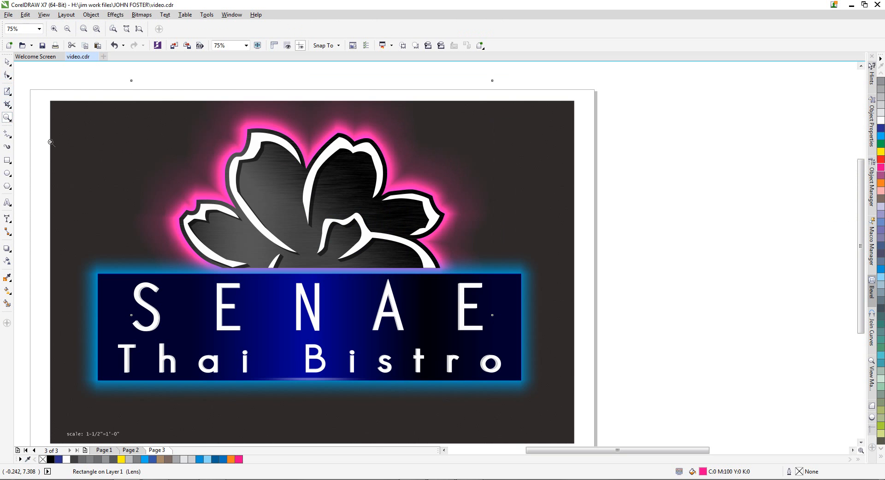
{"action": "left_click_drag", "start_coordinate": [87, 202], "coordinate": [555, 433]}
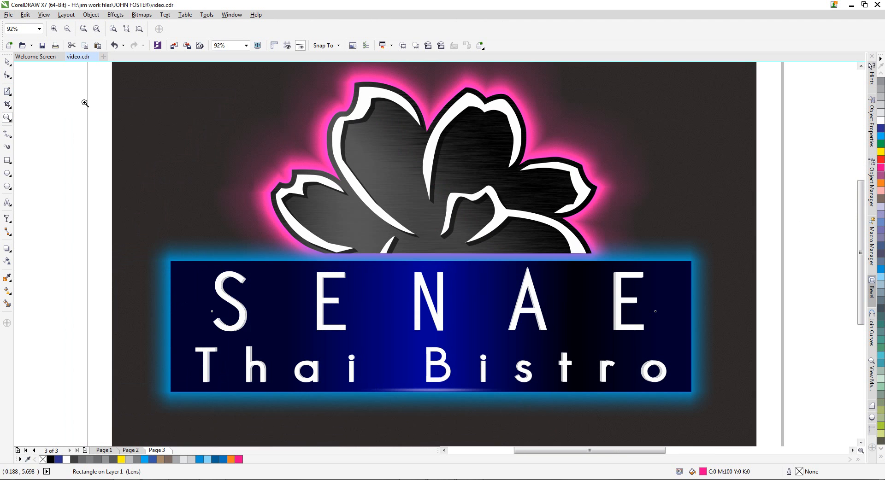
{"action": "left_click", "coordinate": [8, 61]}
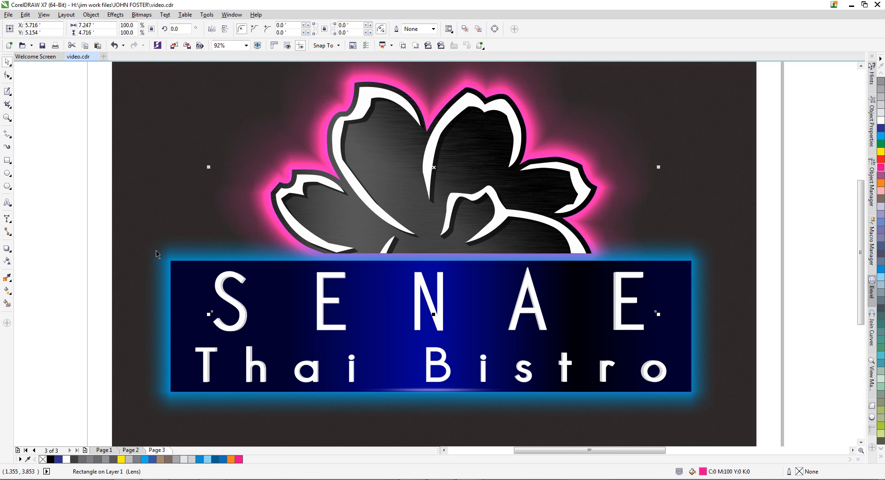
{"action": "left_click", "coordinate": [163, 266]}
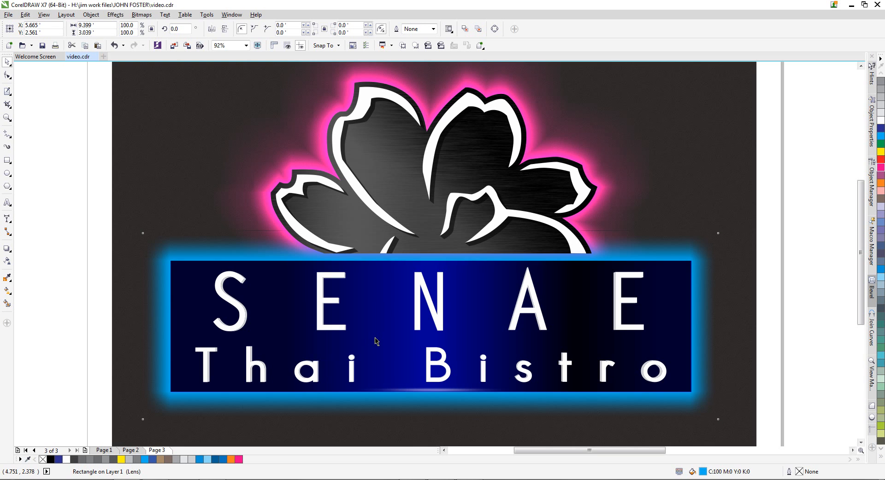
{"action": "key", "text": "ctrl+z"}
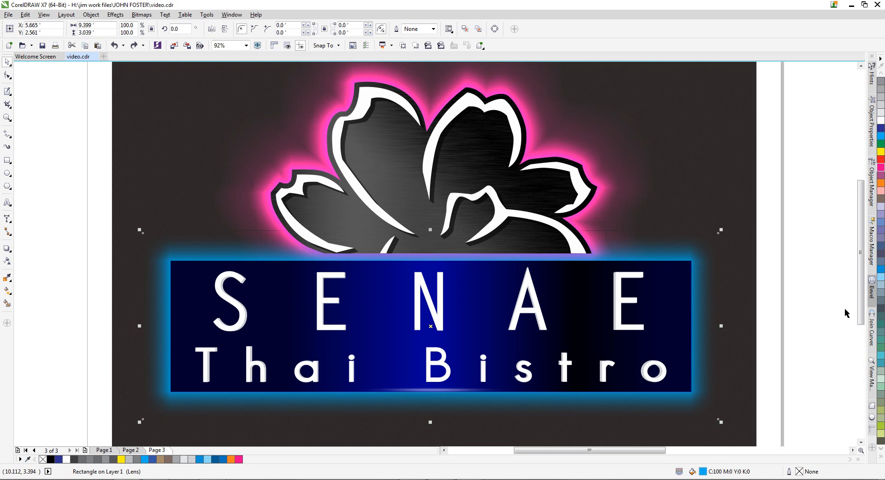
Try a C100 M20 colour on the panel glow, return it to cyan, and adjust its starting transparency
{"action": "left_click", "coordinate": [880, 270]}
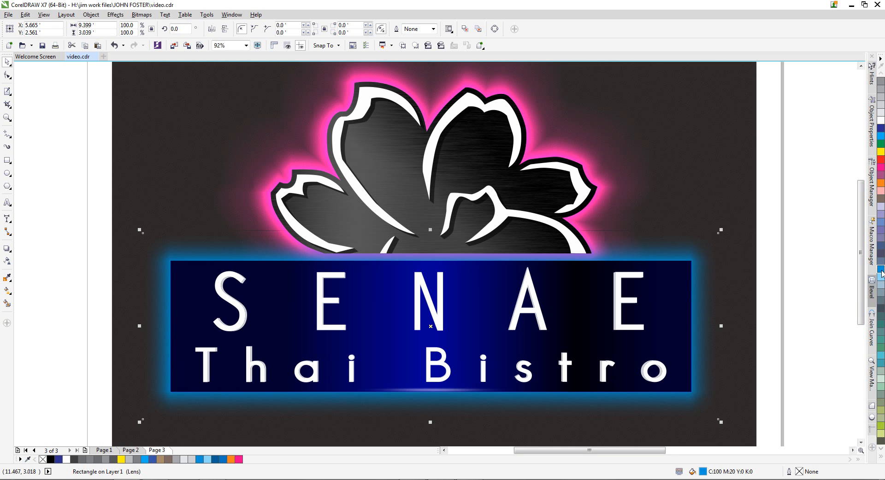
{"action": "left_click", "coordinate": [881, 136]}
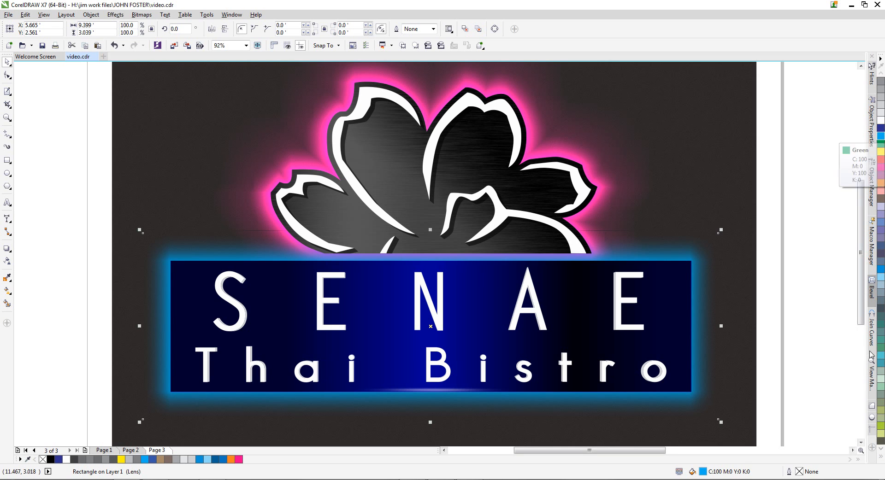
{"action": "left_click", "coordinate": [6, 262]}
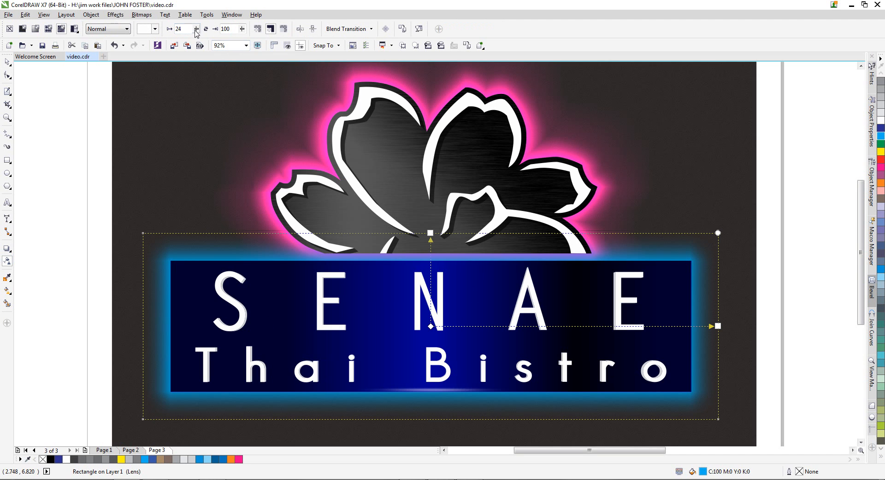
{"action": "mouse_move", "coordinate": [197, 31]}
{"action": "left_mouse_down"}
{"action": "mouse_move", "coordinate": [187, 29]}
{"action": "mouse_move", "coordinate": [202, 30]}
{"action": "left_mouse_up"}
{"action": "left_click", "coordinate": [7, 61]}
{"action": "left_click", "coordinate": [40, 97]}
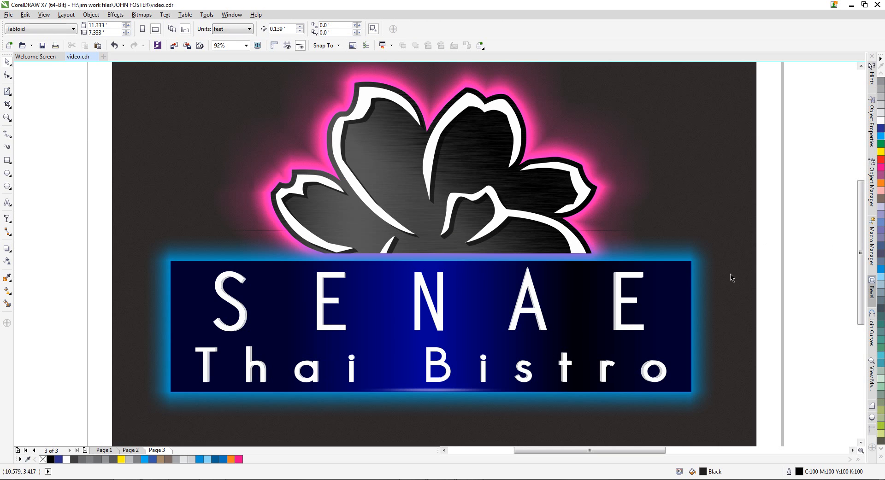
Examine close up how the pink and blue glows blend over the textured background, and check the dark curve along the right petal's edge
{"action": "scroll", "coordinate": [248, 226], "scroll_direction": "up", "scroll_amount": 1}
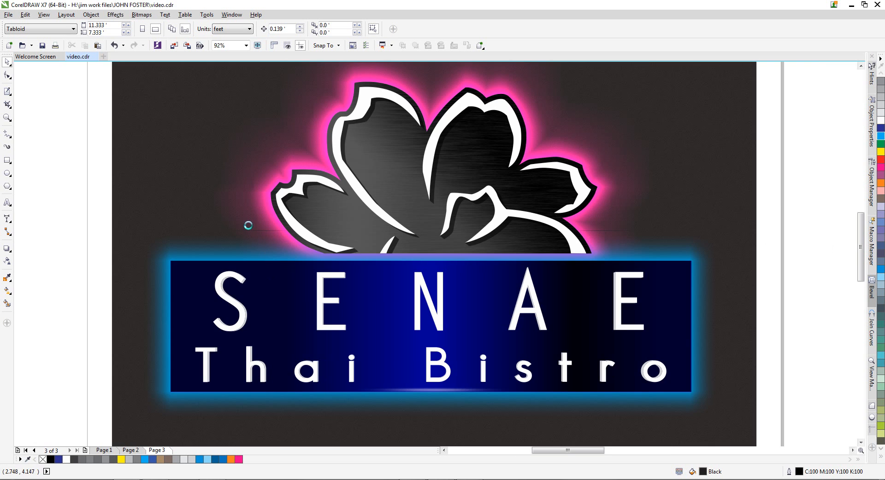
{"action": "scroll", "coordinate": [231, 229], "scroll_direction": "up", "scroll_amount": 1}
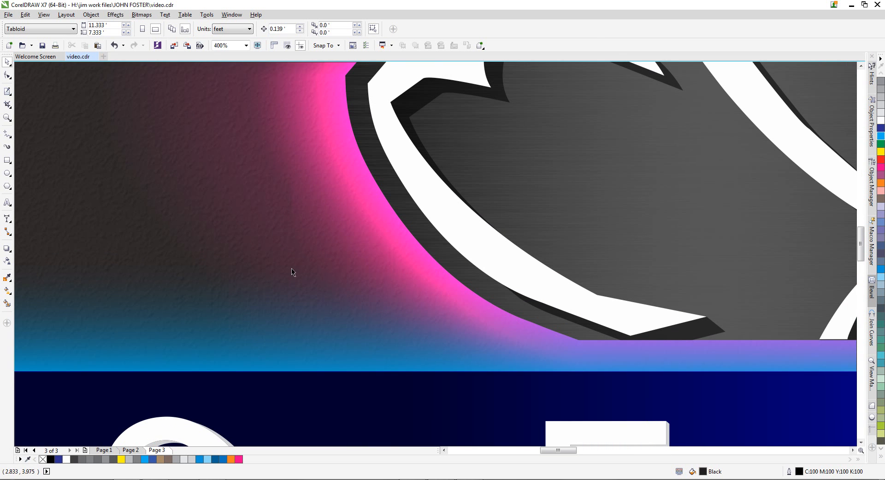
{"action": "scroll", "coordinate": [289, 272], "scroll_direction": "down", "scroll_amount": 1}
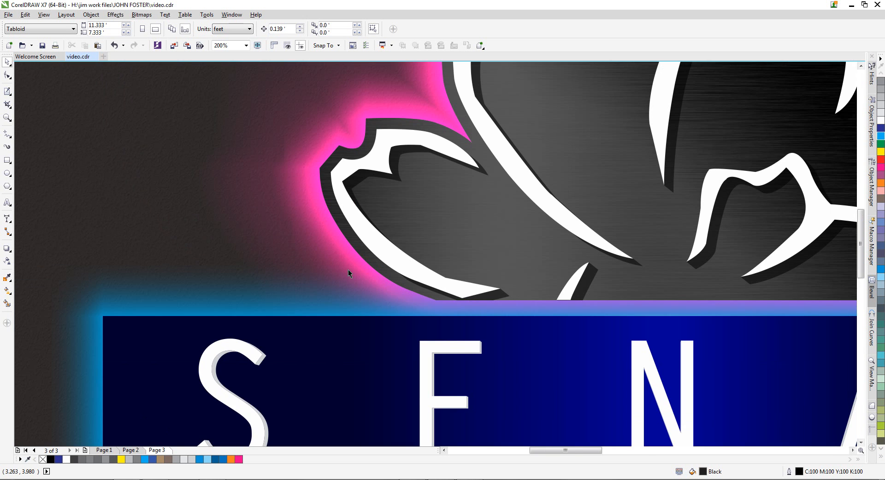
{"action": "scroll", "coordinate": [349, 276], "scroll_direction": "down", "scroll_amount": 1}
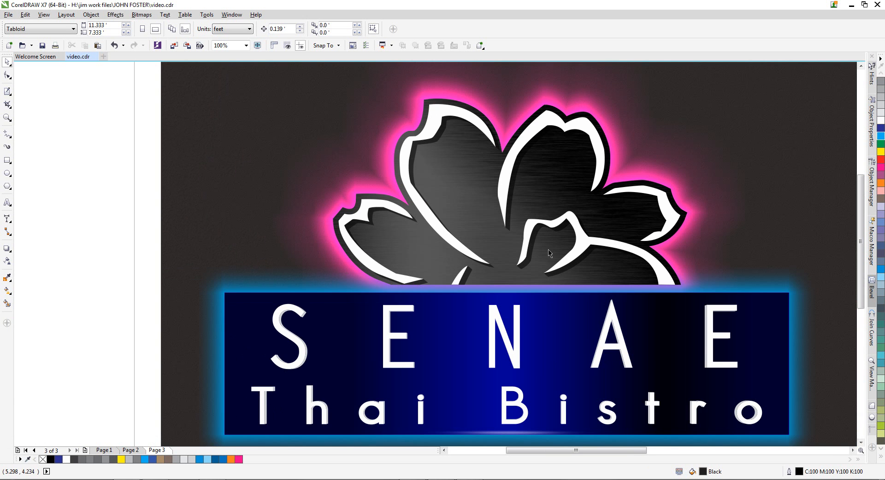
{"action": "left_click", "coordinate": [852, 450]}
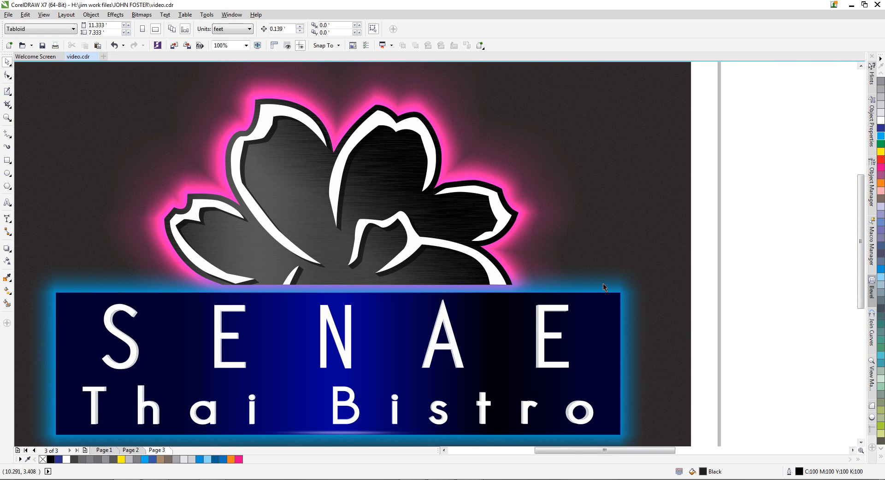
{"action": "scroll", "coordinate": [580, 251], "scroll_direction": "up", "scroll_amount": 2}
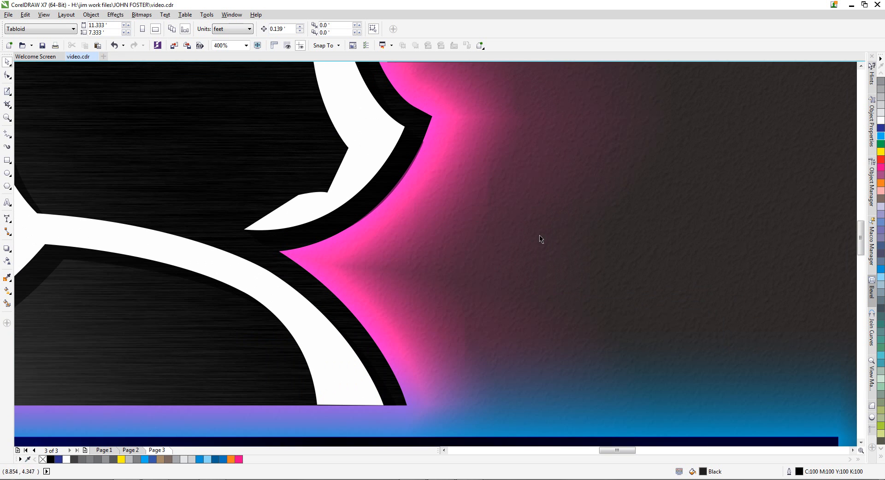
{"action": "scroll", "coordinate": [433, 150], "scroll_direction": "up", "scroll_amount": 2}
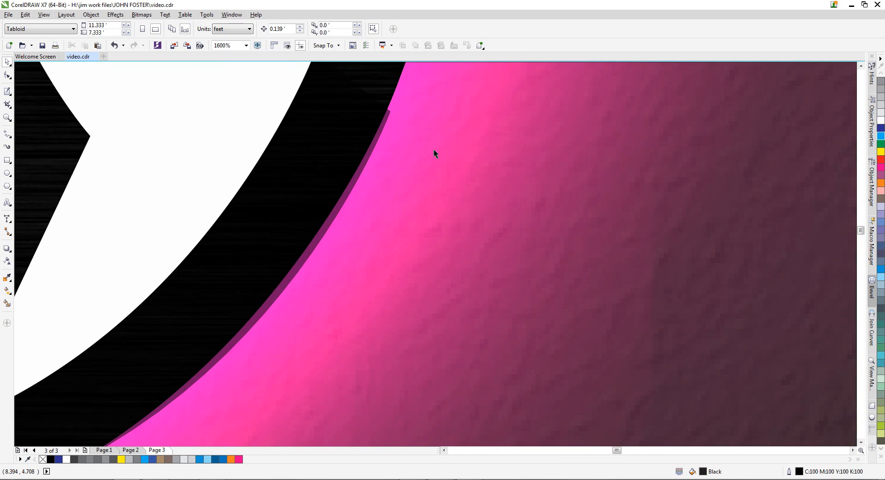
{"action": "left_click", "coordinate": [386, 118]}
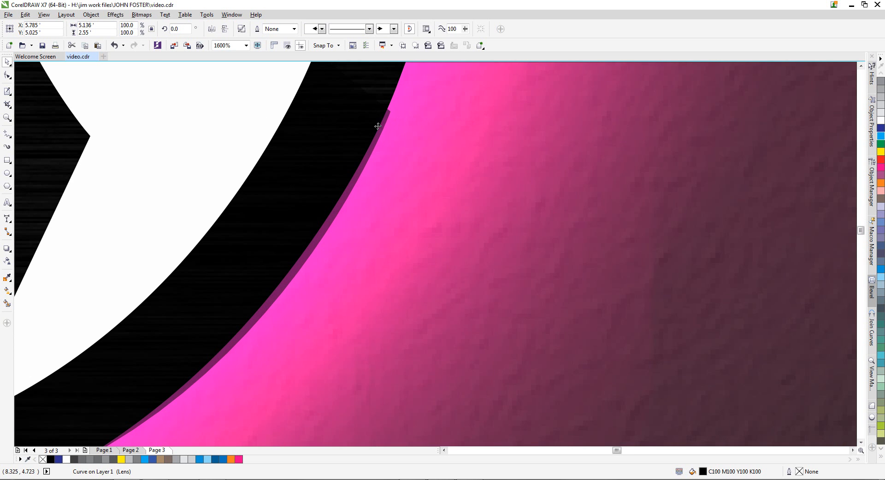
{"action": "scroll", "coordinate": [340, 322], "scroll_direction": "down", "scroll_amount": 1}
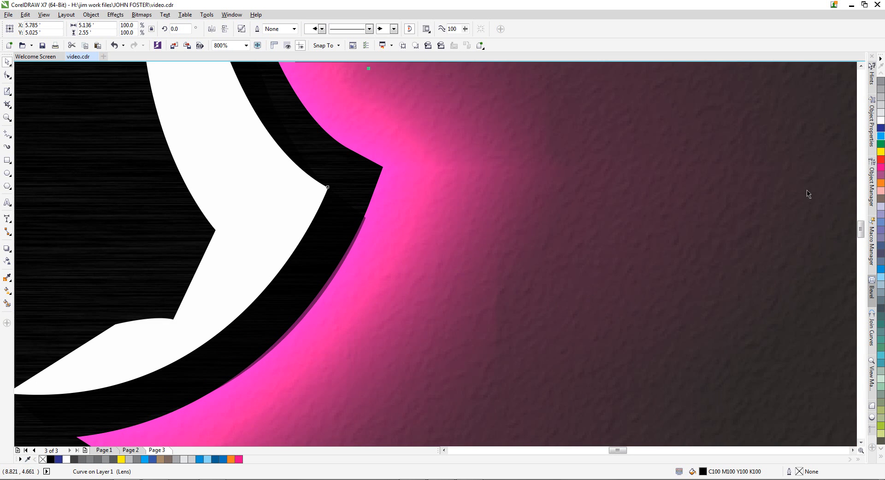
{"action": "scroll", "coordinate": [712, 206], "scroll_direction": "down", "scroll_amount": 1}
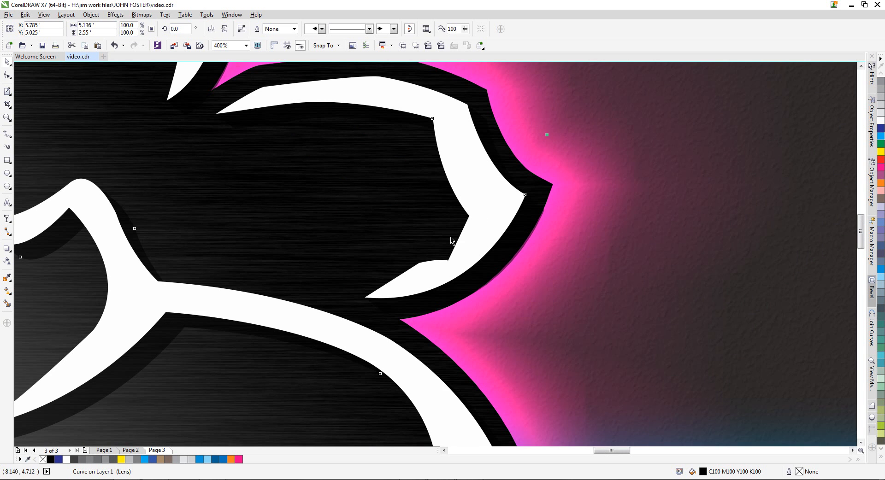
{"action": "scroll", "coordinate": [597, 310], "scroll_direction": "down", "scroll_amount": 1}
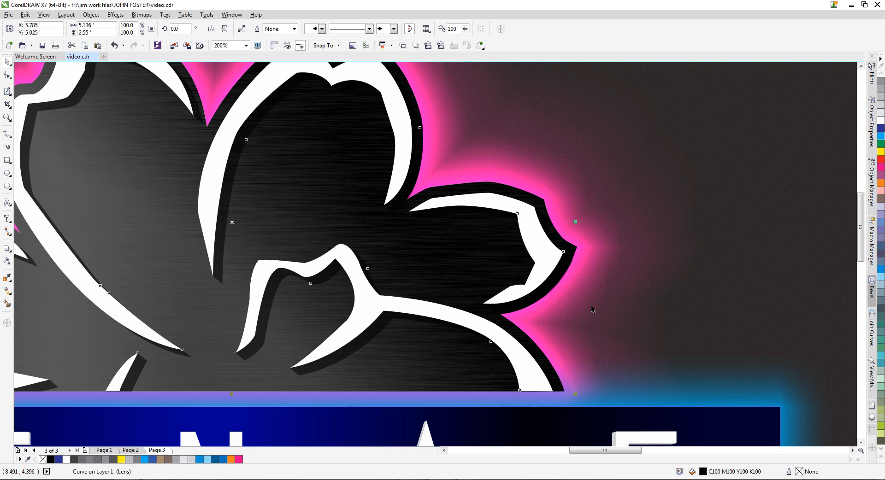
{"action": "scroll", "coordinate": [576, 311], "scroll_direction": "down", "scroll_amount": 2}
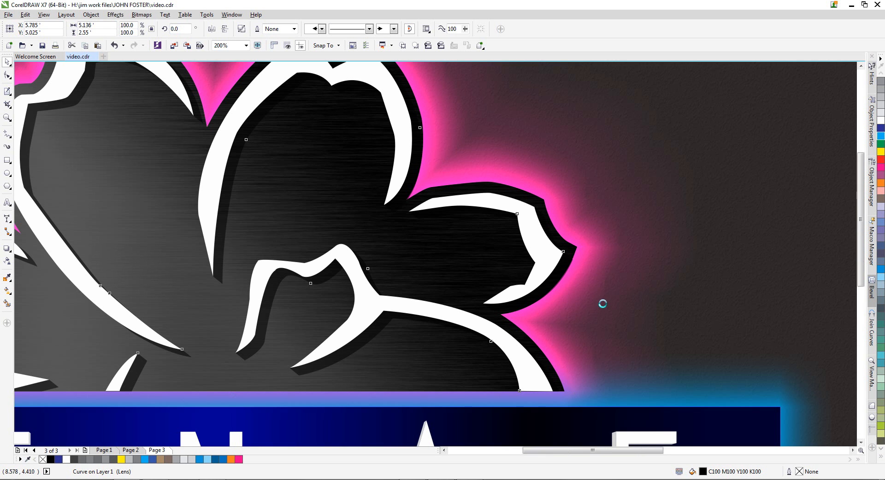
{"action": "scroll", "coordinate": [637, 319], "scroll_direction": "up", "scroll_amount": 1}
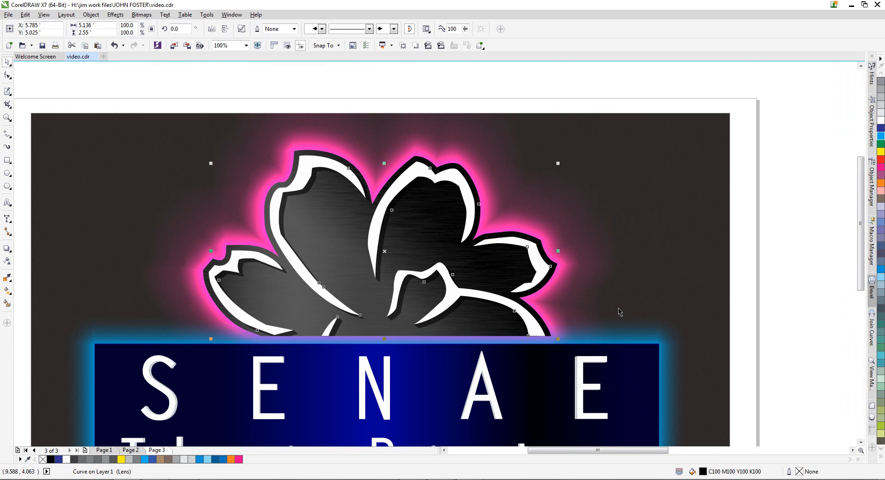
Compare the glowing night version on page 3 with the daytime sign on page 2, viewing the whole artwork
{"action": "left_click_drag", "start_coordinate": [862, 203], "coordinate": [860, 231]}
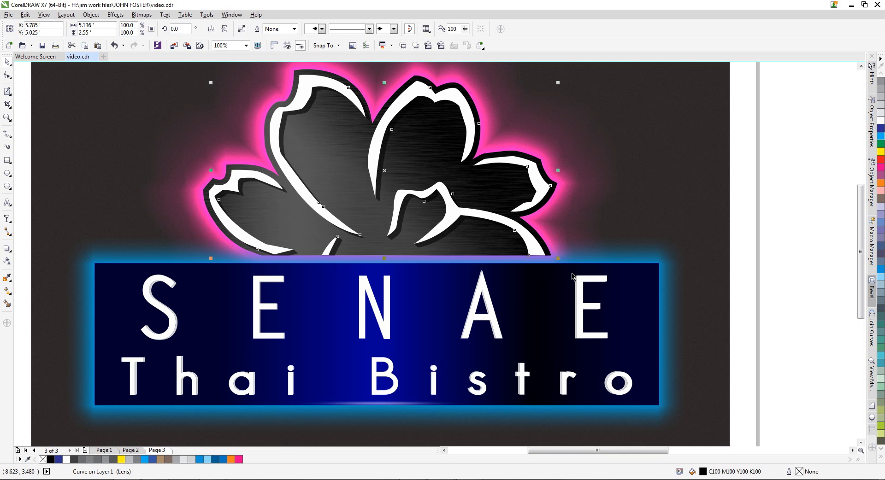
{"action": "left_click", "coordinate": [131, 450]}
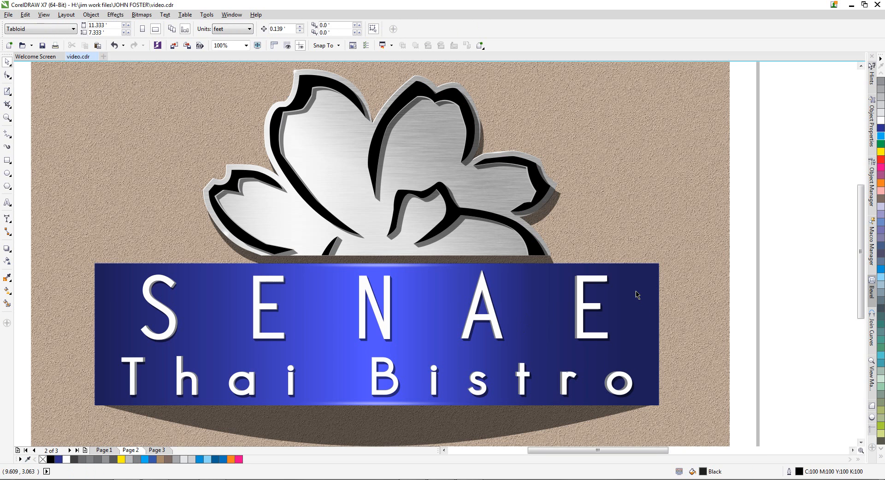
{"action": "left_click", "coordinate": [159, 450]}
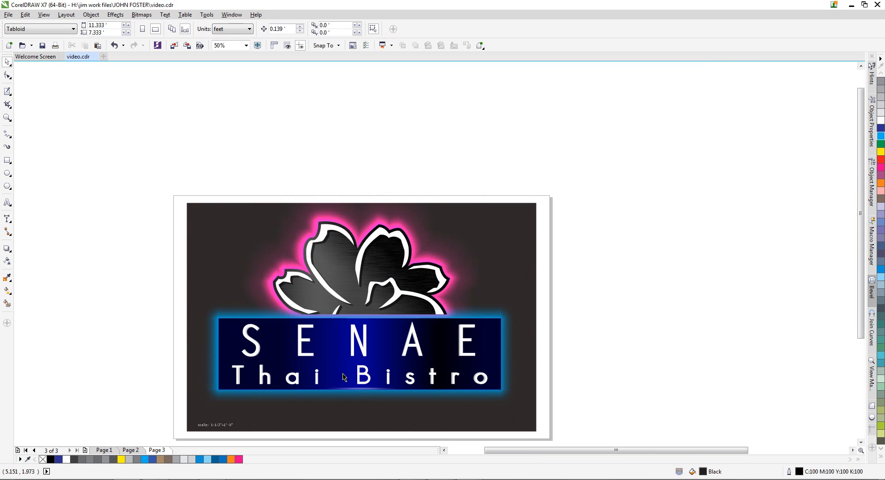
{"action": "scroll", "coordinate": [342, 374], "scroll_direction": "down", "scroll_amount": 1}
{"action": "left_click", "coordinate": [8, 116]}
{"action": "left_click_drag", "start_coordinate": [183, 200], "coordinate": [543, 421]}
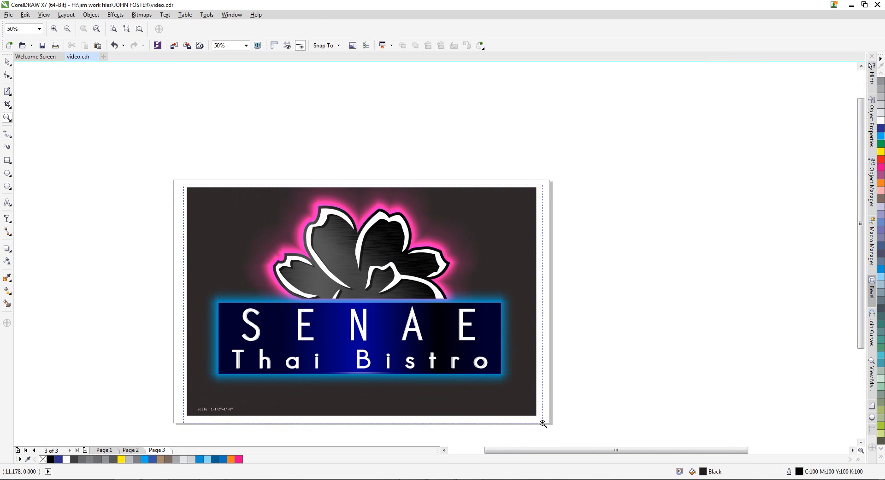
{"action": "left_click", "coordinate": [8, 63]}
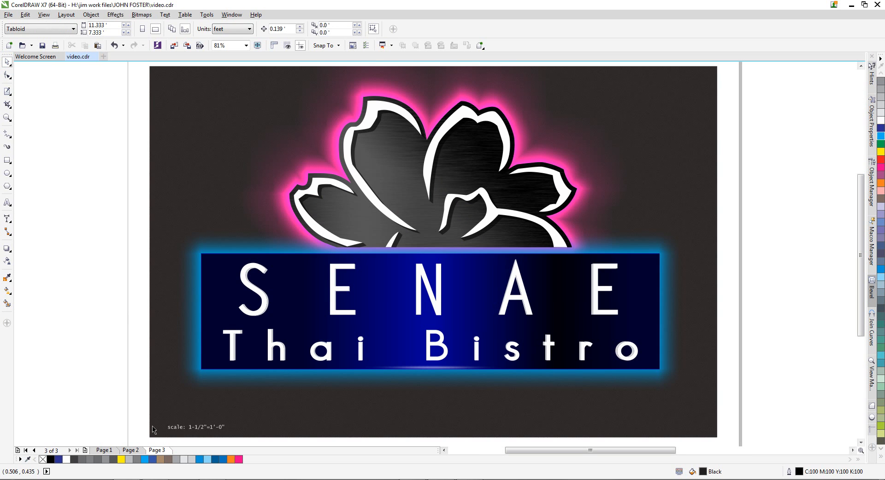
{"action": "left_click", "coordinate": [130, 450]}
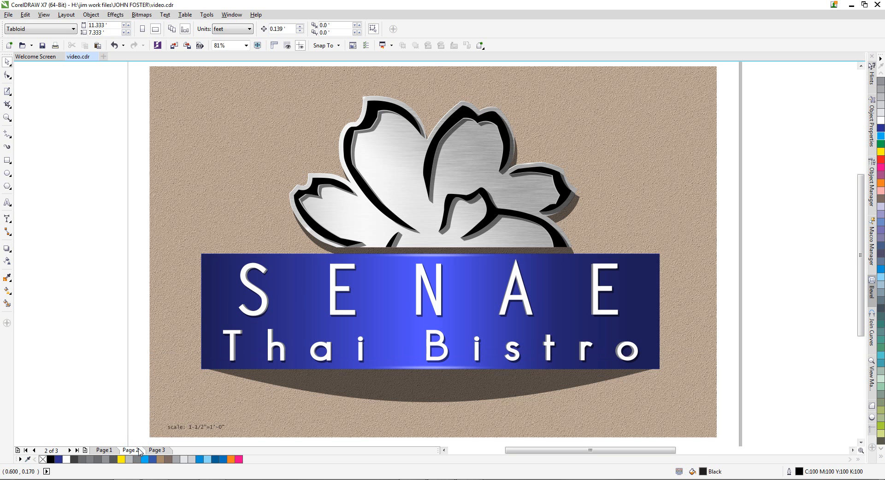
{"action": "left_click", "coordinate": [161, 451]}
{"action": "left_click", "coordinate": [130, 450]}
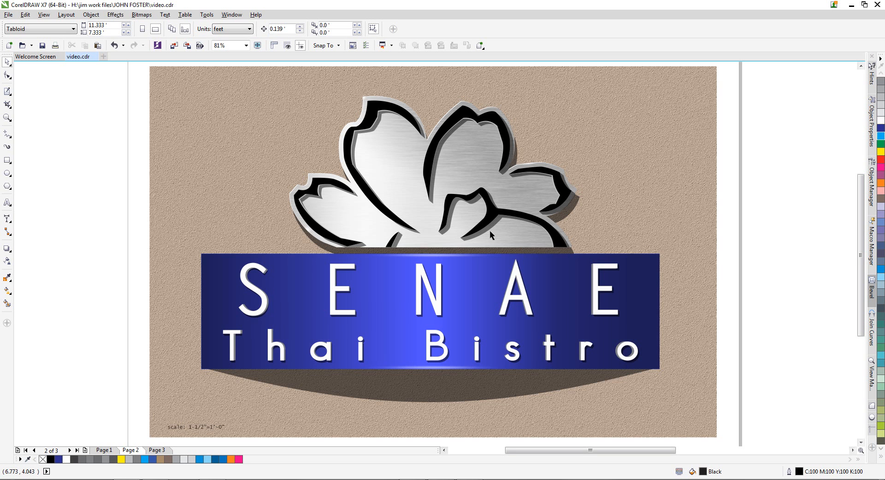
Start an image import and browse to the photos folder inside the OUT folder on the Desktop
{"action": "left_click", "coordinate": [10, 15]}
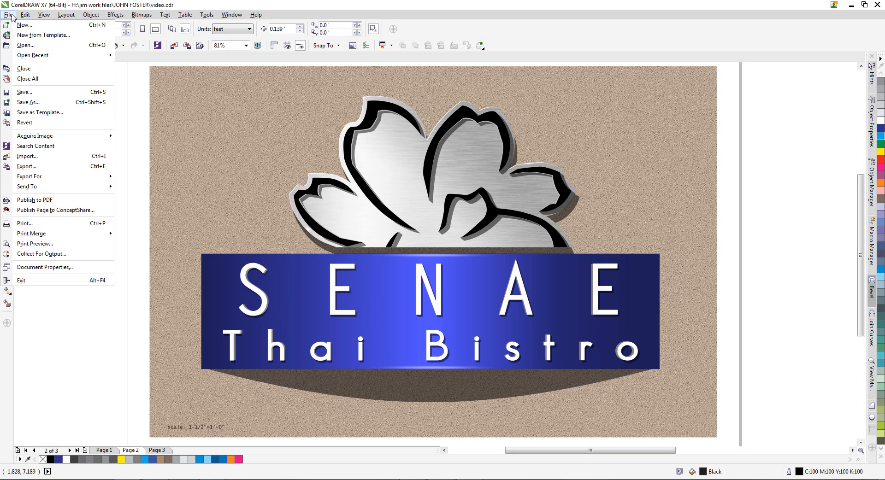
{"action": "left_click", "coordinate": [26, 155]}
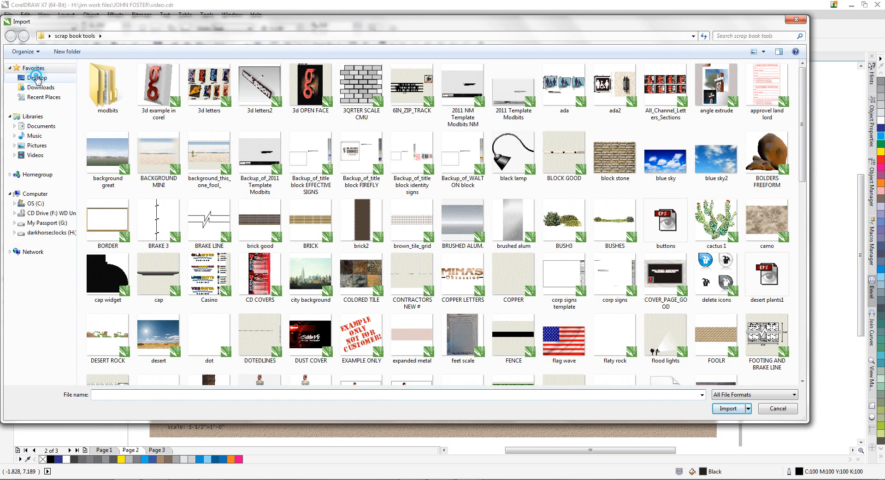
{"action": "left_click", "coordinate": [37, 78]}
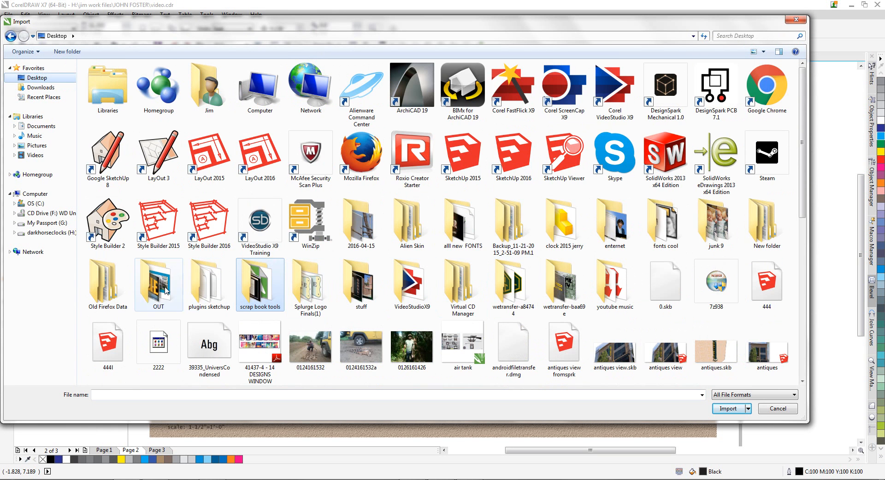
{"action": "double_click", "coordinate": [165, 292]}
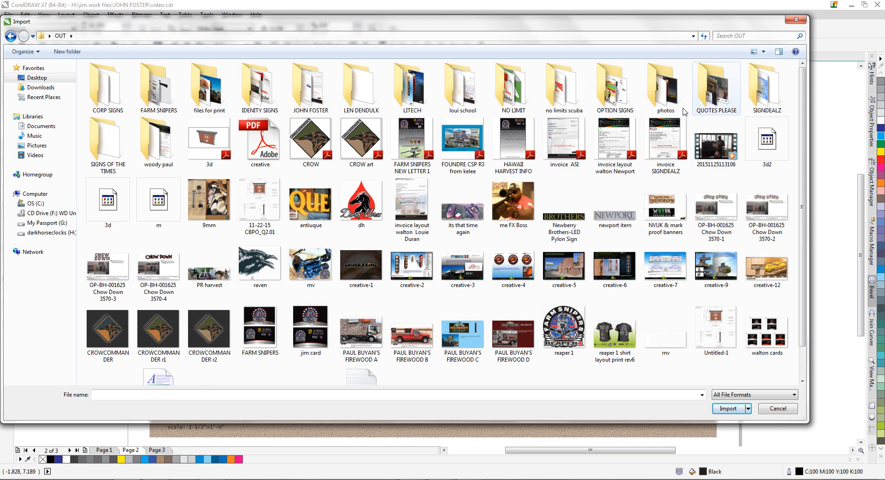
{"action": "double_click", "coordinate": [665, 92]}
{"action": "scroll", "coordinate": [662, 189], "scroll_direction": "up", "scroll_amount": 2, "text": "ctrl"}
Import the SENAE white PNG image and place it beside the flower near the right edge of page 2
{"action": "scroll", "coordinate": [662, 191], "scroll_direction": "down", "scroll_amount": 10}
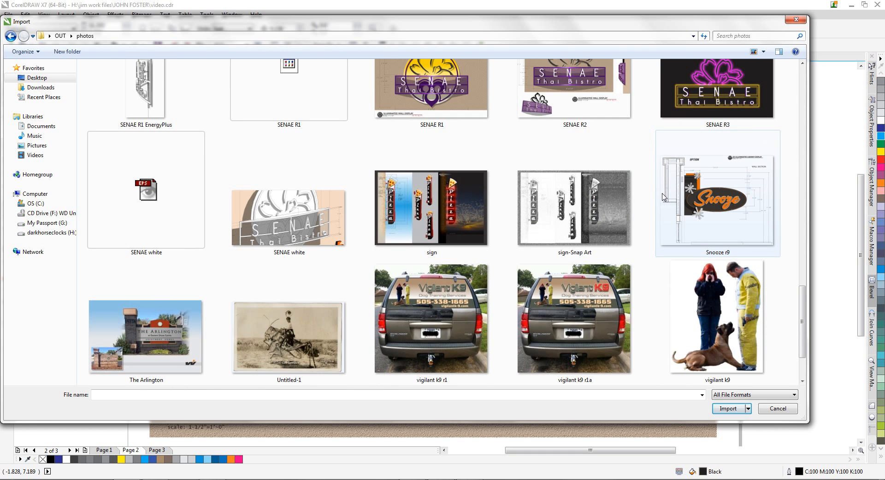
{"action": "scroll", "coordinate": [663, 197], "scroll_direction": "up", "scroll_amount": 3}
{"action": "left_click", "coordinate": [141, 255]}
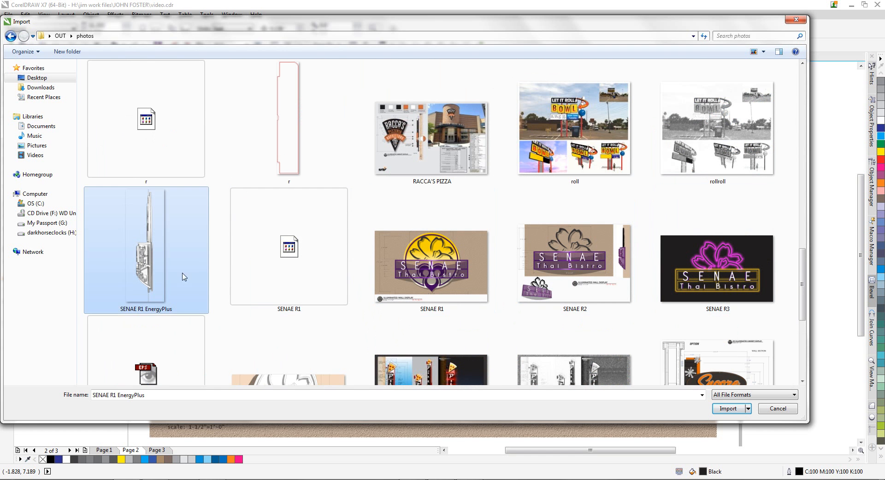
{"action": "scroll", "coordinate": [460, 276], "scroll_direction": "down", "scroll_amount": 3}
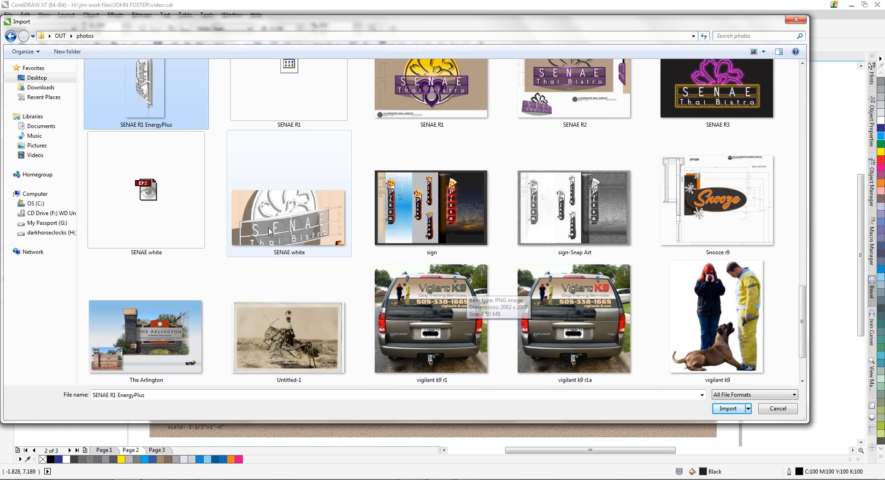
{"action": "left_click", "coordinate": [284, 229]}
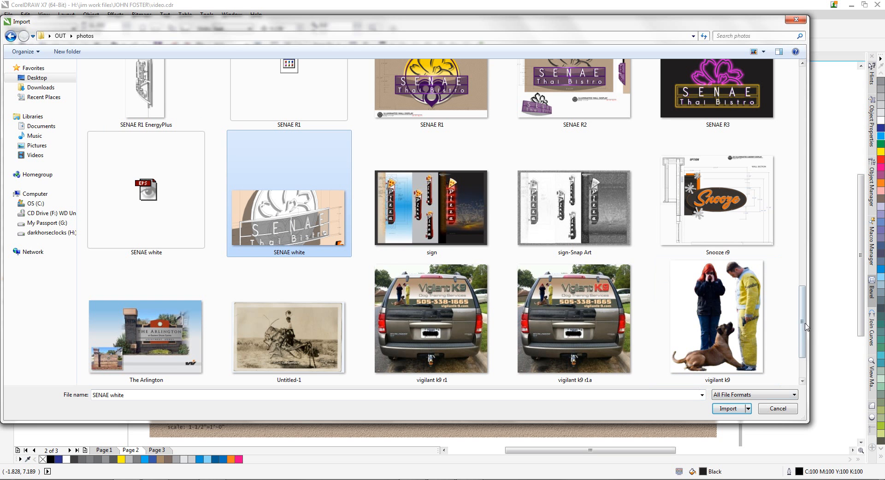
{"action": "left_click_drag", "start_coordinate": [802, 325], "coordinate": [800, 358]}
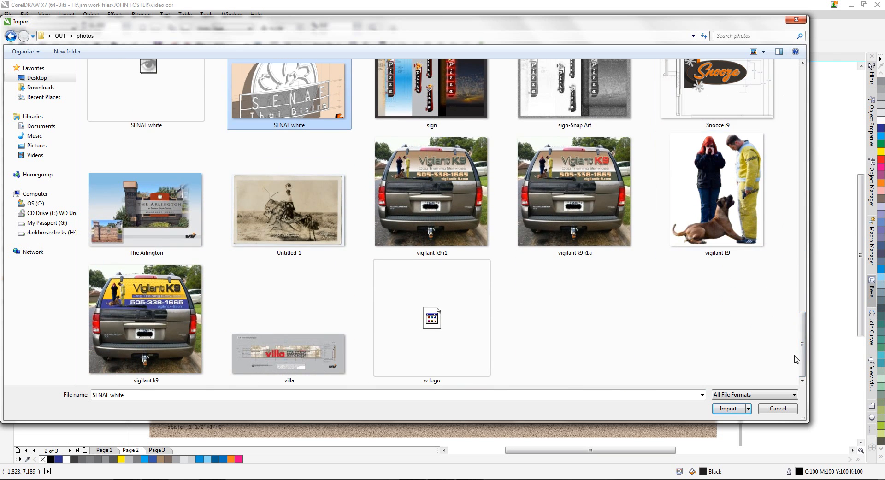
{"action": "left_click_drag", "start_coordinate": [802, 344], "coordinate": [801, 335]}
{"action": "left_click", "coordinate": [727, 409]}
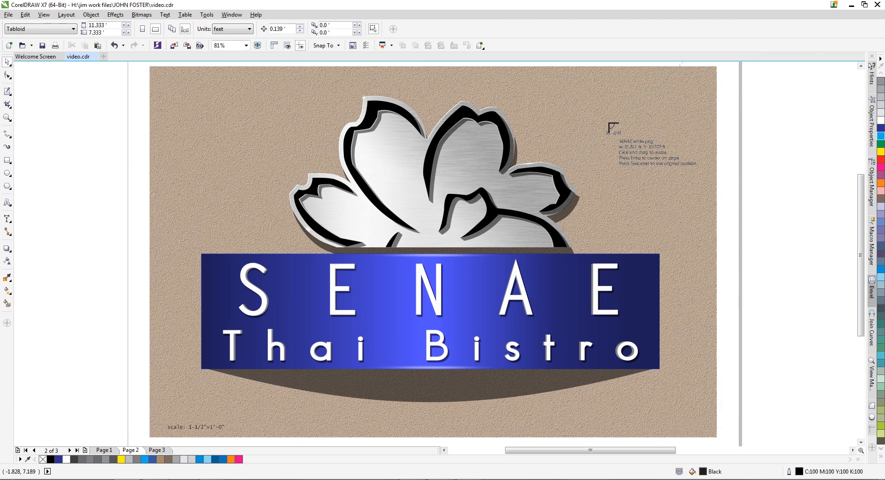
{"action": "left_click", "coordinate": [789, 124]}
Examine the imported white sign rendering close up and move it to the page's upper-right corner
{"action": "scroll", "coordinate": [743, 106], "scroll_direction": "up", "scroll_amount": 2}
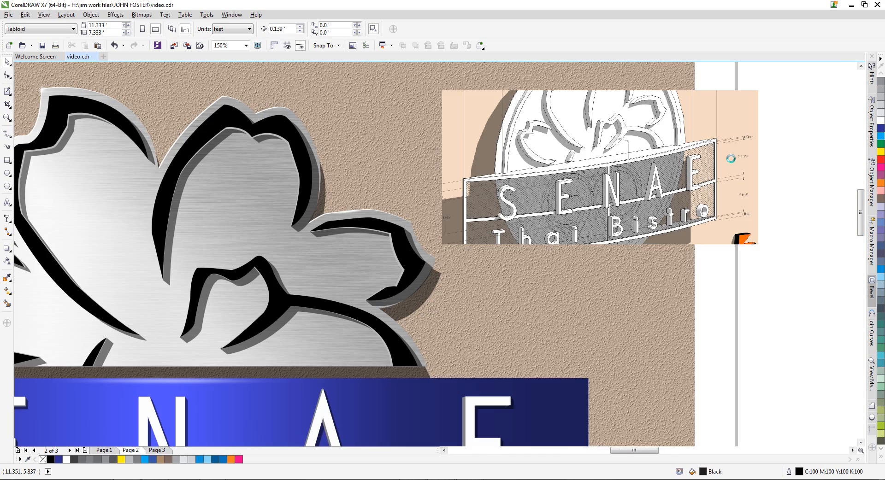
{"action": "scroll", "coordinate": [730, 157], "scroll_direction": "up", "scroll_amount": 2}
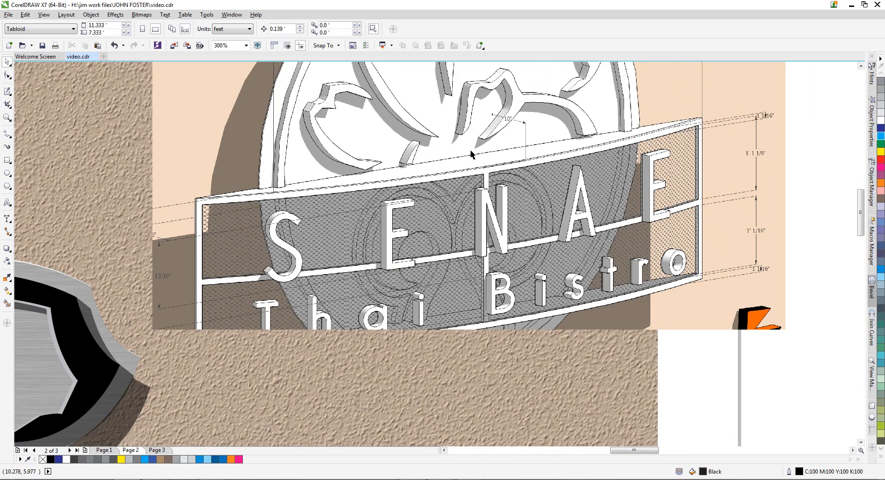
{"action": "scroll", "coordinate": [491, 175], "scroll_direction": "up", "scroll_amount": 2}
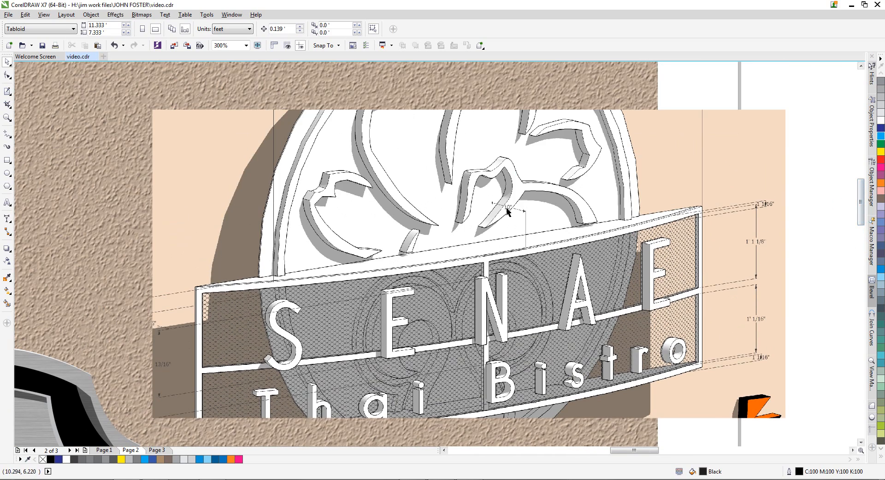
{"action": "scroll", "coordinate": [537, 289], "scroll_direction": "down", "scroll_amount": 2}
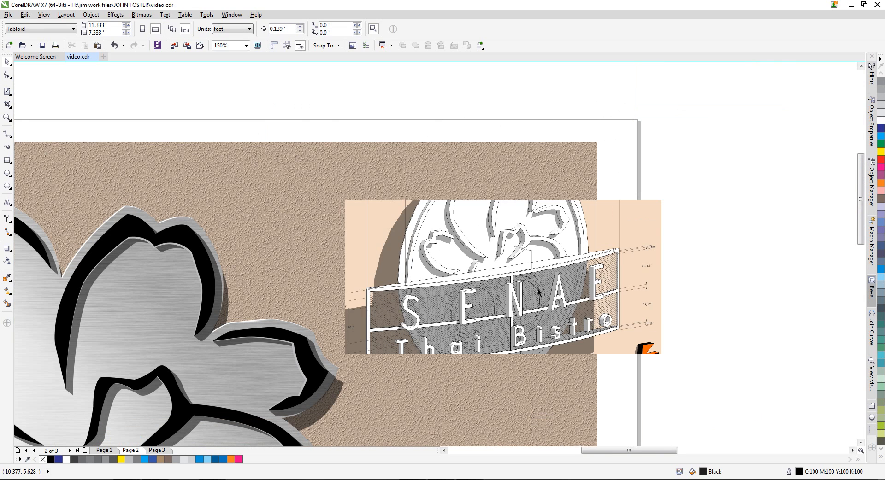
{"action": "left_click_drag", "start_coordinate": [537, 289], "coordinate": [500, 218]}
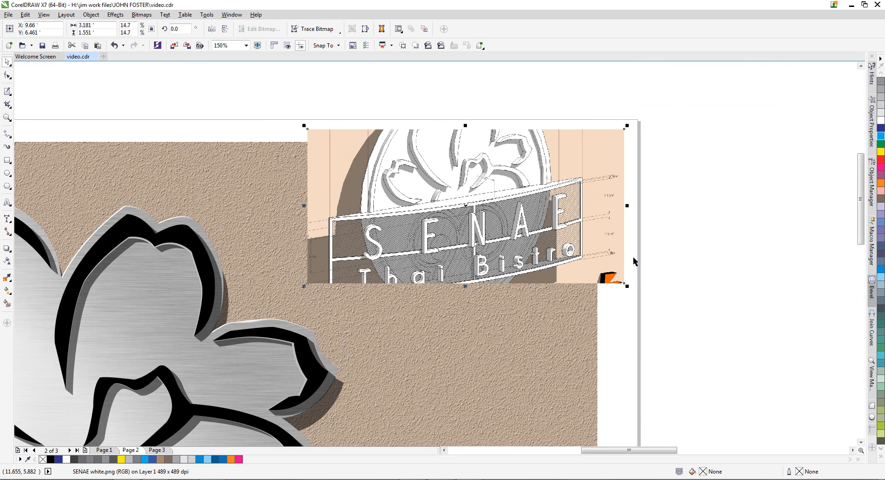
Delete the imported SENAE white image from page 2
{"action": "scroll", "coordinate": [600, 262], "scroll_direction": "down", "scroll_amount": 2}
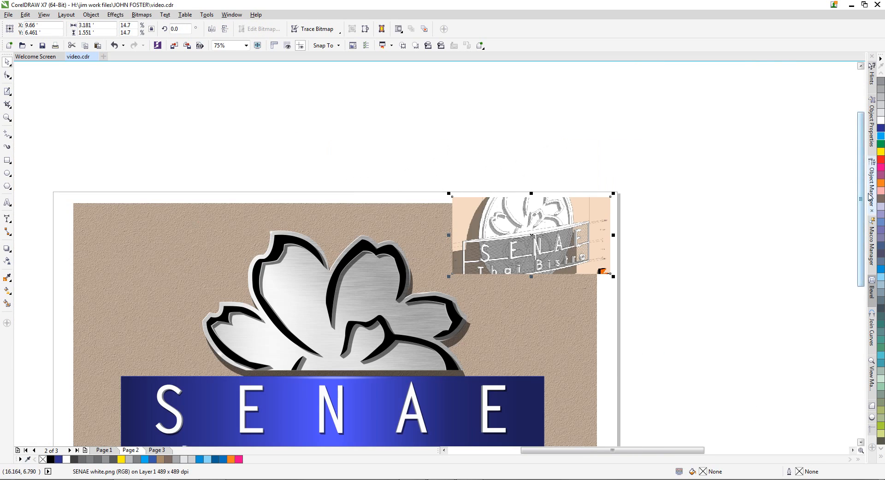
{"action": "scroll", "coordinate": [861, 196], "scroll_direction": "down", "scroll_amount": 3}
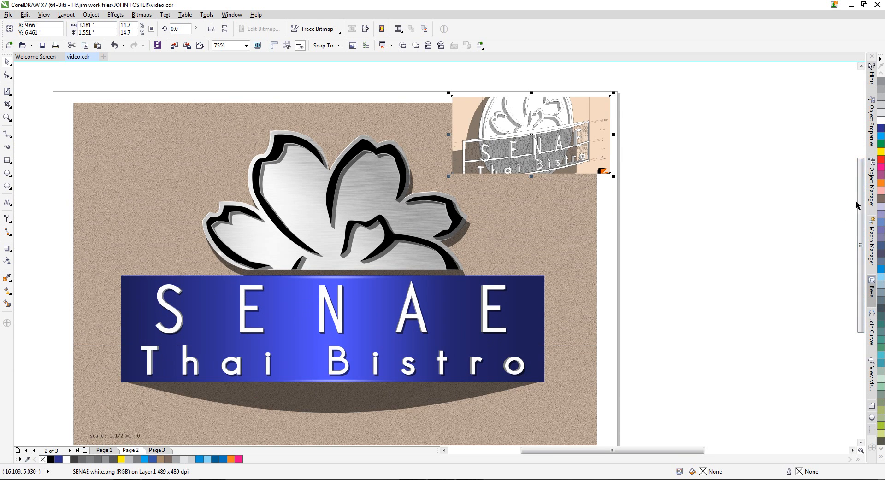
{"action": "scroll", "coordinate": [861, 201], "scroll_direction": "down", "scroll_amount": 1}
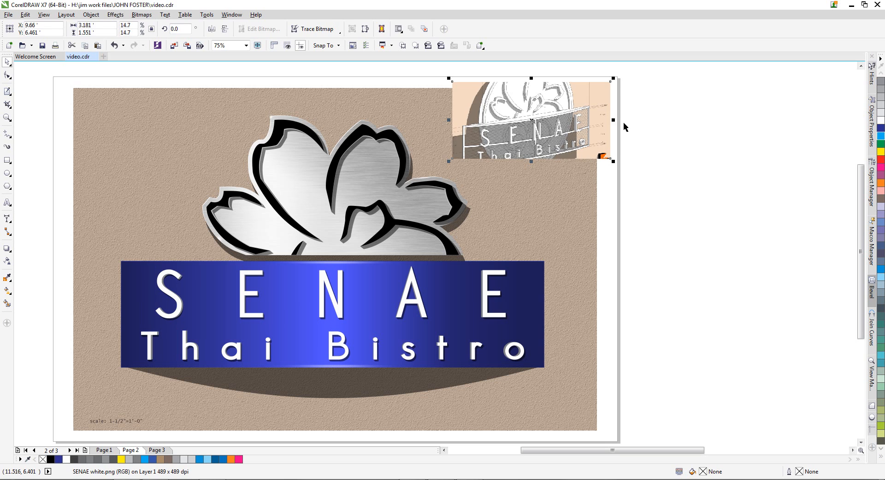
{"action": "key", "text": "Delete"}
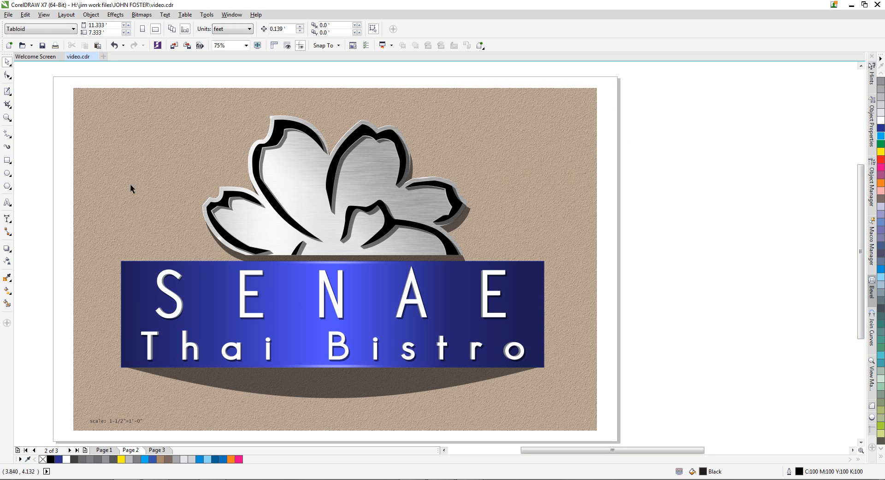
Open the SENAE R1 drawing with layers and pages maintained, making the missing font's substitution temporary
{"action": "left_click", "coordinate": [11, 17]}
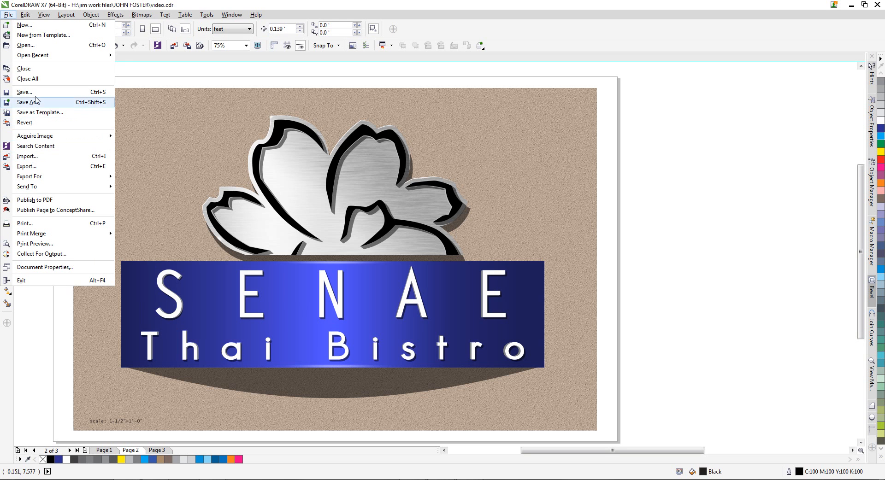
{"action": "mouse_move", "coordinate": [41, 58]}
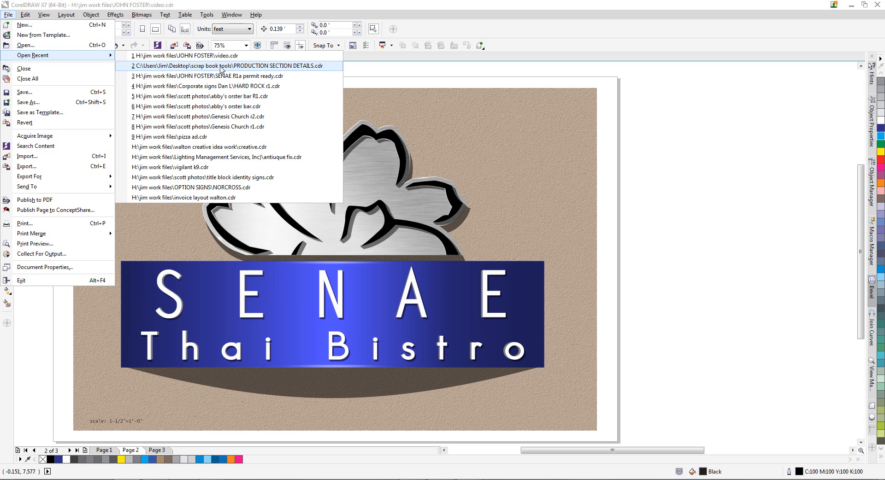
{"action": "left_click", "coordinate": [26, 45]}
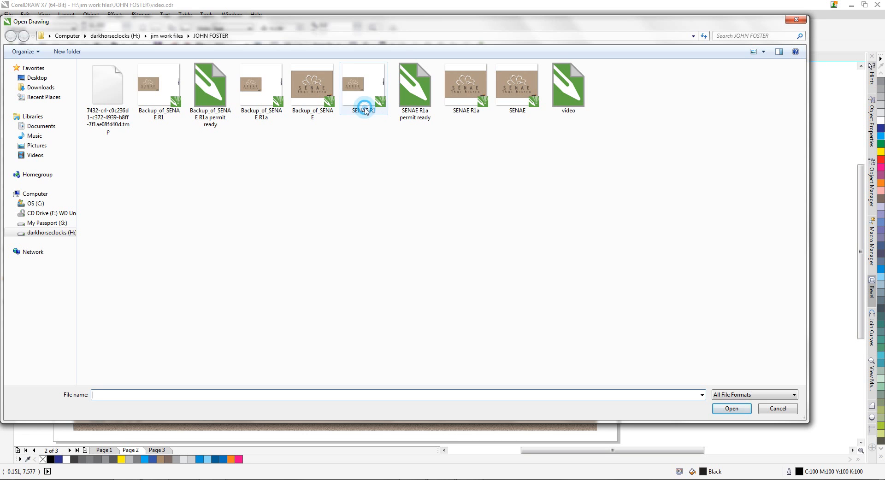
{"action": "left_click", "coordinate": [725, 409]}
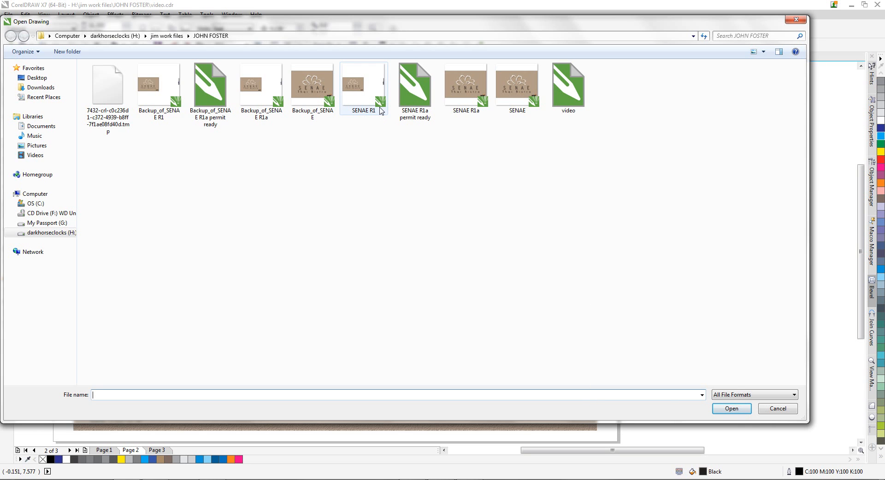
{"action": "left_click", "coordinate": [369, 100]}
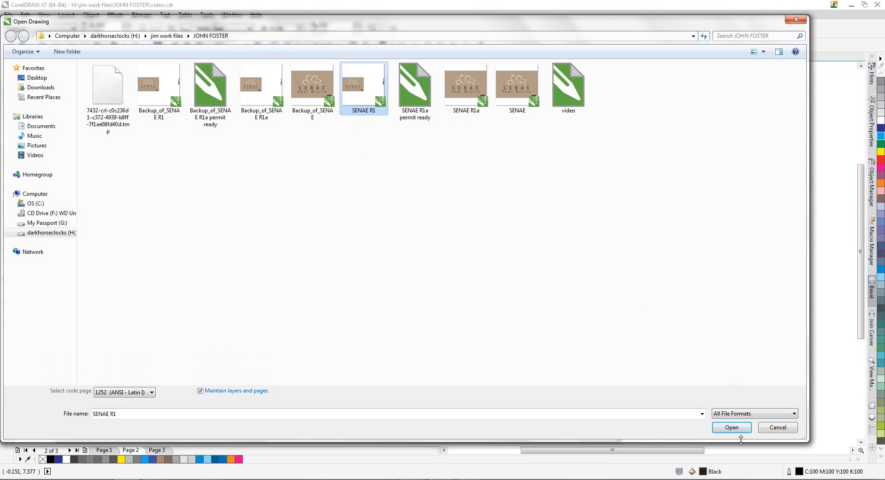
{"action": "left_click", "coordinate": [732, 428]}
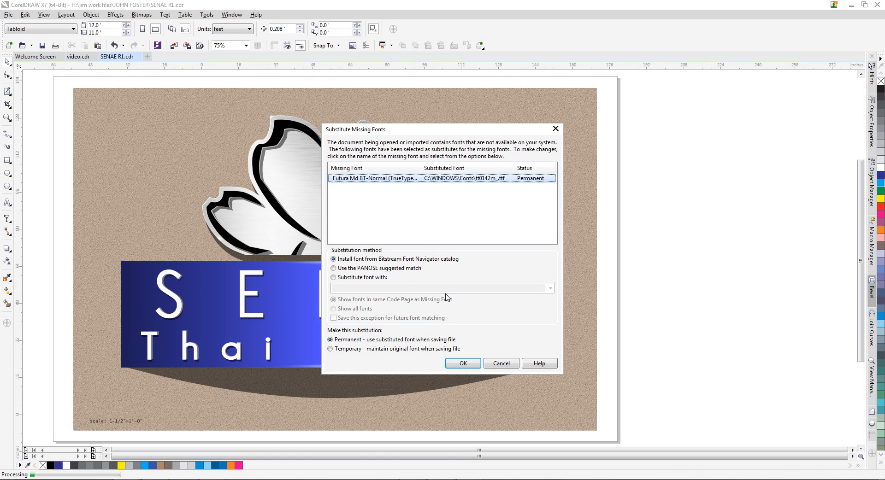
{"action": "left_click", "coordinate": [361, 349]}
{"action": "left_click", "coordinate": [469, 363]}
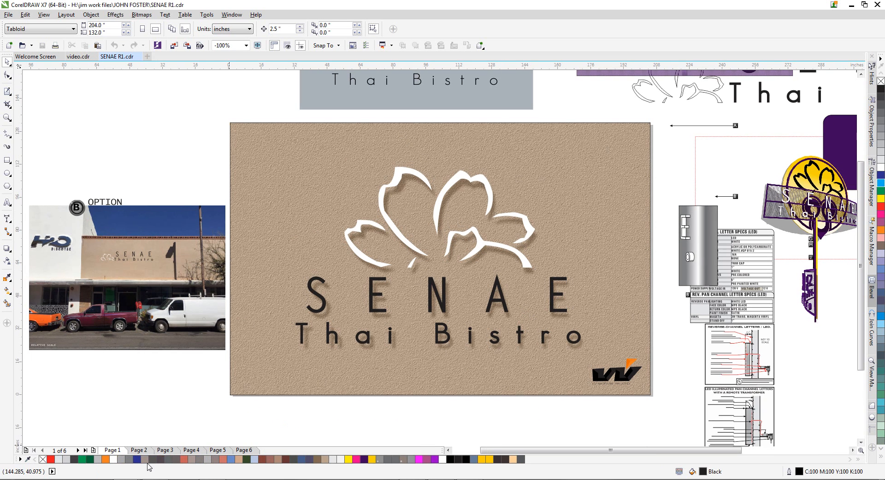
Review pages 2 and 3 of SENAE R1, examining the dimensioned purple illuminated wall sign close up
{"action": "left_click", "coordinate": [147, 452]}
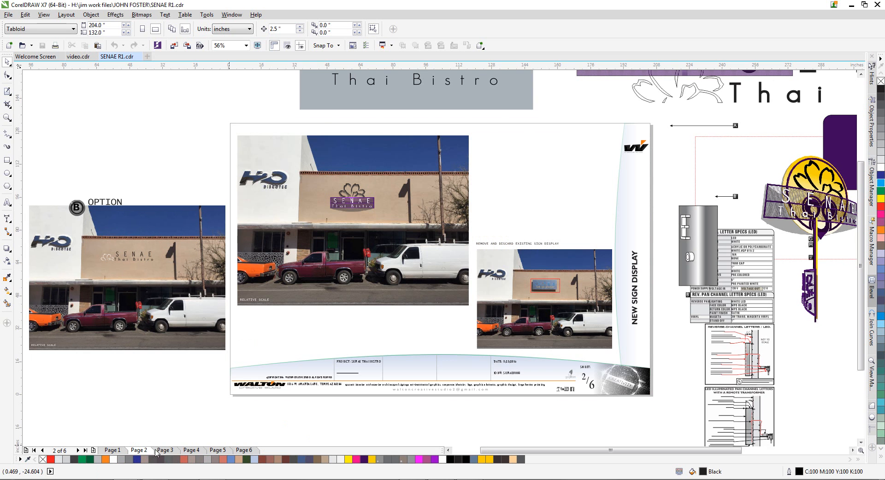
{"action": "left_click", "coordinate": [175, 452]}
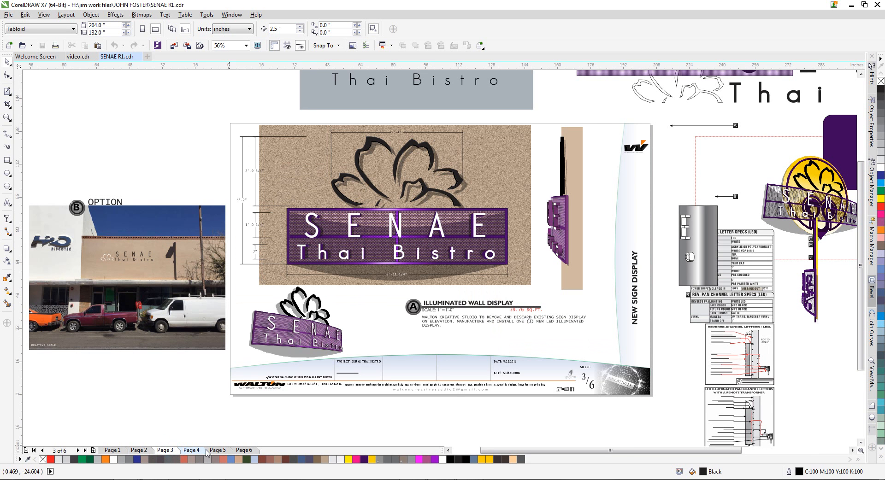
{"action": "left_click", "coordinate": [7, 117]}
{"action": "left_click_drag", "start_coordinate": [246, 123], "coordinate": [551, 300]}
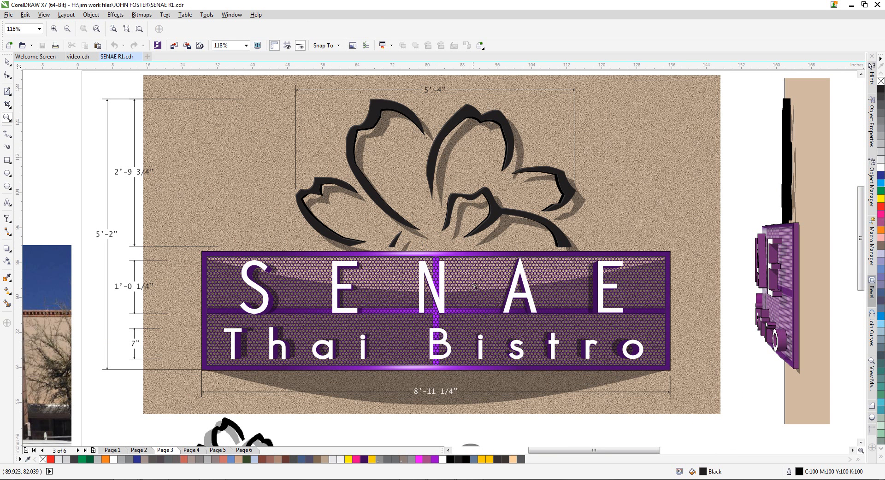
{"action": "left_click", "coordinate": [7, 61]}
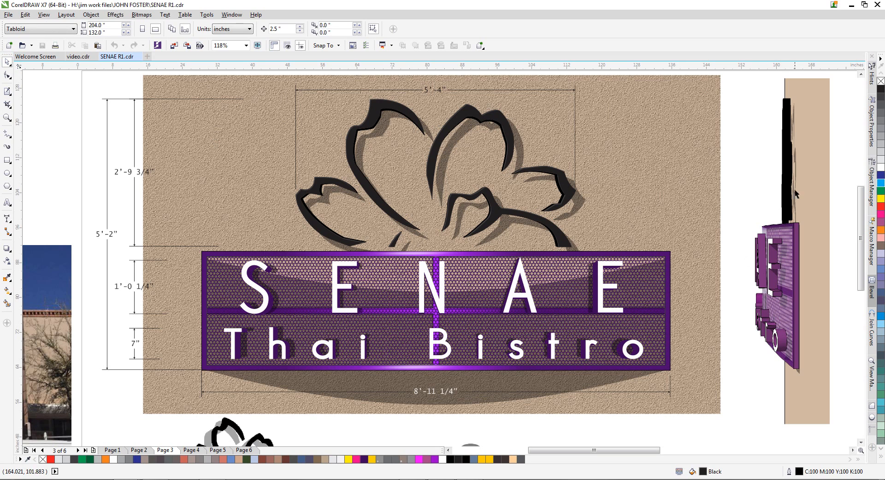
Examine page 4's yellow disc sign design close up, including its dimensions, side profile and title block
{"action": "left_click", "coordinate": [199, 450]}
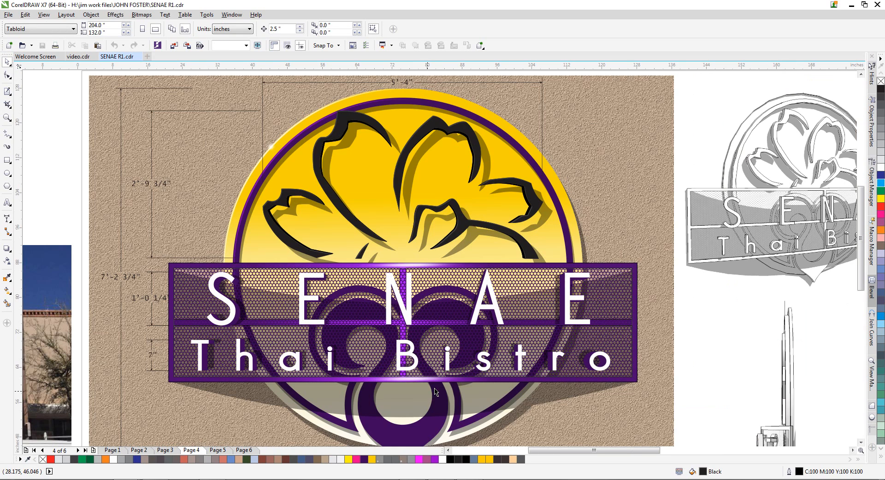
{"action": "scroll", "coordinate": [487, 227], "scroll_direction": "down", "scroll_amount": 3}
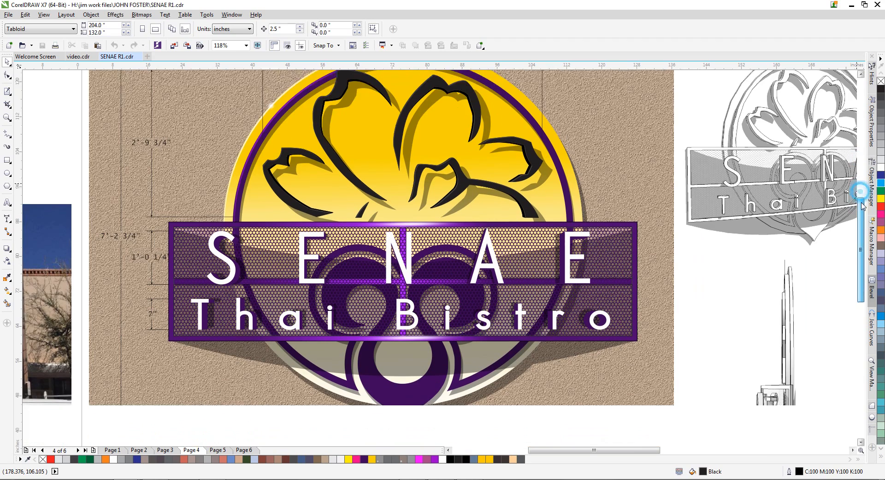
{"action": "scroll", "coordinate": [488, 227], "scroll_direction": "down", "scroll_amount": 2}
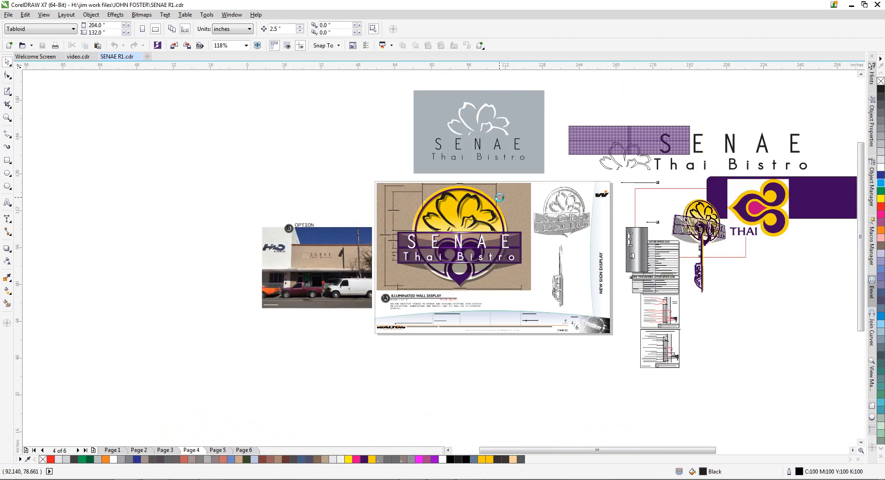
{"action": "scroll", "coordinate": [501, 201], "scroll_direction": "up", "scroll_amount": 2}
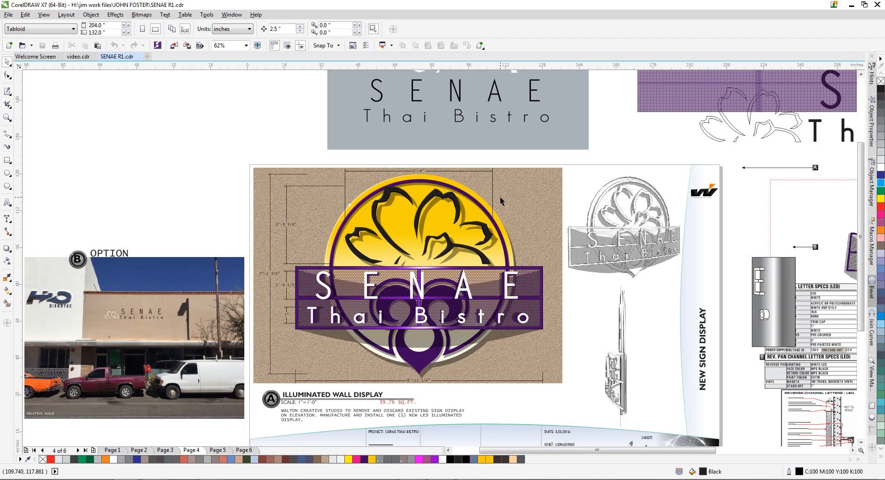
{"action": "left_click", "coordinate": [7, 118]}
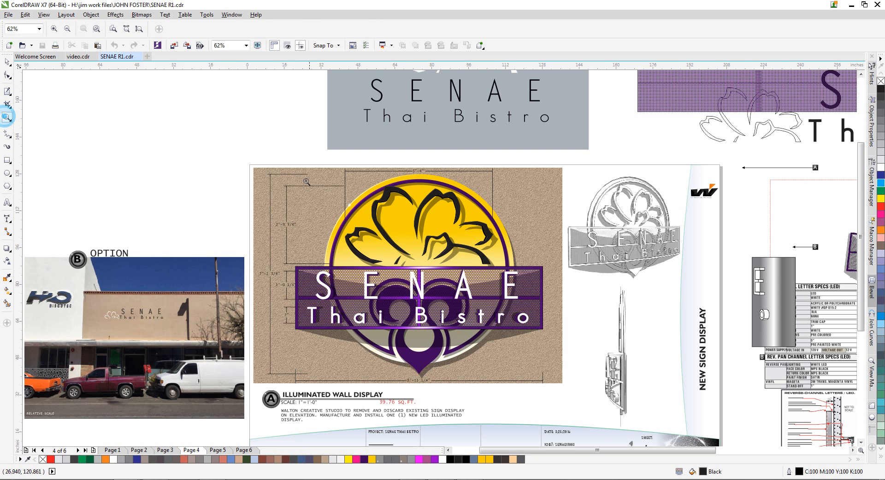
{"action": "left_click_drag", "start_coordinate": [569, 380], "coordinate": [564, 378]}
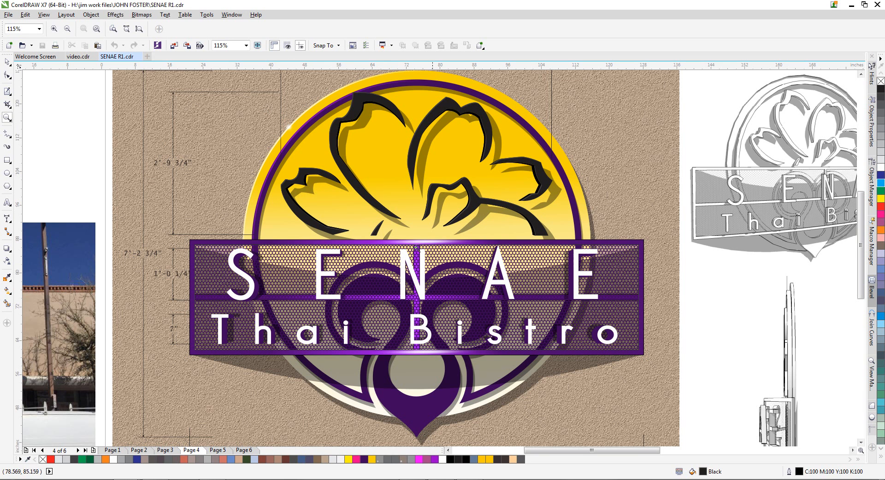
{"action": "left_click", "coordinate": [7, 62]}
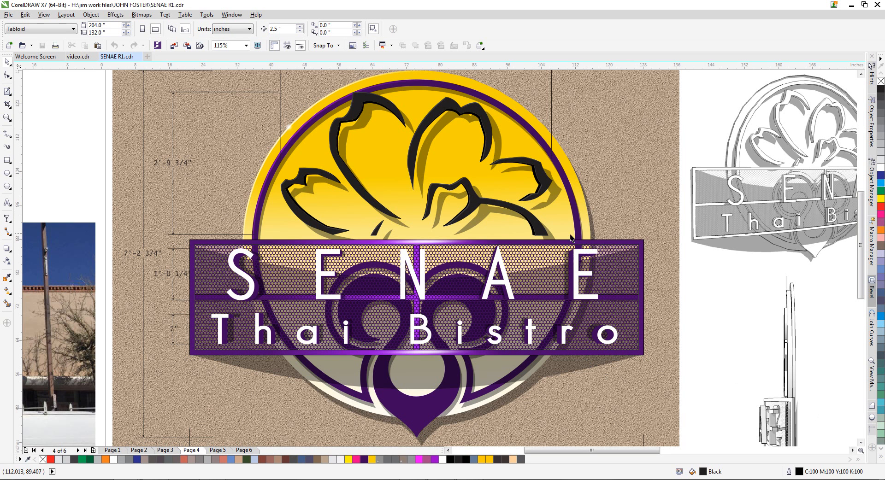
{"action": "double_click", "coordinate": [861, 442]}
{"action": "scroll", "coordinate": [805, 403], "scroll_direction": "up", "scroll_amount": 3}
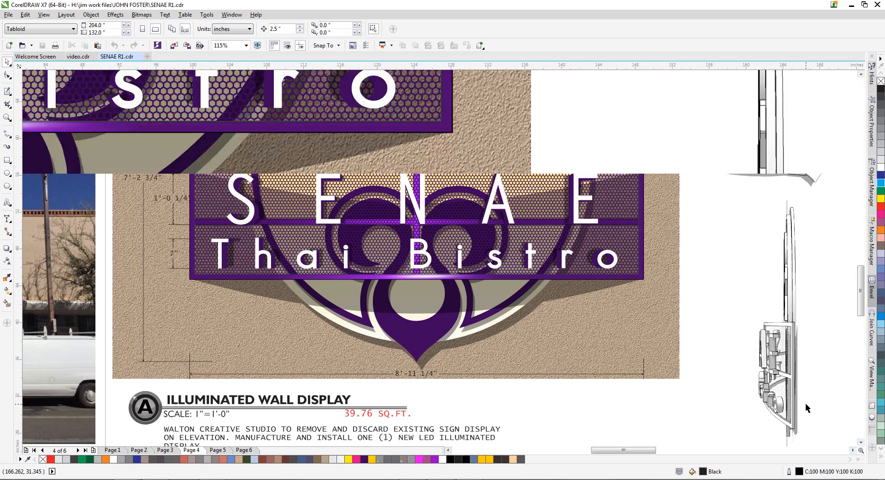
{"action": "scroll", "coordinate": [709, 288], "scroll_direction": "down", "scroll_amount": 3}
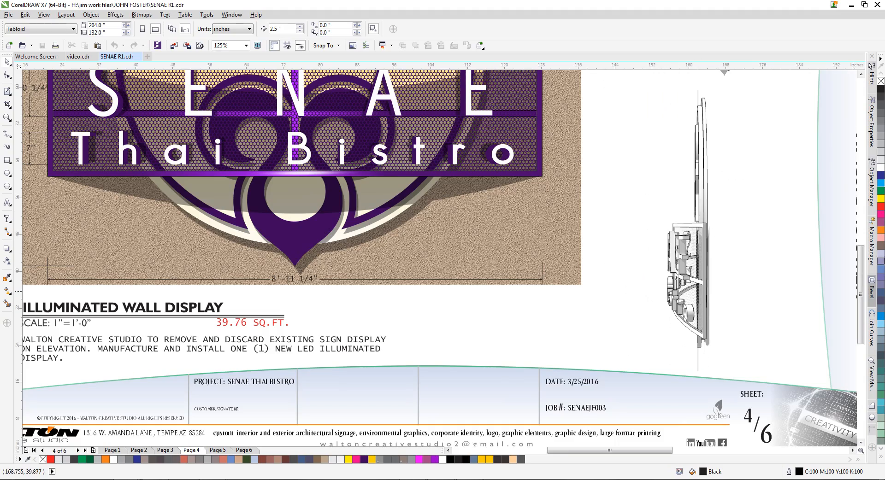
{"action": "mouse_move", "coordinate": [860, 273]}
{"action": "left_mouse_down"}
{"action": "mouse_move", "coordinate": [851, 216]}
{"action": "mouse_move", "coordinate": [862, 238]}
{"action": "left_mouse_up"}
Review the glowing night renderings of the sign on pages 5 and 6
{"action": "left_click", "coordinate": [217, 450]}
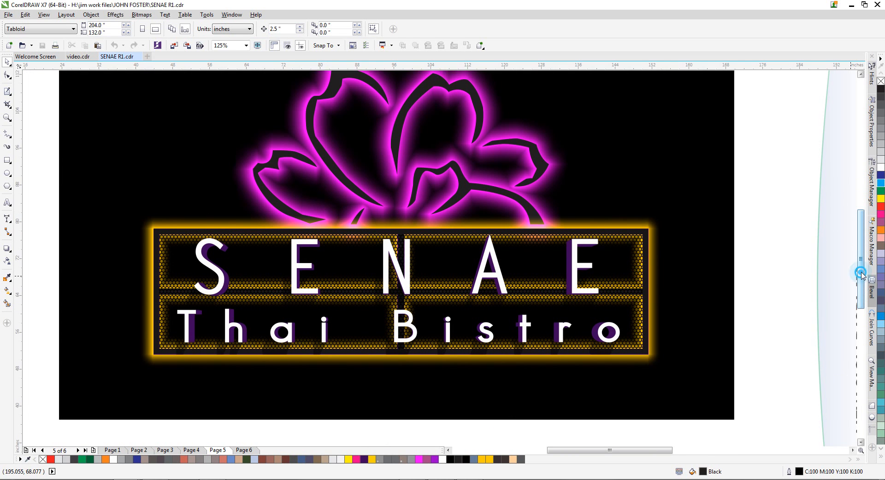
{"action": "left_click_drag", "start_coordinate": [861, 277], "coordinate": [861, 265]}
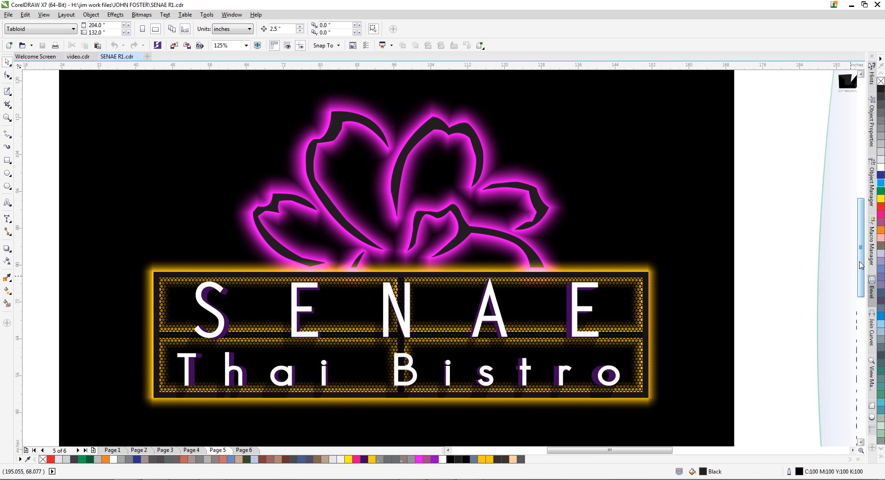
{"action": "left_click", "coordinate": [244, 450]}
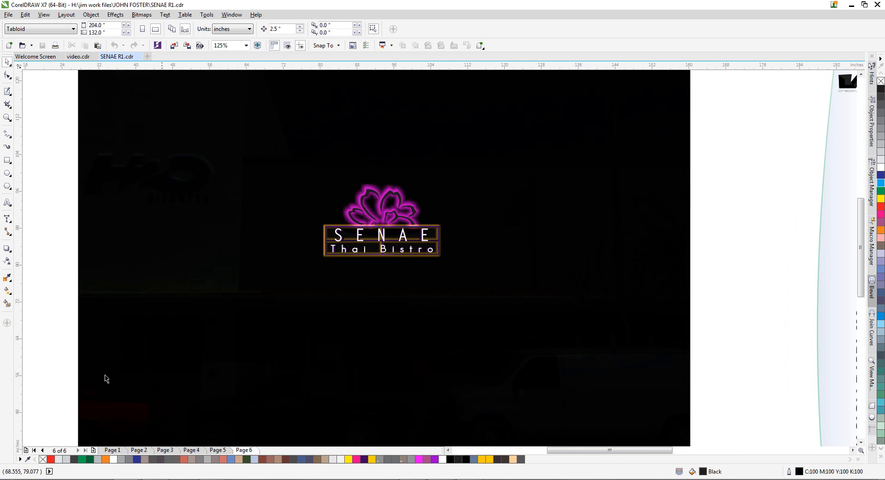
Select the large storefront mockup on page 2 of SENAE R1 and copy it
{"action": "left_click", "coordinate": [137, 450]}
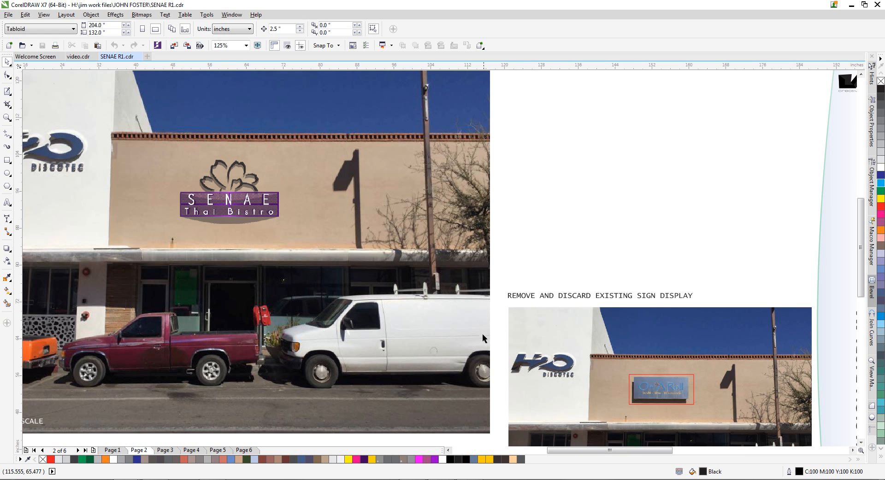
{"action": "scroll", "coordinate": [360, 290], "scroll_direction": "down", "scroll_amount": 2}
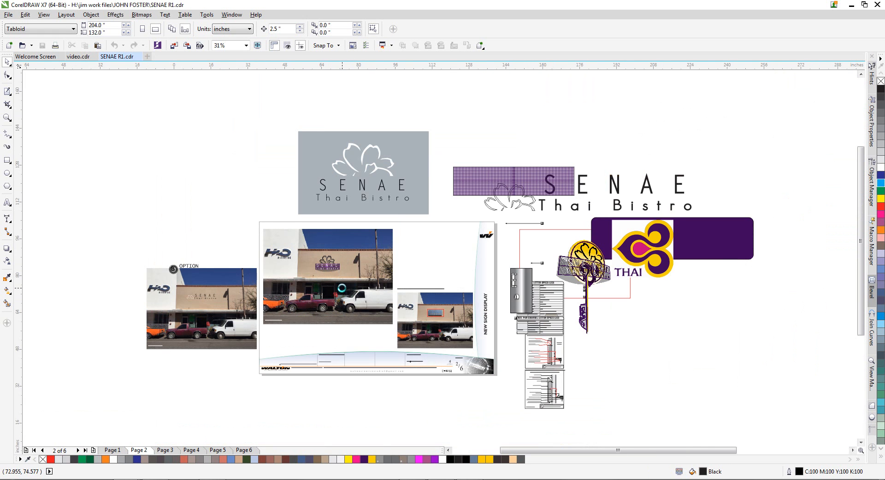
{"action": "scroll", "coordinate": [341, 289], "scroll_direction": "up", "scroll_amount": 1}
{"action": "left_click_drag", "start_coordinate": [181, 161], "coordinate": [445, 372]}
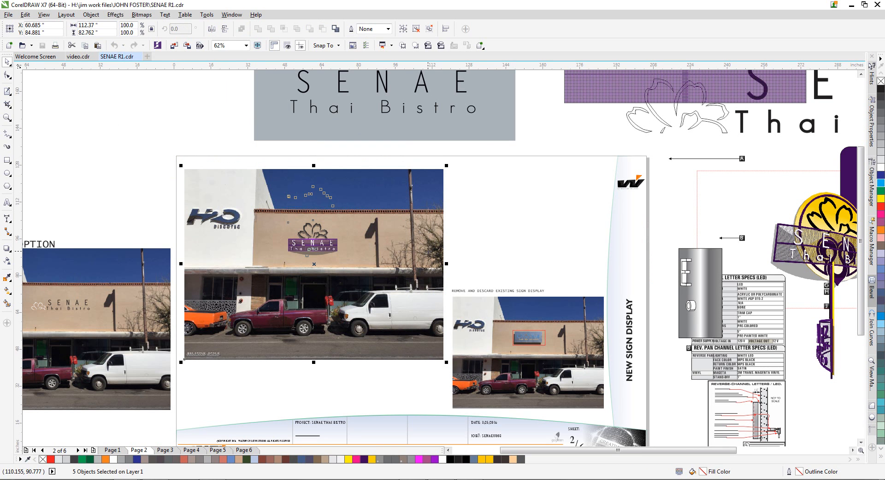
Switch to video.cdr, add a fourth page after page 3, and paste the copied storefront mockup onto it
{"action": "left_click", "coordinate": [78, 57]}
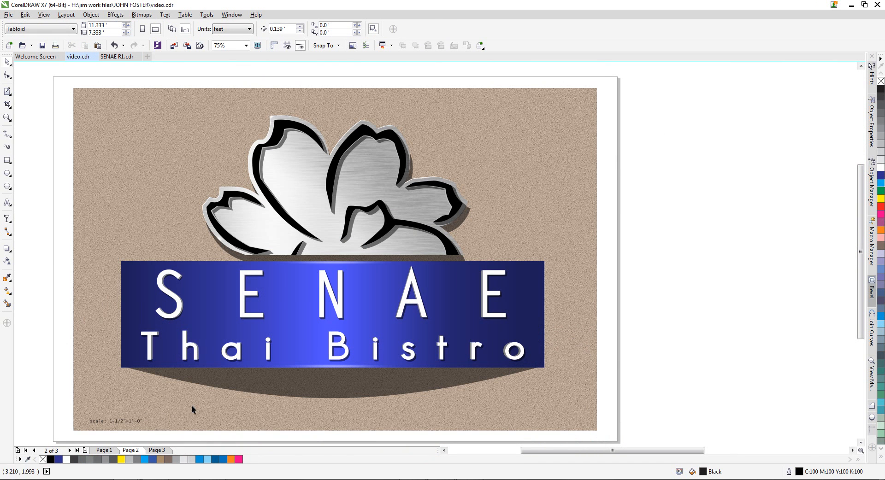
{"action": "left_click", "coordinate": [156, 450]}
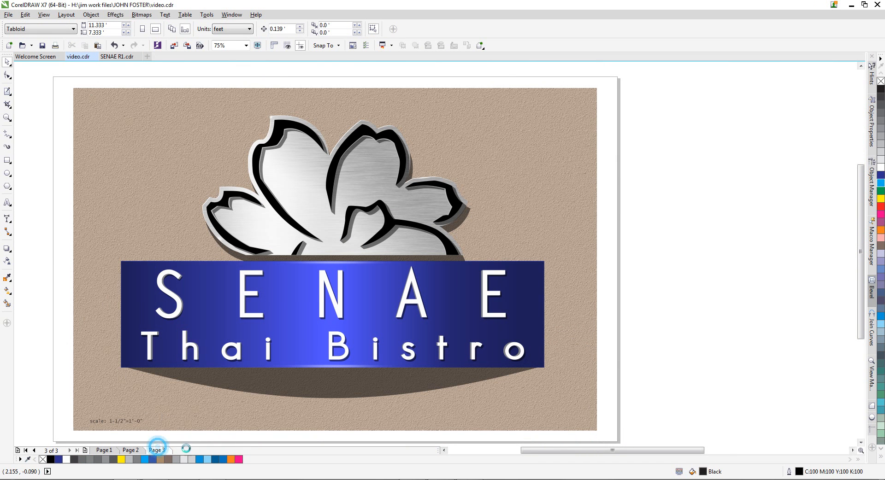
{"action": "left_click", "coordinate": [73, 15]}
{"action": "left_click", "coordinate": [79, 24]}
{"action": "left_click", "coordinate": [444, 308]}
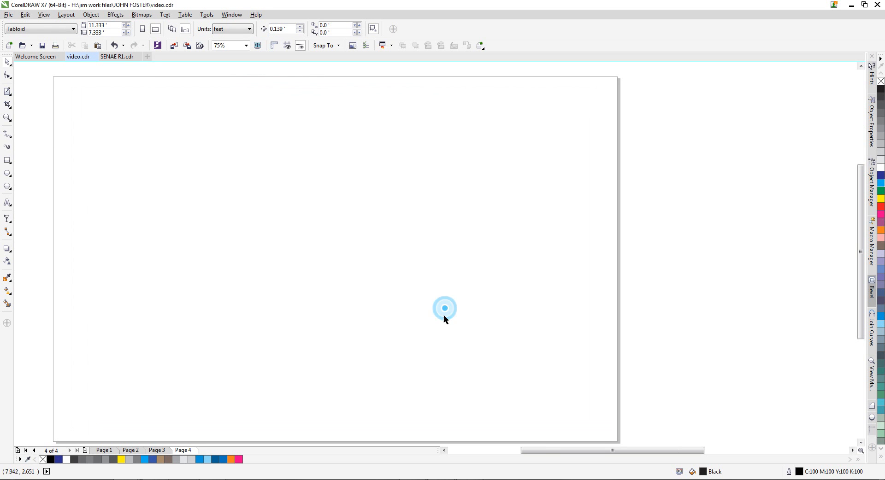
{"action": "key", "text": "ctrl+v"}
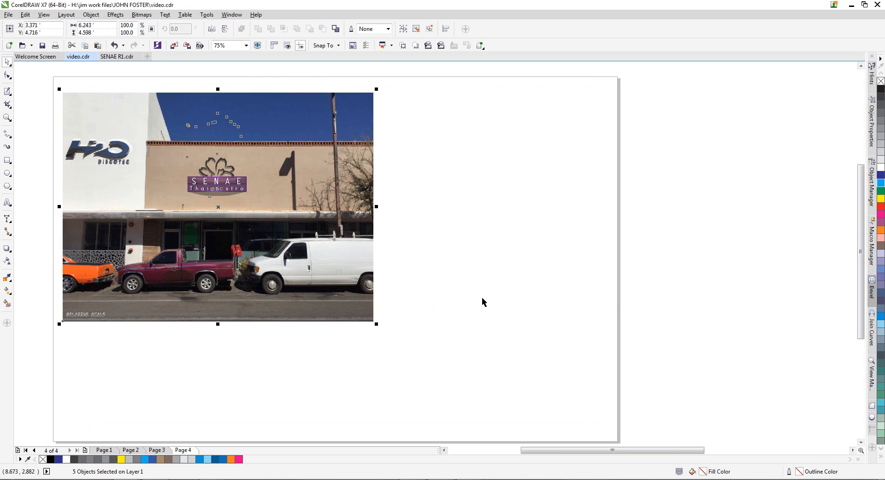
Enlarge the storefront mockup to about 8 feet wide, and group and centre it on page 4
{"action": "left_click_drag", "start_coordinate": [325, 239], "coordinate": [371, 287]}
{"action": "left_click_drag", "start_coordinate": [422, 138], "coordinate": [588, 76]}
{"action": "left_click_drag", "start_coordinate": [412, 182], "coordinate": [430, 224]}
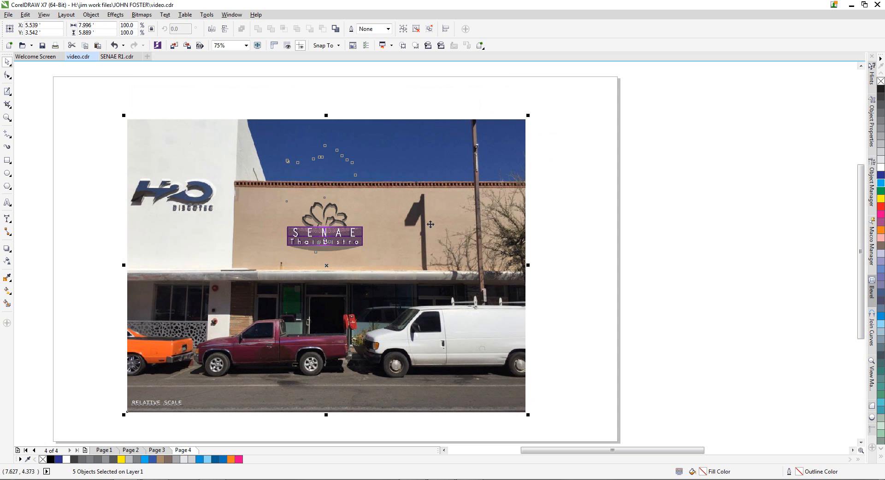
{"action": "key", "text": "ctrl+g"}
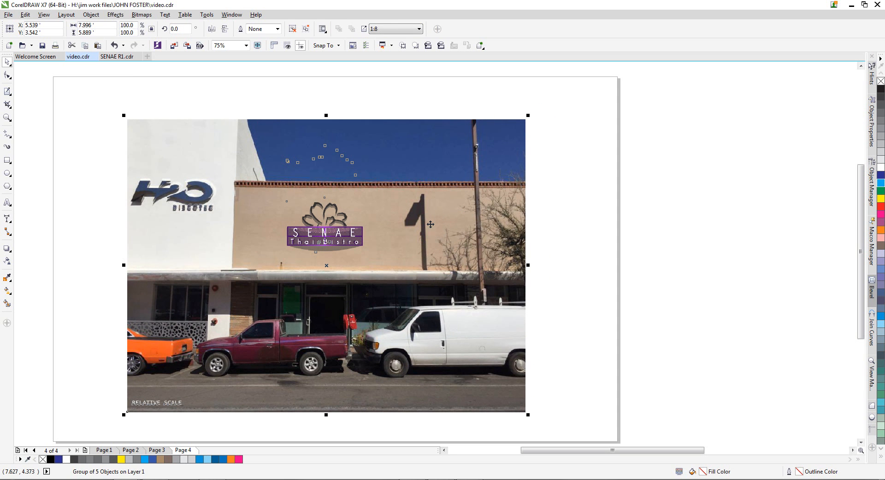
{"action": "key", "text": "p"}
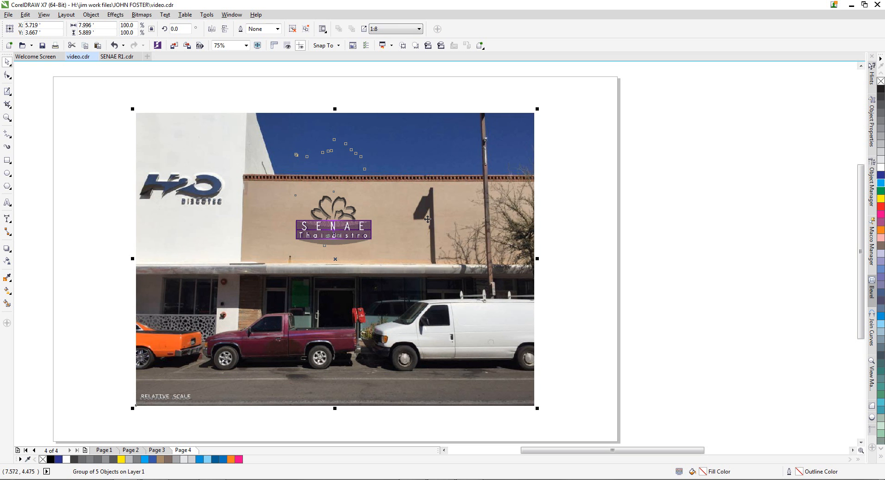
{"action": "left_click", "coordinate": [548, 213]}
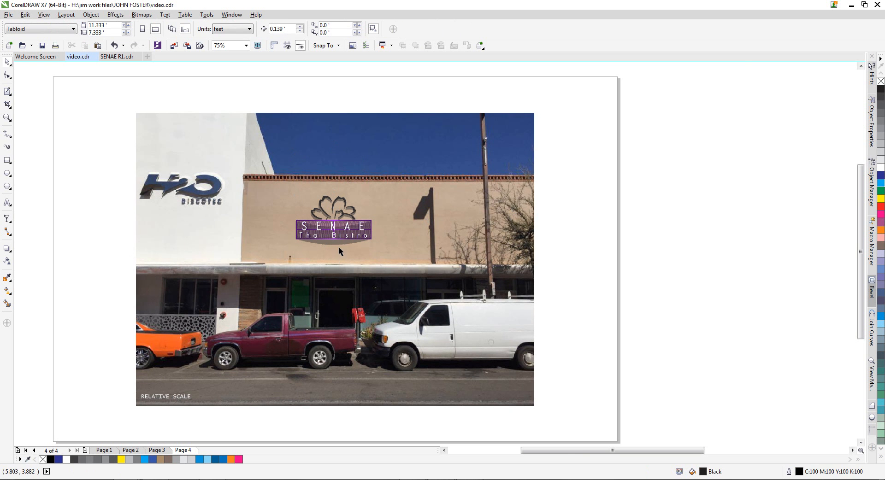
Group all objects of the blue Senae sign on page 2, leaving out the wall background, and copy the group
{"action": "scroll", "coordinate": [324, 227], "scroll_direction": "up", "scroll_amount": 2}
{"action": "scroll", "coordinate": [324, 227], "scroll_direction": "up", "scroll_amount": 3}
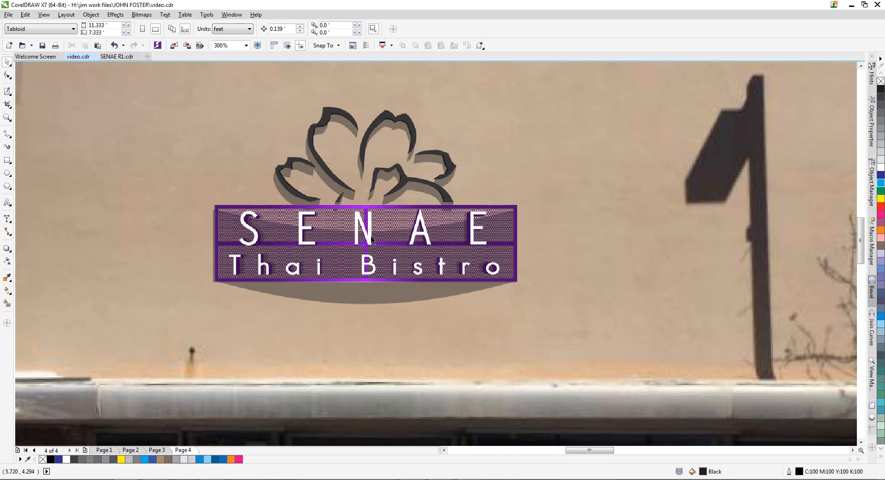
{"action": "scroll", "coordinate": [371, 240], "scroll_direction": "down", "scroll_amount": 5}
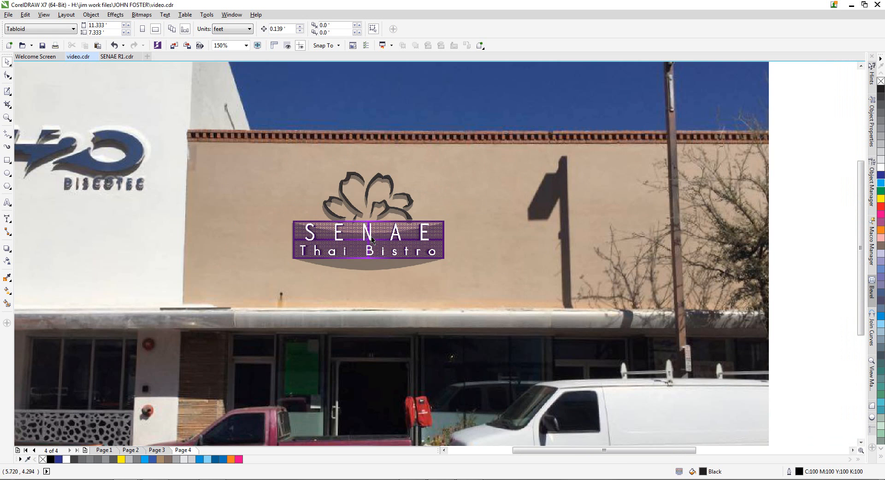
{"action": "left_click", "coordinate": [157, 450]}
{"action": "left_click", "coordinate": [130, 450]}
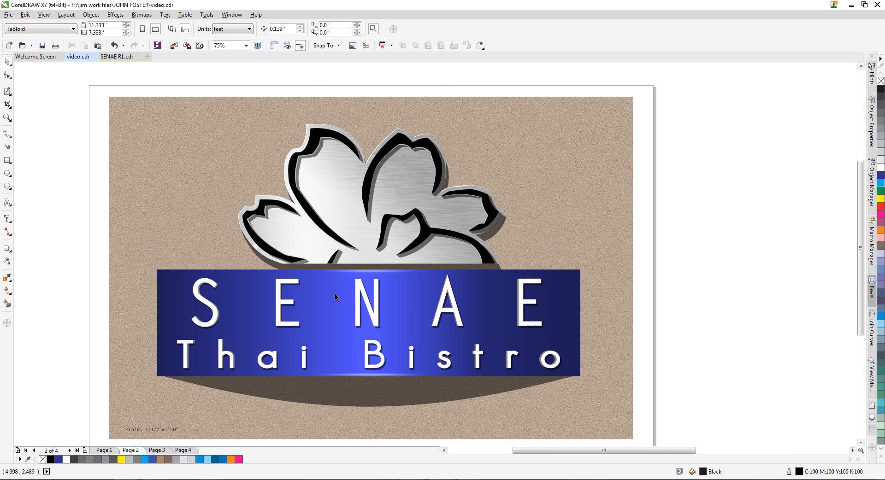
{"action": "left_click_drag", "start_coordinate": [96, 86], "coordinate": [601, 414]}
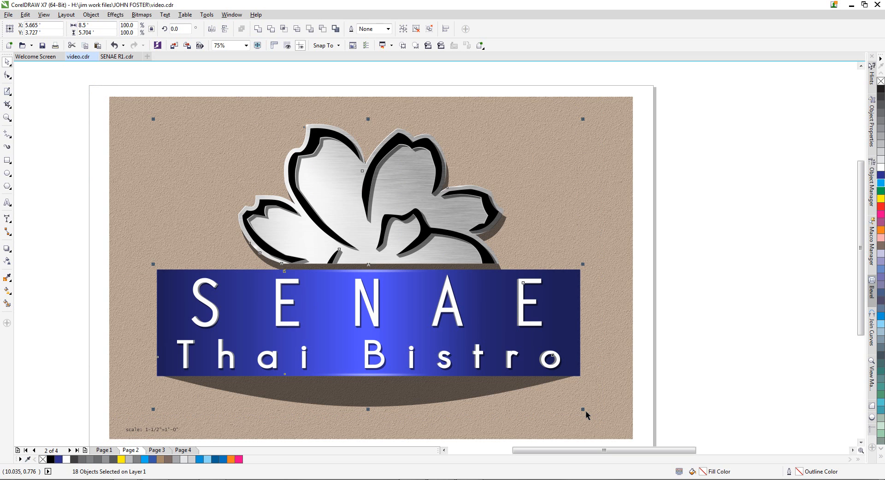
{"action": "key", "text": "ctrl+g"}
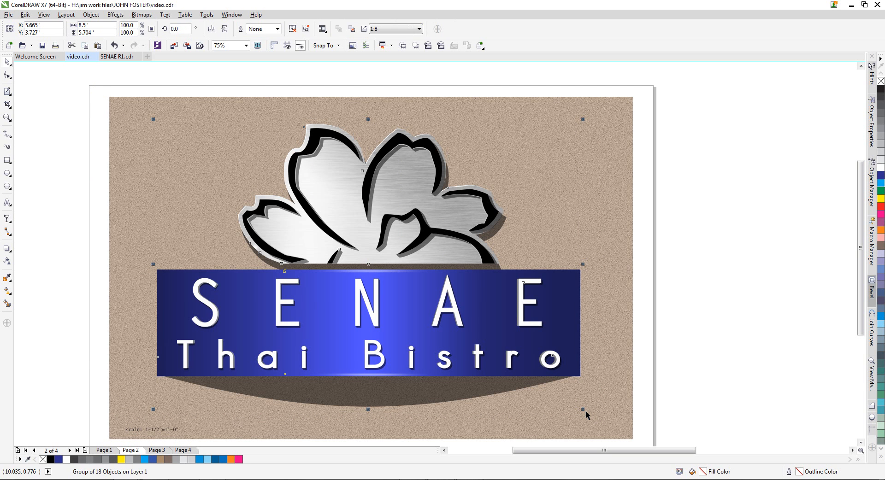
Paste the blue sign onto page 4, scale it down to about 2.74 by 1.84 feet, and place it at the photo's right edge
{"action": "left_click", "coordinate": [184, 450]}
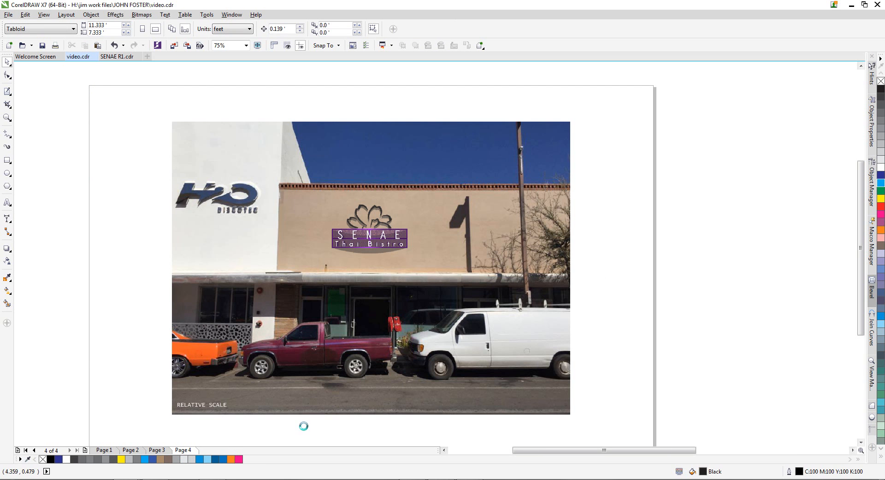
{"action": "key", "text": "ctrl+v"}
{"action": "left_click_drag", "start_coordinate": [584, 119], "coordinate": [430, 208]}
{"action": "left_click_drag", "start_coordinate": [376, 243], "coordinate": [581, 237]}
Ungroup the storefront mockup and delete the leftover objects above the purple wall sign
{"action": "left_click_drag", "start_coordinate": [316, 97], "coordinate": [420, 259]}
{"action": "left_click", "coordinate": [292, 106]}
{"action": "left_click_drag", "start_coordinate": [257, 107], "coordinate": [447, 223]}
{"action": "key", "text": "Delete"}
Scale the blue sign down to the purple wall sign's width of 1.531 feet
{"action": "left_click", "coordinate": [379, 252]}
{"action": "left_click", "coordinate": [101, 35]}
{"action": "key", "text": "ctrl+c"}
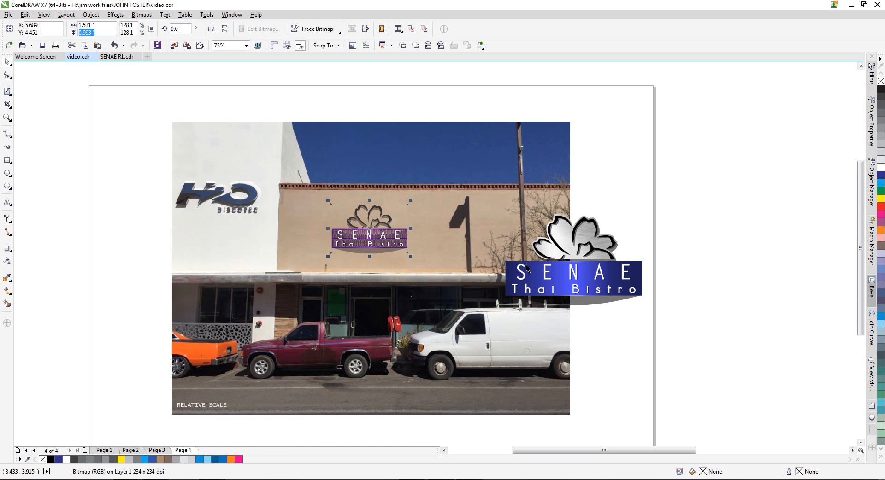
{"action": "left_click", "coordinate": [542, 273]}
{"action": "left_click", "coordinate": [101, 33]}
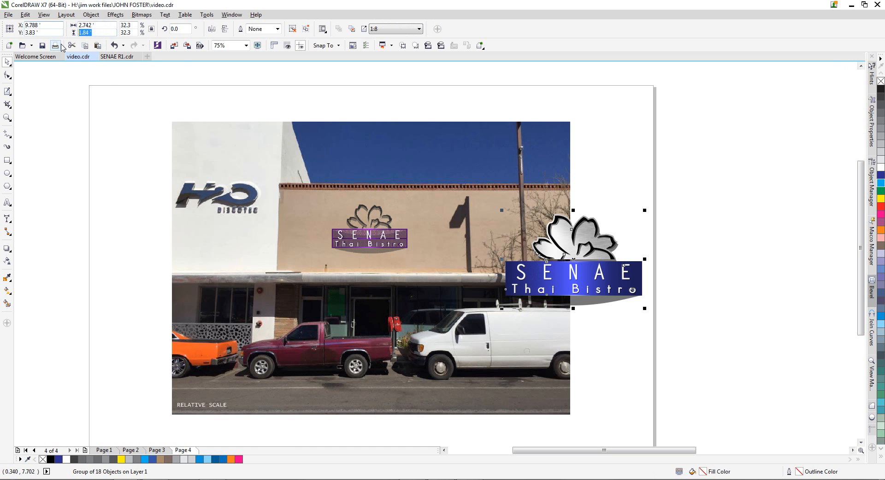
{"action": "key", "text": "ctrl+v"}
{"action": "key", "text": "Return"}
Align the blue sign's centre with the purple wall sign and delete the purple sign behind it
{"action": "left_click", "coordinate": [368, 236], "text": "shift"}
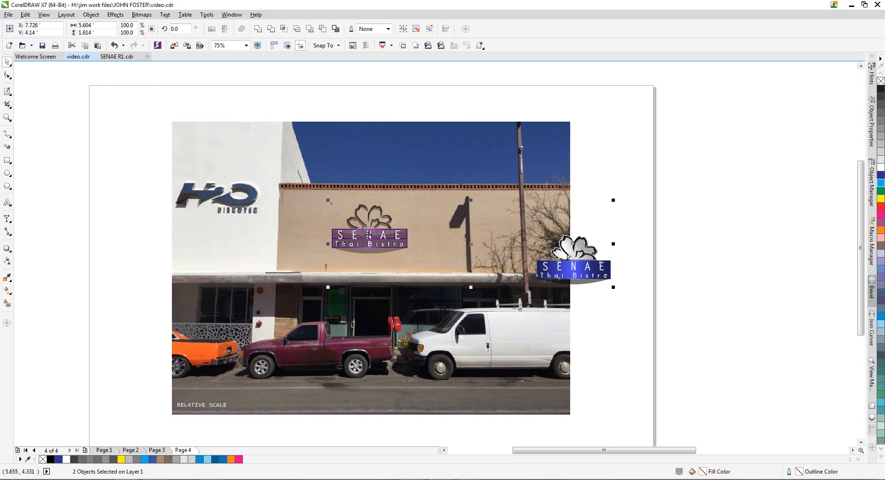
{"action": "key", "text": "c"}
{"action": "key", "text": "e"}
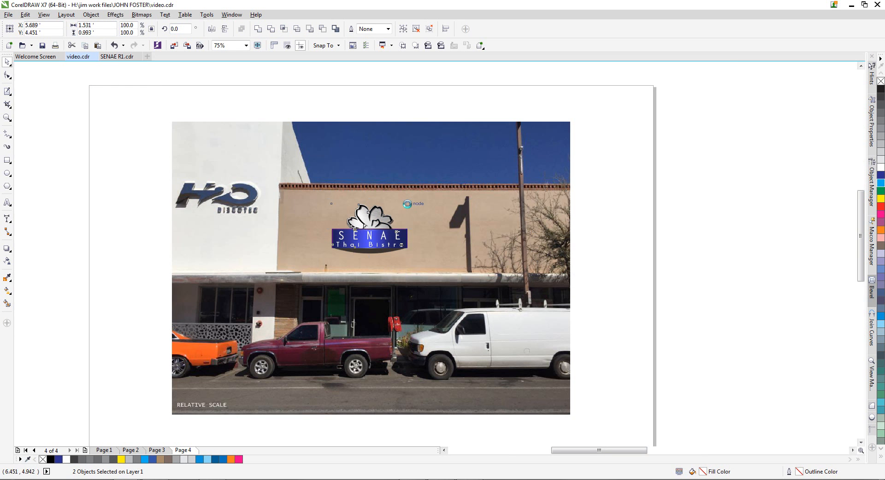
{"action": "scroll", "coordinate": [408, 204], "scroll_direction": "up", "scroll_amount": 2}
{"action": "left_click", "coordinate": [415, 233]}
{"action": "scroll", "coordinate": [406, 256], "scroll_direction": "up", "scroll_amount": 4}
{"action": "left_click", "coordinate": [461, 247]}
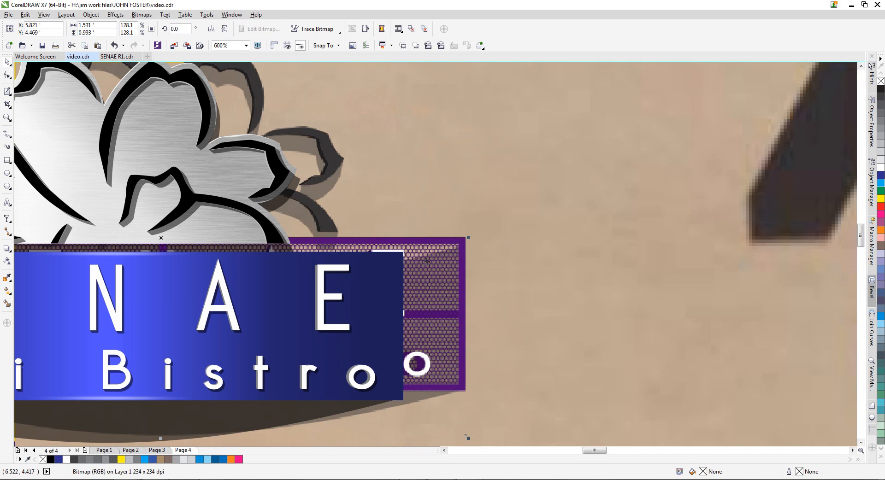
{"action": "key", "text": "Delete"}
Examine the blue sign on the storefront wall up close and within the whole photo
{"action": "scroll", "coordinate": [408, 263], "scroll_direction": "down", "scroll_amount": 2}
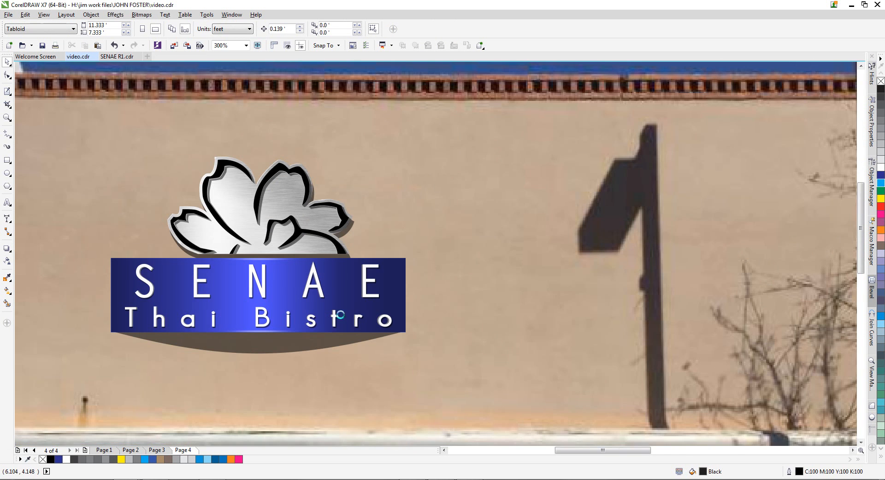
{"action": "scroll", "coordinate": [339, 315], "scroll_direction": "down", "scroll_amount": 2}
{"action": "left_click_drag", "start_coordinate": [860, 227], "coordinate": [847, 246]}
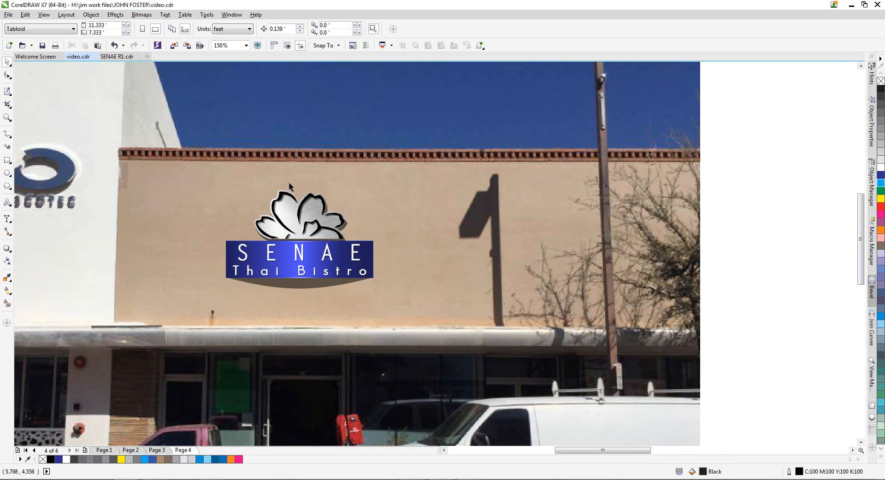
{"action": "scroll", "coordinate": [273, 178], "scroll_direction": "up", "scroll_amount": 2}
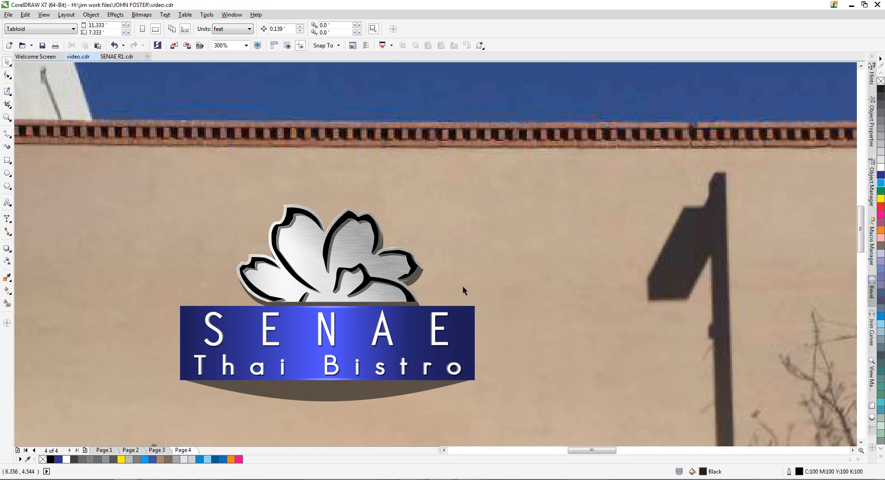
{"action": "scroll", "coordinate": [395, 187], "scroll_direction": "down", "scroll_amount": 2}
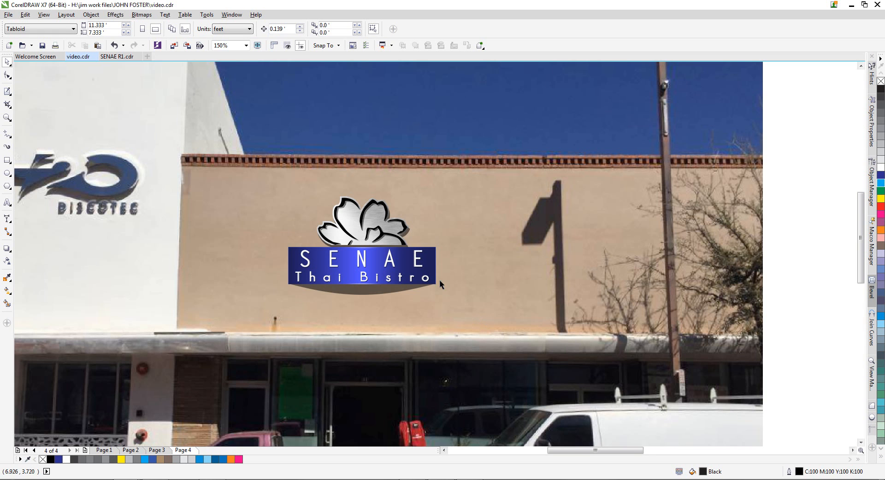
{"action": "scroll", "coordinate": [377, 248], "scroll_direction": "up", "scroll_amount": 2}
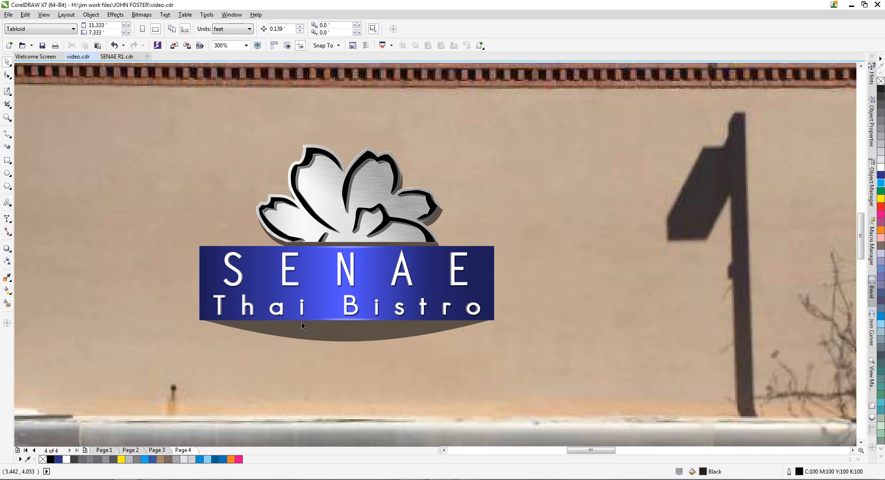
{"action": "scroll", "coordinate": [366, 302], "scroll_direction": "down", "scroll_amount": 2}
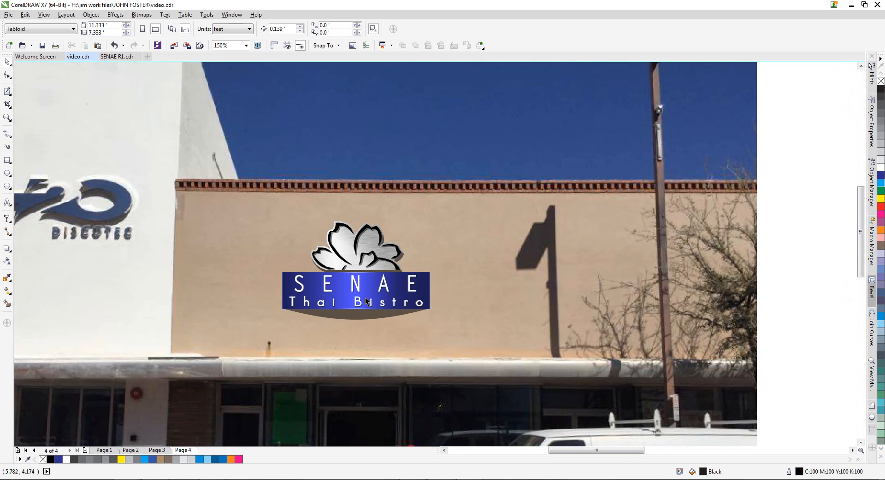
{"action": "scroll", "coordinate": [860, 232], "scroll_direction": "down", "scroll_amount": 2}
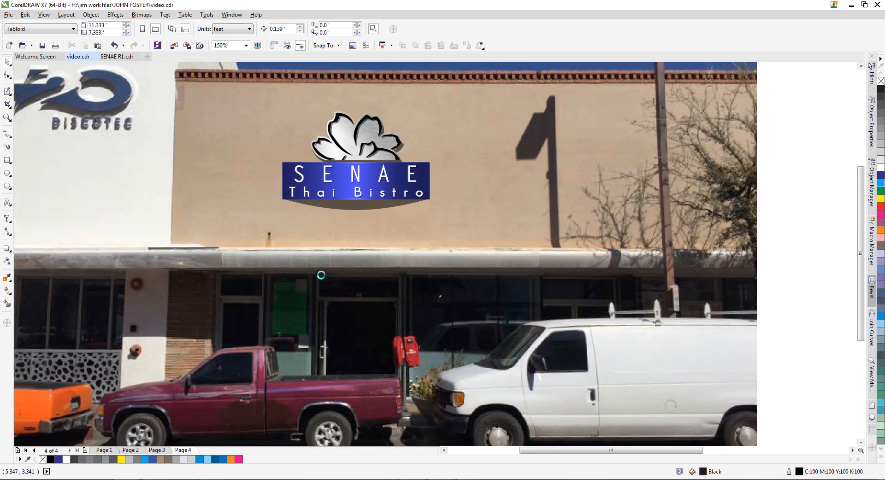
{"action": "scroll", "coordinate": [357, 236], "scroll_direction": "down", "scroll_amount": 4}
{"action": "left_click", "coordinate": [7, 118]}
{"action": "left_click_drag", "start_coordinate": [224, 181], "coordinate": [443, 350]}
{"action": "left_click", "coordinate": [8, 61]}
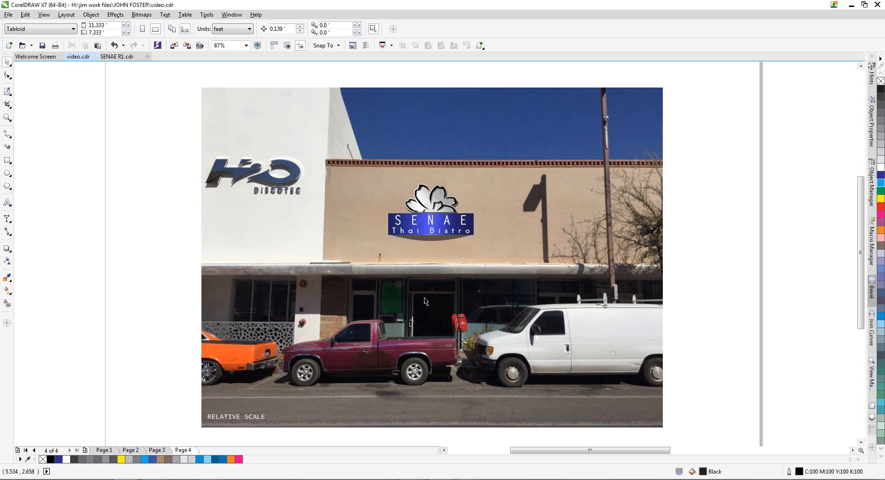
Insert a blank page after page 2
{"action": "left_click", "coordinate": [157, 450]}
{"action": "left_click", "coordinate": [130, 450]}
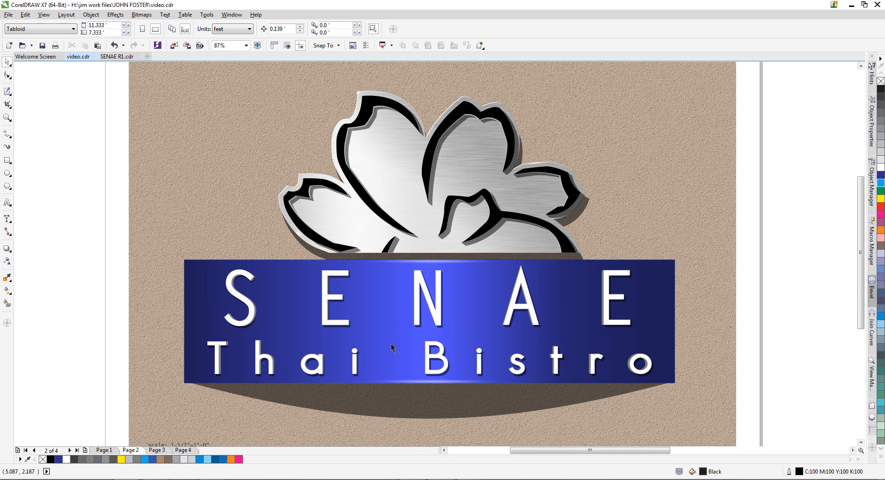
{"action": "scroll", "coordinate": [396, 344], "scroll_direction": "down", "scroll_amount": 3}
{"action": "left_click", "coordinate": [156, 450]}
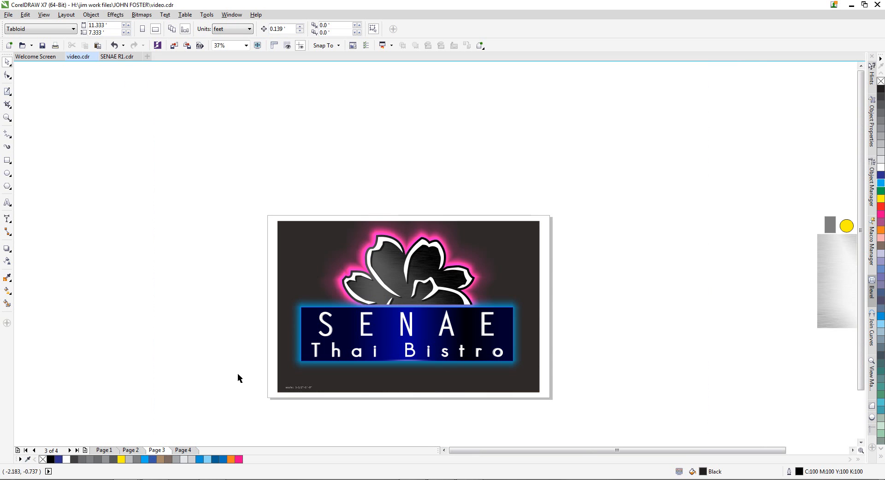
{"action": "left_click", "coordinate": [133, 451]}
{"action": "left_click", "coordinate": [66, 15]}
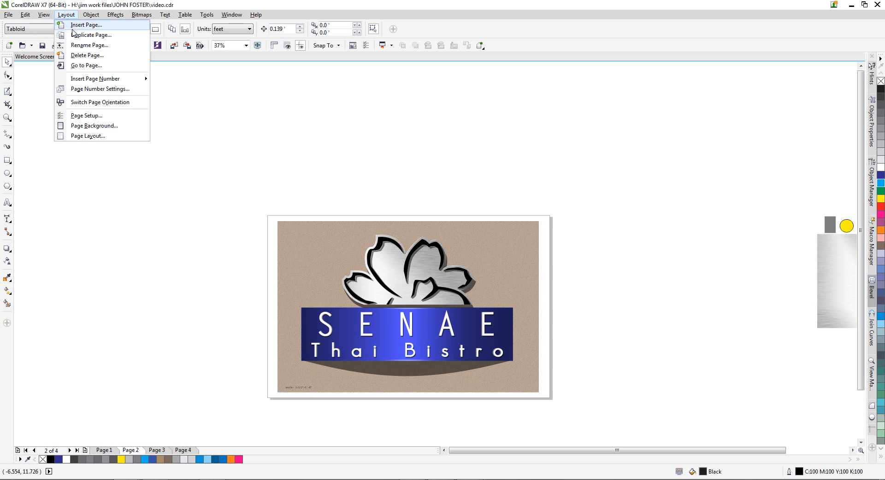
{"action": "left_click", "coordinate": [78, 25]}
{"action": "left_click", "coordinate": [449, 309]}
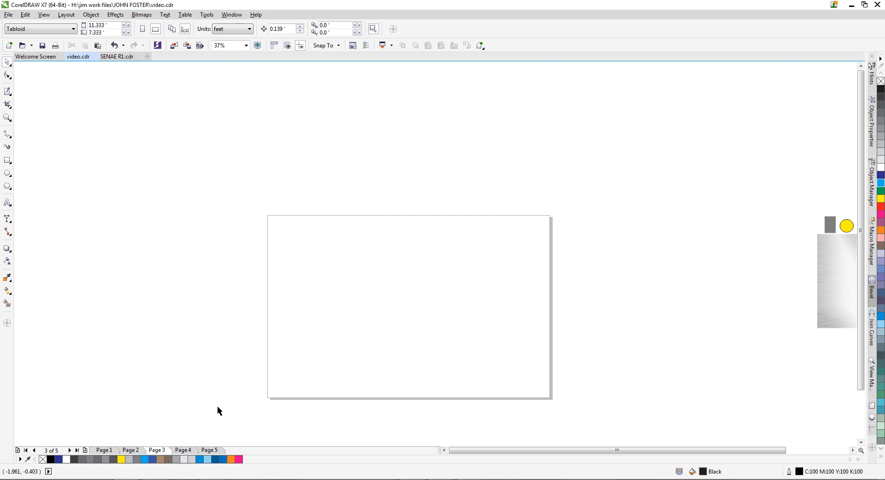
Copy the blue sign and its scale note from page 2, without the wall background, onto the blank page 3
{"action": "key", "text": "ctrl+v"}
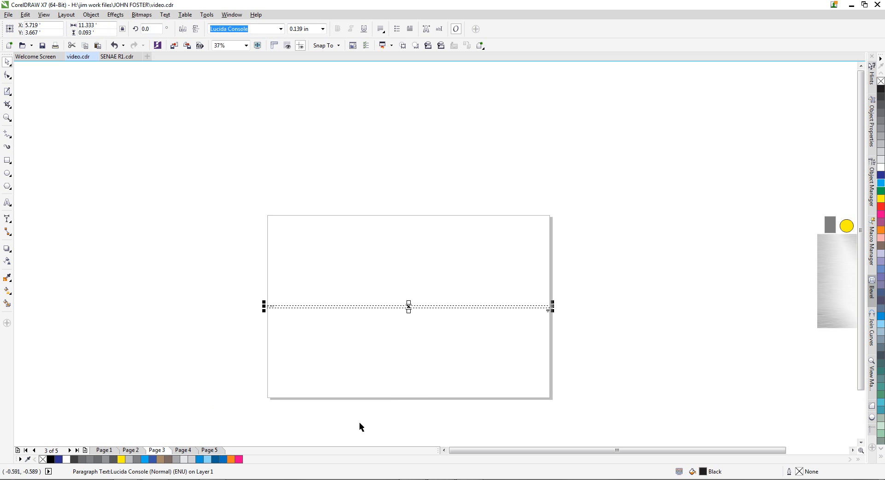
{"action": "left_click", "coordinate": [413, 383]}
{"action": "left_click", "coordinate": [130, 450]}
{"action": "left_click_drag", "start_coordinate": [289, 209], "coordinate": [523, 399]}
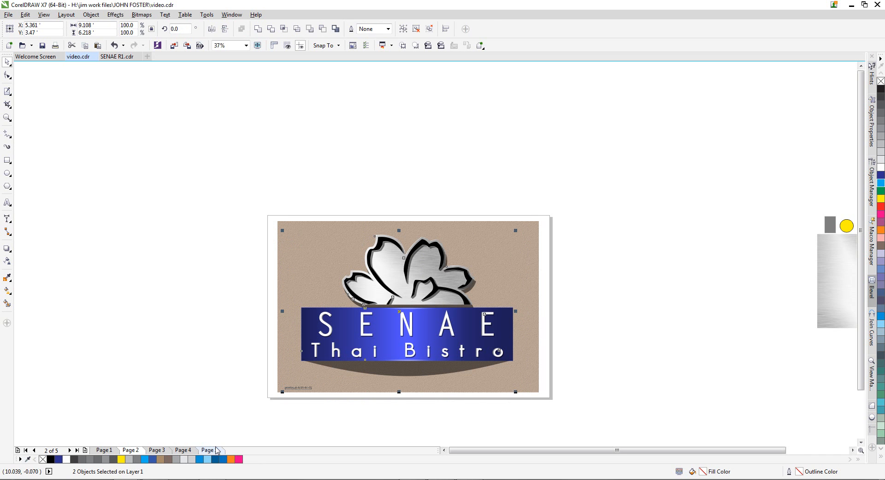
{"action": "left_click", "coordinate": [157, 450]}
{"action": "key", "text": "ctrl+v"}
{"action": "left_click", "coordinate": [399, 390]}
Ungroup the sign on page 3 and give the gradient-filled panel rectangle a black hairline outline
{"action": "left_click", "coordinate": [8, 118]}
{"action": "left_click", "coordinate": [256, 261]}
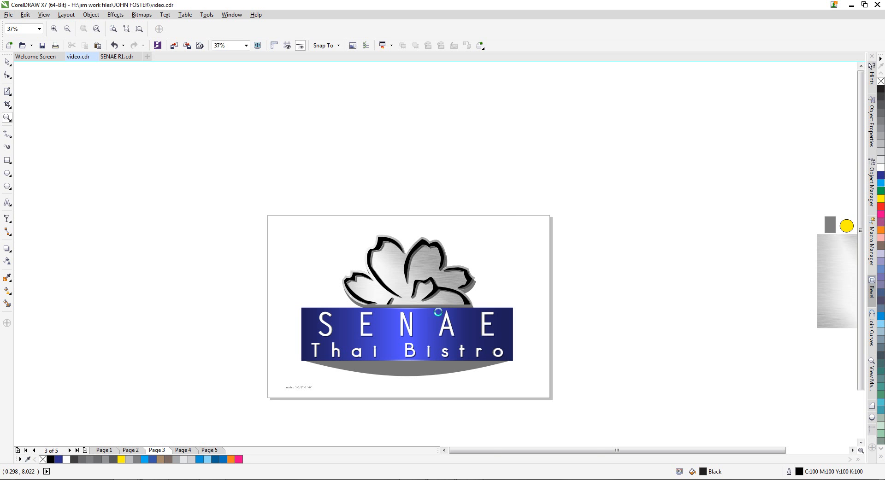
{"action": "left_click", "coordinate": [432, 312]}
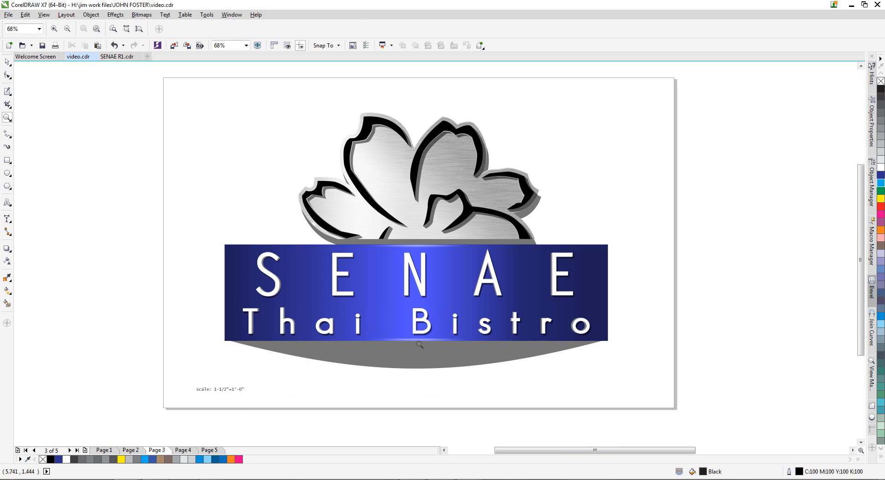
{"action": "left_click", "coordinate": [7, 62]}
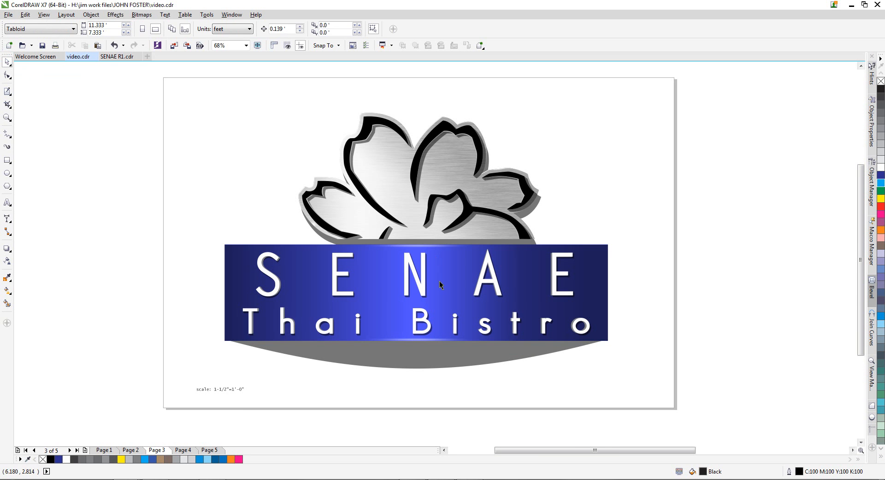
{"action": "left_click_drag", "start_coordinate": [206, 71], "coordinate": [630, 382]}
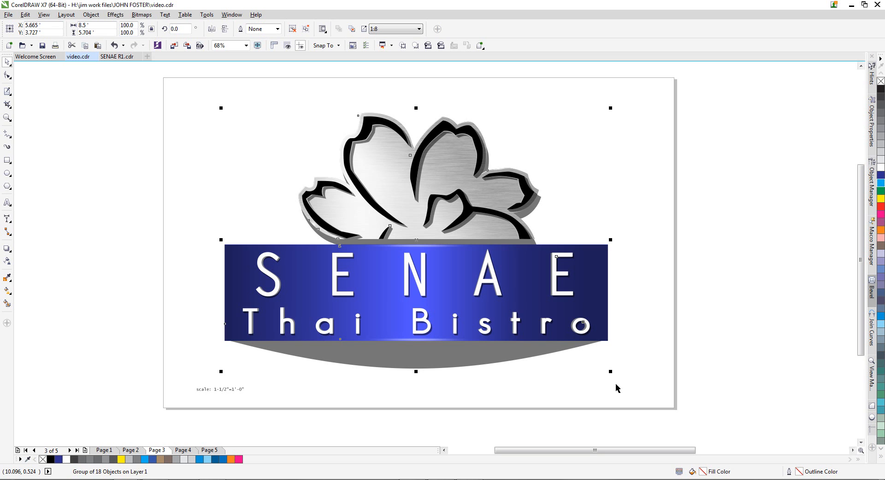
{"action": "left_click", "coordinate": [611, 251]}
{"action": "left_click", "coordinate": [449, 122]}
{"action": "left_click", "coordinate": [183, 271]}
{"action": "left_click", "coordinate": [227, 249]}
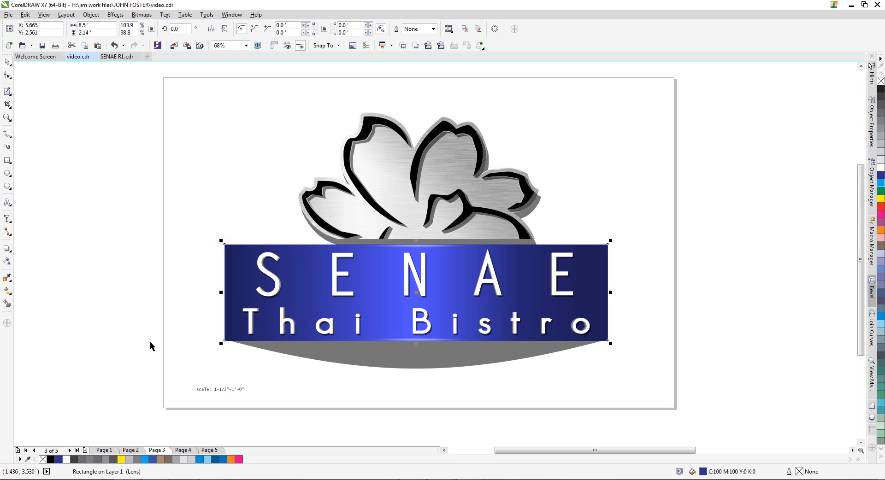
{"action": "left_click", "coordinate": [230, 264], "text": "alt"}
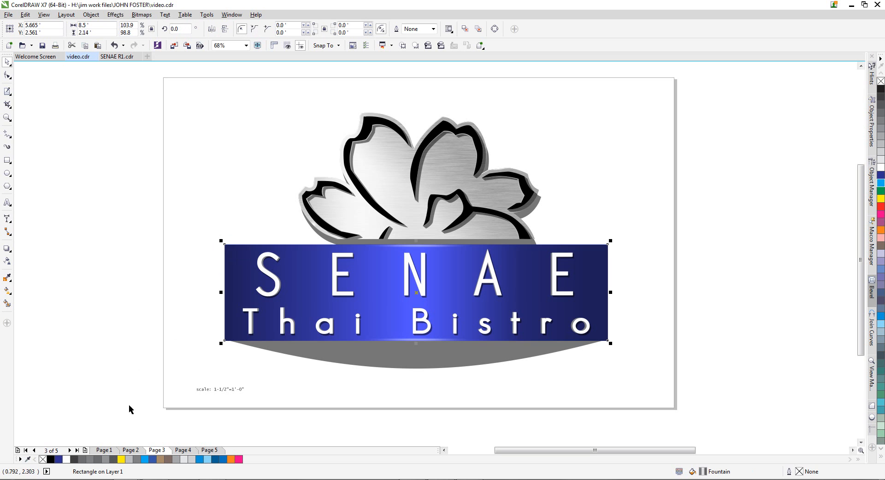
{"action": "right_click", "coordinate": [51, 459]}
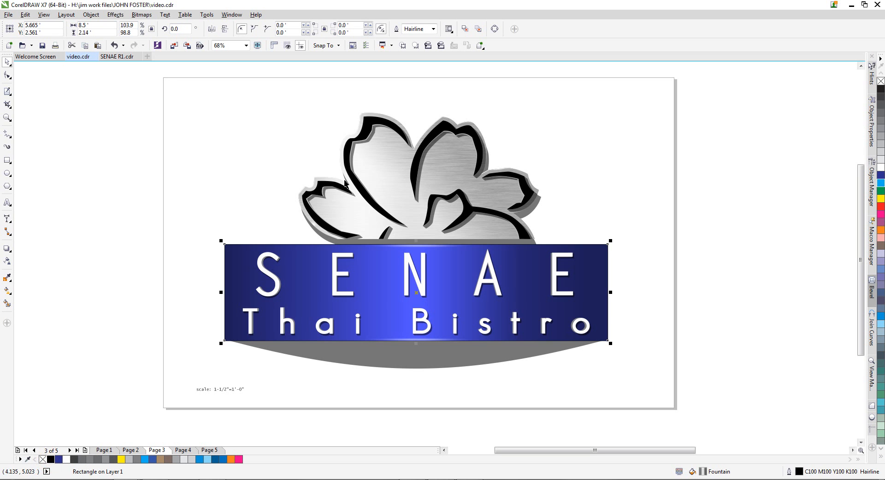
Give the brushed-metal flower shape a black hairline outline
{"action": "left_click", "coordinate": [381, 168]}
{"action": "left_click", "coordinate": [404, 160]}
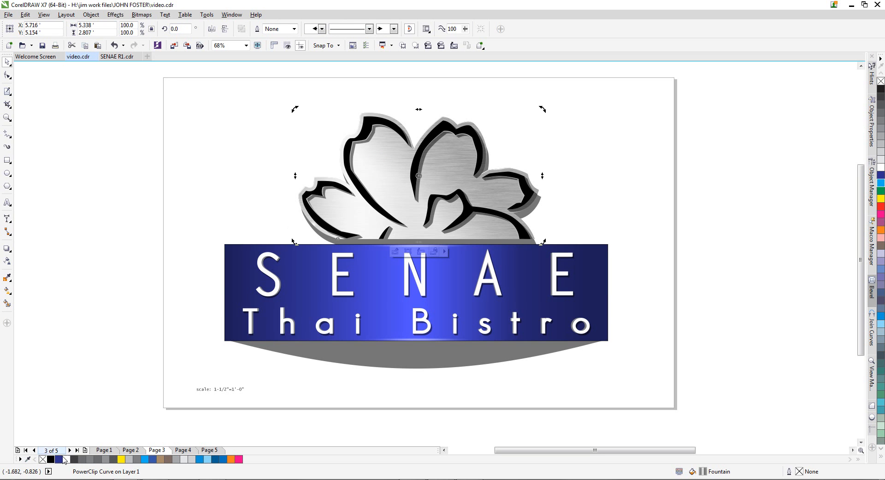
{"action": "left_click", "coordinate": [555, 121]}
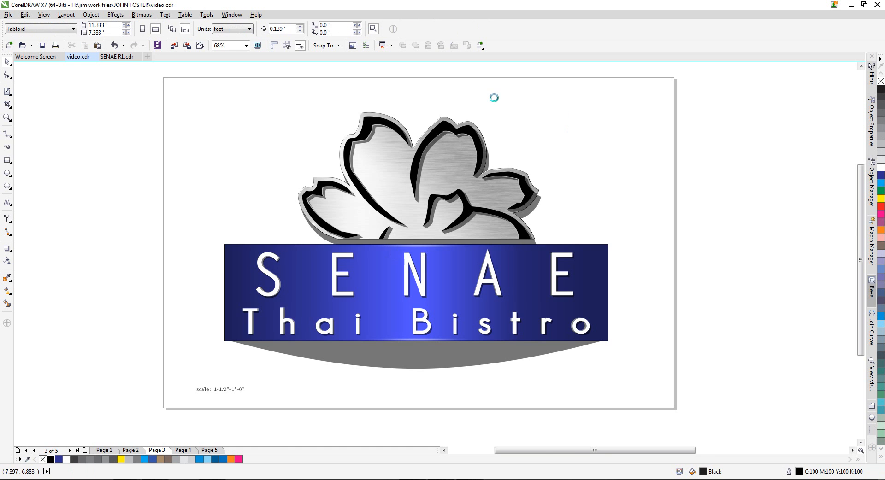
Examine the flower's outlined edges and corners up close
{"action": "scroll", "coordinate": [493, 97], "scroll_direction": "up", "scroll_amount": 4}
{"action": "scroll", "coordinate": [497, 166], "scroll_direction": "down", "scroll_amount": 2}
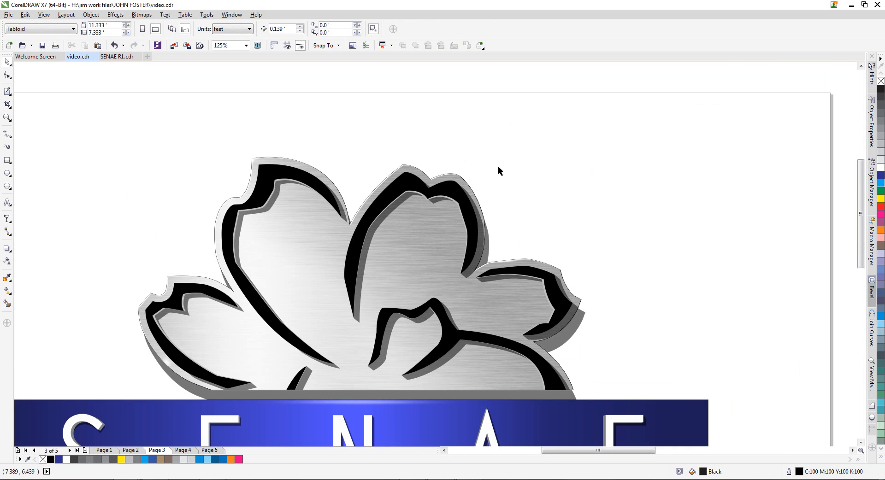
{"action": "scroll", "coordinate": [198, 294], "scroll_direction": "up", "scroll_amount": 2}
{"action": "scroll", "coordinate": [312, 263], "scroll_direction": "down", "scroll_amount": 2}
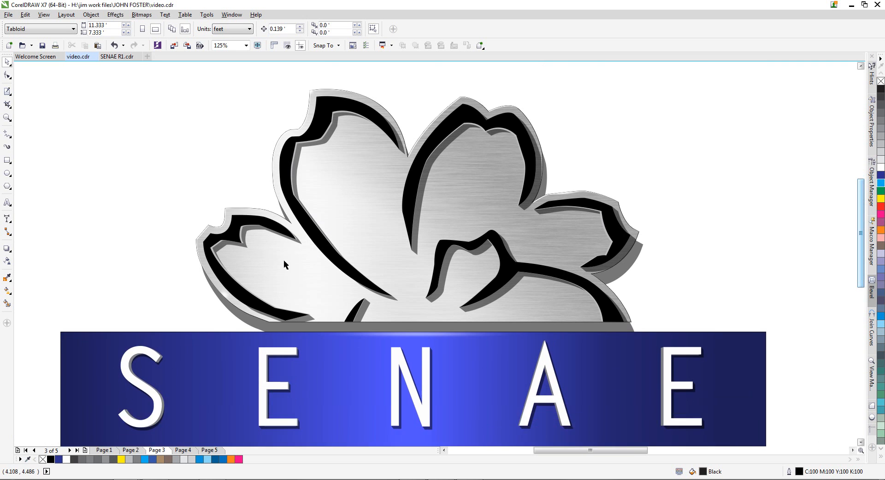
{"action": "scroll", "coordinate": [282, 260], "scroll_direction": "down", "scroll_amount": 2}
{"action": "scroll", "coordinate": [283, 260], "scroll_direction": "up", "scroll_amount": 2}
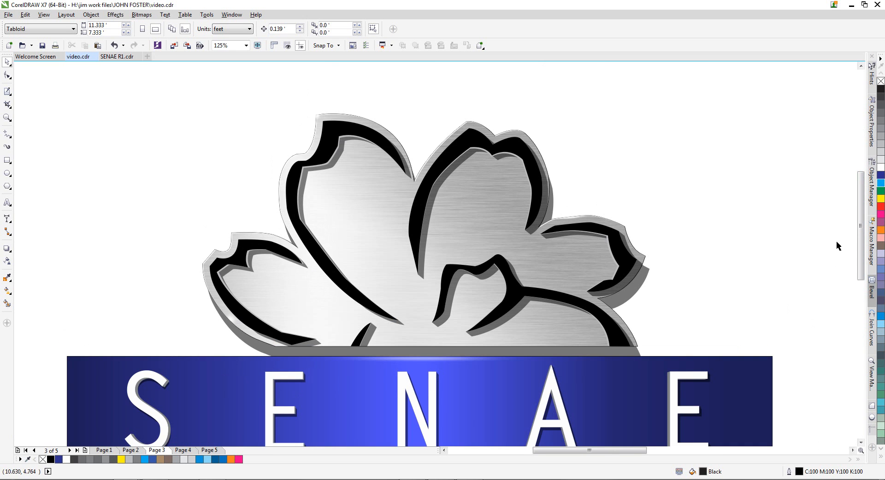
{"action": "scroll", "coordinate": [859, 217], "scroll_direction": "down", "scroll_amount": 2}
{"action": "left_click", "coordinate": [828, 472]}
{"action": "left_click", "coordinate": [452, 302]}
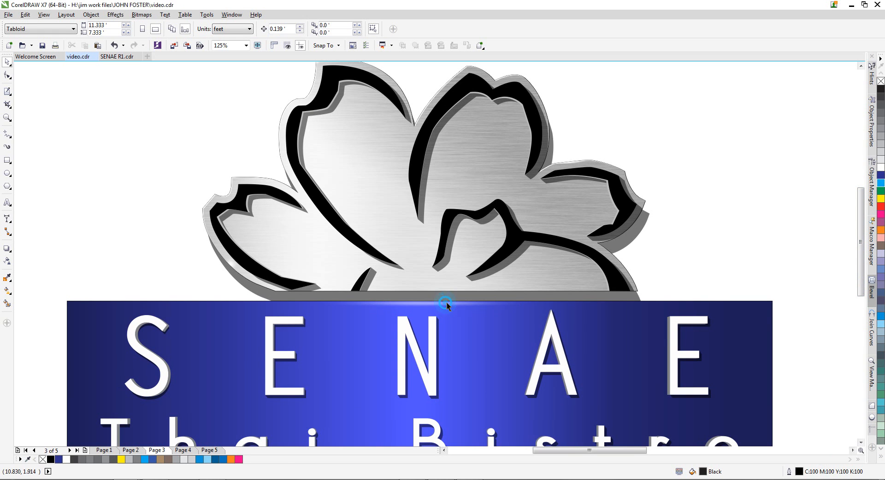
Set the brushed-metal flower's outline to a 29-degree miter limit and 4.0 pt width, scaling with the object
{"action": "left_click", "coordinate": [588, 192]}
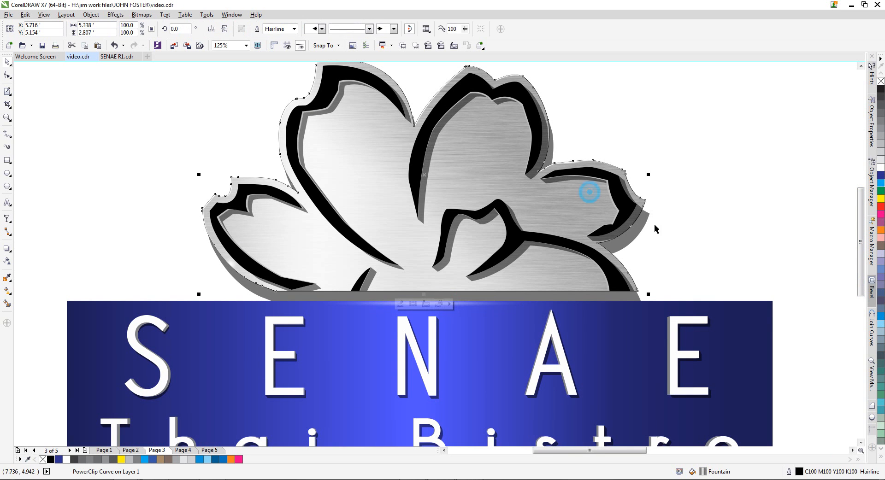
{"action": "left_click", "coordinate": [821, 472]}
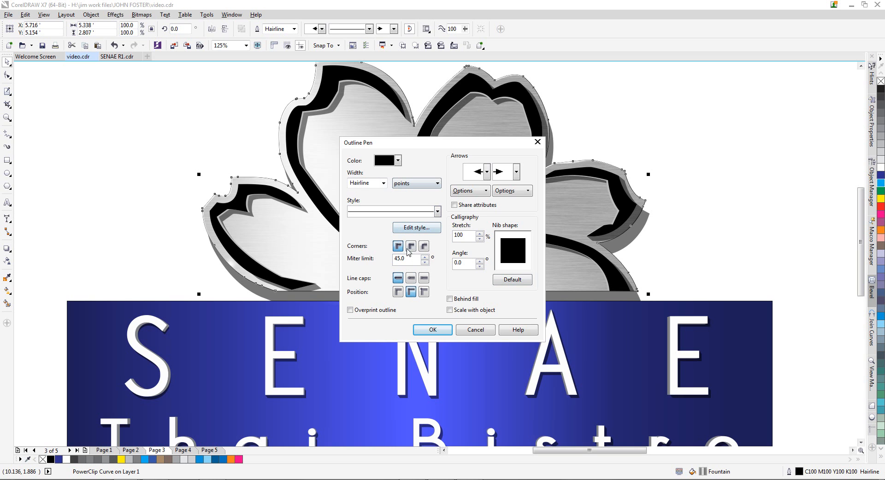
{"action": "double_click", "coordinate": [424, 262]}
{"action": "double_click", "coordinate": [424, 262]}
{"action": "double_click", "coordinate": [425, 262]}
{"action": "double_click", "coordinate": [424, 262]}
{"action": "left_click", "coordinate": [384, 183]}
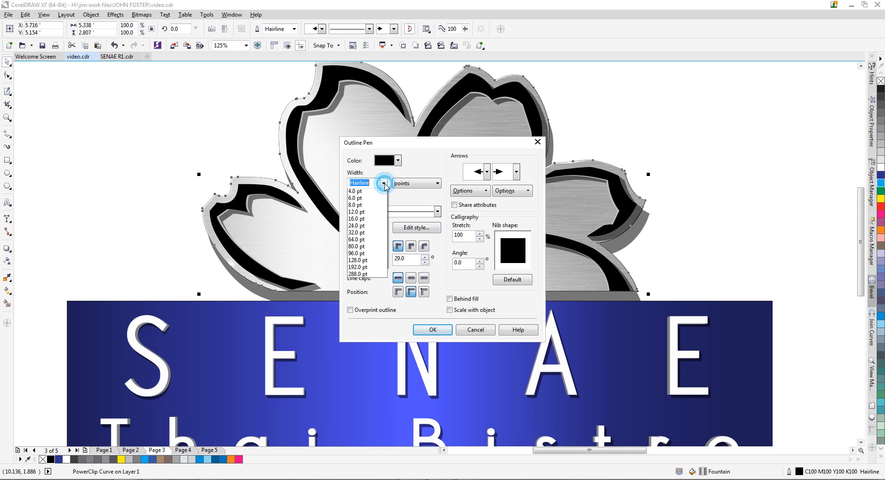
{"action": "left_click", "coordinate": [364, 209]}
{"action": "left_click", "coordinate": [449, 309]}
{"action": "left_click", "coordinate": [443, 330]}
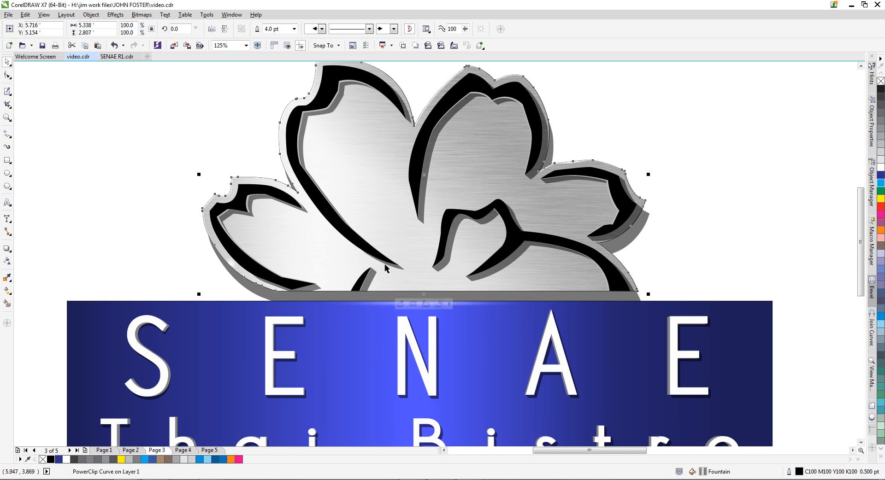
{"action": "left_click", "coordinate": [350, 263]}
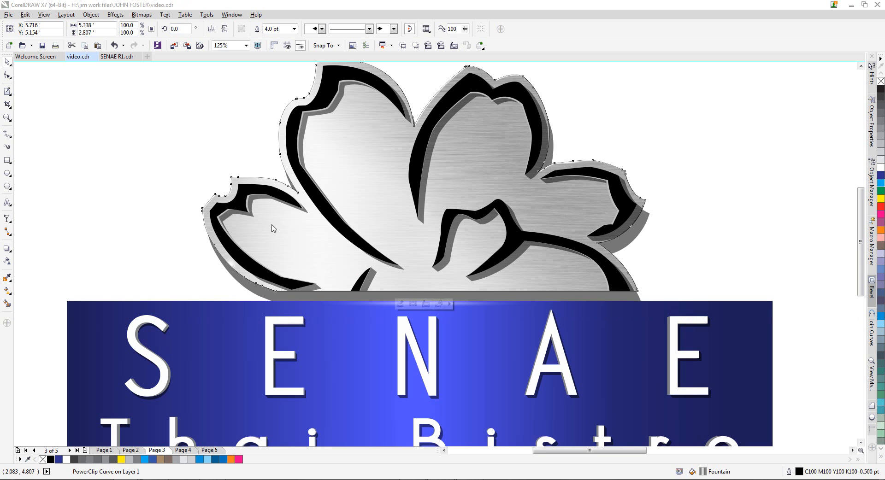
{"action": "key", "text": "F12"}
{"action": "left_click", "coordinate": [450, 302]}
{"action": "left_click_drag", "start_coordinate": [341, 262], "coordinate": [295, 317]}
{"action": "key", "text": "Escape"}
{"action": "key", "text": "super"}
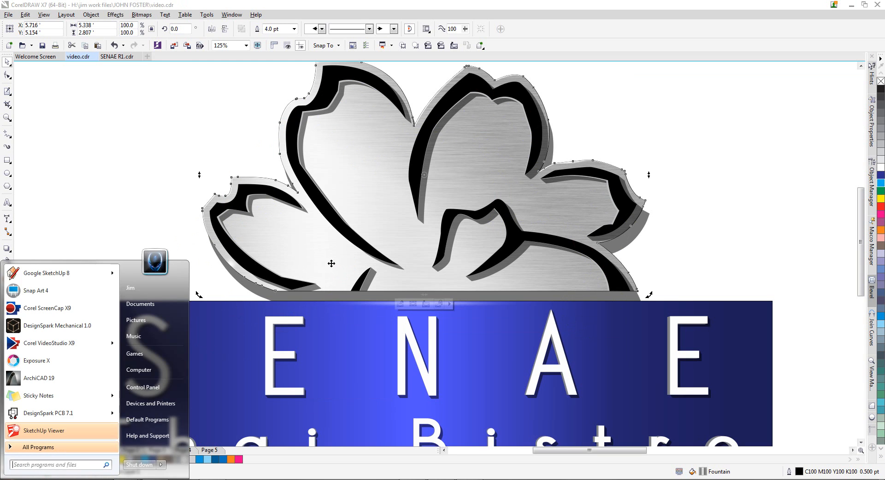
{"action": "left_click", "coordinate": [146, 203]}
{"action": "left_click", "coordinate": [331, 273]}
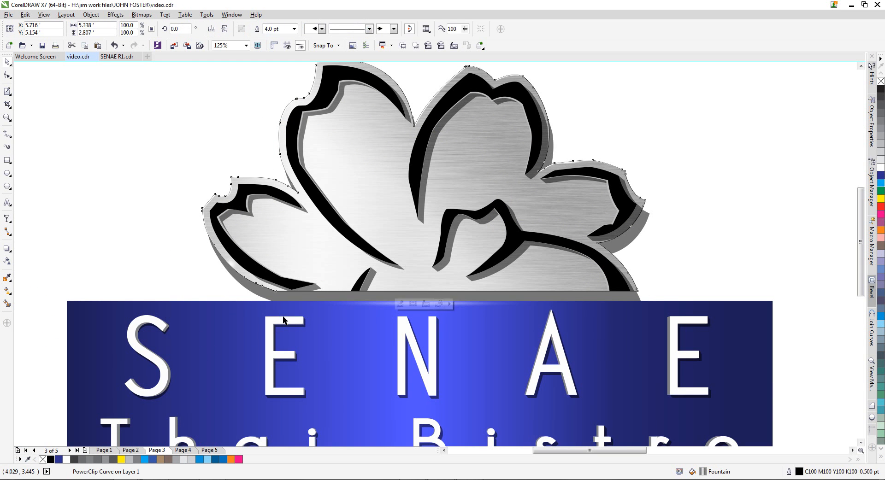
{"action": "left_click_drag", "start_coordinate": [332, 268], "coordinate": [251, 440]}
{"action": "key", "text": "Escape"}
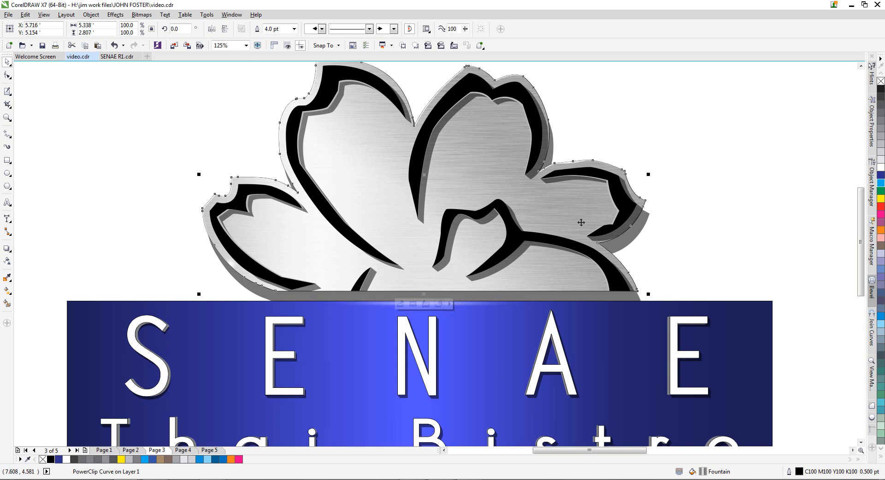
Add a vertical dimension for the blue panel's full height, with its dimension line left of the panel
{"action": "left_click", "coordinate": [707, 194]}
{"action": "scroll", "coordinate": [538, 222], "scroll_direction": "down", "scroll_amount": 3}
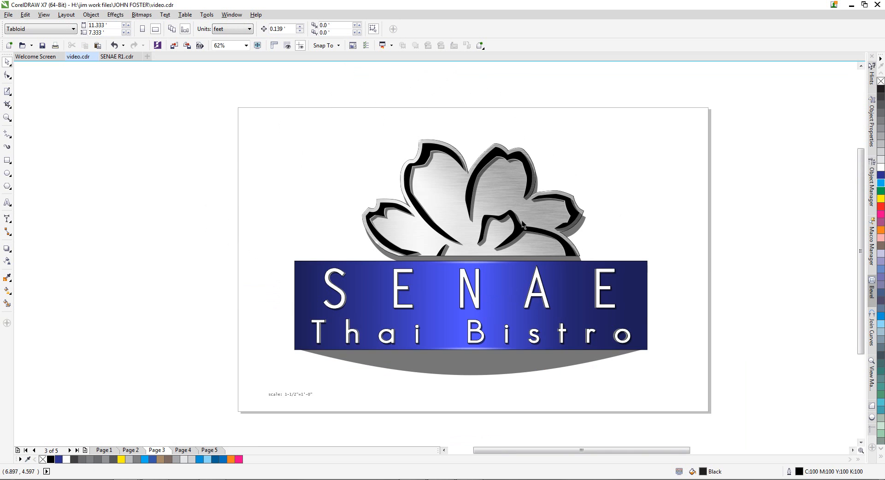
{"action": "scroll", "coordinate": [446, 299], "scroll_direction": "up", "scroll_amount": 5}
{"action": "scroll", "coordinate": [554, 288], "scroll_direction": "down", "scroll_amount": 2}
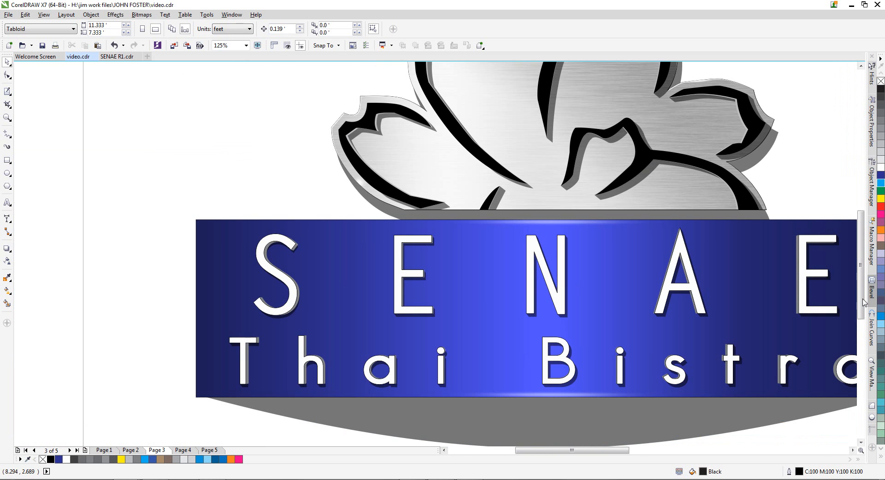
{"action": "left_click_drag", "start_coordinate": [860, 257], "coordinate": [860, 250]}
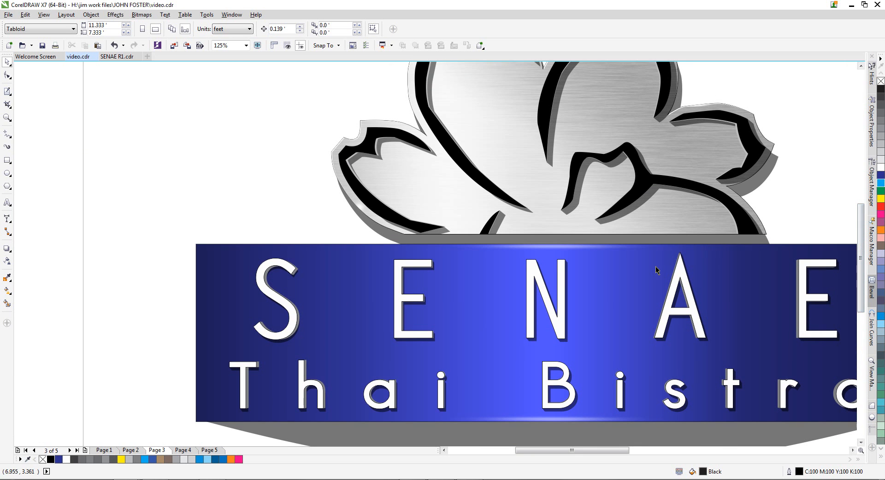
{"action": "left_click", "coordinate": [8, 220]}
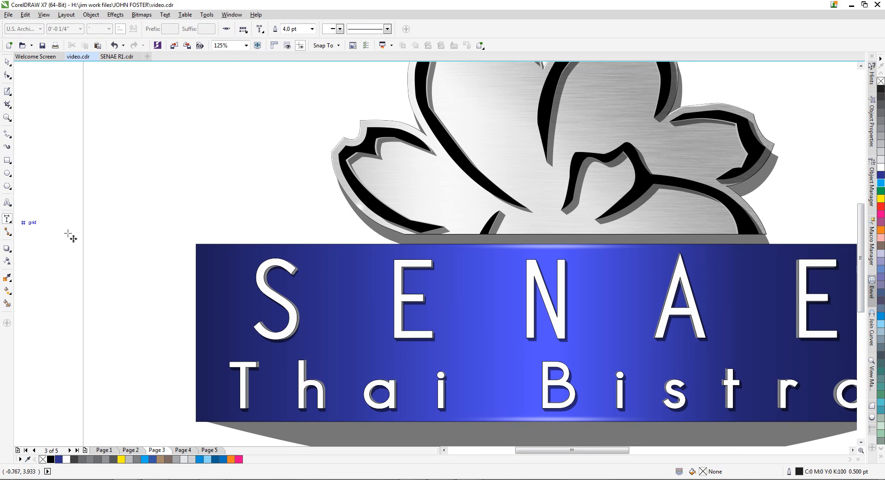
{"action": "scroll", "coordinate": [858, 234], "scroll_direction": "down", "scroll_amount": 3}
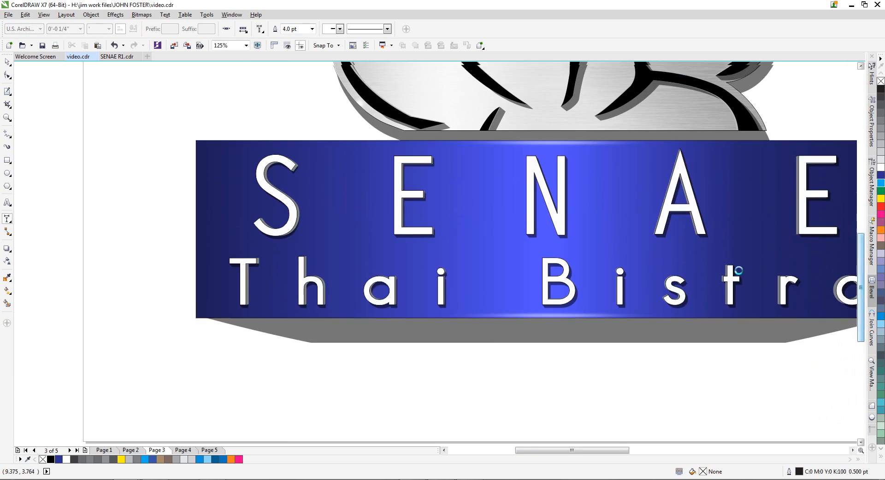
{"action": "left_click", "coordinate": [7, 93]}
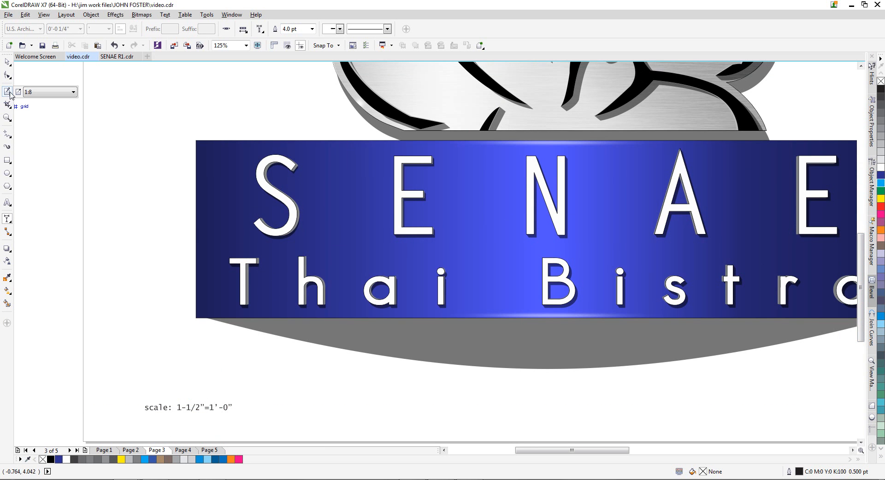
{"action": "left_click", "coordinate": [201, 142]}
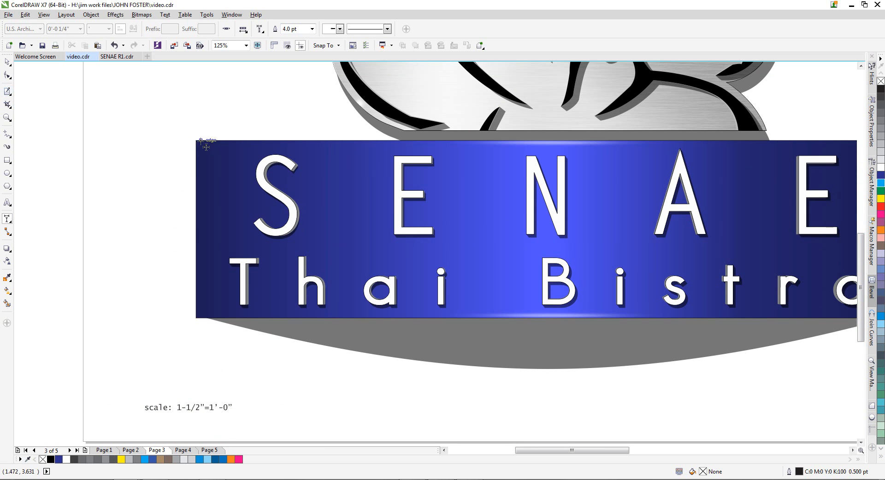
{"action": "left_click", "coordinate": [197, 318]}
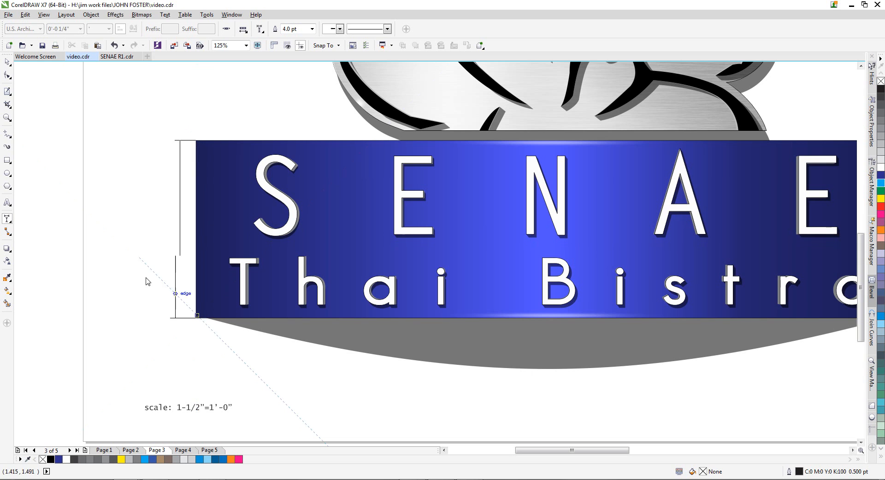
{"action": "left_click", "coordinate": [118, 256]}
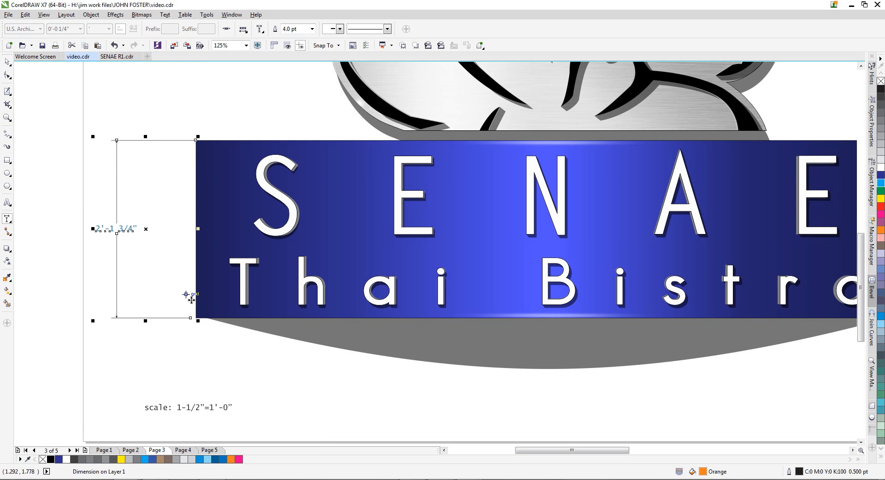
{"action": "key", "text": "Escape"}
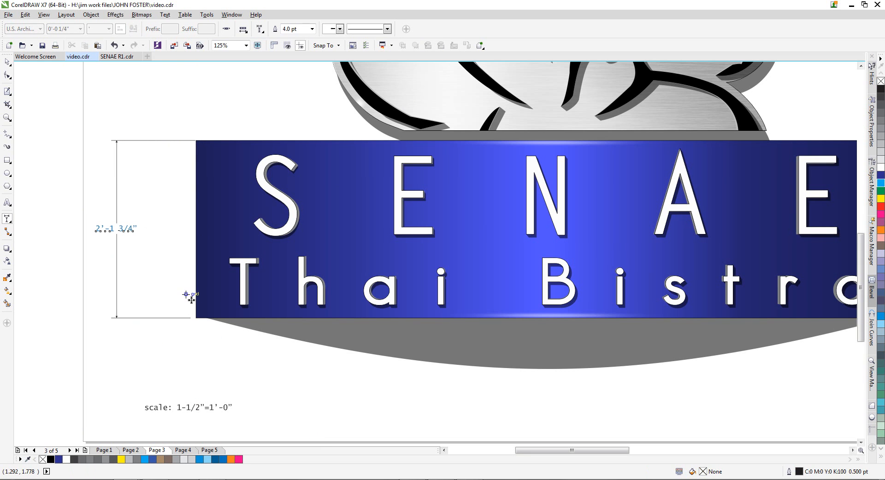
Dimension the height of the letter T in "Thai" beside the panel and break the dimension apart
{"action": "scroll", "coordinate": [216, 264], "scroll_direction": "up", "scroll_amount": 2}
{"action": "left_click", "coordinate": [269, 273]}
{"action": "left_click", "coordinate": [269, 347]}
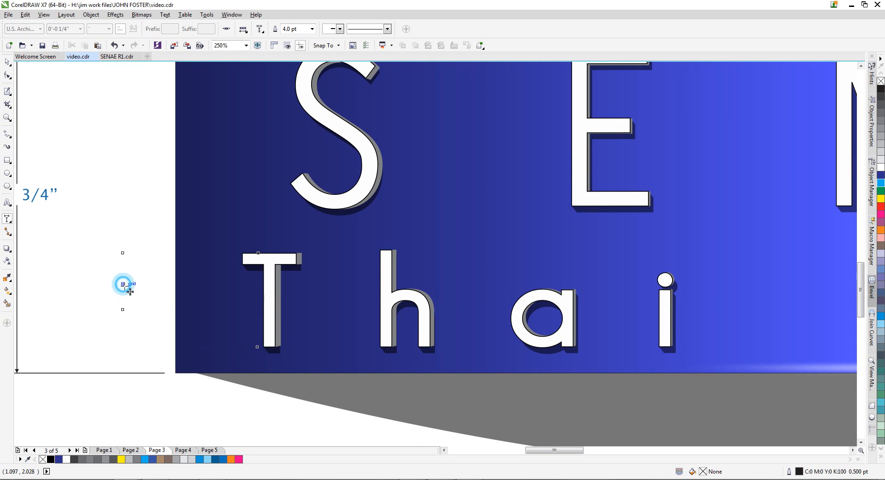
{"action": "left_click", "coordinate": [132, 294]}
{"action": "key", "text": "ctrl+k"}
{"action": "key", "text": "Escape"}
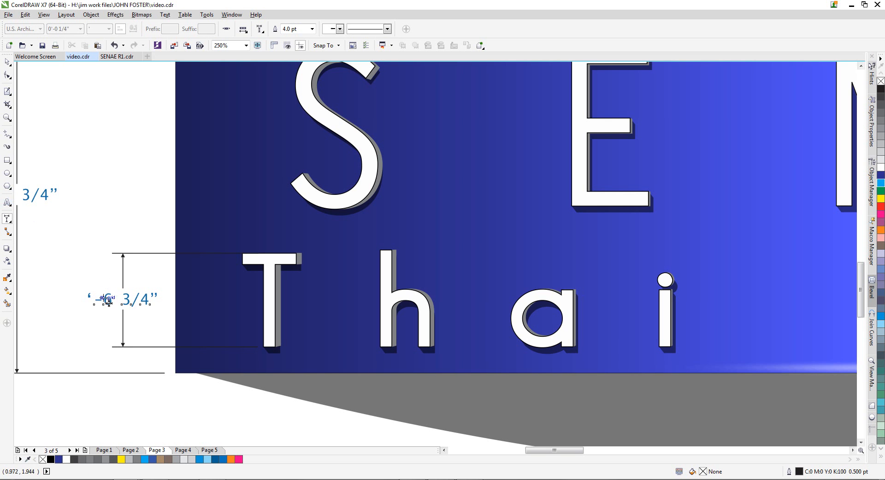
Delete the leading foot mark and hyphen from the T's dimension text, leaving 6 3/4"
{"action": "left_click", "coordinate": [8, 202]}
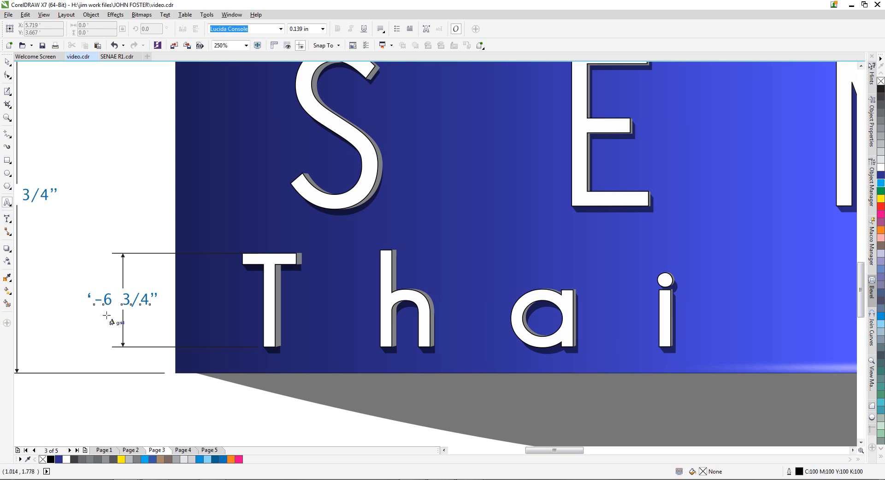
{"action": "left_click_drag", "start_coordinate": [102, 300], "coordinate": [78, 309]}
{"action": "key", "text": "BackSpace"}
{"action": "left_click", "coordinate": [6, 62]}
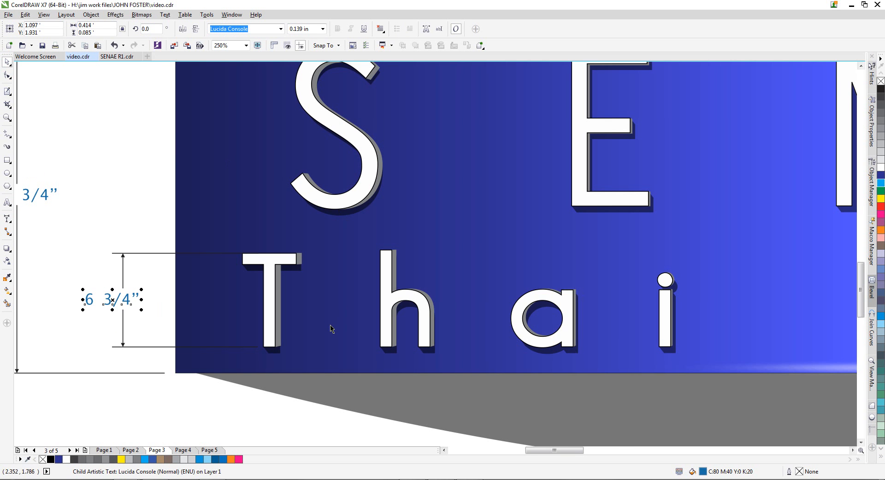
Dimension the height of the letter S in "SENAE" beside the panel's left edge and break the dimension apart
{"action": "scroll", "coordinate": [330, 326], "scroll_direction": "down", "scroll_amount": 1}
{"action": "scroll", "coordinate": [315, 212], "scroll_direction": "up", "scroll_amount": 1}
{"action": "scroll", "coordinate": [315, 213], "scroll_direction": "up", "scroll_amount": 2}
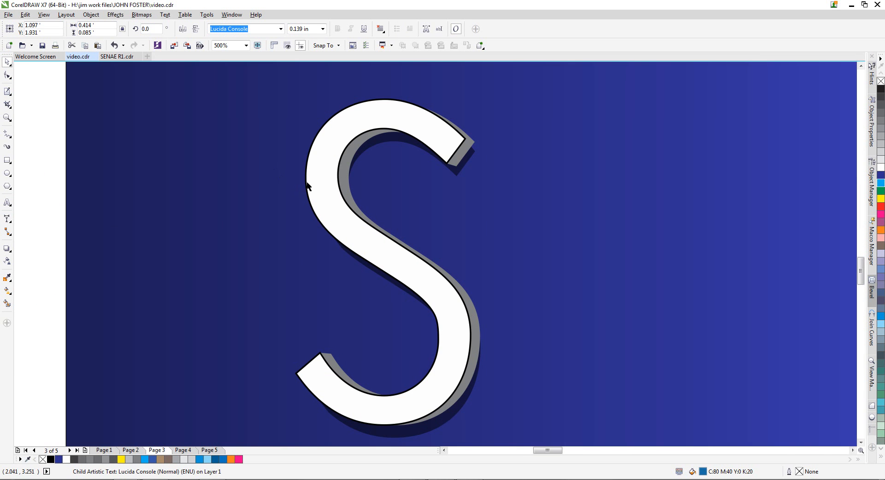
{"action": "left_click", "coordinate": [8, 218]}
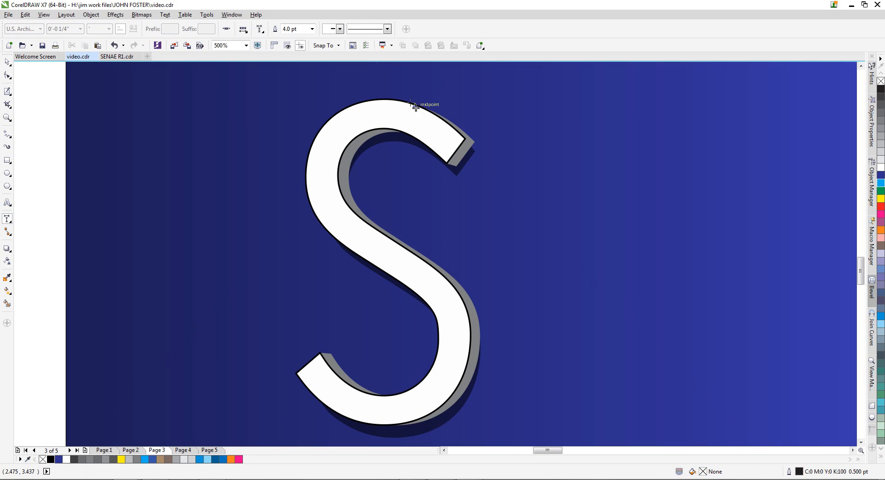
{"action": "left_click_drag", "start_coordinate": [388, 103], "coordinate": [387, 424]}
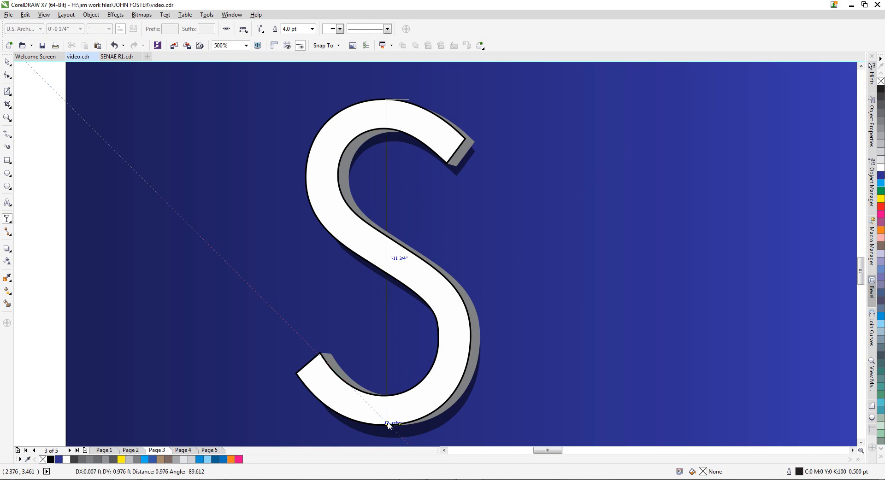
{"action": "left_click", "coordinate": [25, 252]}
{"action": "scroll", "coordinate": [203, 226], "scroll_direction": "down", "scroll_amount": 1}
{"action": "scroll", "coordinate": [204, 225], "scroll_direction": "down", "scroll_amount": 2}
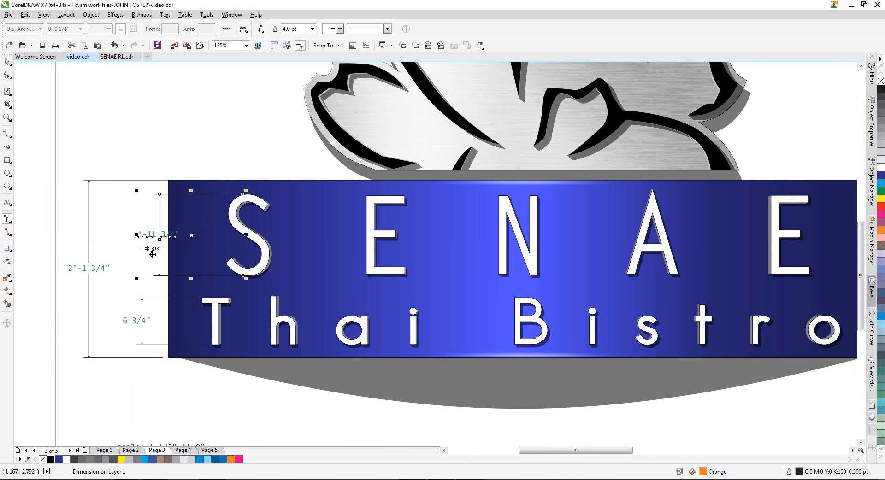
{"action": "key", "text": "ctrl+k"}
{"action": "key", "text": "Escape"}
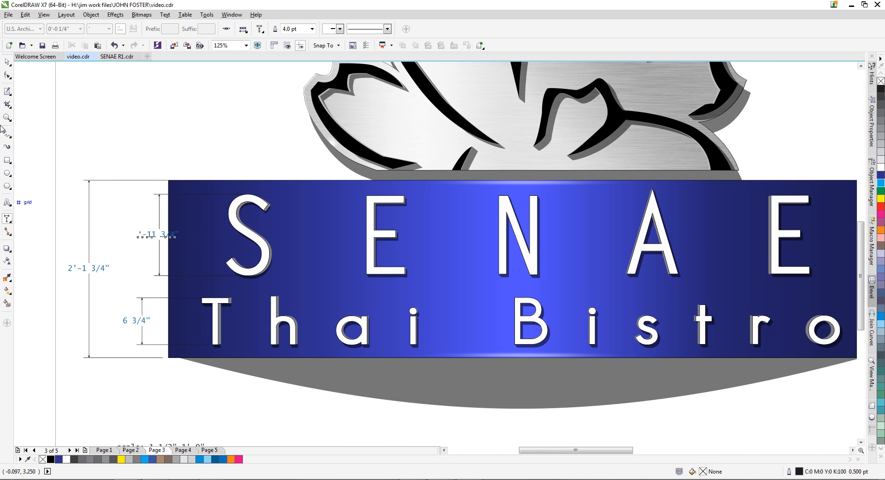
Delete the leading foot mark and hyphen from the S's dimension text, leaving 11 3/4"
{"action": "left_click", "coordinate": [7, 203]}
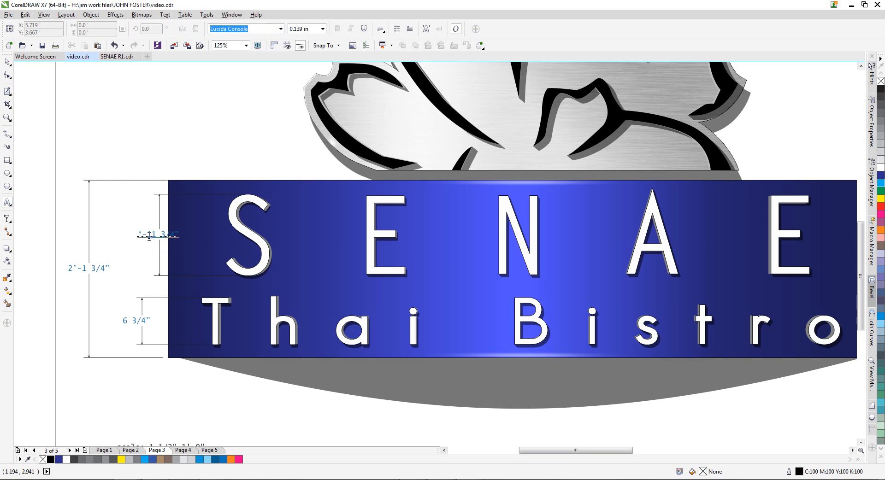
{"action": "scroll", "coordinate": [149, 236], "scroll_direction": "up", "scroll_amount": 2}
{"action": "left_click_drag", "start_coordinate": [141, 225], "coordinate": [87, 213]}
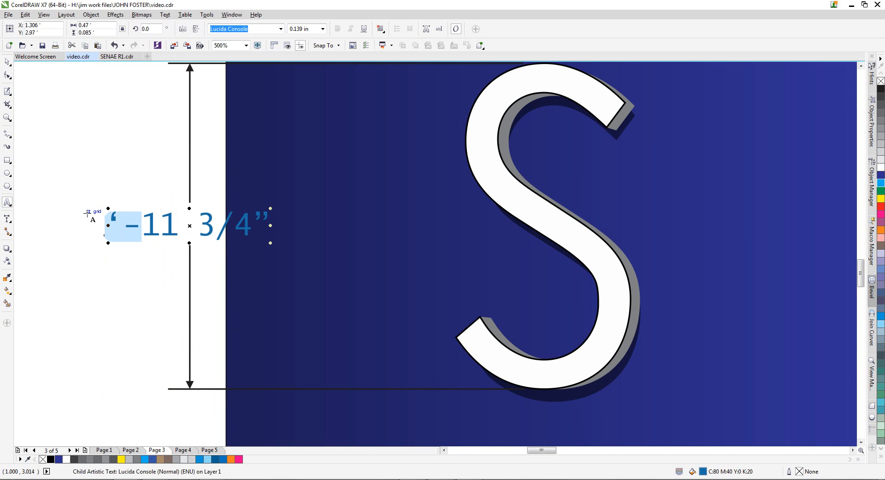
{"action": "key", "text": "BackSpace"}
{"action": "left_click", "coordinate": [8, 61]}
{"action": "scroll", "coordinate": [126, 157], "scroll_direction": "down", "scroll_amount": 2}
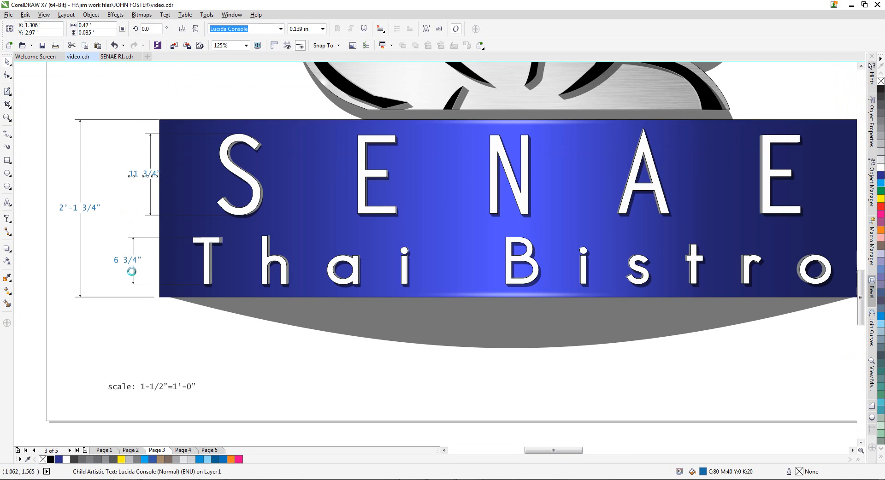
Move the S height dimension left, clear of the blue panel, lining its dimension line up with the T's dimension
{"action": "scroll", "coordinate": [132, 279], "scroll_direction": "up", "scroll_amount": 2}
{"action": "scroll", "coordinate": [181, 253], "scroll_direction": "down", "scroll_amount": 1}
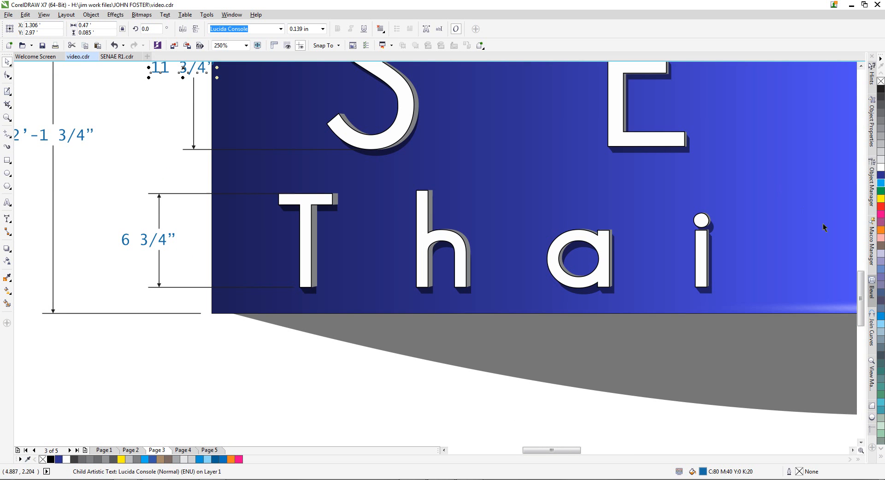
{"action": "left_click_drag", "start_coordinate": [860, 292], "coordinate": [859, 272]}
{"action": "left_click", "coordinate": [197, 278]}
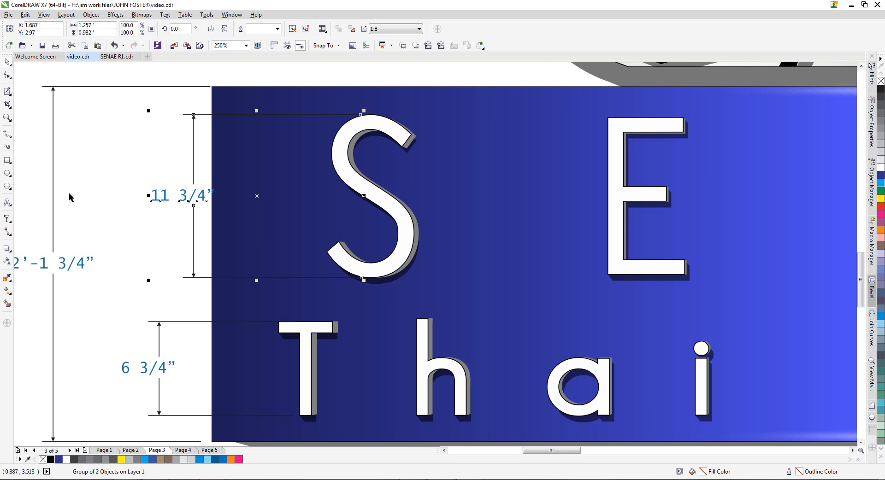
{"action": "left_click", "coordinate": [6, 324]}
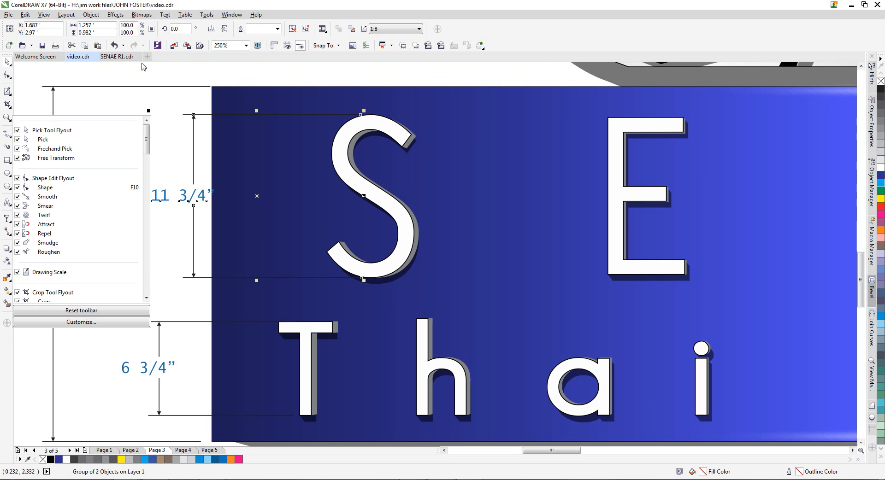
{"action": "left_click", "coordinate": [180, 57]}
{"action": "mouse_move", "coordinate": [184, 55]}
{"action": "left_mouse_down"}
{"action": "mouse_move", "coordinate": [189, 72]}
{"action": "mouse_move", "coordinate": [201, 63]}
{"action": "left_mouse_up"}
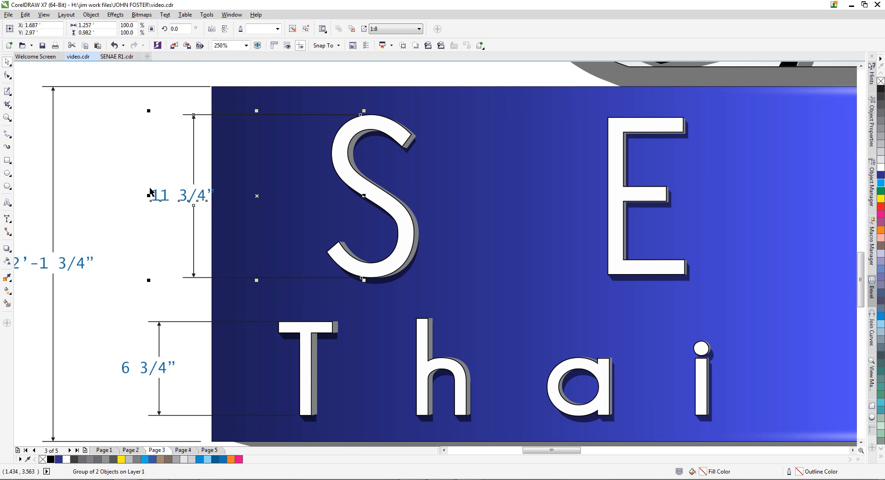
{"action": "left_click_drag", "start_coordinate": [193, 221], "coordinate": [159, 203]}
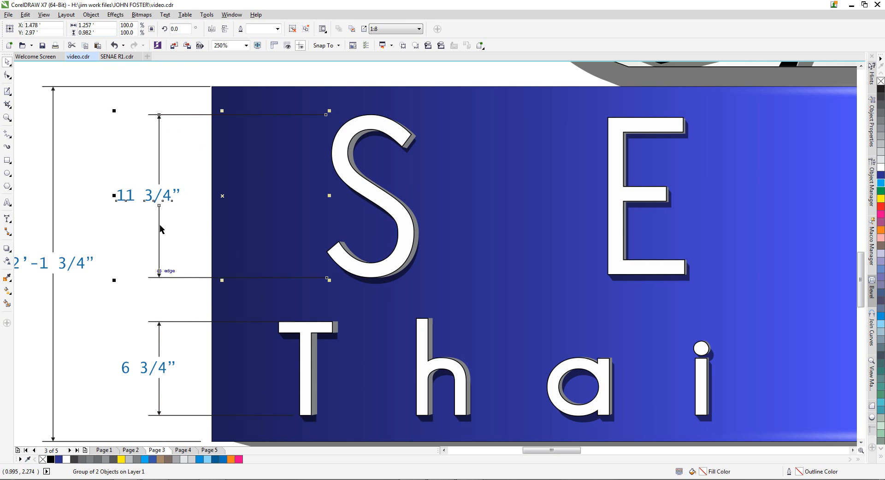
Show the rulers around the drawing area
{"action": "scroll", "coordinate": [230, 263], "scroll_direction": "down", "scroll_amount": 2}
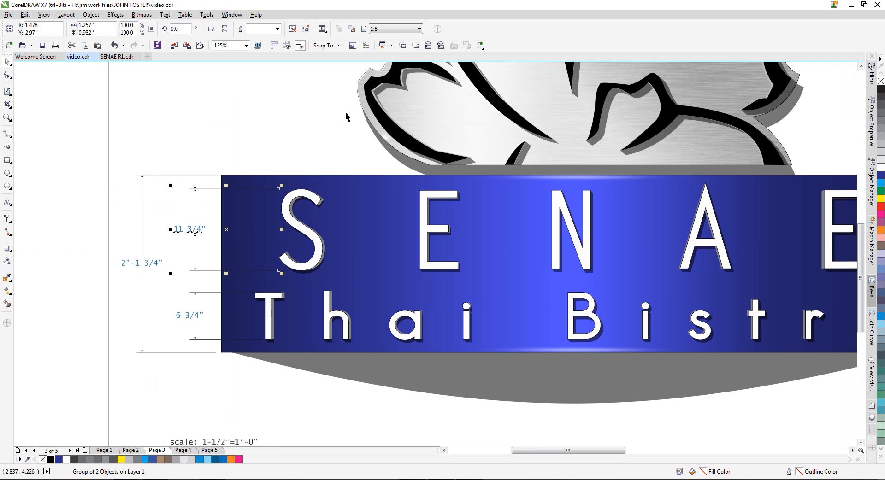
{"action": "left_click", "coordinate": [274, 45]}
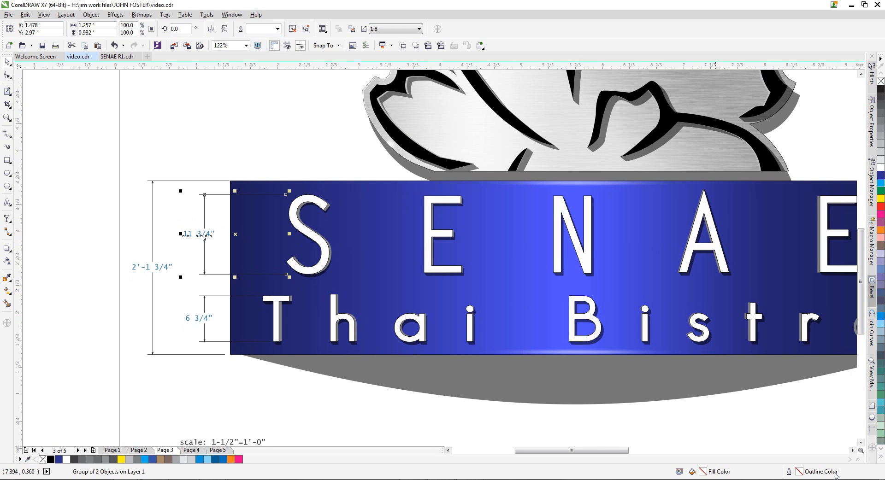
{"action": "left_click", "coordinate": [852, 450]}
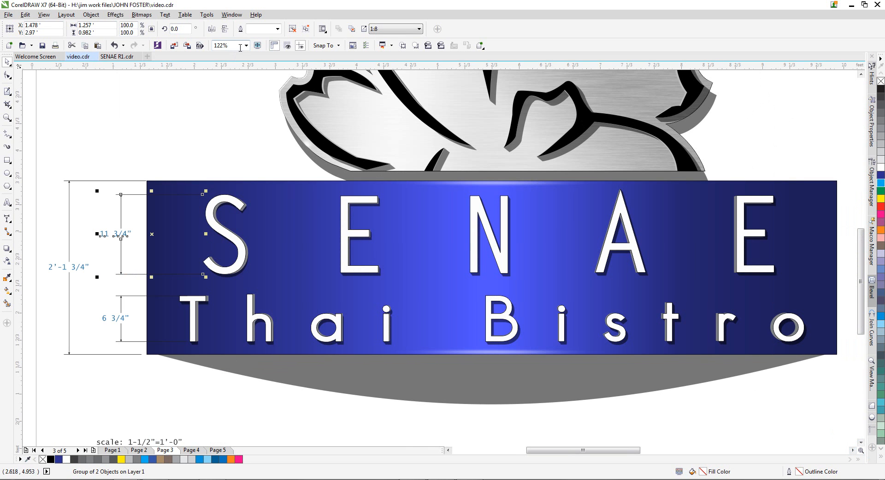
{"action": "left_click", "coordinate": [274, 46]}
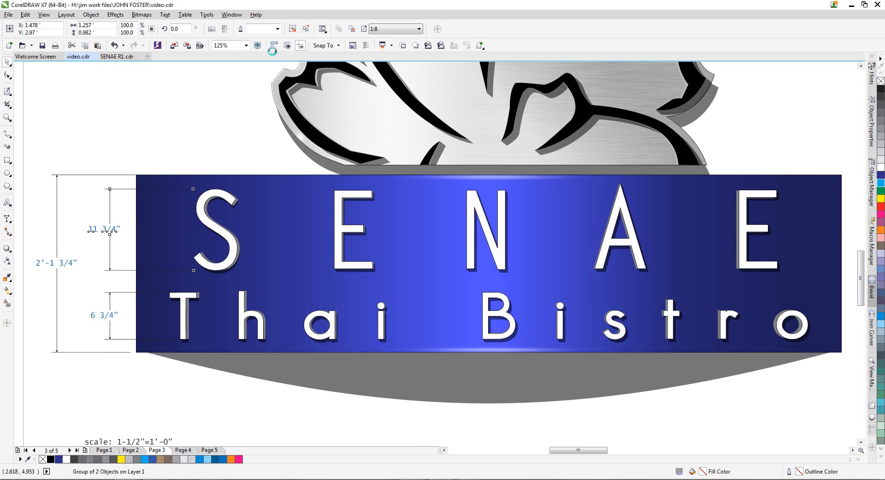
{"action": "scroll", "coordinate": [272, 52], "scroll_direction": "up", "scroll_amount": 2}
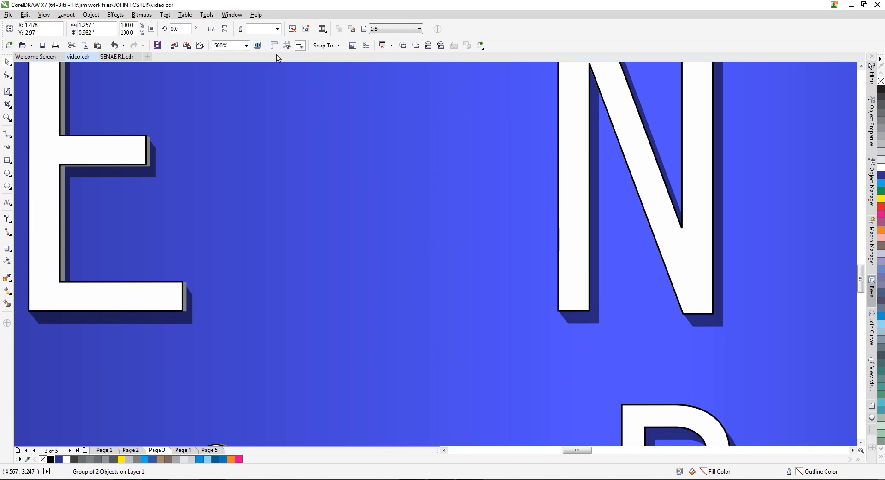
{"action": "left_click", "coordinate": [274, 46]}
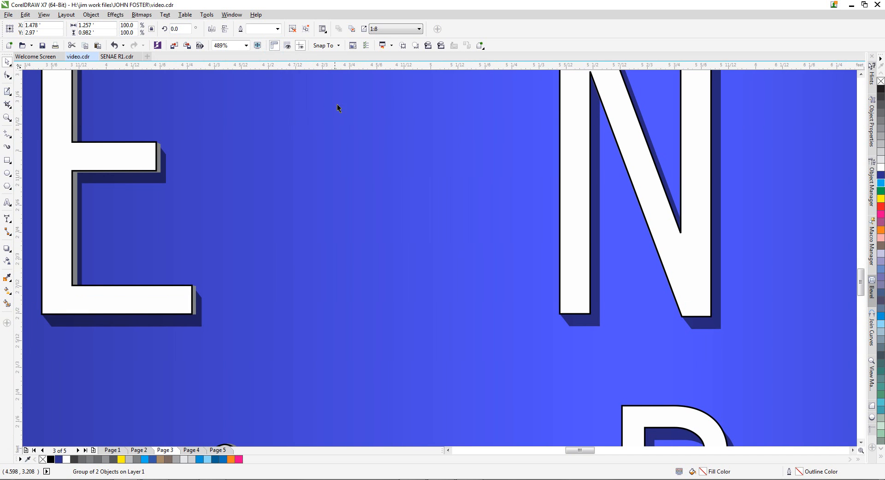
{"action": "scroll", "coordinate": [347, 132], "scroll_direction": "down", "scroll_amount": 2}
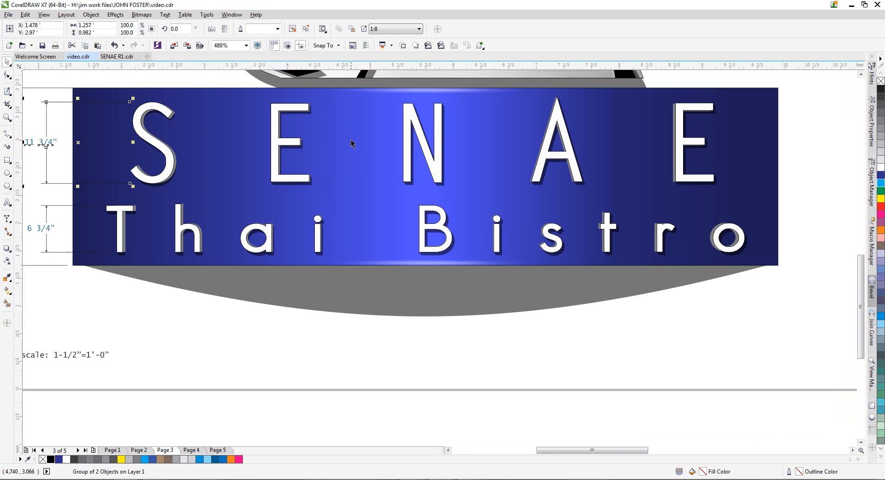
{"action": "left_click_drag", "start_coordinate": [861, 277], "coordinate": [861, 233]}
{"action": "scroll", "coordinate": [572, 236], "scroll_direction": "down", "scroll_amount": 1}
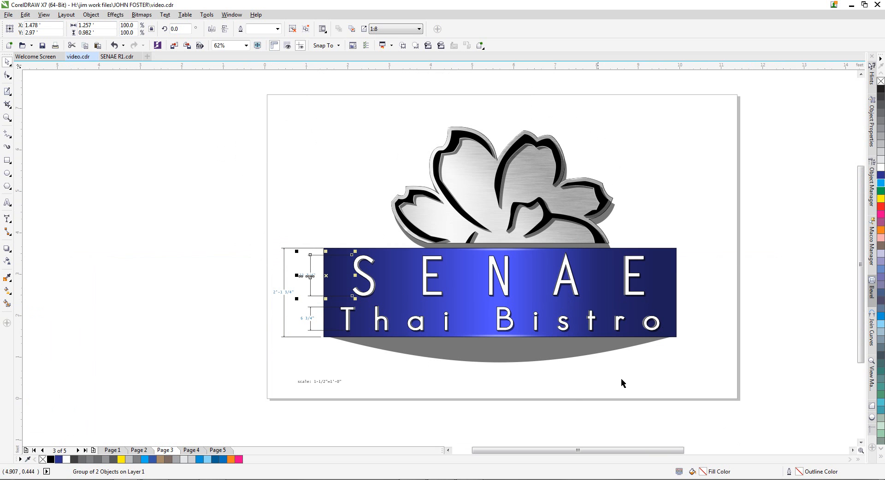
Dimension the blue panel's full width below the sign and move the dimension up to just under the gray arc
{"action": "left_click", "coordinate": [7, 118]}
{"action": "left_click_drag", "start_coordinate": [306, 134], "coordinate": [652, 362]}
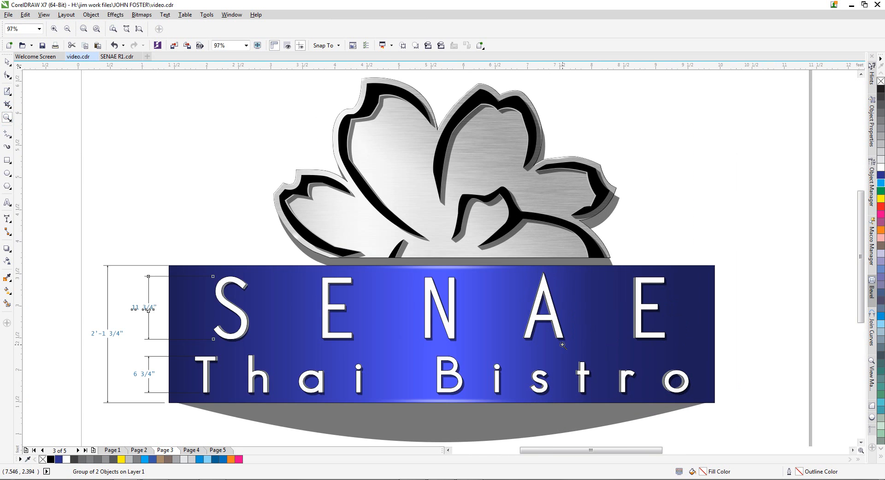
{"action": "left_click", "coordinate": [7, 220]}
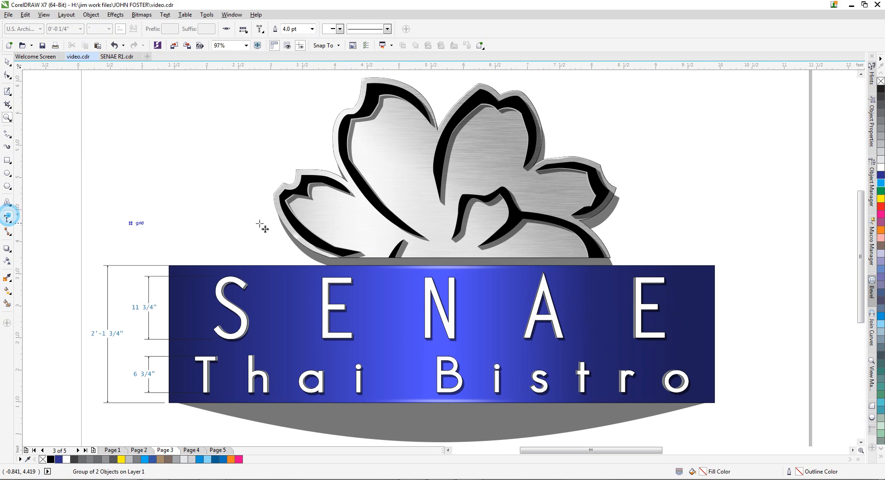
{"action": "left_click_drag", "start_coordinate": [859, 276], "coordinate": [858, 290]}
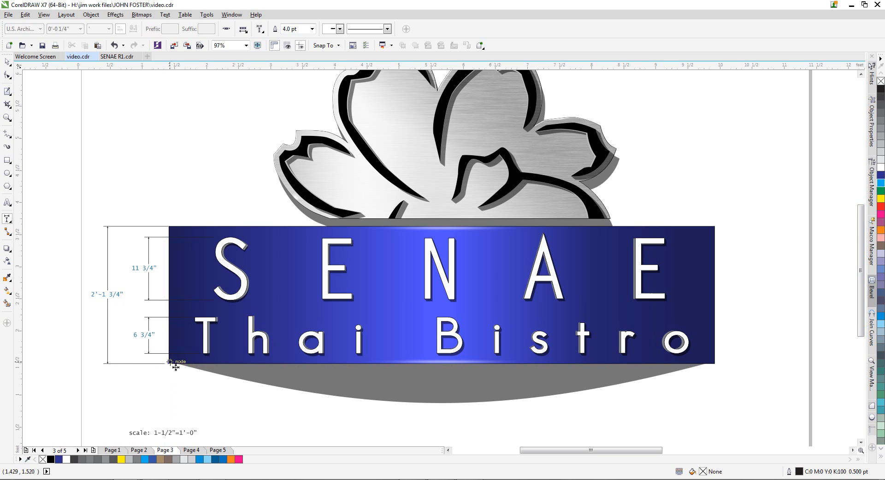
{"action": "left_click_drag", "start_coordinate": [169, 364], "coordinate": [715, 364]}
{"action": "left_click", "coordinate": [417, 428]}
{"action": "key", "text": "Escape"}
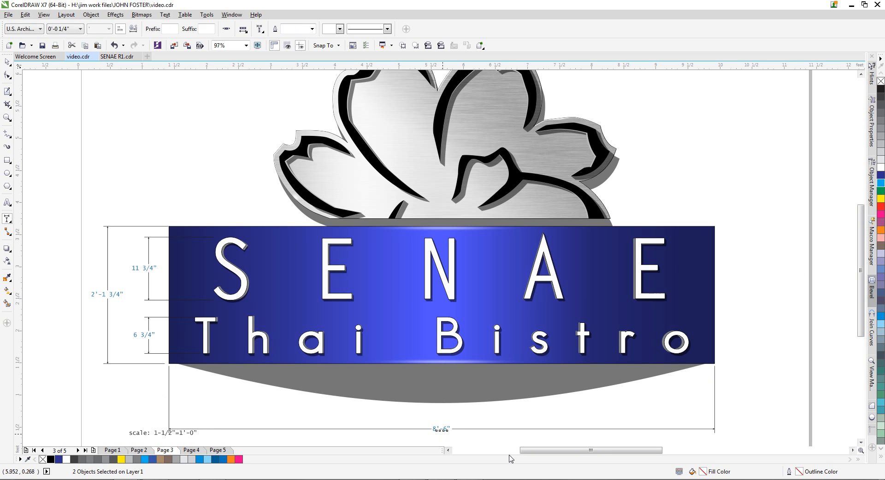
{"action": "left_click", "coordinate": [7, 61]}
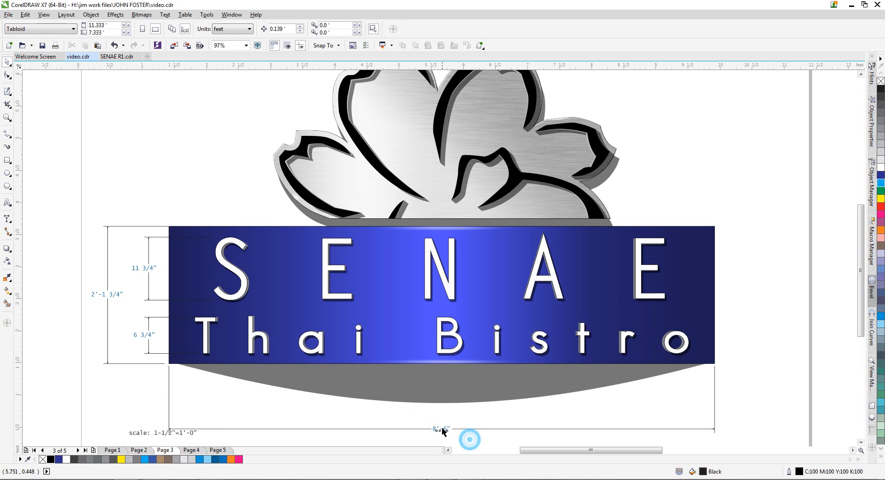
{"action": "left_click_drag", "start_coordinate": [442, 430], "coordinate": [445, 413]}
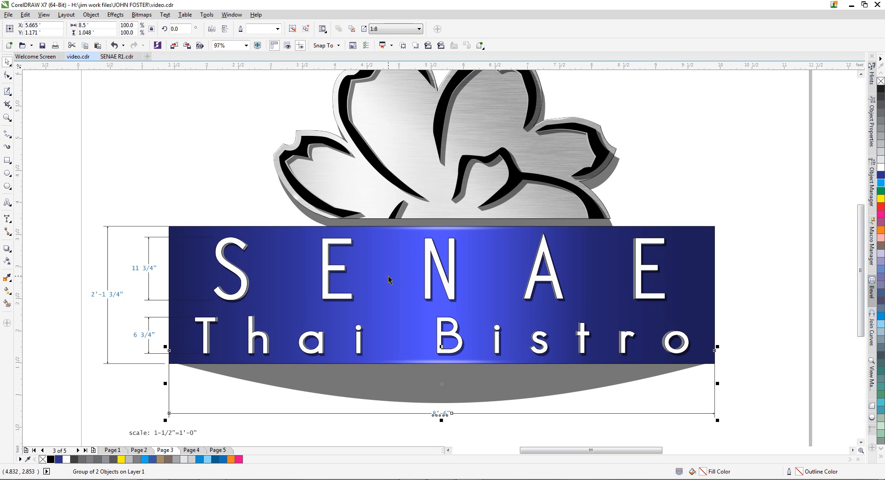
Dimension the width of the "Thai Bistro" lettering from the T to the final o, above the panel width dimension, and group its parts
{"action": "left_click", "coordinate": [7, 219]}
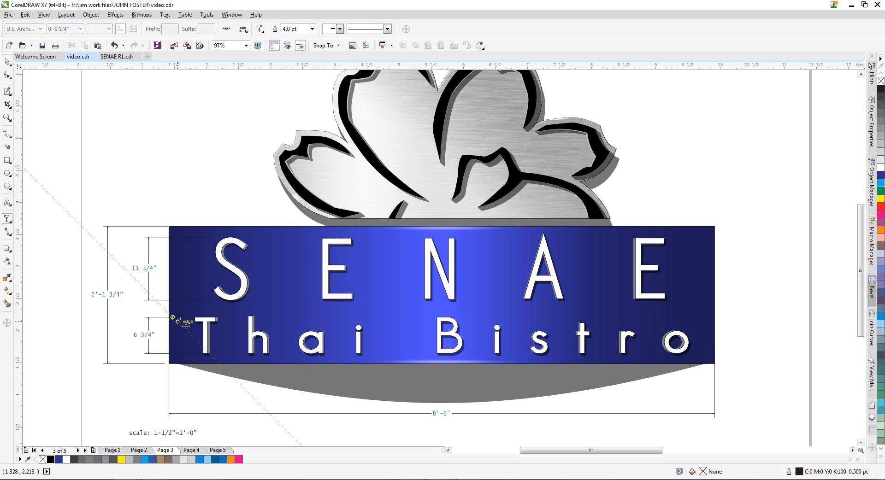
{"action": "left_click_drag", "start_coordinate": [195, 319], "coordinate": [689, 341]}
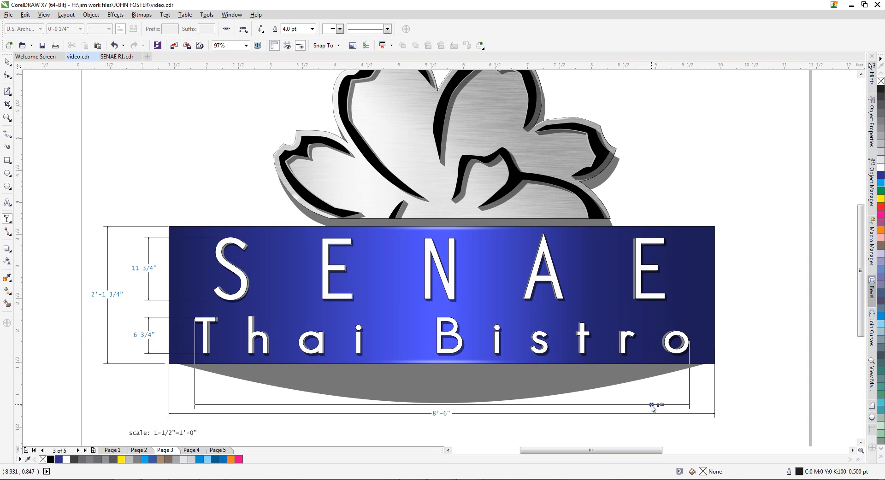
{"action": "left_click", "coordinate": [650, 403]}
{"action": "left_click", "coordinate": [7, 60]}
{"action": "left_click", "coordinate": [258, 317], "text": "shift"}
{"action": "key", "text": "ctrl+g"}
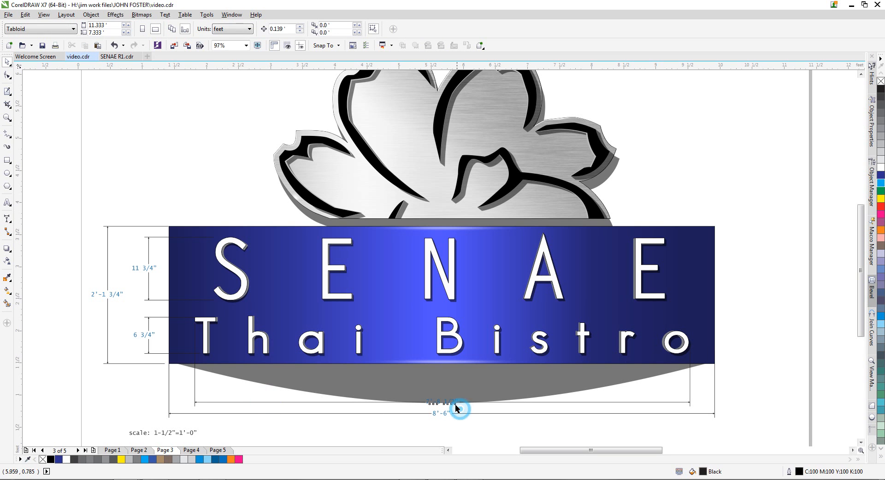
Color the lettering width dimension's text white and move that dimension up slightly onto the gray arc
{"action": "left_click", "coordinate": [440, 403], "text": "ctrl"}
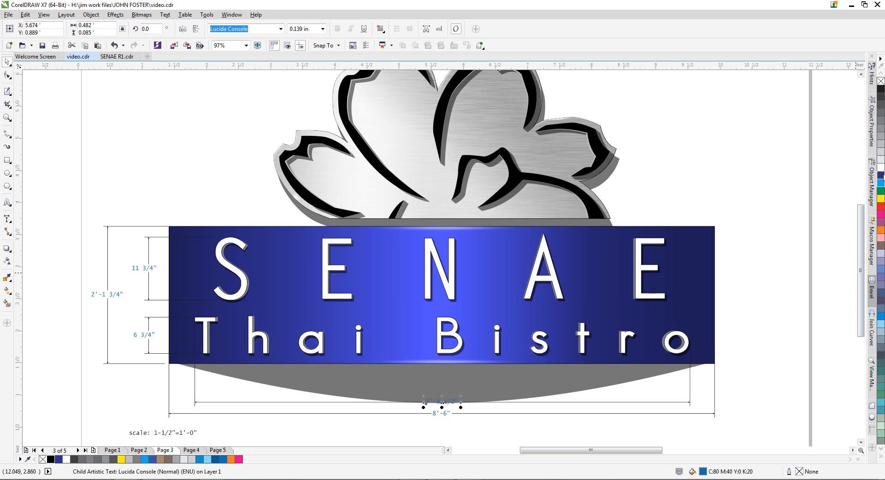
{"action": "left_click", "coordinate": [541, 402]}
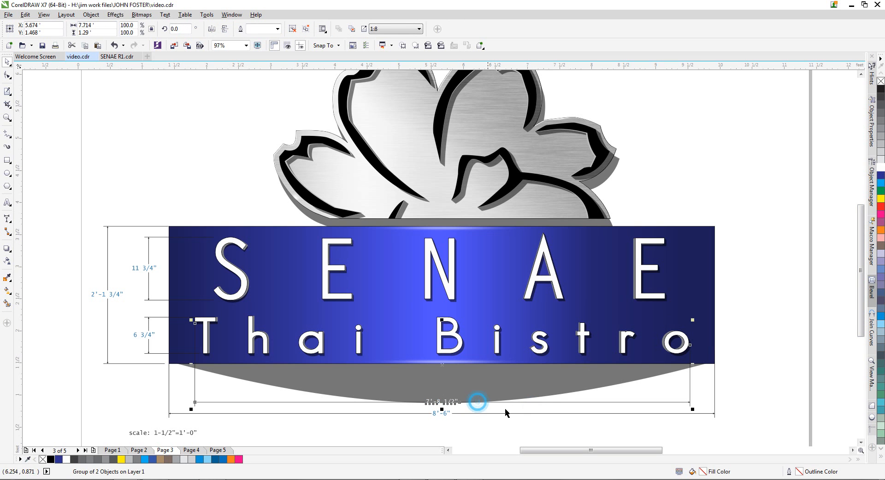
{"action": "left_click_drag", "start_coordinate": [540, 401], "coordinate": [540, 394]}
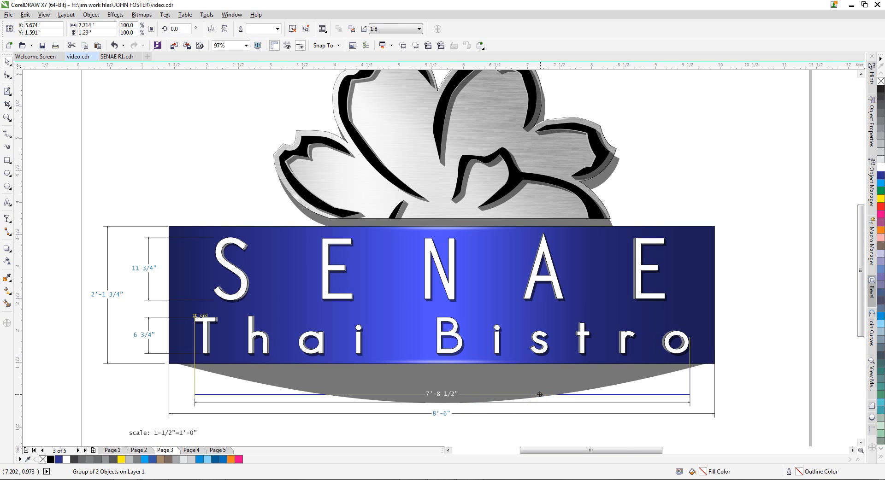
{"action": "left_click", "coordinate": [781, 310]}
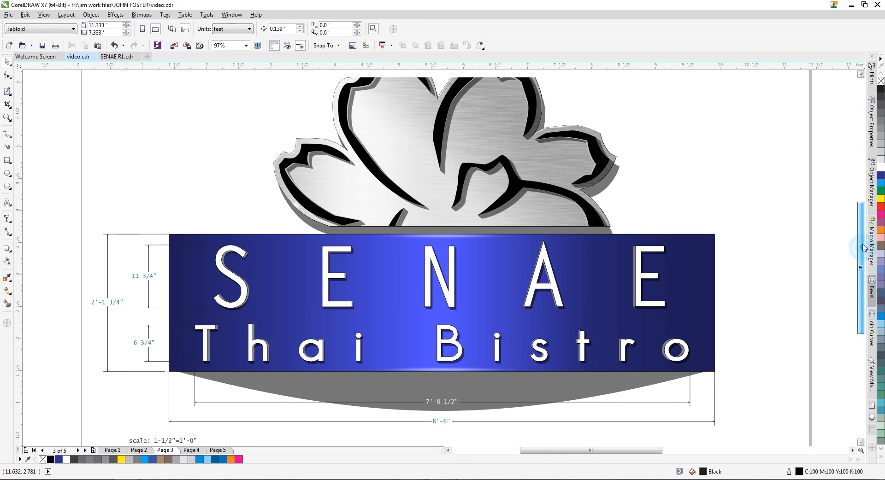
Dimension the metal flower's height from its top petal to its flat base, placing the dimension to the flower's left
{"action": "scroll", "coordinate": [863, 244], "scroll_direction": "up", "scroll_amount": 3}
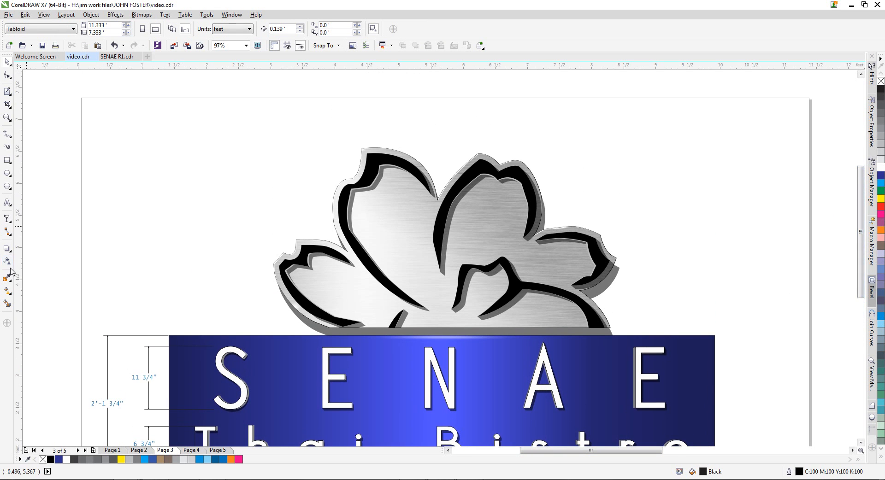
{"action": "left_click", "coordinate": [7, 220]}
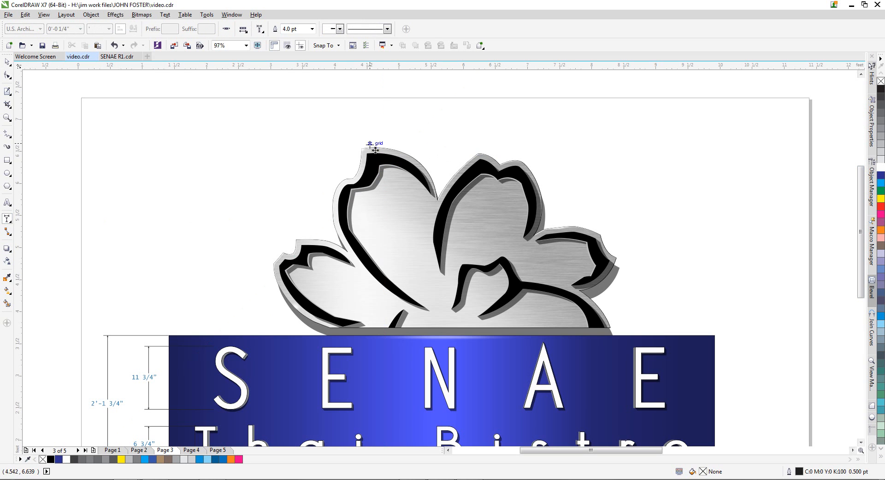
{"action": "left_click", "coordinate": [7, 62]}
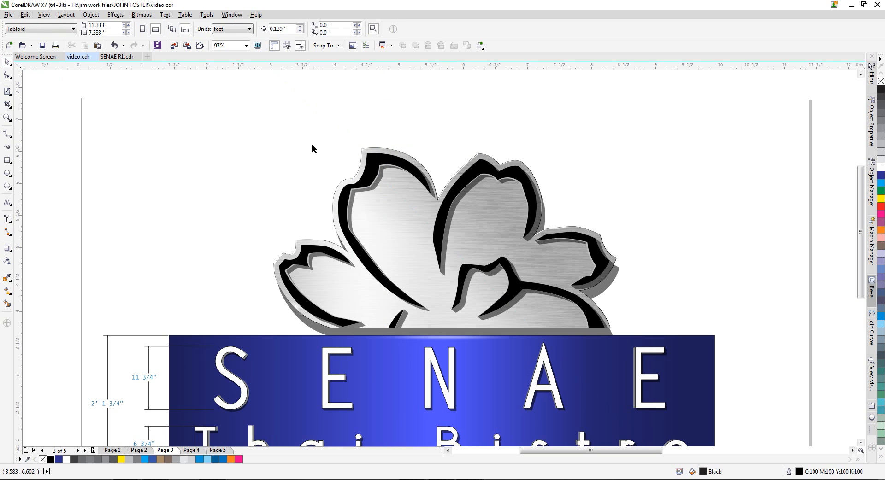
{"action": "left_click", "coordinate": [363, 148]}
{"action": "key", "text": "Delete"}
{"action": "left_click", "coordinate": [7, 220]}
{"action": "left_click_drag", "start_coordinate": [369, 148], "coordinate": [390, 326]}
{"action": "left_click", "coordinate": [351, 299]}
{"action": "left_click_drag", "start_coordinate": [367, 327], "coordinate": [367, 148]}
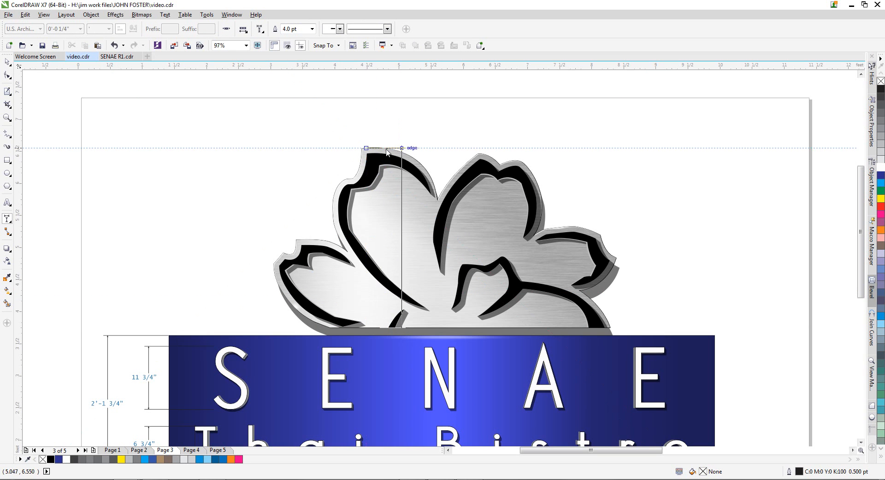
{"action": "left_click", "coordinate": [251, 328]}
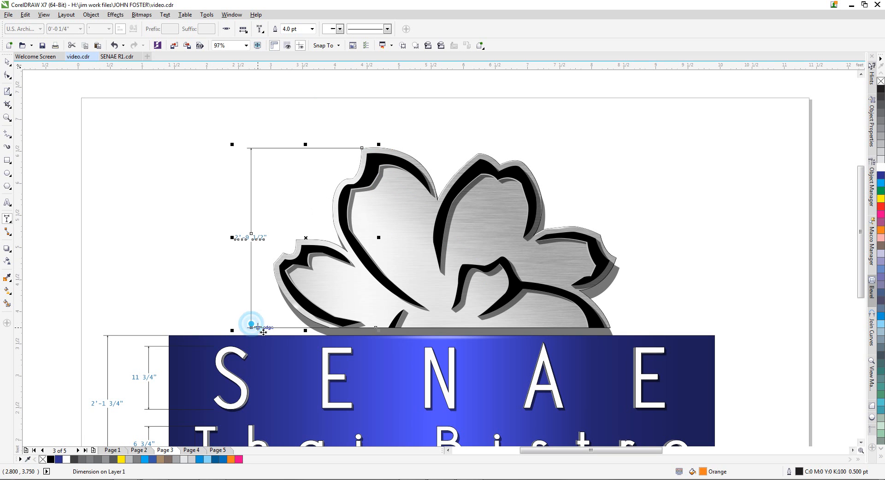
{"action": "key", "text": "Escape"}
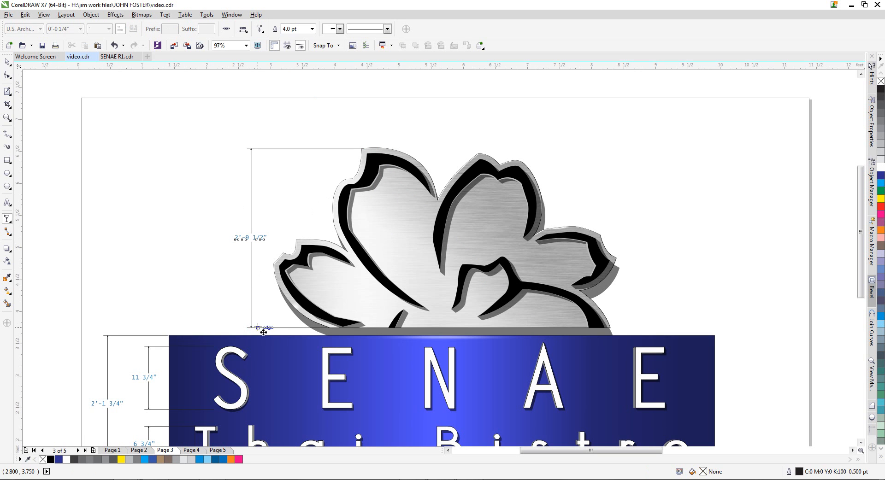
Left-align the flower height dimension with the blue panel's height dimension
{"action": "left_click", "coordinate": [7, 61]}
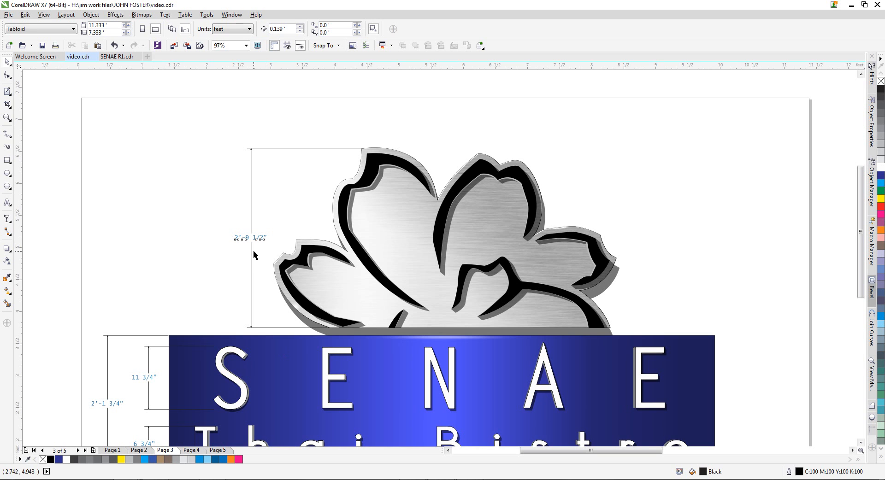
{"action": "left_click", "coordinate": [242, 240]}
{"action": "left_click", "coordinate": [115, 410], "text": "shift"}
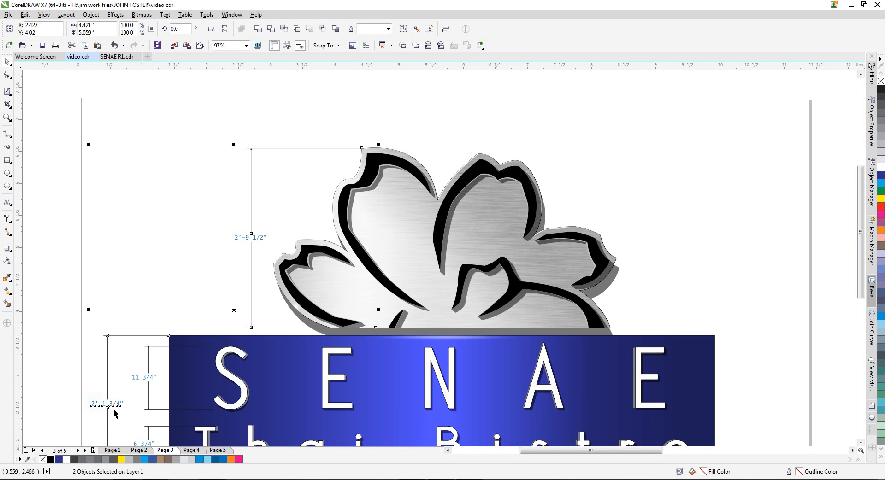
{"action": "key", "text": "l"}
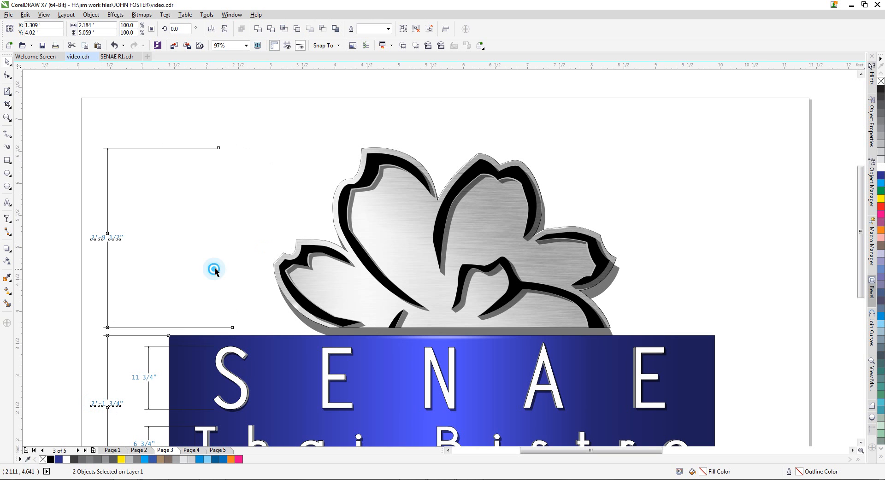
{"action": "left_click", "coordinate": [214, 275]}
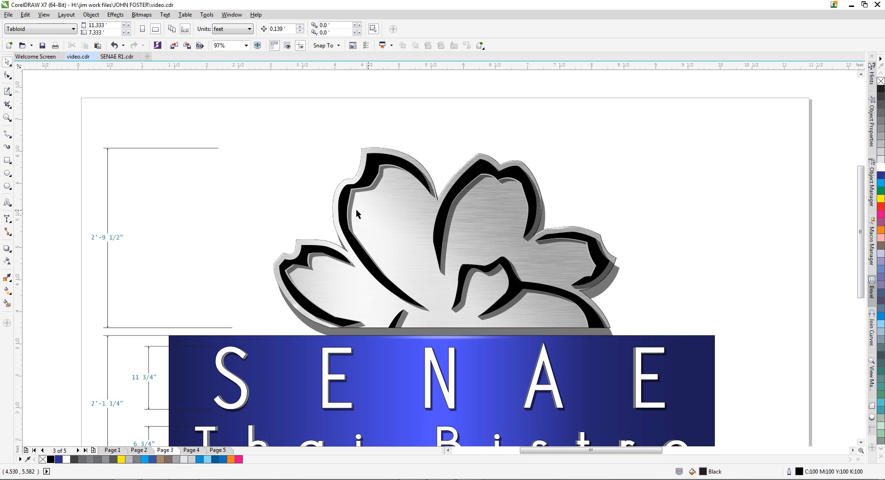
Draw a short horizontal straight line with the Bezier tool in the empty area left of the flower
{"action": "left_click", "coordinate": [7, 135]}
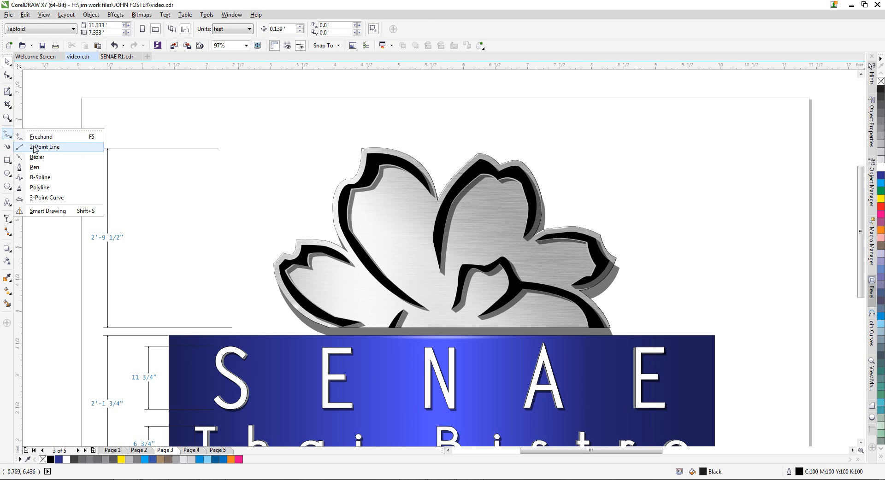
{"action": "left_click", "coordinate": [37, 147]}
{"action": "left_click", "coordinate": [7, 135]}
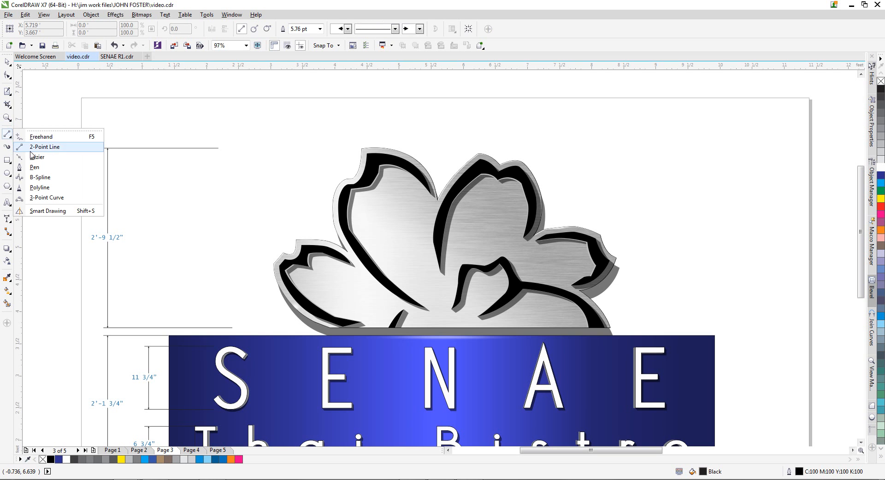
{"action": "left_click", "coordinate": [37, 155]}
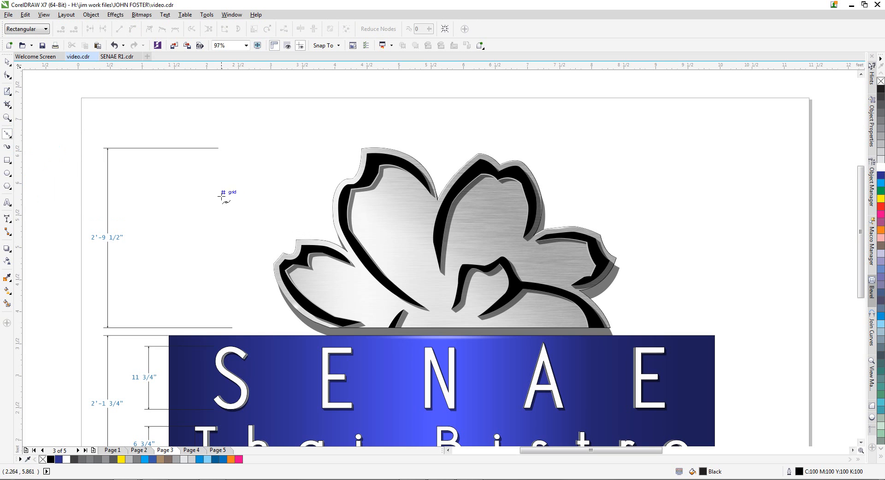
{"action": "left_click", "coordinate": [185, 190]}
{"action": "left_click", "coordinate": [279, 190]}
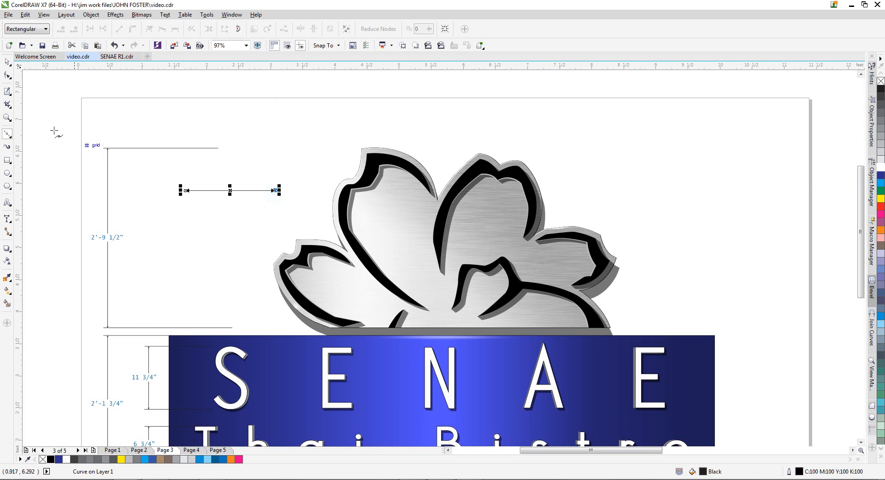
Remove the arrowhead from the short line's right end and give the line a dotted style
{"action": "left_click", "coordinate": [6, 62]}
{"action": "left_click", "coordinate": [393, 29]}
{"action": "left_click", "coordinate": [381, 33]}
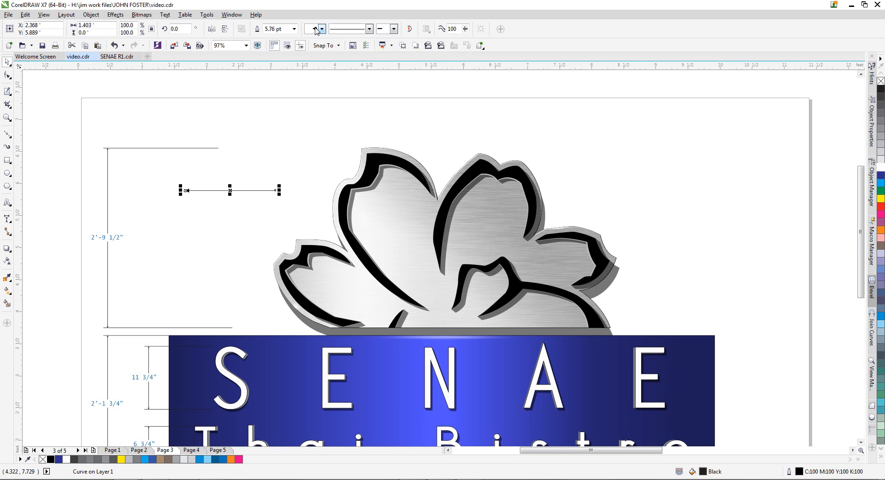
{"action": "left_click", "coordinate": [369, 29]}
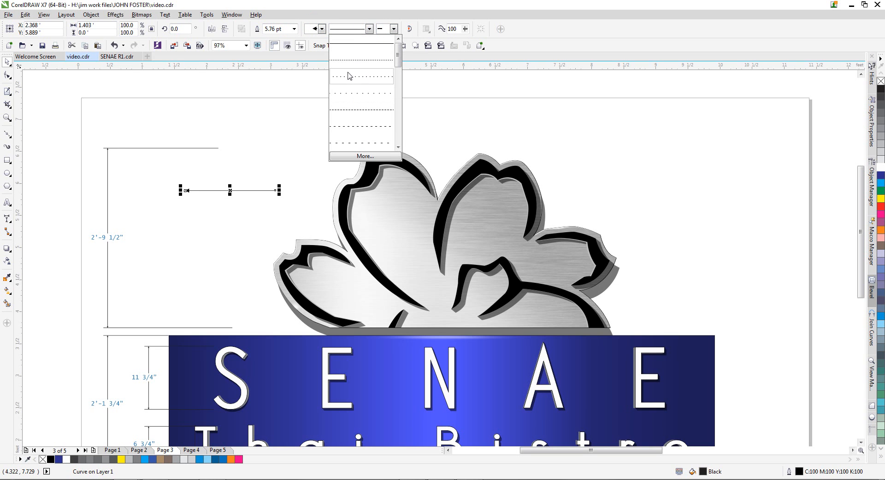
{"action": "left_click", "coordinate": [363, 77]}
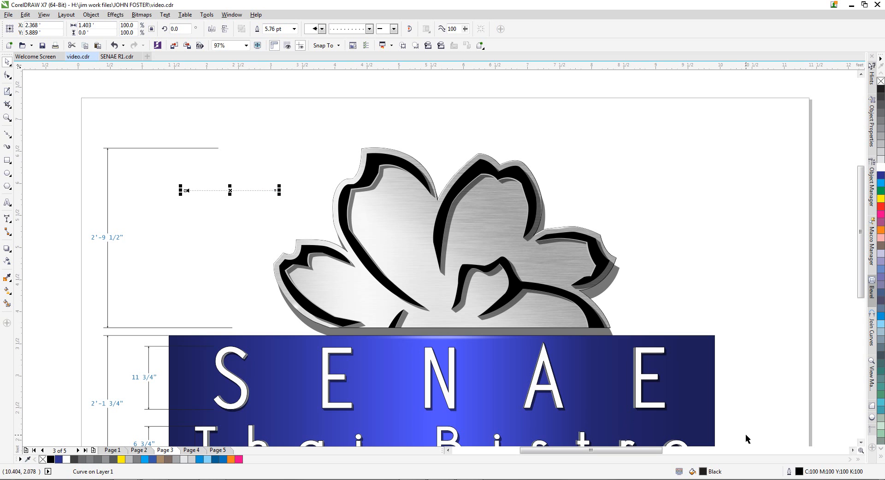
Set the dotted line's outline width to 8 points and let the outline scale with the object
{"action": "double_click", "coordinate": [809, 472]}
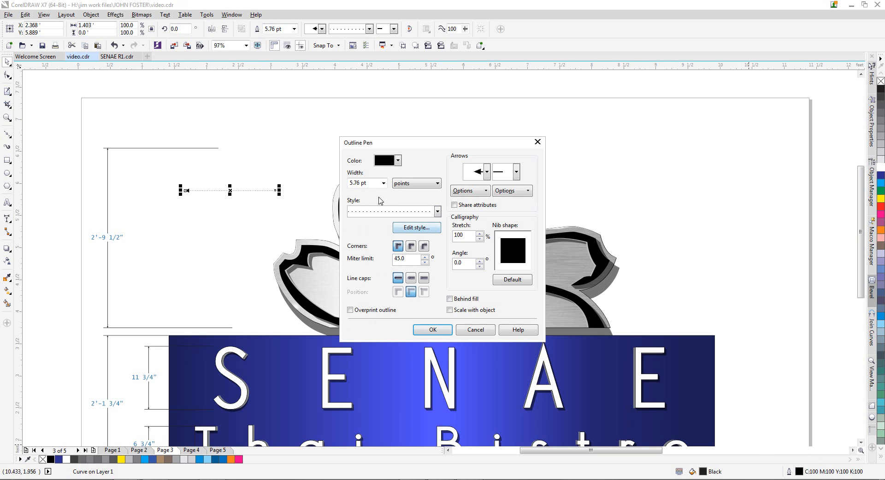
{"action": "left_click", "coordinate": [383, 183]}
{"action": "left_click", "coordinate": [355, 218]}
{"action": "left_click", "coordinate": [450, 310]}
{"action": "left_click", "coordinate": [433, 328]}
{"action": "scroll", "coordinate": [220, 198], "scroll_direction": "up", "scroll_amount": 4}
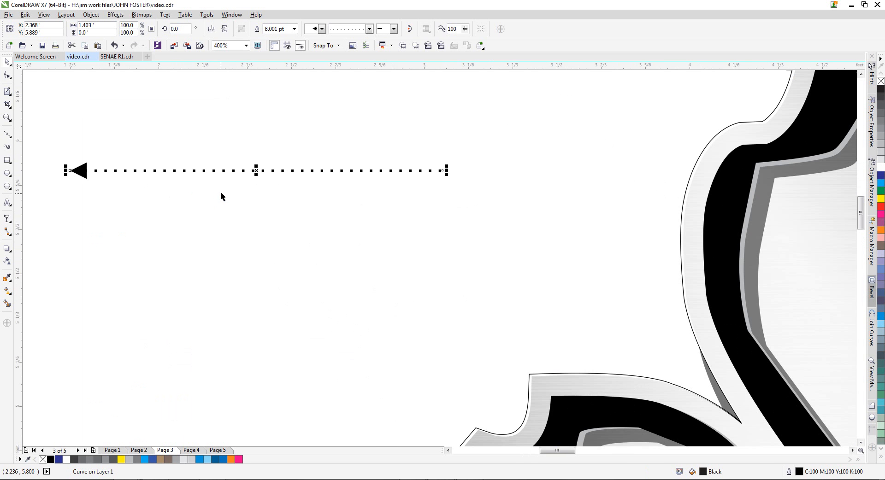
Remove the arrowhead from the dotted line's left end
{"action": "left_click", "coordinate": [321, 29]}
{"action": "left_click", "coordinate": [318, 62]}
{"action": "scroll", "coordinate": [295, 186], "scroll_direction": "down", "scroll_amount": 2}
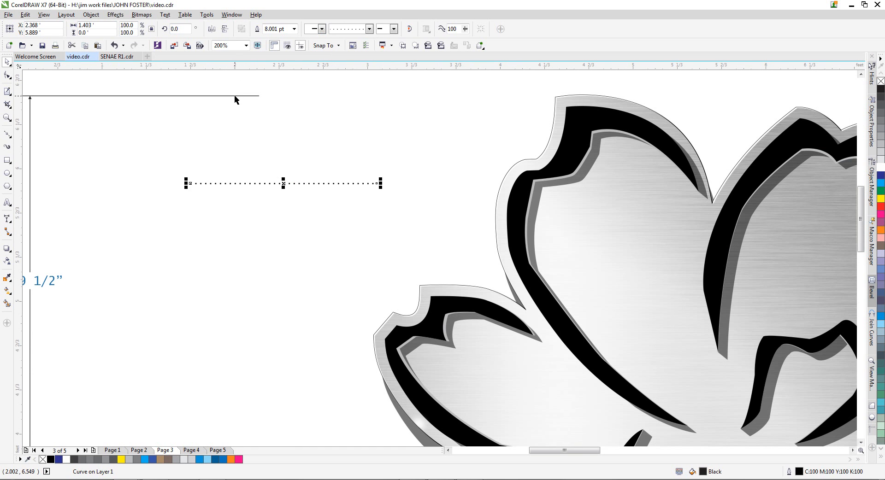
Top-align the dotted line with the flower's height dimension and stretch it to about 2.35 feet, reaching the top petal
{"action": "left_click", "coordinate": [234, 95], "text": "shift"}
{"action": "key", "text": "t"}
{"action": "left_click", "coordinate": [313, 189]}
{"action": "left_click_drag", "start_coordinate": [325, 96], "coordinate": [565, 95]}
{"action": "scroll", "coordinate": [346, 157], "scroll_direction": "down", "scroll_amount": 2}
{"action": "scroll", "coordinate": [414, 189], "scroll_direction": "up", "scroll_amount": 2}
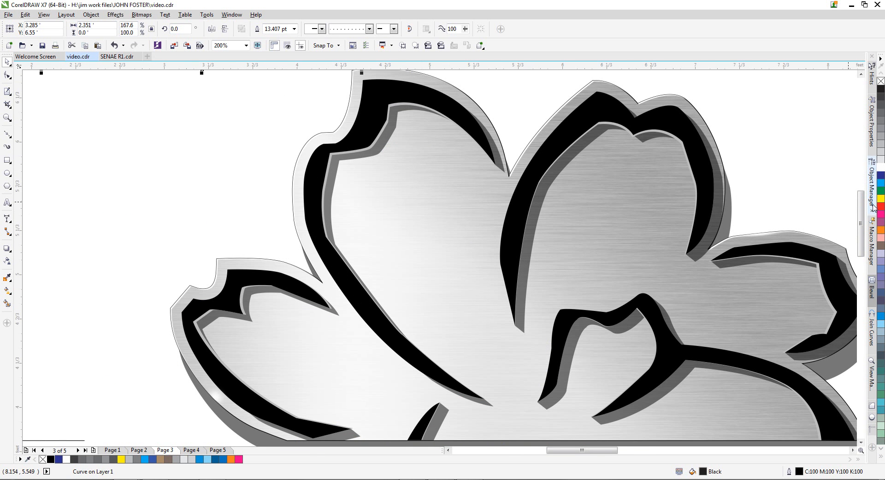
Place a copy of the dotted line level with the height dimension's lower extension line, reaching the flower's base
{"action": "left_click_drag", "start_coordinate": [860, 212], "coordinate": [860, 193]}
{"action": "scroll", "coordinate": [307, 213], "scroll_direction": "down", "scroll_amount": 2}
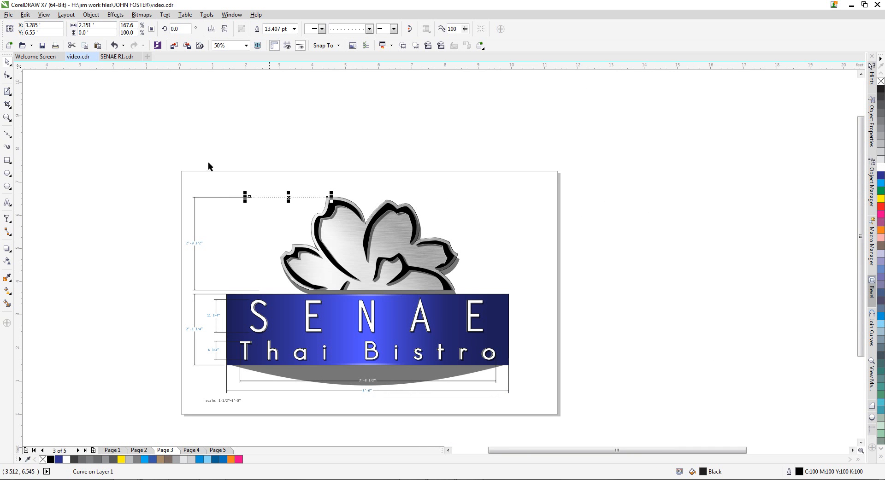
{"action": "left_click", "coordinate": [7, 118]}
{"action": "left_click_drag", "start_coordinate": [194, 183], "coordinate": [557, 338]}
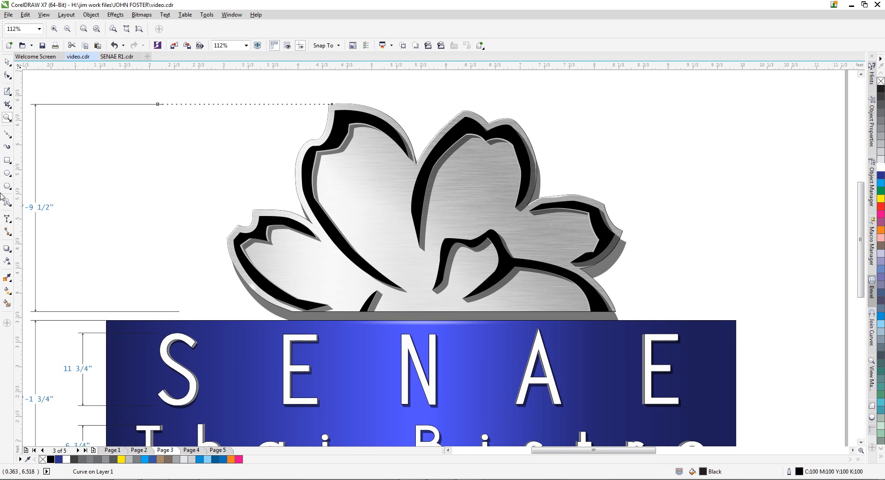
{"action": "left_click", "coordinate": [7, 61]}
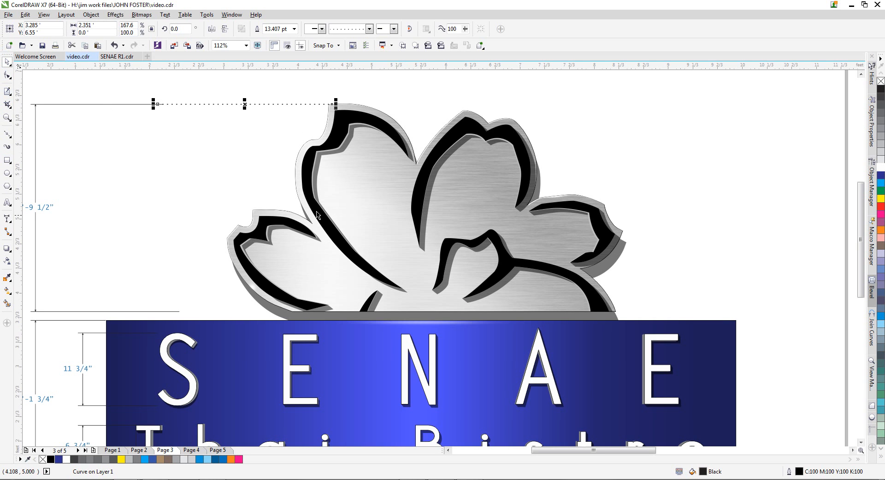
{"action": "left_click", "coordinate": [347, 194]}
{"action": "left_click", "coordinate": [242, 133]}
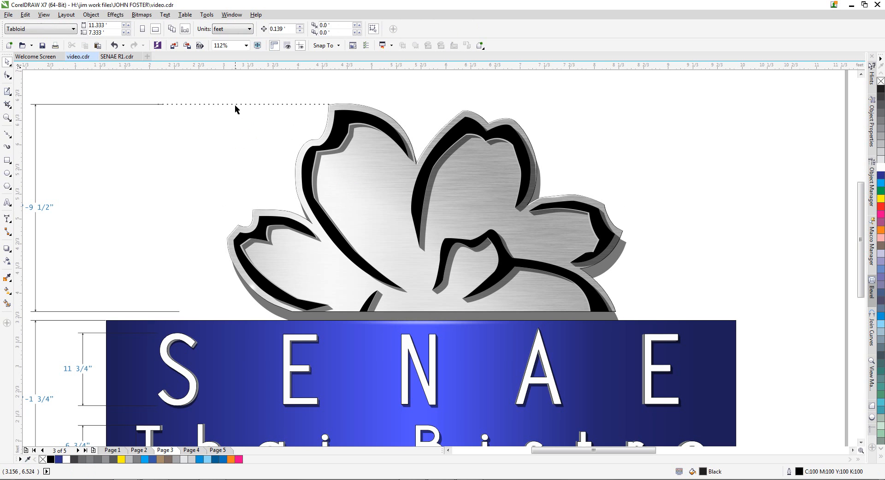
{"action": "left_click", "coordinate": [233, 104]}
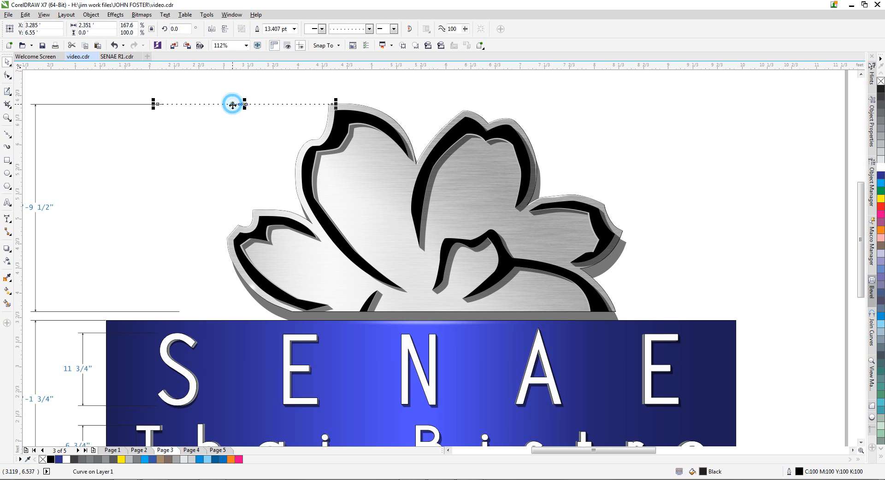
{"action": "left_click", "coordinate": [127, 311], "text": "shift"}
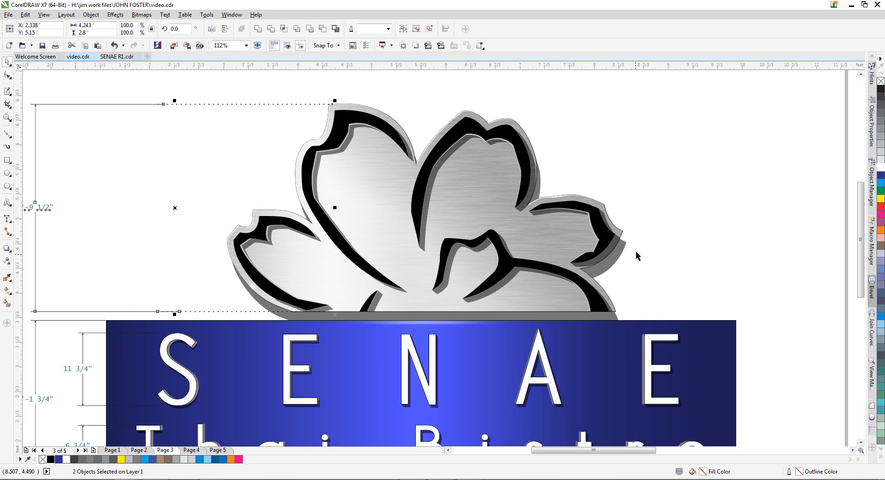
{"action": "left_click_drag", "start_coordinate": [859, 252], "coordinate": [858, 231]}
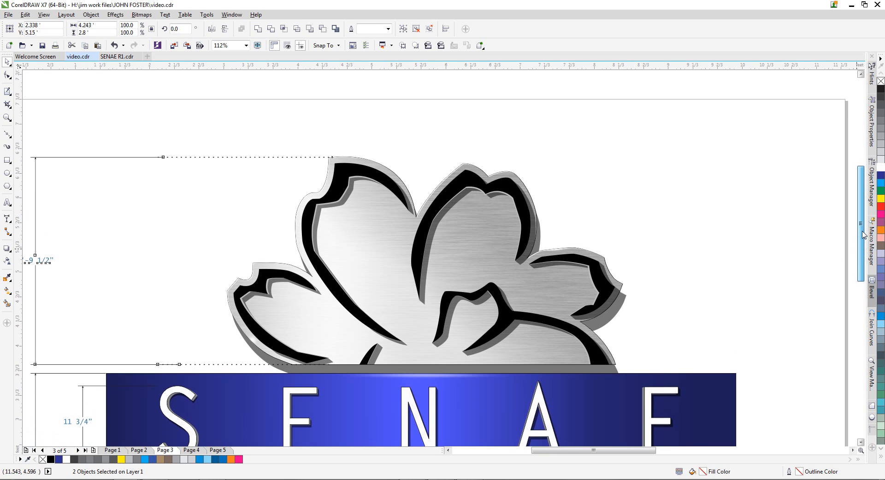
{"action": "left_click", "coordinate": [289, 115]}
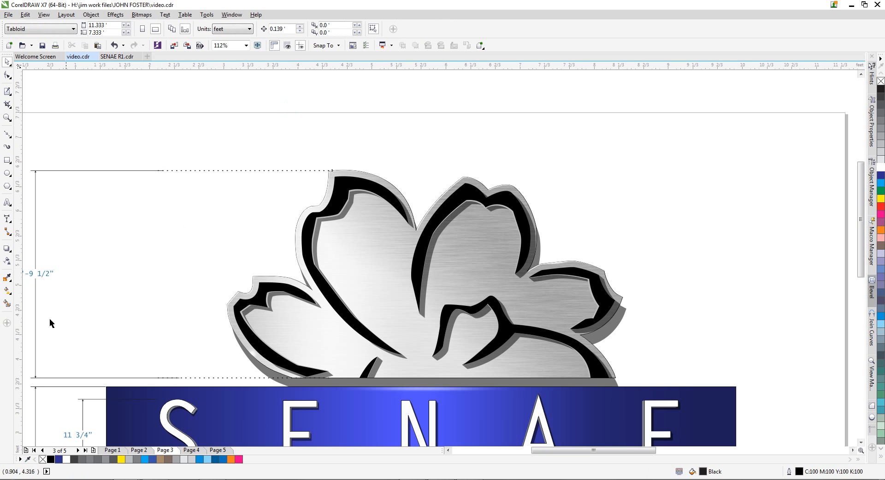
Dimension the metal flower's overall width between its outermost petals and move the dimension above the top petal
{"action": "left_click", "coordinate": [7, 219]}
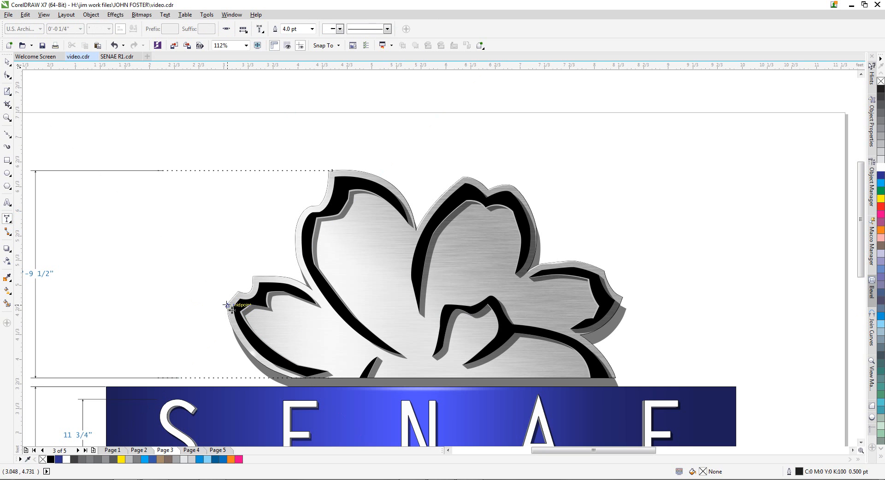
{"action": "left_click_drag", "start_coordinate": [227, 304], "coordinate": [622, 298]}
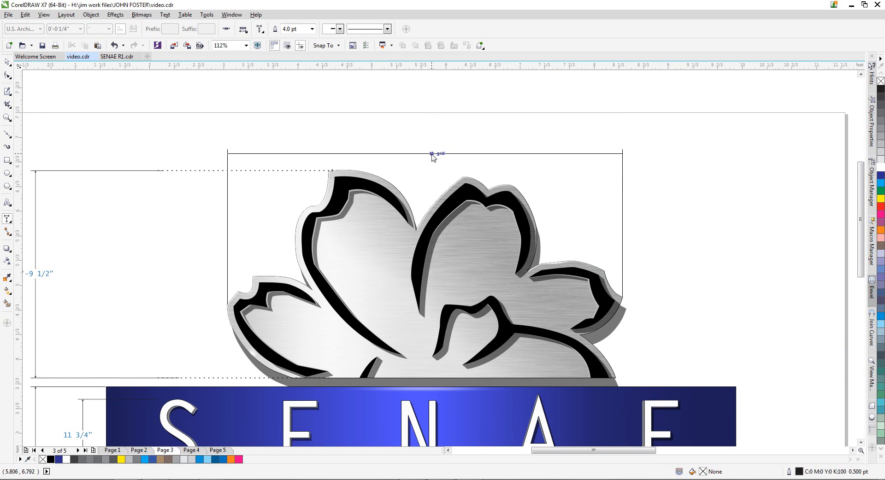
{"action": "left_click", "coordinate": [422, 233]}
{"action": "key", "text": "Escape"}
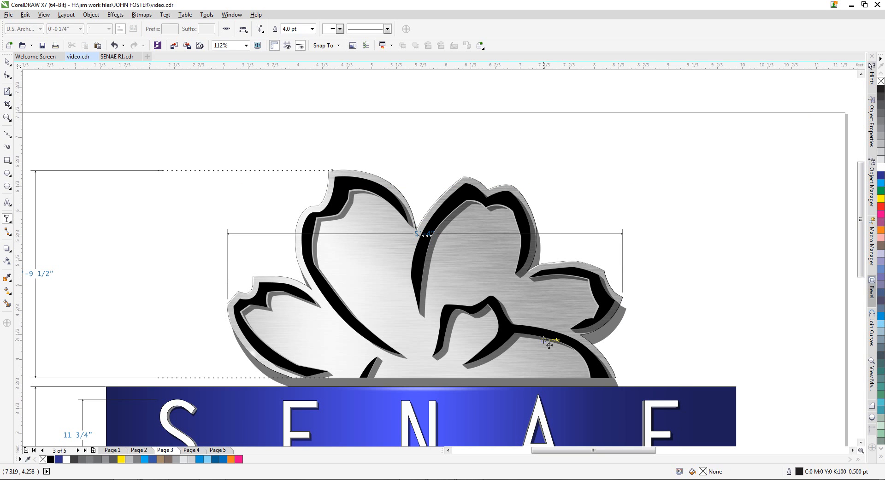
{"action": "left_click", "coordinate": [7, 62]}
{"action": "left_click_drag", "start_coordinate": [419, 236], "coordinate": [417, 135]}
{"action": "left_click", "coordinate": [509, 175]}
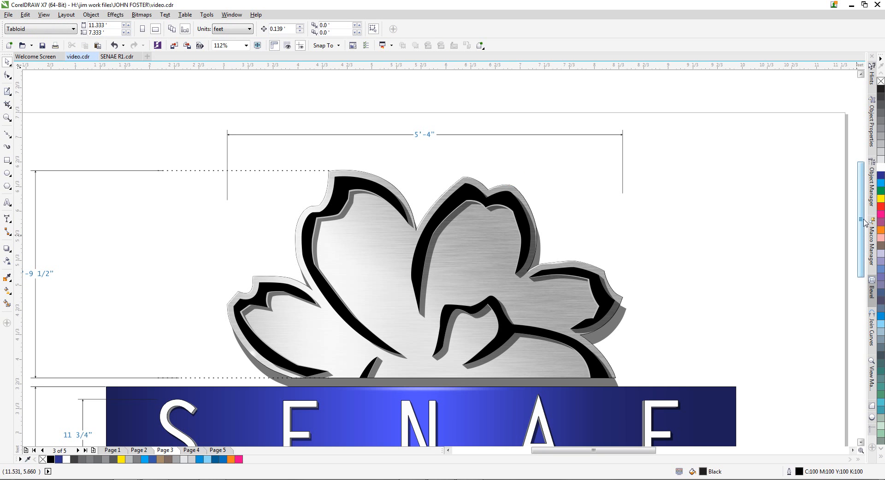
Make a copy of the upper dotted line rotated 90 degrees
{"action": "left_click_drag", "start_coordinate": [863, 225], "coordinate": [863, 242]}
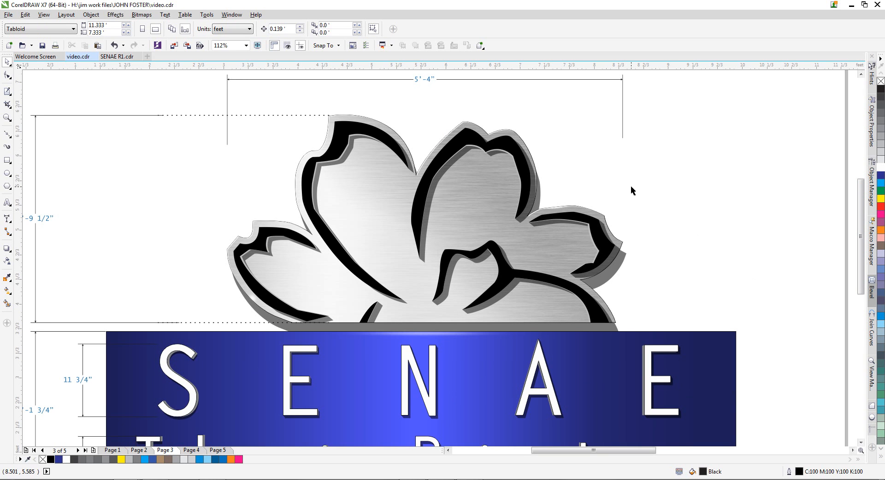
{"action": "left_click", "coordinate": [275, 115]}
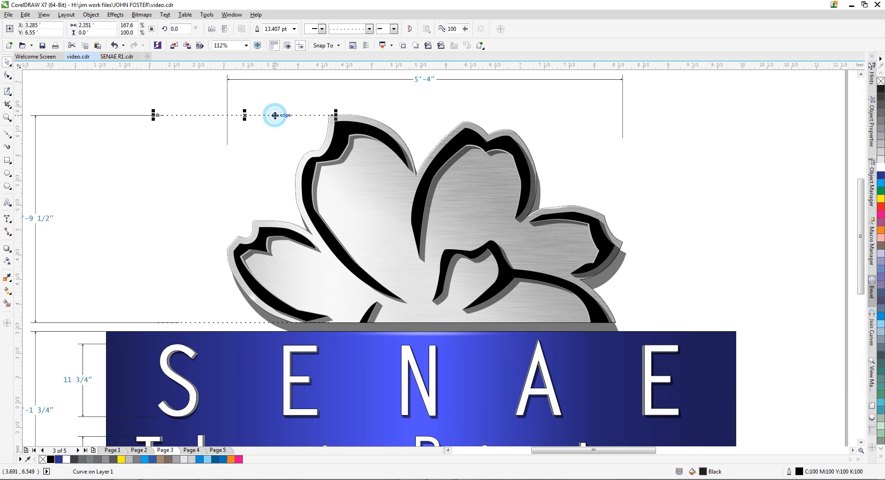
{"action": "left_click", "coordinate": [181, 28]}
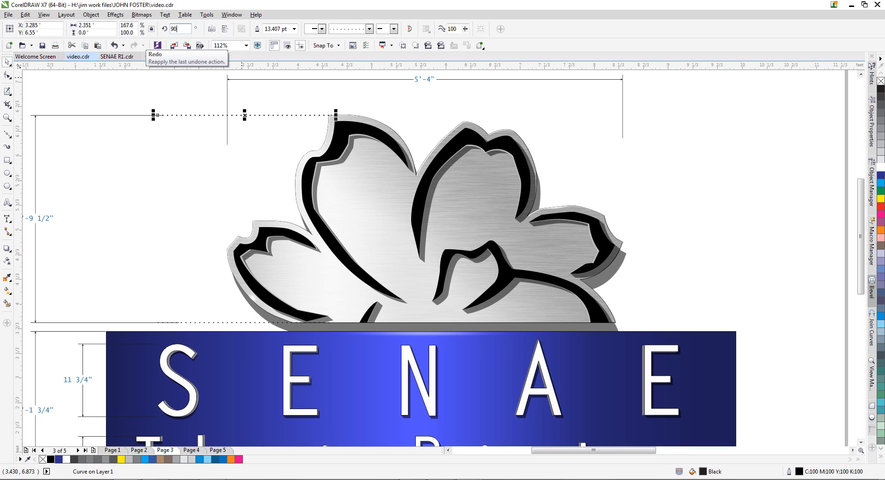
{"action": "key", "text": "Return"}
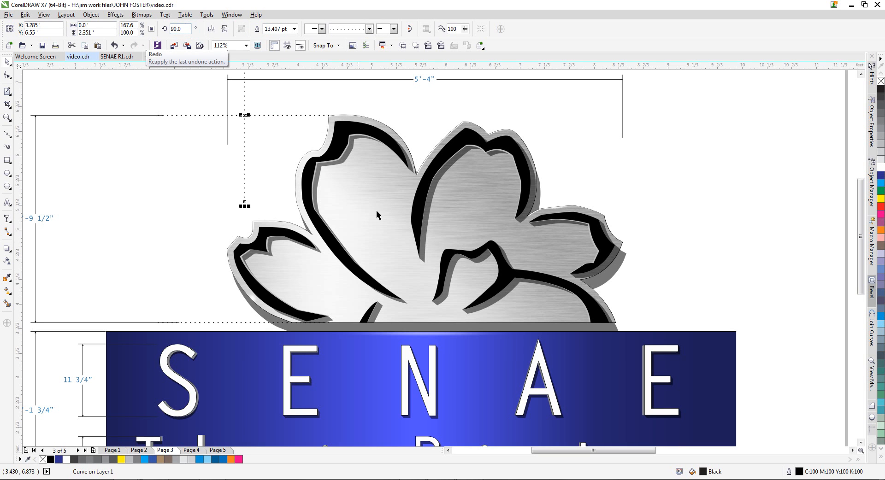
Left-align the vertical dotted line with the flower width dimension, lower it toward the left petal and shorten it
{"action": "left_click", "coordinate": [227, 97], "text": "shift"}
{"action": "key", "text": "l"}
{"action": "key", "text": "Escape"}
{"action": "left_click_drag", "start_coordinate": [225, 179], "coordinate": [213, 267]}
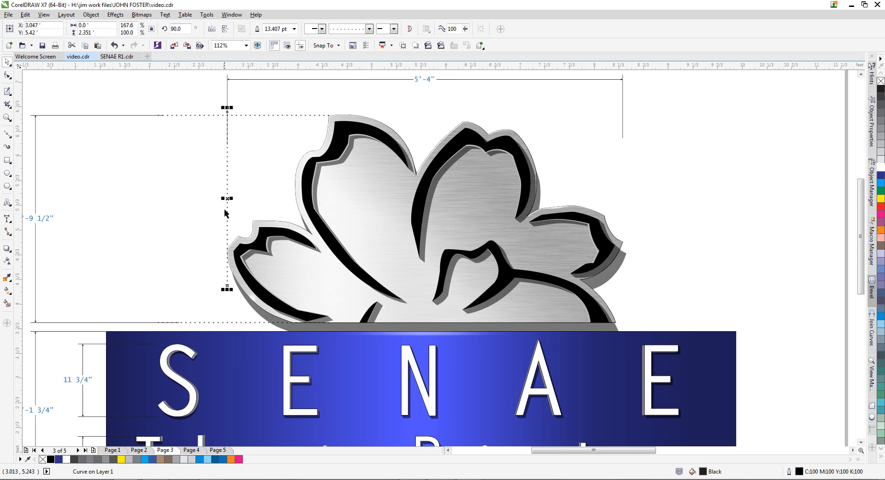
{"action": "left_click_drag", "start_coordinate": [227, 189], "coordinate": [230, 208]}
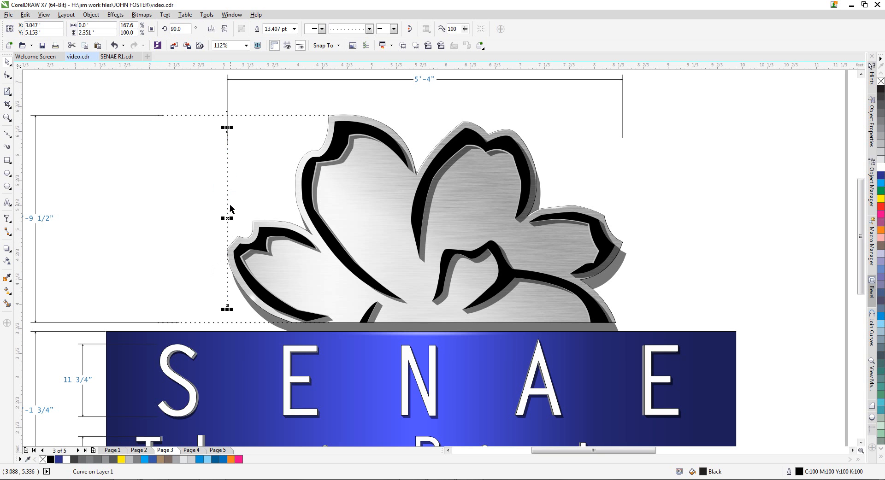
{"action": "left_click_drag", "start_coordinate": [226, 309], "coordinate": [232, 275]}
Place a copy of the vertical dotted line right-aligned with the width dimension, down the flower's right side
{"action": "left_click", "coordinate": [623, 103], "text": "shift"}
{"action": "key", "text": "r"}
{"action": "left_click", "coordinate": [686, 140]}
{"action": "left_click", "coordinate": [686, 180]}
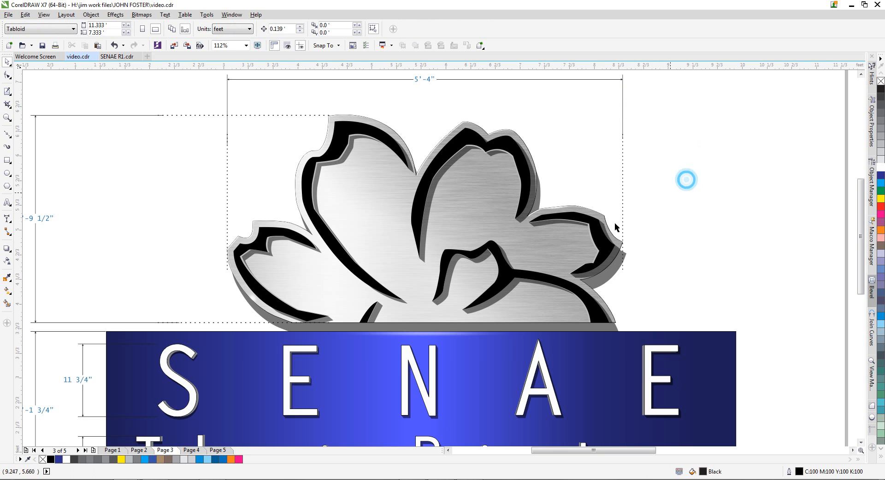
Dimension the vertical gap between the flower's flat base and the blue panel's top edge, beside the height dimensions
{"action": "scroll", "coordinate": [397, 255], "scroll_direction": "up", "scroll_amount": 1}
{"action": "scroll", "coordinate": [465, 210], "scroll_direction": "down", "scroll_amount": 2}
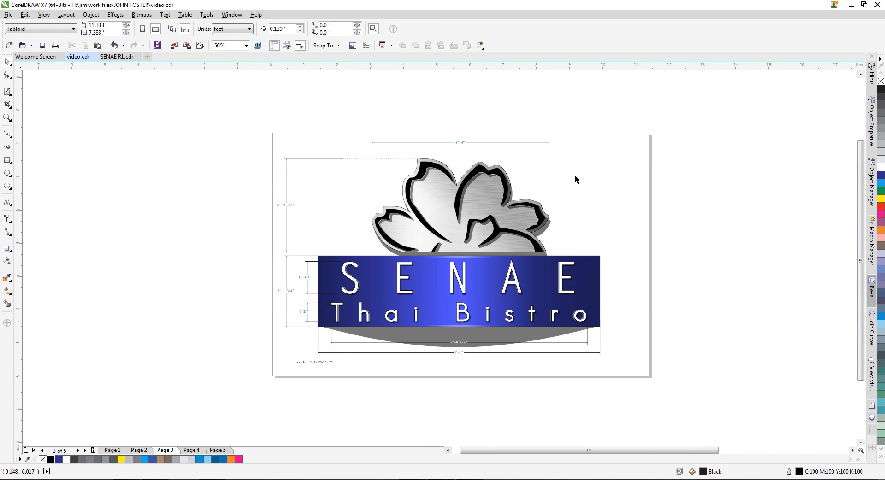
{"action": "left_click", "coordinate": [8, 117]}
{"action": "left_click_drag", "start_coordinate": [286, 147], "coordinate": [622, 359]}
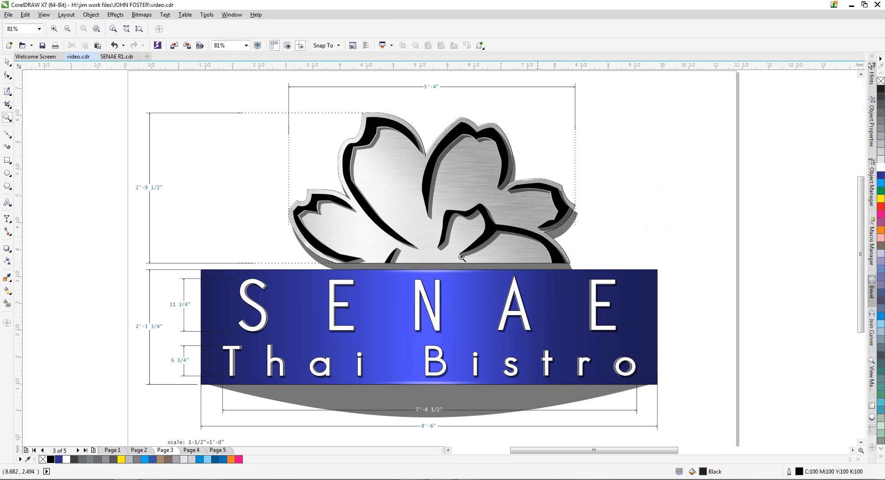
{"action": "left_click", "coordinate": [7, 62]}
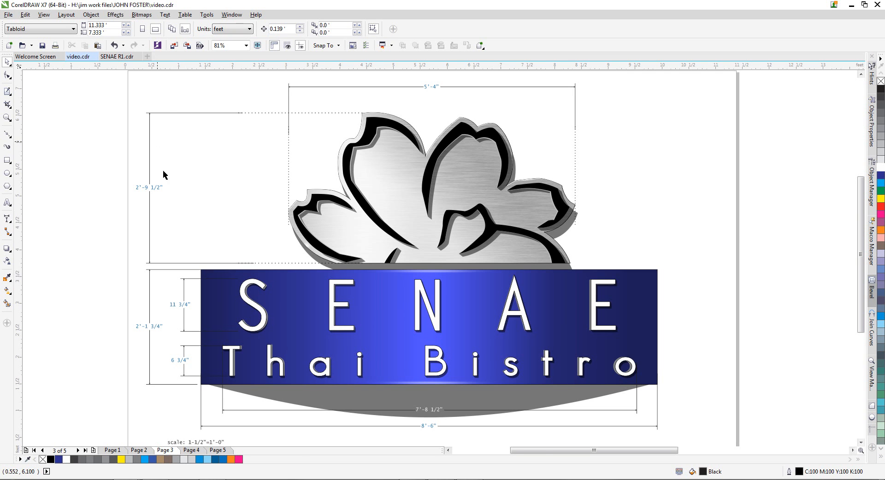
{"action": "scroll", "coordinate": [146, 276], "scroll_direction": "up", "scroll_amount": 4}
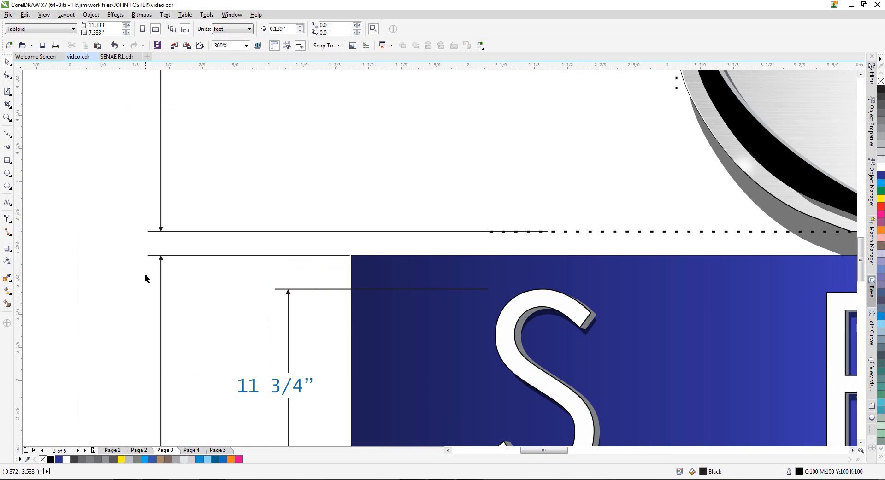
{"action": "left_click", "coordinate": [8, 218]}
{"action": "left_click", "coordinate": [269, 232]}
{"action": "left_click", "coordinate": [258, 255]}
{"action": "left_click", "coordinate": [186, 236]}
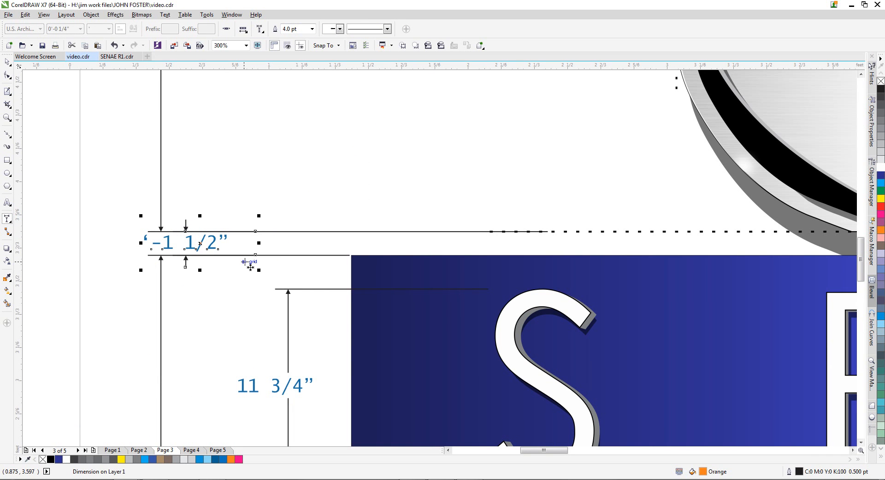
{"action": "key", "text": "ctrl+f"}
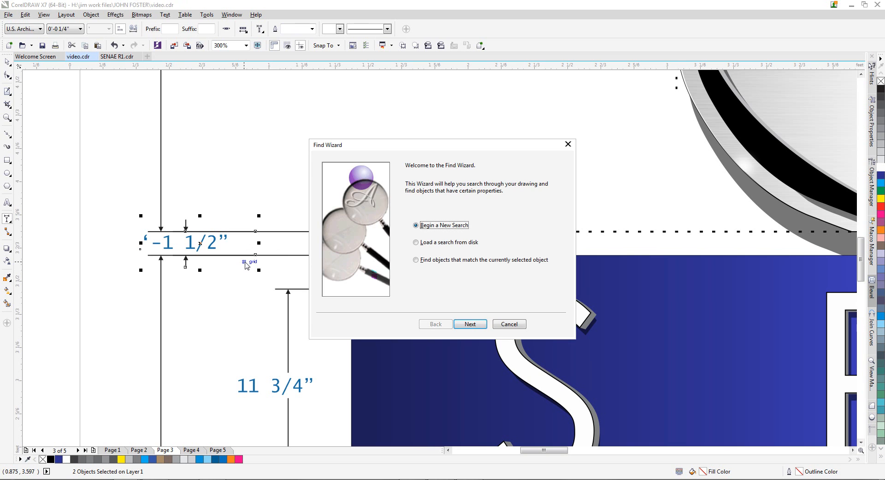
{"action": "left_click", "coordinate": [502, 324]}
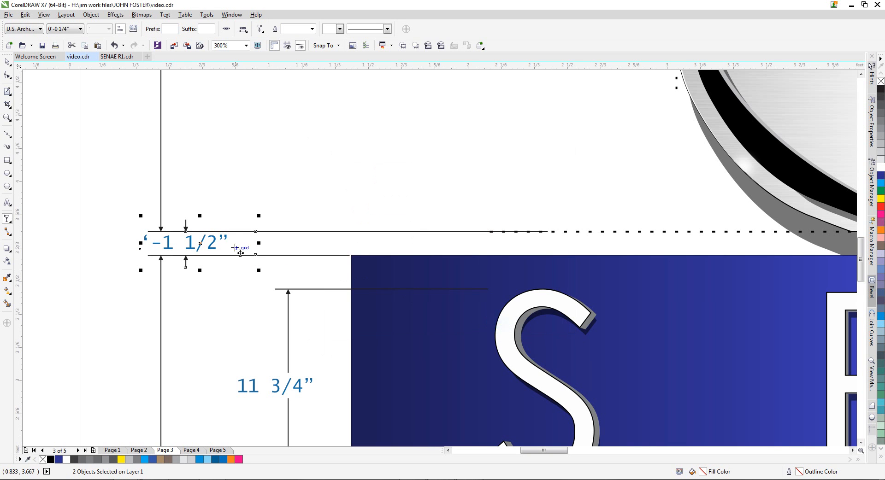
Strip the leading foot mark and dash from the gap dimension's text so it reads 1 1/2”, and deselect it
{"action": "left_click", "coordinate": [227, 249]}
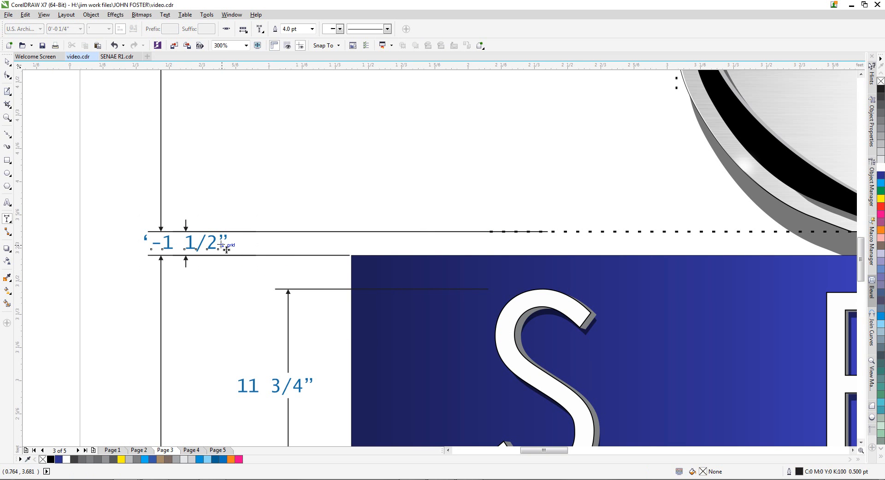
{"action": "left_click", "coordinate": [8, 202]}
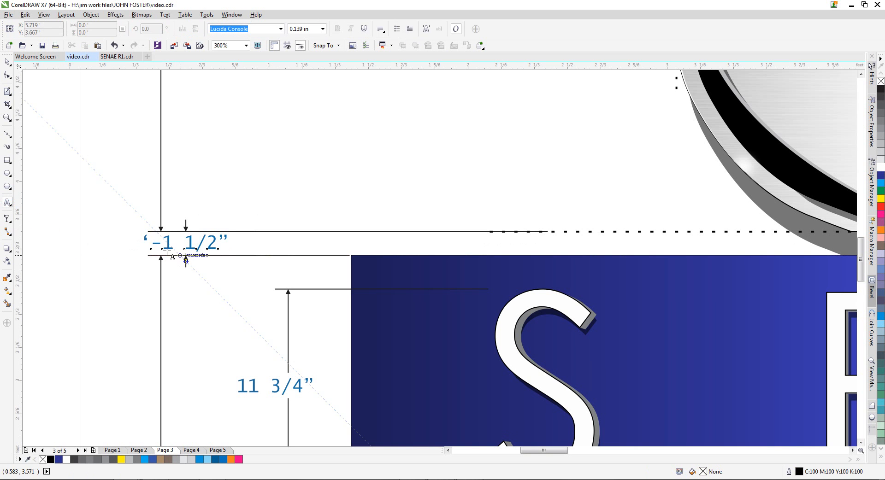
{"action": "left_click", "coordinate": [160, 245]}
{"action": "left_click_drag", "start_coordinate": [132, 241], "coordinate": [128, 252]}
{"action": "key", "text": "Delete"}
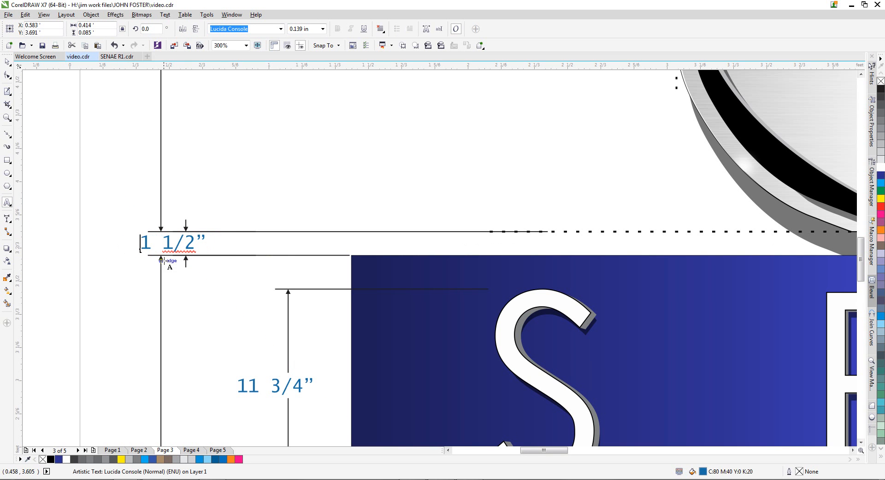
{"action": "left_click", "coordinate": [7, 61]}
{"action": "scroll", "coordinate": [176, 232], "scroll_direction": "down", "scroll_amount": 3}
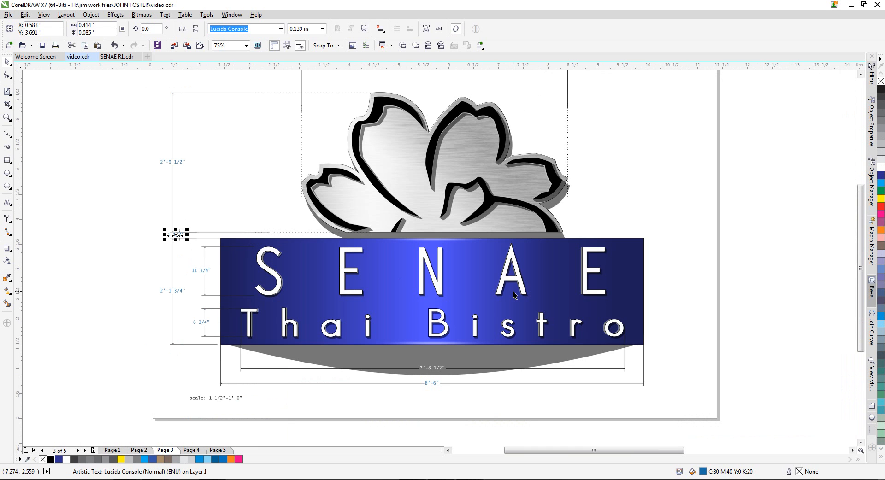
{"action": "left_click", "coordinate": [690, 237]}
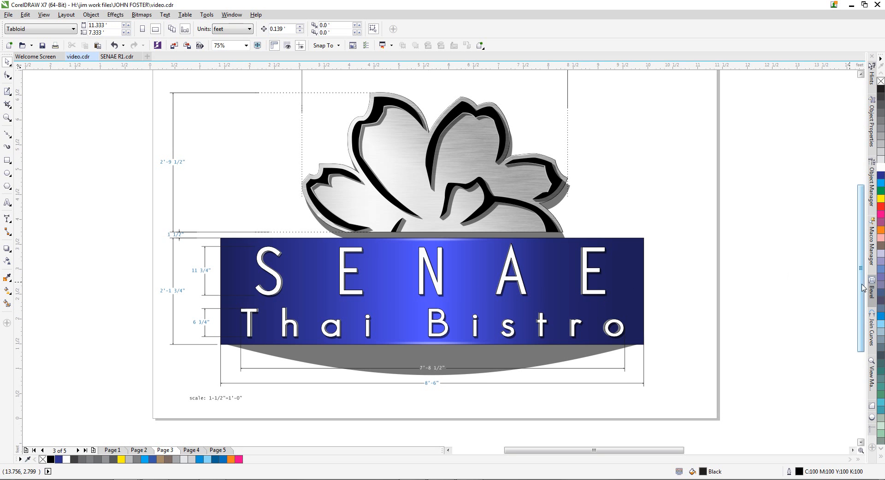
Compare the dimensioned drawing on page 3 with the annotated reference sign on page 1 and the rendered sign on page 2, ending on page 3
{"action": "scroll", "coordinate": [863, 283], "scroll_direction": "up", "scroll_amount": 2}
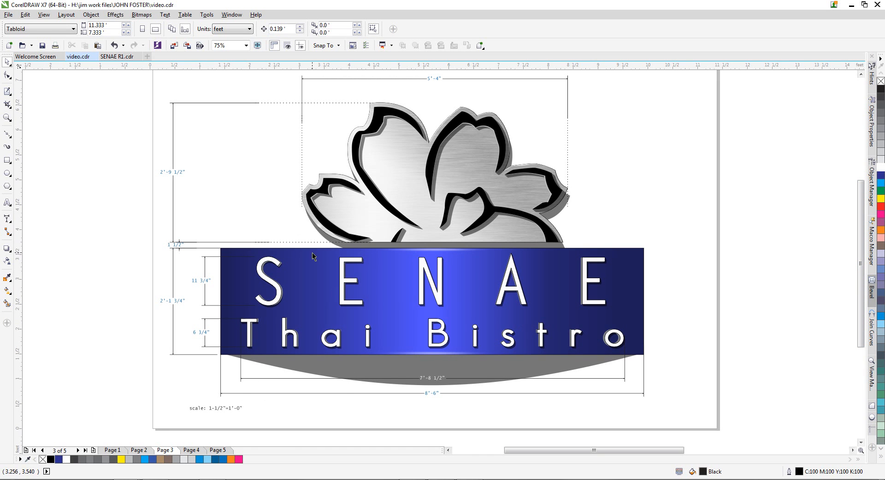
{"action": "left_click", "coordinate": [113, 450]}
{"action": "left_click", "coordinate": [7, 117]}
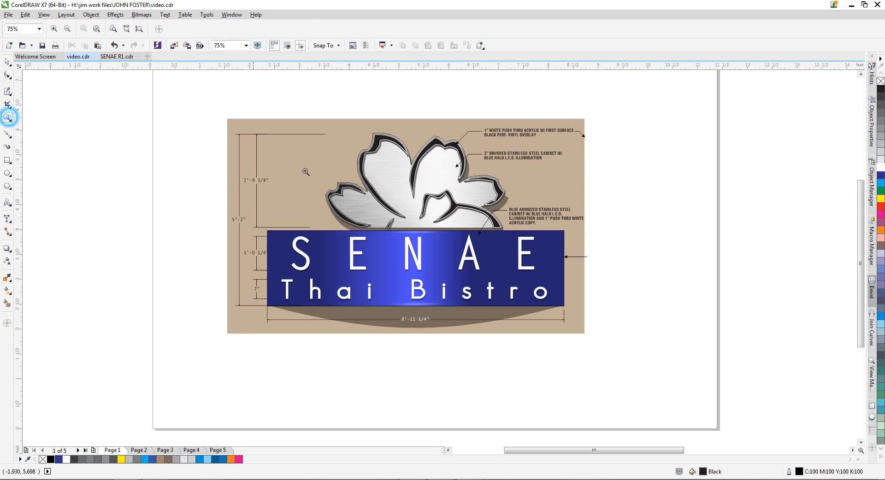
{"action": "left_click_drag", "start_coordinate": [247, 121], "coordinate": [579, 328]}
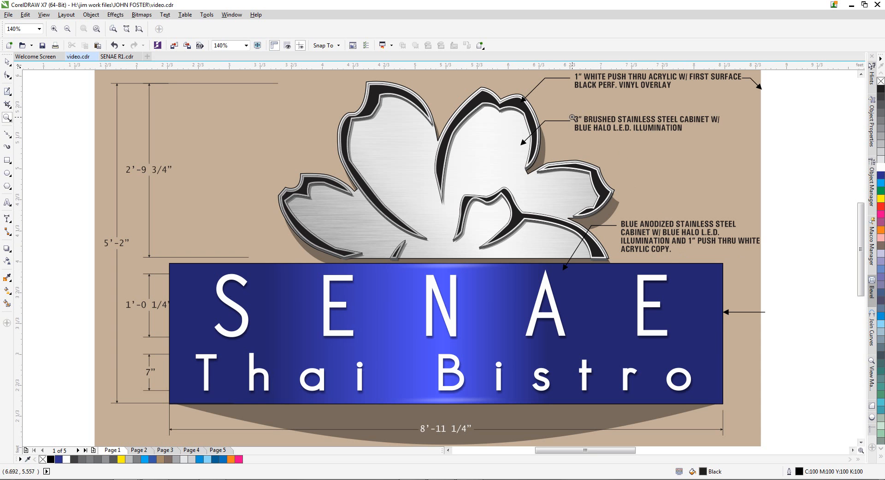
{"action": "left_click", "coordinate": [7, 62]}
{"action": "left_click", "coordinate": [138, 450]}
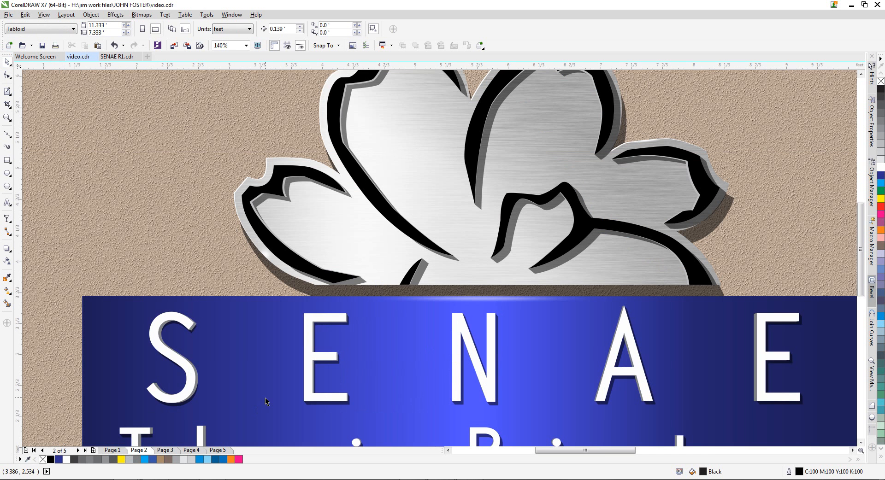
{"action": "key", "text": "shift+F4"}
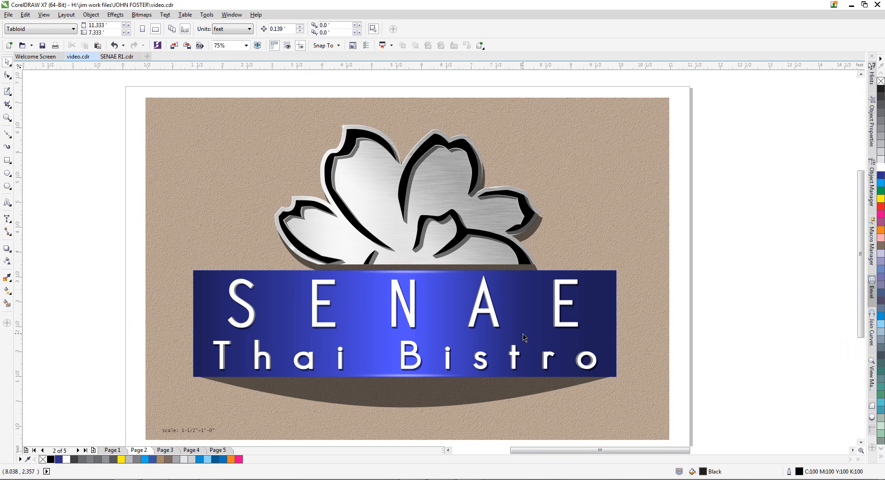
{"action": "left_click", "coordinate": [170, 451]}
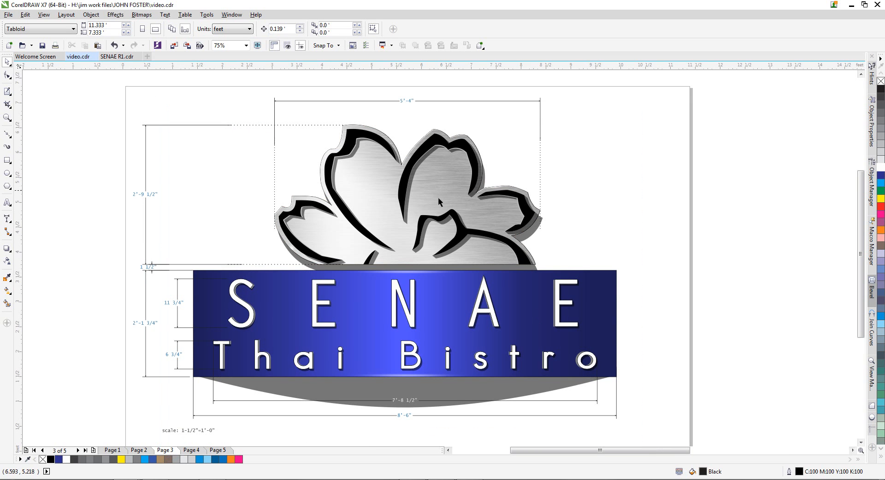